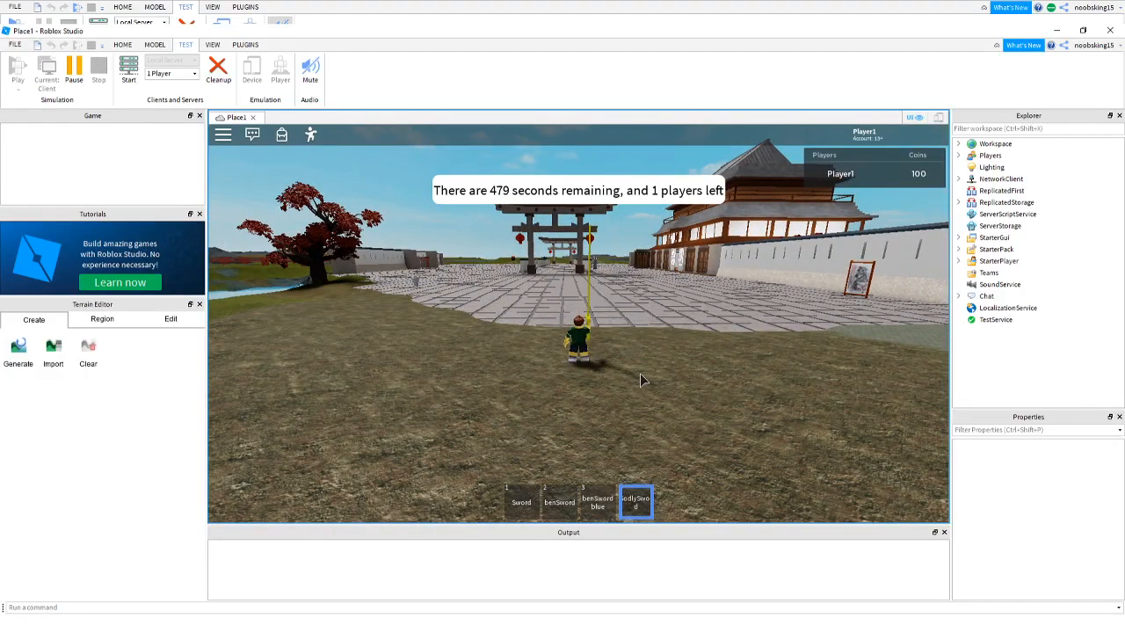
Swing the equipped GodlySword several times in the play test to check its attack animation.
{"action": "right_click_drag", "start_coordinate": [672, 341], "coordinate": [673, 341]}
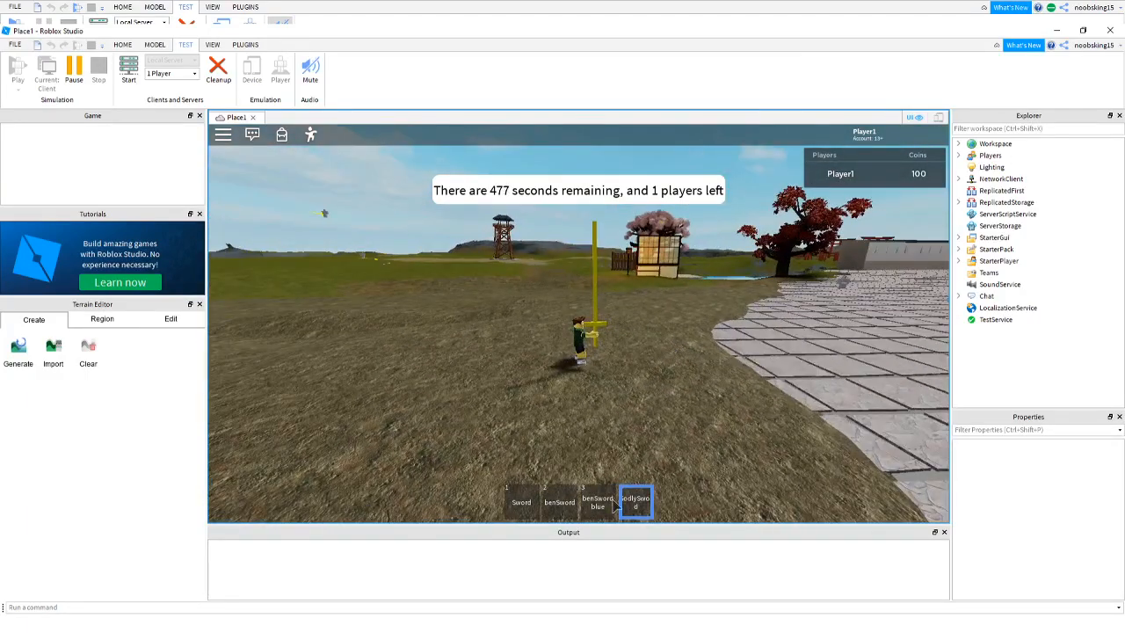
{"action": "left_click", "coordinate": [649, 433]}
{"action": "key", "text": "s"}
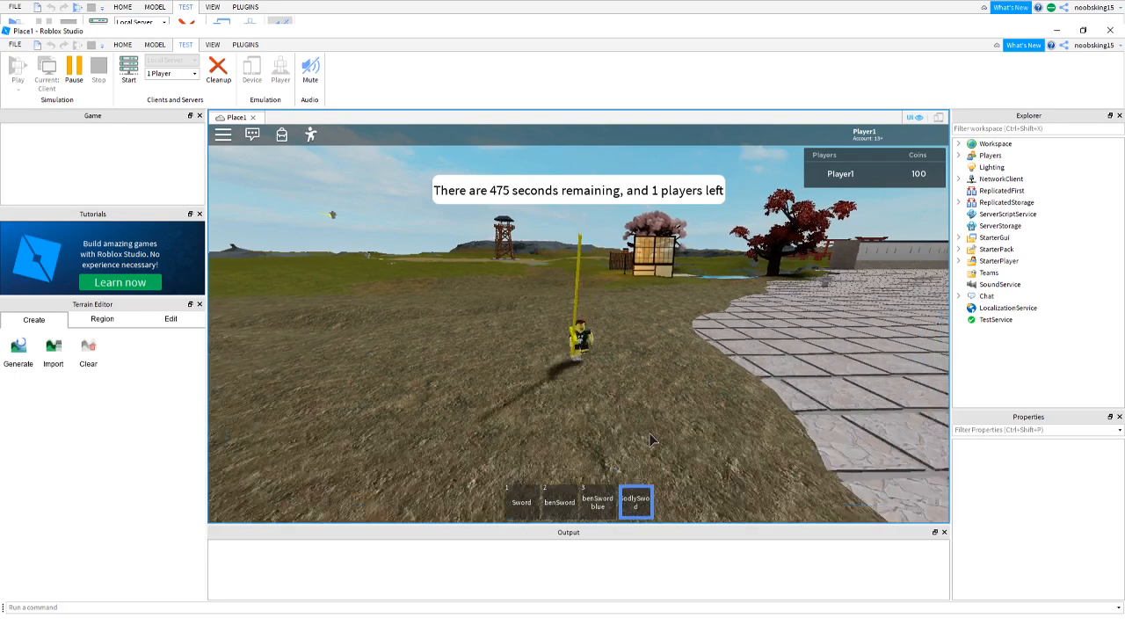
{"action": "left_click", "coordinate": [650, 434]}
{"action": "left_click", "coordinate": [650, 439]}
{"action": "left_click", "coordinate": [649, 439]}
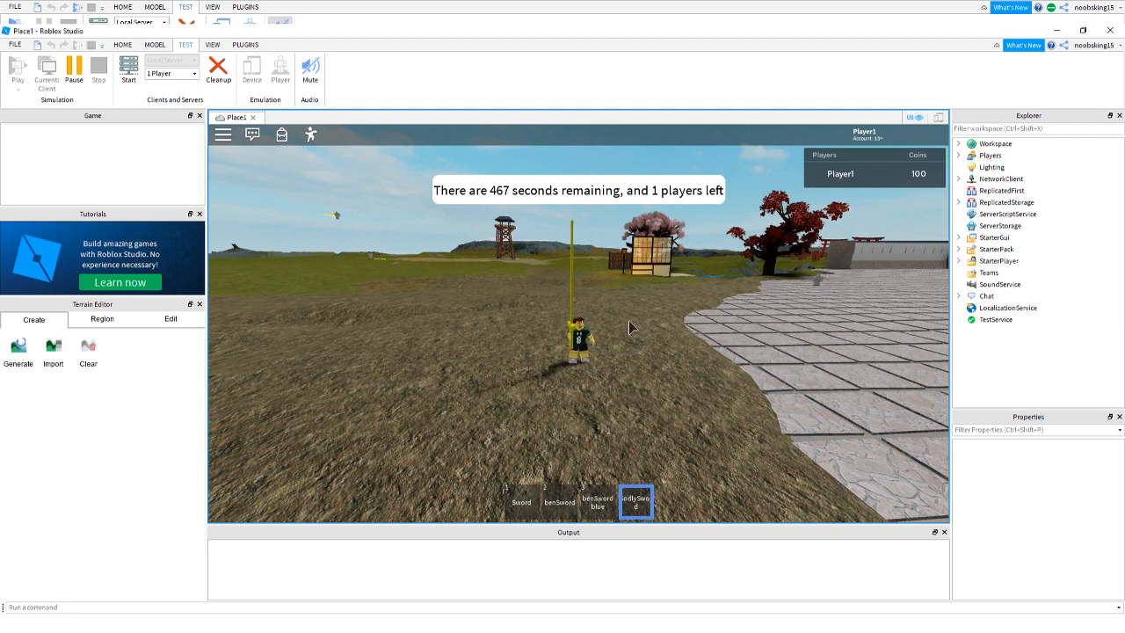
Equip the benSword and swing it repeatedly to view its attack animation from different angles.
{"action": "left_click", "coordinate": [562, 508]}
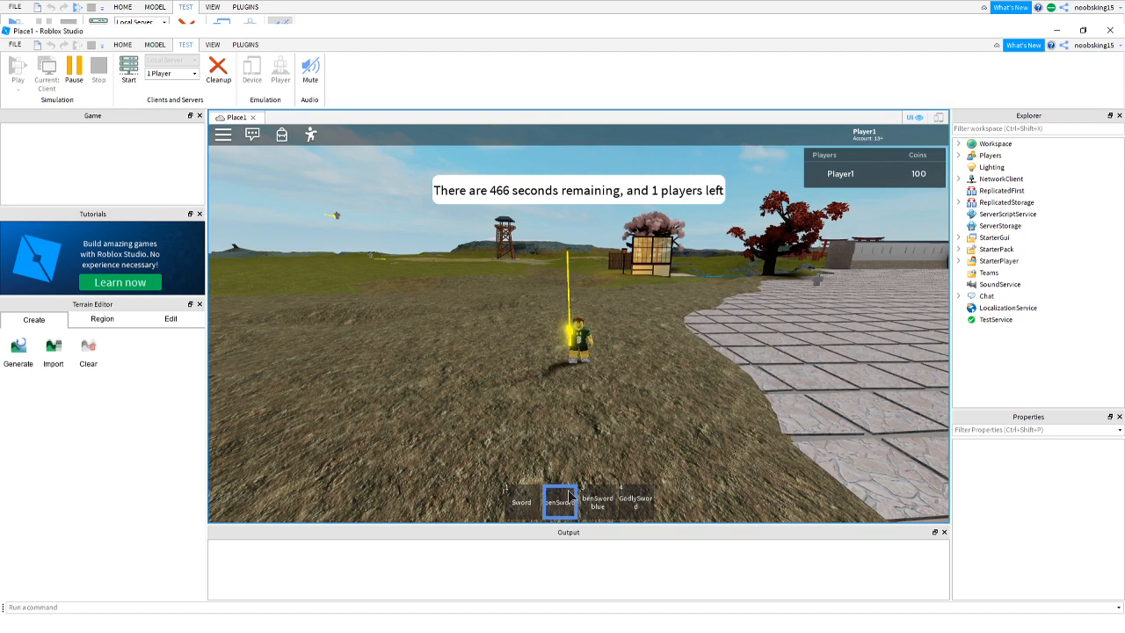
{"action": "left_click", "coordinate": [615, 388]}
{"action": "left_click", "coordinate": [615, 387]}
{"action": "right_click_drag", "start_coordinate": [615, 388], "coordinate": [615, 389]}
{"action": "left_click", "coordinate": [615, 388]}
{"action": "left_click", "coordinate": [615, 389]}
{"action": "left_click", "coordinate": [615, 388]}
{"action": "left_click", "coordinate": [615, 388]}
Switch back to the GodlySword and swing it for comparison with the benSword.
{"action": "key", "text": "4"}
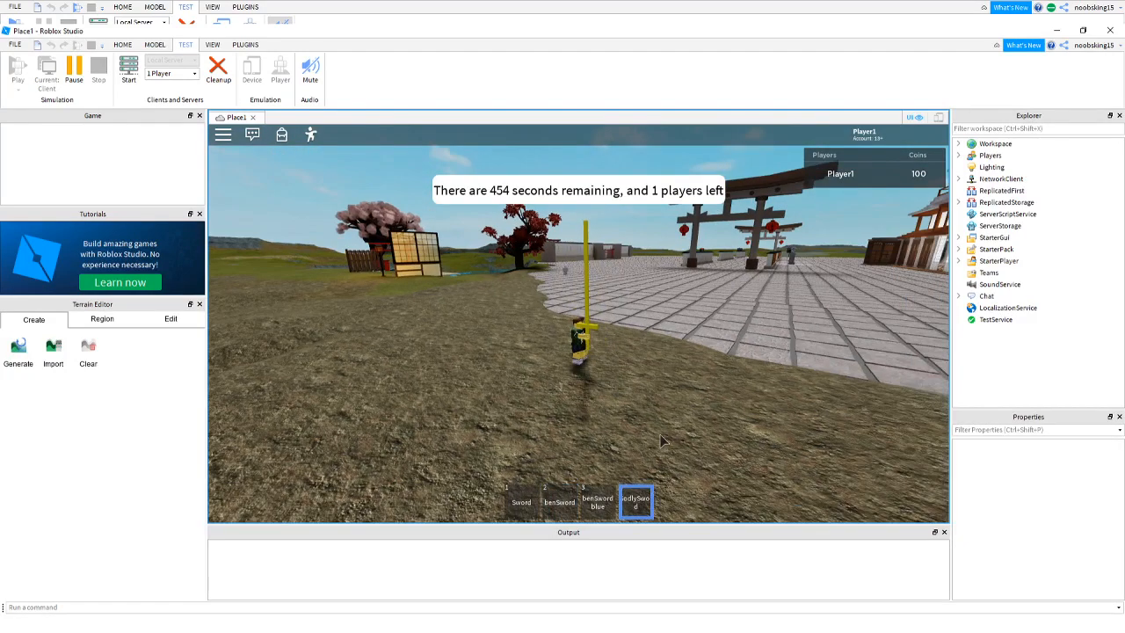
{"action": "left_click", "coordinate": [660, 432]}
{"action": "left_click", "coordinate": [661, 433]}
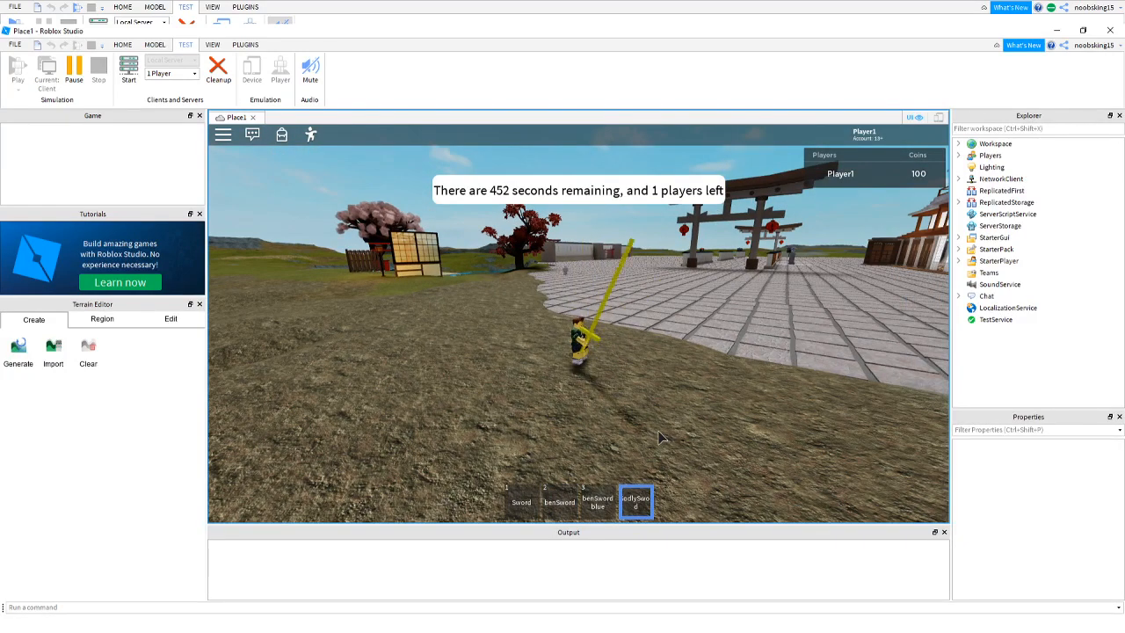
Test the benSword swing once more, then end the test session with Cleanup.
{"action": "key", "text": "2"}
{"action": "left_click", "coordinate": [620, 433]}
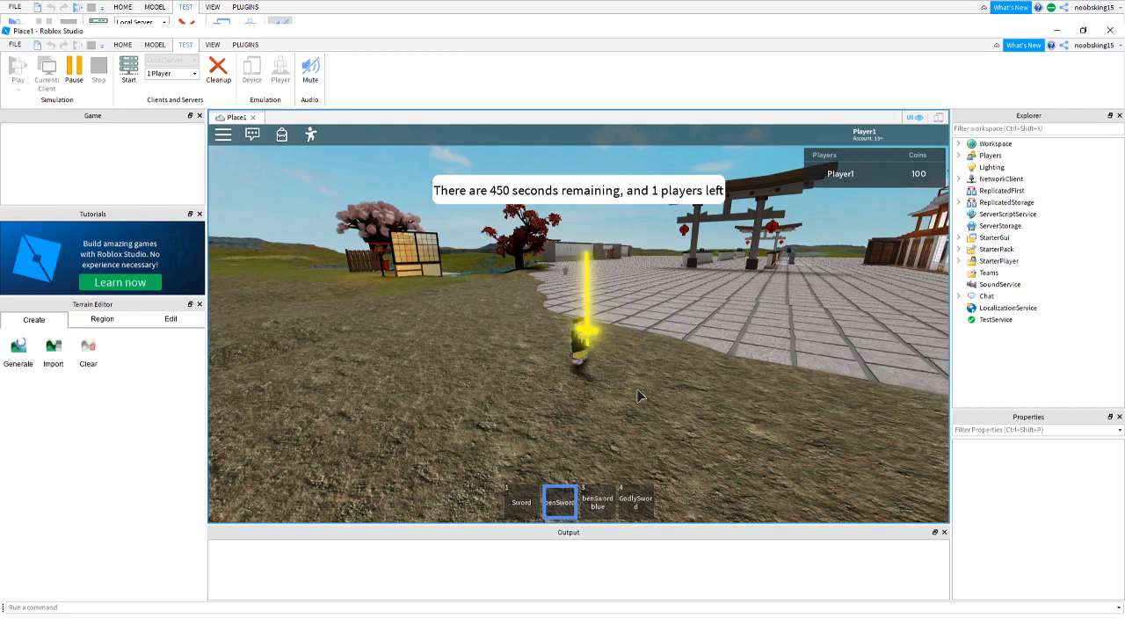
{"action": "left_click", "coordinate": [634, 392]}
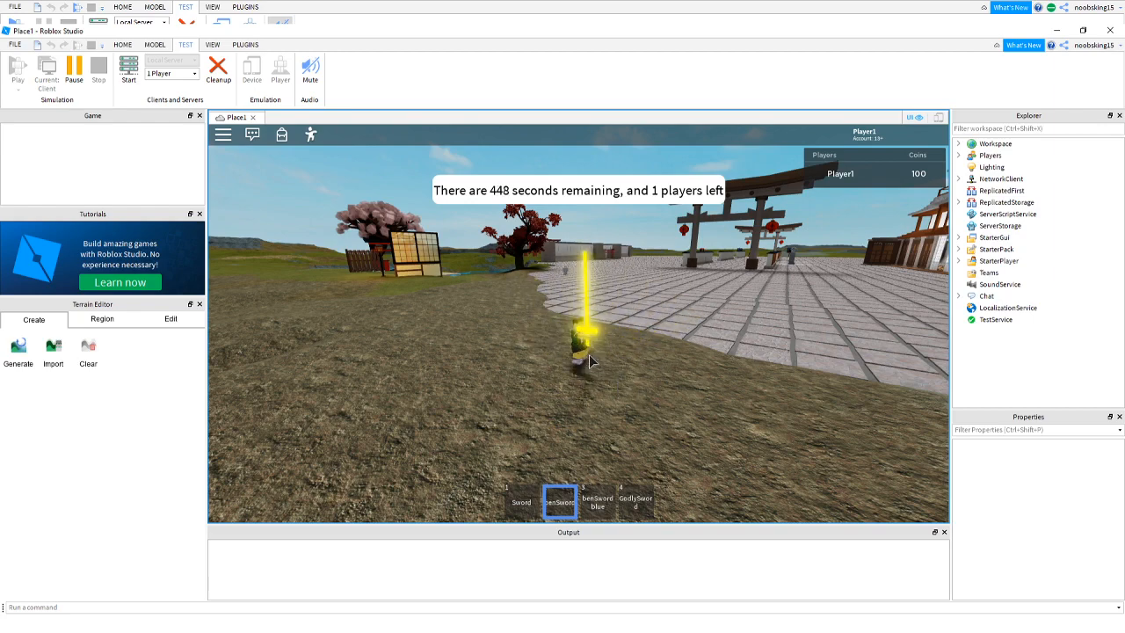
{"action": "left_click", "coordinate": [217, 75]}
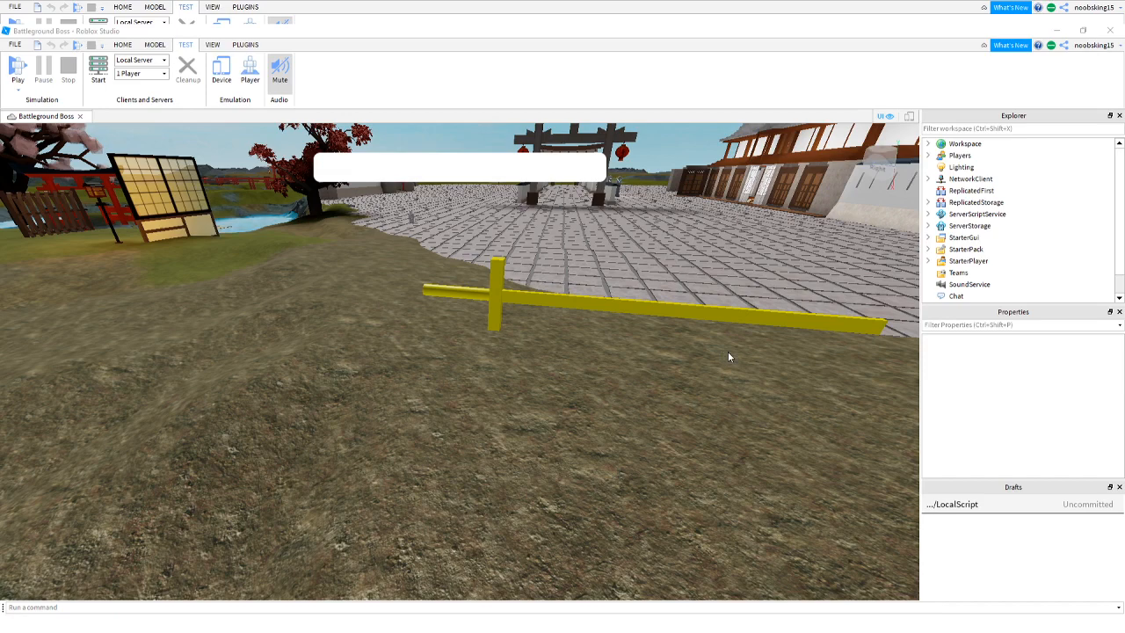
Examine the yellow sword lying in the scene from several angles, with its Handle part selected.
{"action": "scroll", "coordinate": [640, 377], "scroll_direction": "down", "scroll_amount": 5}
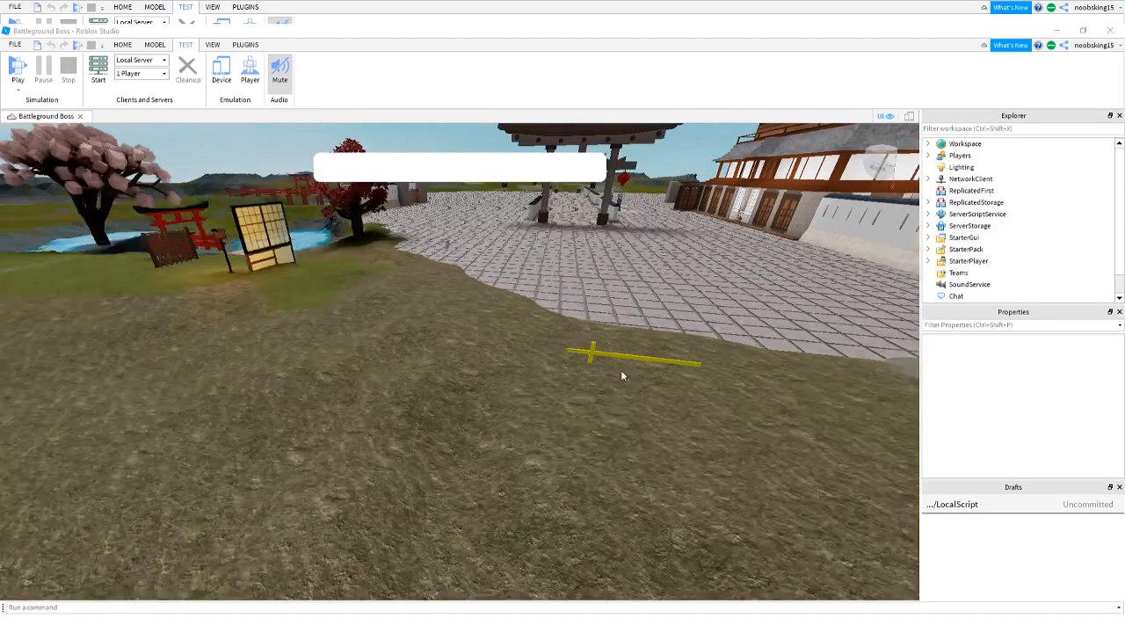
{"action": "right_click_drag", "start_coordinate": [632, 371], "coordinate": [633, 371]}
{"action": "key", "text": "w"}
{"action": "key", "text": "w"}
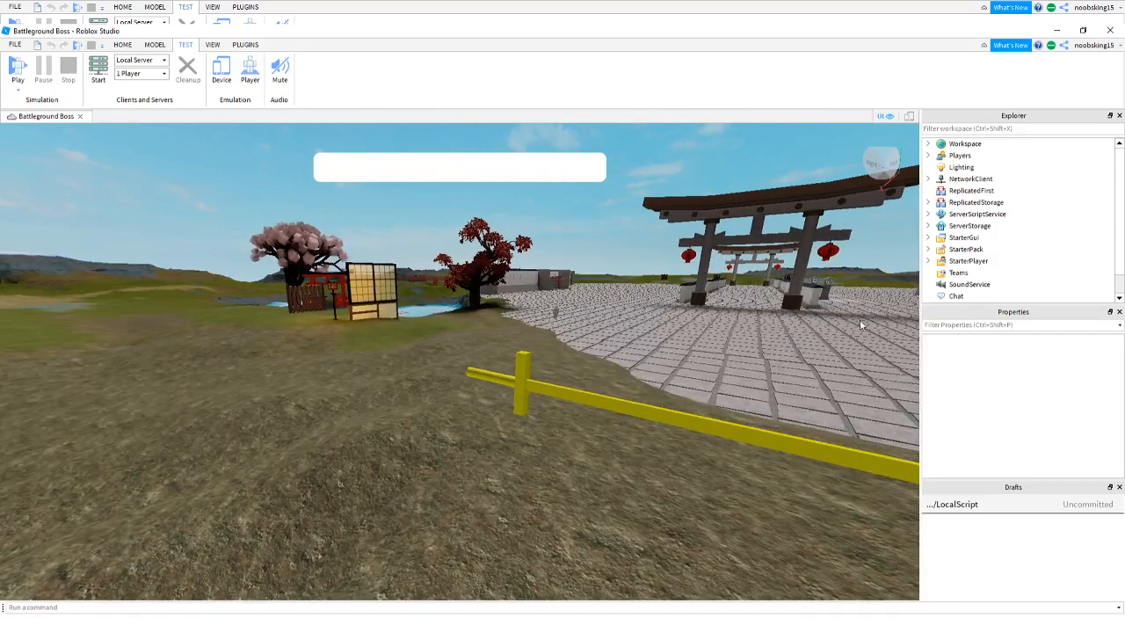
{"action": "left_click", "coordinate": [631, 421]}
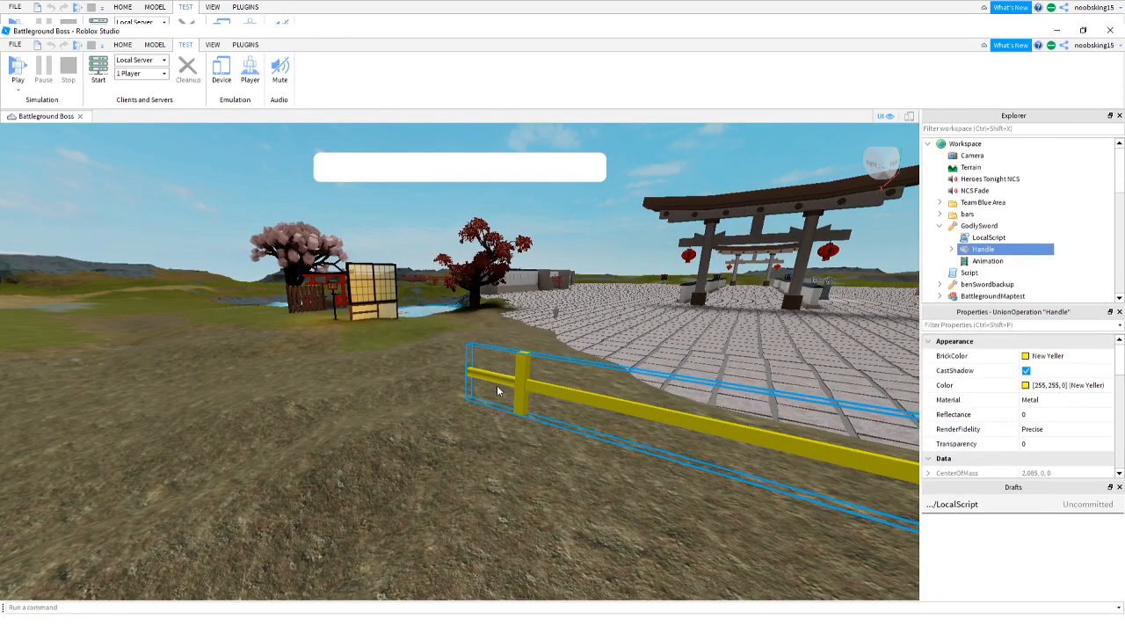
{"action": "scroll", "coordinate": [699, 405], "scroll_direction": "up", "scroll_amount": 2}
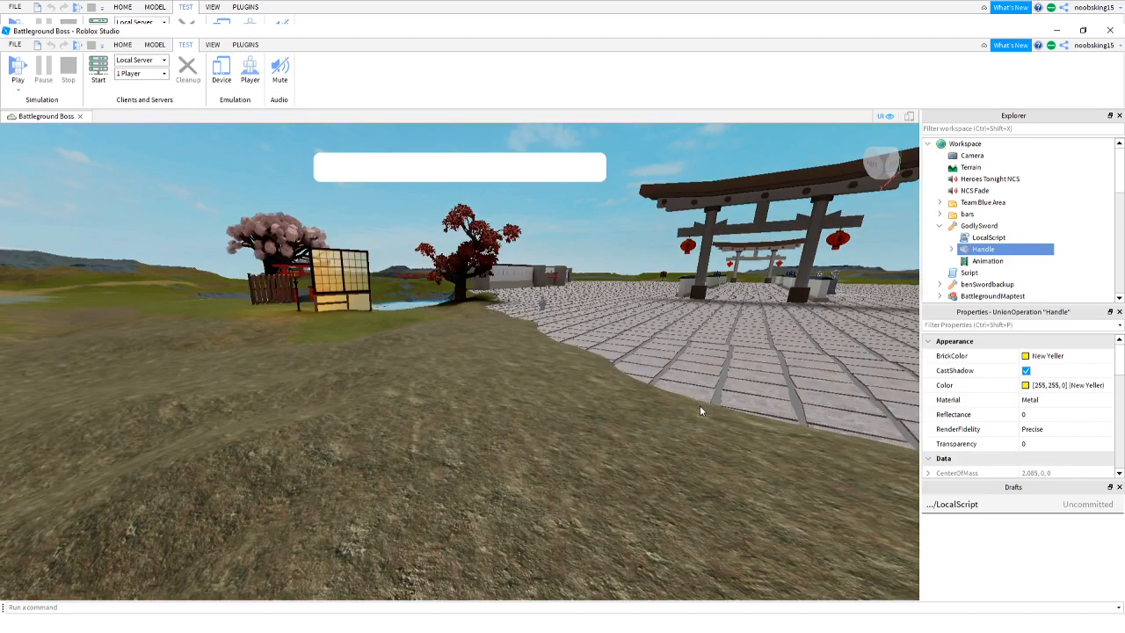
{"action": "right_click_drag", "start_coordinate": [700, 405], "coordinate": [698, 415]}
{"action": "scroll", "coordinate": [699, 415], "scroll_direction": "down", "scroll_amount": 2}
{"action": "key", "text": "s"}
{"action": "key", "text": "d"}
{"action": "key", "text": "w"}
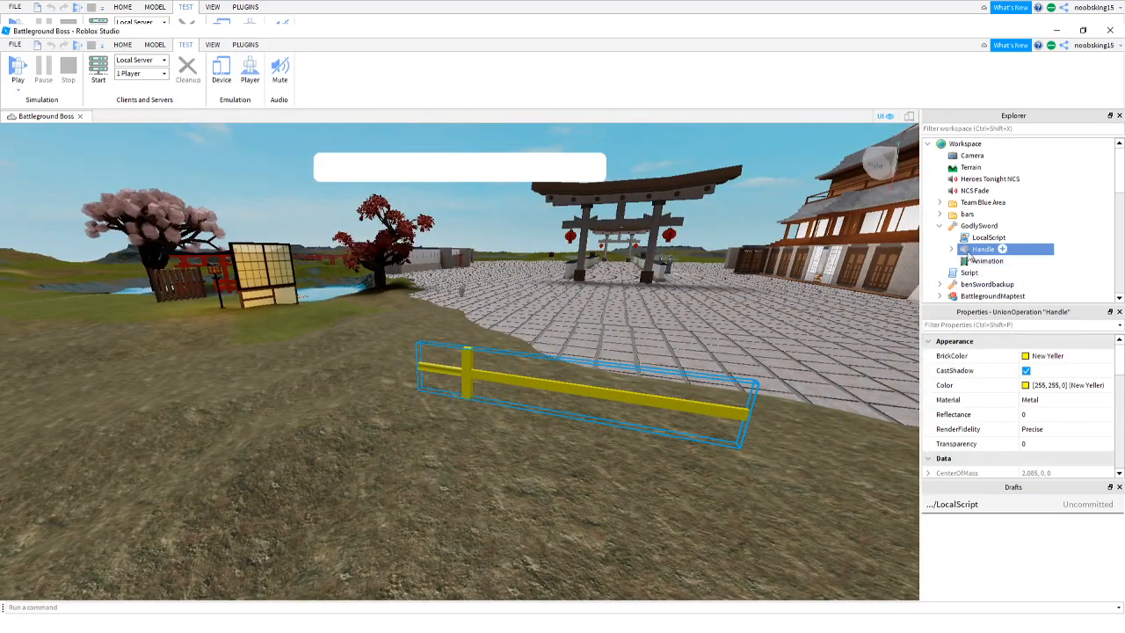
Inspect the GodlySword tool in the Workspace, including its Handle and Animation objects and their properties.
{"action": "left_click", "coordinate": [951, 227]}
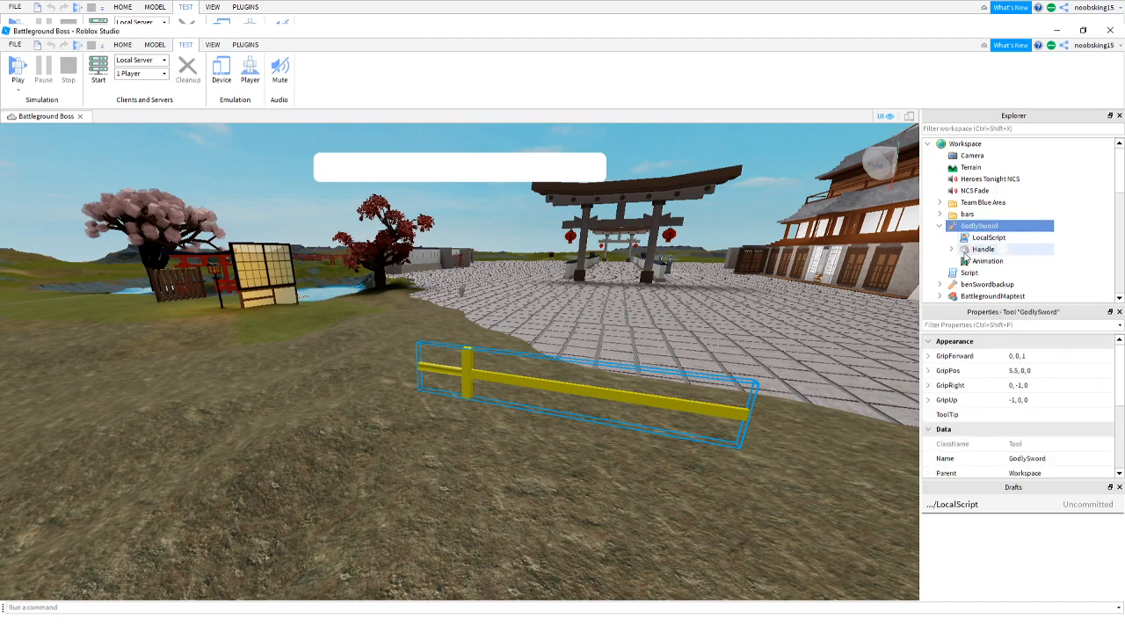
{"action": "left_click", "coordinate": [952, 251]}
{"action": "left_click", "coordinate": [952, 252]}
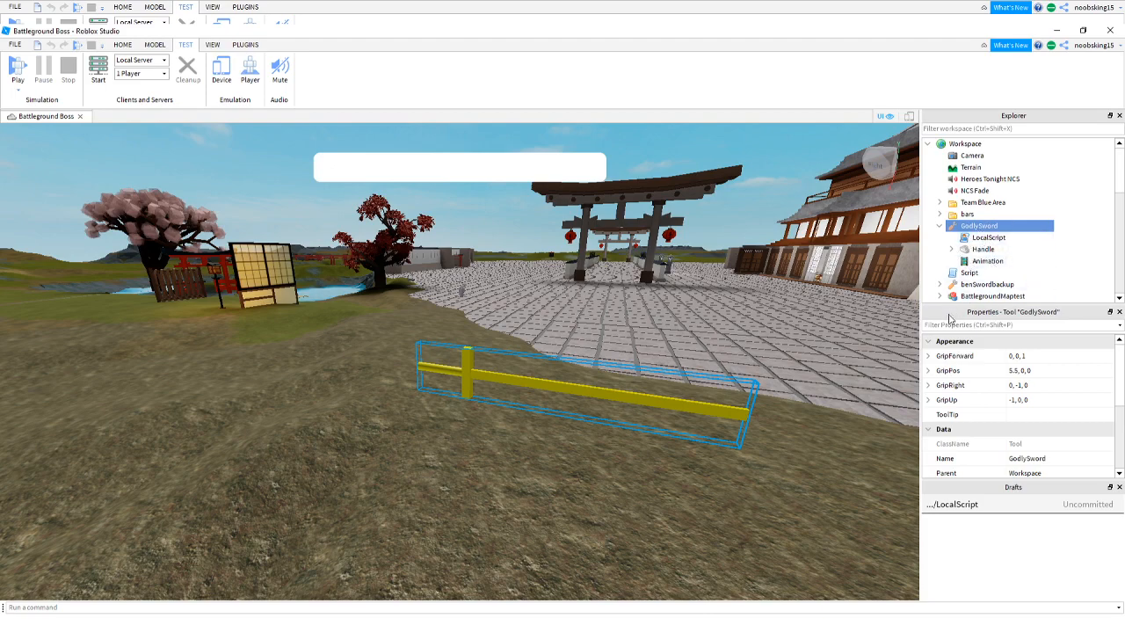
{"action": "left_click", "coordinate": [971, 262]}
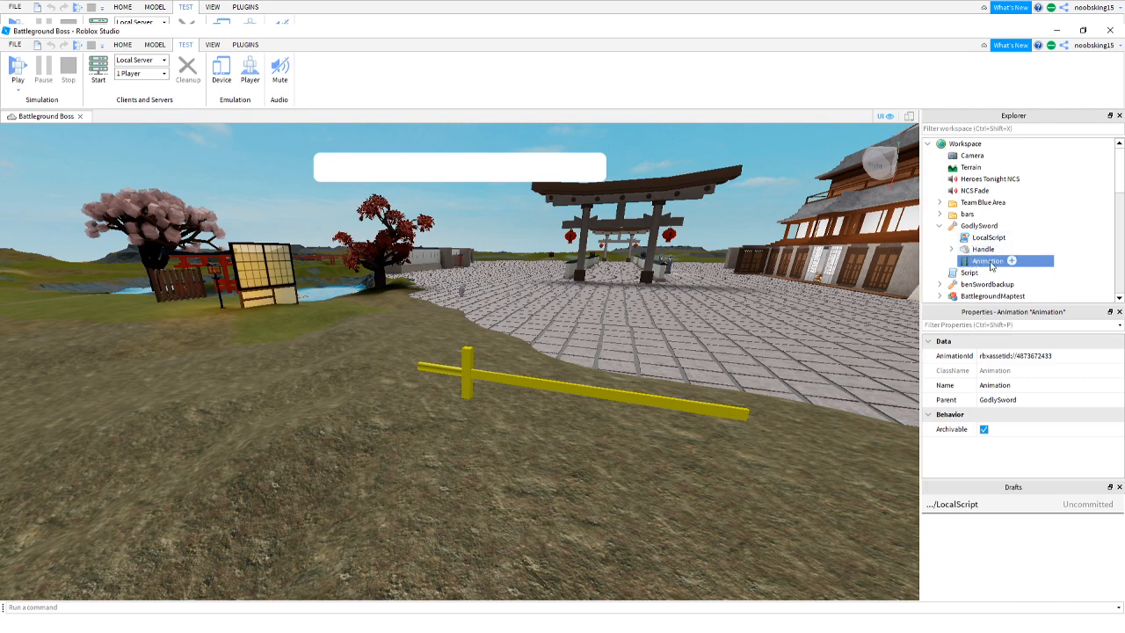
{"action": "left_click", "coordinate": [971, 227]}
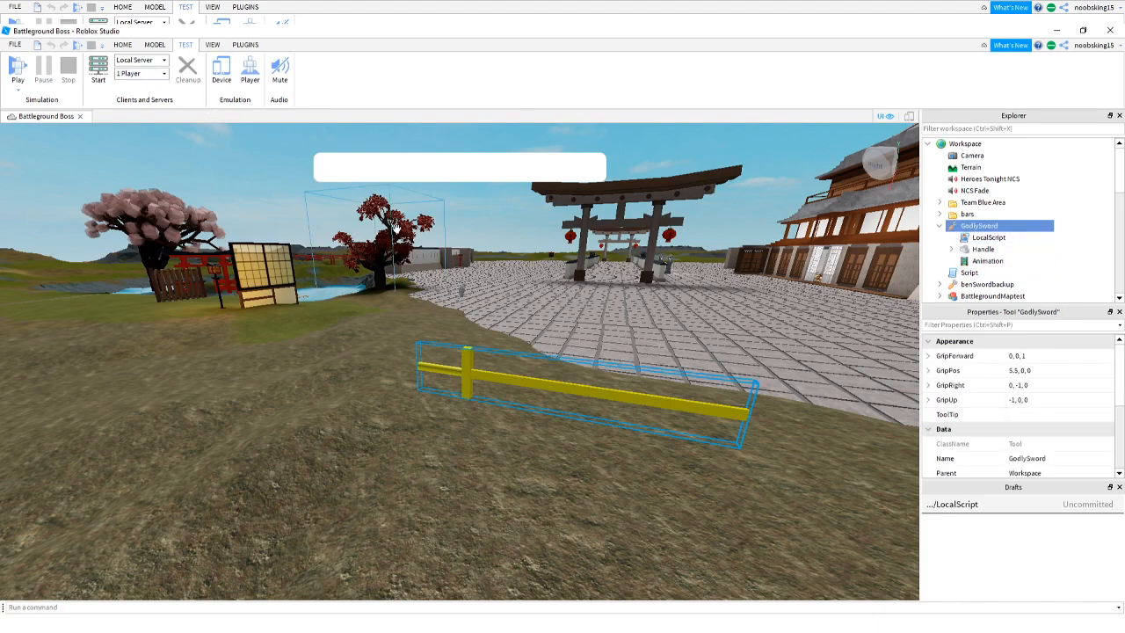
Insert an R15 Block Rig beside the yellow sword using the Rig Builder.
{"action": "right_click_drag", "start_coordinate": [510, 305], "coordinate": [501, 362]}
{"action": "left_click", "coordinate": [499, 394]}
{"action": "right_click_drag", "start_coordinate": [497, 402], "coordinate": [497, 402]}
{"action": "left_click", "coordinate": [245, 44]}
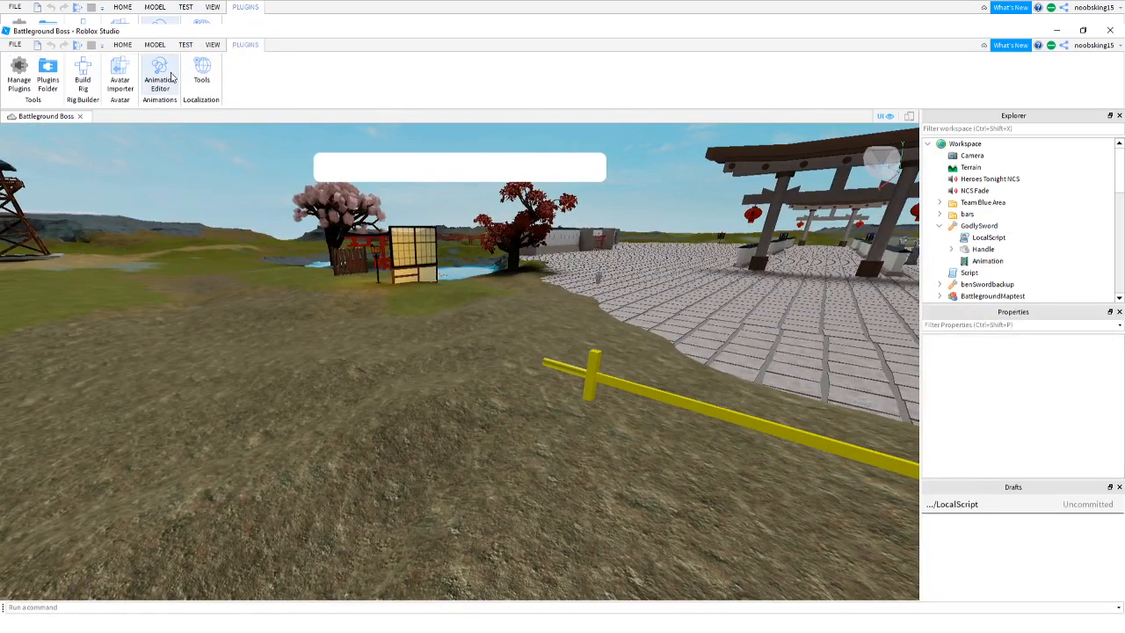
{"action": "left_click", "coordinate": [82, 75]}
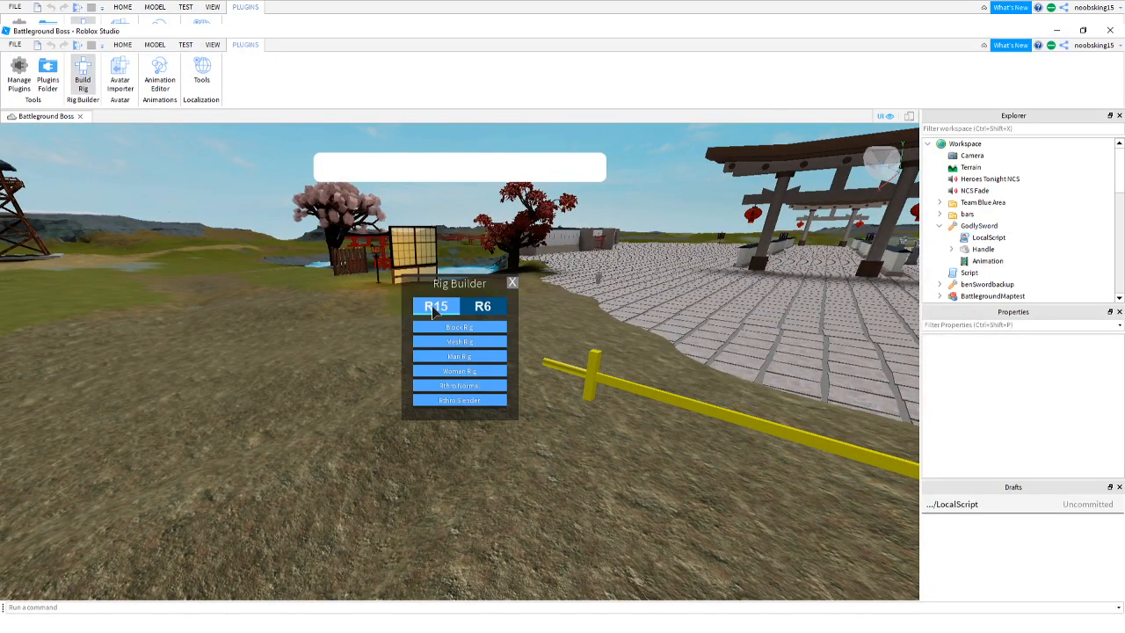
{"action": "left_click", "coordinate": [461, 327]}
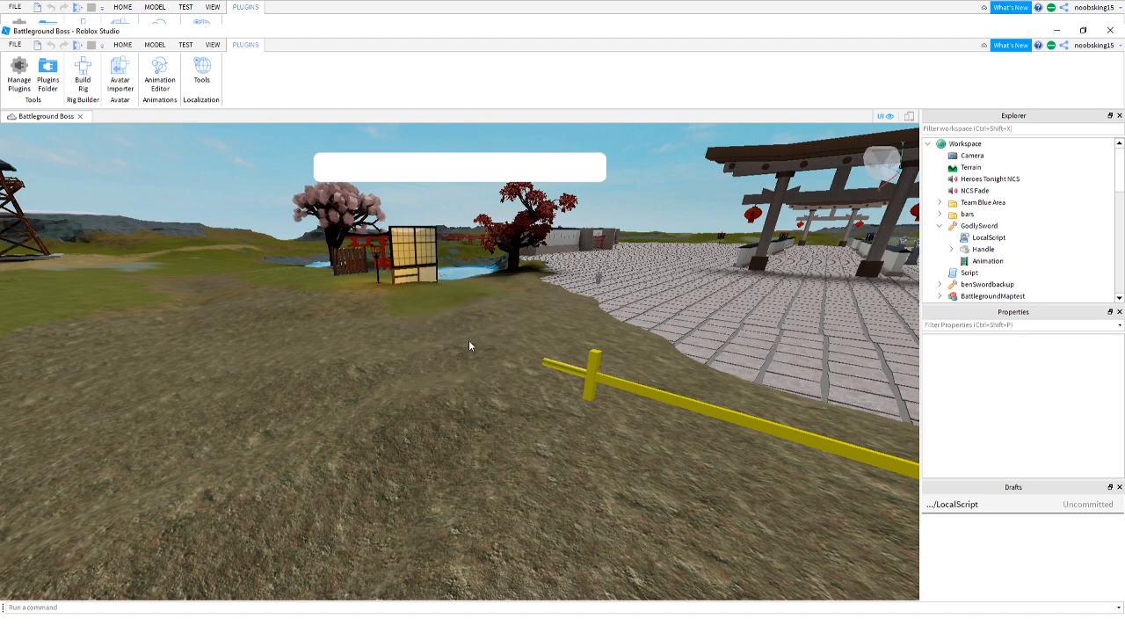
{"action": "right_click_drag", "start_coordinate": [539, 437], "coordinate": [538, 436]}
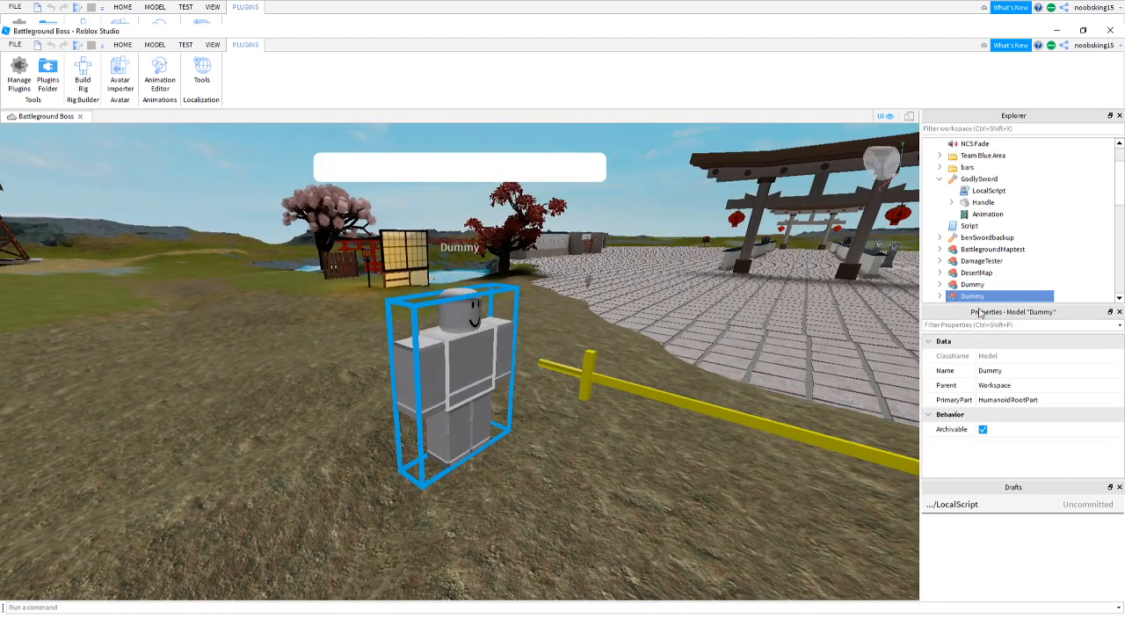
Move the GodlySword tool into the newly built Dummy model so the rig holds it.
{"action": "scroll", "coordinate": [1029, 287], "scroll_direction": "down", "scroll_amount": 1}
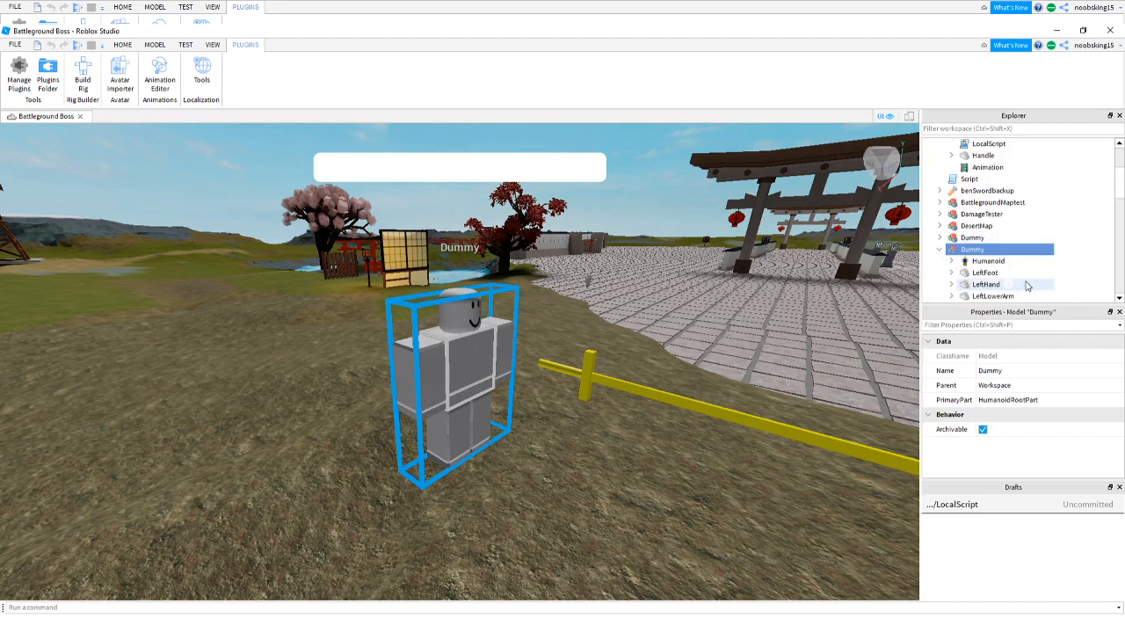
{"action": "scroll", "coordinate": [1027, 286], "scroll_direction": "up", "scroll_amount": 1}
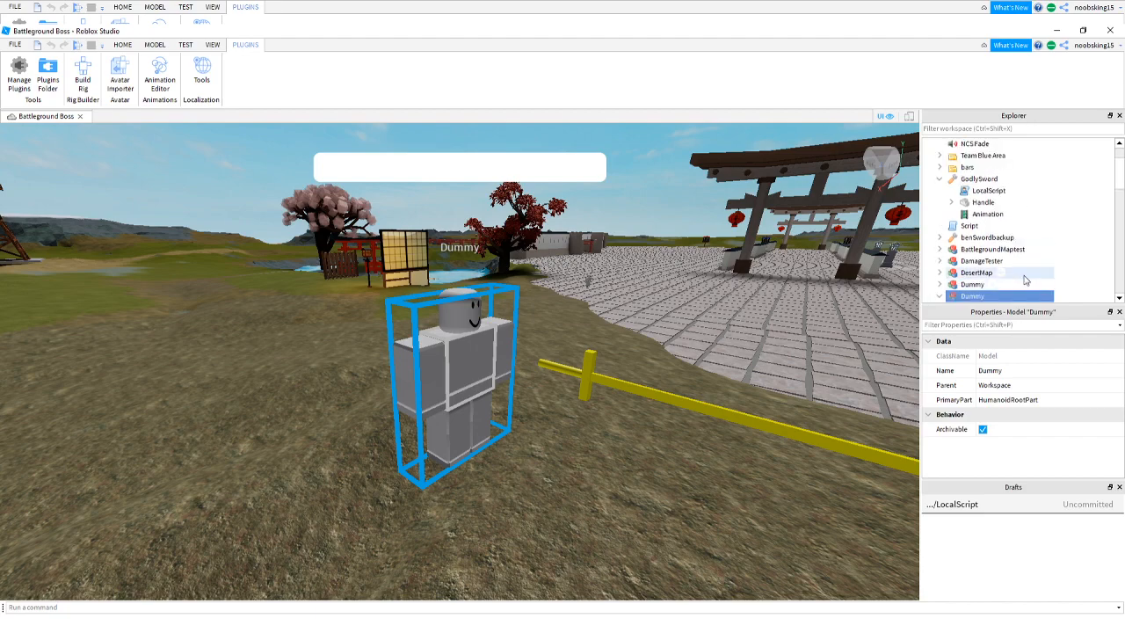
{"action": "left_click", "coordinate": [975, 179]}
{"action": "left_click_drag", "start_coordinate": [952, 181], "coordinate": [972, 275]}
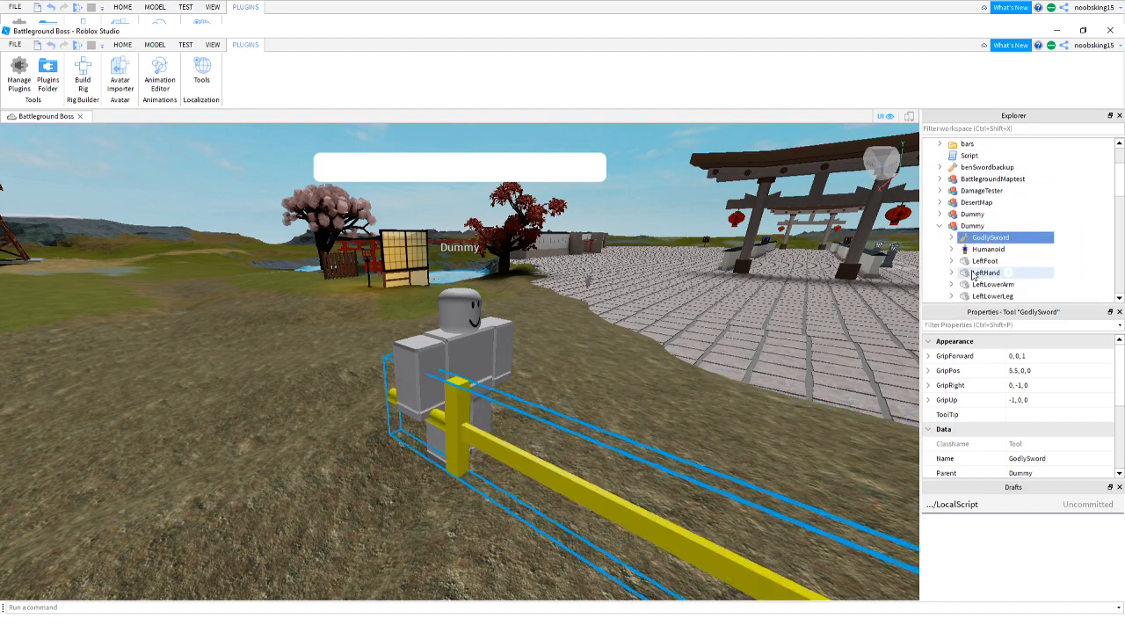
{"action": "key", "text": "f"}
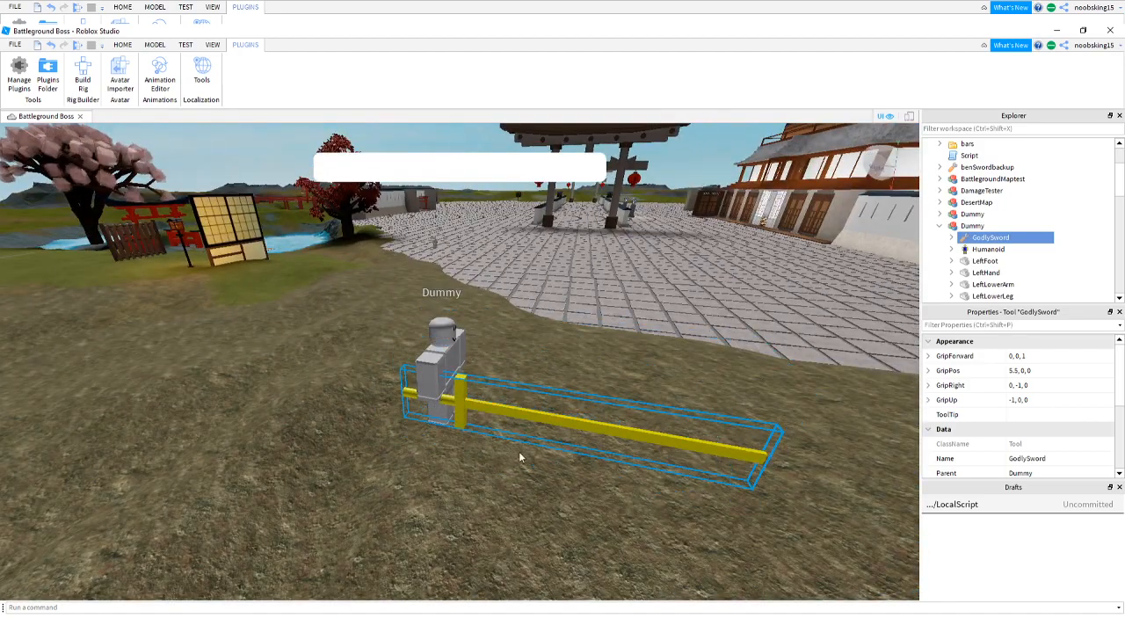
Open the Animation Editor and create an animation with the default name for the sword-holding Dummy.
{"action": "scroll", "coordinate": [518, 457], "scroll_direction": "up", "scroll_amount": 3}
{"action": "right_click_drag", "start_coordinate": [516, 478], "coordinate": [517, 478]}
{"action": "key", "text": "s"}
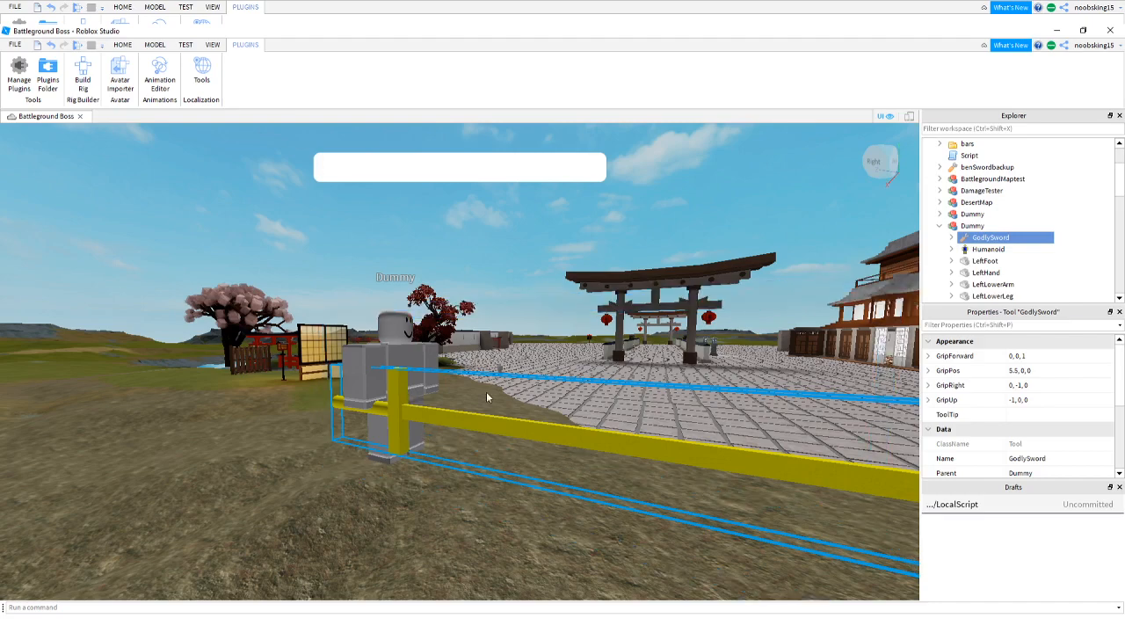
{"action": "left_click", "coordinate": [519, 418]}
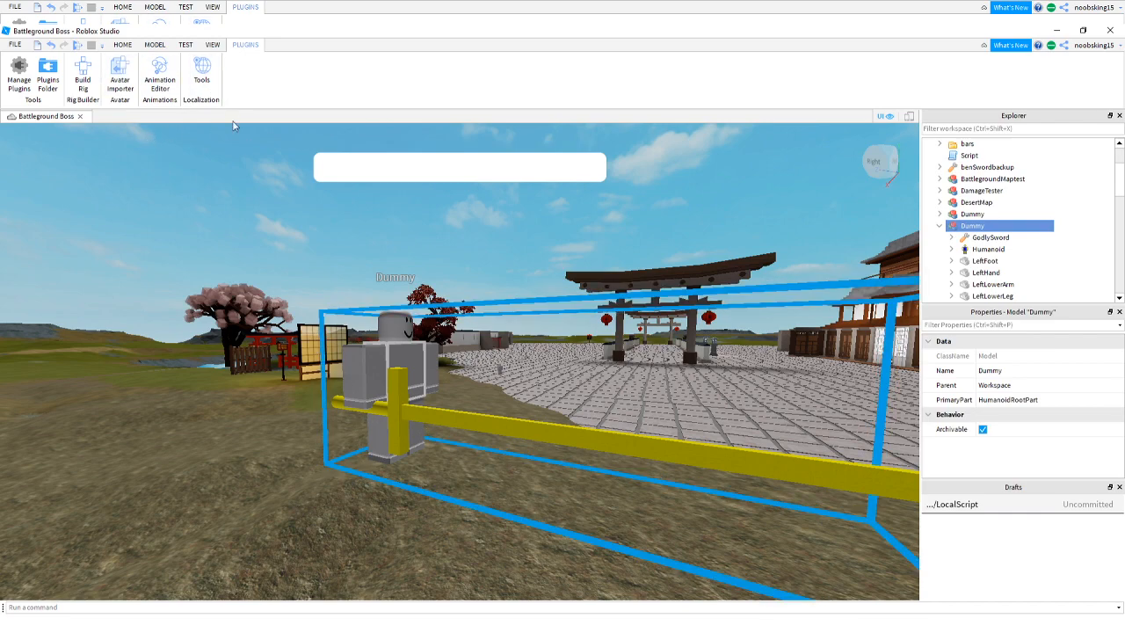
{"action": "left_click", "coordinate": [163, 80]}
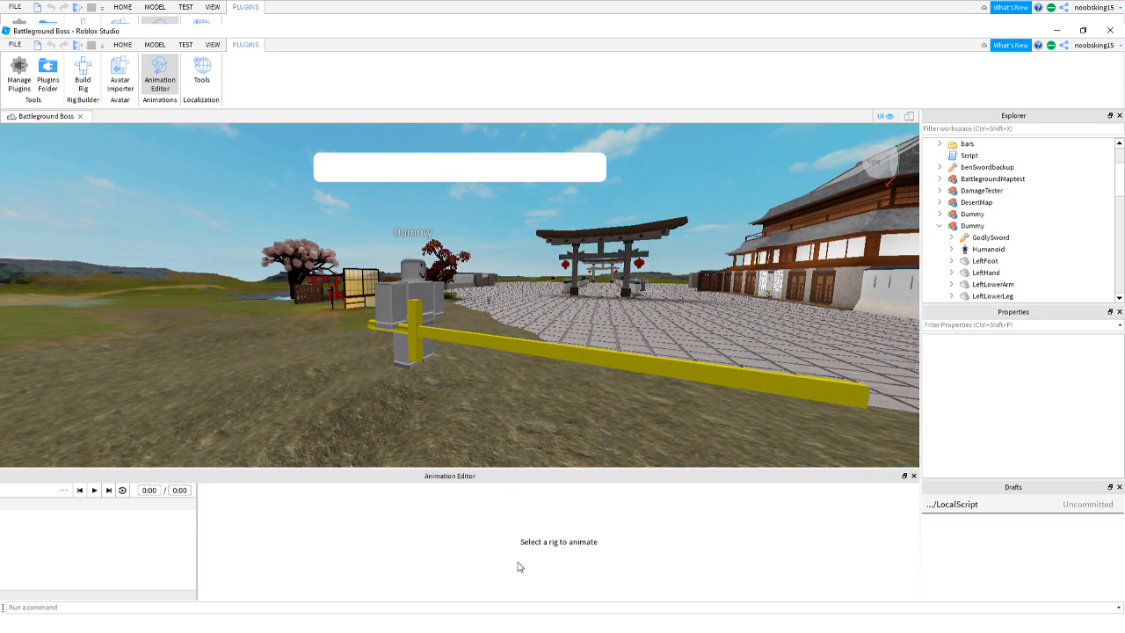
{"action": "left_click", "coordinate": [398, 306]}
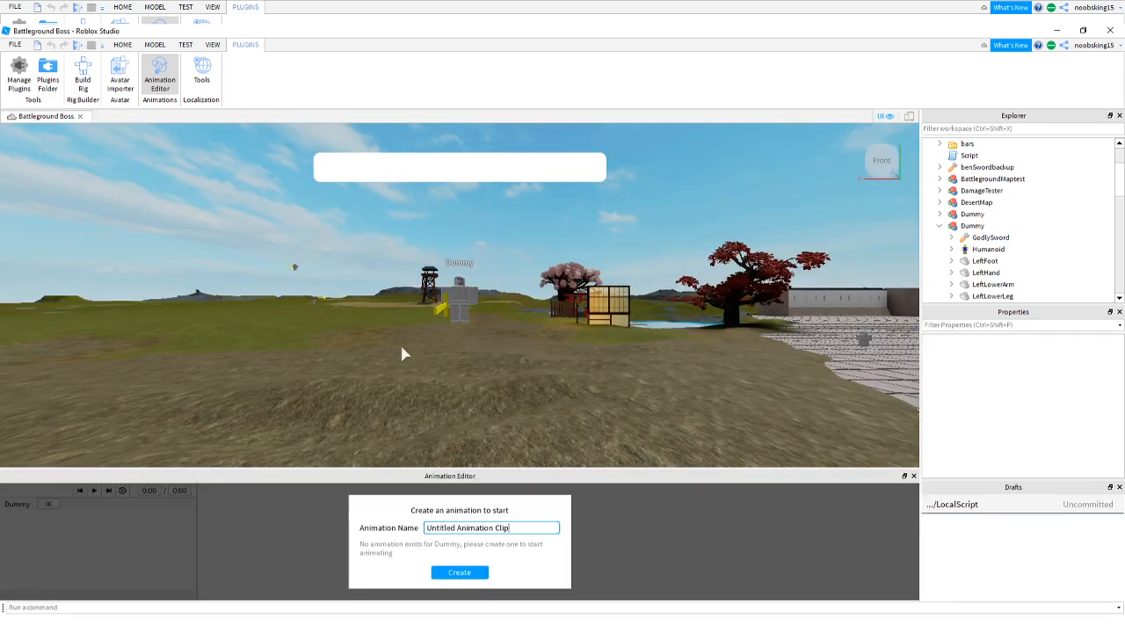
{"action": "left_click", "coordinate": [458, 572]}
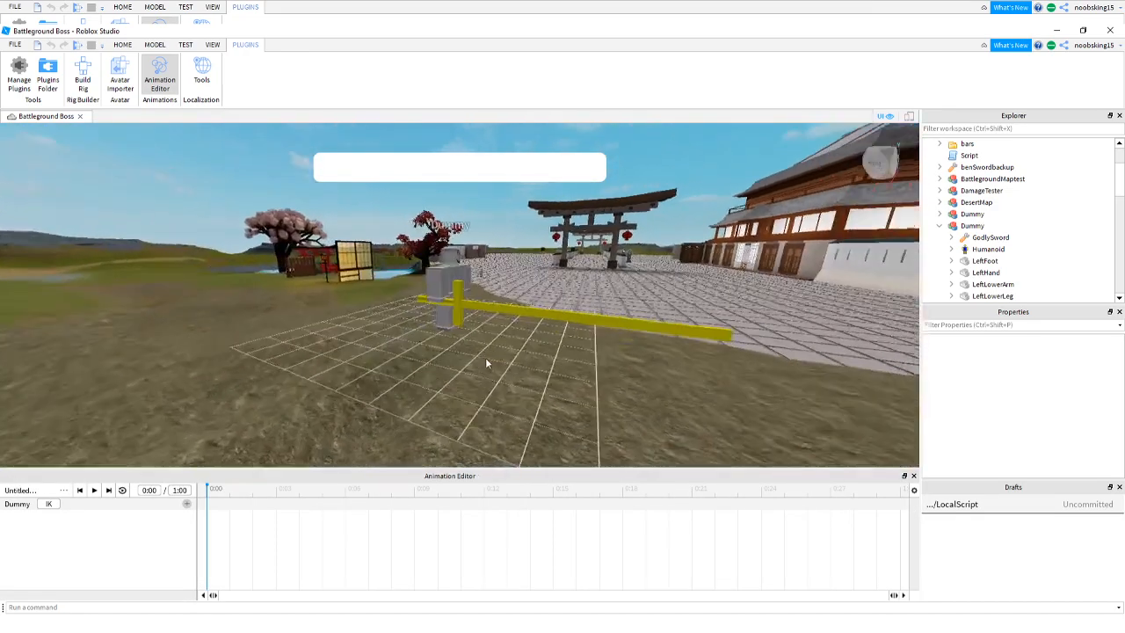
Add a RightUpperArm track to the Dummy's animation.
{"action": "right_click_drag", "start_coordinate": [485, 359], "coordinate": [485, 358]}
{"action": "key", "text": "w"}
{"action": "key", "text": "a"}
{"action": "key", "text": "s"}
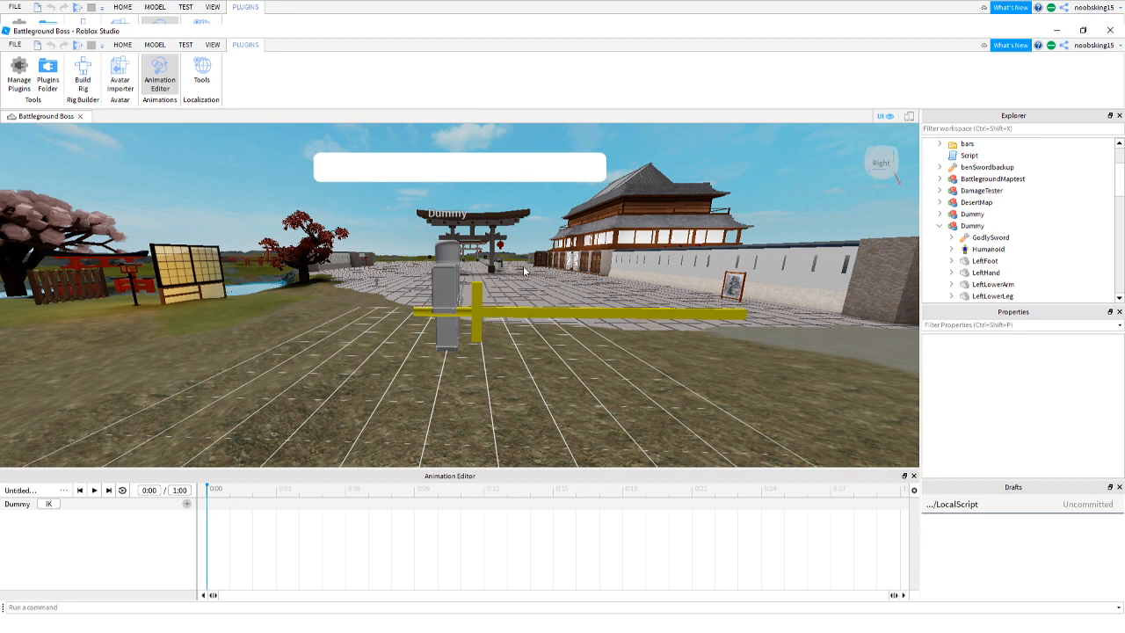
{"action": "left_click", "coordinate": [187, 505]}
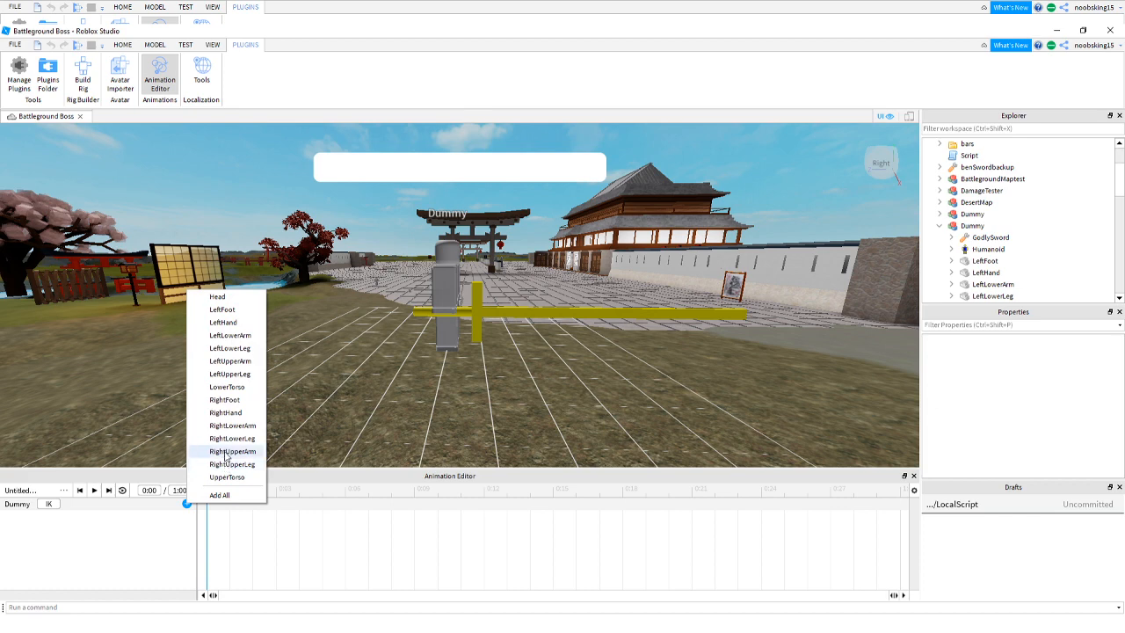
{"action": "left_click", "coordinate": [178, 525]}
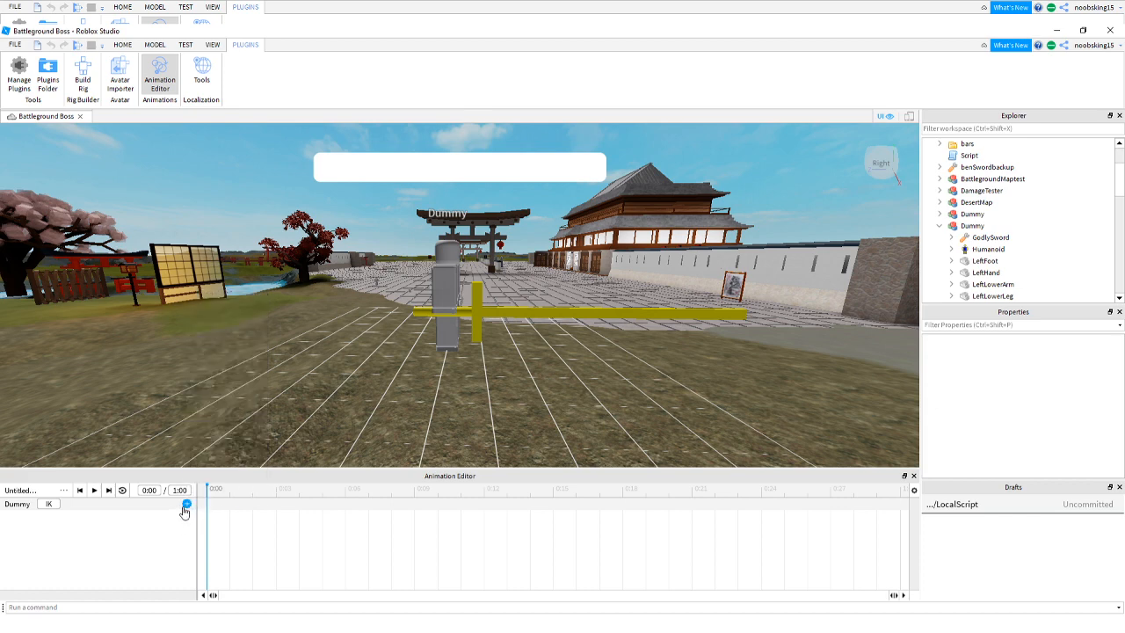
{"action": "left_click", "coordinate": [185, 506]}
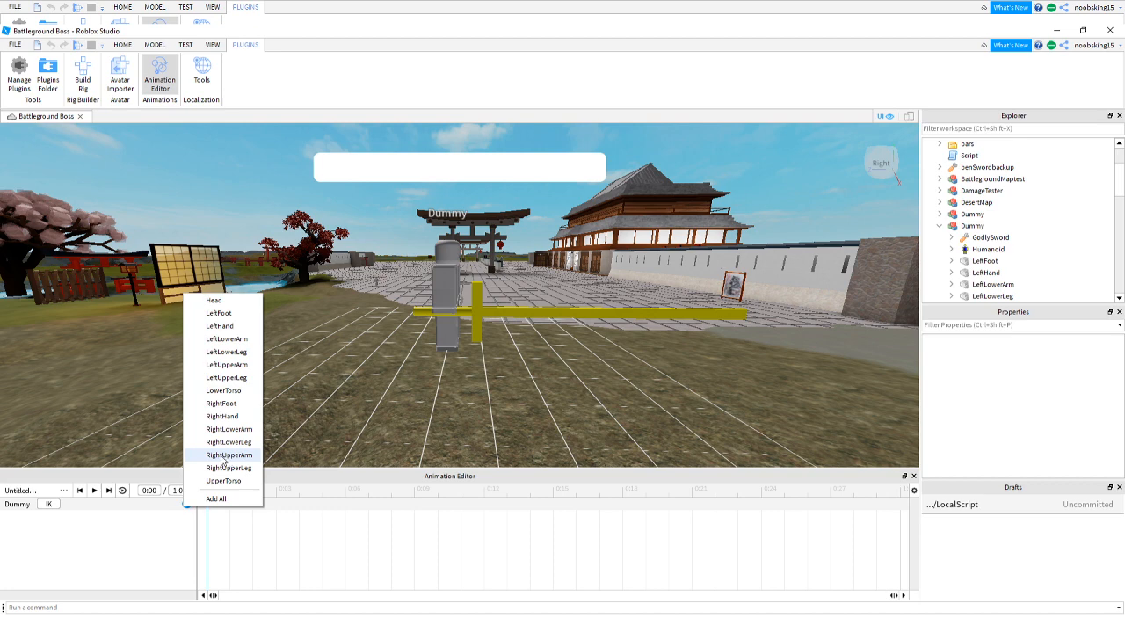
{"action": "left_click", "coordinate": [228, 454]}
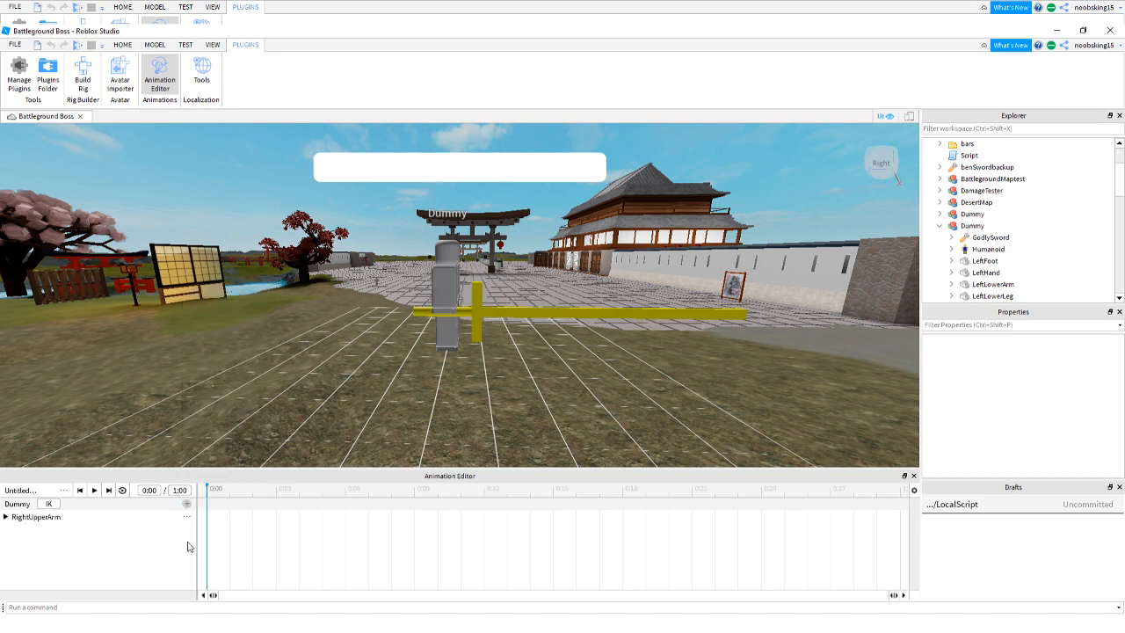
{"action": "left_click", "coordinate": [186, 504]}
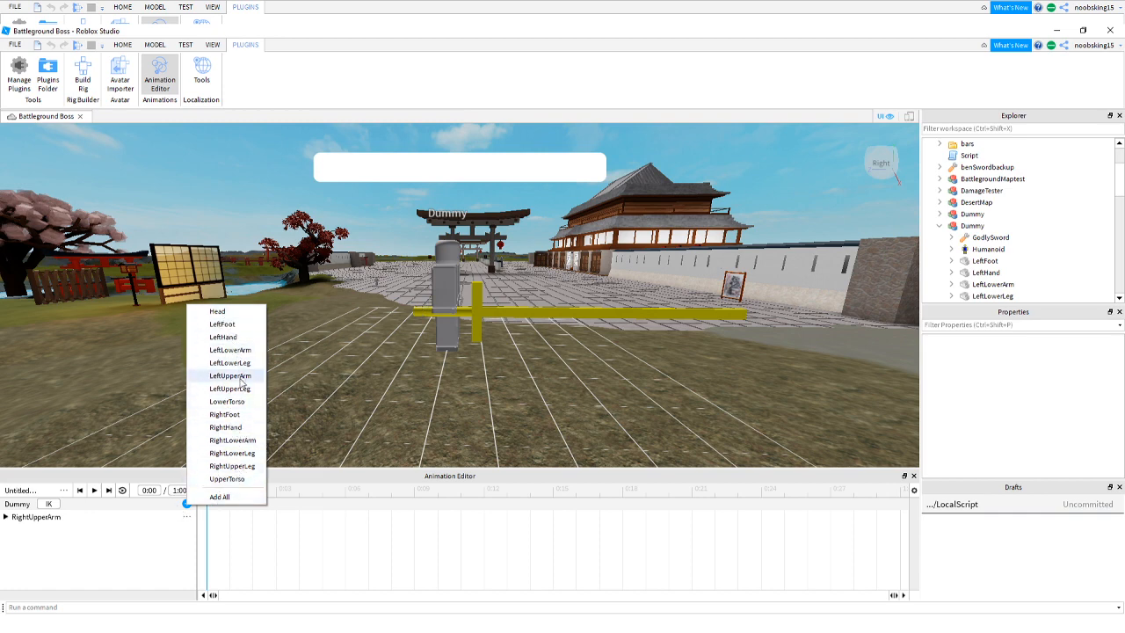
Set the rotation snap to 90° and raise the RightUpperArm 90° forward at 0:00 so the sword points up.
{"action": "left_click", "coordinate": [37, 518]}
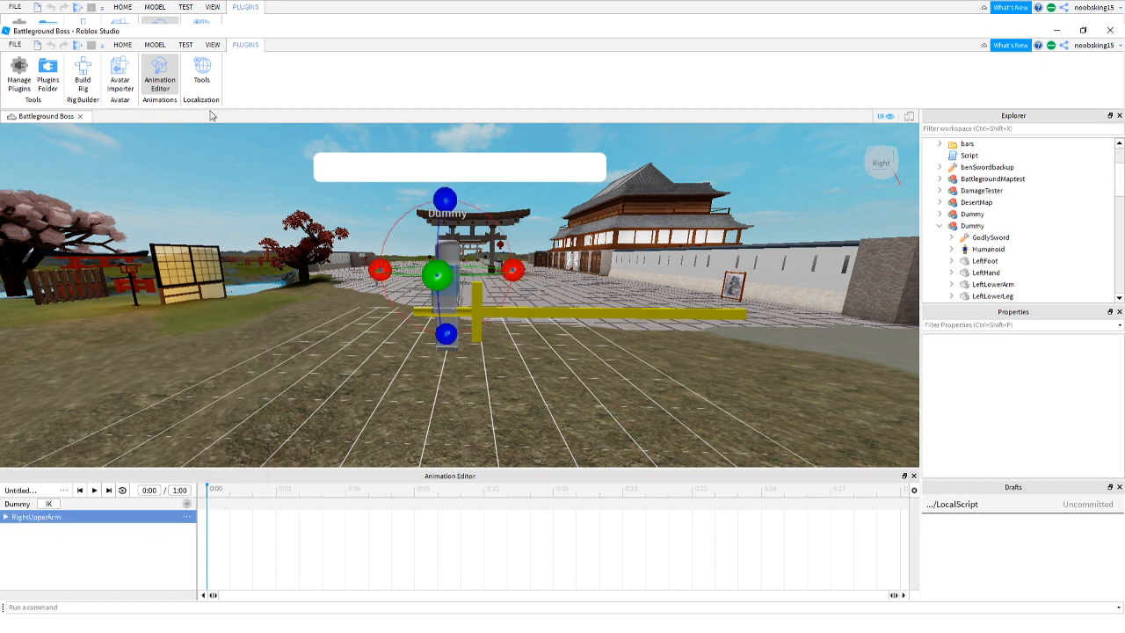
{"action": "left_click", "coordinate": [154, 45]}
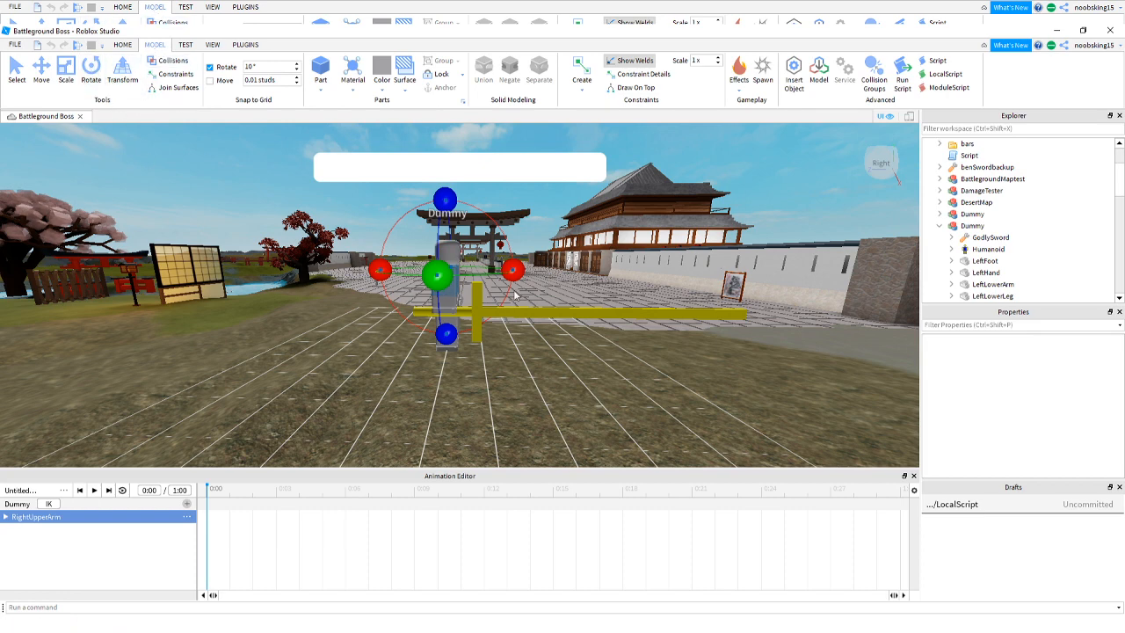
{"action": "left_click_drag", "start_coordinate": [513, 271], "coordinate": [452, 206]}
{"action": "key", "text": "ctrl+z"}
{"action": "left_click", "coordinate": [282, 68]}
{"action": "key", "text": "BackSpace"}
{"action": "key", "text": "BackSpace"}
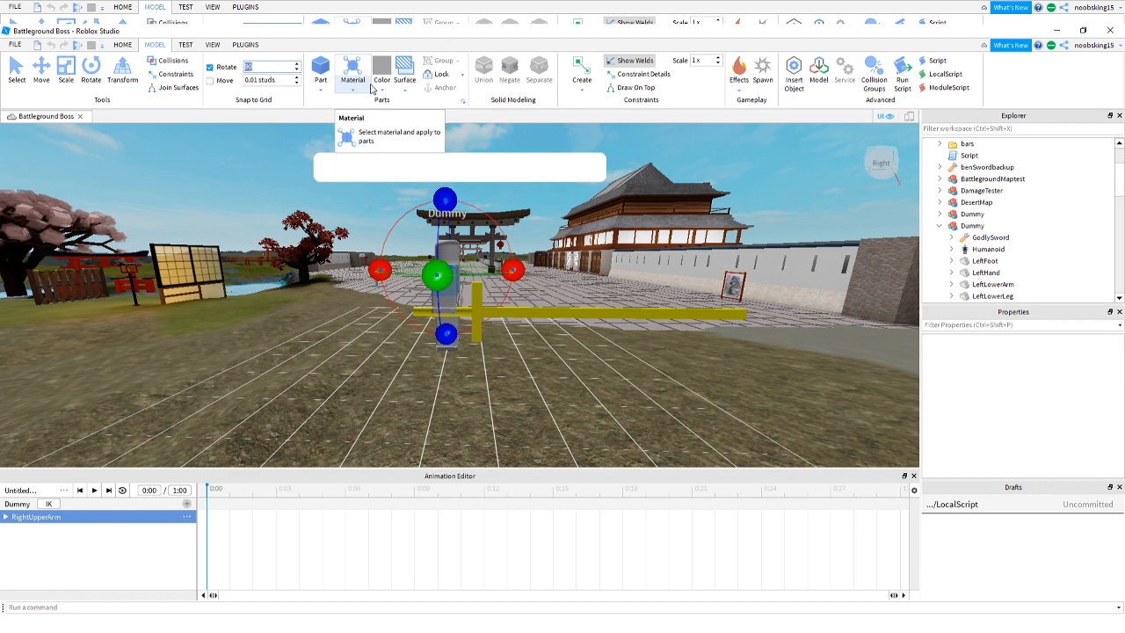
{"action": "left_click_drag", "start_coordinate": [514, 271], "coordinate": [468, 223]}
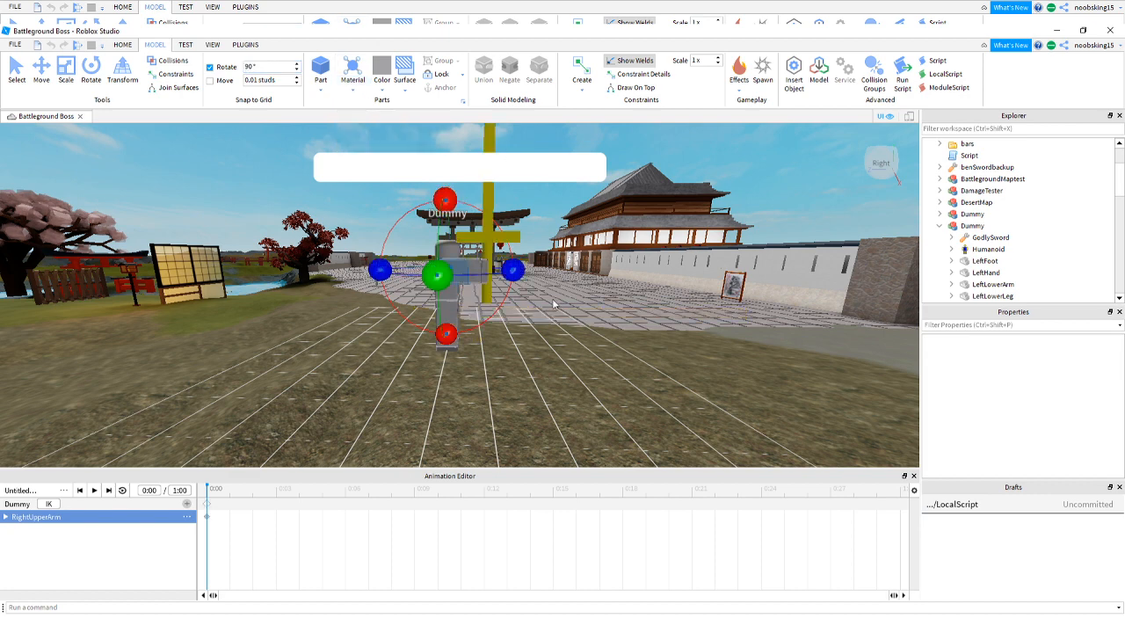
{"action": "left_click", "coordinate": [572, 321]}
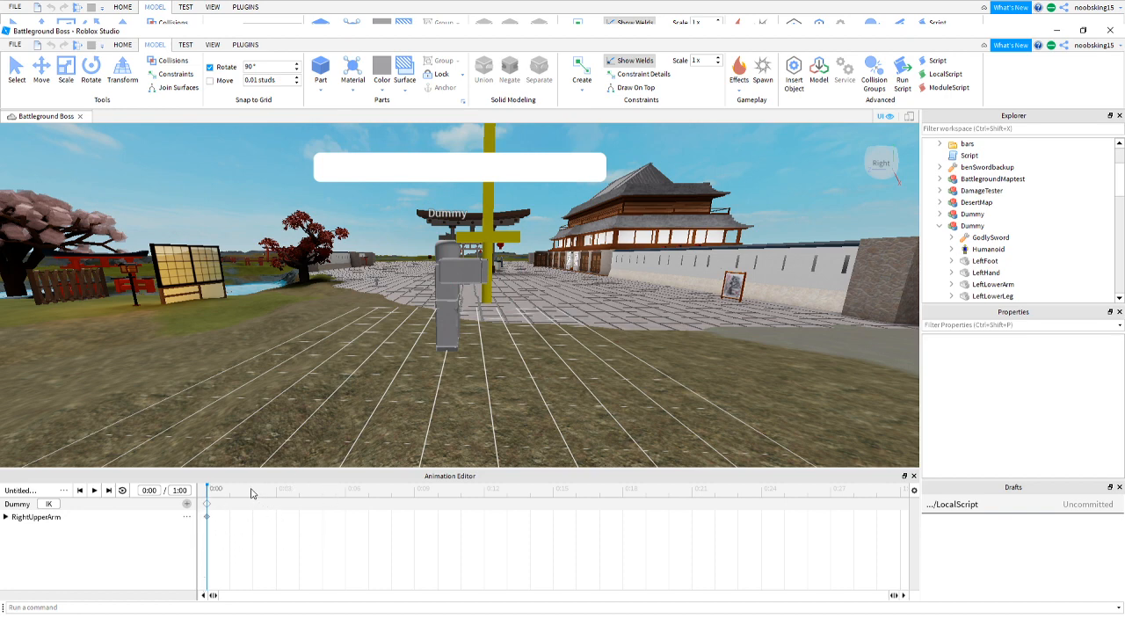
Move the timeline playhead to 0:03 and view the Dummy from behind.
{"action": "left_click", "coordinate": [278, 490]}
{"action": "key", "text": "a"}
{"action": "right_click_drag", "start_coordinate": [511, 366], "coordinate": [510, 366]}
{"action": "key", "text": "w"}
{"action": "key", "text": "s"}
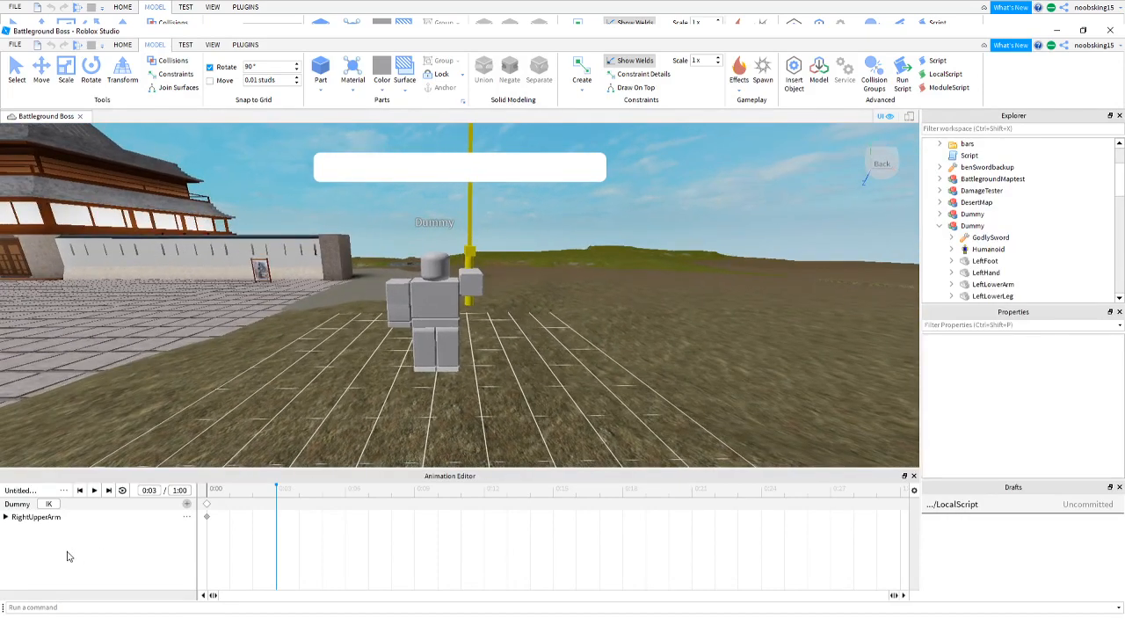
Try lowering the RightUpperArm by 90° at 0:03, and undo that rotation.
{"action": "left_click", "coordinate": [32, 518]}
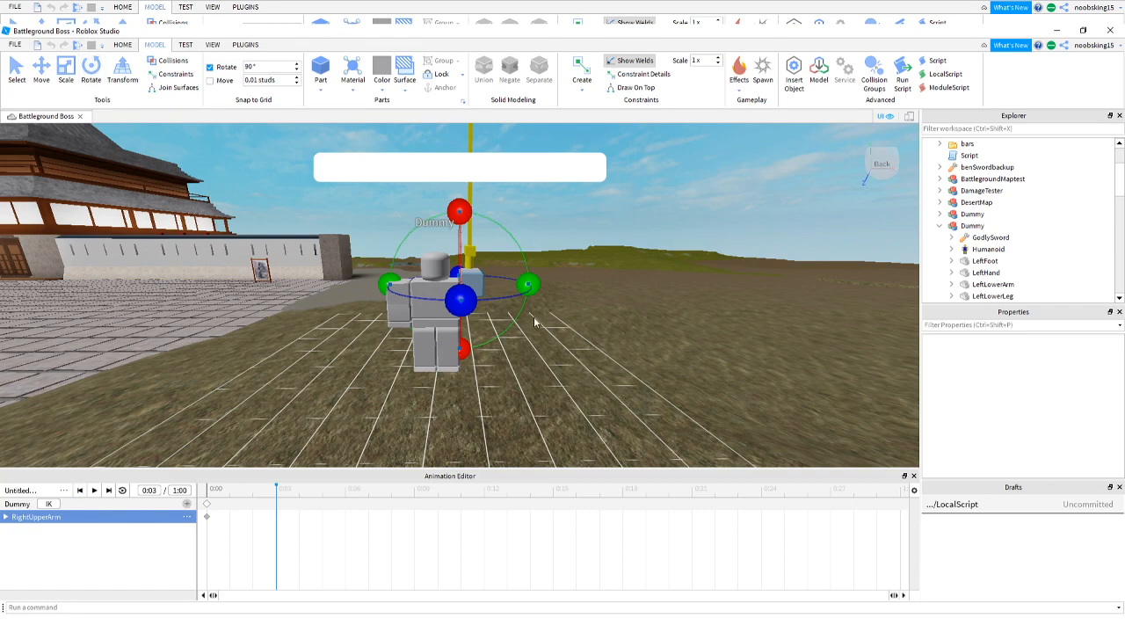
{"action": "key", "text": "d"}
{"action": "right_click_drag", "start_coordinate": [552, 333], "coordinate": [552, 333]}
{"action": "key", "text": "d"}
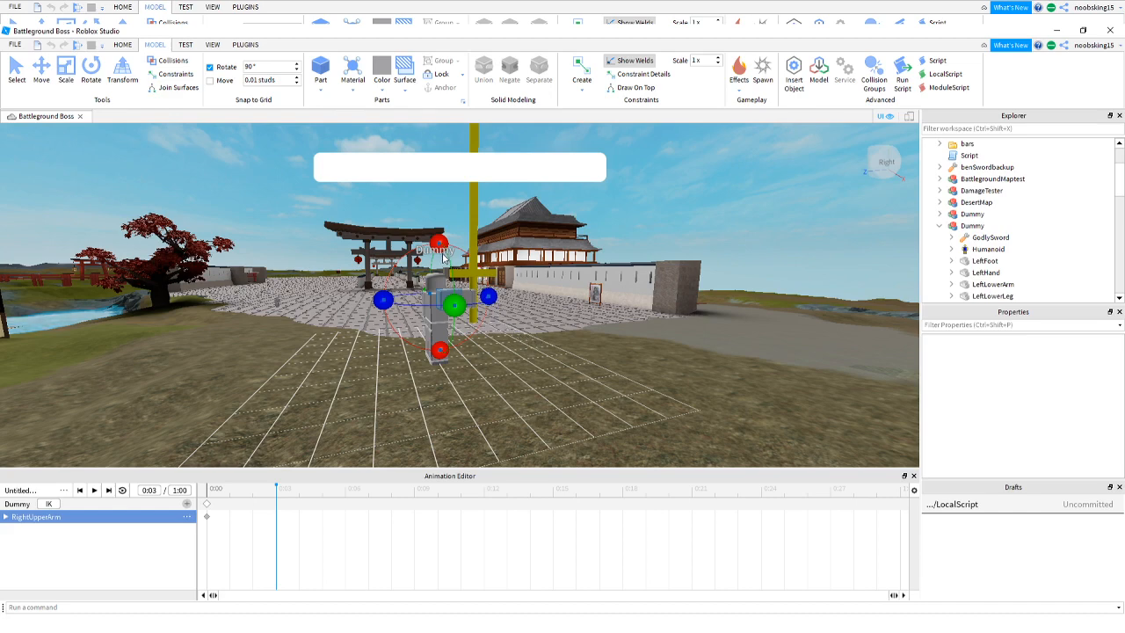
{"action": "left_click_drag", "start_coordinate": [444, 255], "coordinate": [444, 252]}
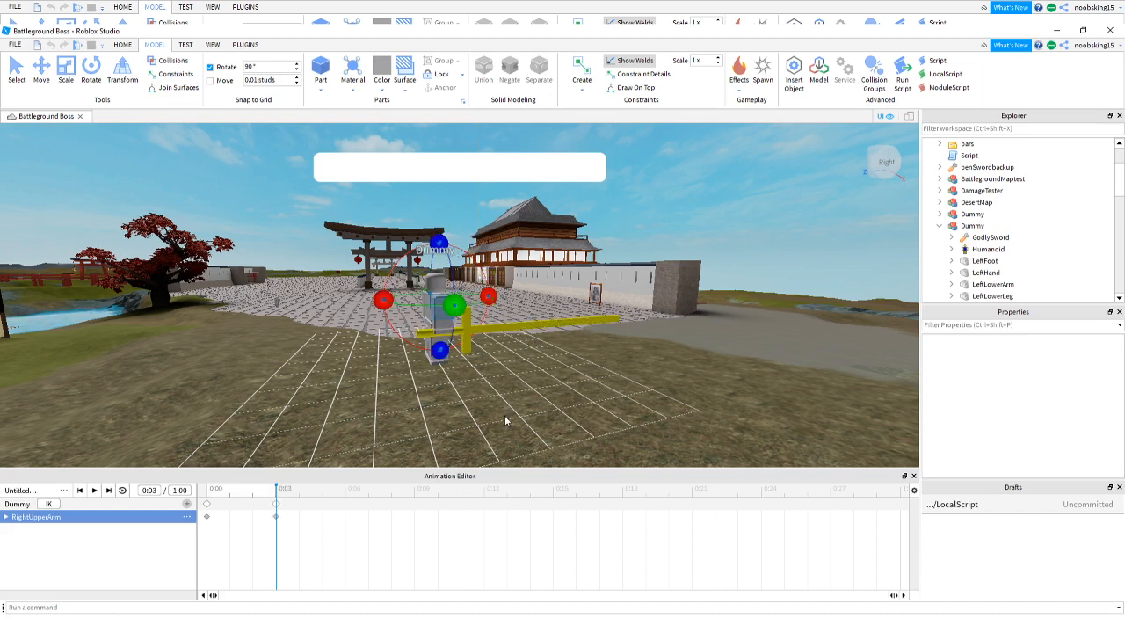
{"action": "key", "text": "ctrl+z"}
Add RightUpperLeg, RightLowerLeg, RightFoot and LowerTorso tracks to the Dummy's animation.
{"action": "left_click", "coordinate": [186, 503]}
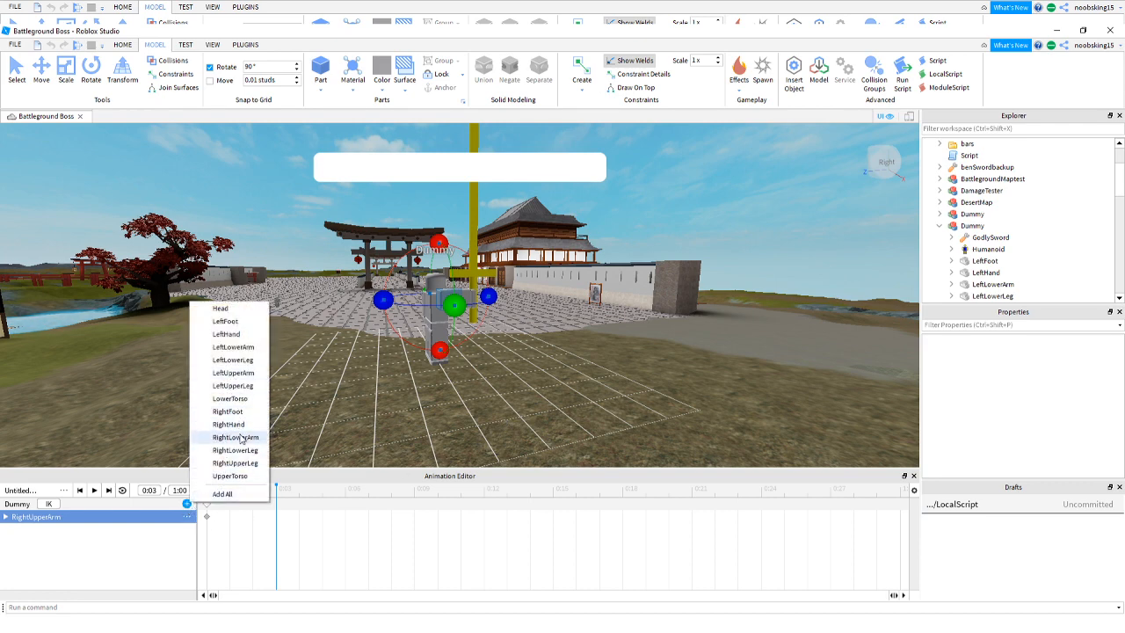
{"action": "left_click", "coordinate": [234, 463]}
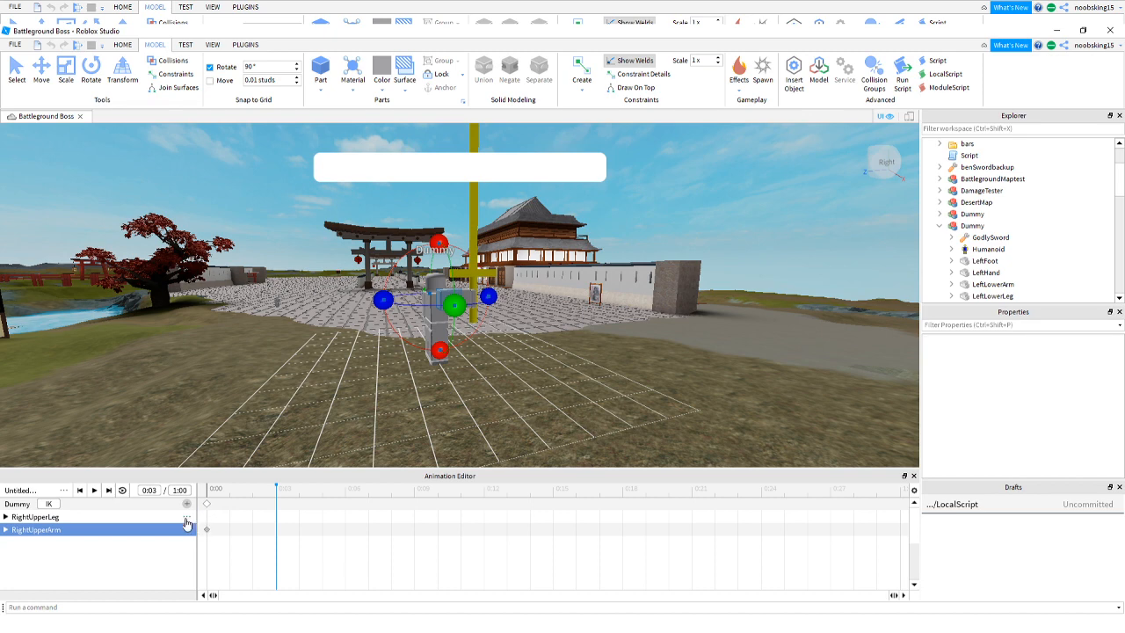
{"action": "left_click", "coordinate": [186, 504]}
{"action": "left_click", "coordinate": [226, 466]}
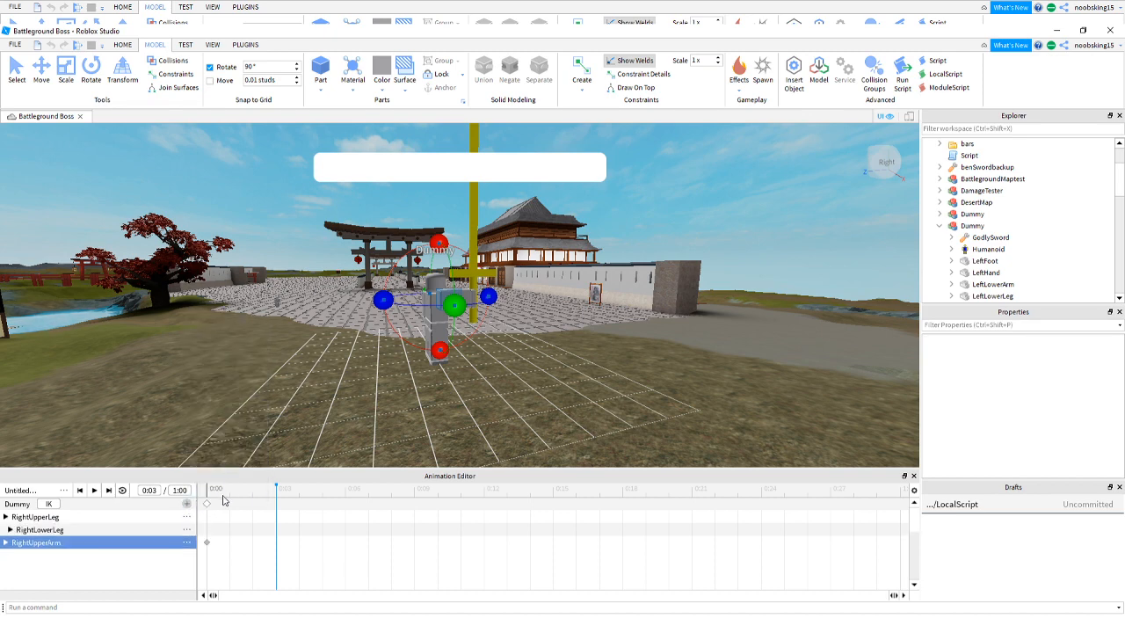
{"action": "left_click", "coordinate": [186, 504]}
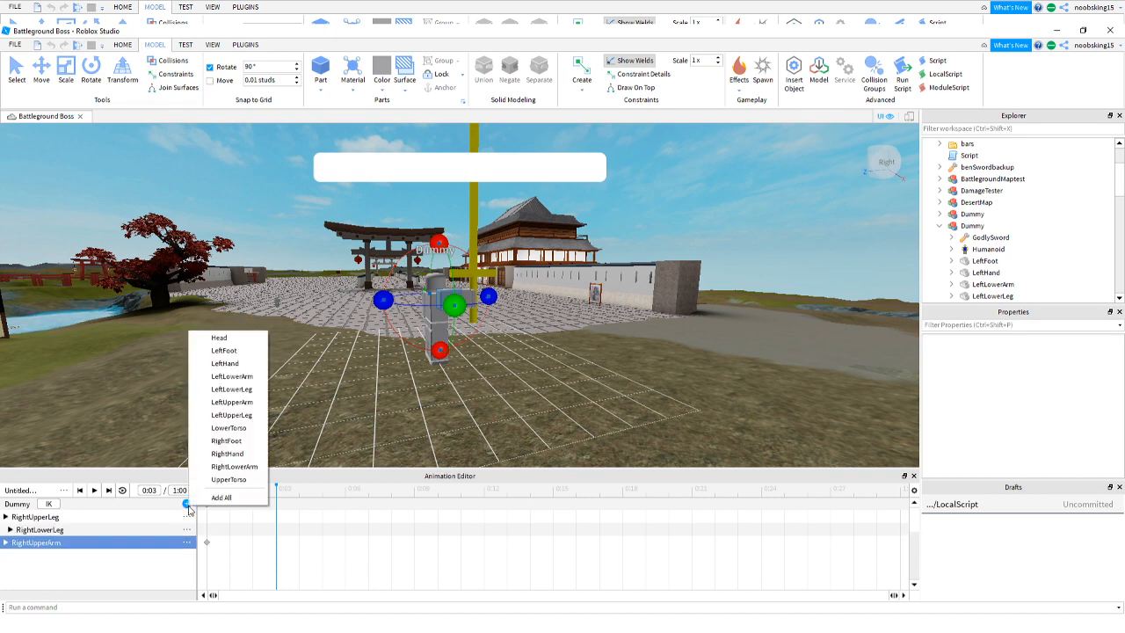
{"action": "left_click", "coordinate": [220, 440]}
{"action": "left_click", "coordinate": [186, 503]}
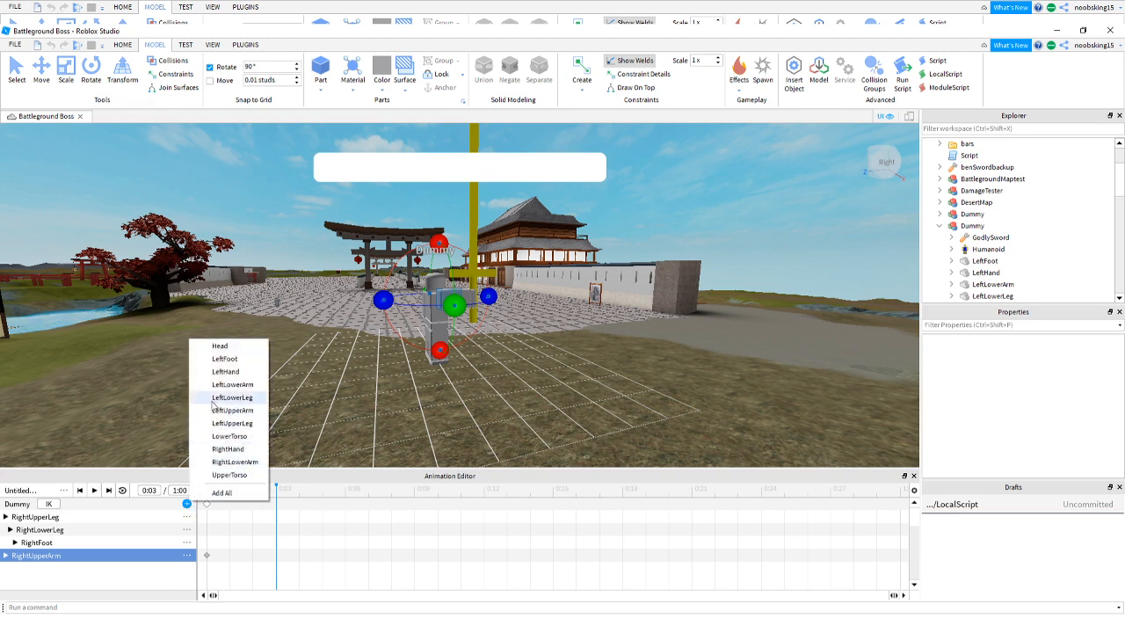
{"action": "left_click", "coordinate": [230, 437]}
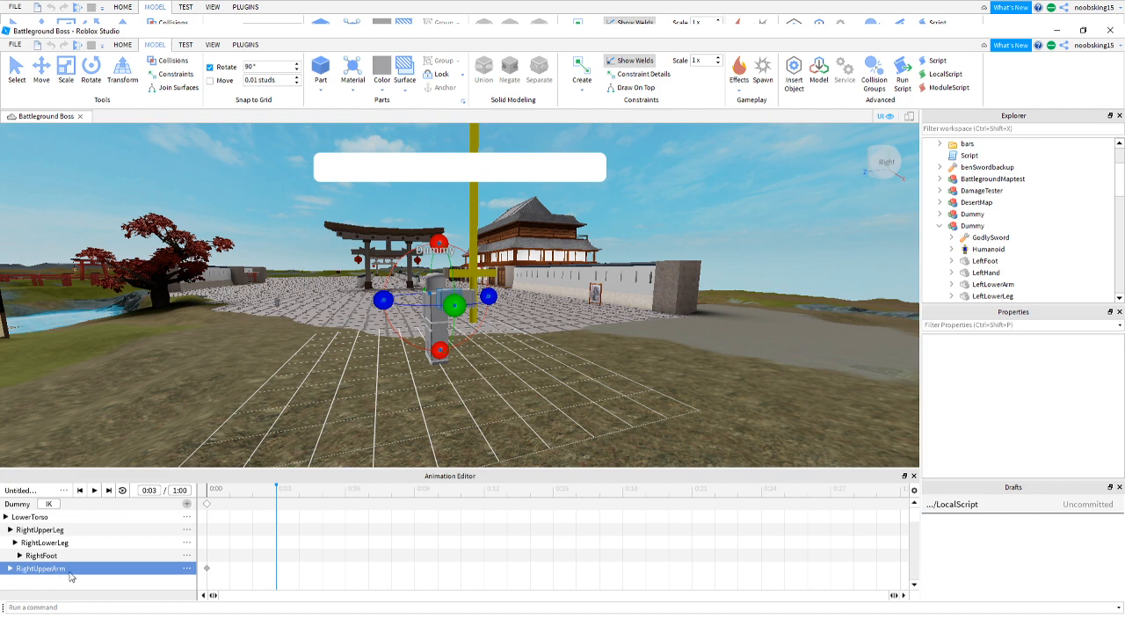
Set the rotation snap to 55° and rotate the RightUpperLeg 55° forward at 0:03.
{"action": "left_click", "coordinate": [39, 531]}
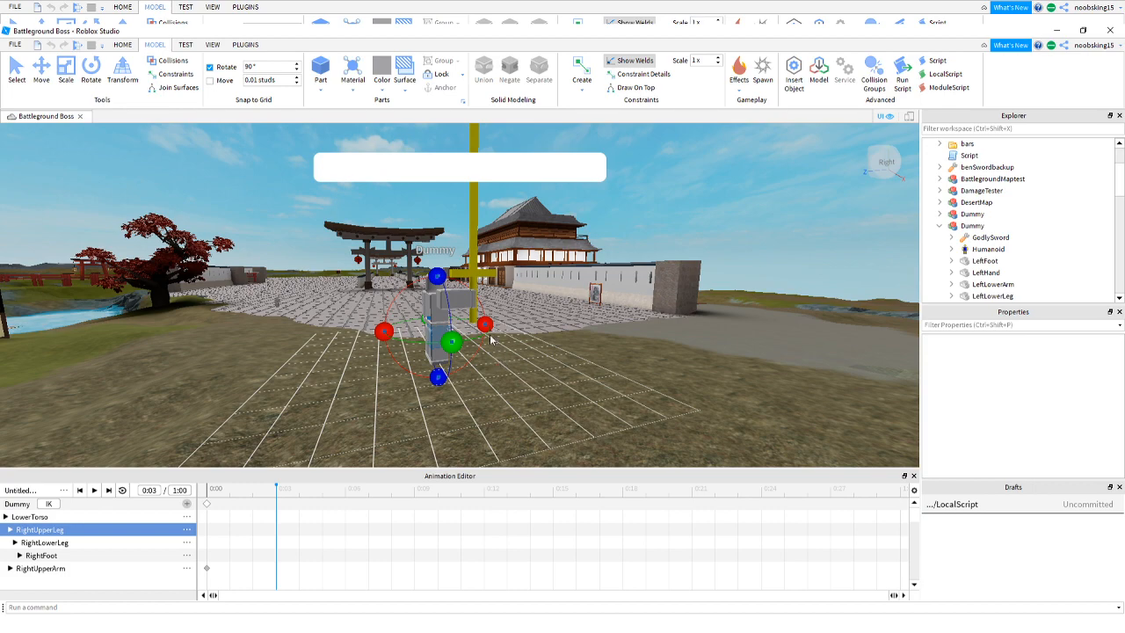
{"action": "left_click", "coordinate": [263, 66]}
{"action": "right_click_drag", "start_coordinate": [539, 297], "coordinate": [539, 296]}
{"action": "key", "text": "w"}
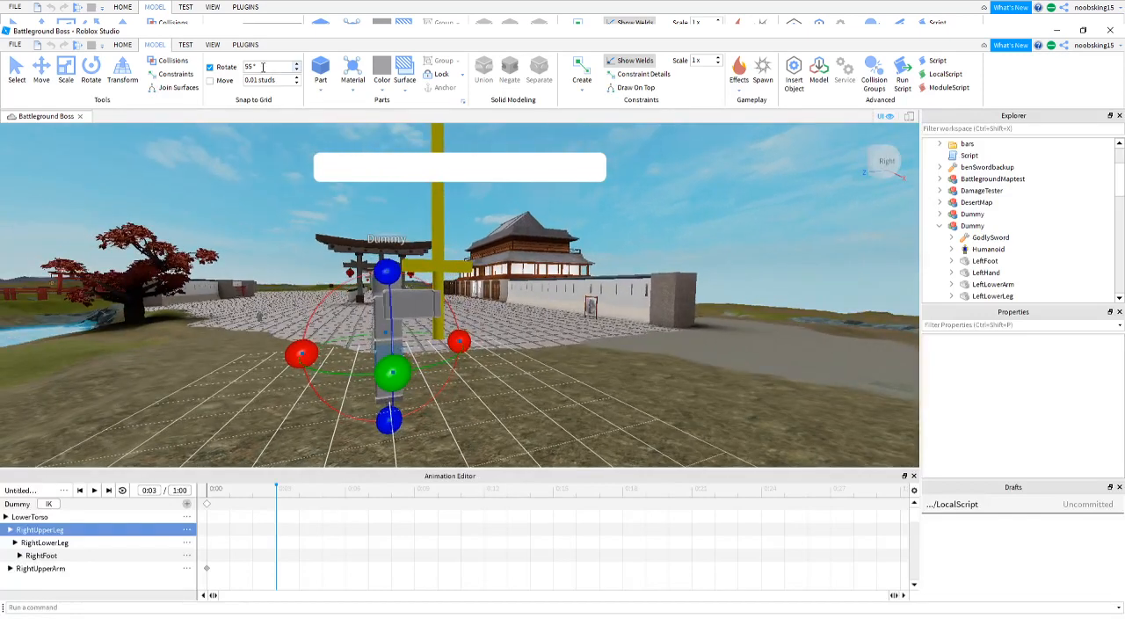
{"action": "left_click", "coordinate": [262, 67]}
{"action": "type", "text": "55"}
{"action": "left_click_drag", "start_coordinate": [461, 341], "coordinate": [421, 278]}
{"action": "right_click_drag", "start_coordinate": [562, 333], "coordinate": [561, 333]}
{"action": "left_click", "coordinate": [563, 334]}
{"action": "key", "text": "w"}
{"action": "key", "text": "s"}
{"action": "key", "text": "a"}
{"action": "key", "text": "d"}
{"action": "key", "text": "w"}
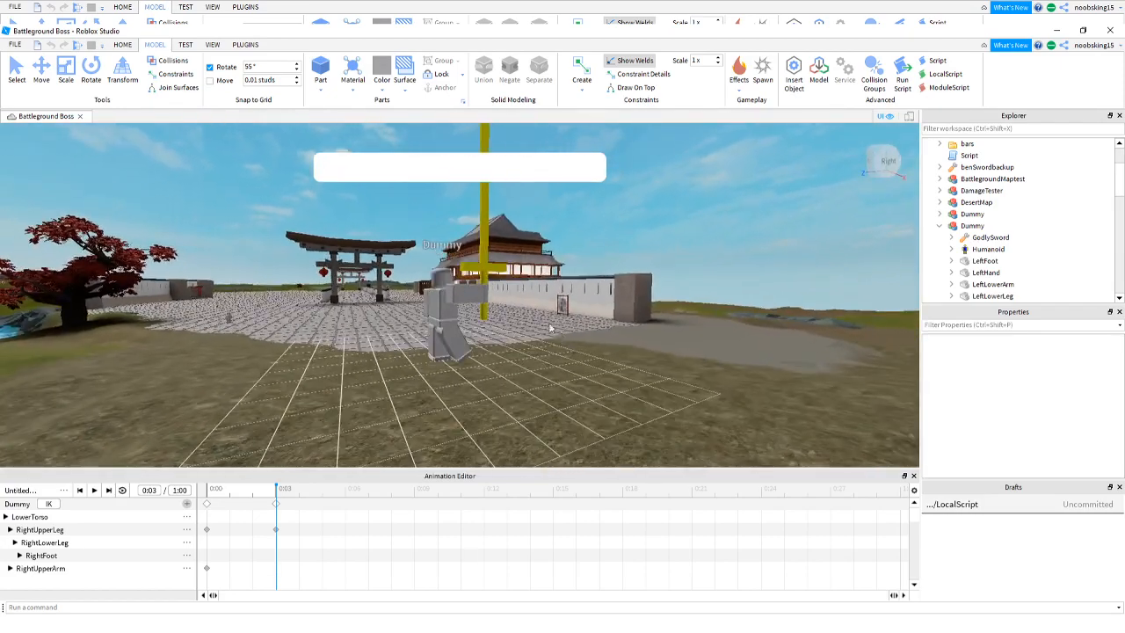
Bend the knee by rotating the RightLowerLeg 55° backward at 0:03.
{"action": "left_click", "coordinate": [52, 543]}
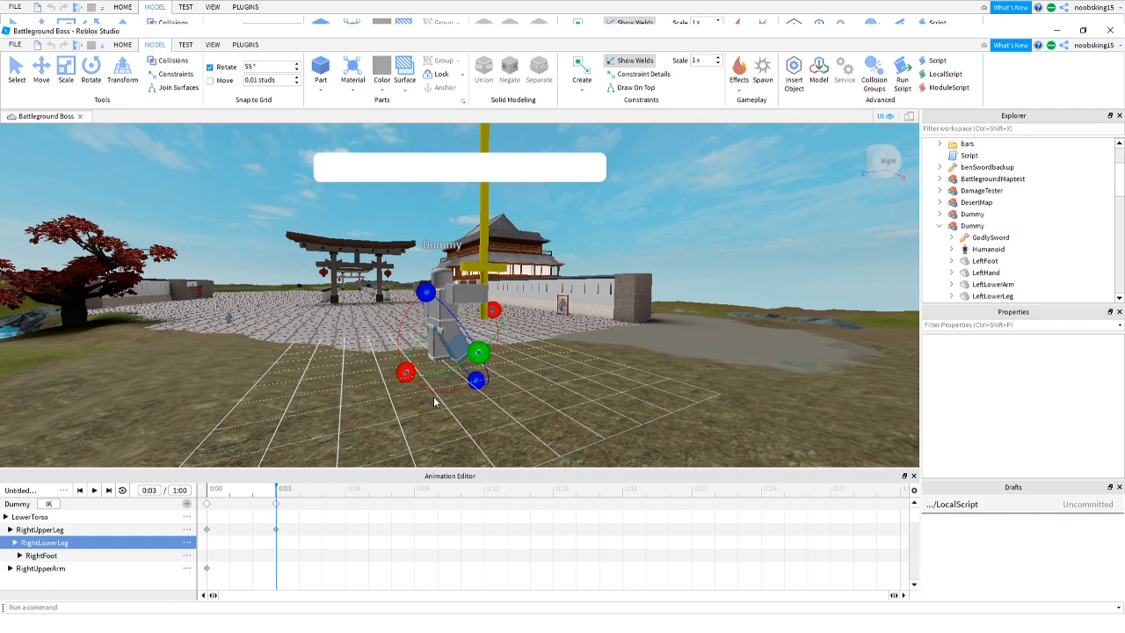
{"action": "left_click_drag", "start_coordinate": [410, 377], "coordinate": [405, 375]}
{"action": "left_click", "coordinate": [527, 352]}
{"action": "key", "text": "a"}
{"action": "right_click_drag", "start_coordinate": [523, 352], "coordinate": [523, 356]}
{"action": "key", "text": "w"}
{"action": "key", "text": "d"}
{"action": "key", "text": "a"}
{"action": "key", "text": "w"}
{"action": "key", "text": "s"}
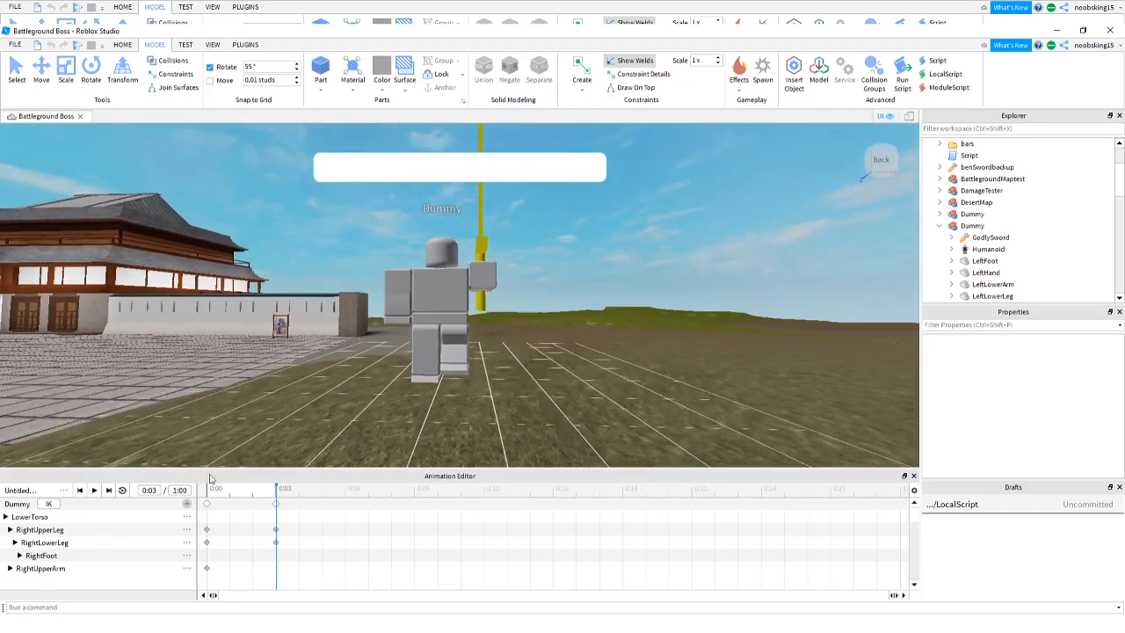
Set the rotation snap to 45°, turn the LowerTorso 45° to the Dummy's right at 0:03, and scrub from 0:00 to preview it.
{"action": "left_click", "coordinate": [38, 519]}
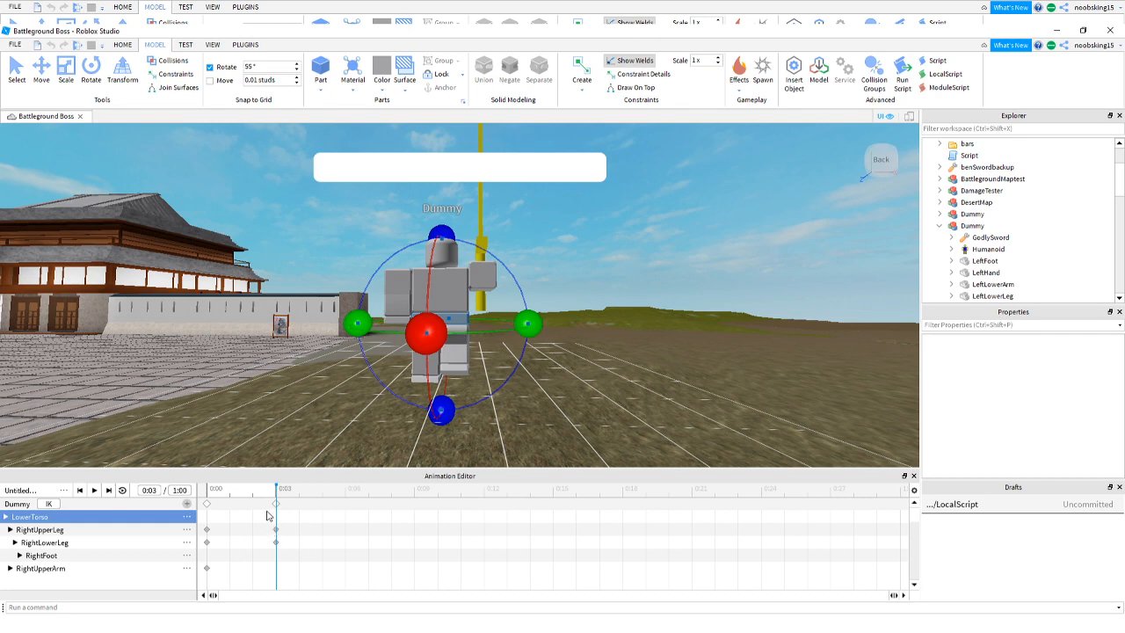
{"action": "left_click", "coordinate": [253, 68]}
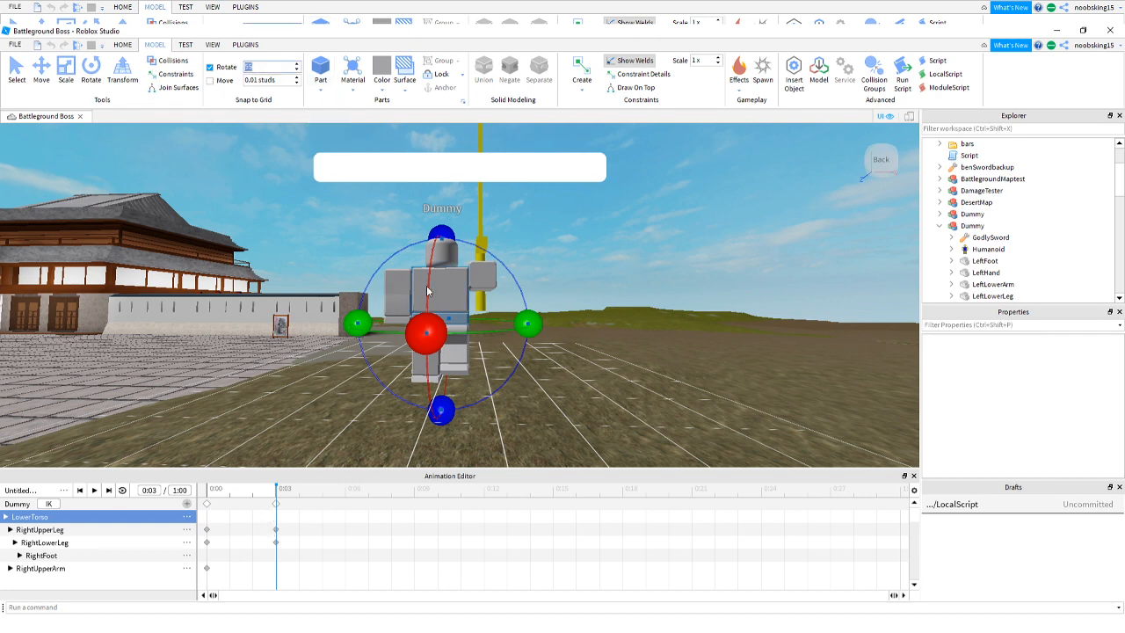
{"action": "right_click_drag", "start_coordinate": [576, 262], "coordinate": [576, 272]}
{"action": "key", "text": "d"}
{"action": "key", "text": "a"}
{"action": "key", "text": "a"}
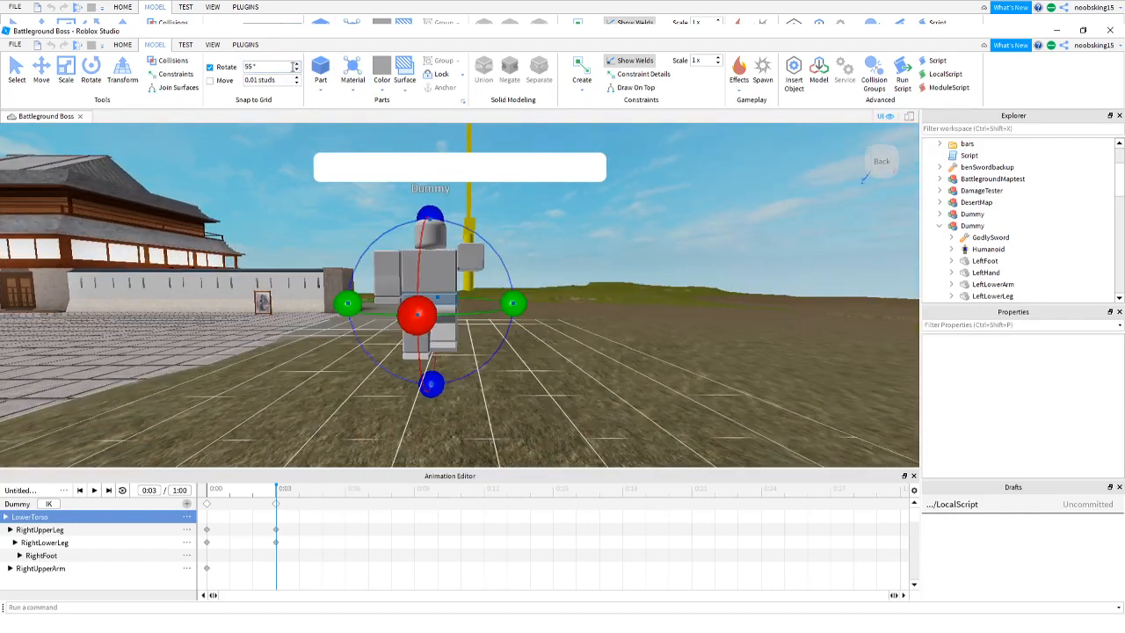
{"action": "left_click_drag", "start_coordinate": [283, 66], "coordinate": [244, 67]}
{"action": "left_click", "coordinate": [534, 290]}
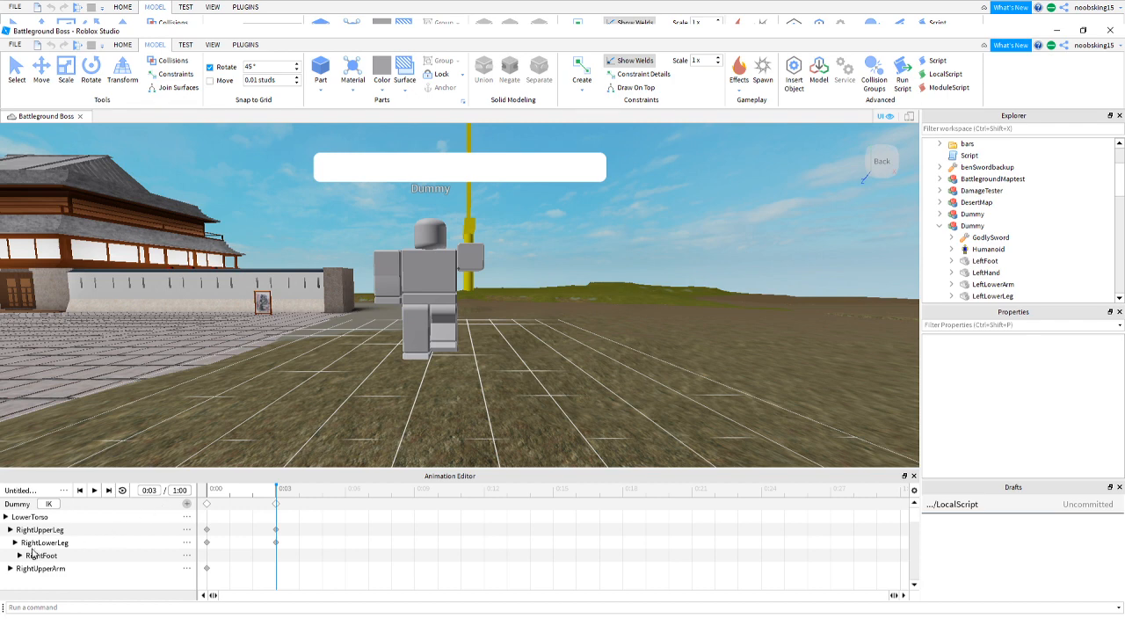
{"action": "left_click", "coordinate": [30, 517]}
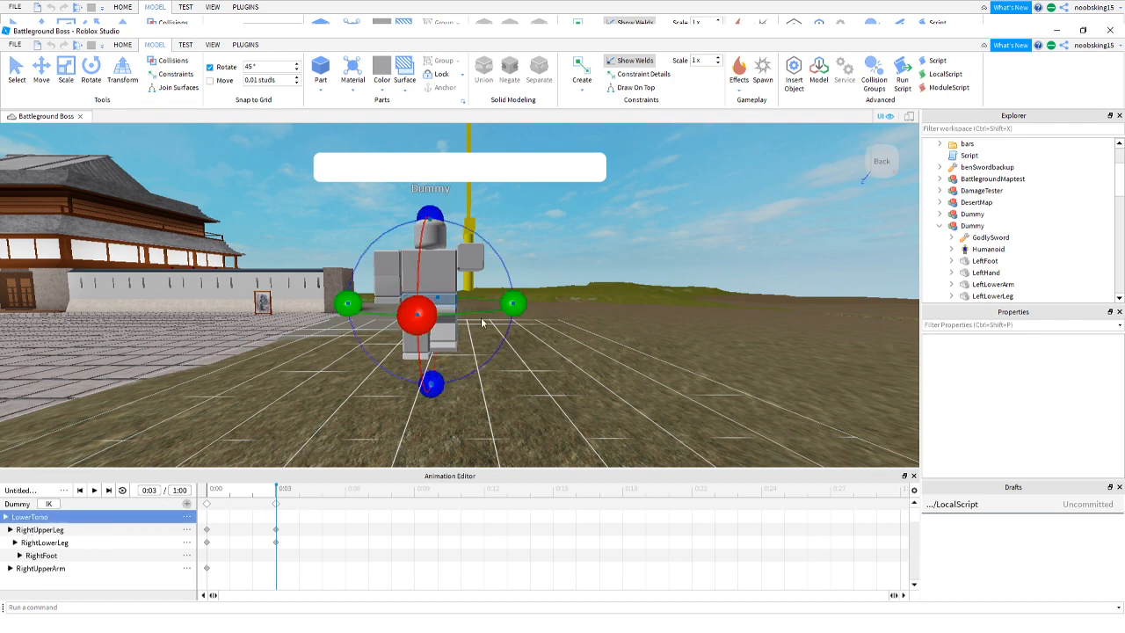
{"action": "left_click_drag", "start_coordinate": [510, 305], "coordinate": [442, 376]}
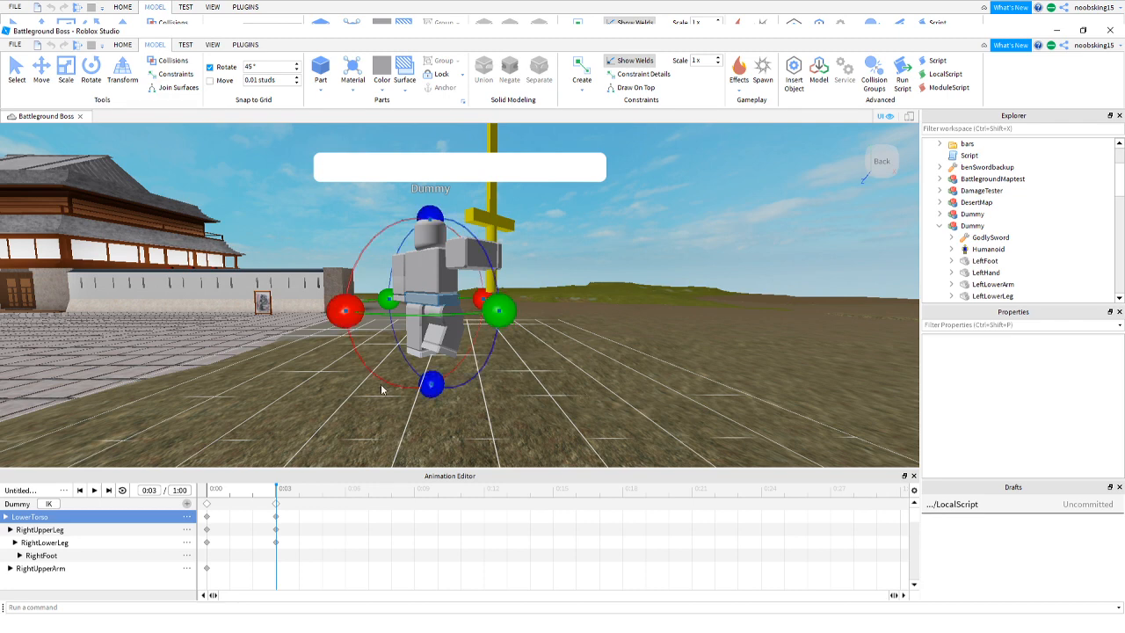
{"action": "left_click", "coordinate": [211, 493]}
{"action": "left_click_drag", "start_coordinate": [209, 493], "coordinate": [277, 488]}
Set the rotation snap to 10° and raise the RightUpperLeg slightly further forward at 0:03.
{"action": "left_click", "coordinate": [48, 530]}
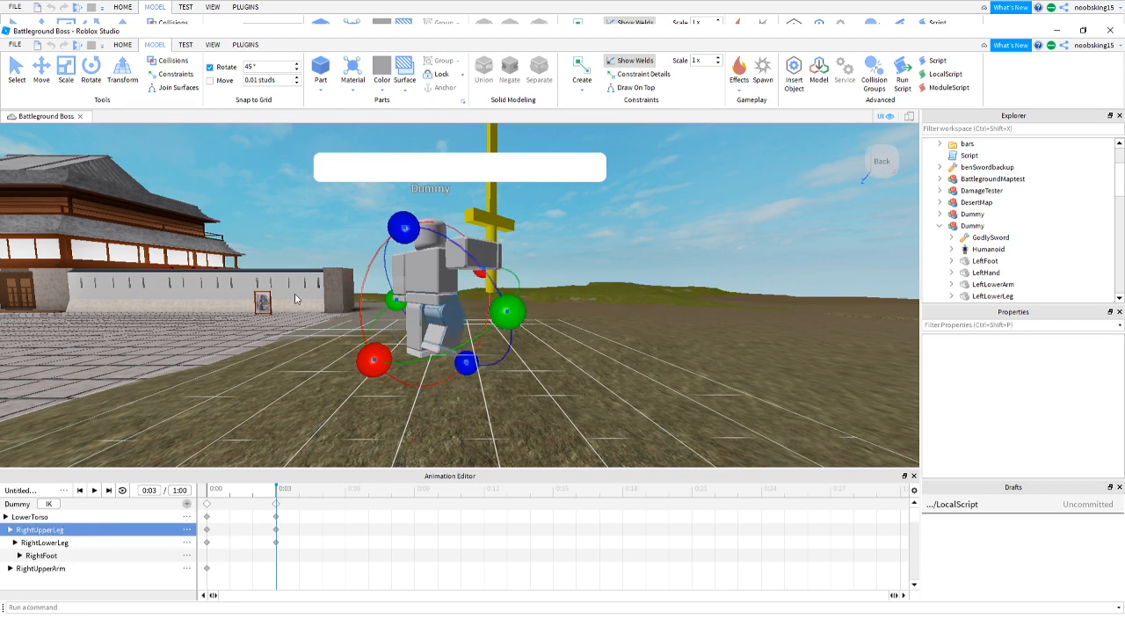
{"action": "left_click", "coordinate": [284, 68]}
{"action": "key", "text": "BackSpace"}
{"action": "key", "text": "BackSpace"}
{"action": "key", "text": "d"}
{"action": "right_click_drag", "start_coordinate": [572, 353], "coordinate": [565, 346]}
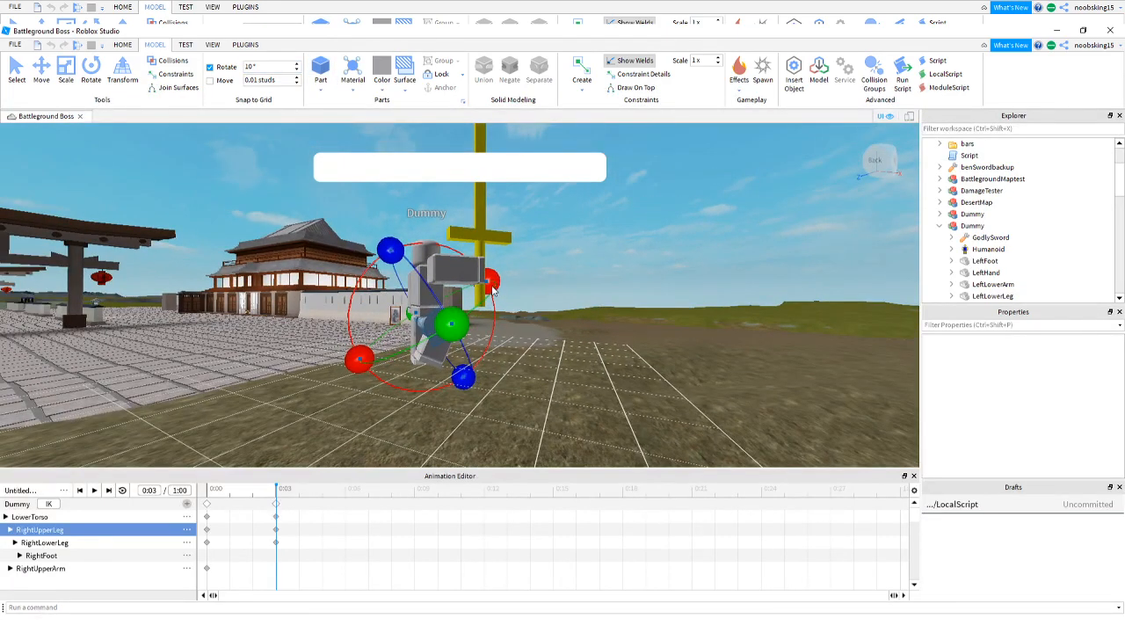
{"action": "left_click_drag", "start_coordinate": [490, 282], "coordinate": [486, 279]}
{"action": "key", "text": "a"}
{"action": "right_click_drag", "start_coordinate": [536, 300], "coordinate": [557, 318]}
{"action": "left_click", "coordinate": [554, 301]}
{"action": "key", "text": "w"}
{"action": "key", "text": "a"}
{"action": "key", "text": "s"}
{"action": "key", "text": "a"}
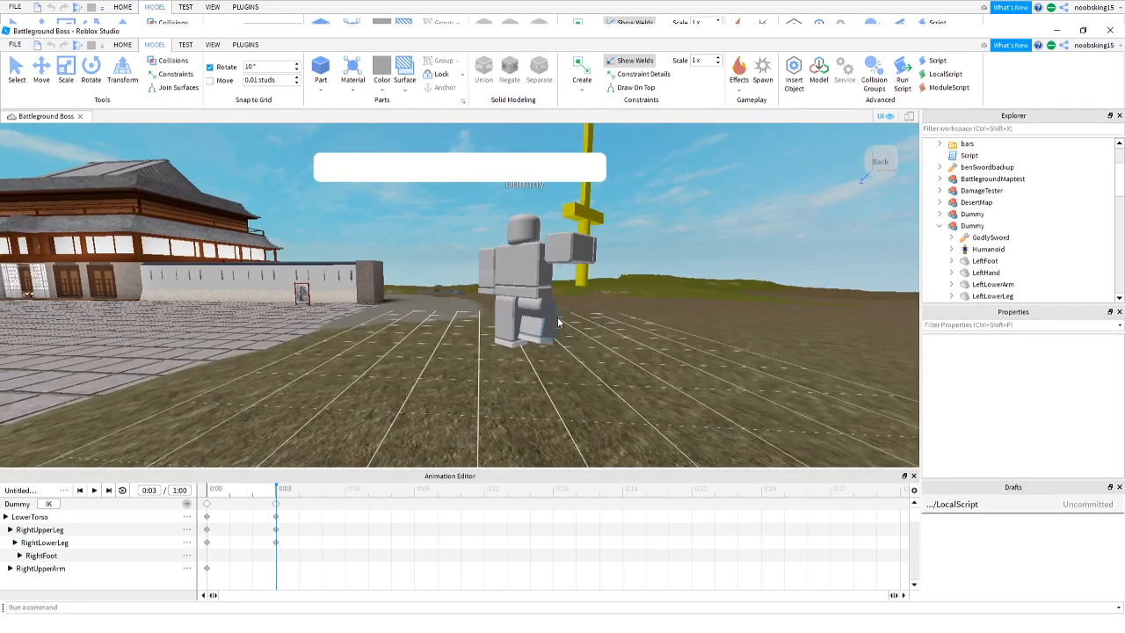
Tilt the RightFoot at 0:03, refining its angle with the rotation snap set to 5°.
{"action": "key", "text": "d"}
{"action": "key", "text": "w"}
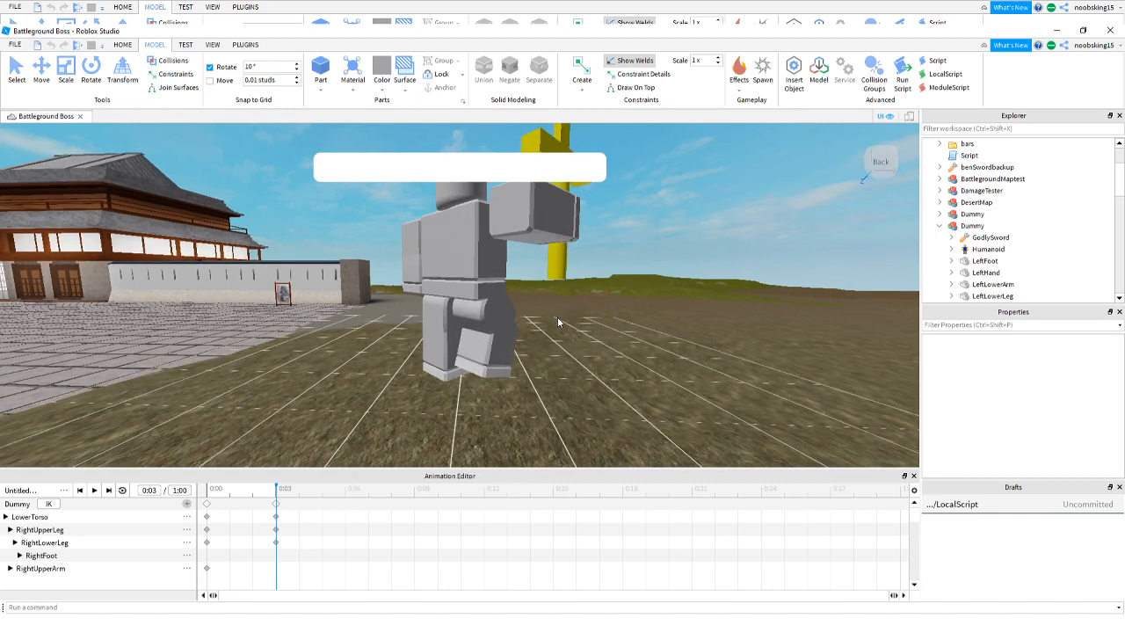
{"action": "left_click", "coordinate": [53, 557]}
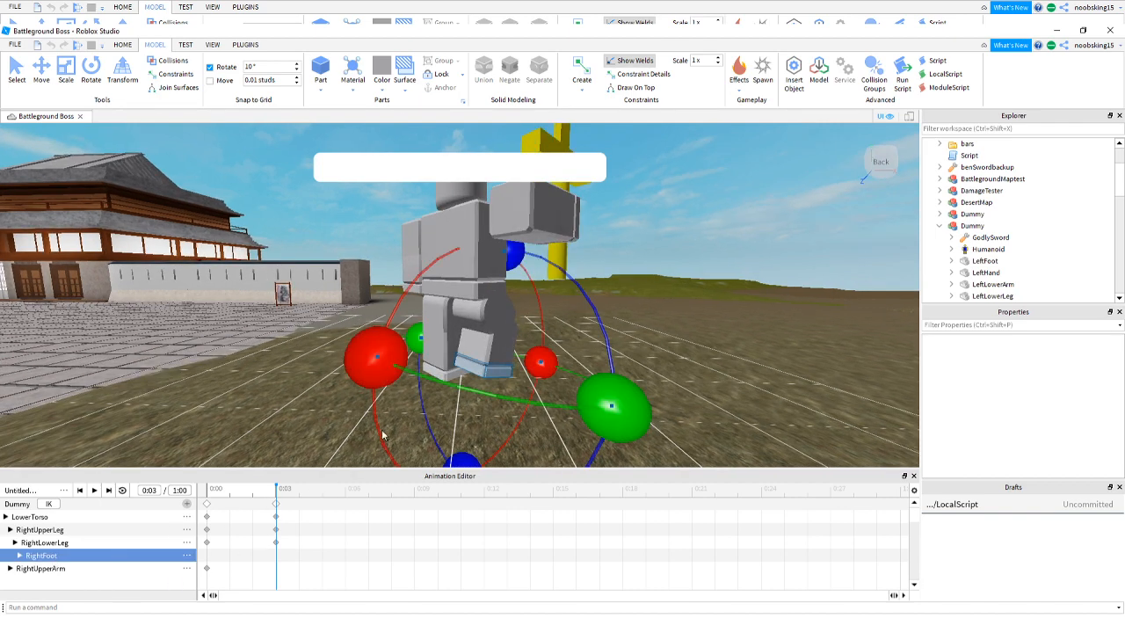
{"action": "mouse_move", "coordinate": [378, 379]}
{"action": "left_mouse_down"}
{"action": "mouse_move", "coordinate": [380, 392]}
{"action": "mouse_move", "coordinate": [367, 383]}
{"action": "left_mouse_up"}
{"action": "left_click", "coordinate": [268, 67]}
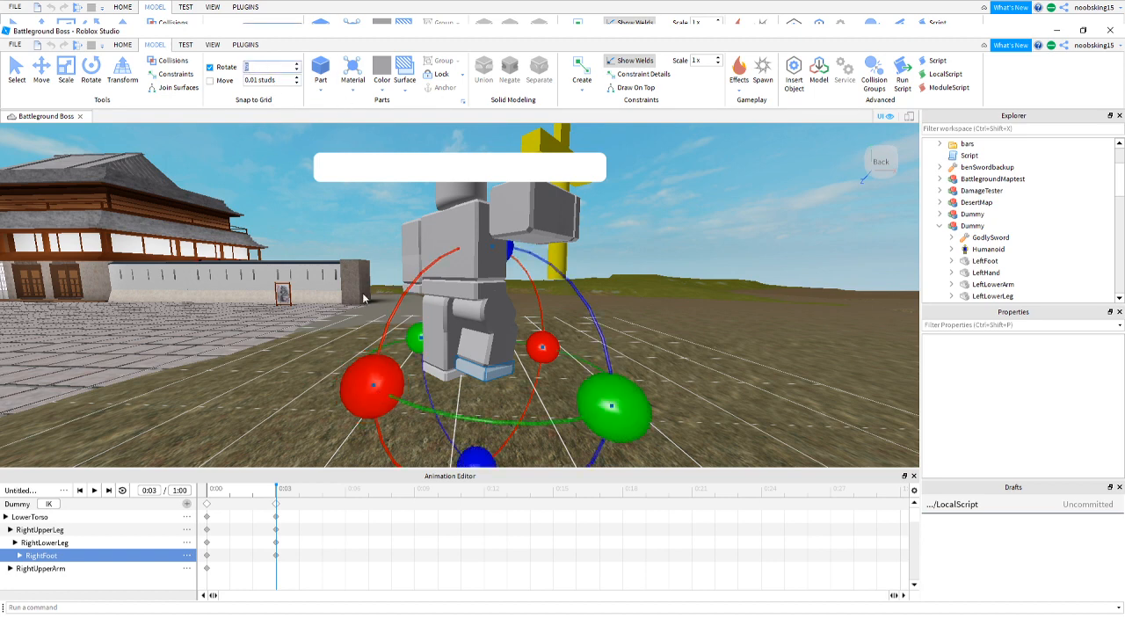
{"action": "type", "text": "5"}
{"action": "left_click_drag", "start_coordinate": [363, 378], "coordinate": [365, 384]}
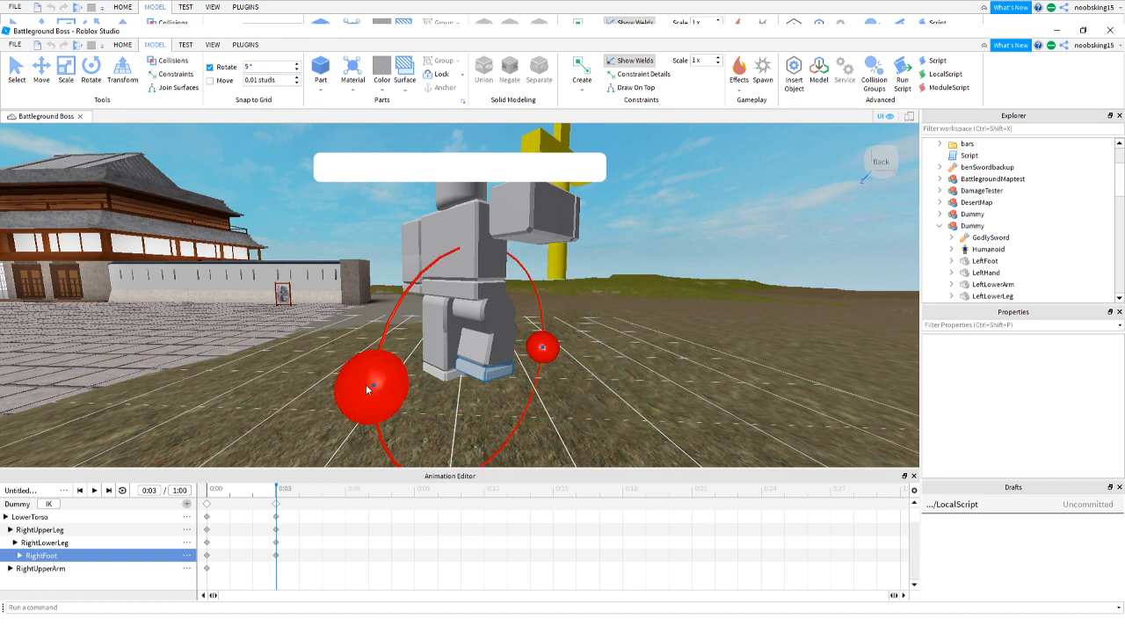
{"action": "left_click", "coordinate": [659, 308]}
Examine the raised right leg at 0:03 and compare it with the starting pose at 0:00.
{"action": "scroll", "coordinate": [635, 351], "scroll_direction": "down", "scroll_amount": 4}
{"action": "scroll", "coordinate": [635, 350], "scroll_direction": "up", "scroll_amount": 3}
{"action": "scroll", "coordinate": [634, 350], "scroll_direction": "up", "scroll_amount": 2}
{"action": "right_click_drag", "start_coordinate": [635, 351], "coordinate": [629, 339]}
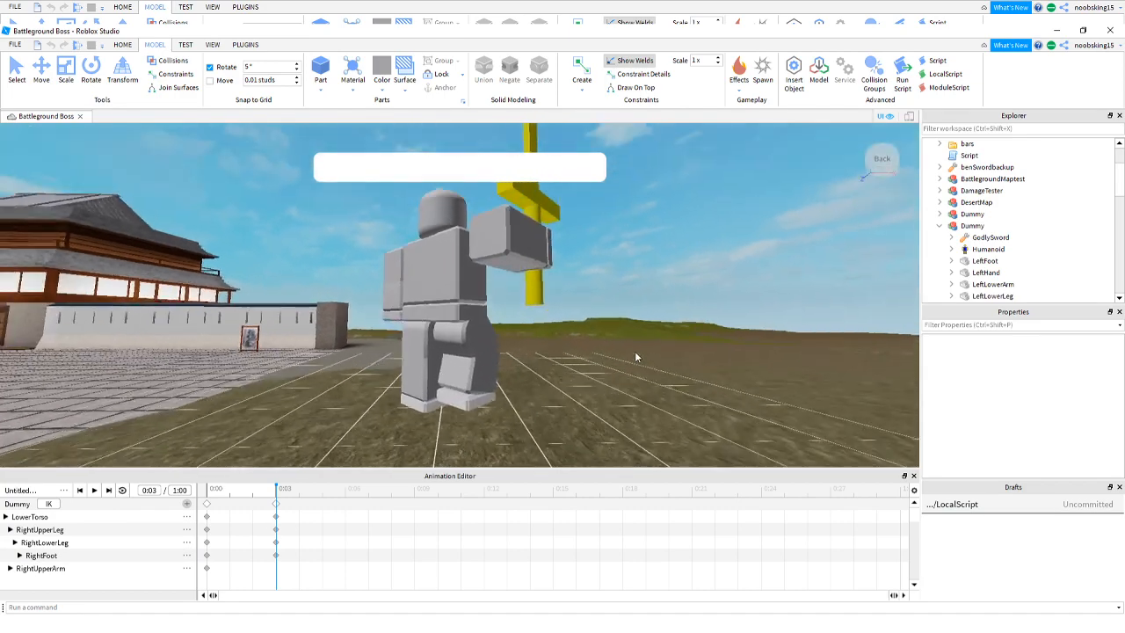
{"action": "scroll", "coordinate": [634, 351], "scroll_direction": "down", "scroll_amount": 5}
{"action": "scroll", "coordinate": [634, 350], "scroll_direction": "up", "scroll_amount": 1}
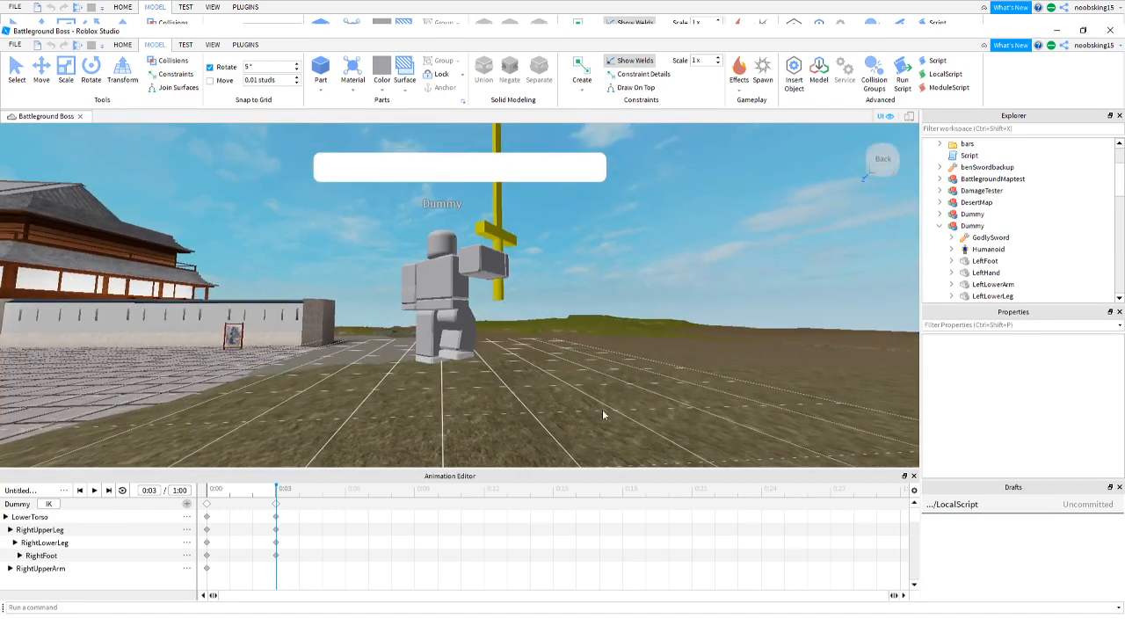
{"action": "left_click", "coordinate": [215, 491]}
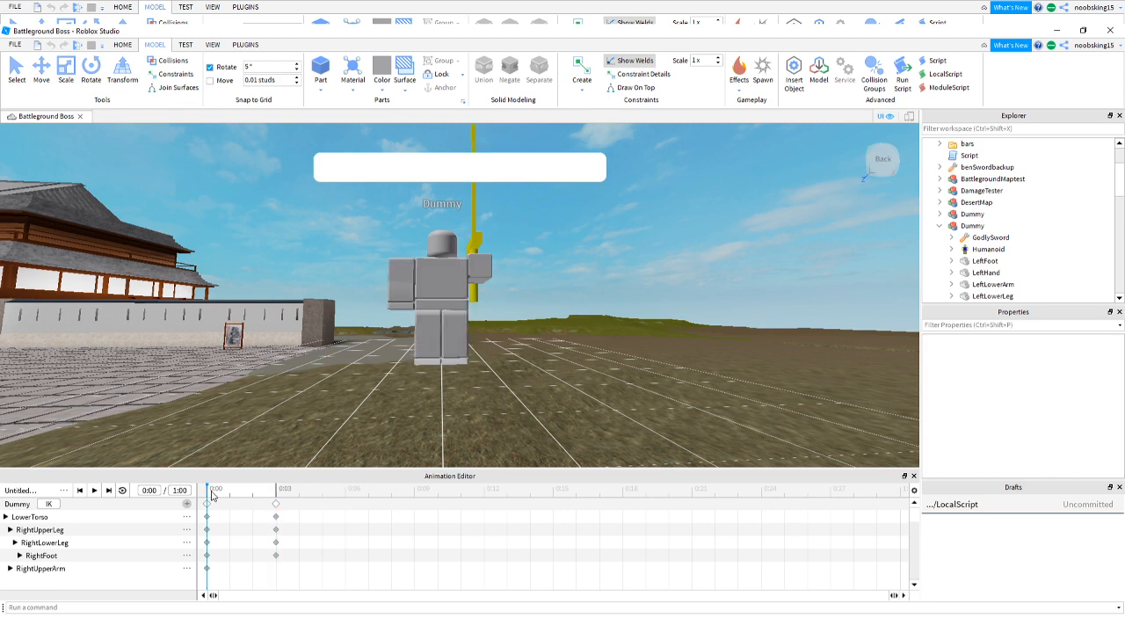
Try the 0:03 keyframes at 0:06, preview the slower motion, and return them to 0:03.
{"action": "left_click_drag", "start_coordinate": [210, 494], "coordinate": [345, 505]}
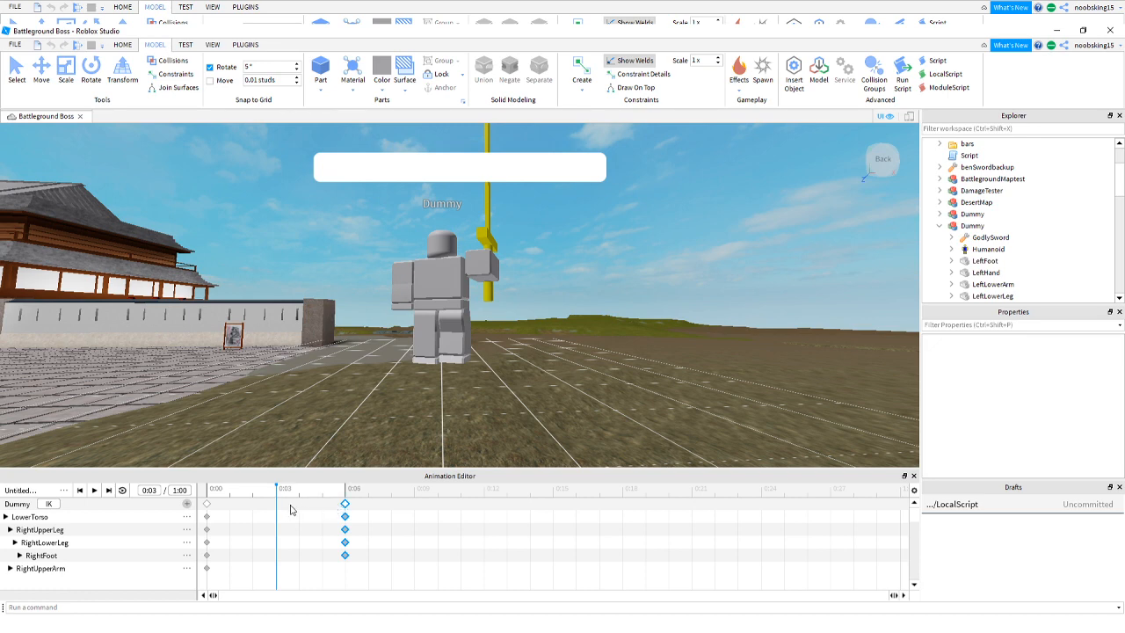
{"action": "left_click", "coordinate": [209, 492]}
{"action": "mouse_move", "coordinate": [212, 493]}
{"action": "left_mouse_down"}
{"action": "mouse_move", "coordinate": [344, 499]}
{"action": "mouse_move", "coordinate": [202, 493]}
{"action": "left_mouse_up"}
{"action": "left_click_drag", "start_coordinate": [346, 507], "coordinate": [278, 508]}
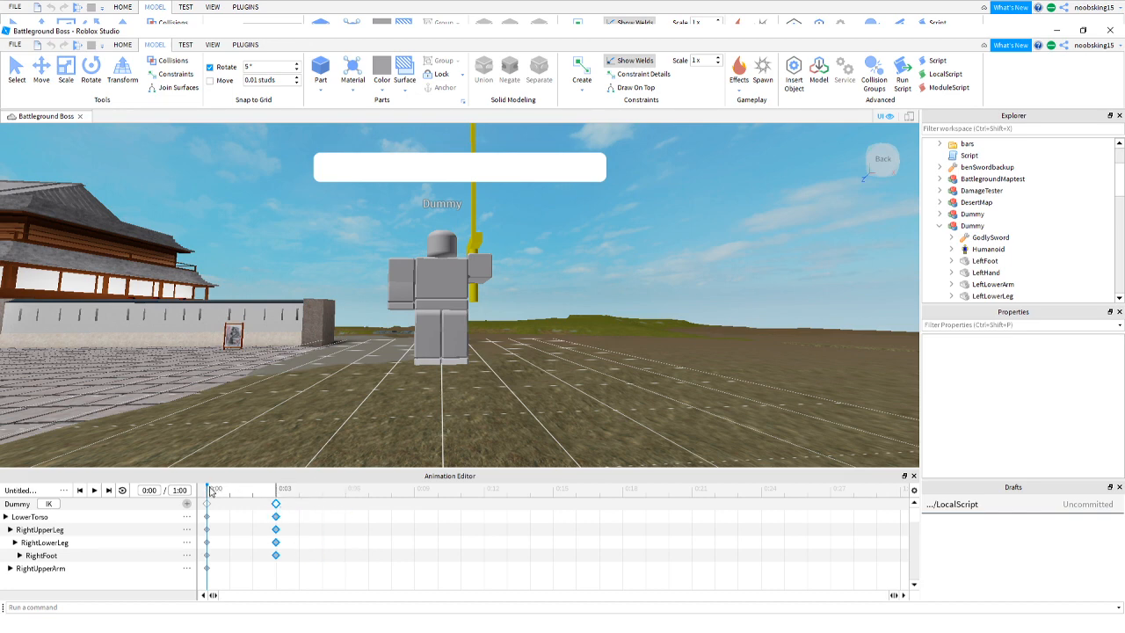
{"action": "left_click_drag", "start_coordinate": [210, 490], "coordinate": [286, 497]}
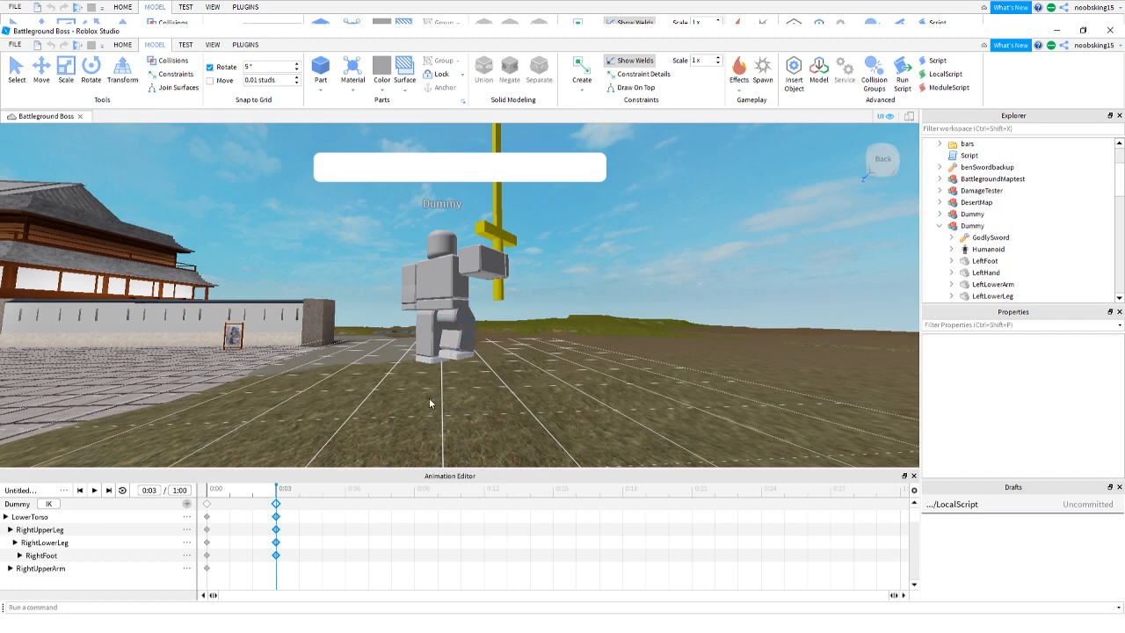
Set the rotation snap to 10° and swing the RightUpperLeg outward, away from the left leg, at 0:03.
{"action": "left_click", "coordinate": [58, 530]}
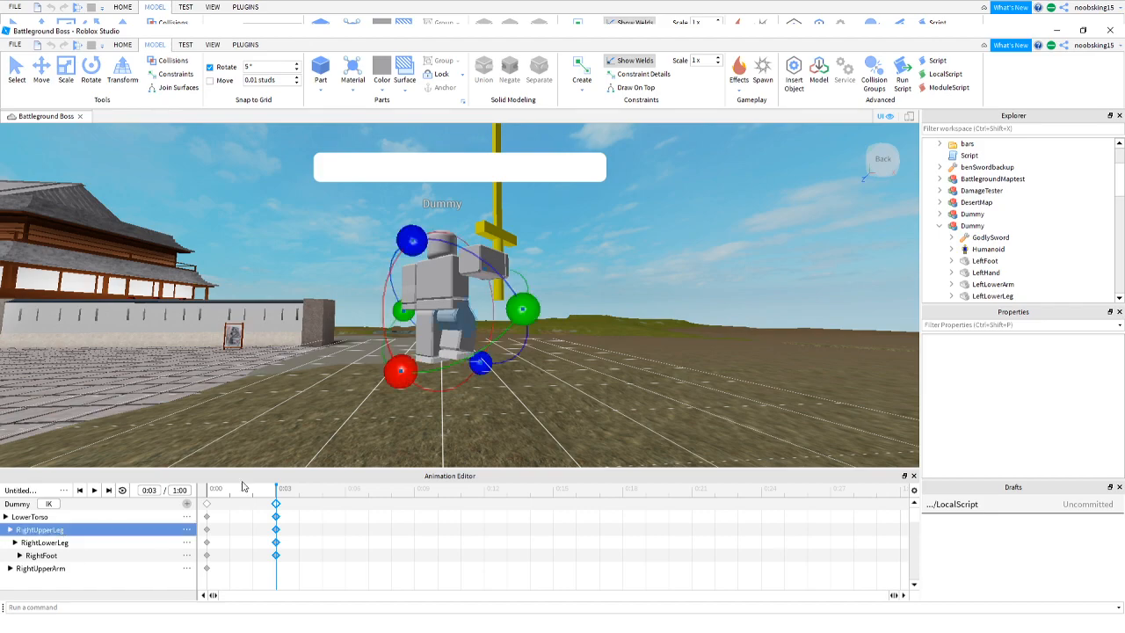
{"action": "key", "text": "d"}
{"action": "right_click_drag", "start_coordinate": [512, 384], "coordinate": [511, 377]}
{"action": "key", "text": "w"}
{"action": "key", "text": "s"}
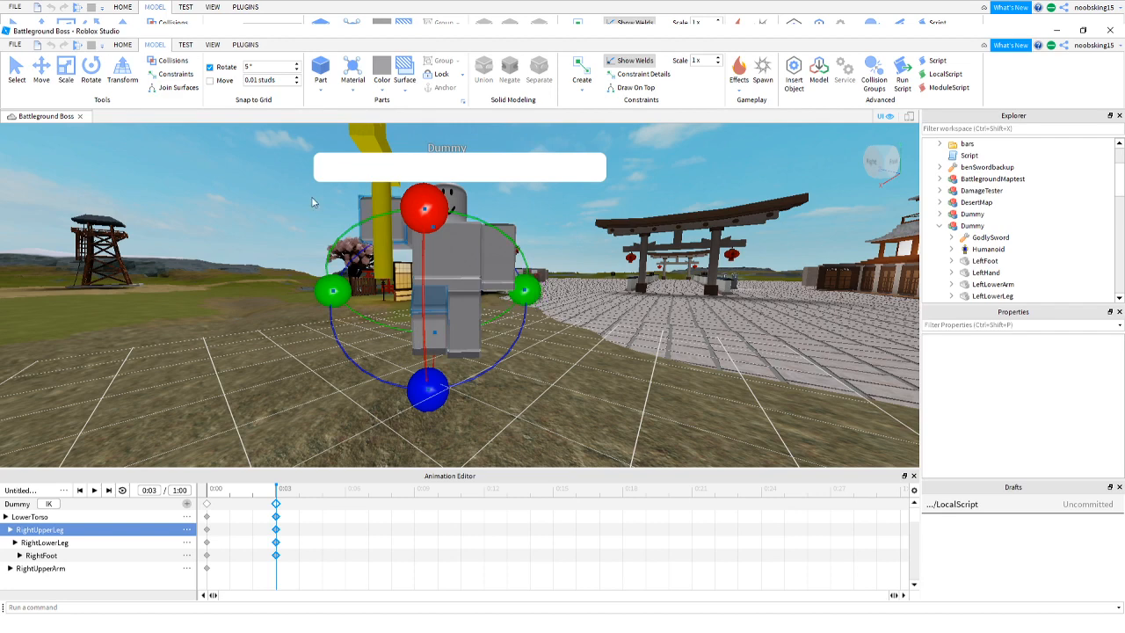
{"action": "left_click", "coordinate": [264, 67]}
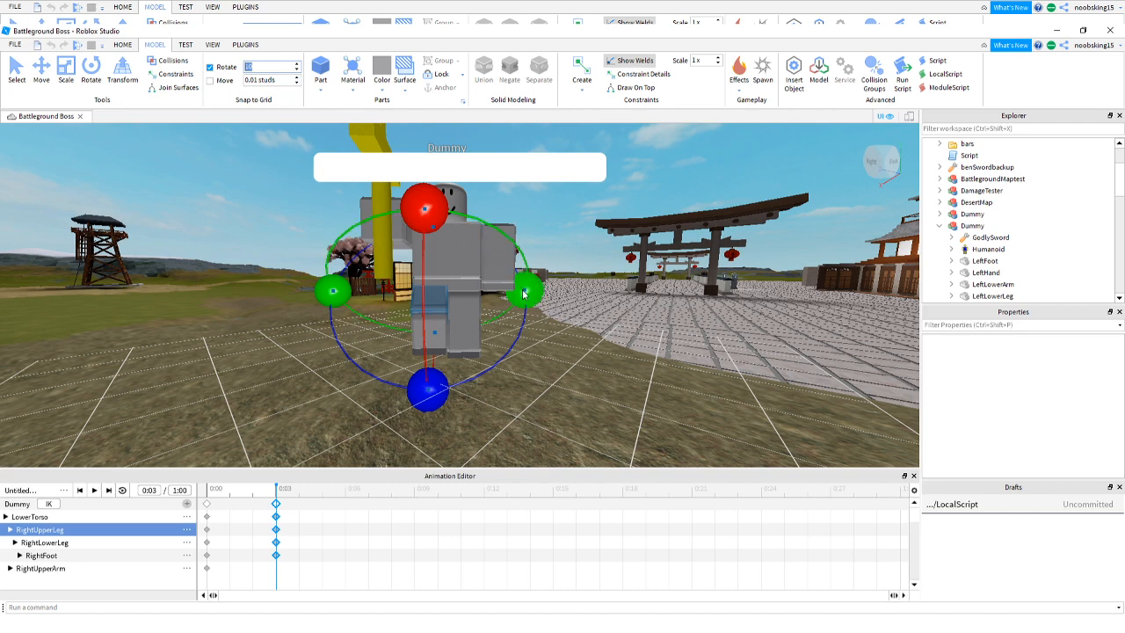
{"action": "left_click_drag", "start_coordinate": [522, 289], "coordinate": [527, 280]}
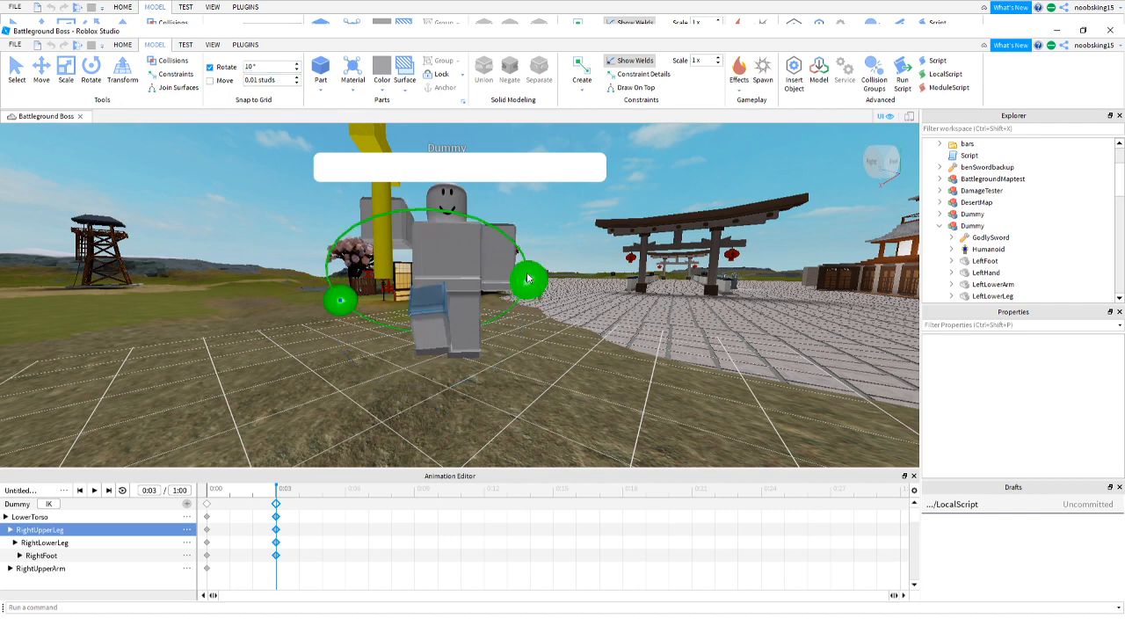
{"action": "left_click_drag", "start_coordinate": [528, 279], "coordinate": [512, 295]}
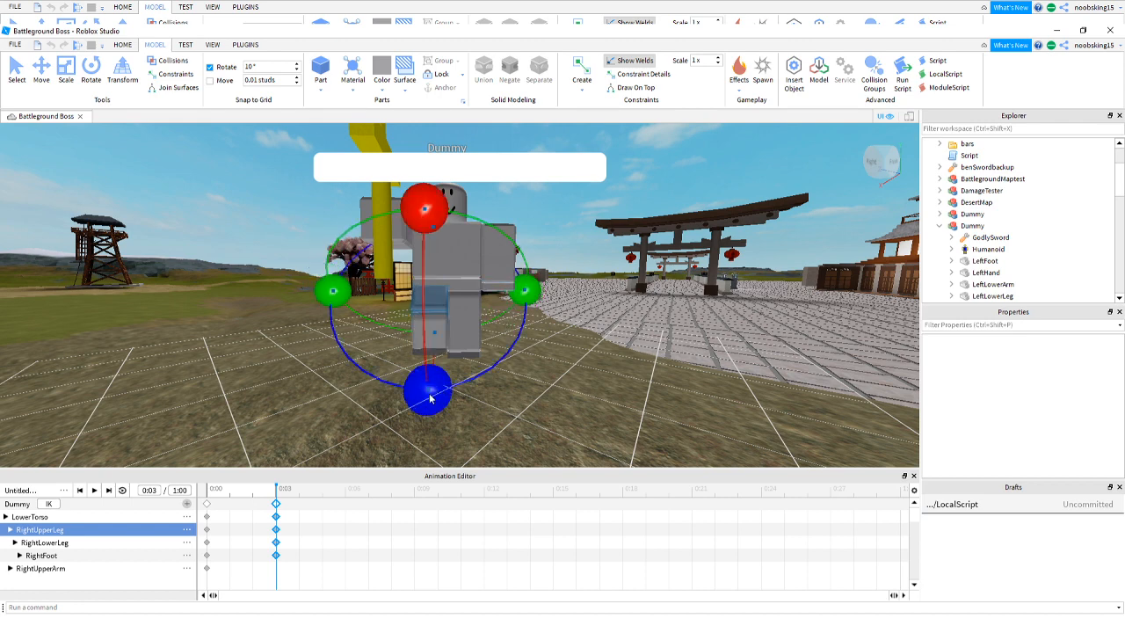
{"action": "left_click_drag", "start_coordinate": [433, 397], "coordinate": [385, 390]}
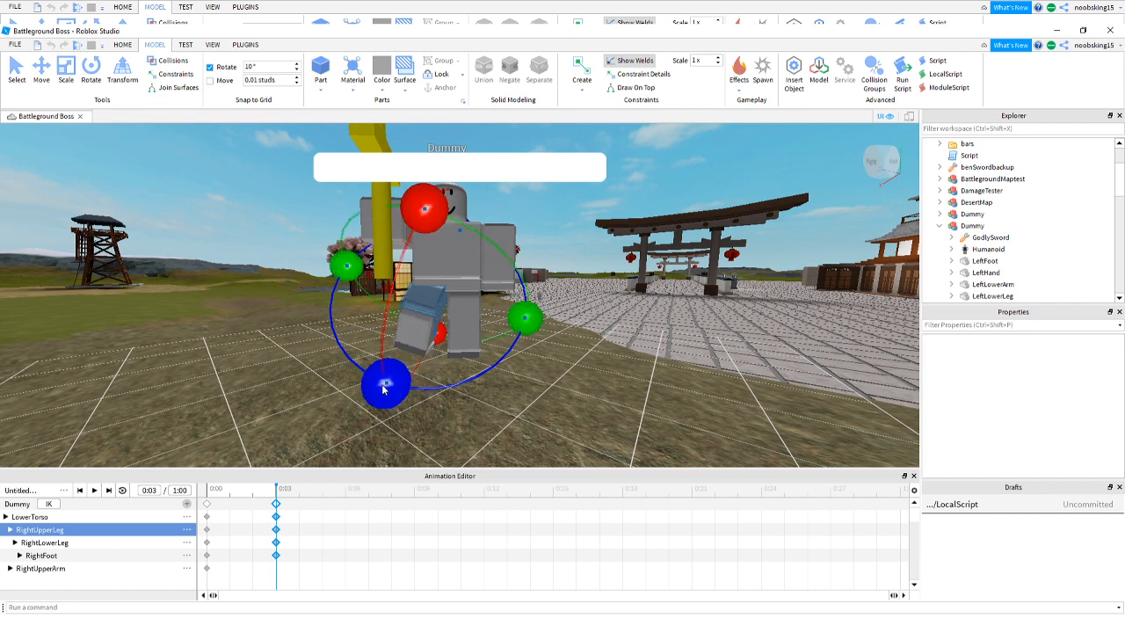
{"action": "left_click", "coordinate": [570, 281]}
Examine the adjusted leg pose from behind and scrub the timeline back to 0:00 to check the motion.
{"action": "key", "text": "a"}
{"action": "right_click_drag", "start_coordinate": [590, 295], "coordinate": [590, 295]}
{"action": "key", "text": "w"}
{"action": "key", "text": "w"}
{"action": "scroll", "coordinate": [513, 313], "scroll_direction": "down", "scroll_amount": 2}
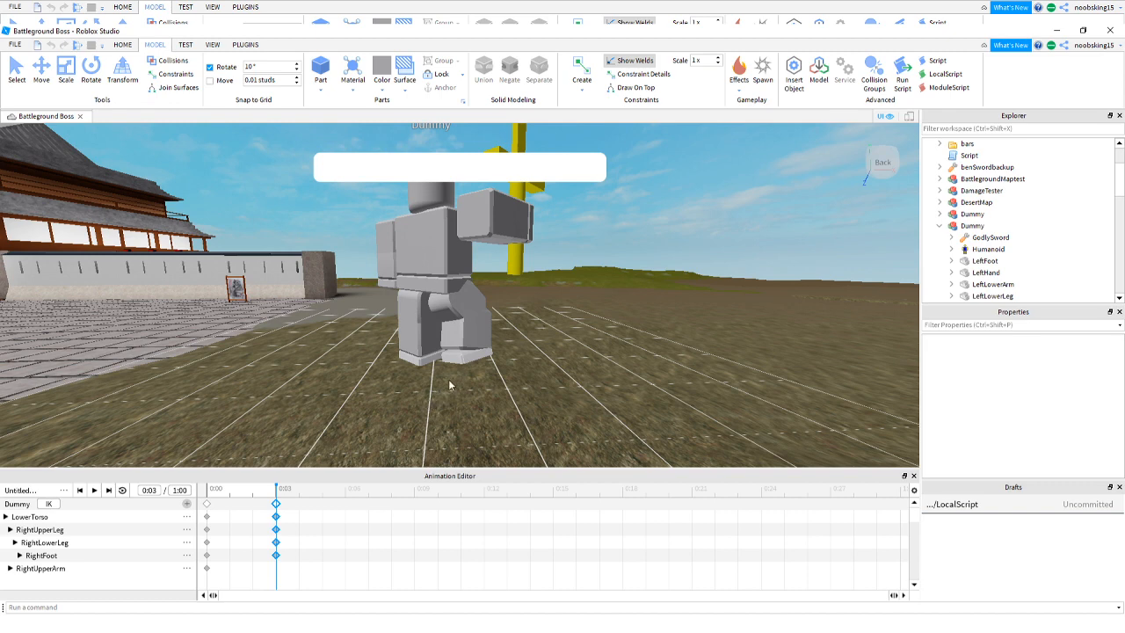
{"action": "left_click", "coordinate": [299, 498]}
{"action": "left_click", "coordinate": [209, 493]}
{"action": "mouse_move", "coordinate": [219, 494]}
{"action": "left_mouse_down"}
{"action": "mouse_move", "coordinate": [391, 495]}
{"action": "mouse_move", "coordinate": [215, 501]}
{"action": "left_mouse_up"}
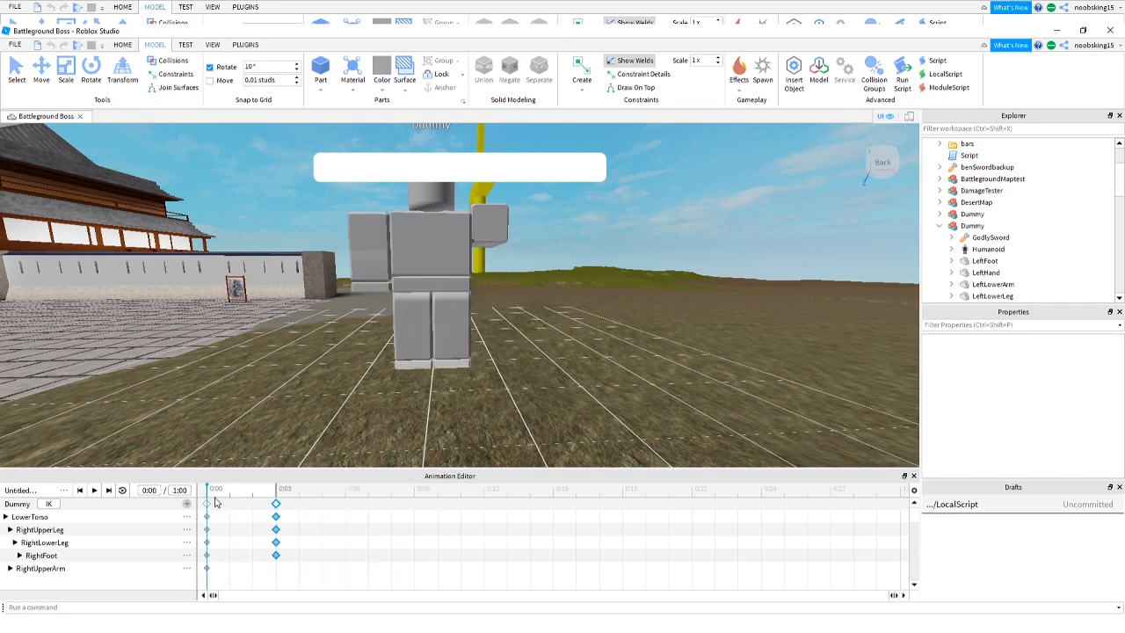
Move the playhead to 0:04 and add tracks for the LeftLowerLeg, LeftUpperLeg and LeftFoot.
{"action": "left_click", "coordinate": [297, 496]}
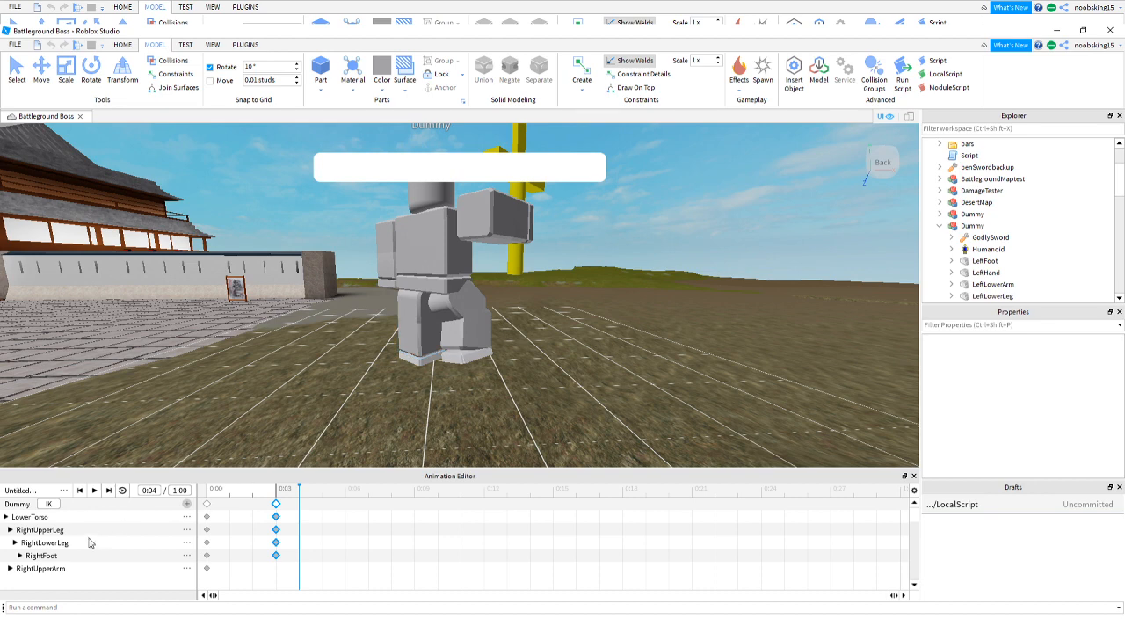
{"action": "left_click", "coordinate": [187, 504]}
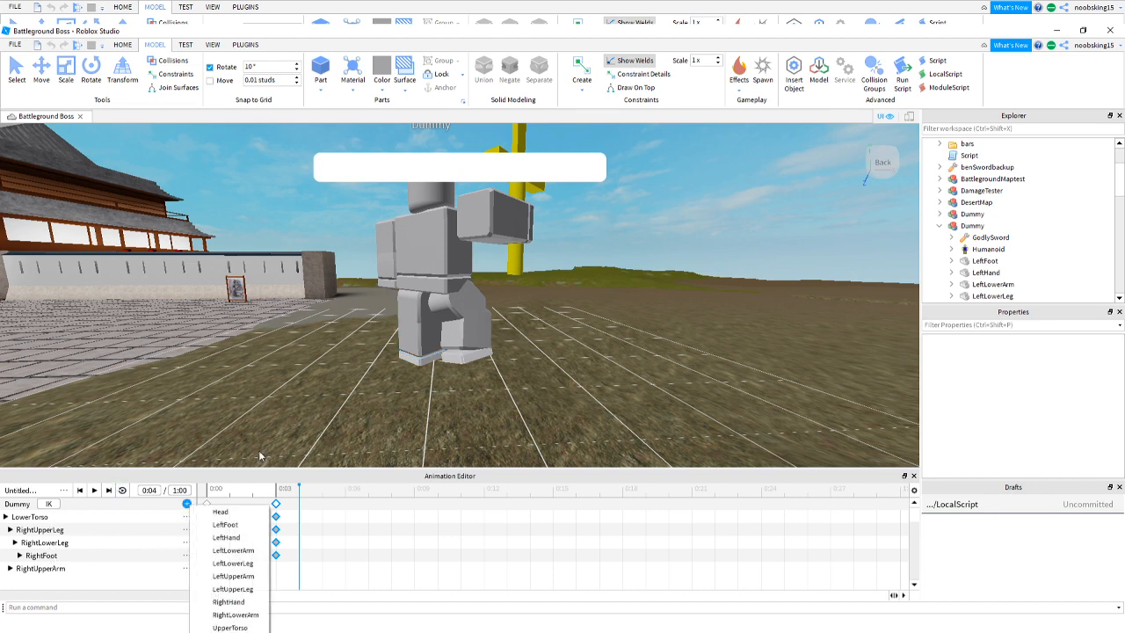
{"action": "left_click", "coordinate": [239, 563]}
{"action": "left_click", "coordinate": [186, 503]}
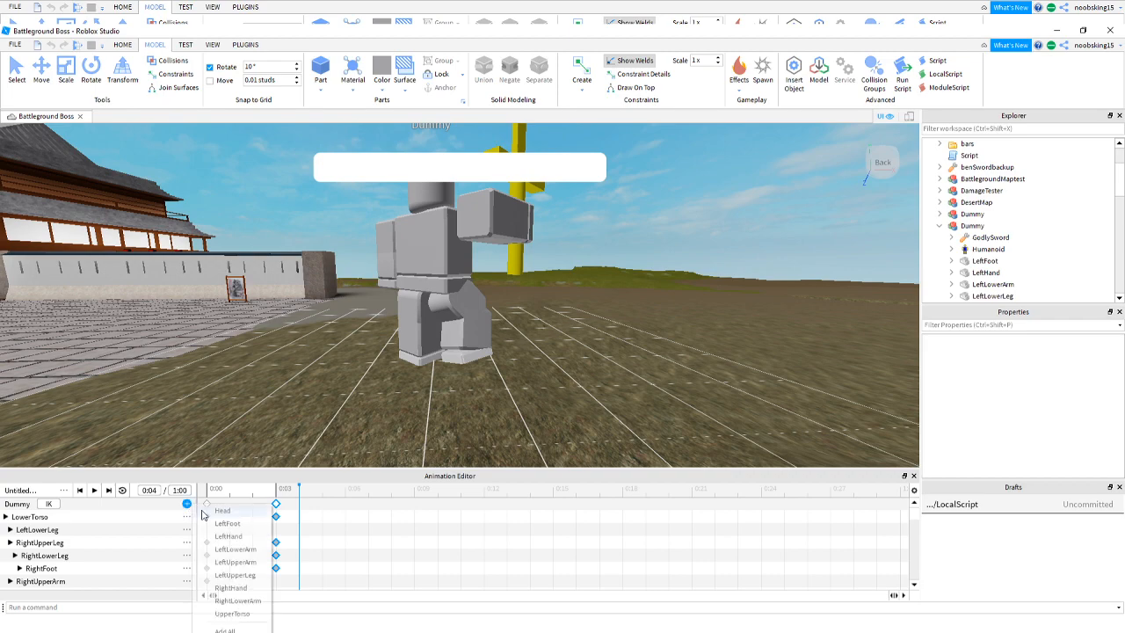
{"action": "left_click", "coordinate": [235, 575]}
{"action": "left_click", "coordinate": [186, 504]}
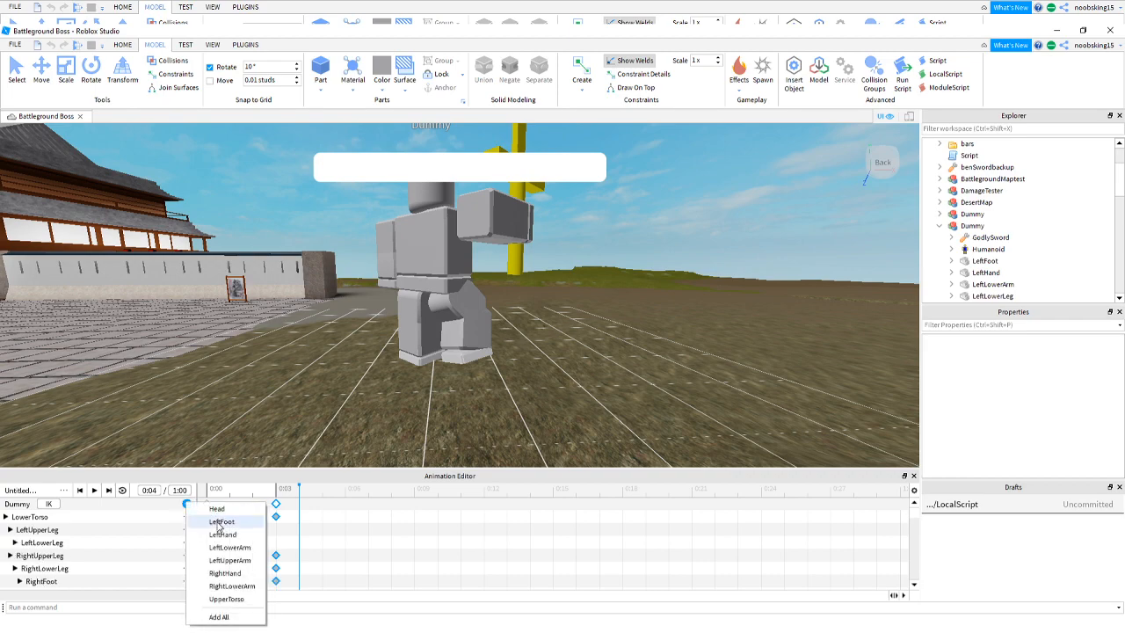
{"action": "left_click", "coordinate": [230, 521]}
Twist the LeftUpperLeg about its vertical axis toward the Dummy's left at 0:04.
{"action": "right_click_drag", "start_coordinate": [458, 394], "coordinate": [460, 398]}
{"action": "scroll", "coordinate": [460, 397], "scroll_direction": "up", "scroll_amount": 2}
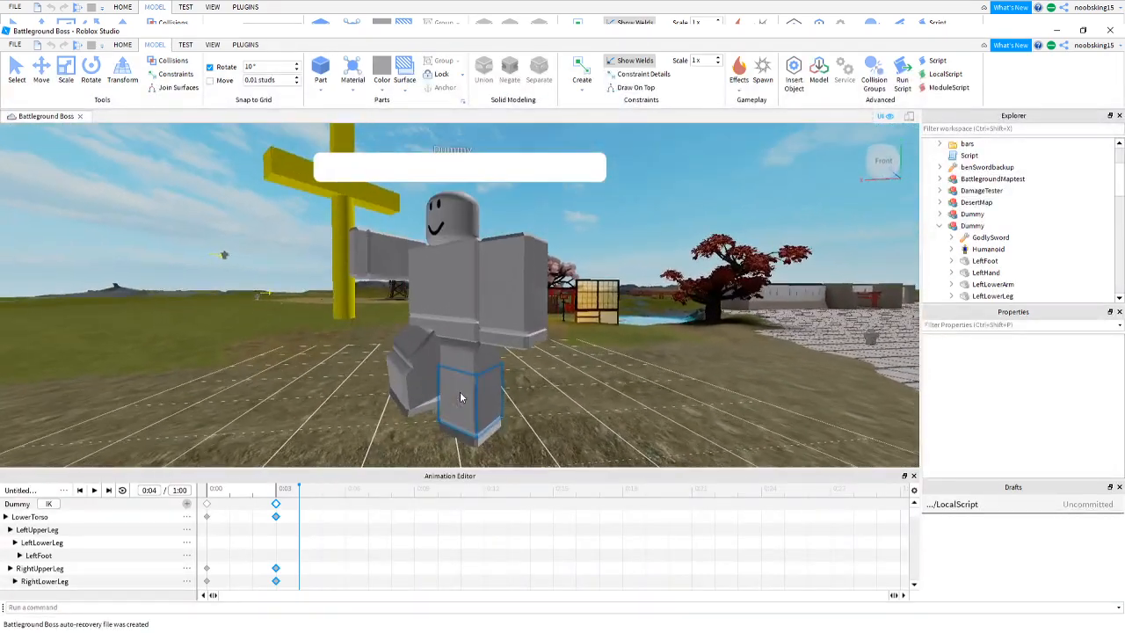
{"action": "scroll", "coordinate": [460, 398], "scroll_direction": "down", "scroll_amount": 2}
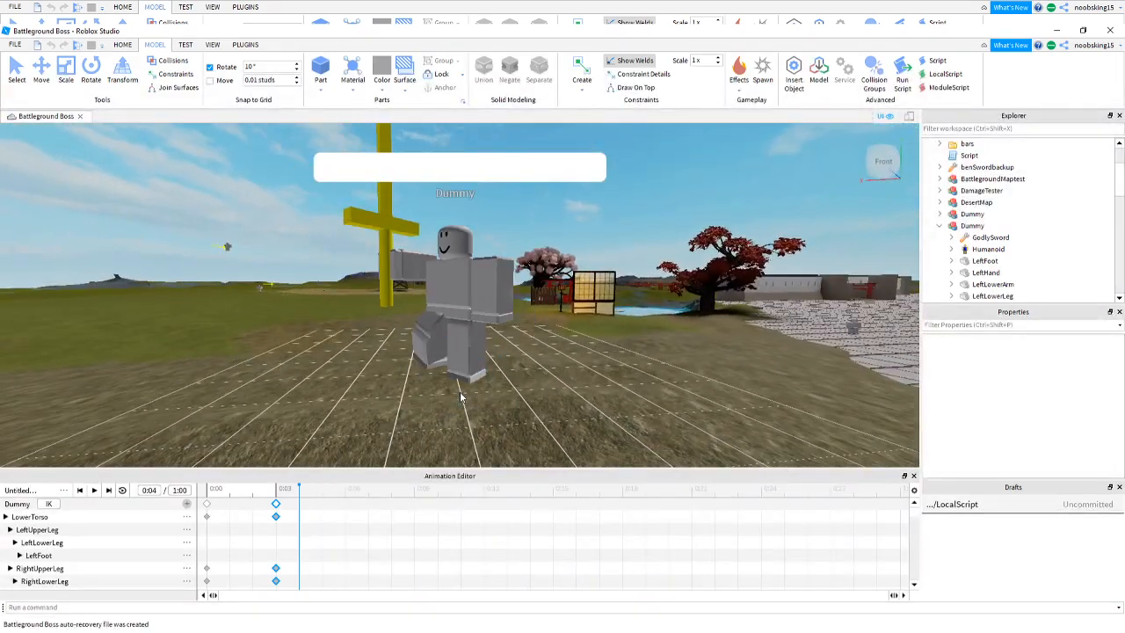
{"action": "left_click", "coordinate": [53, 529]}
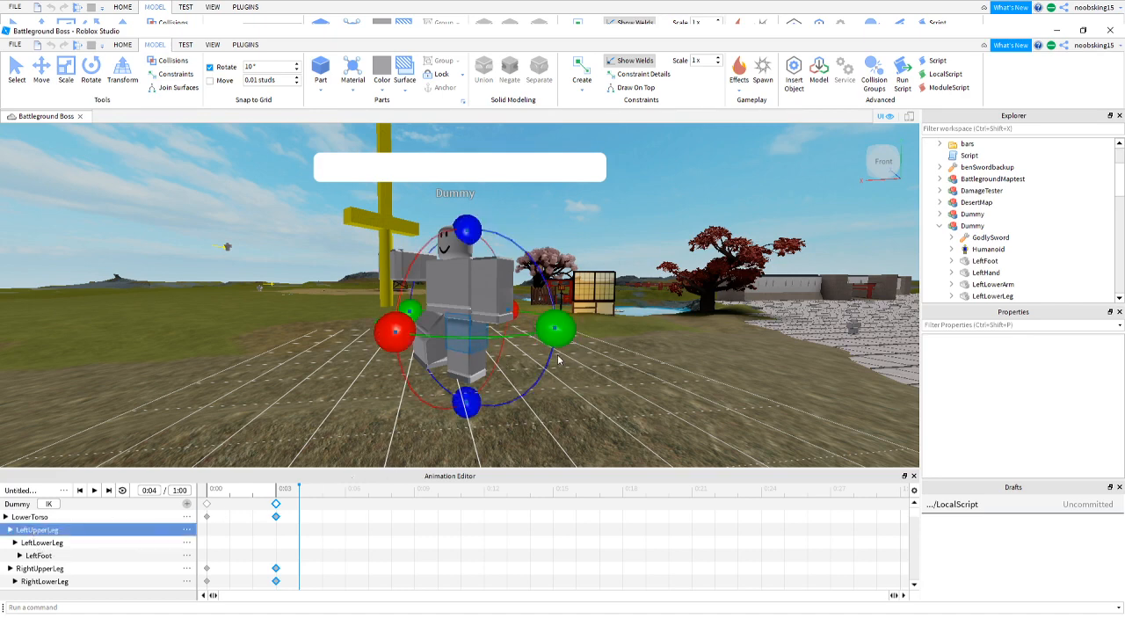
{"action": "left_click_drag", "start_coordinate": [552, 331], "coordinate": [570, 328]}
{"action": "left_click", "coordinate": [619, 320]}
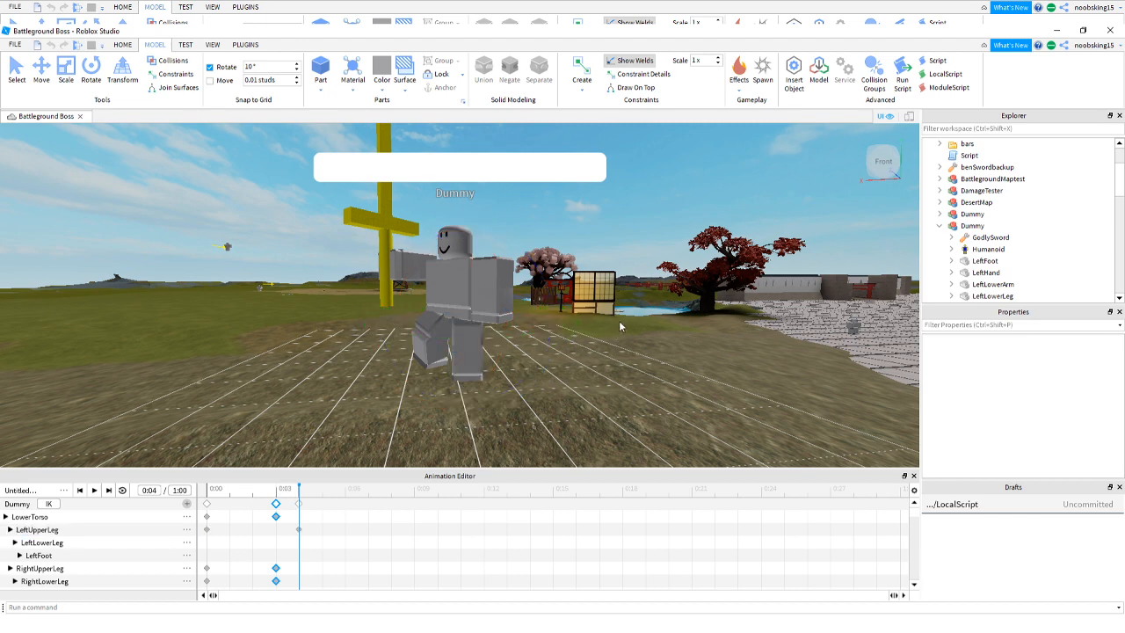
Add a Head track and turn the Head toward the Dummy's left at 0:04 so it faces forward.
{"action": "right_click_drag", "start_coordinate": [562, 351], "coordinate": [561, 350]}
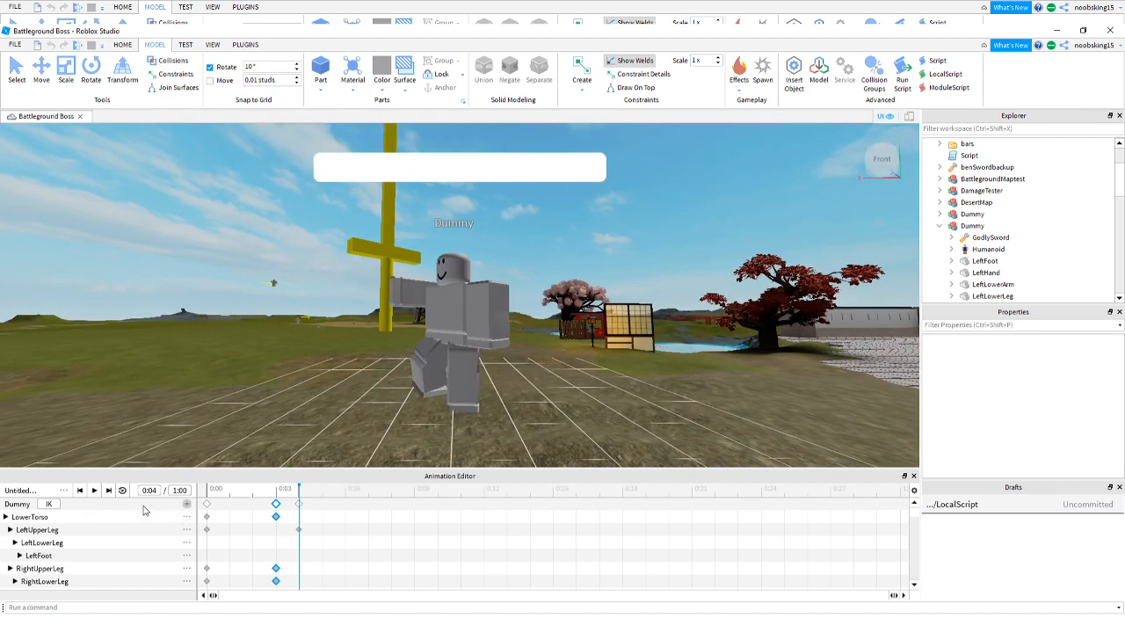
{"action": "left_click", "coordinate": [189, 506]}
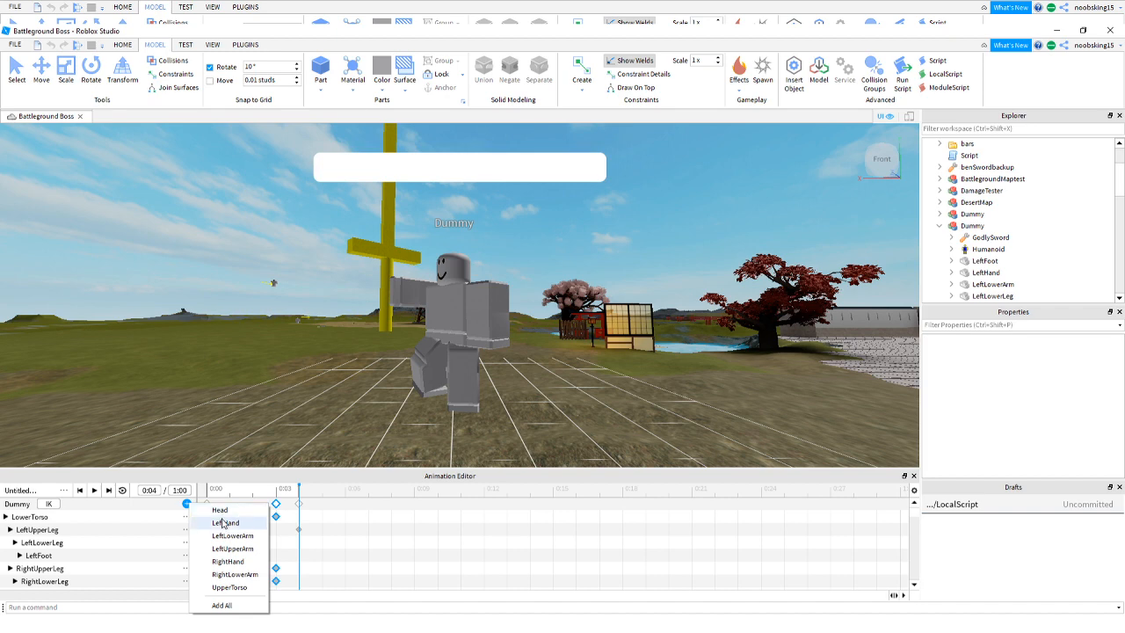
{"action": "scroll", "coordinate": [80, 578], "scroll_direction": "down", "scroll_amount": 3}
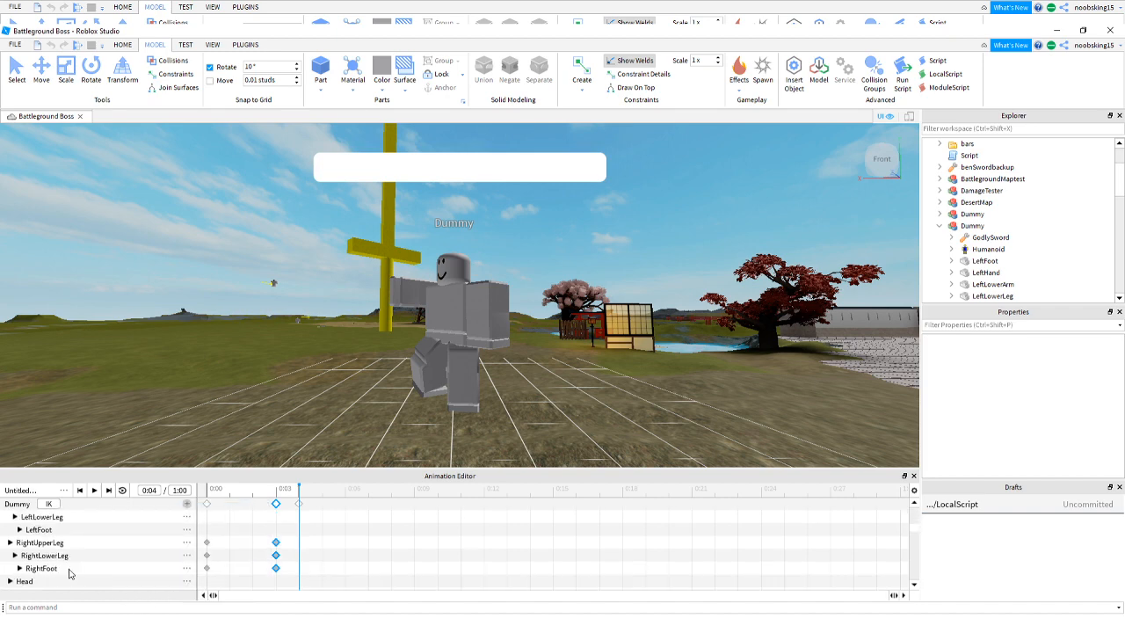
{"action": "left_click", "coordinate": [34, 569]}
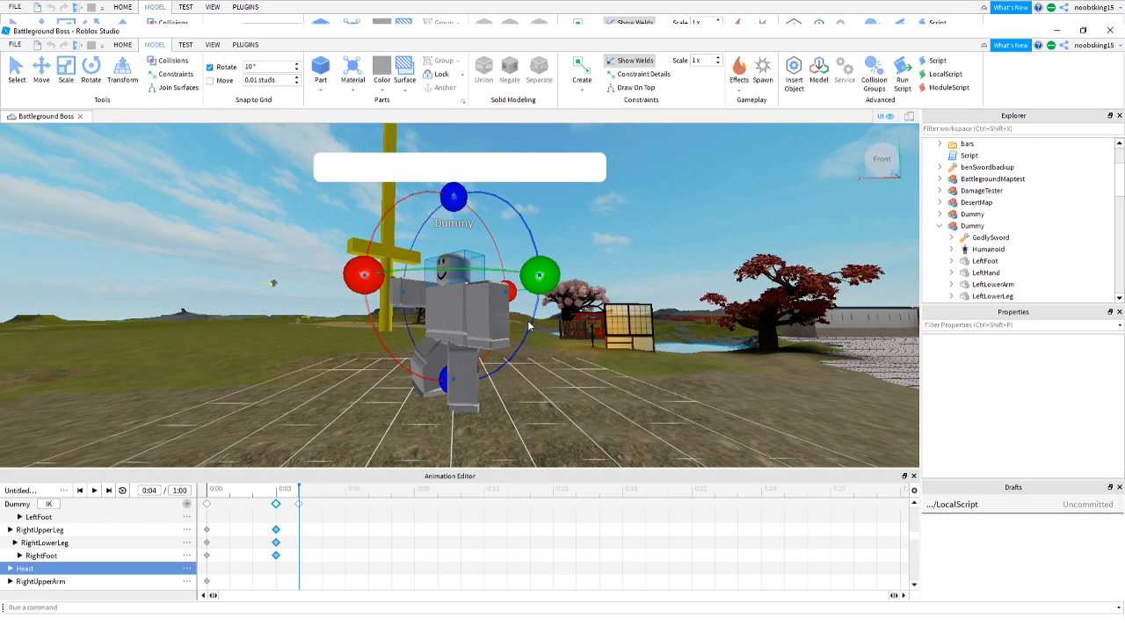
{"action": "left_click_drag", "start_coordinate": [549, 281], "coordinate": [619, 275]}
{"action": "right_click_drag", "start_coordinate": [619, 275], "coordinate": [619, 275]}
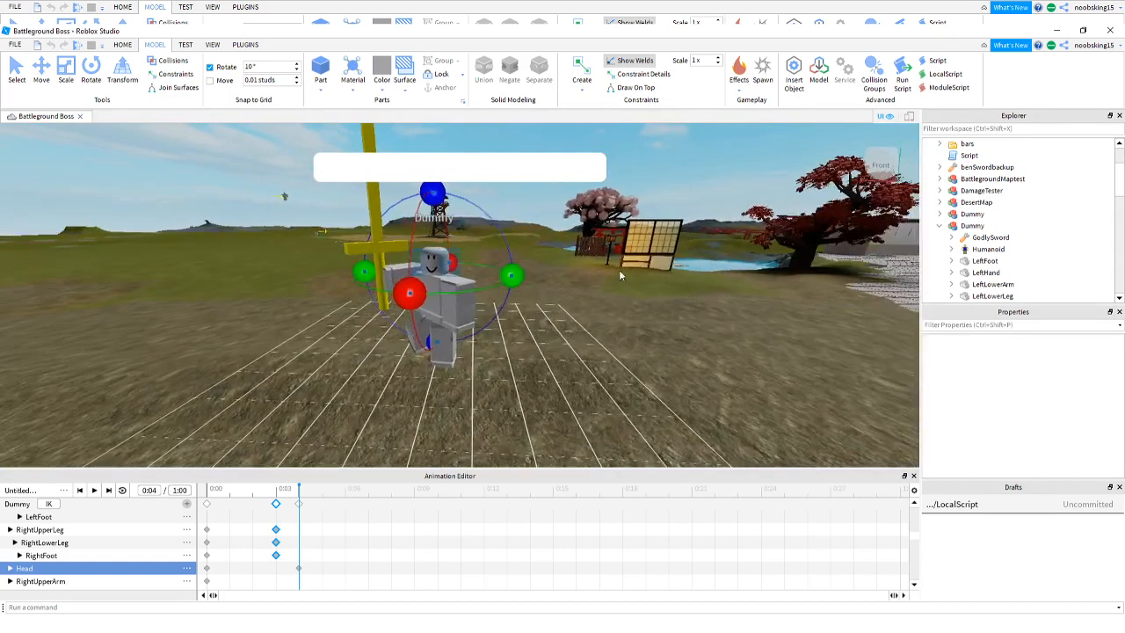
{"action": "left_click_drag", "start_coordinate": [522, 281], "coordinate": [531, 273]}
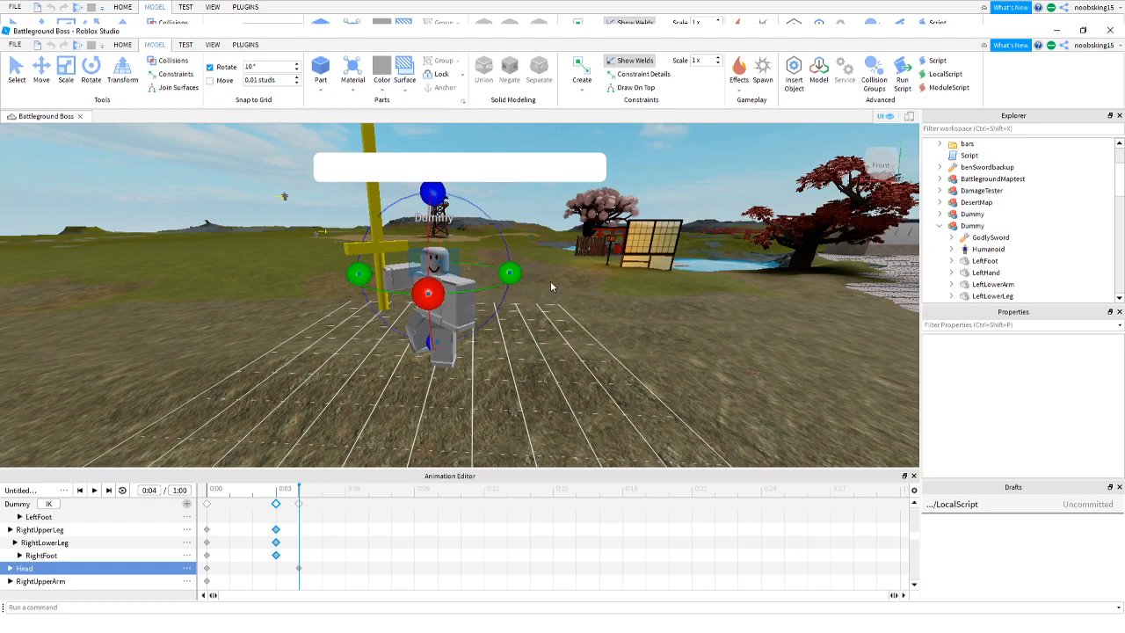
{"action": "left_click", "coordinate": [552, 300]}
Inspect the Dummy's pose at 0:04 from several sides, checking the legs, head and sword arm.
{"action": "right_click_drag", "start_coordinate": [552, 300], "coordinate": [550, 331]}
{"action": "key", "text": "w"}
{"action": "key", "text": "w"}
{"action": "key", "text": "s"}
{"action": "key", "text": "w"}
{"action": "key", "text": "w"}
{"action": "key", "text": "s"}
{"action": "key", "text": "w"}
{"action": "key", "text": "s"}
{"action": "key", "text": "w"}
{"action": "key", "text": "a"}
{"action": "key", "text": "d"}
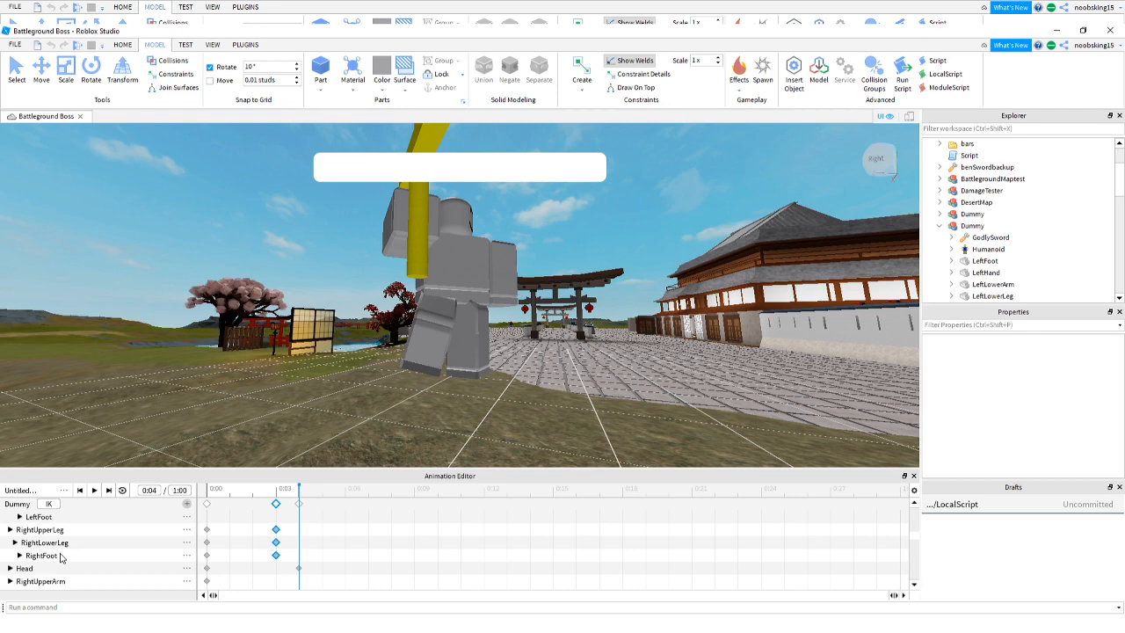
Bend the Dummy's left leg at the knee at 0:04 by rotating the LeftUpperLeg and LeftLowerLeg.
{"action": "scroll", "coordinate": [90, 525], "scroll_direction": "up", "scroll_amount": 1}
{"action": "scroll", "coordinate": [62, 523], "scroll_direction": "up", "scroll_amount": 1}
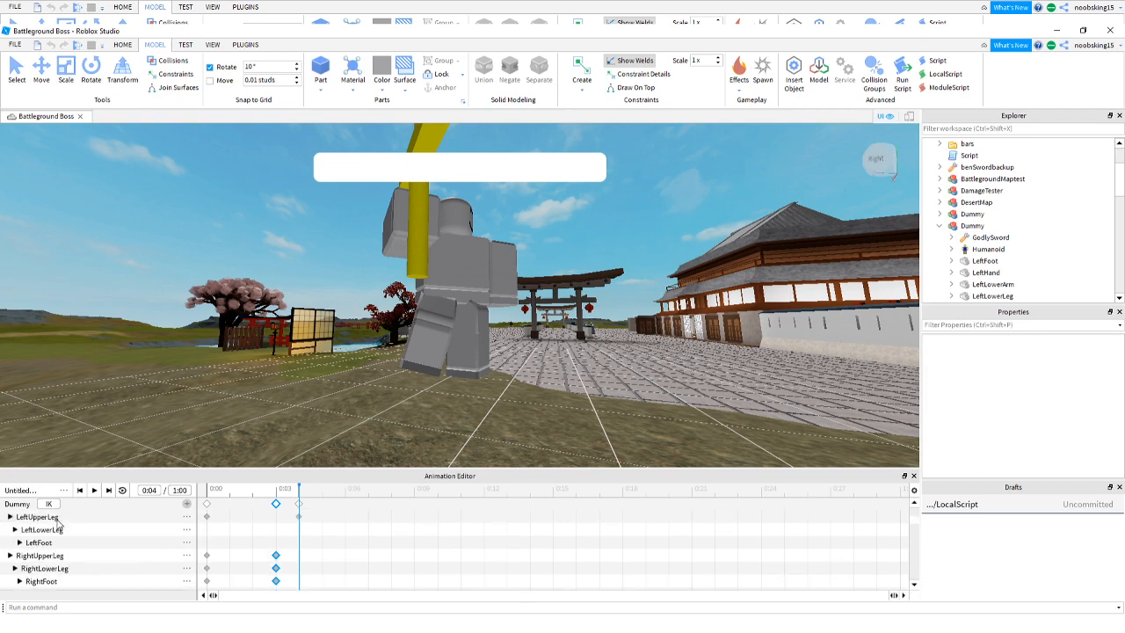
{"action": "left_click", "coordinate": [50, 518]}
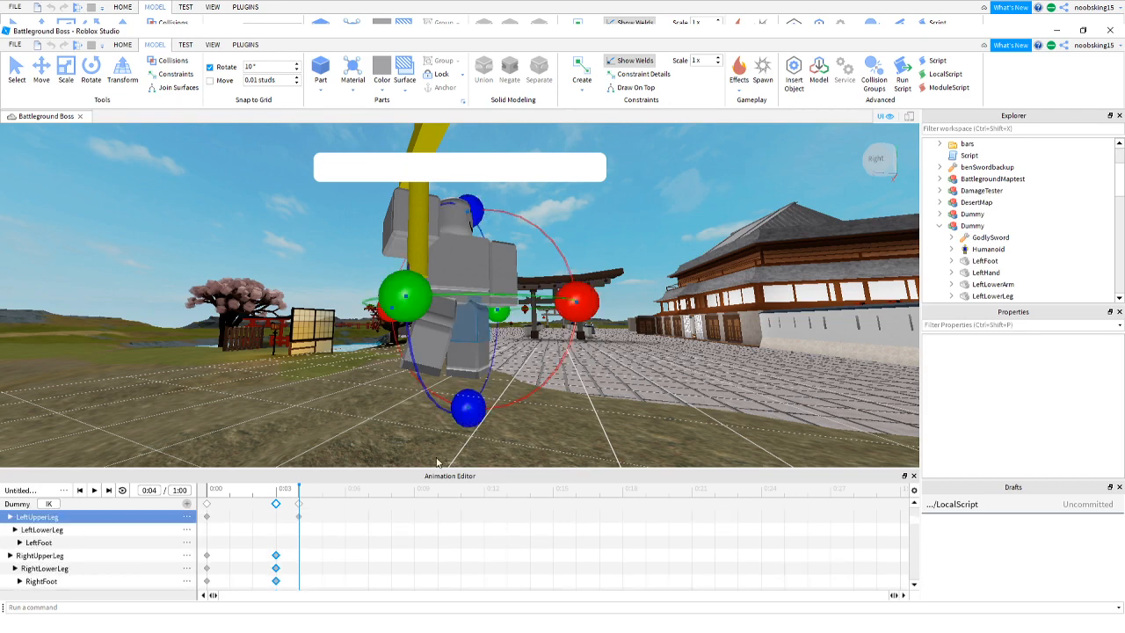
{"action": "left_click_drag", "start_coordinate": [577, 332], "coordinate": [601, 353]}
{"action": "left_click", "coordinate": [57, 530]}
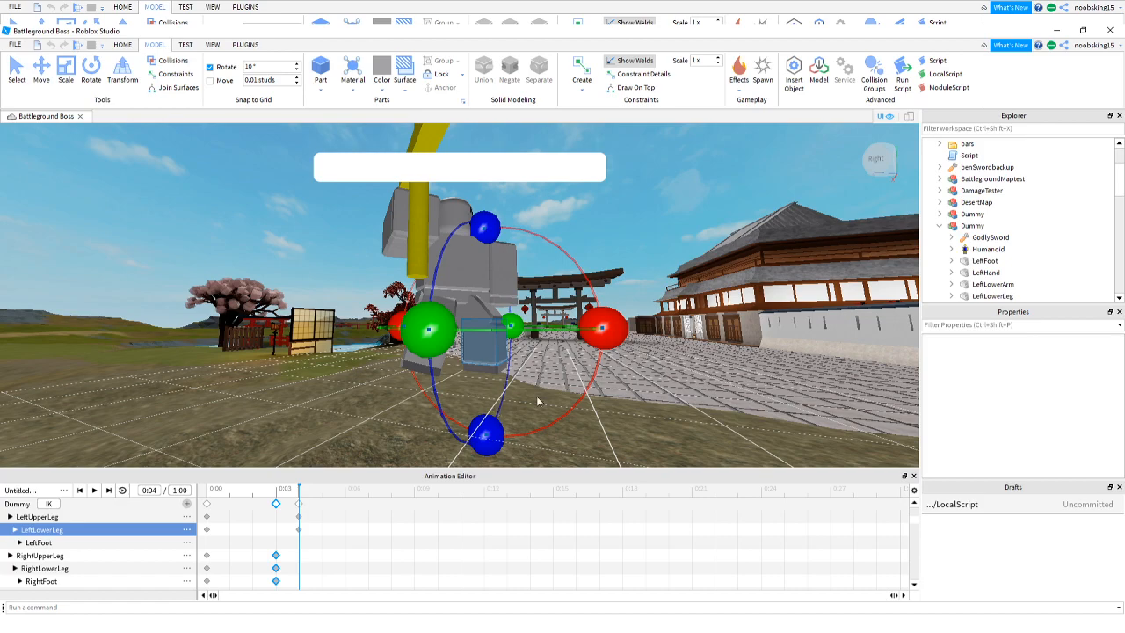
Inspect the Dummy's bent left leg and overall stance at 0:04 from the side and from behind.
{"action": "key", "text": "a"}
{"action": "key", "text": "a"}
{"action": "right_click_drag", "start_coordinate": [699, 370], "coordinate": [698, 370]}
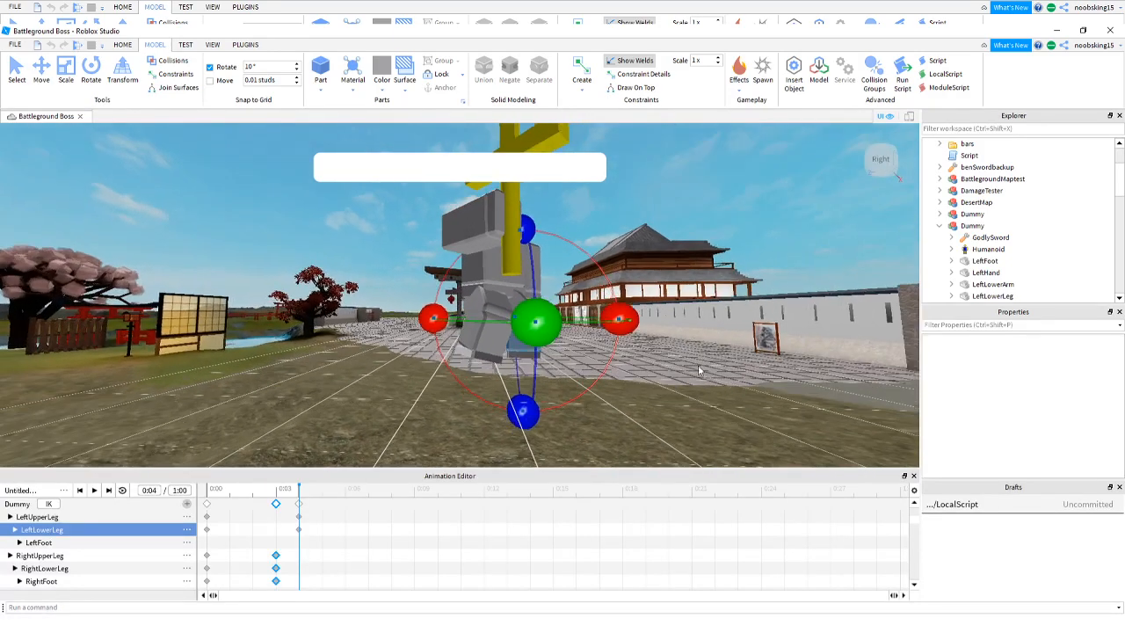
{"action": "left_click", "coordinate": [693, 291]}
{"action": "key", "text": "w"}
{"action": "key", "text": "a"}
{"action": "right_click_drag", "start_coordinate": [680, 323], "coordinate": [680, 321]}
{"action": "key", "text": "s"}
{"action": "key", "text": "d"}
{"action": "key", "text": "a"}
{"action": "key", "text": "w"}
{"action": "key", "text": "s"}
{"action": "key", "text": "d"}
{"action": "right_click_drag", "start_coordinate": [680, 323], "coordinate": [641, 380]}
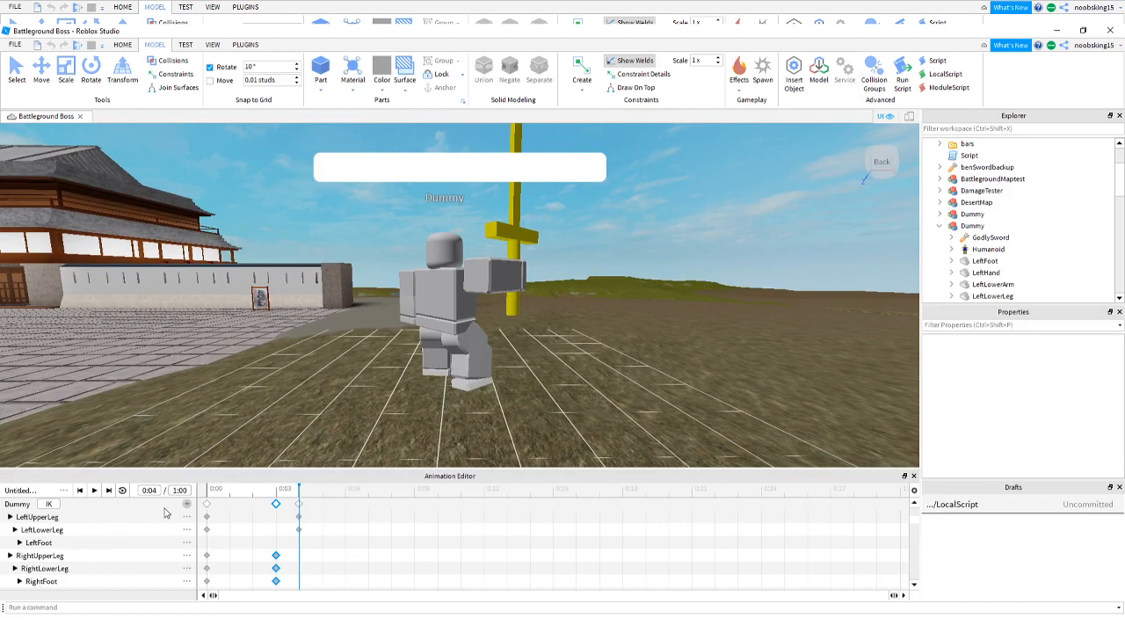
Preview the sword swing by scrubbing through the frames between 0:00 and 0:04.
{"action": "left_click_drag", "start_coordinate": [220, 492], "coordinate": [335, 494]}
{"action": "left_click", "coordinate": [298, 492]}
{"action": "left_click", "coordinate": [208, 495]}
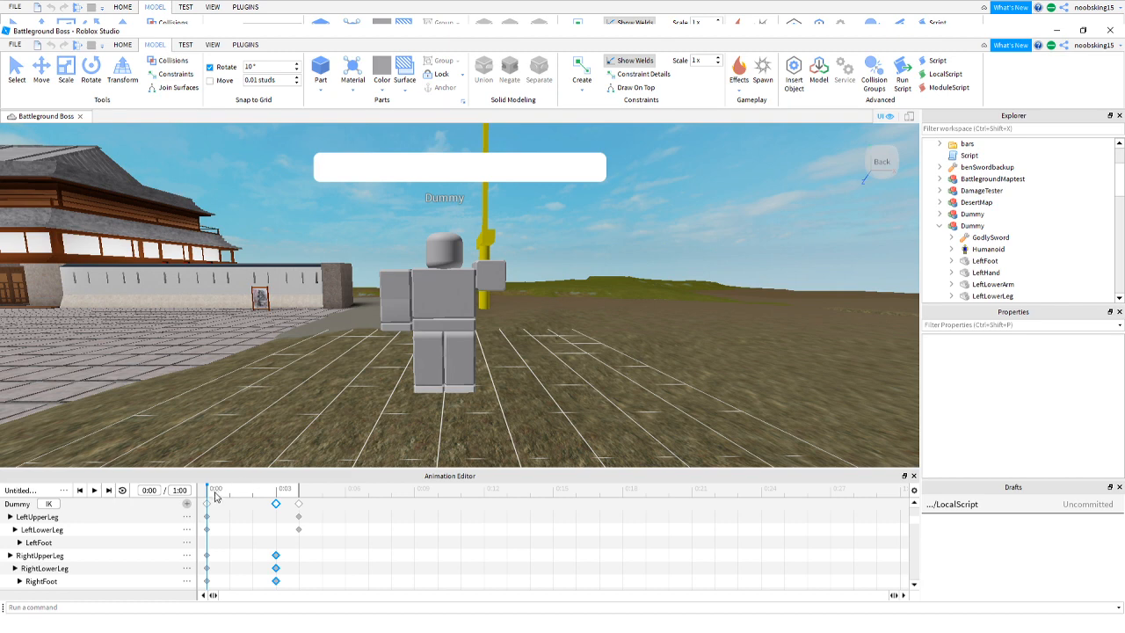
{"action": "key", "text": "space"}
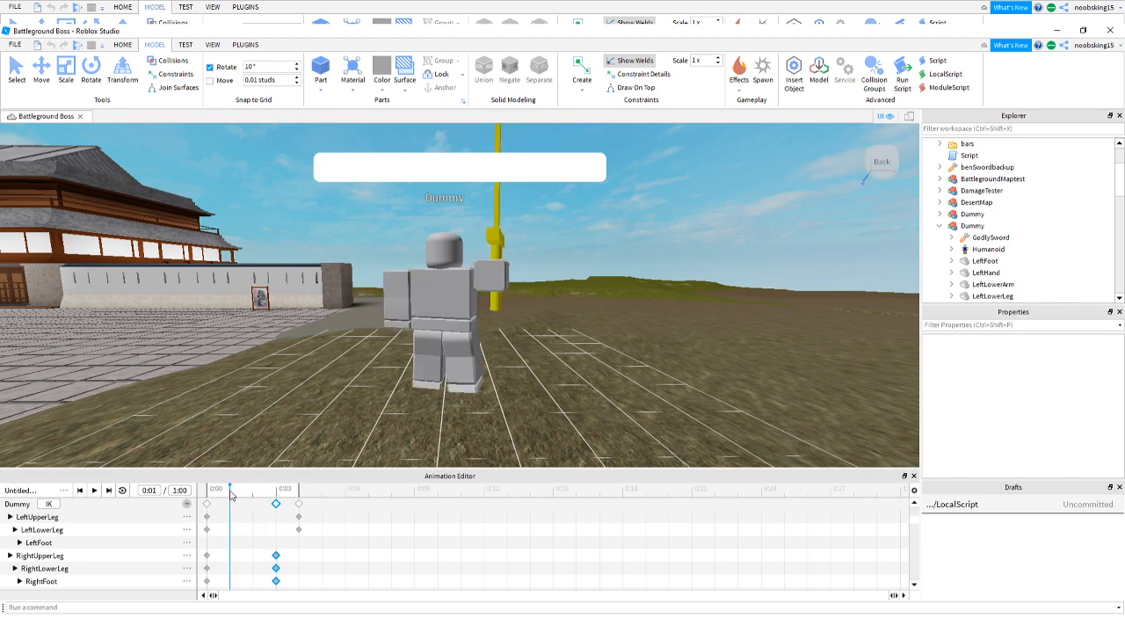
Move the playhead to 0:01 and add tracks for the LeftUpperArm, LeftLowerArm and LeftHand.
{"action": "mouse_move", "coordinate": [212, 496]}
{"action": "left_mouse_down"}
{"action": "mouse_move", "coordinate": [301, 497]}
{"action": "mouse_move", "coordinate": [209, 498]}
{"action": "mouse_move", "coordinate": [223, 499]}
{"action": "left_mouse_up"}
{"action": "scroll", "coordinate": [70, 573], "scroll_direction": "down", "scroll_amount": 2}
{"action": "scroll", "coordinate": [96, 562], "scroll_direction": "up", "scroll_amount": 4}
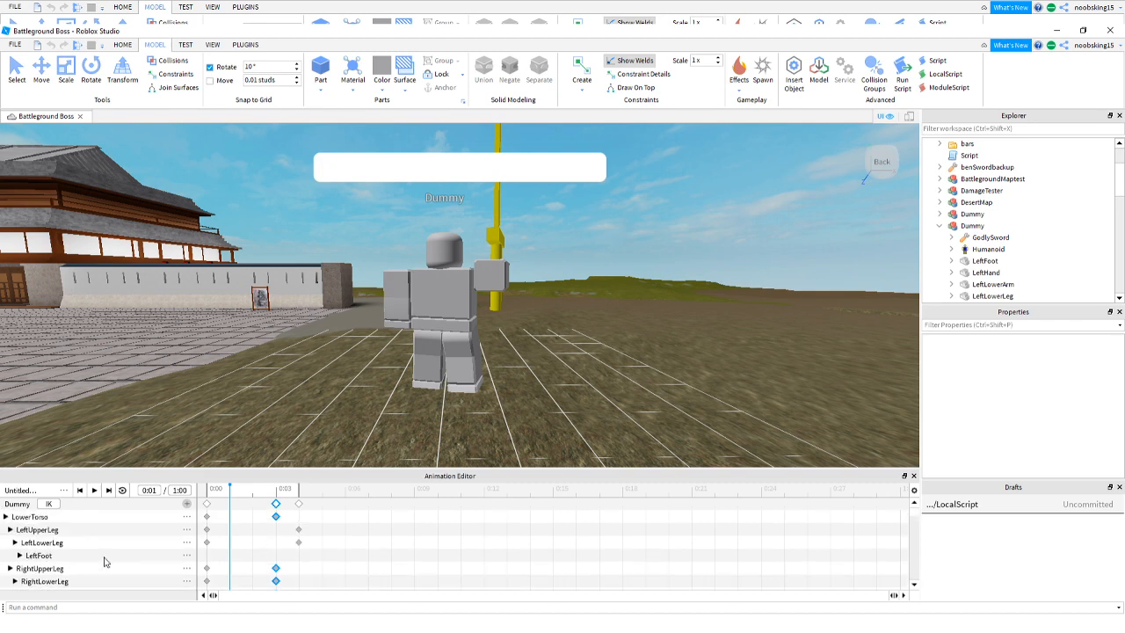
{"action": "left_click", "coordinate": [186, 504]}
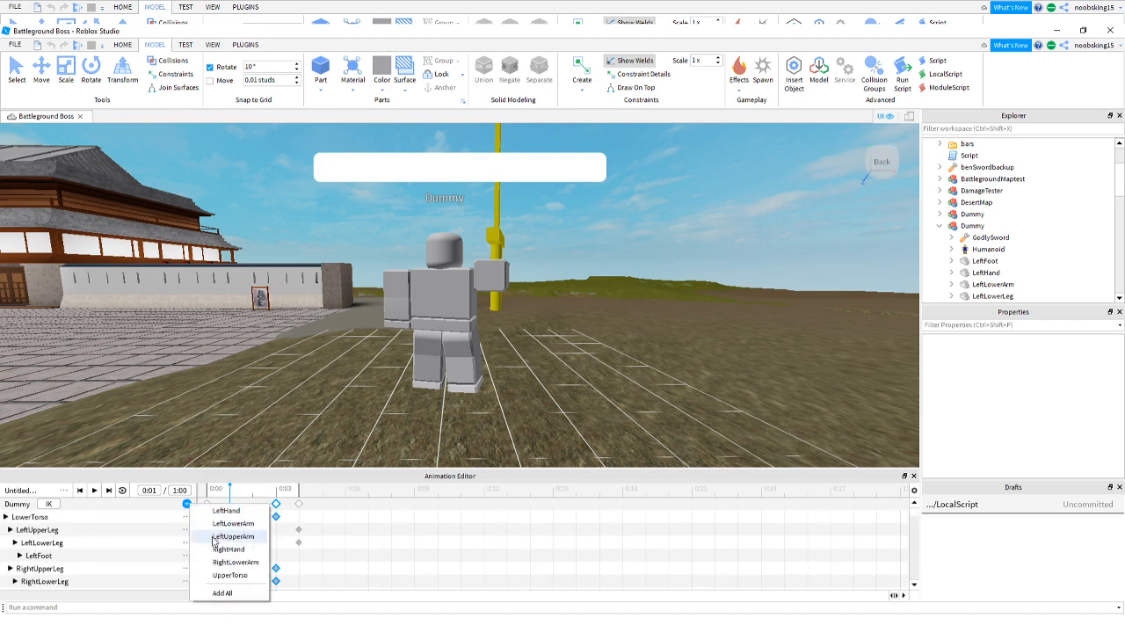
{"action": "left_click", "coordinate": [225, 539]}
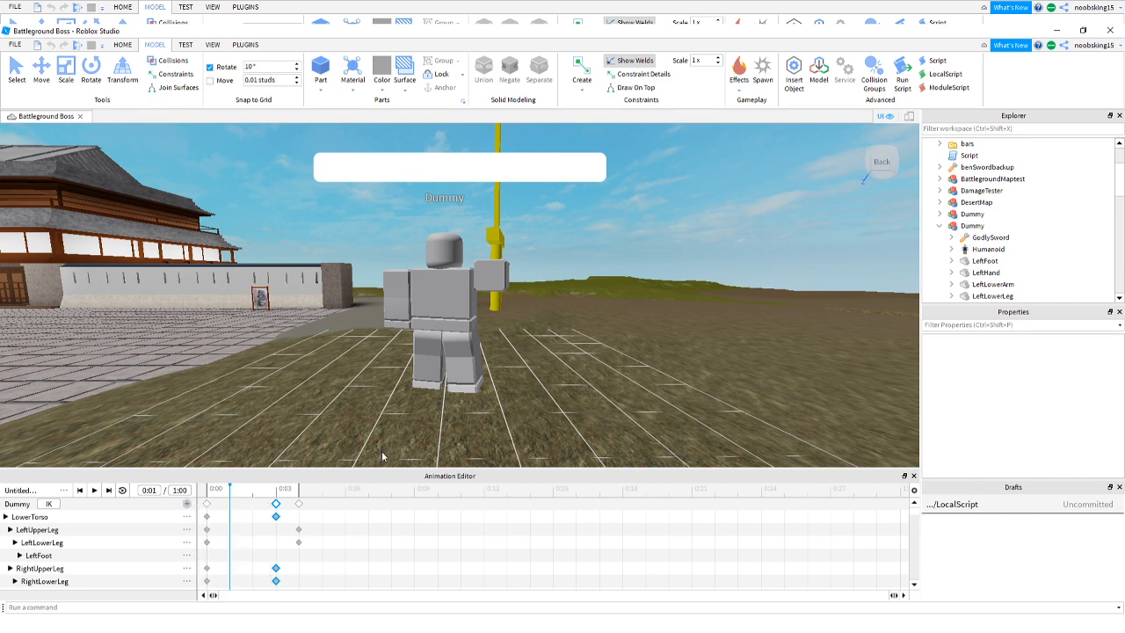
{"action": "left_click", "coordinate": [186, 504]}
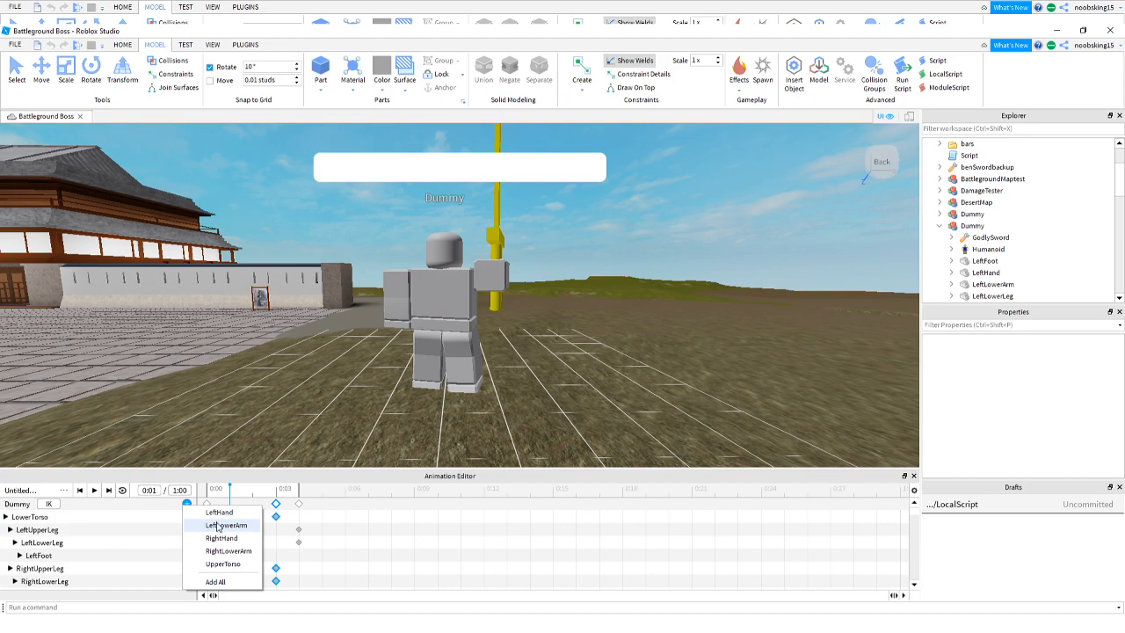
{"action": "left_click", "coordinate": [203, 527]}
{"action": "left_click", "coordinate": [186, 503]}
{"action": "left_click", "coordinate": [217, 512]}
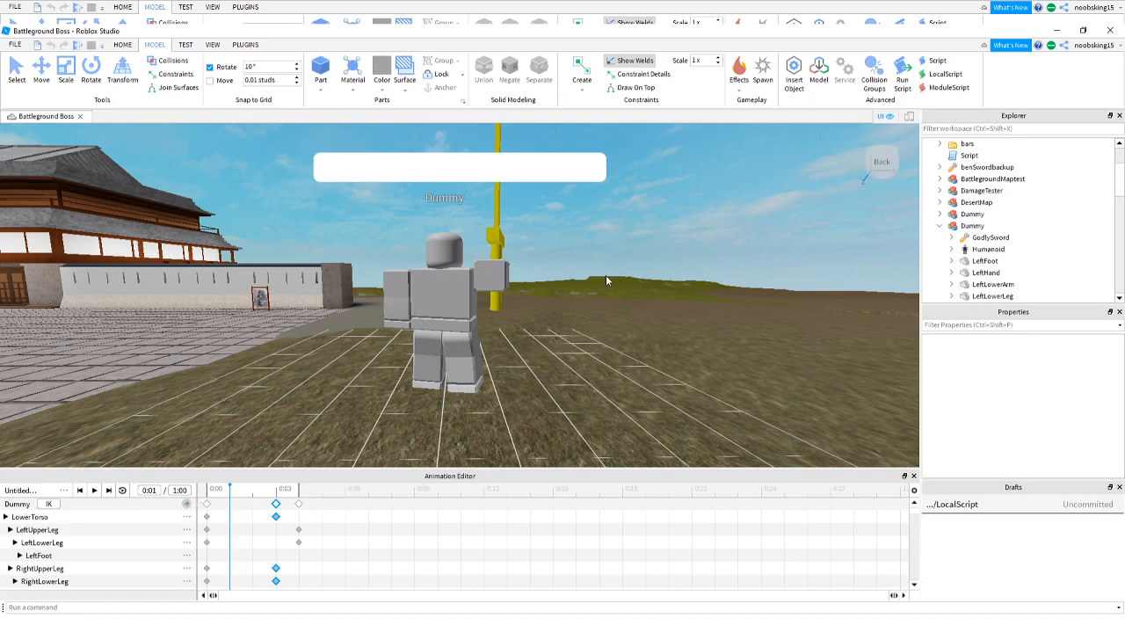
Rotate the LeftUpperArm slightly forward and up at 0:01, viewing the Dummy from the front.
{"action": "key", "text": "w"}
{"action": "right_click_drag", "start_coordinate": [575, 328], "coordinate": [577, 332]}
{"action": "key", "text": "w"}
{"action": "key", "text": "s"}
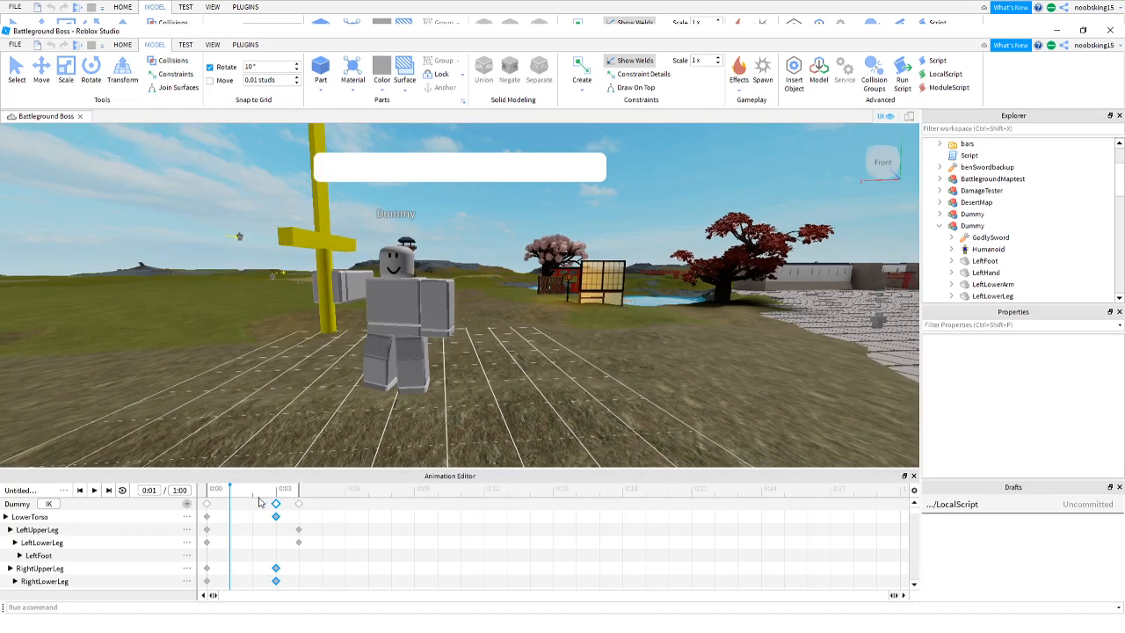
{"action": "scroll", "coordinate": [51, 562], "scroll_direction": "down", "scroll_amount": 3}
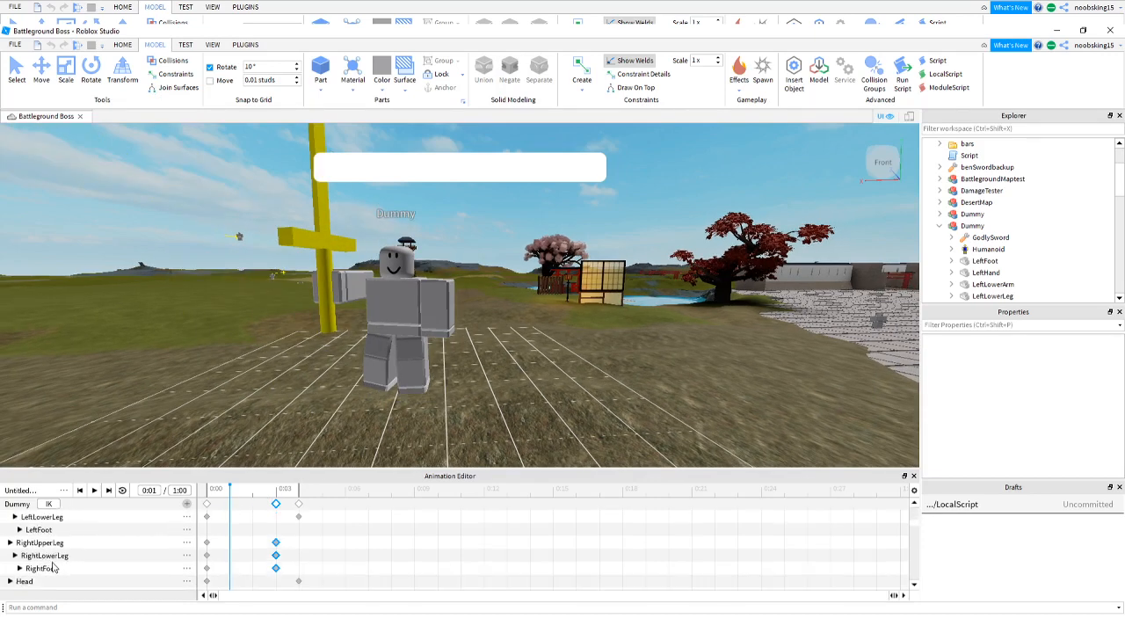
{"action": "scroll", "coordinate": [54, 569], "scroll_direction": "down", "scroll_amount": 2}
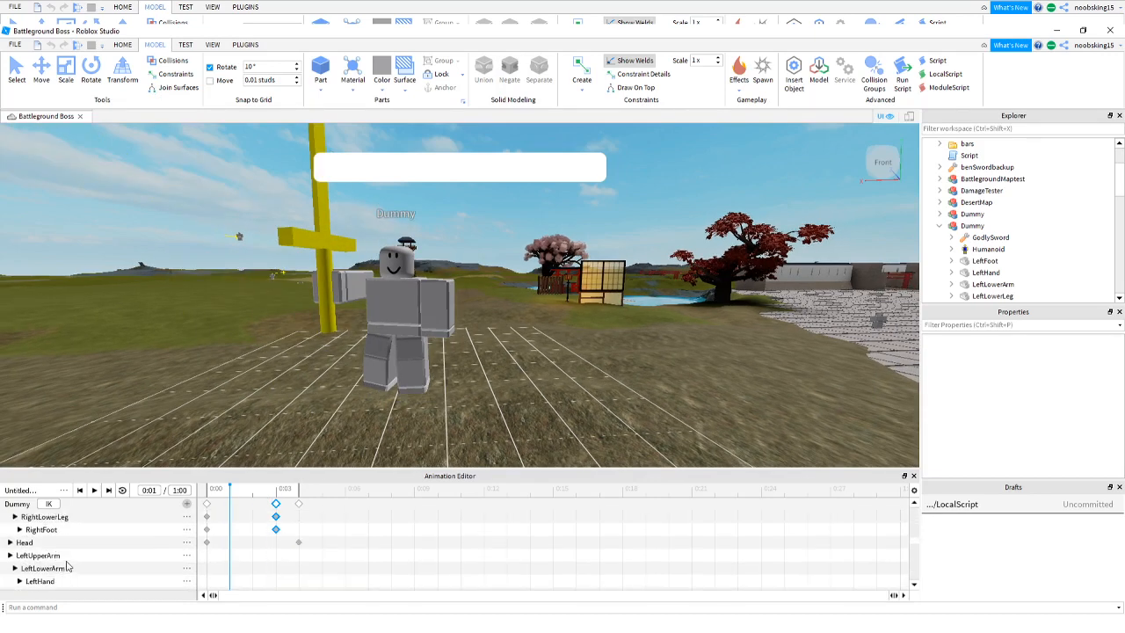
{"action": "left_click", "coordinate": [64, 556]}
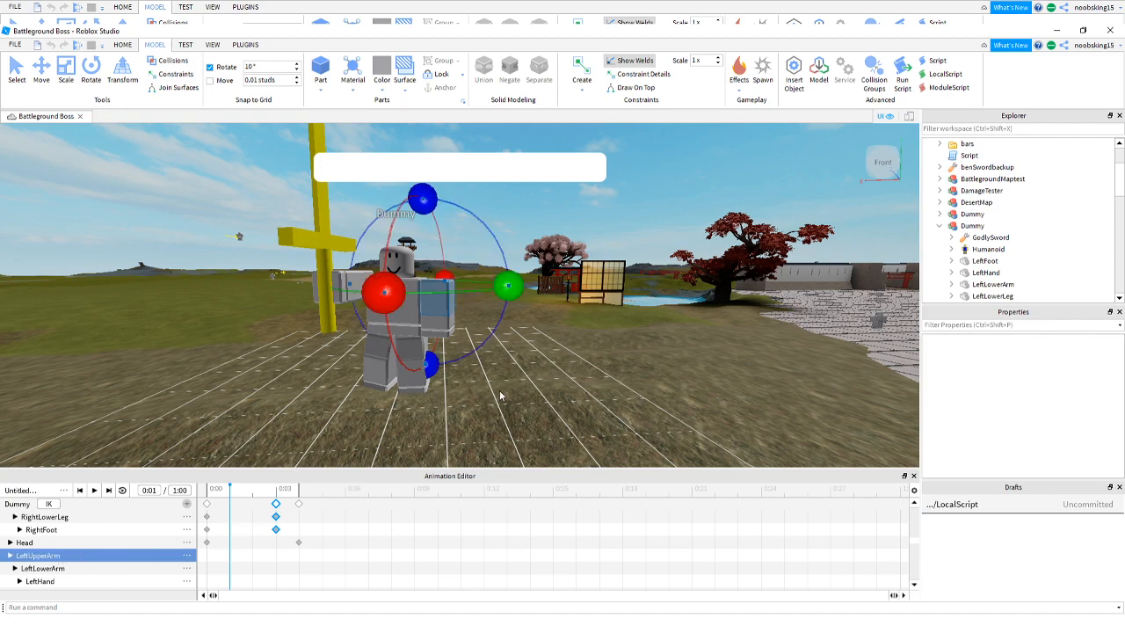
{"action": "right_click_drag", "start_coordinate": [534, 388], "coordinate": [534, 388]}
{"action": "scroll", "coordinate": [533, 386], "scroll_direction": "up", "scroll_amount": 2}
{"action": "scroll", "coordinate": [532, 386], "scroll_direction": "down", "scroll_amount": 2}
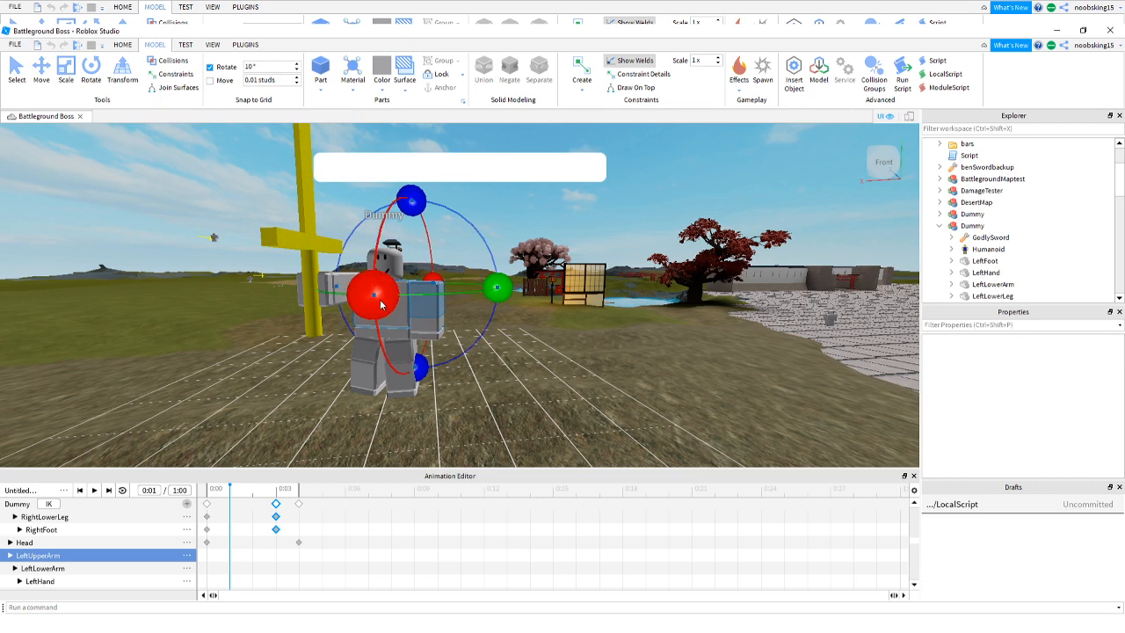
{"action": "left_click_drag", "start_coordinate": [373, 294], "coordinate": [392, 268]}
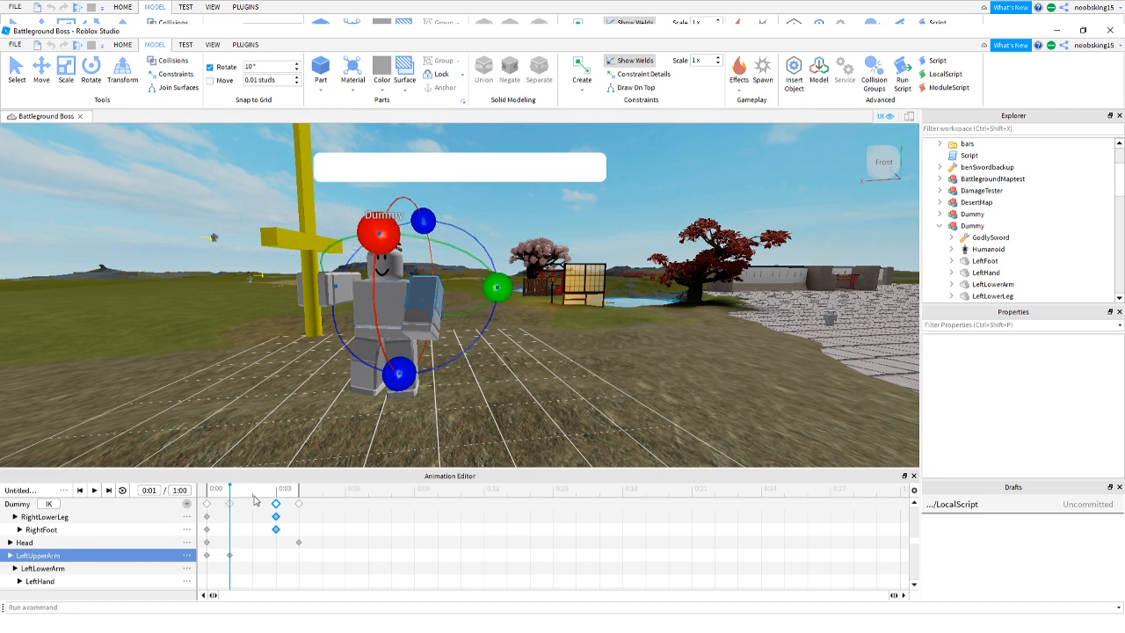
Raise the LeftUpperArm further forward at 0:02, and up to about shoulder height at 0:03.
{"action": "left_click", "coordinate": [252, 500]}
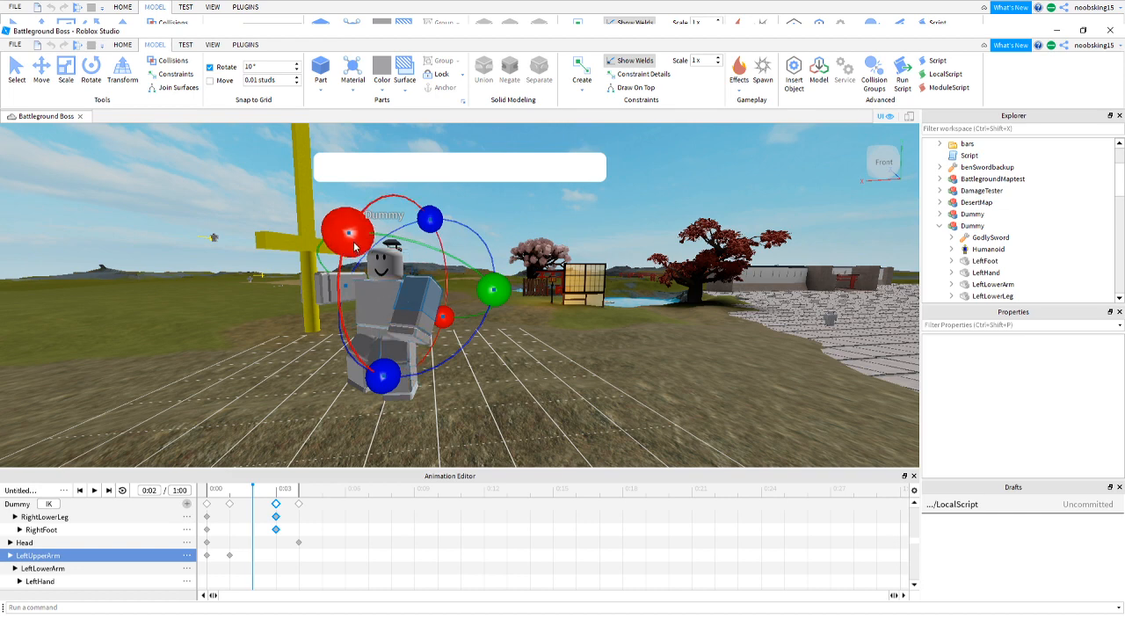
{"action": "left_click_drag", "start_coordinate": [355, 247], "coordinate": [360, 211]}
{"action": "left_click", "coordinate": [276, 497]}
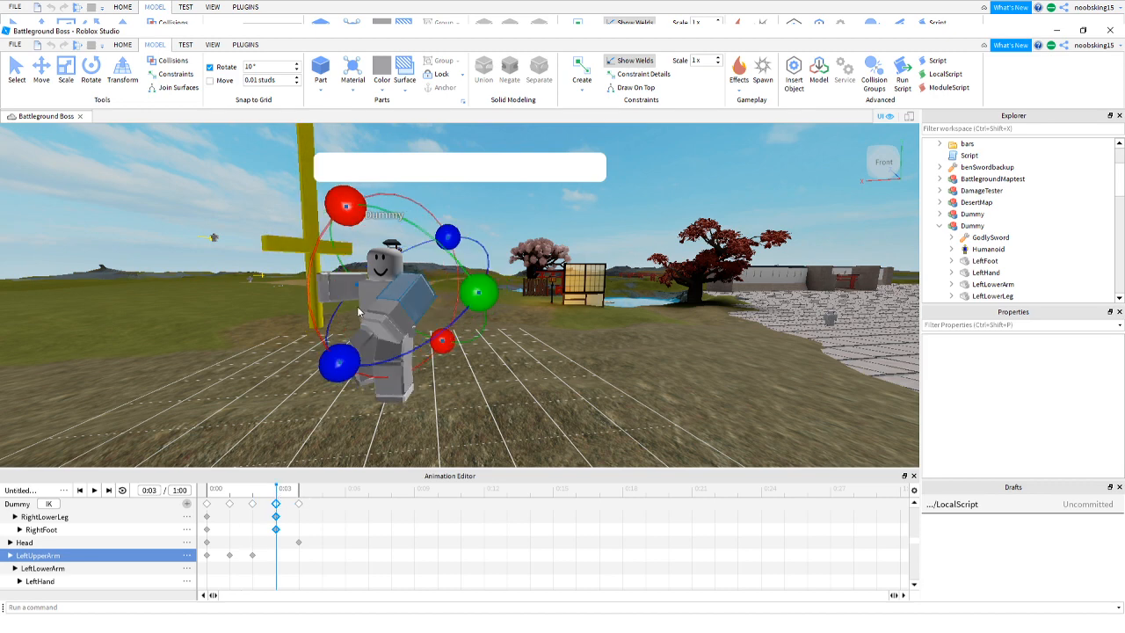
{"action": "left_click_drag", "start_coordinate": [352, 216], "coordinate": [390, 193]}
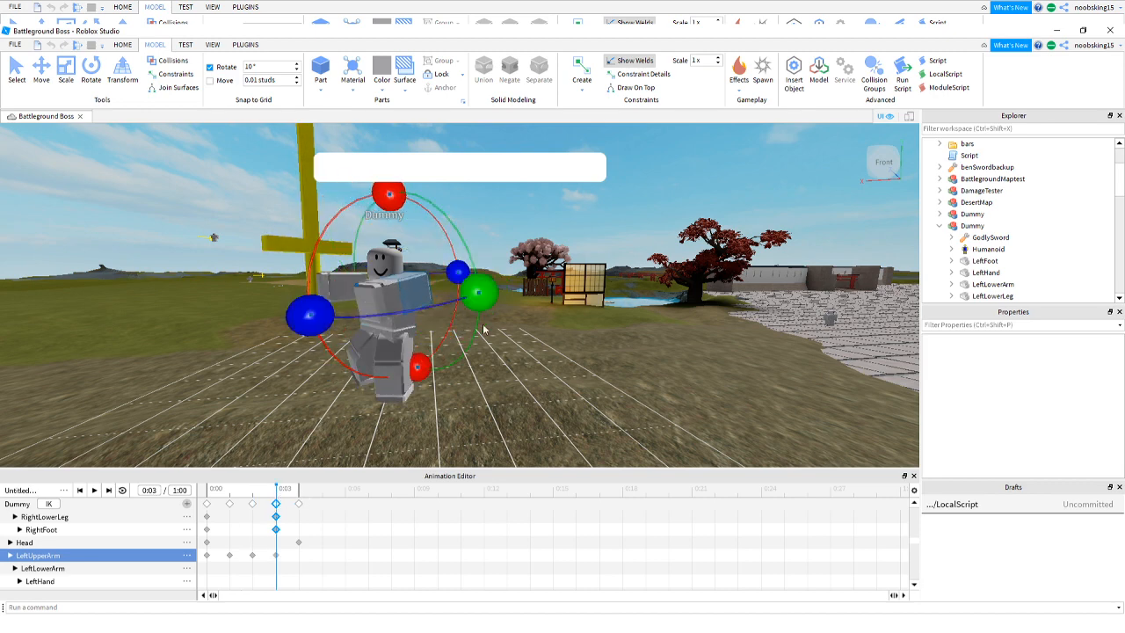
Return to 0:02 and tilt the LeftUpperArm inward toward the Dummy's chest.
{"action": "right_click_drag", "start_coordinate": [589, 333], "coordinate": [588, 333]}
{"action": "key", "text": "a"}
{"action": "key", "text": "s"}
{"action": "key", "text": "d"}
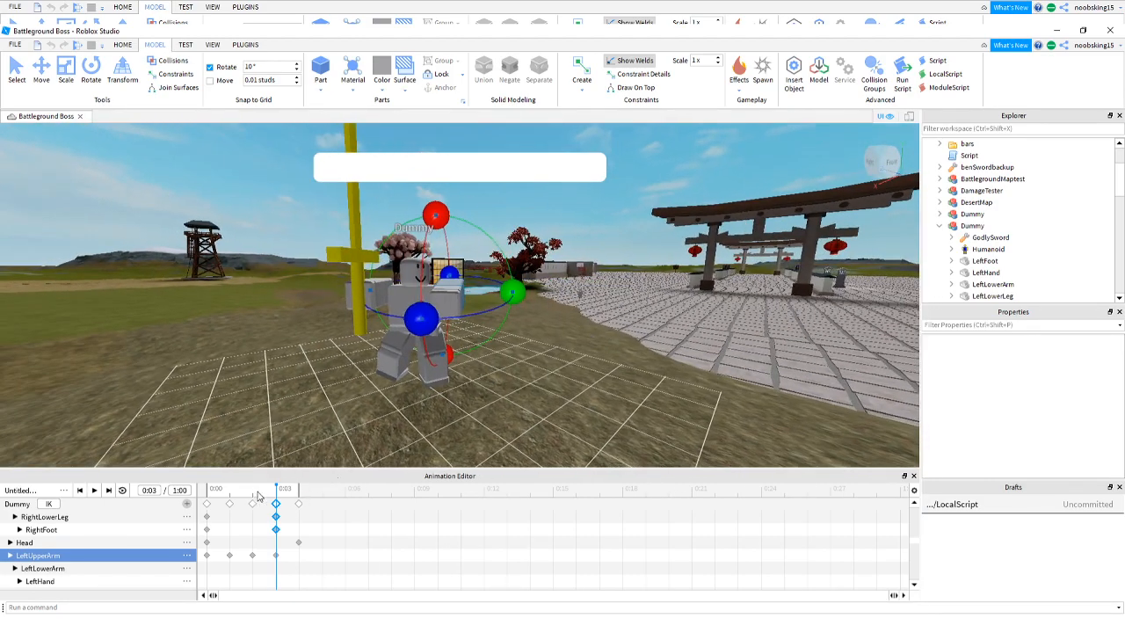
{"action": "left_click", "coordinate": [253, 489]}
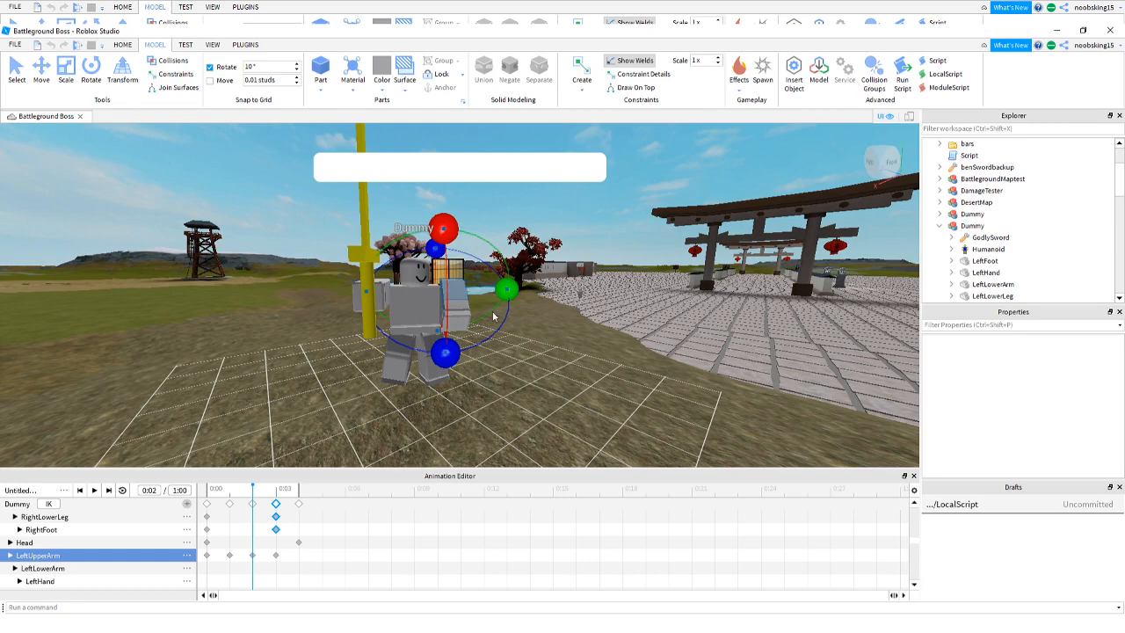
{"action": "key", "text": "w"}
{"action": "right_click_drag", "start_coordinate": [581, 291], "coordinate": [581, 288]}
{"action": "key", "text": "s"}
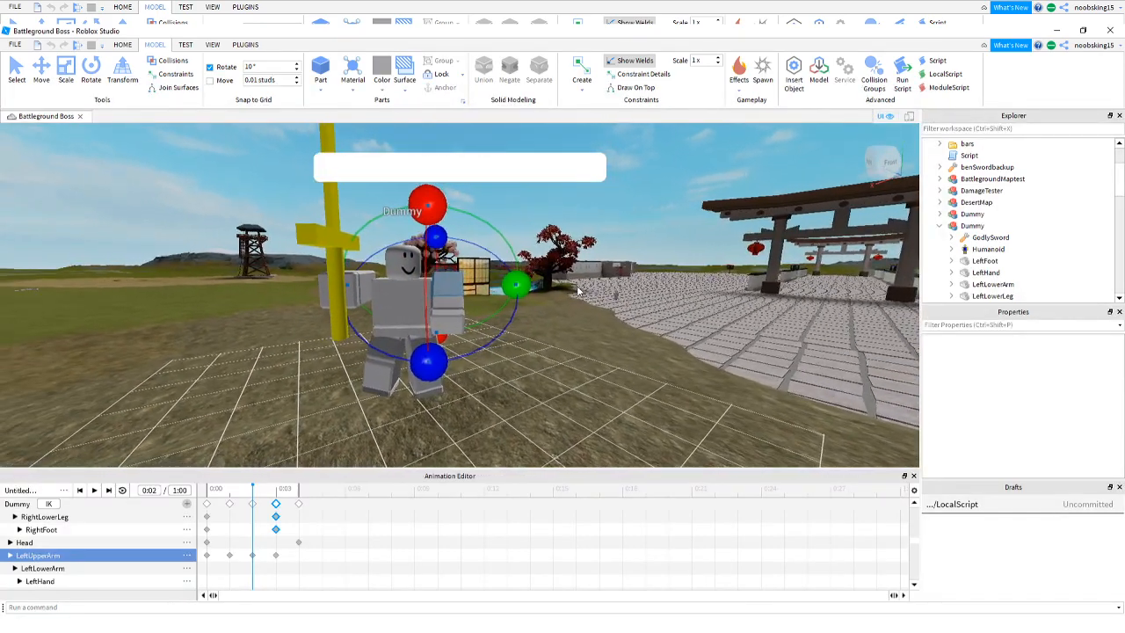
{"action": "left_click_drag", "start_coordinate": [426, 372], "coordinate": [393, 364]}
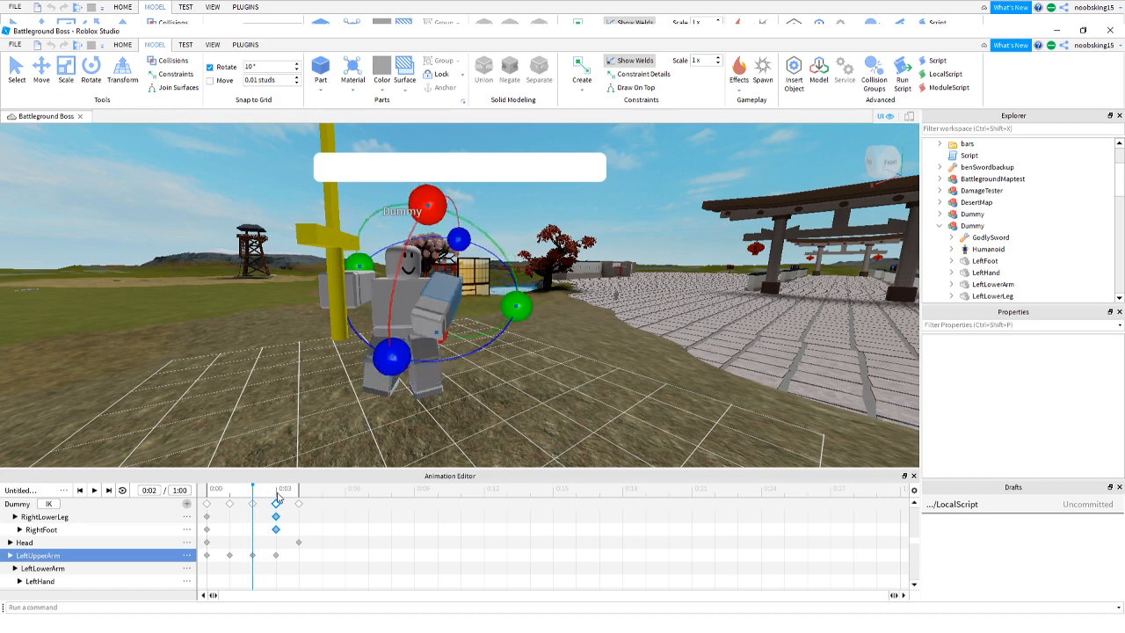
Swing the raised LeftUpperArm inward across the Dummy's chest at 0:03, and further inward at 0:04.
{"action": "left_click", "coordinate": [276, 497]}
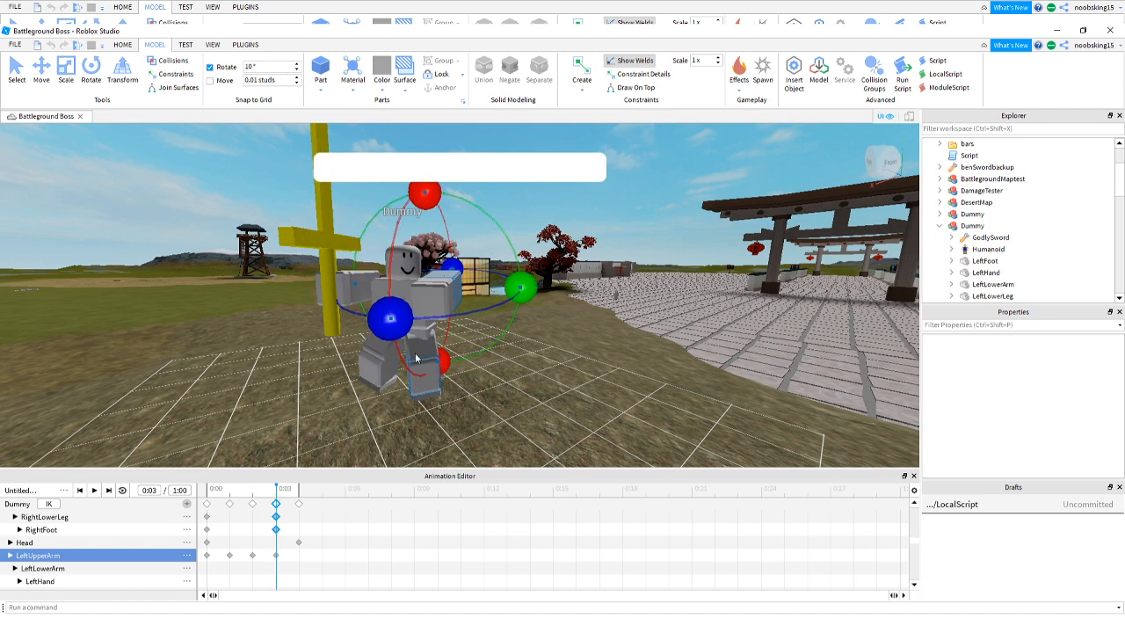
{"action": "left_click_drag", "start_coordinate": [390, 319], "coordinate": [350, 351]}
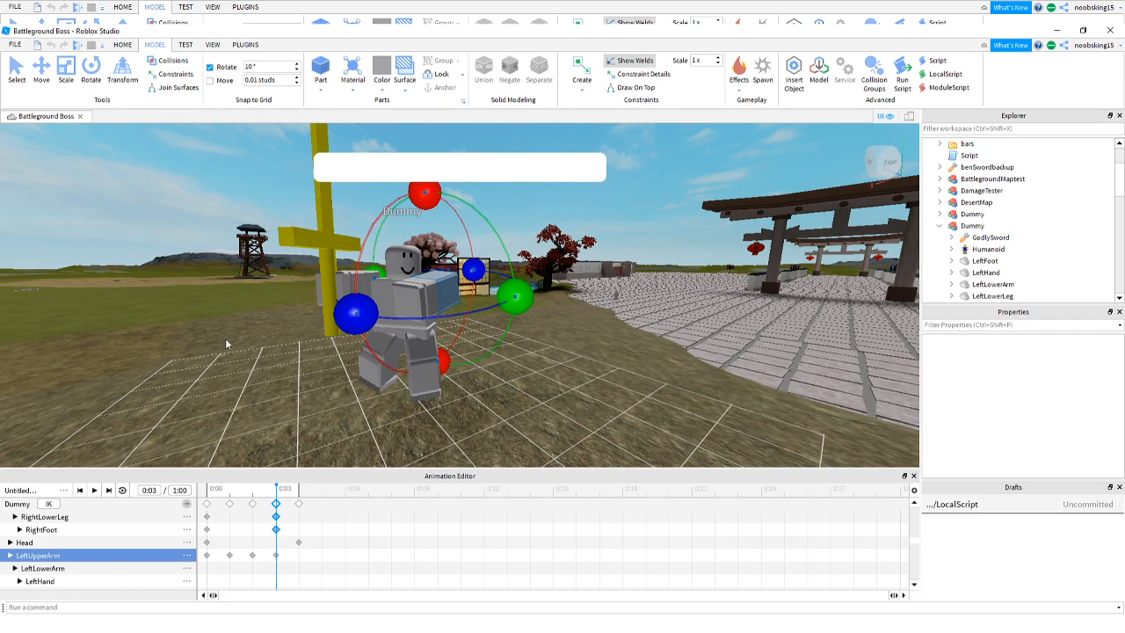
{"action": "left_click", "coordinate": [299, 490]}
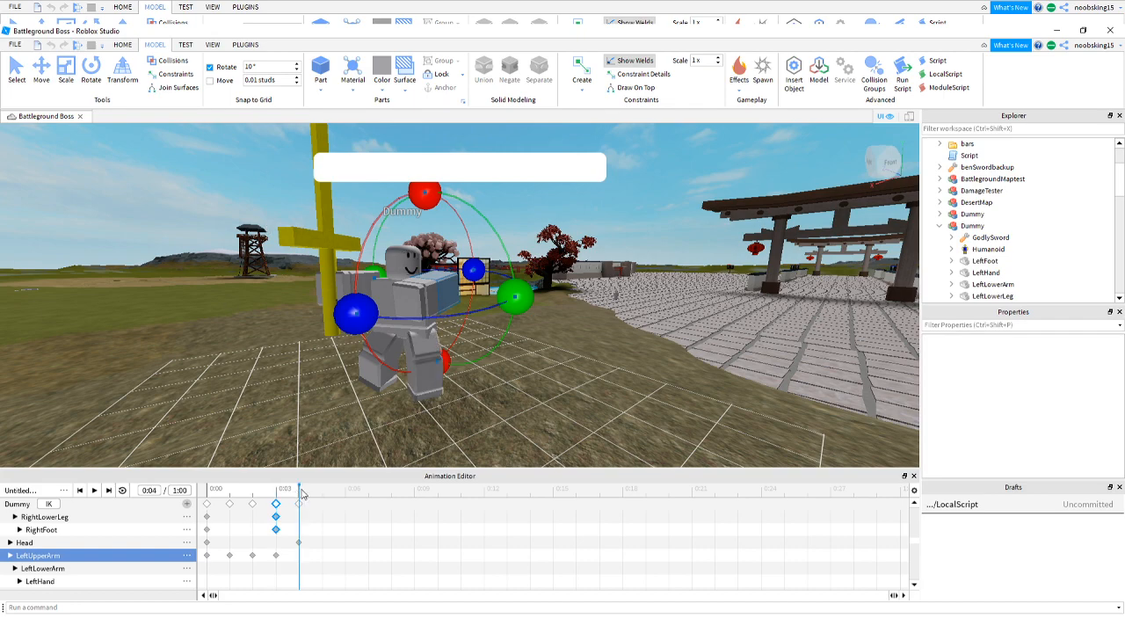
{"action": "right_click_drag", "start_coordinate": [524, 394], "coordinate": [525, 394]}
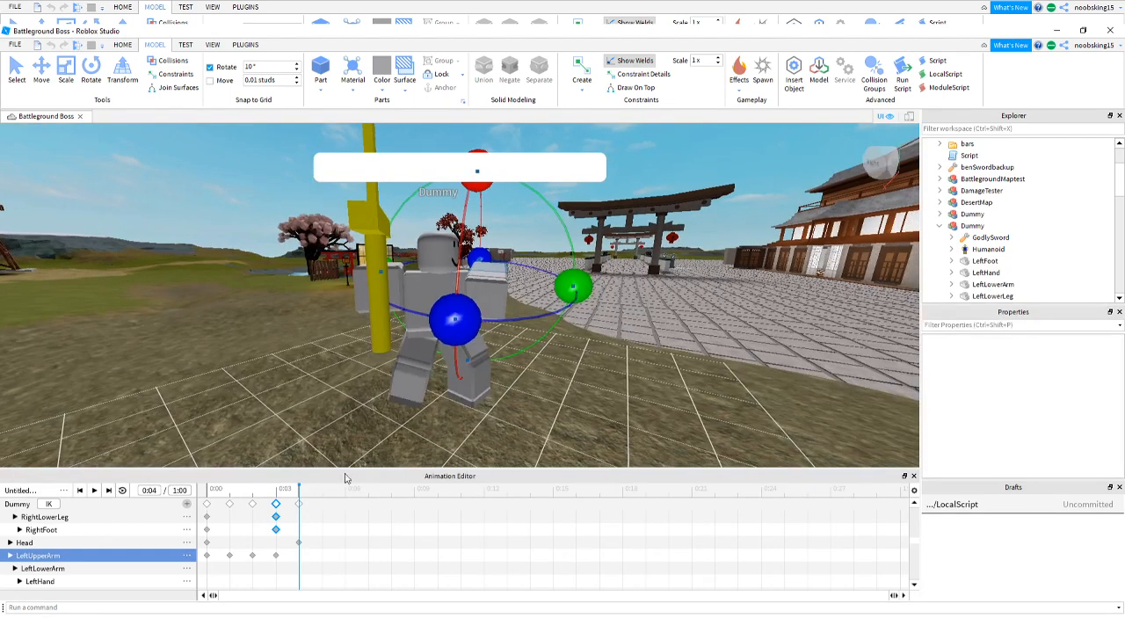
{"action": "left_click_drag", "start_coordinate": [453, 320], "coordinate": [406, 312]}
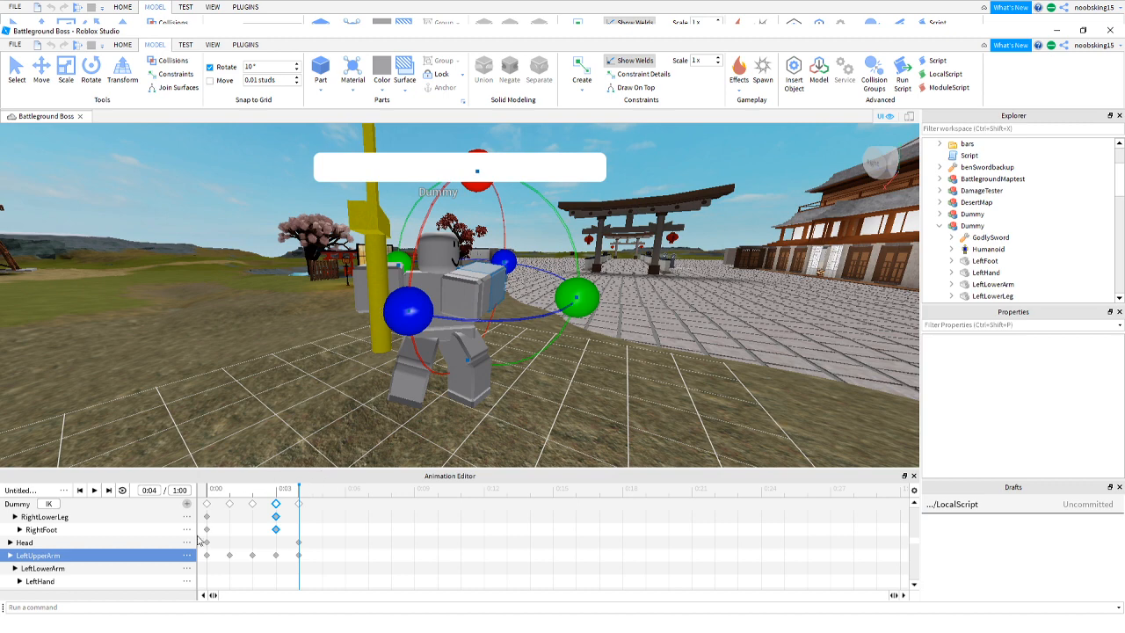
Rotate the Dummy's RightUpperArm inward across the front of the body at 0:04.
{"action": "scroll", "coordinate": [63, 577], "scroll_direction": "down", "scroll_amount": 1}
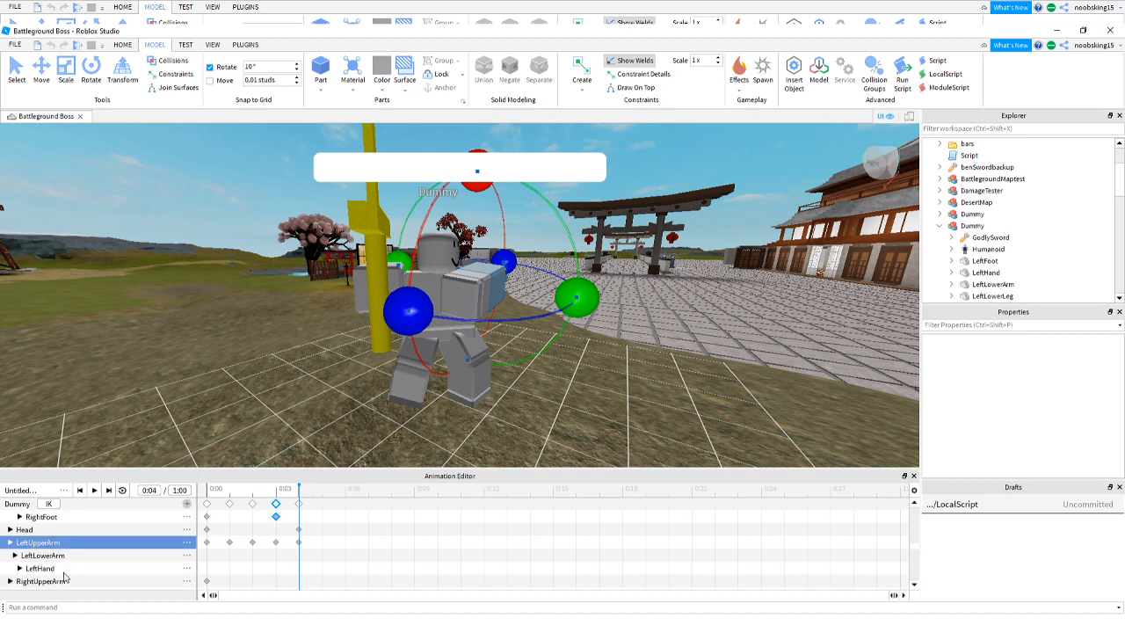
{"action": "scroll", "coordinate": [64, 577], "scroll_direction": "up", "scroll_amount": 2}
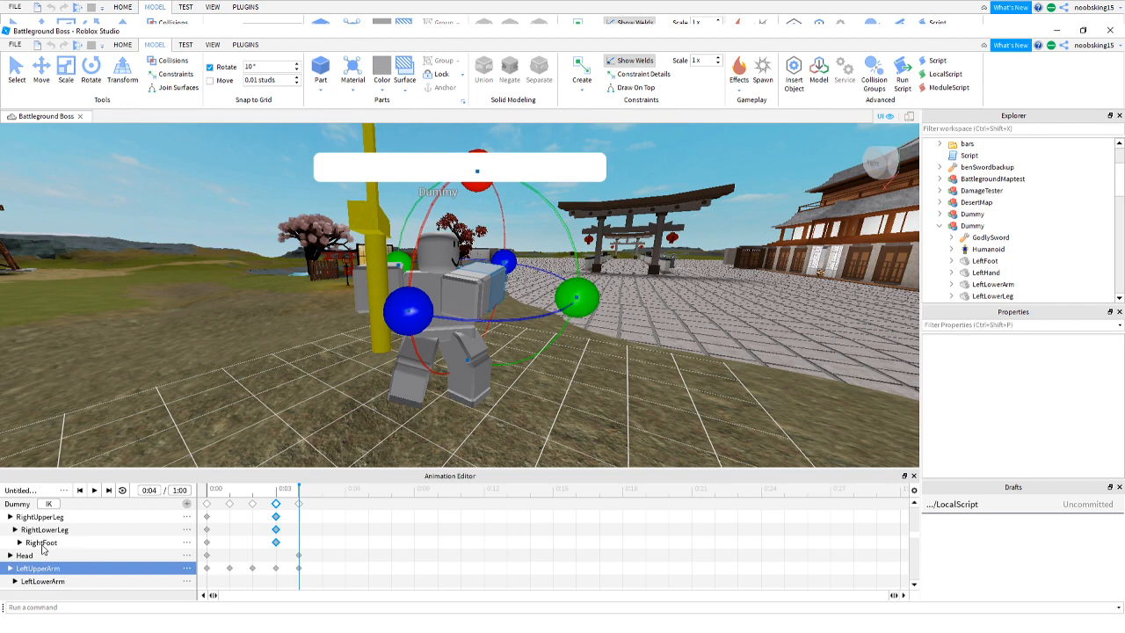
{"action": "scroll", "coordinate": [56, 549], "scroll_direction": "up", "scroll_amount": 1}
{"action": "scroll", "coordinate": [55, 548], "scroll_direction": "up", "scroll_amount": 3}
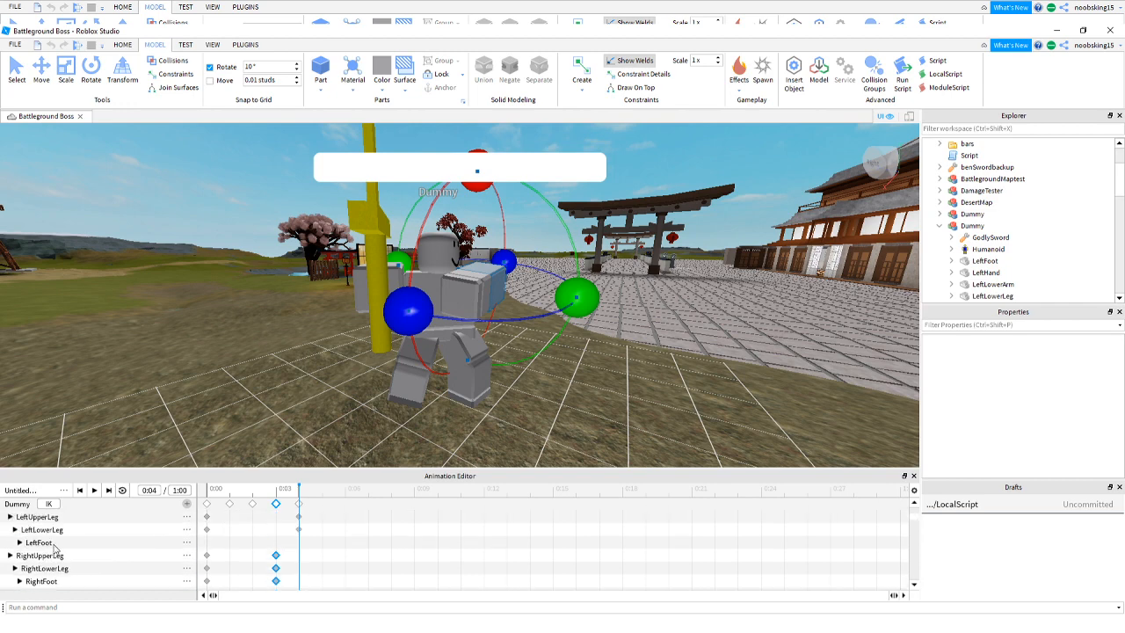
{"action": "scroll", "coordinate": [61, 553], "scroll_direction": "down", "scroll_amount": 5}
{"action": "scroll", "coordinate": [66, 560], "scroll_direction": "down", "scroll_amount": 3}
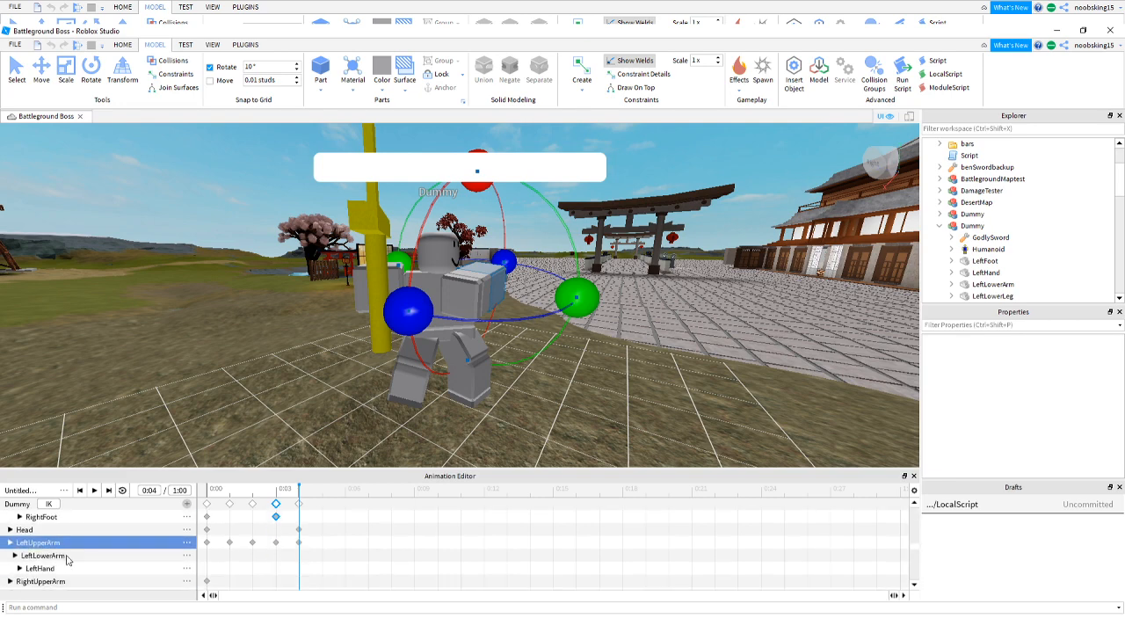
{"action": "left_click", "coordinate": [64, 559]}
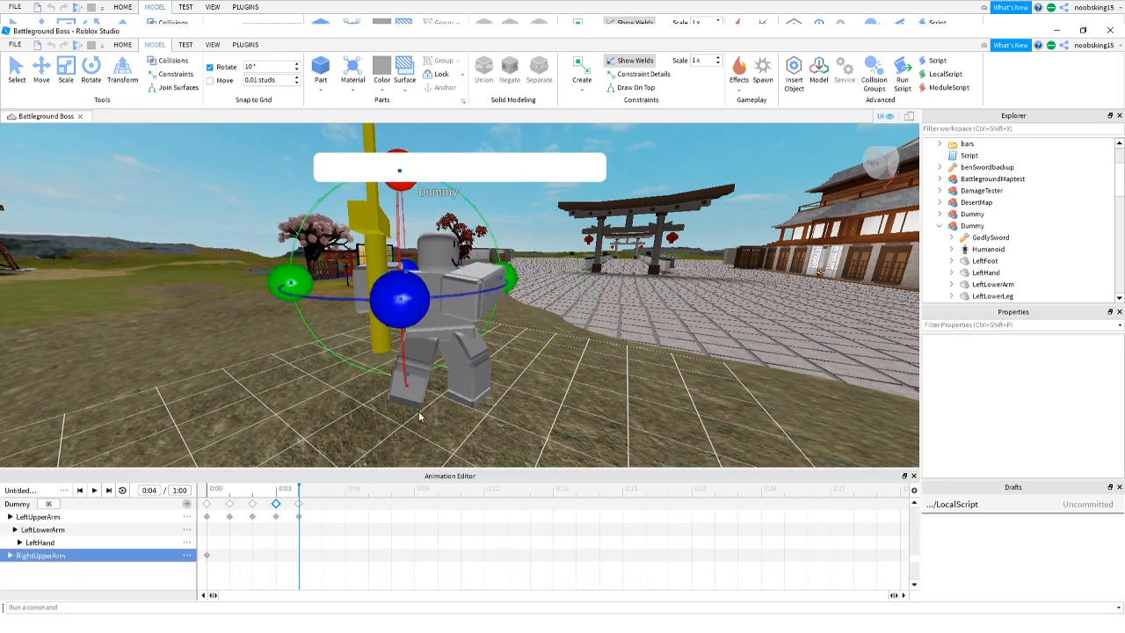
{"action": "left_click_drag", "start_coordinate": [410, 299], "coordinate": [446, 303]}
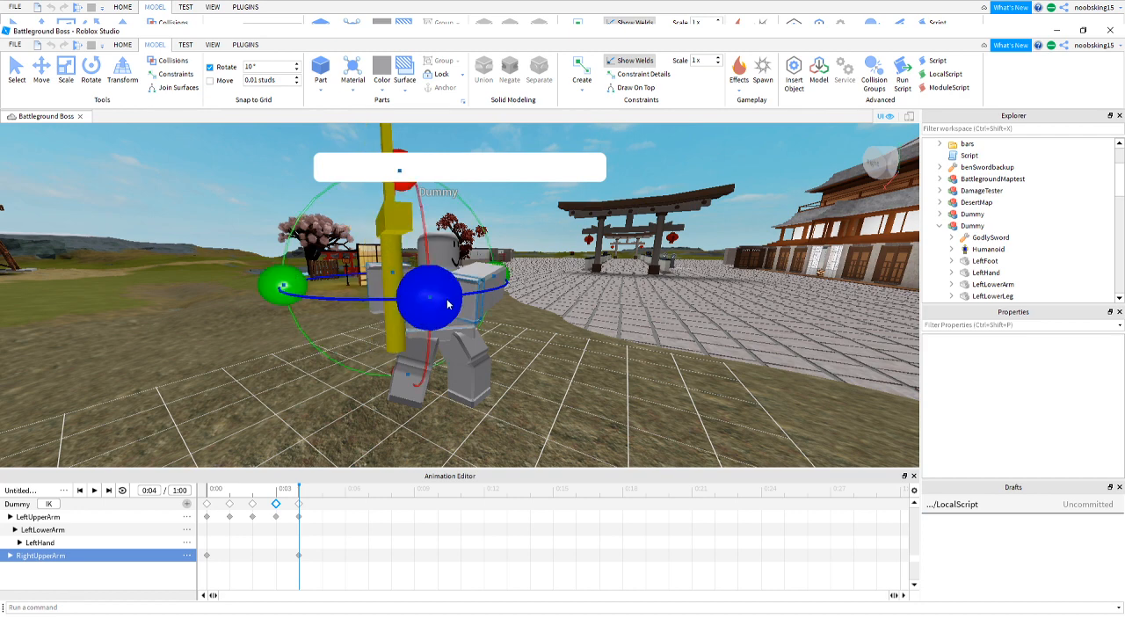
Rotate the RightUpperArm inward toward the chest at 0:02 and 0:03 as well.
{"action": "left_click", "coordinate": [275, 497]}
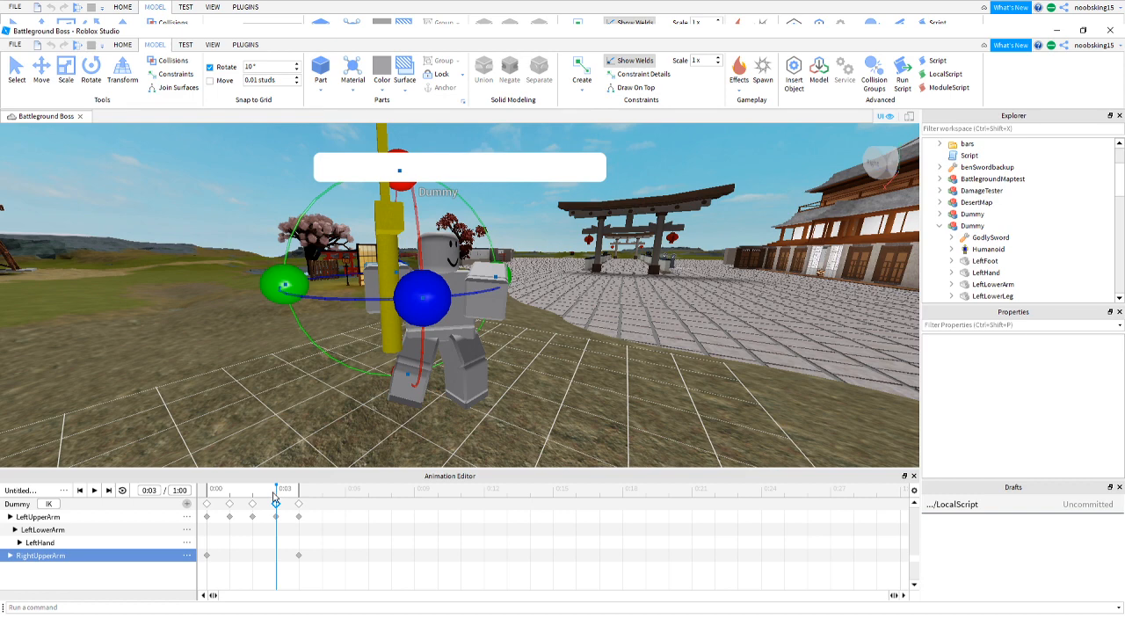
{"action": "left_click", "coordinate": [254, 497]}
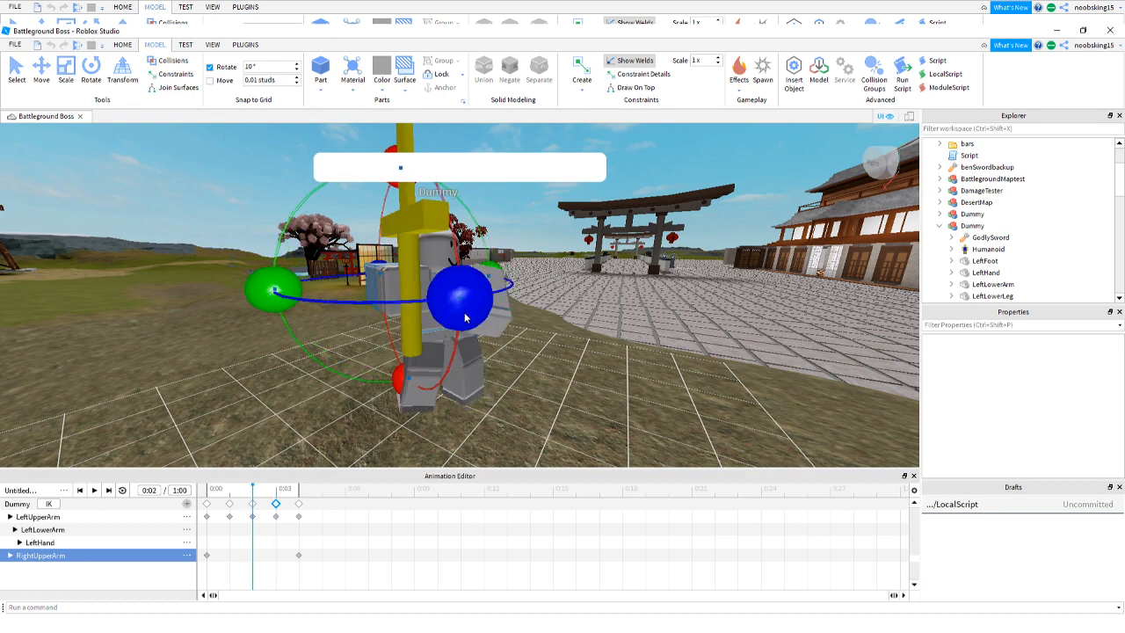
{"action": "mouse_move", "coordinate": [465, 313]}
{"action": "left_mouse_down"}
{"action": "mouse_move", "coordinate": [475, 301]}
{"action": "mouse_move", "coordinate": [464, 310]}
{"action": "left_mouse_up"}
{"action": "left_click", "coordinate": [278, 496]}
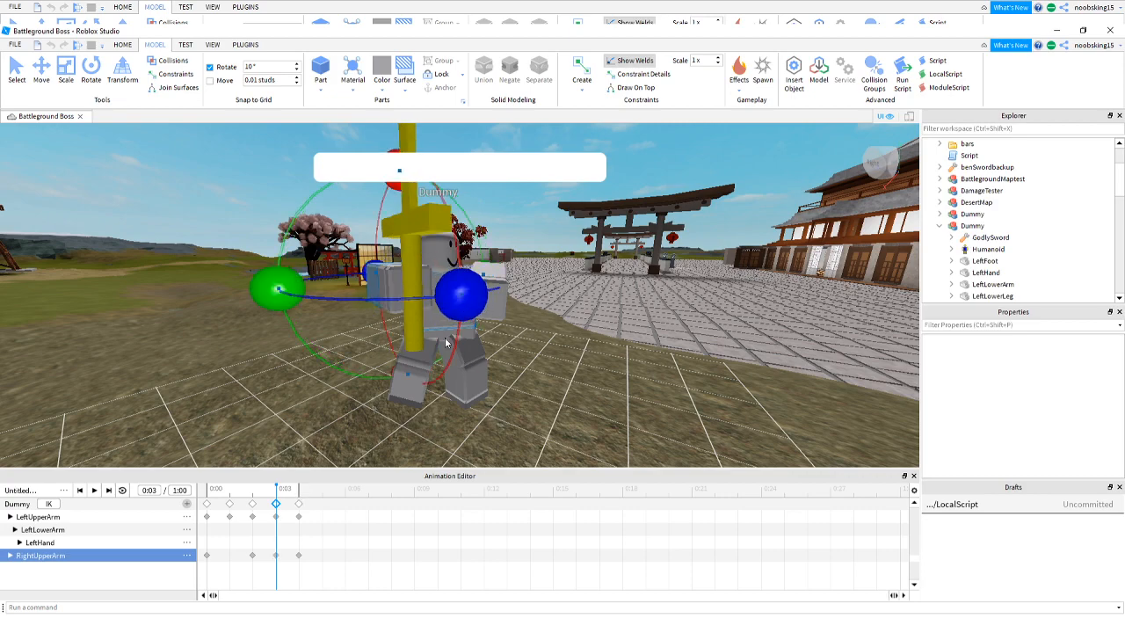
Scrub the animation from 0:00 to 0:04 to review the right arm's swing from the front.
{"action": "left_click", "coordinate": [211, 496]}
{"action": "key", "text": "d"}
{"action": "right_click_drag", "start_coordinate": [465, 373], "coordinate": [458, 375]}
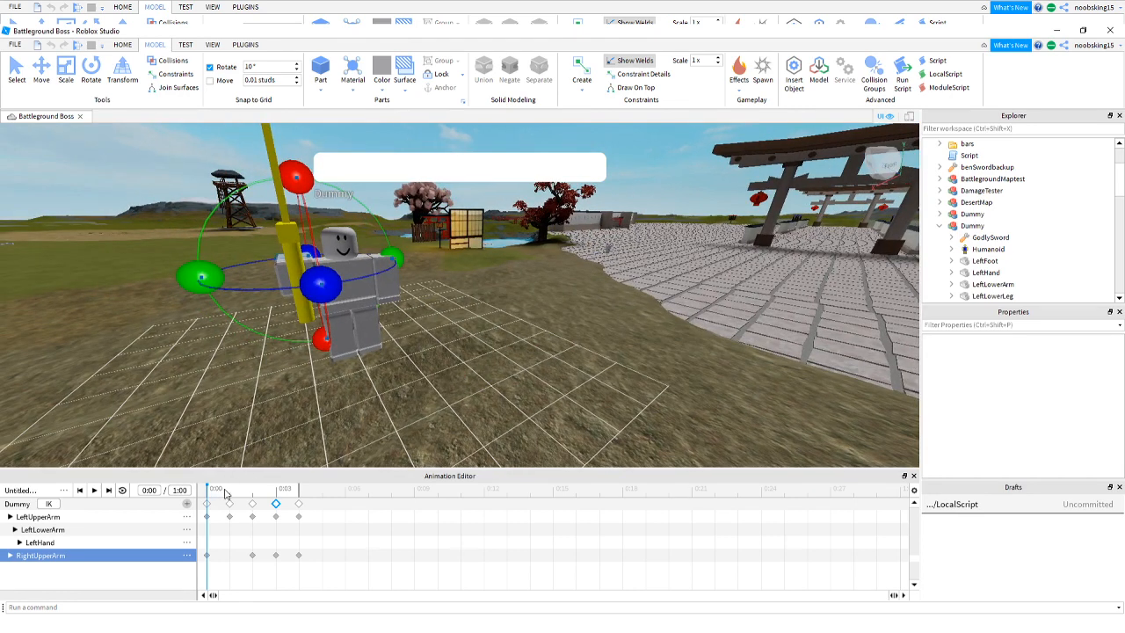
{"action": "left_click_drag", "start_coordinate": [212, 492], "coordinate": [227, 490]}
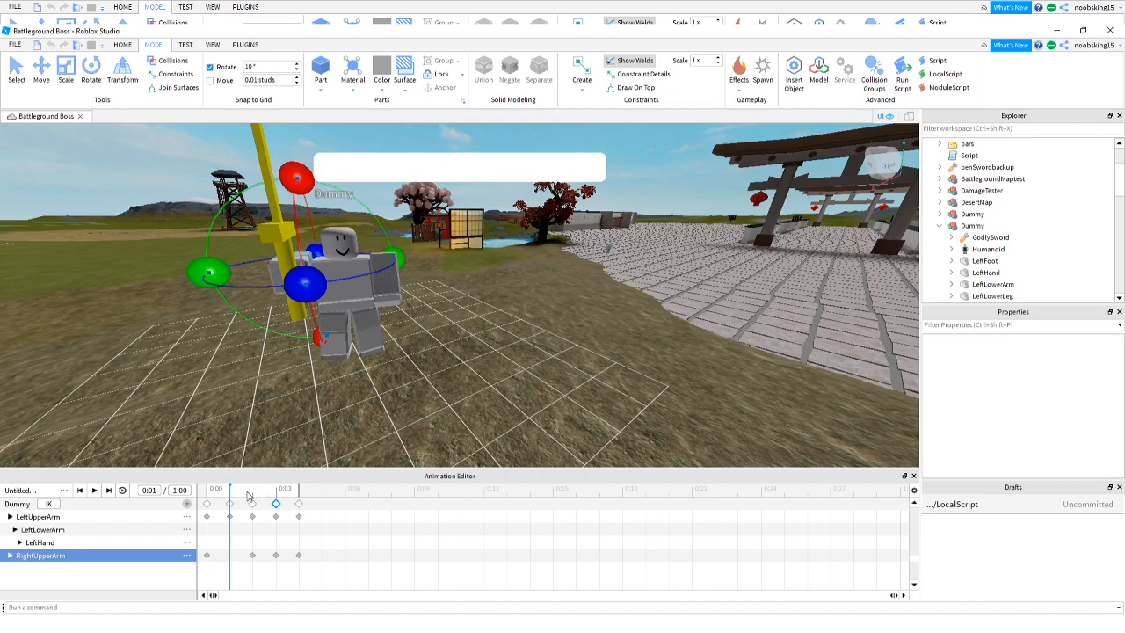
{"action": "left_click_drag", "start_coordinate": [249, 496], "coordinate": [300, 498]}
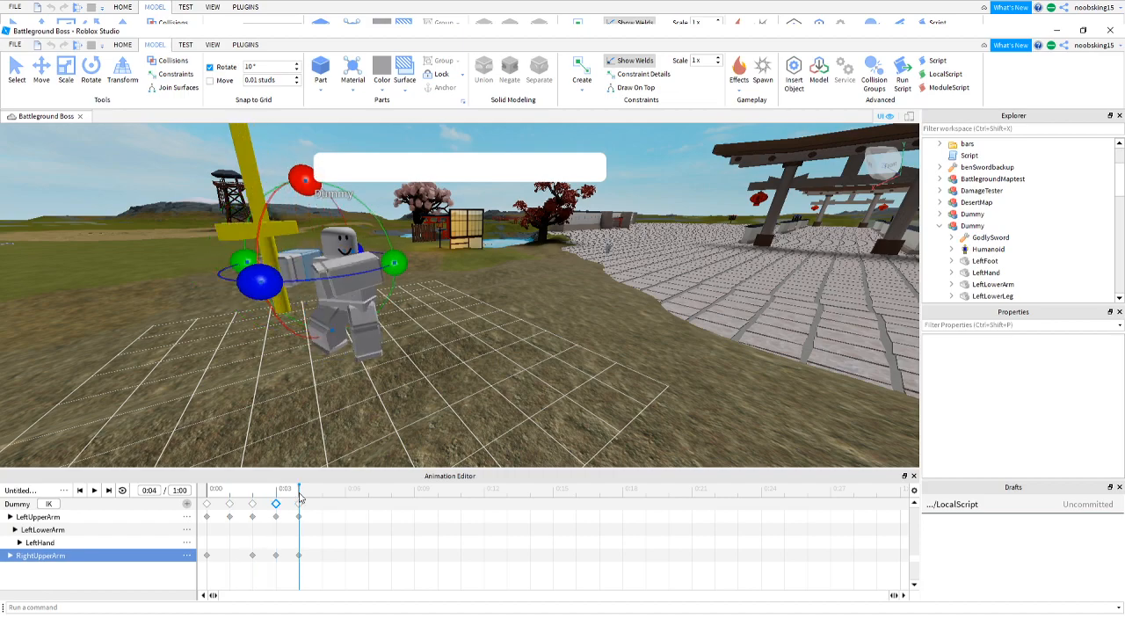
Viewing the Dummy from above, rotate the RightUpperArm further inward at 0:04 so the sword swings across the body.
{"action": "key", "text": "a"}
{"action": "right_click_drag", "start_coordinate": [505, 303], "coordinate": [505, 303]}
{"action": "key", "text": "w"}
{"action": "key", "text": "s"}
{"action": "key", "text": "w"}
{"action": "key", "text": "d"}
{"action": "key", "text": "s"}
{"action": "key", "text": "w"}
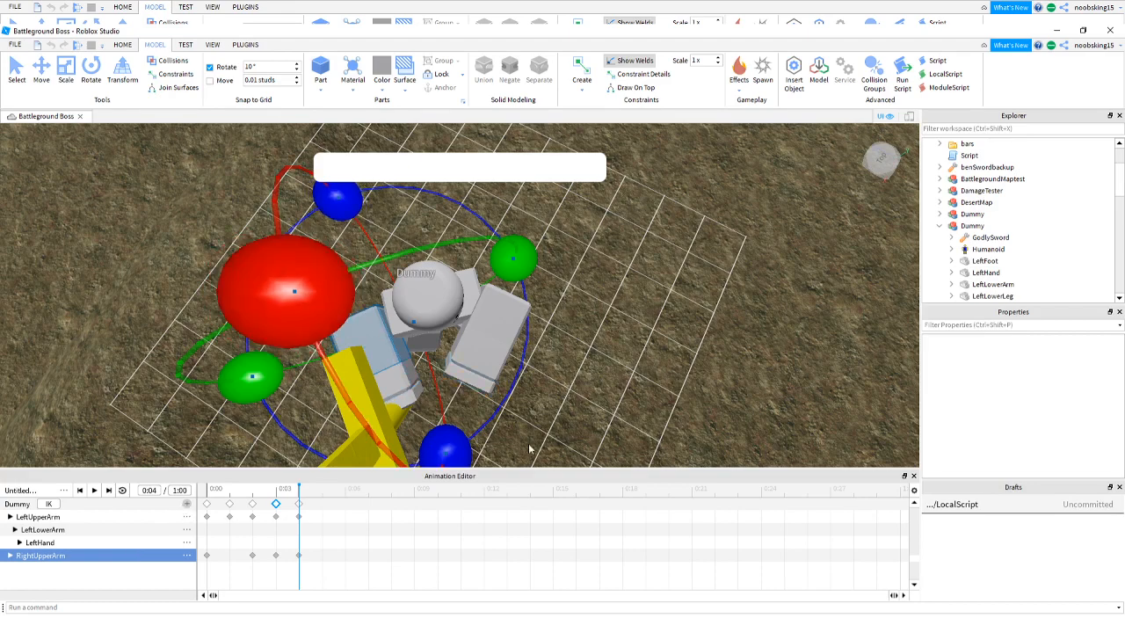
{"action": "left_click_drag", "start_coordinate": [447, 454], "coordinate": [482, 420]}
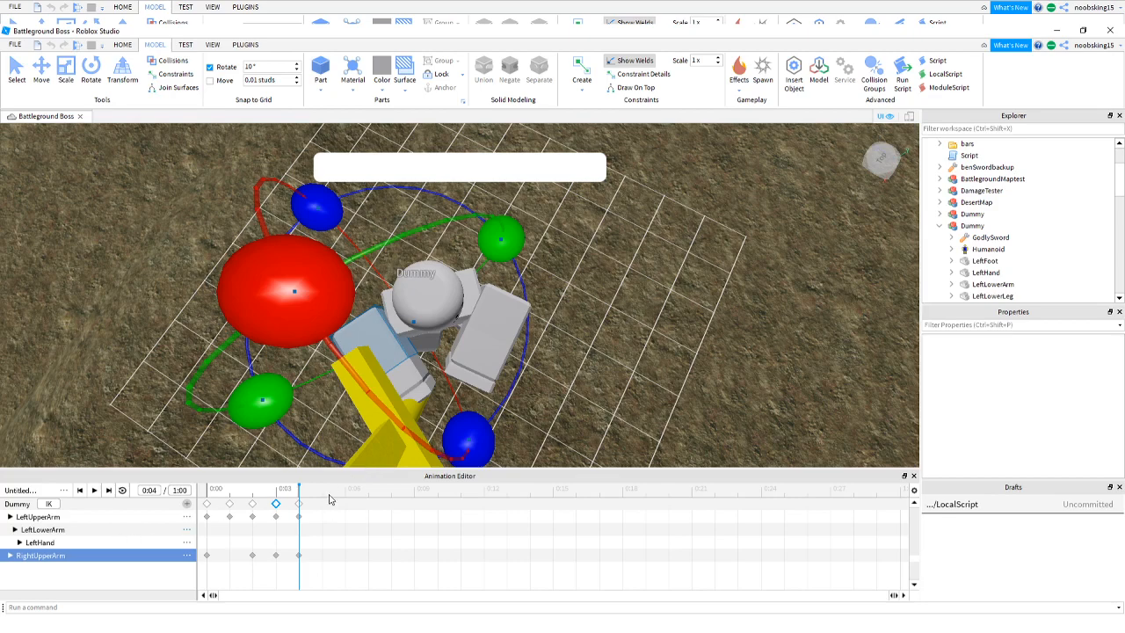
{"action": "left_click", "coordinate": [323, 489]}
{"action": "left_click", "coordinate": [300, 490]}
{"action": "scroll", "coordinate": [63, 554], "scroll_direction": "up", "scroll_amount": 1}
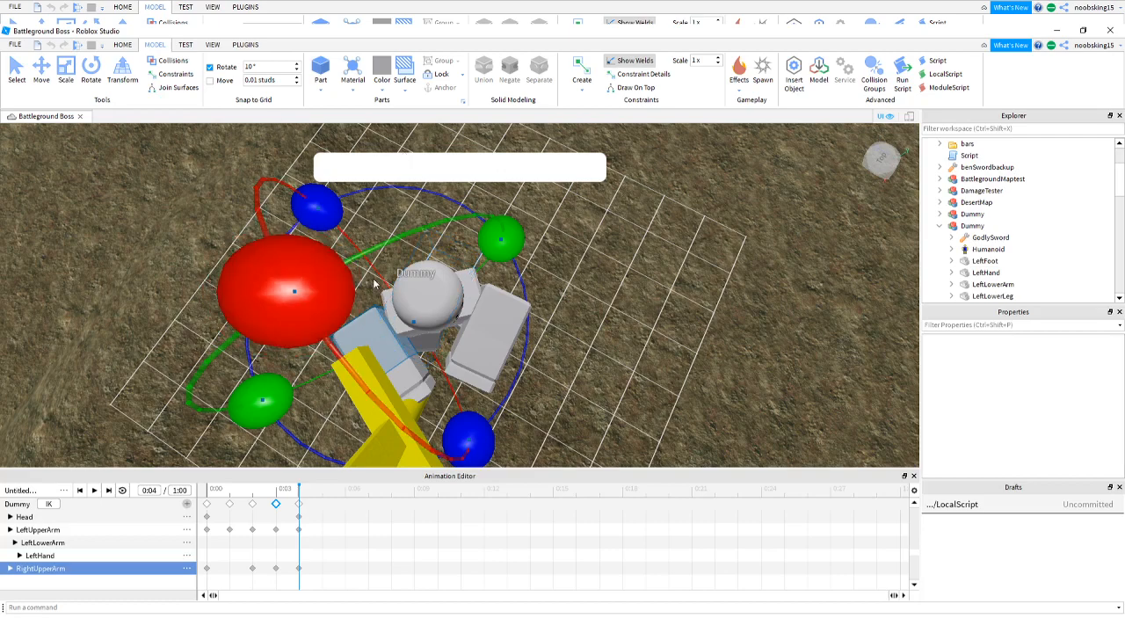
{"action": "left_click_drag", "start_coordinate": [465, 436], "coordinate": [483, 427]}
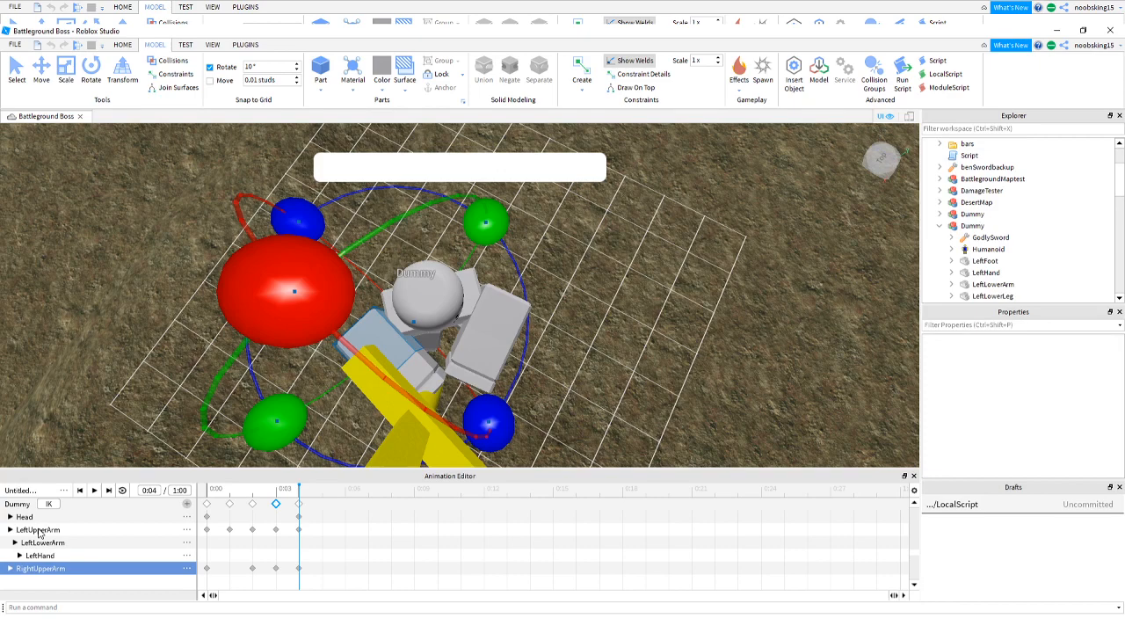
Rotate the LeftUpperArm inward toward the sword at 0:04.
{"action": "right_click_drag", "start_coordinate": [570, 361], "coordinate": [571, 361]}
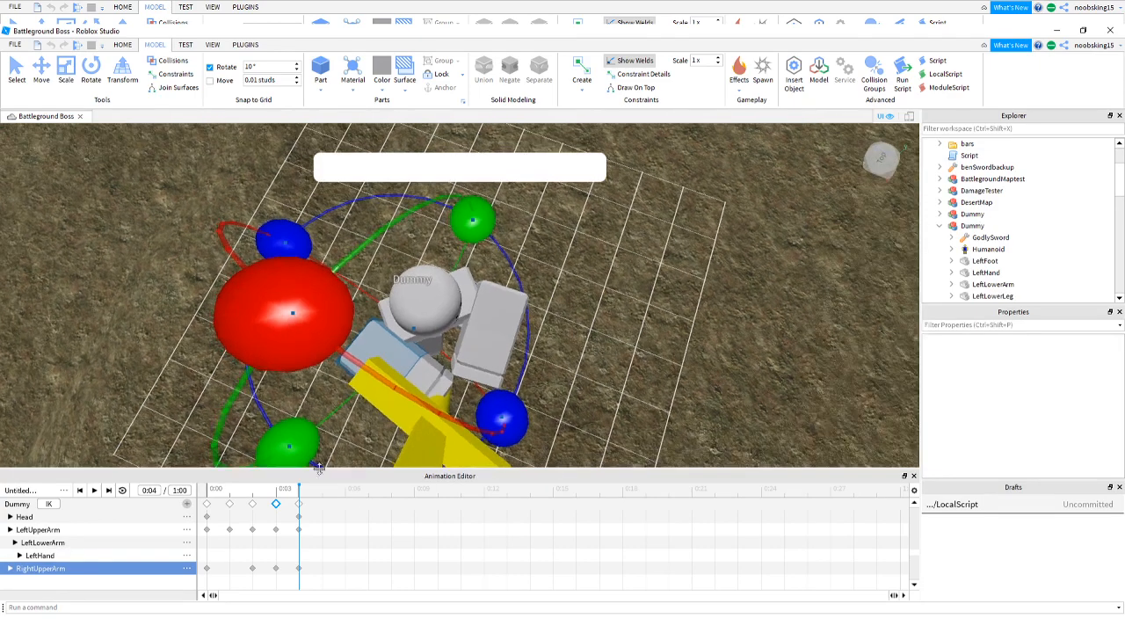
{"action": "left_click", "coordinate": [91, 531]}
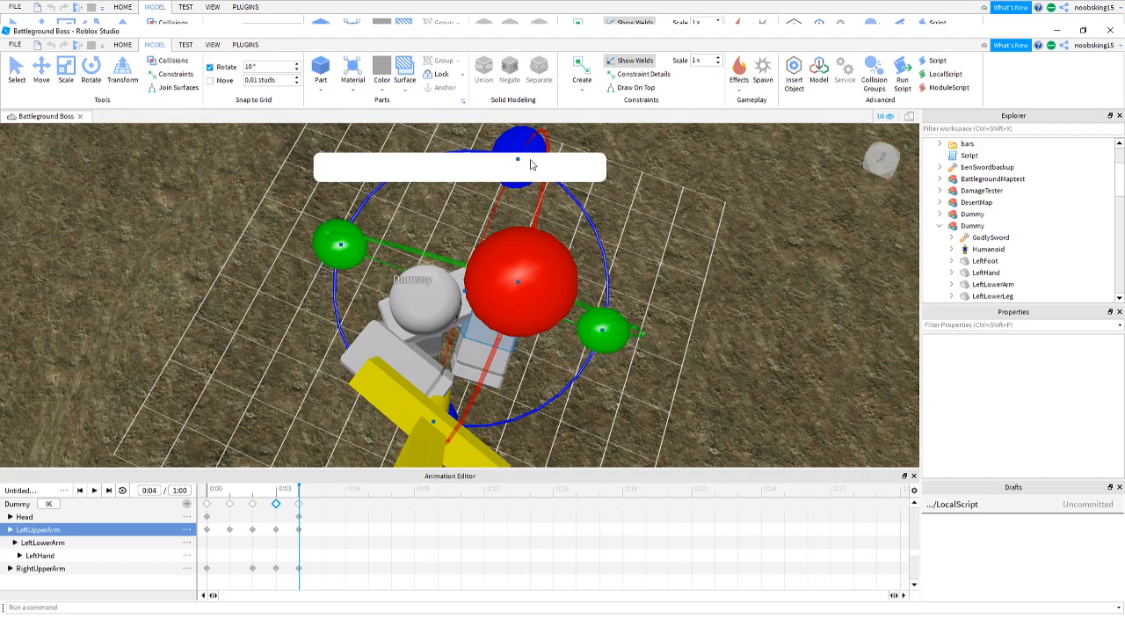
{"action": "left_click_drag", "start_coordinate": [529, 164], "coordinate": [553, 187]}
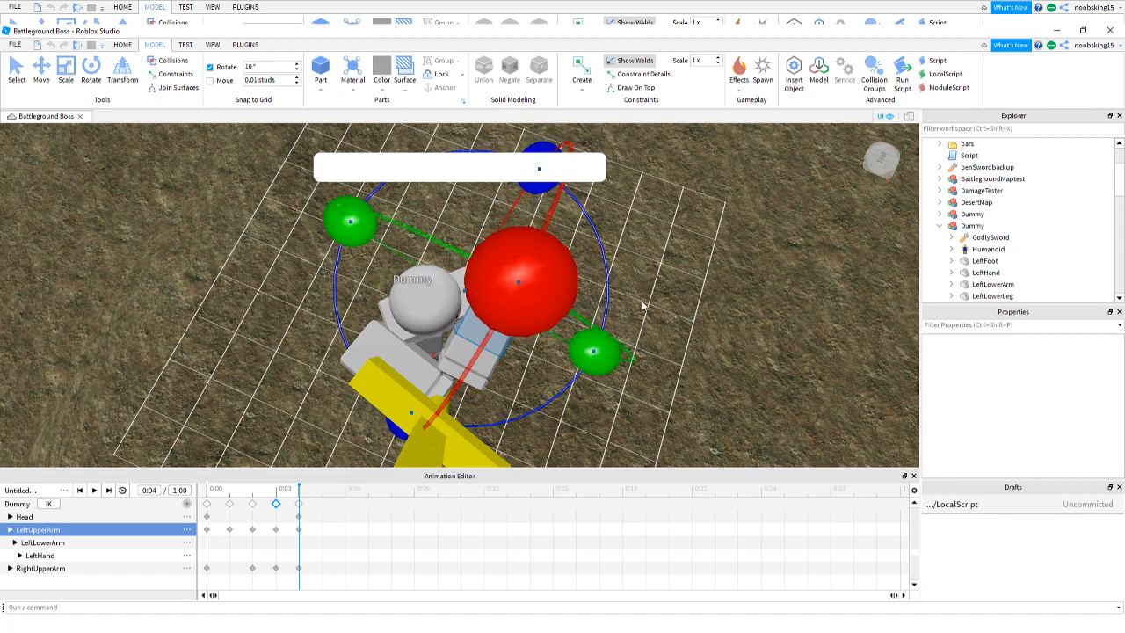
Move the LeftUpperArm slightly inward toward the Dummy's chest at 0:04.
{"action": "right_click_drag", "start_coordinate": [699, 311], "coordinate": [699, 310]}
{"action": "scroll", "coordinate": [701, 316], "scroll_direction": "up", "scroll_amount": 2}
{"action": "scroll", "coordinate": [701, 316], "scroll_direction": "down", "scroll_amount": 1}
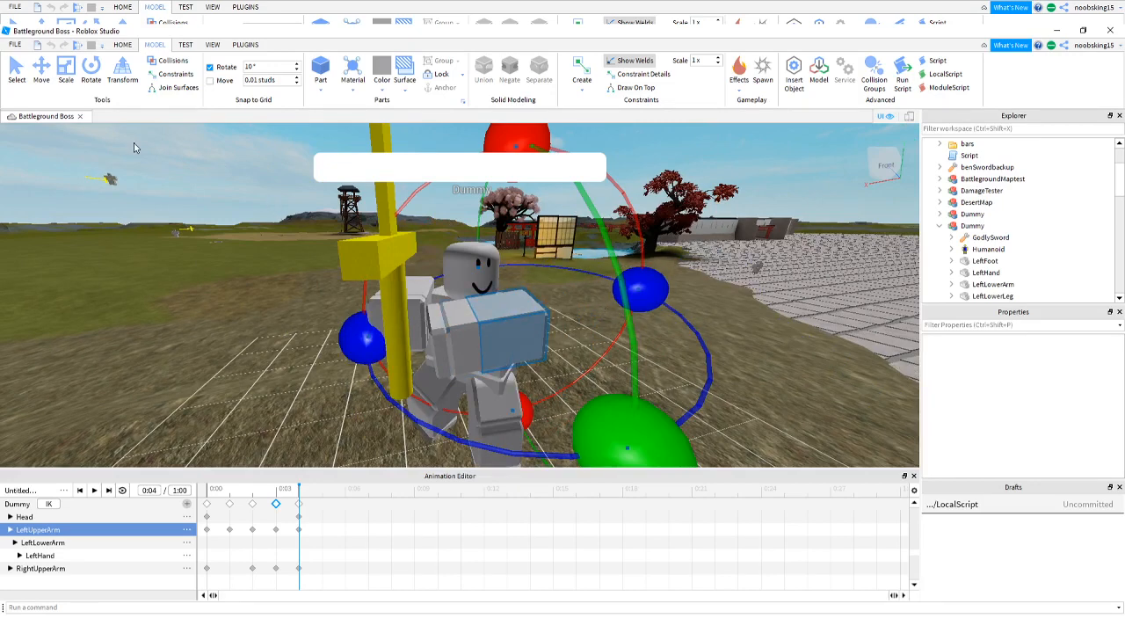
{"action": "left_click", "coordinate": [42, 70]}
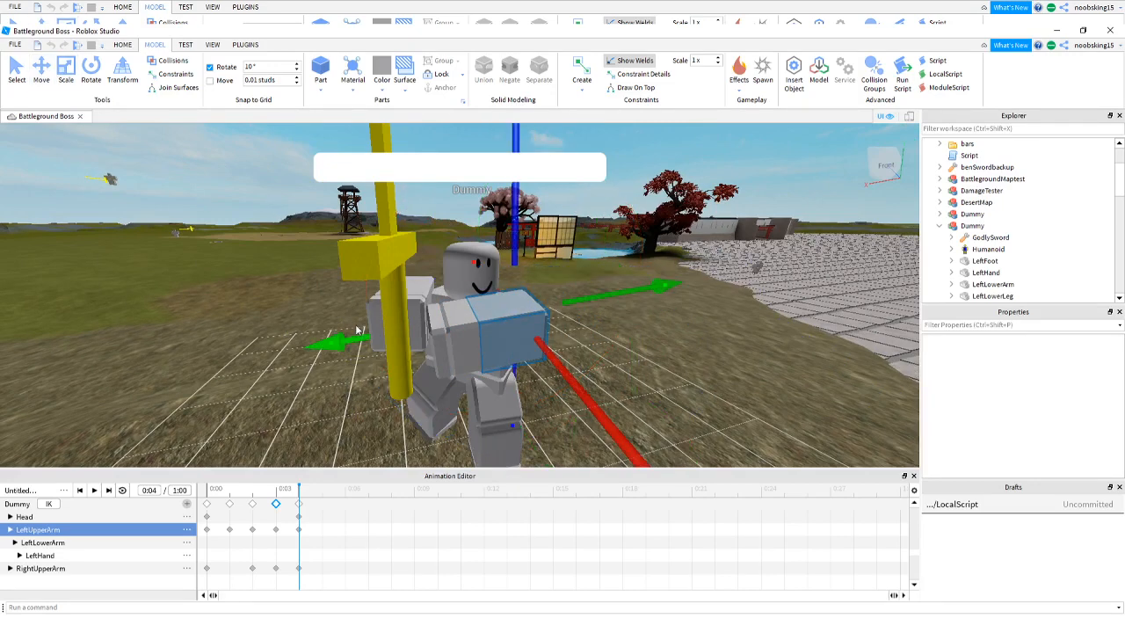
{"action": "left_click_drag", "start_coordinate": [343, 345], "coordinate": [329, 341]}
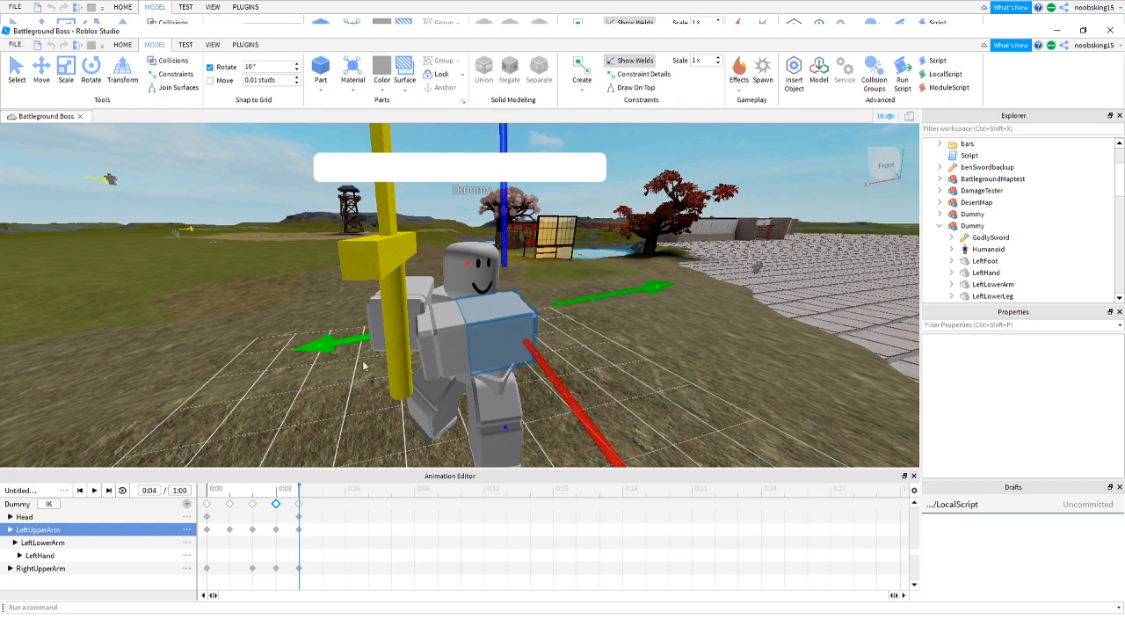
Move the LeftHand slightly toward the sword's handle at 0:04.
{"action": "scroll", "coordinate": [595, 341], "scroll_direction": "up", "scroll_amount": 3}
{"action": "scroll", "coordinate": [580, 343], "scroll_direction": "down", "scroll_amount": 3}
{"action": "scroll", "coordinate": [580, 348], "scroll_direction": "up", "scroll_amount": 3}
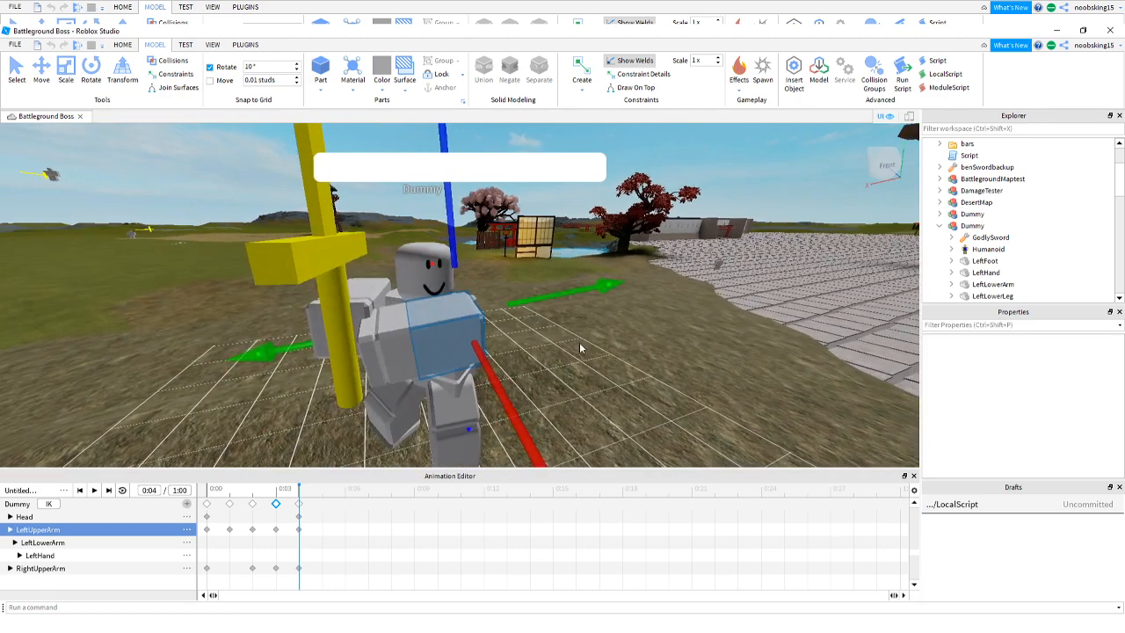
{"action": "scroll", "coordinate": [580, 348], "scroll_direction": "down", "scroll_amount": 3}
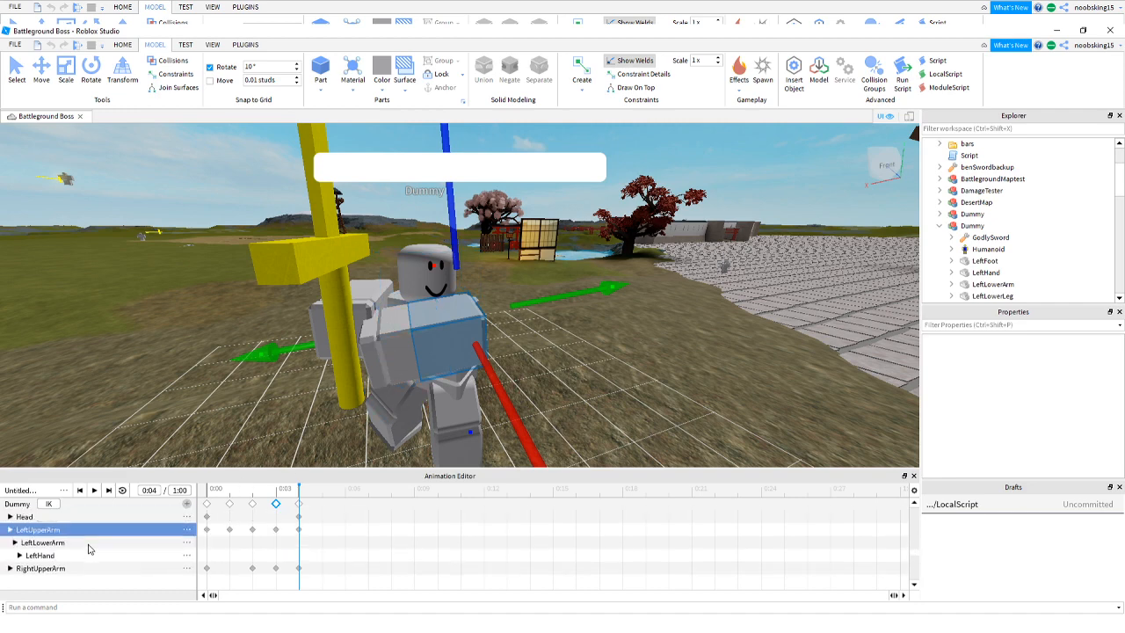
{"action": "scroll", "coordinate": [92, 553], "scroll_direction": "down", "scroll_amount": 3}
{"action": "scroll", "coordinate": [88, 548], "scroll_direction": "up", "scroll_amount": 1}
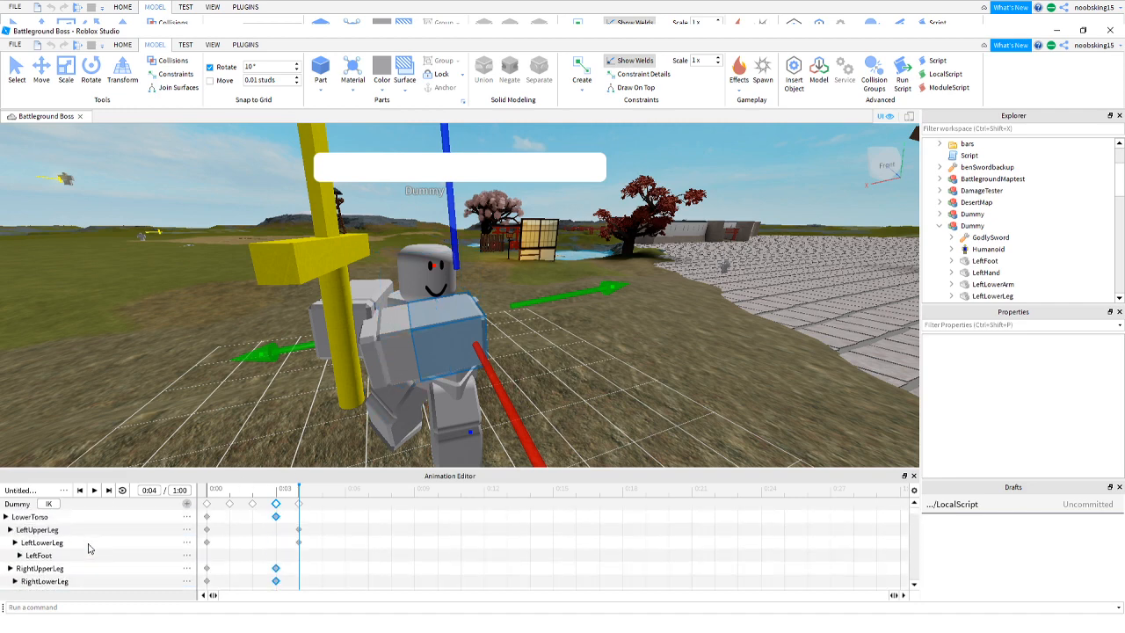
{"action": "scroll", "coordinate": [91, 562], "scroll_direction": "down", "scroll_amount": 4}
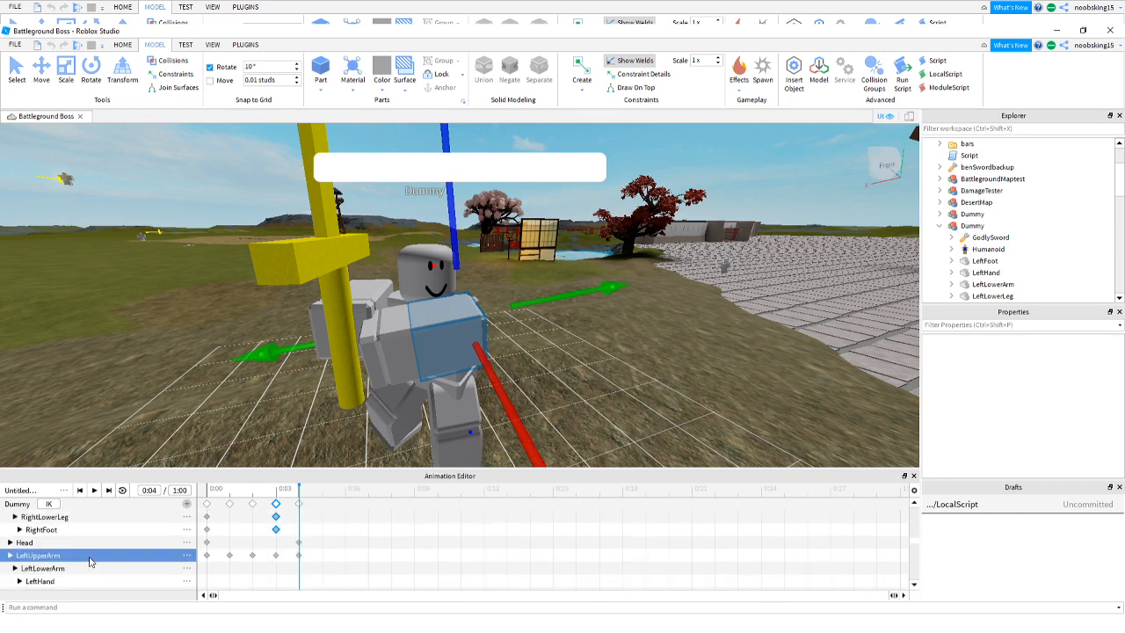
{"action": "left_click", "coordinate": [92, 567]}
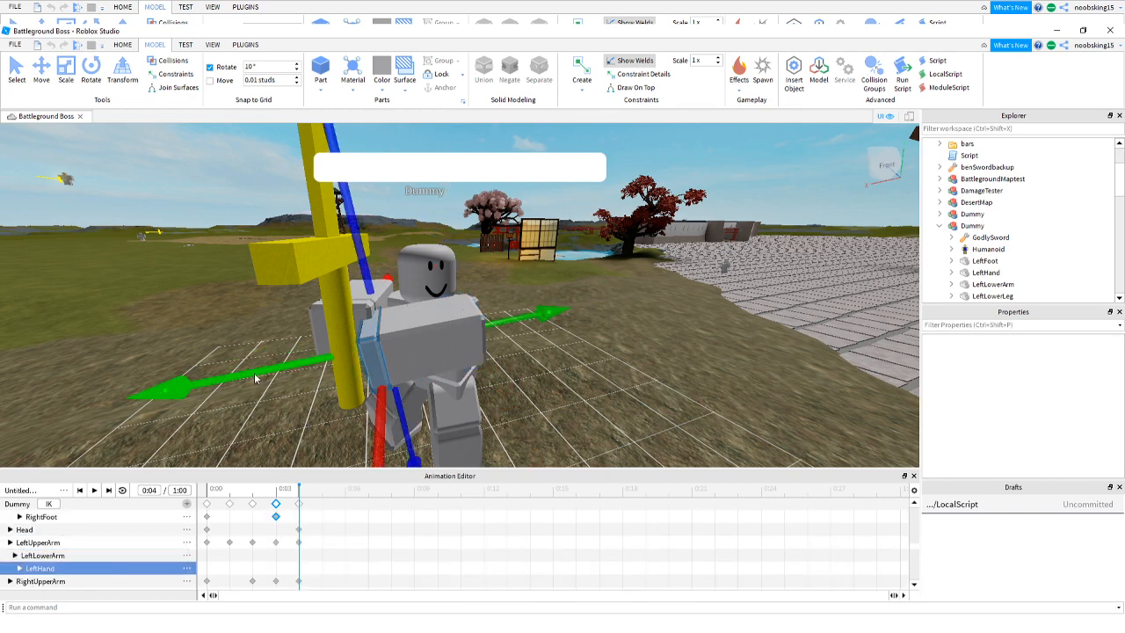
{"action": "left_click_drag", "start_coordinate": [253, 379], "coordinate": [249, 372]}
{"action": "scroll", "coordinate": [643, 338], "scroll_direction": "down", "scroll_amount": 3}
{"action": "right_click_drag", "start_coordinate": [643, 338], "coordinate": [643, 338]}
{"action": "scroll", "coordinate": [643, 339], "scroll_direction": "up", "scroll_amount": 1}
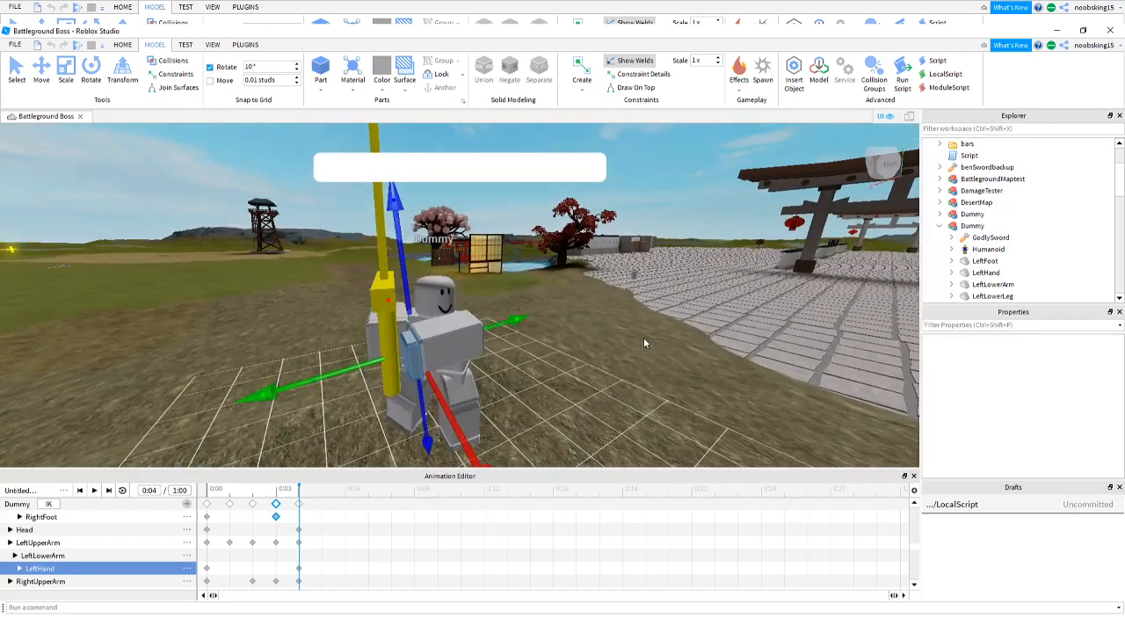
Rotate the LeftLowerArm slightly toward the sword at 0:04, and deselect it.
{"action": "left_click", "coordinate": [57, 557]}
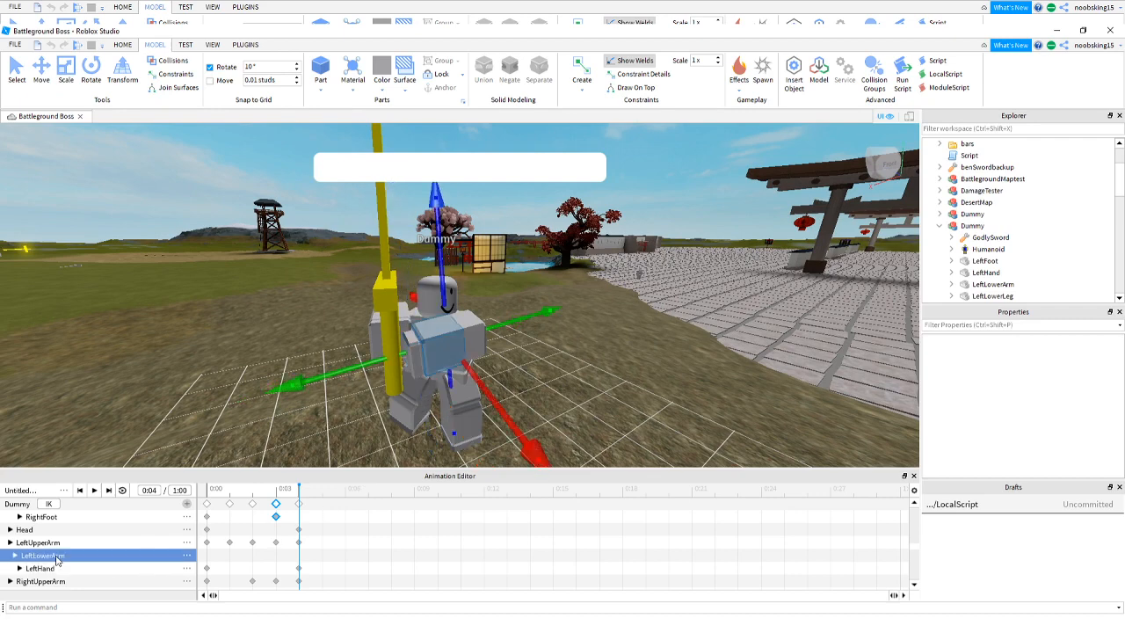
{"action": "left_click", "coordinate": [90, 70]}
{"action": "left_click_drag", "start_coordinate": [334, 377], "coordinate": [330, 378]}
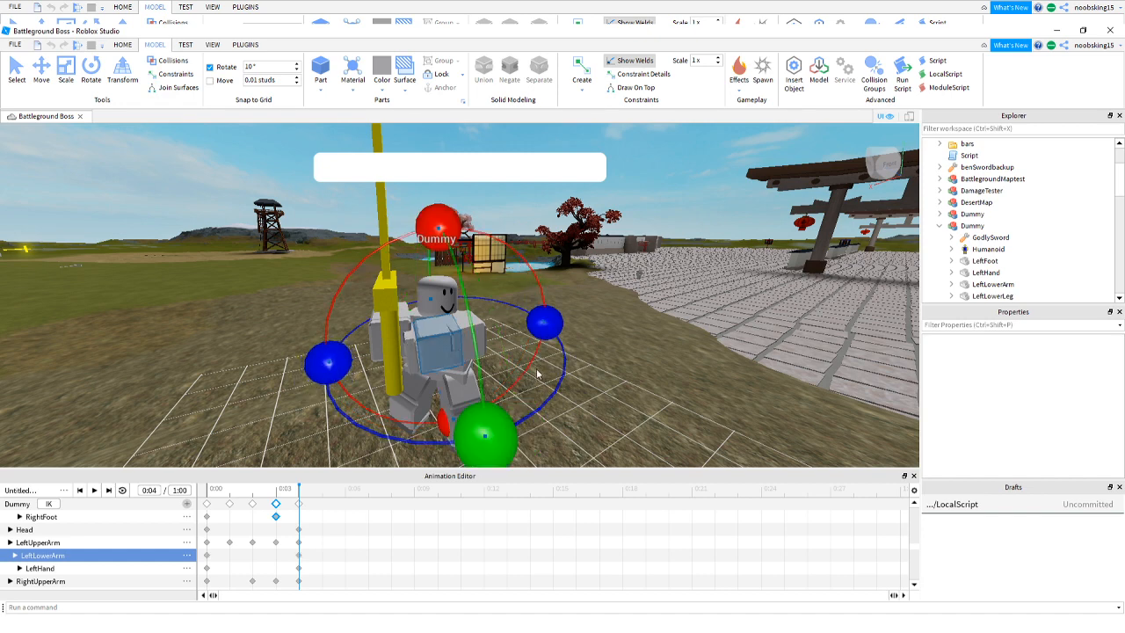
{"action": "right_click_drag", "start_coordinate": [605, 330], "coordinate": [604, 327]}
{"action": "left_click", "coordinate": [603, 326]}
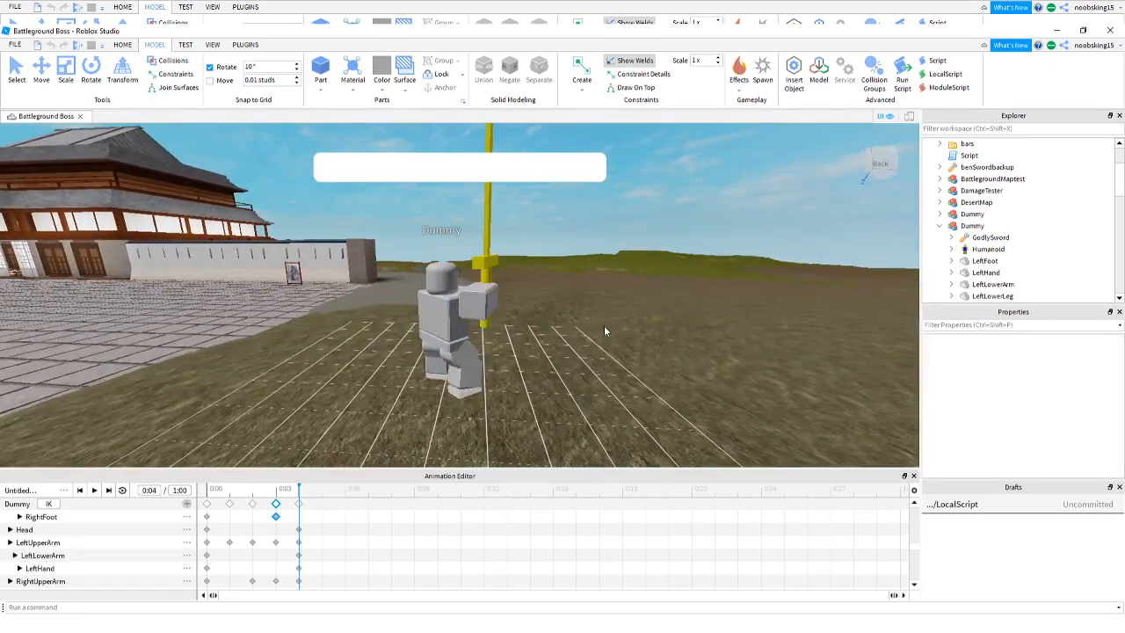
Play the animation and scrub it from 0:00 to 0:04, examining the full sword swing from behind and in front.
{"action": "left_click", "coordinate": [95, 491]}
{"action": "left_click", "coordinate": [215, 492]}
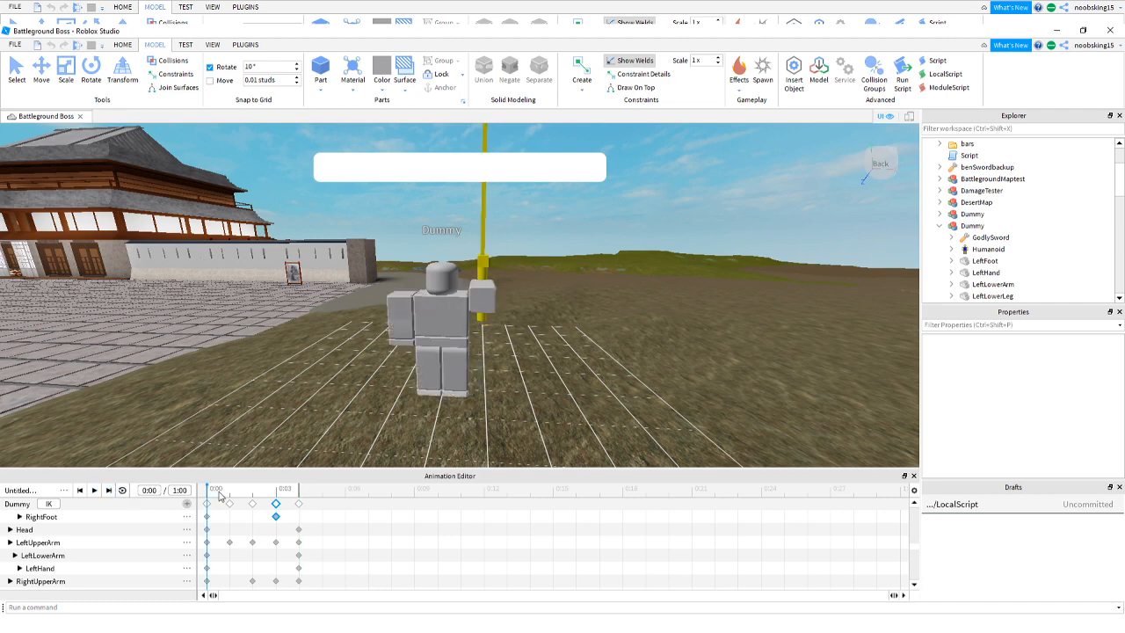
{"action": "mouse_move", "coordinate": [220, 492]}
{"action": "left_mouse_down"}
{"action": "mouse_move", "coordinate": [298, 499]}
{"action": "mouse_move", "coordinate": [209, 501]}
{"action": "mouse_move", "coordinate": [301, 493]}
{"action": "mouse_move", "coordinate": [210, 499]}
{"action": "left_mouse_up"}
{"action": "right_click_drag", "start_coordinate": [600, 307], "coordinate": [601, 313]}
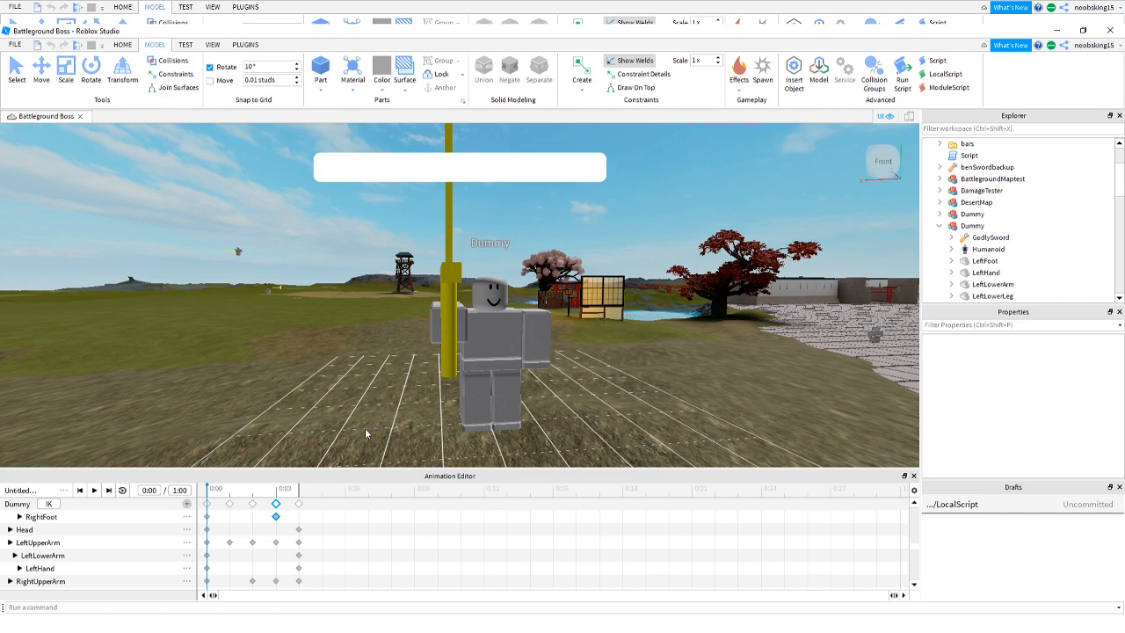
{"action": "left_click_drag", "start_coordinate": [210, 495], "coordinate": [303, 503]}
{"action": "right_click_drag", "start_coordinate": [589, 370], "coordinate": [599, 365]}
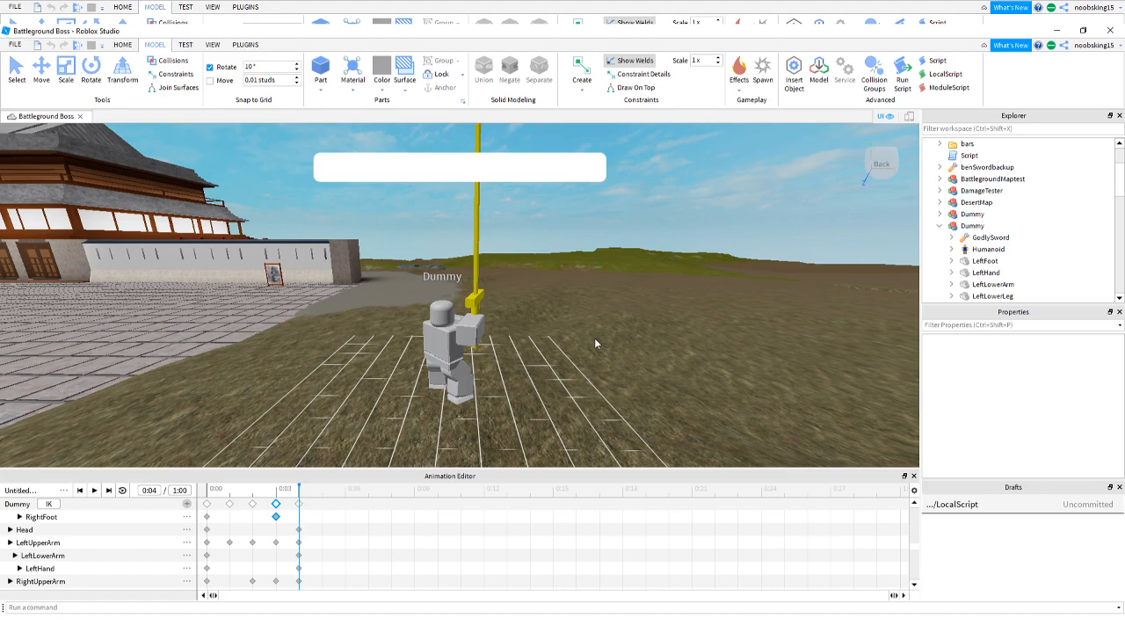
{"action": "key", "text": "w"}
{"action": "key", "text": "d"}
{"action": "right_click_drag", "start_coordinate": [625, 349], "coordinate": [619, 360]}
{"action": "key", "text": "w"}
{"action": "key", "text": "s"}
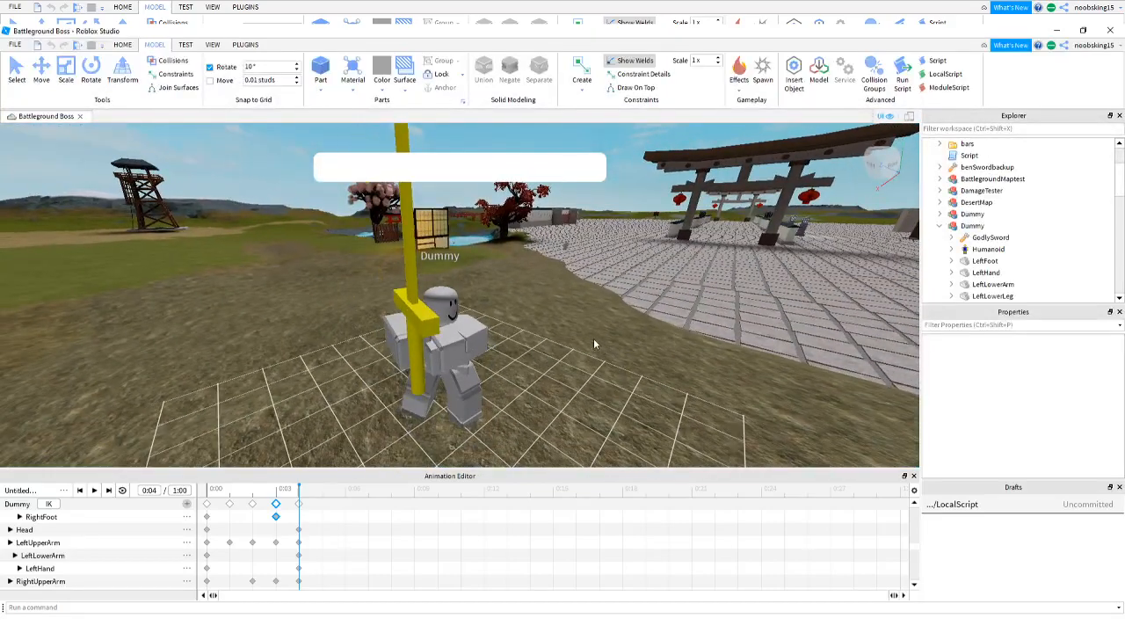
Add tracks for the UpperTorso, RightLowerArm and RightHand to the Dummy's animation.
{"action": "key", "text": "a"}
{"action": "key", "text": "w"}
{"action": "key", "text": "d"}
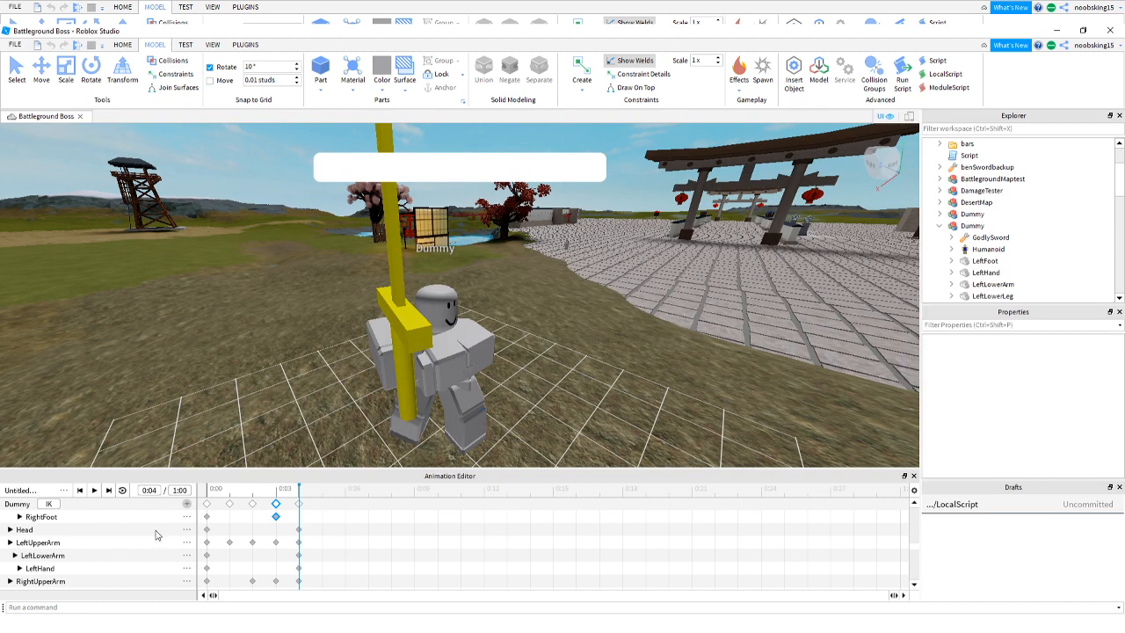
{"action": "left_click", "coordinate": [186, 503]}
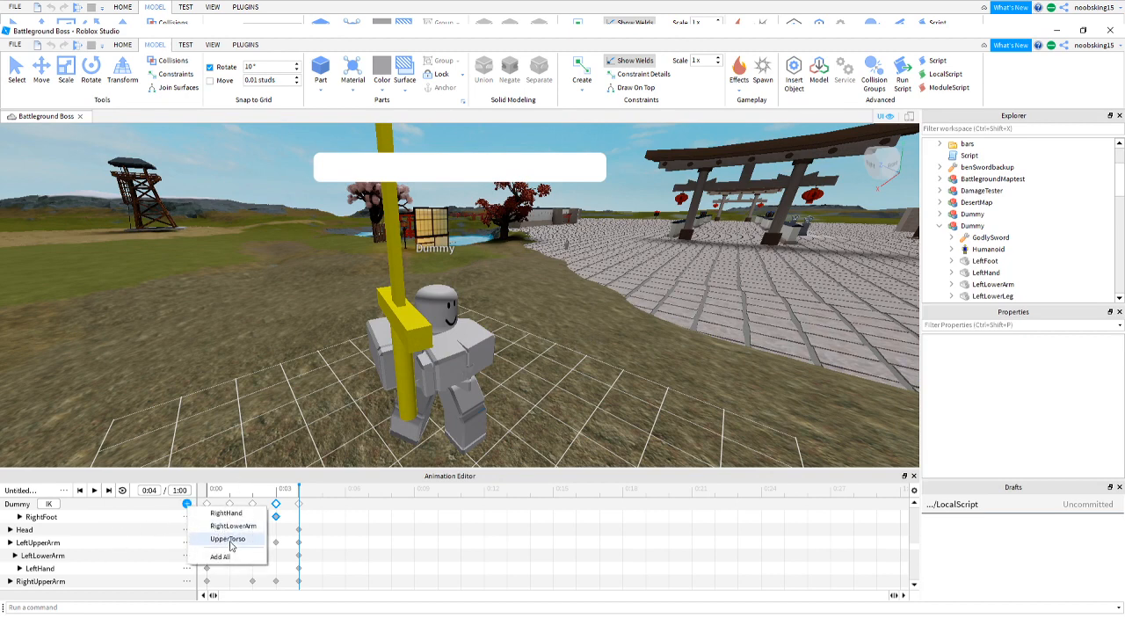
{"action": "left_click", "coordinate": [229, 539]}
{"action": "left_click", "coordinate": [186, 504]}
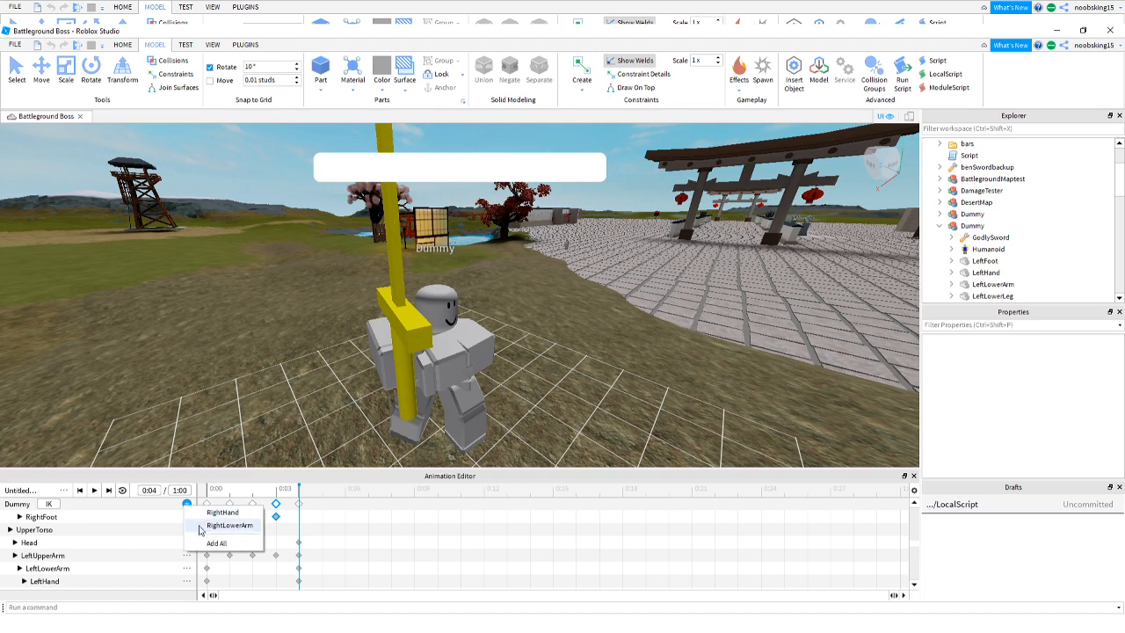
{"action": "left_click", "coordinate": [221, 526]}
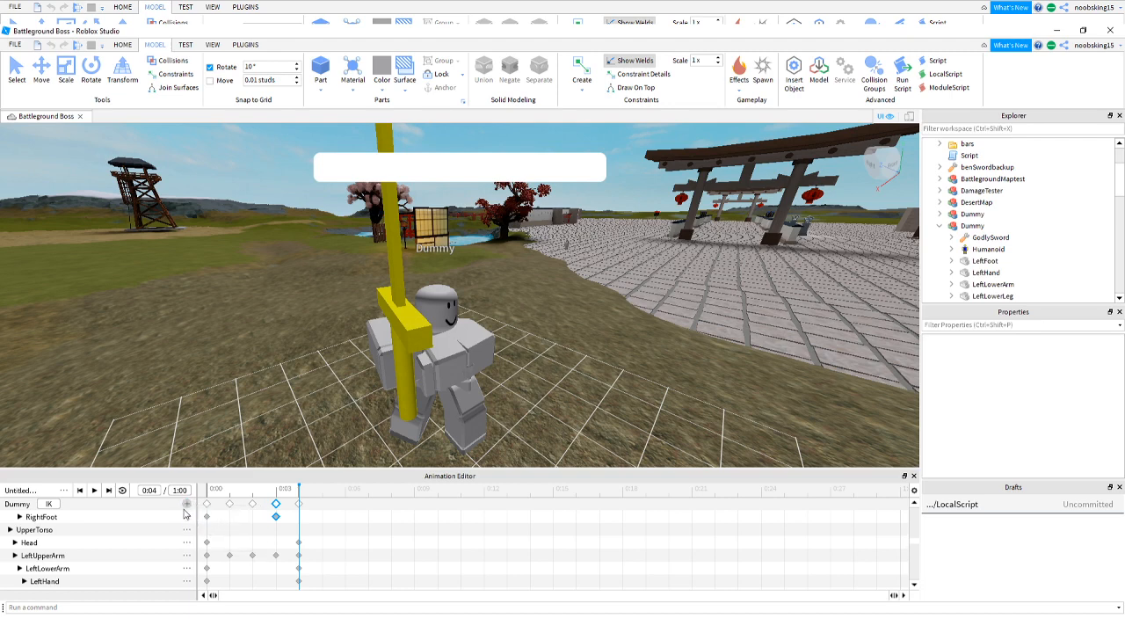
{"action": "left_click", "coordinate": [187, 505]}
{"action": "left_click", "coordinate": [195, 515]}
Turn the UpperTorso toward the Dummy's right at 0:05.
{"action": "left_click", "coordinate": [318, 504]}
{"action": "scroll", "coordinate": [96, 551], "scroll_direction": "down", "scroll_amount": 5}
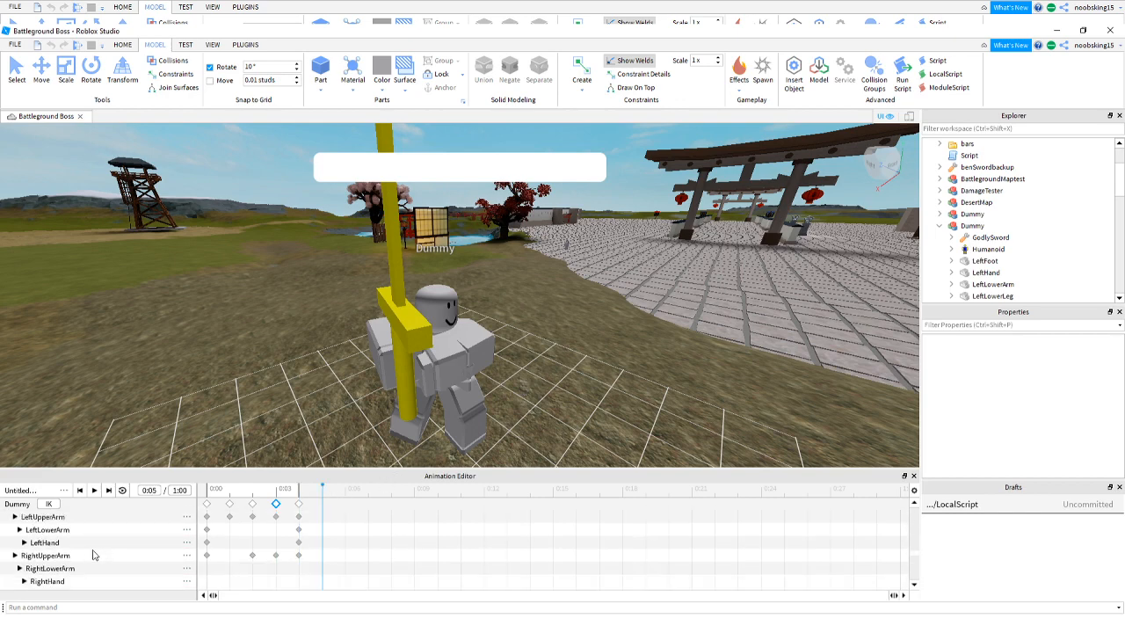
{"action": "scroll", "coordinate": [88, 551], "scroll_direction": "up", "scroll_amount": 5}
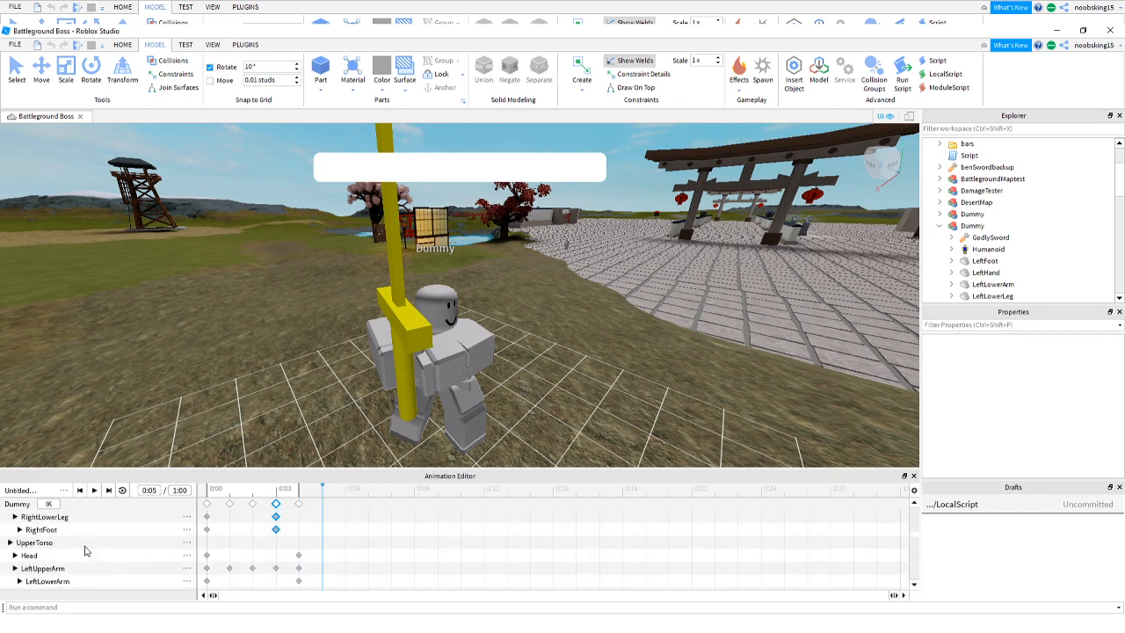
{"action": "scroll", "coordinate": [85, 547], "scroll_direction": "up", "scroll_amount": 4}
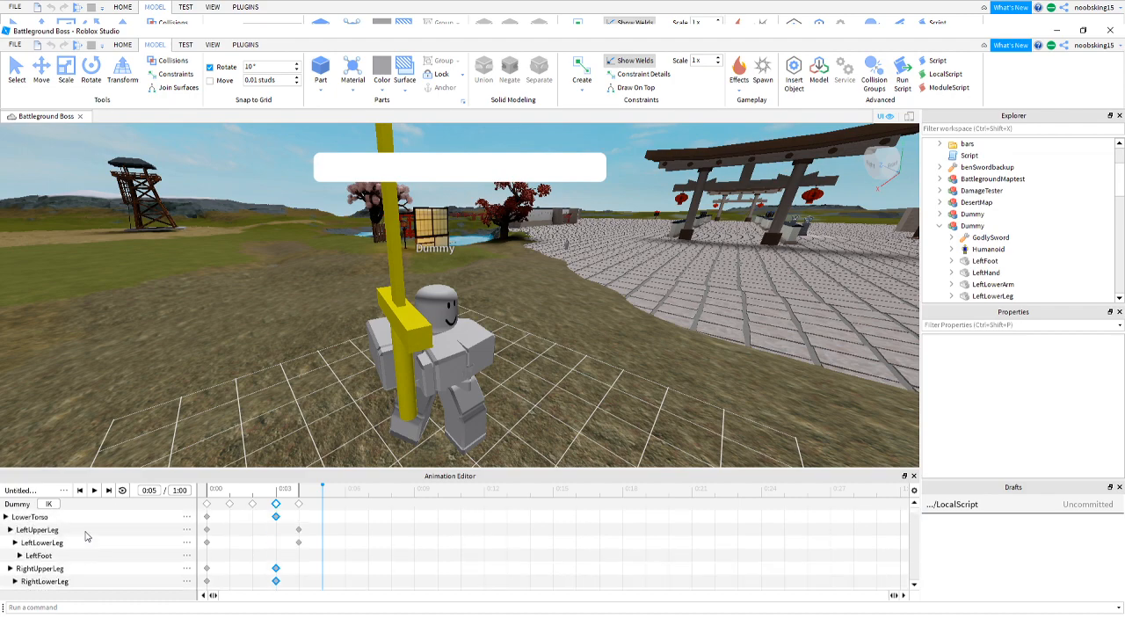
{"action": "scroll", "coordinate": [85, 538], "scroll_direction": "down", "scroll_amount": 1}
{"action": "scroll", "coordinate": [85, 537], "scroll_direction": "down", "scroll_amount": 2}
{"action": "left_click", "coordinate": [70, 568]}
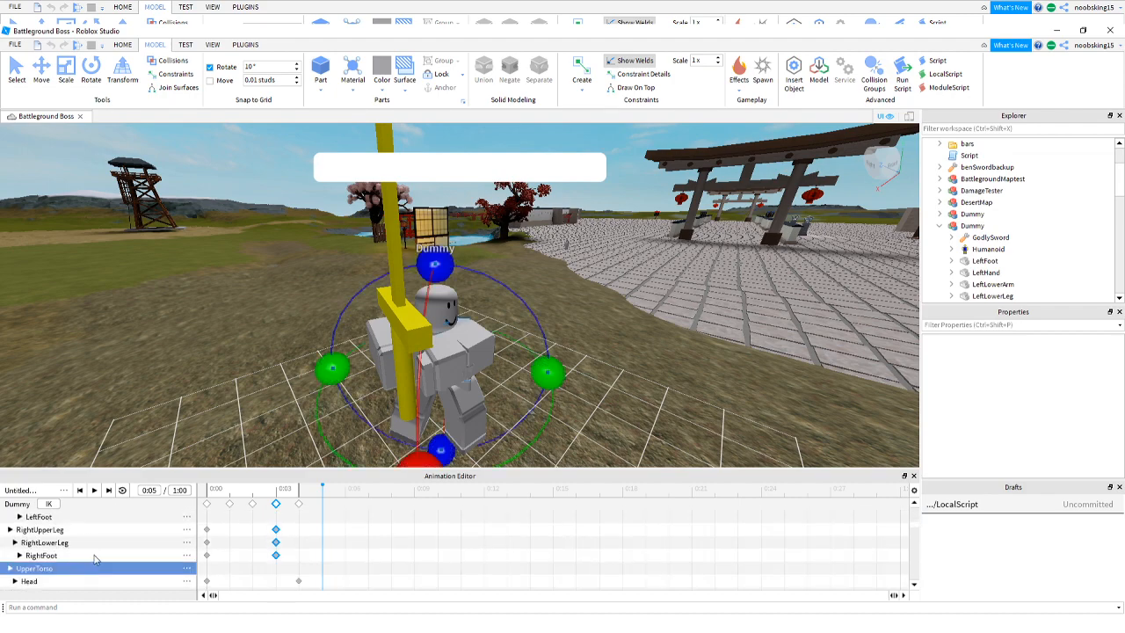
{"action": "right_click_drag", "start_coordinate": [603, 387], "coordinate": [603, 384]}
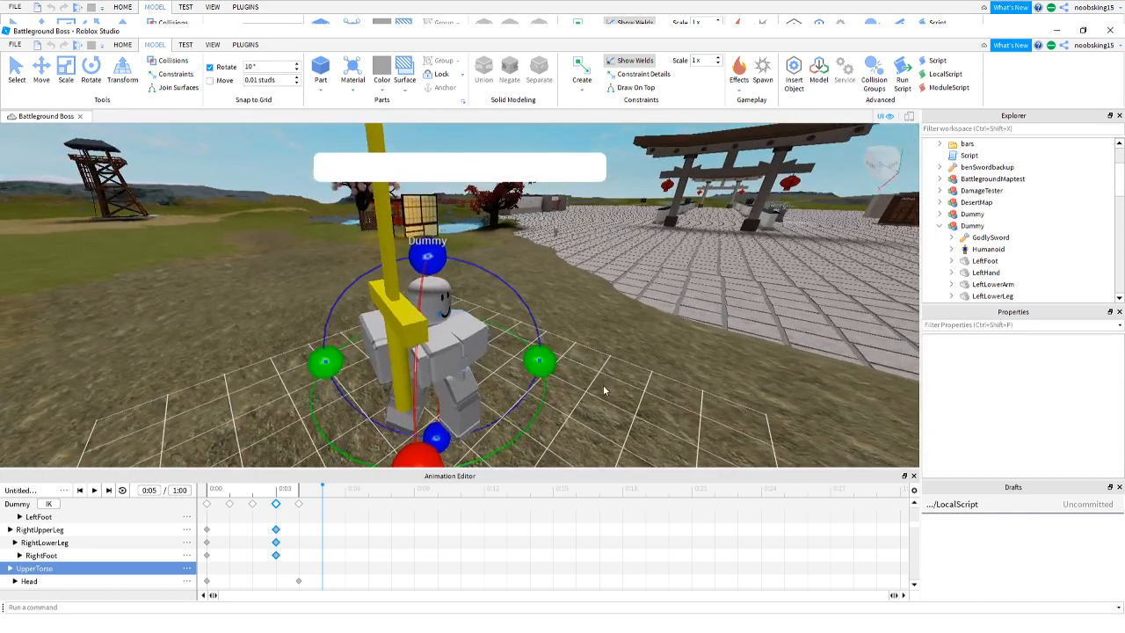
{"action": "left_click_drag", "start_coordinate": [542, 370], "coordinate": [531, 396]}
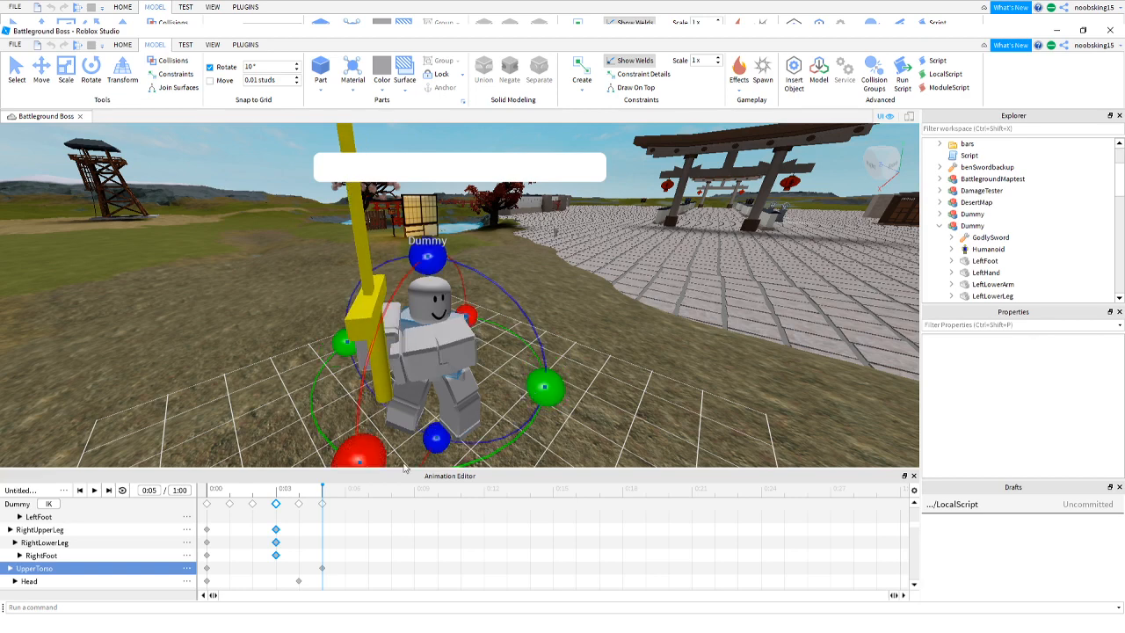
Rotate the RightUpperArm at 0:06 so that the sword tips forward.
{"action": "left_click", "coordinate": [345, 490]}
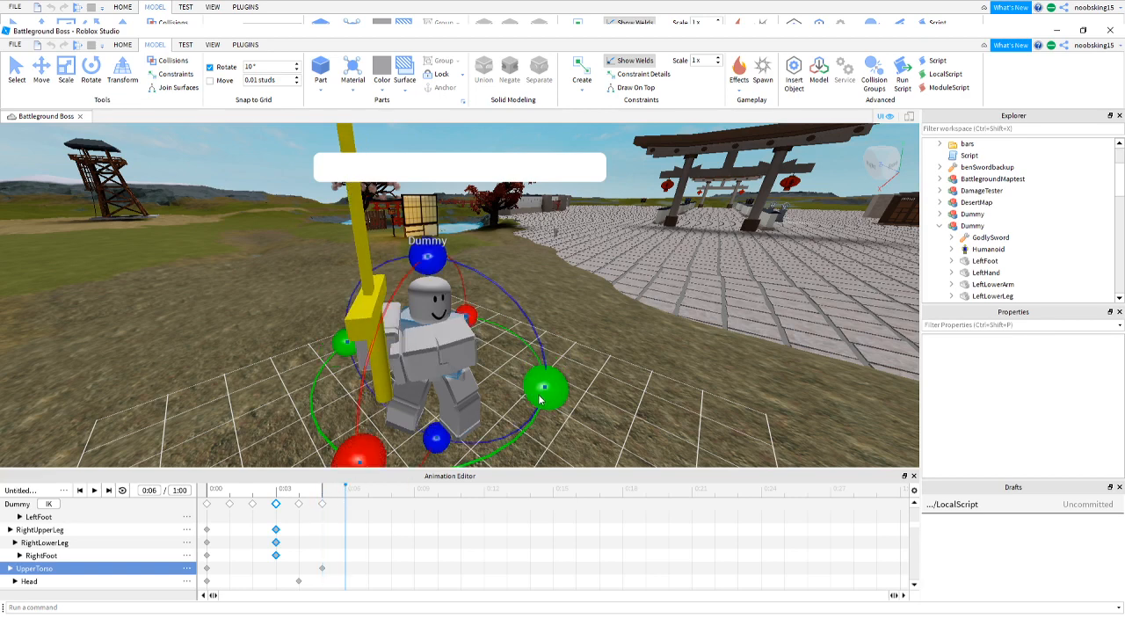
{"action": "right_click_drag", "start_coordinate": [539, 282], "coordinate": [540, 286]}
{"action": "key", "text": "a"}
{"action": "scroll", "coordinate": [539, 286], "scroll_direction": "down", "scroll_amount": 1}
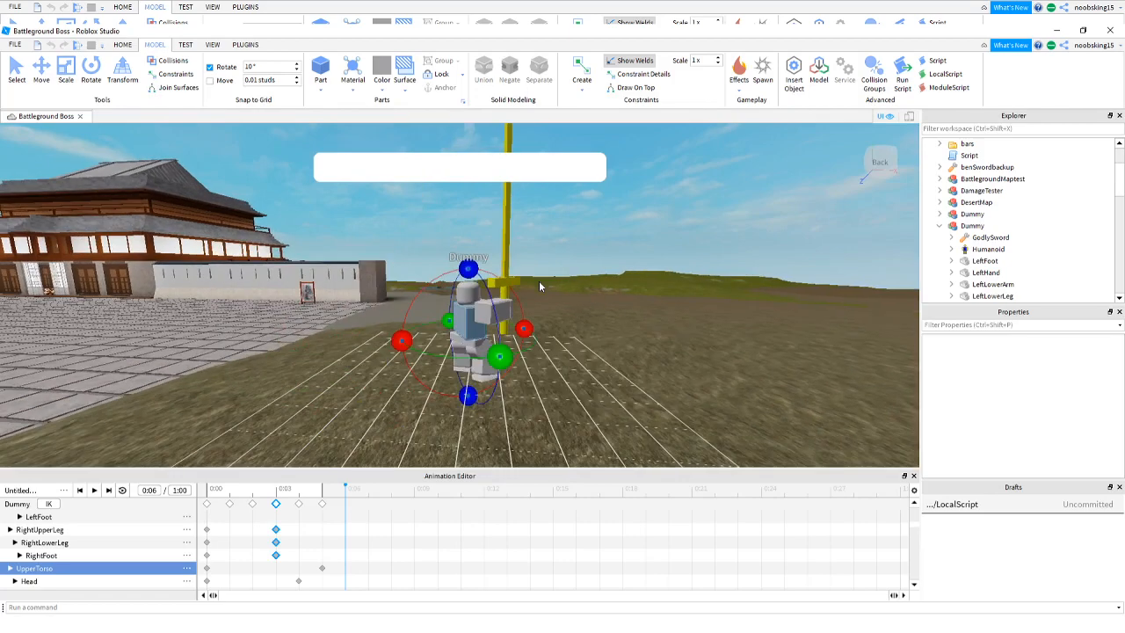
{"action": "scroll", "coordinate": [540, 286], "scroll_direction": "up", "scroll_amount": 1}
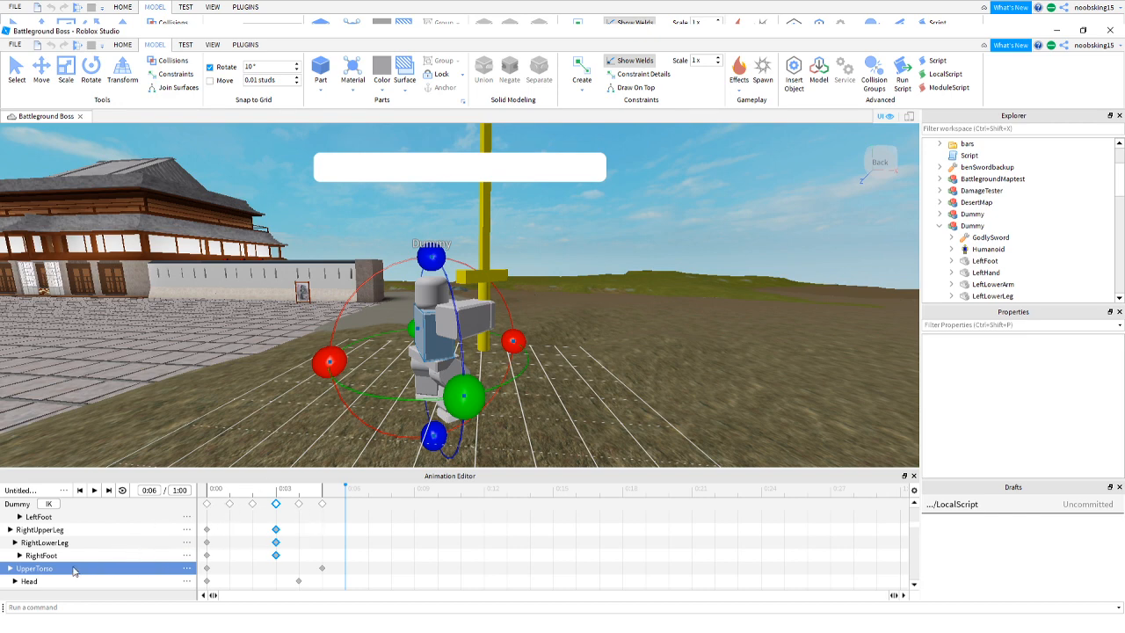
{"action": "scroll", "coordinate": [70, 555], "scroll_direction": "down", "scroll_amount": 1}
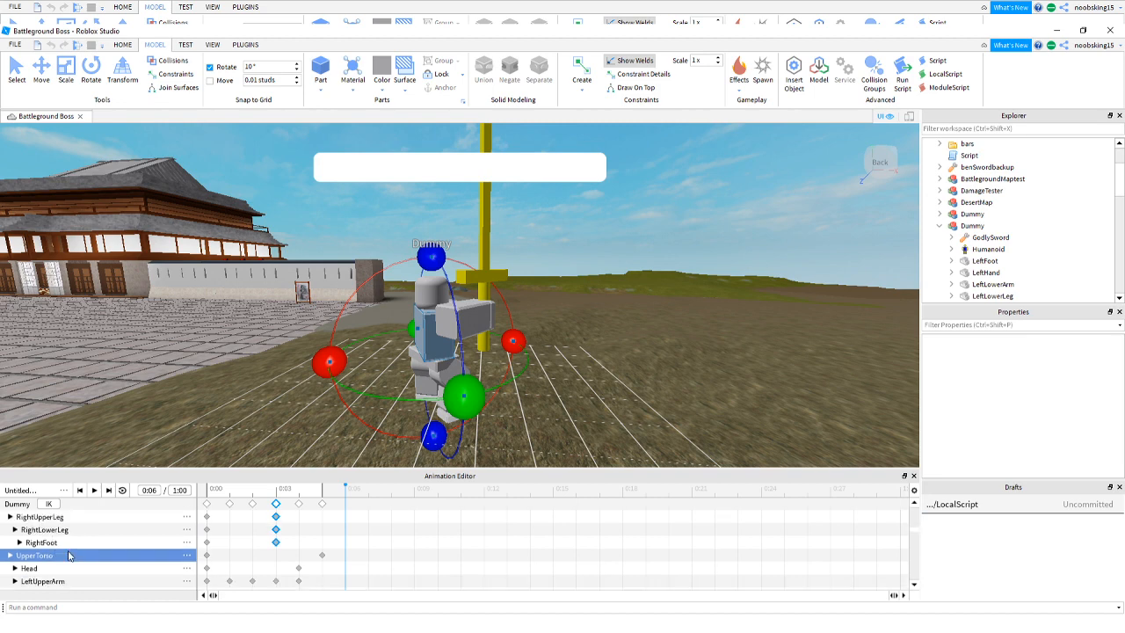
{"action": "scroll", "coordinate": [74, 554], "scroll_direction": "down", "scroll_amount": 5}
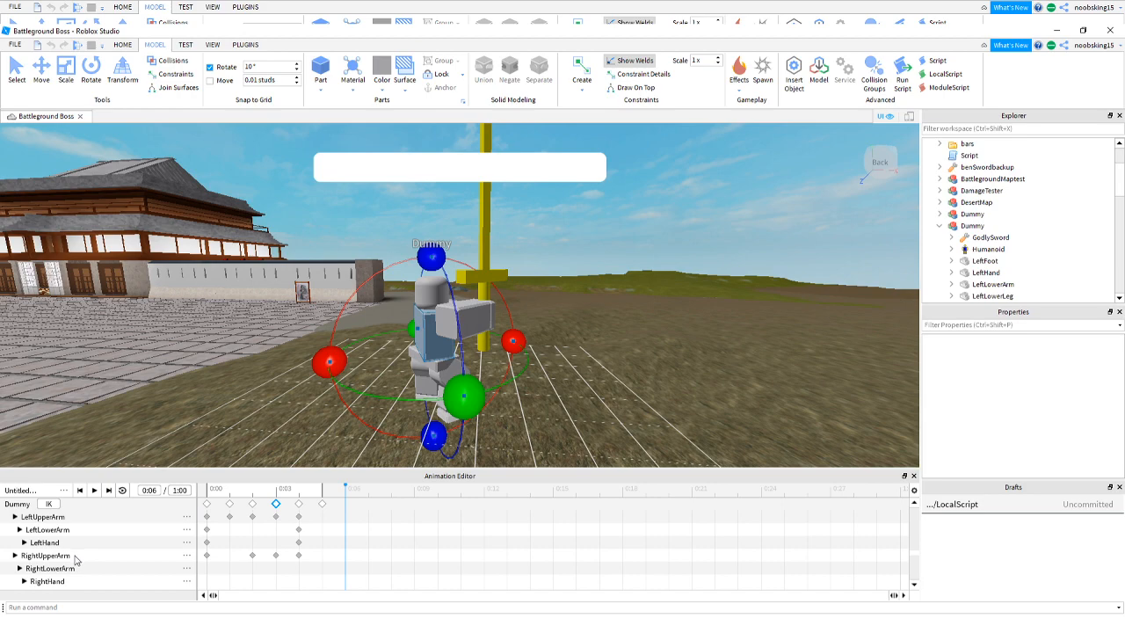
{"action": "left_click", "coordinate": [75, 555]}
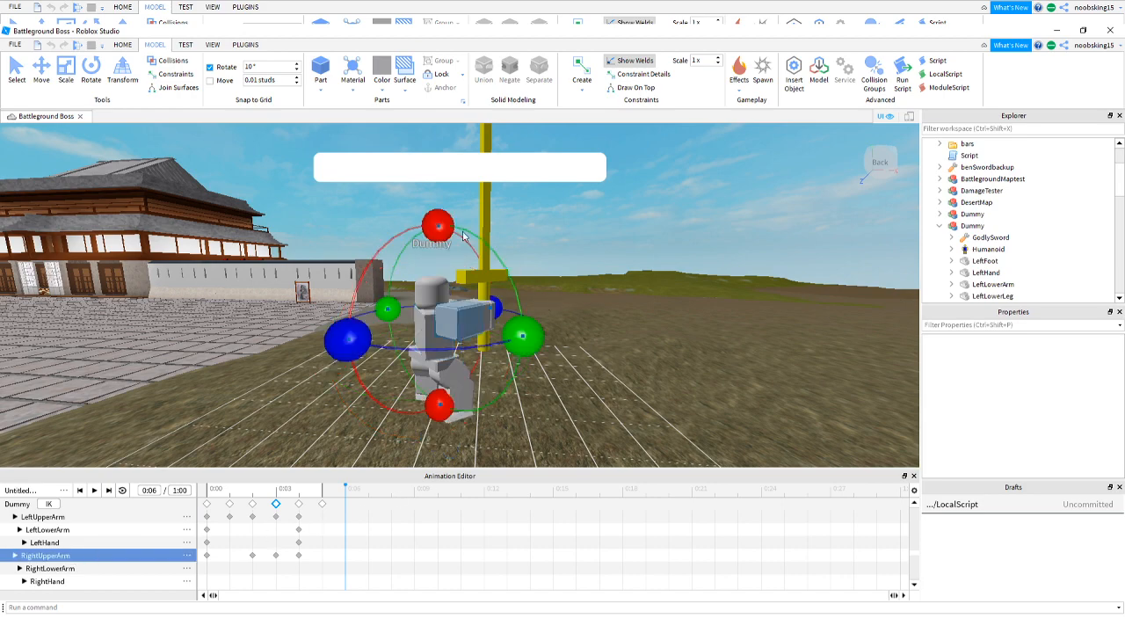
{"action": "right_click_drag", "start_coordinate": [566, 275], "coordinate": [565, 274]}
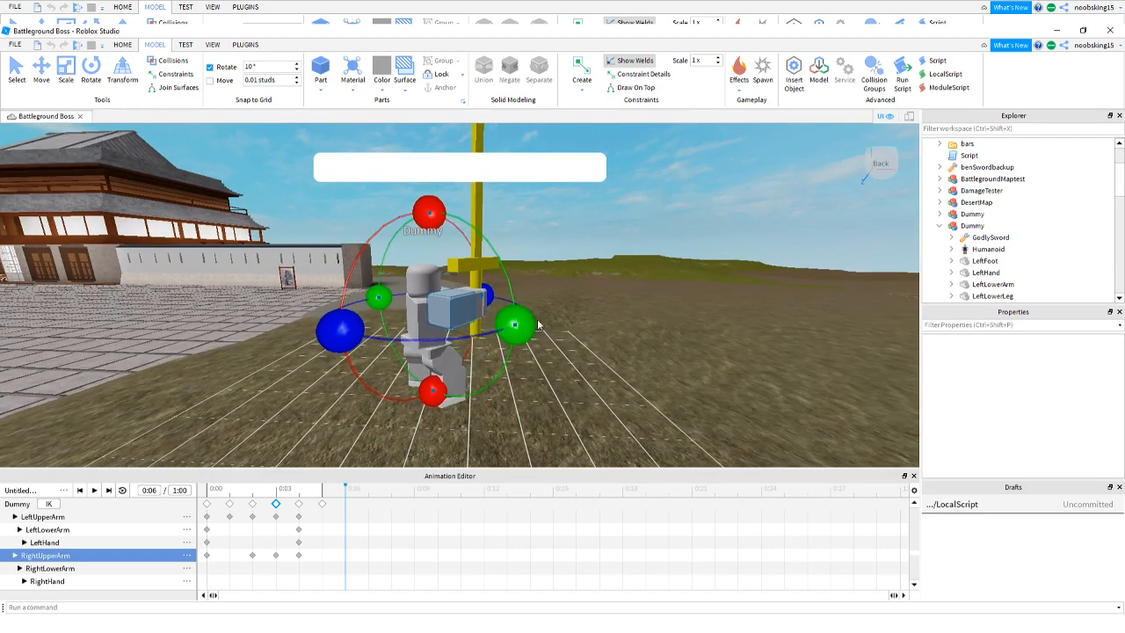
{"action": "left_click_drag", "start_coordinate": [539, 325], "coordinate": [499, 392]}
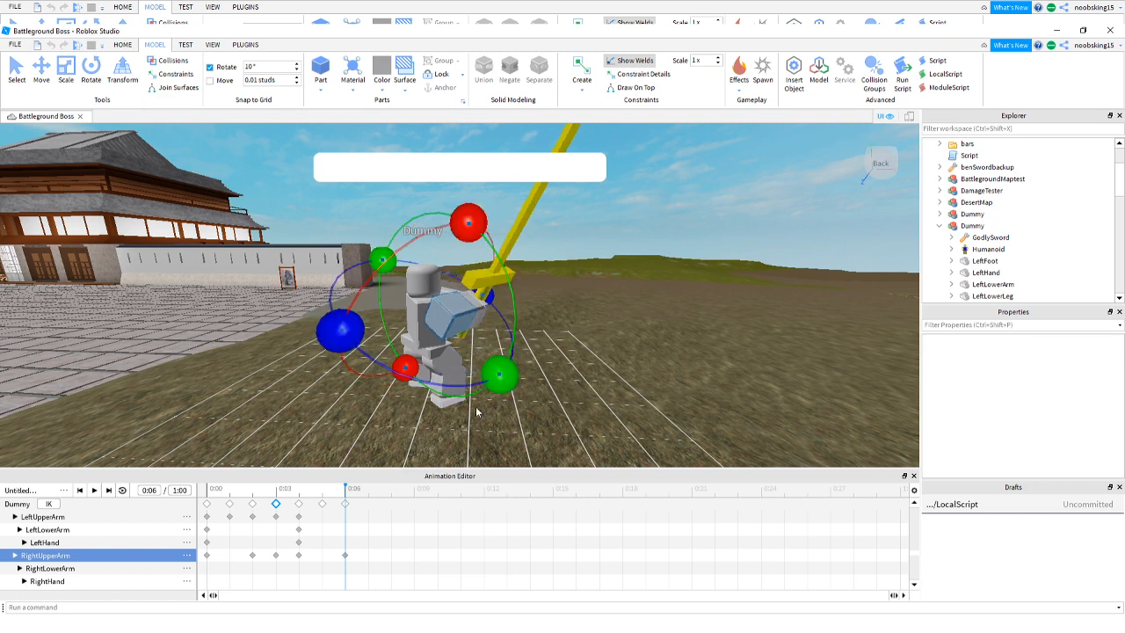
Scrub through the swing from 0:00 to 0:06, and adjust the RightUpperArm's rotation slightly at 0:03 and 0:02.
{"action": "left_click", "coordinate": [207, 496]}
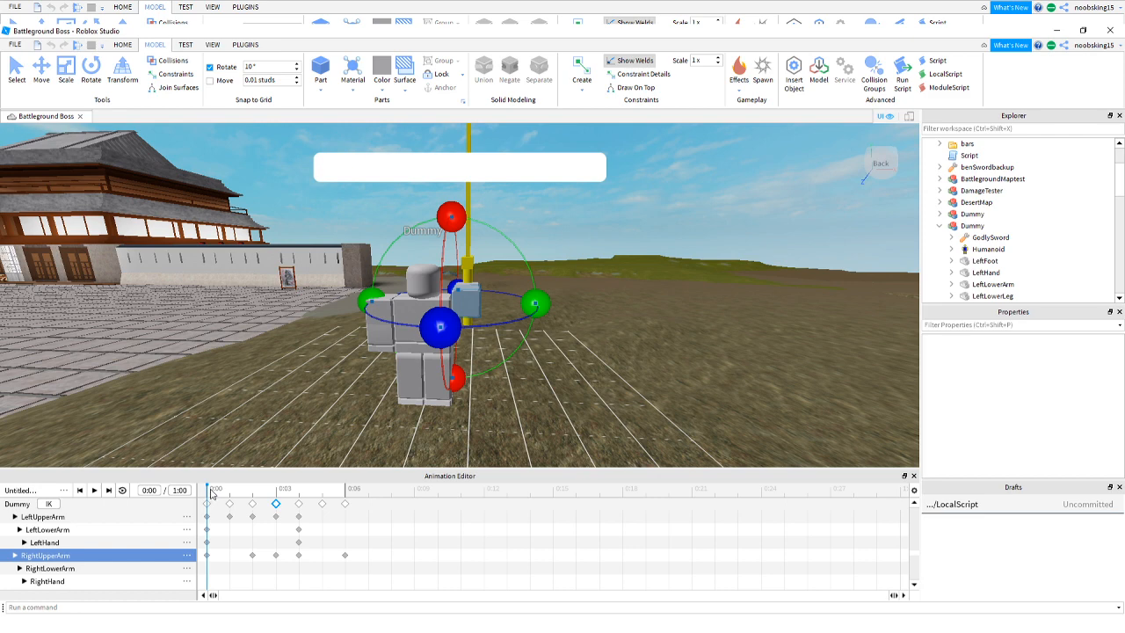
{"action": "left_click_drag", "start_coordinate": [211, 494], "coordinate": [345, 497]}
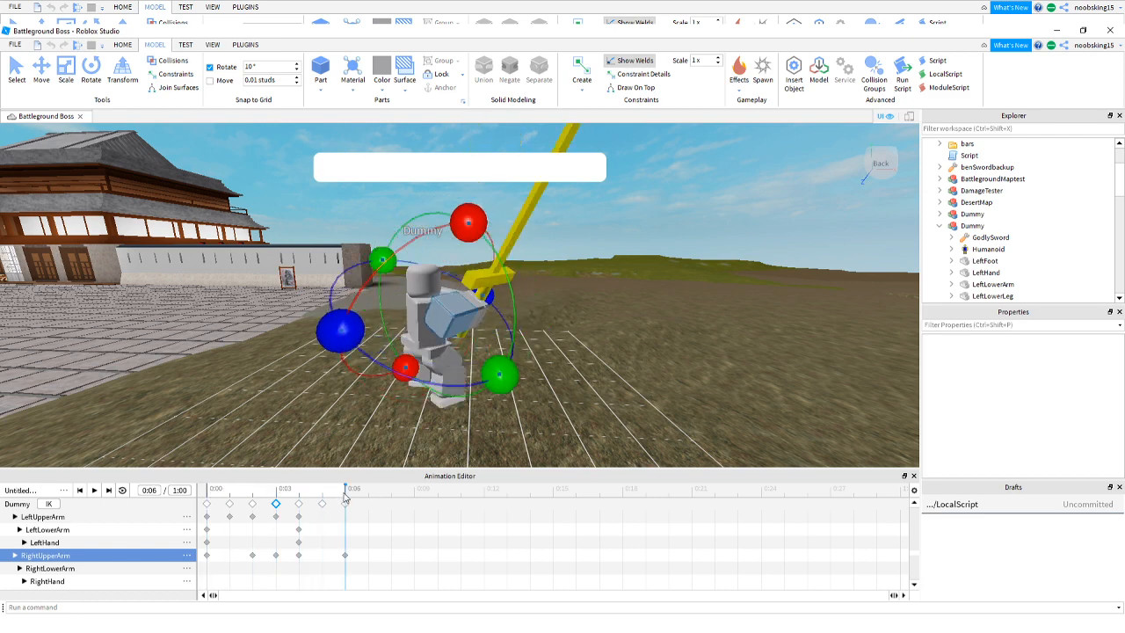
{"action": "left_click", "coordinate": [211, 496]}
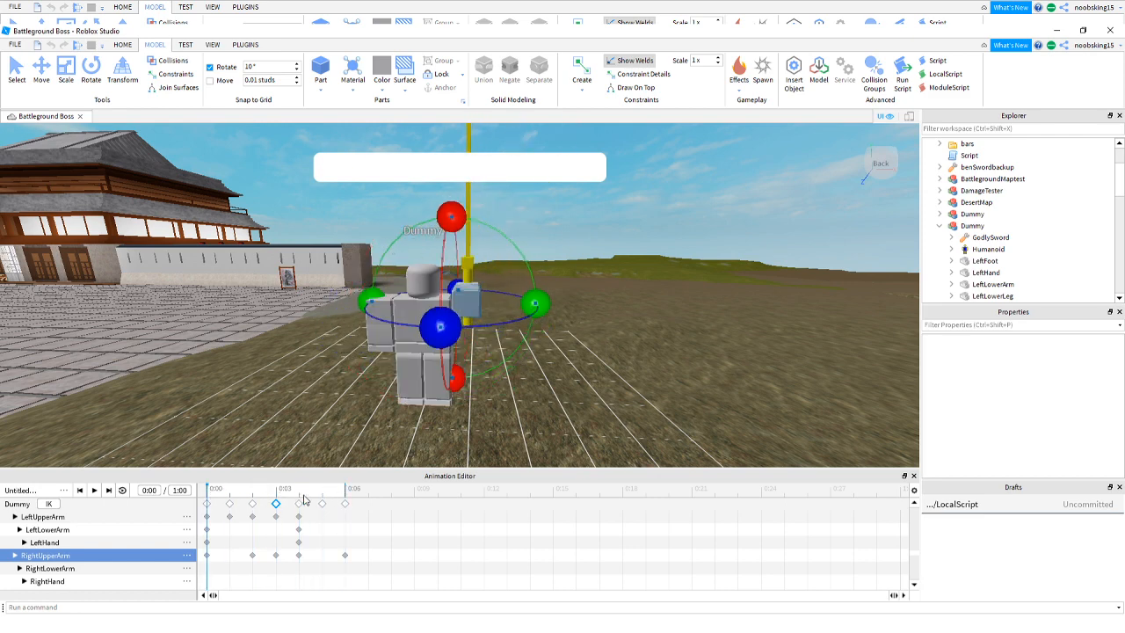
{"action": "left_click", "coordinate": [276, 498]}
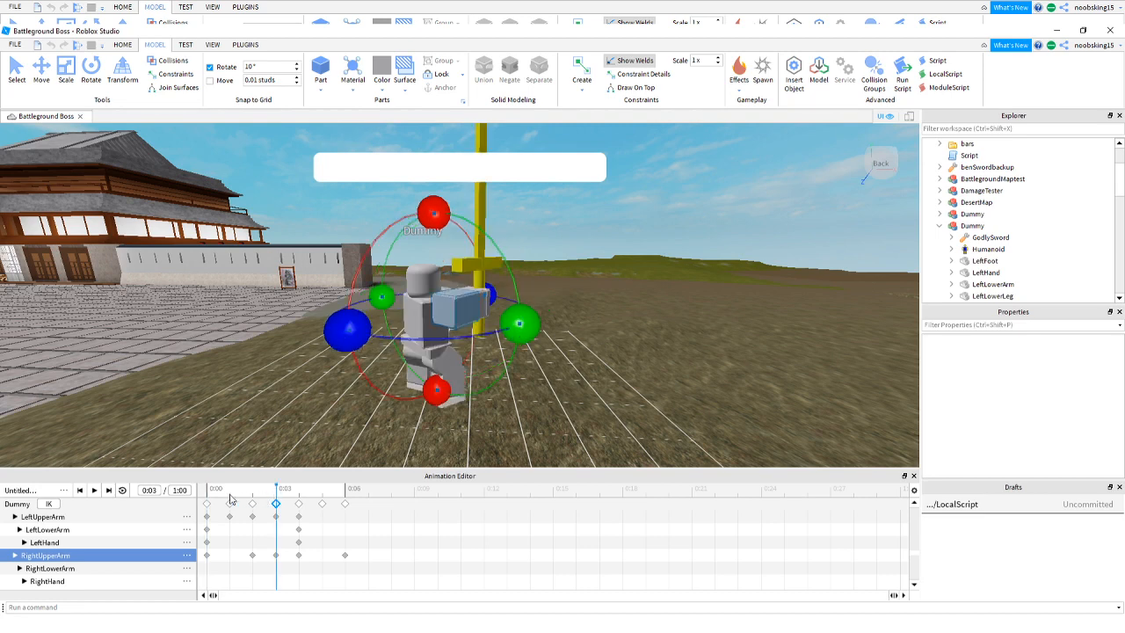
{"action": "left_click_drag", "start_coordinate": [526, 340], "coordinate": [512, 370]}
{"action": "left_click_drag", "start_coordinate": [271, 494], "coordinate": [227, 499]}
{"action": "left_click", "coordinate": [254, 497]}
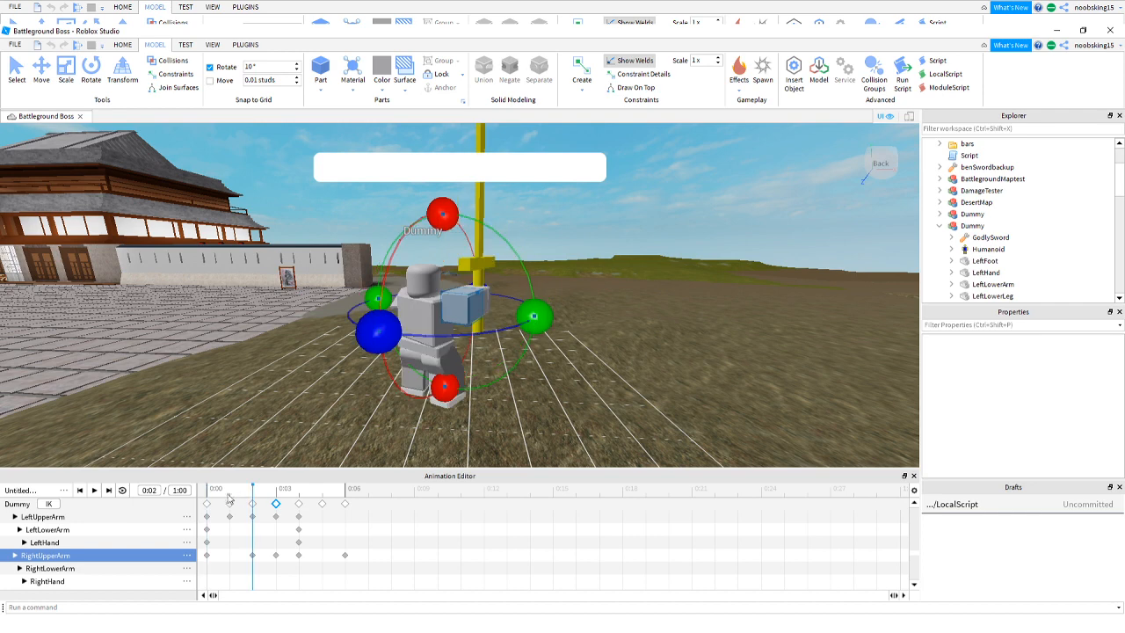
{"action": "left_click_drag", "start_coordinate": [535, 323], "coordinate": [537, 345]}
Rotate the RightUpperArm at 0:04, 0:05 and 0:06 so the sword tips further forward, and review the swing.
{"action": "left_click_drag", "start_coordinate": [253, 497], "coordinate": [297, 500]}
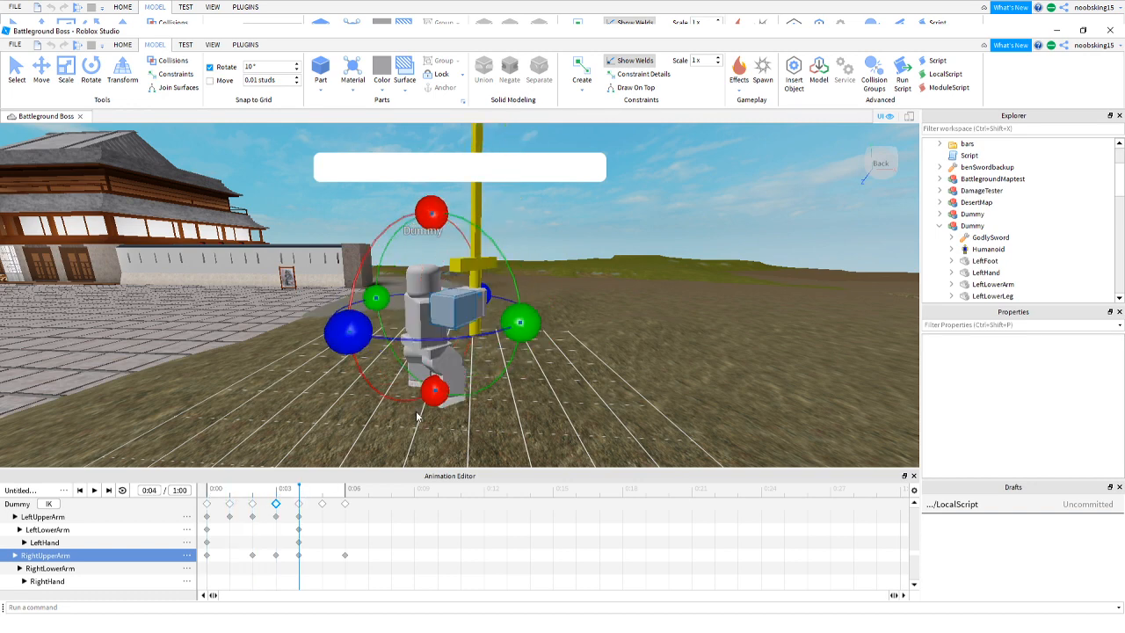
{"action": "left_click_drag", "start_coordinate": [516, 330], "coordinate": [502, 378]}
{"action": "left_click_drag", "start_coordinate": [299, 493], "coordinate": [322, 496]}
{"action": "left_click_drag", "start_coordinate": [489, 390], "coordinate": [482, 407]}
{"action": "left_click_drag", "start_coordinate": [322, 498], "coordinate": [355, 500]}
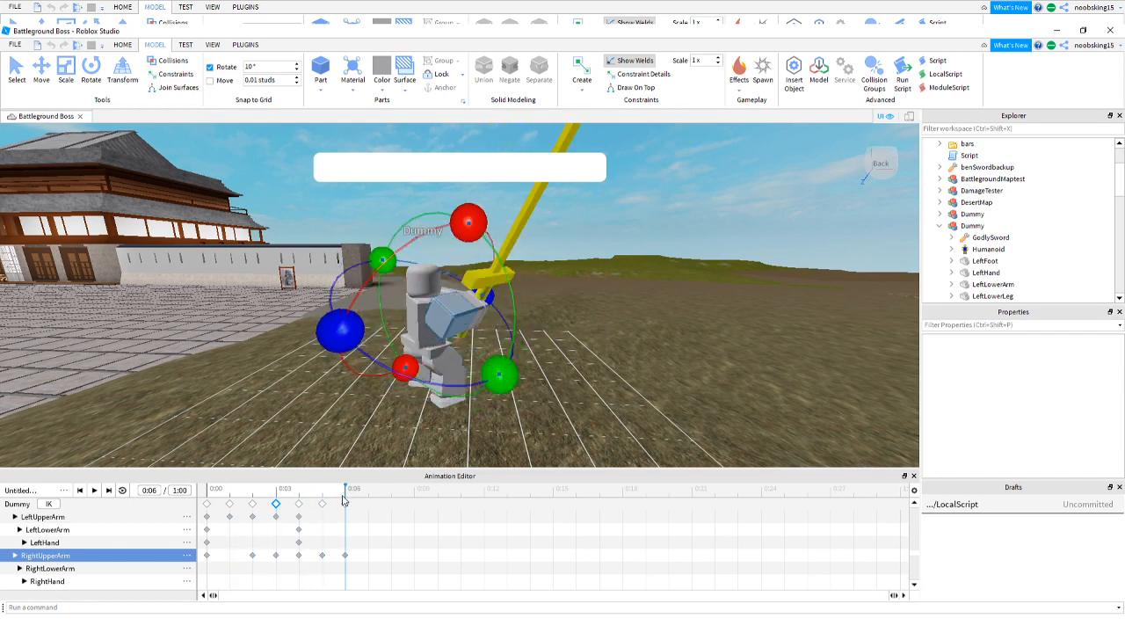
{"action": "left_click_drag", "start_coordinate": [498, 375], "coordinate": [486, 388]}
{"action": "left_click_drag", "start_coordinate": [347, 494], "coordinate": [208, 498]}
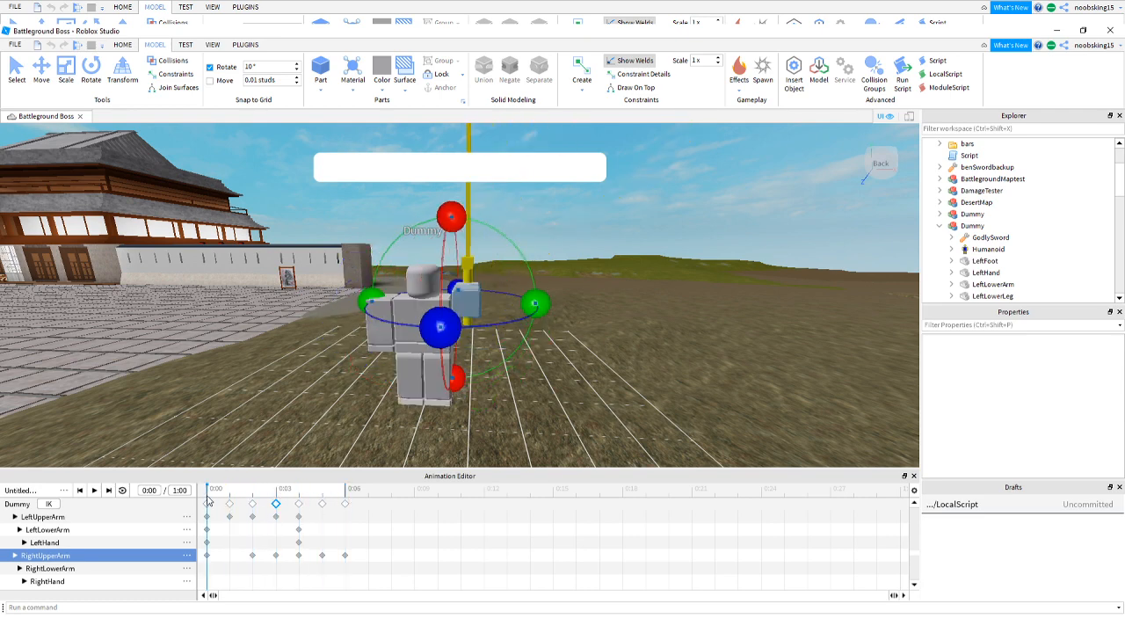
{"action": "left_click", "coordinate": [330, 494]}
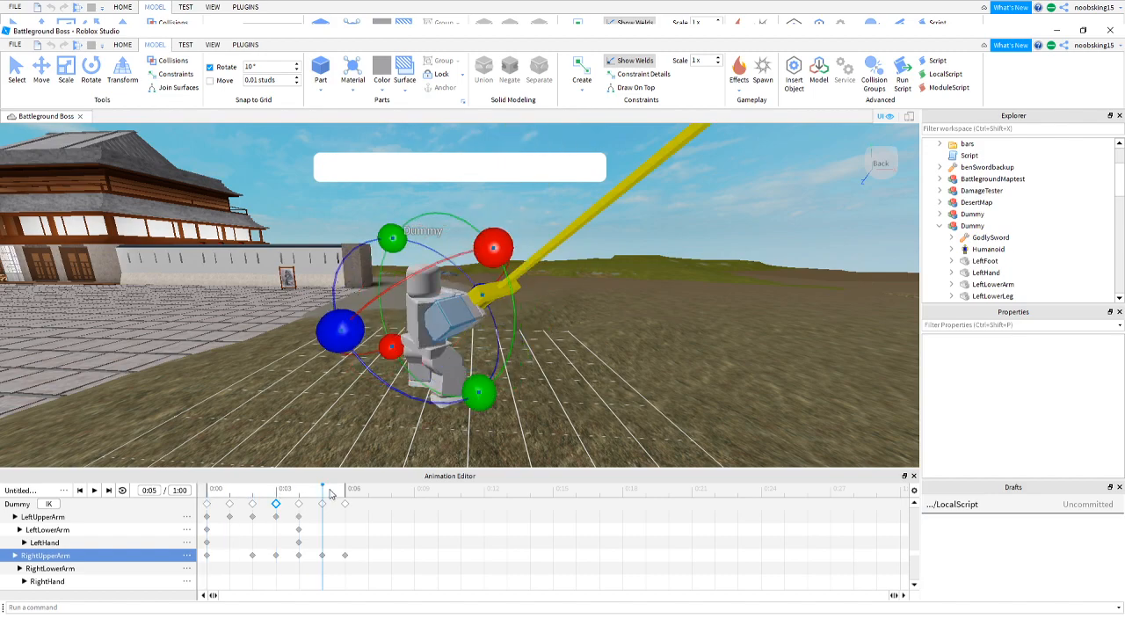
{"action": "left_click", "coordinate": [344, 495]}
{"action": "right_click_drag", "start_coordinate": [564, 340], "coordinate": [569, 327]}
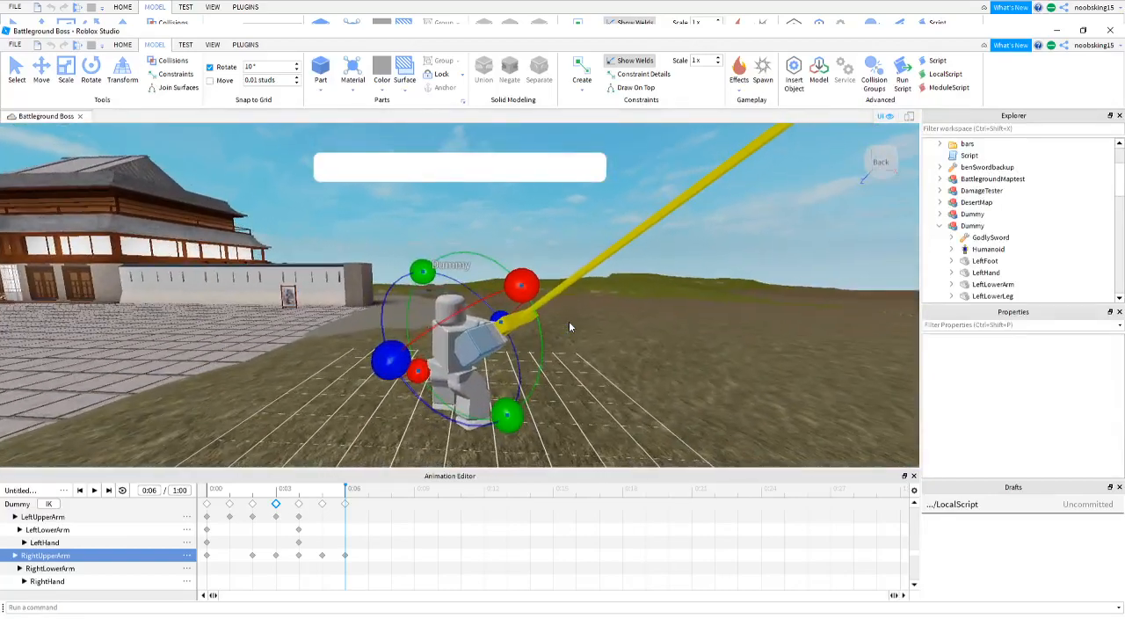
Turn the UpperTorso further toward the Dummy's right at 0:07 and 0:08.
{"action": "left_click", "coordinate": [372, 492]}
{"action": "scroll", "coordinate": [106, 557], "scroll_direction": "down", "scroll_amount": 2}
{"action": "scroll", "coordinate": [101, 555], "scroll_direction": "up", "scroll_amount": 4}
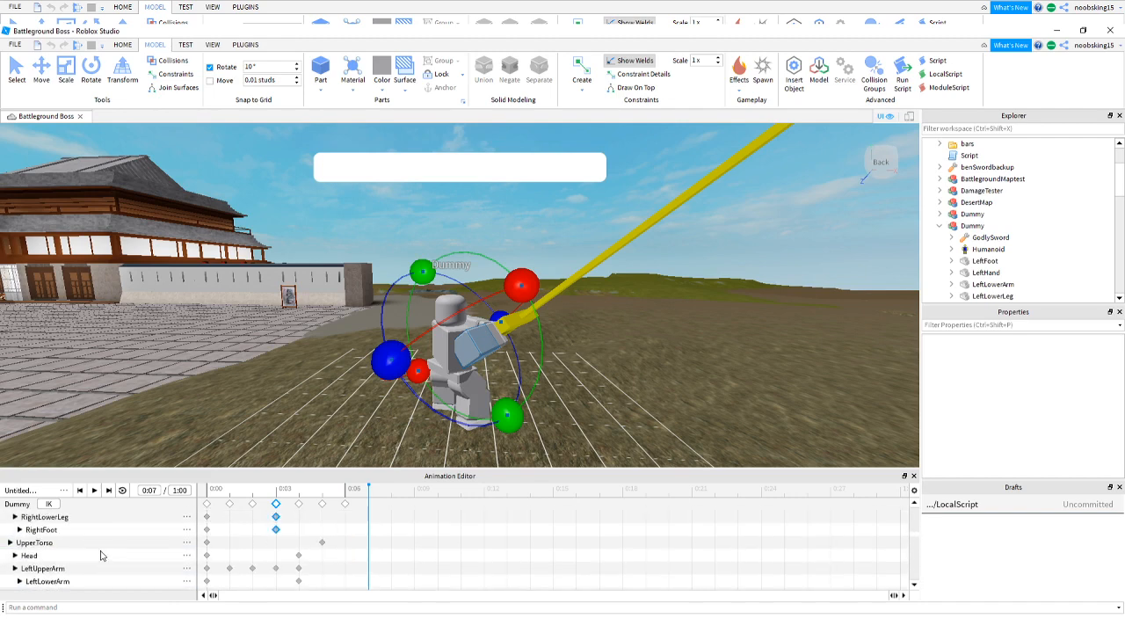
{"action": "left_click", "coordinate": [88, 543]}
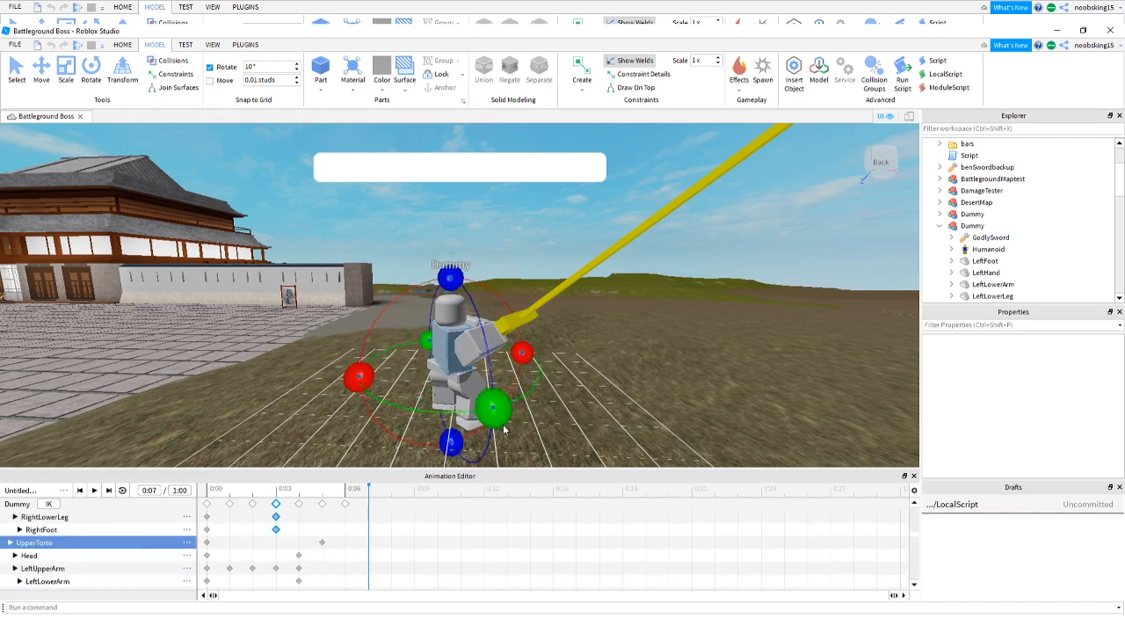
{"action": "left_click_drag", "start_coordinate": [503, 430], "coordinate": [461, 422]}
{"action": "left_click", "coordinate": [393, 493]}
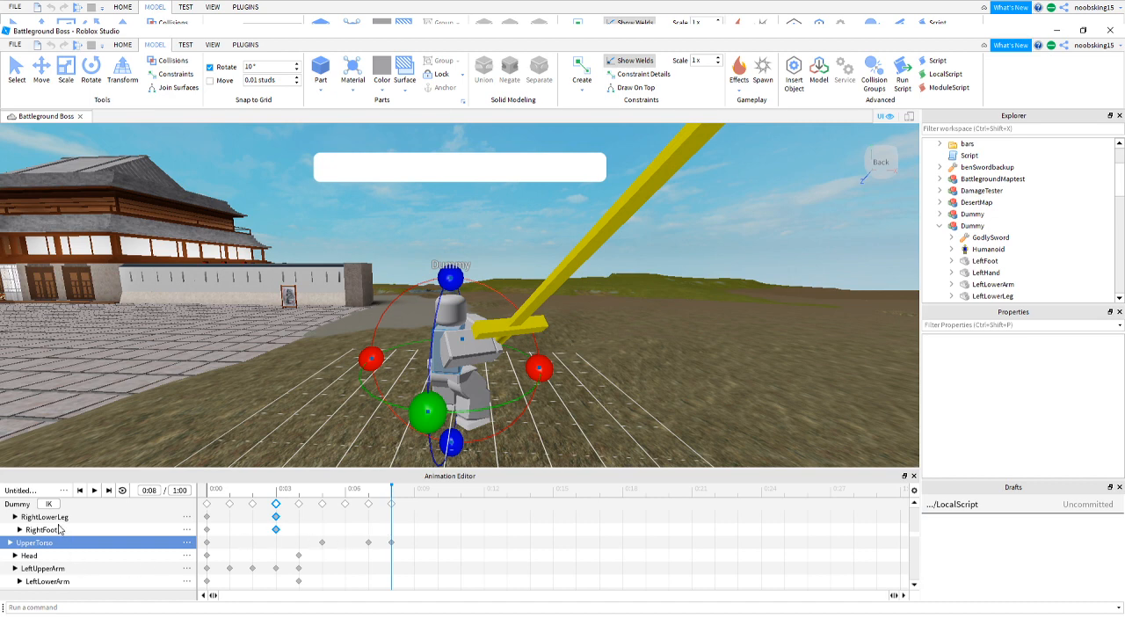
Rotate the RightUpperLeg slightly at 0:08 to follow the torso's turn, and deselect it.
{"action": "scroll", "coordinate": [88, 549], "scroll_direction": "down", "scroll_amount": 3}
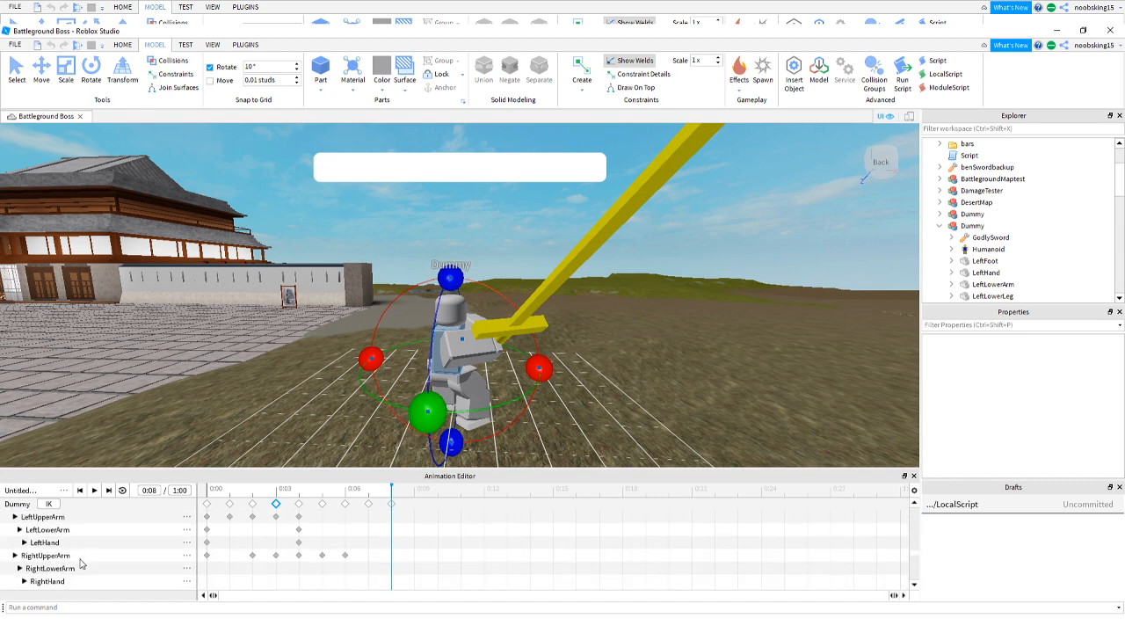
{"action": "scroll", "coordinate": [79, 563], "scroll_direction": "down", "scroll_amount": 5}
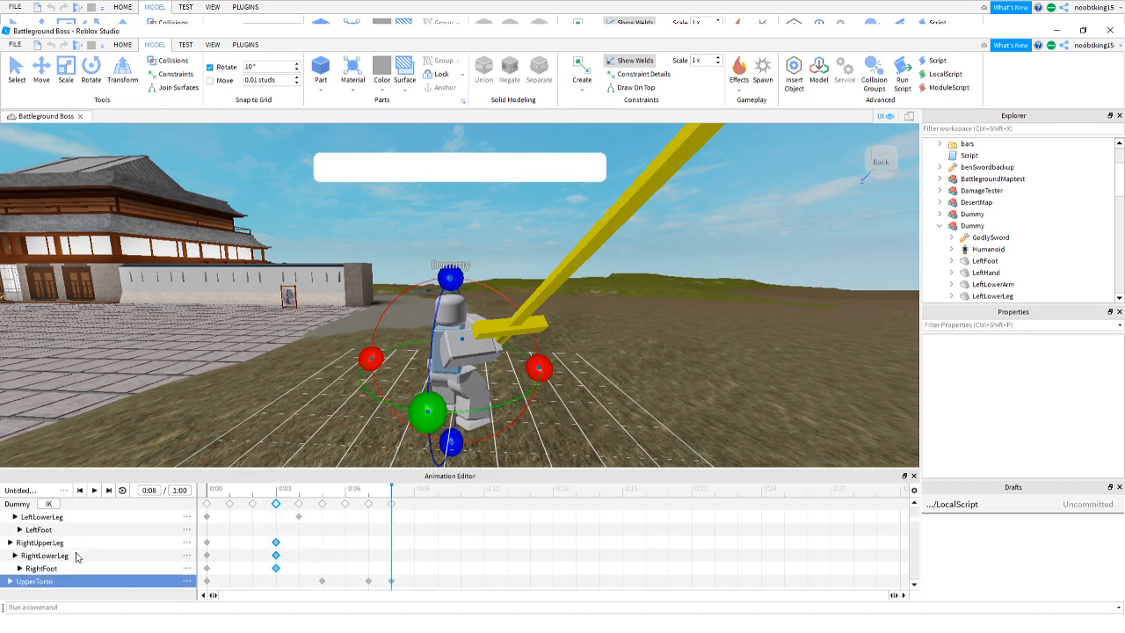
{"action": "left_click", "coordinate": [73, 543]}
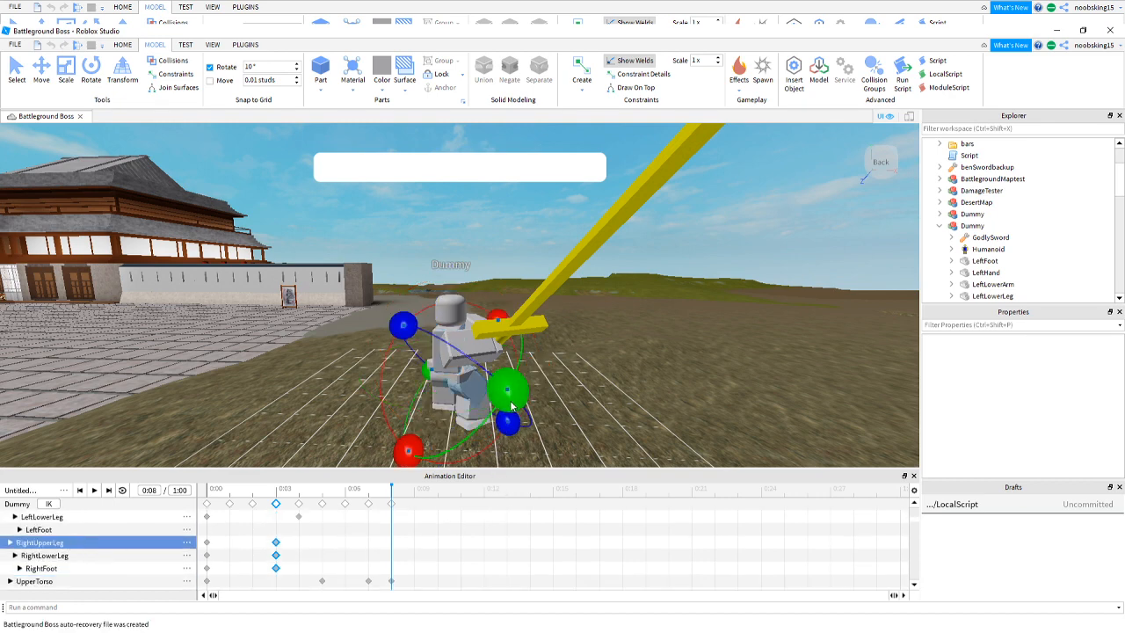
{"action": "left_click_drag", "start_coordinate": [511, 406], "coordinate": [475, 425]}
{"action": "left_click", "coordinate": [626, 402]}
{"action": "right_click_drag", "start_coordinate": [626, 401], "coordinate": [624, 401]}
{"action": "scroll", "coordinate": [625, 402], "scroll_direction": "down", "scroll_amount": 2}
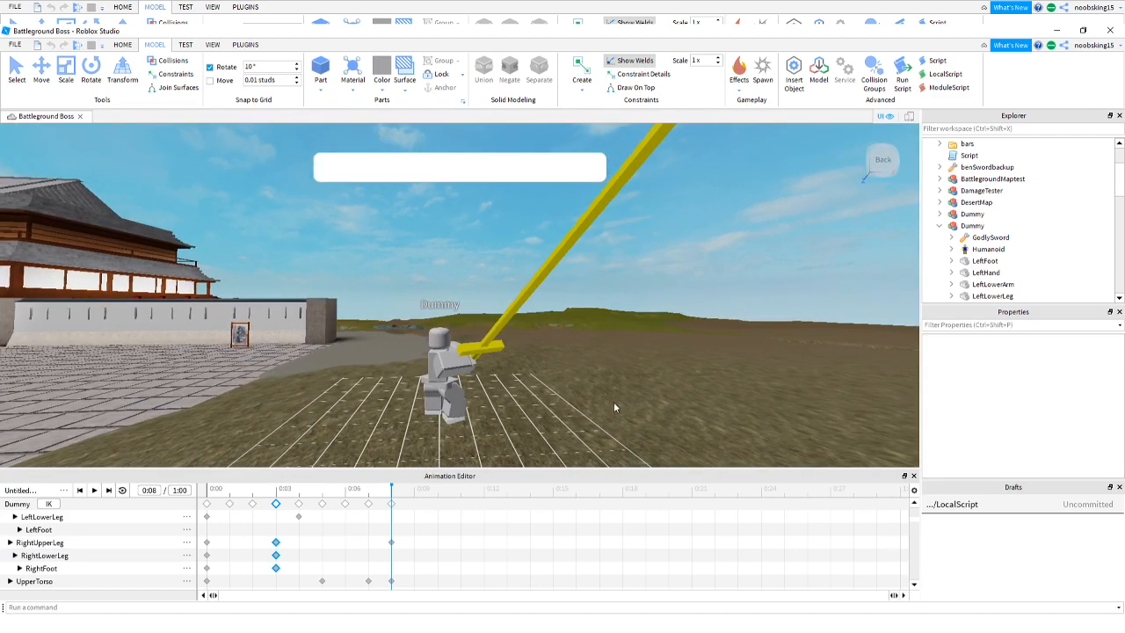
Turn the LowerTorso toward the Dummy's right at 0:08, and deselect it.
{"action": "scroll", "coordinate": [87, 564], "scroll_direction": "down", "scroll_amount": 3}
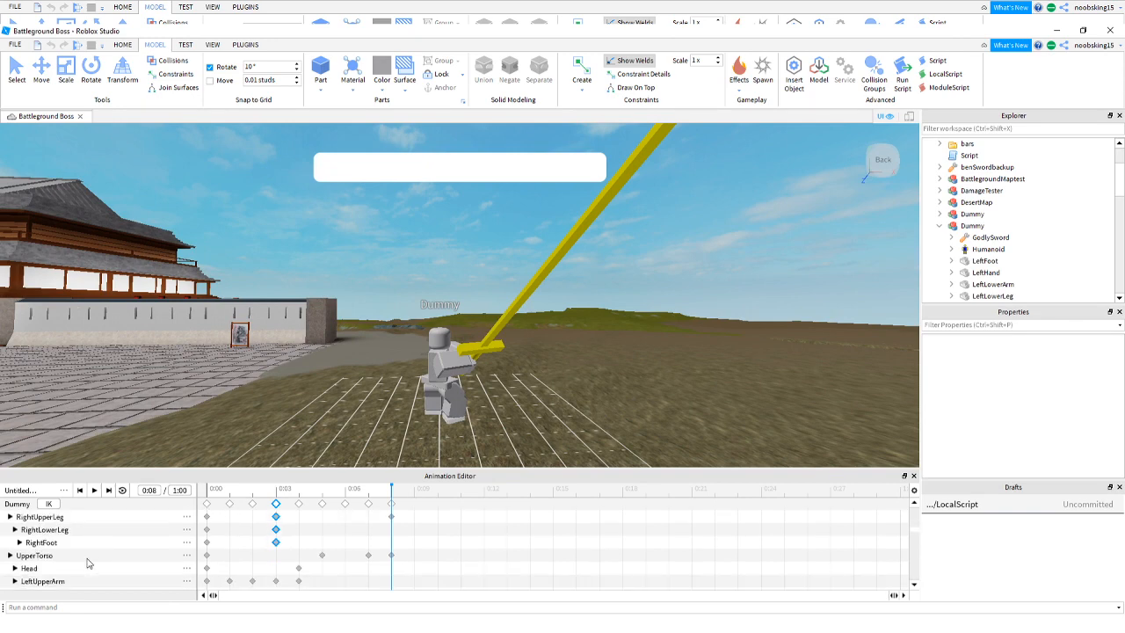
{"action": "scroll", "coordinate": [88, 560], "scroll_direction": "up", "scroll_amount": 4}
{"action": "scroll", "coordinate": [88, 556], "scroll_direction": "up", "scroll_amount": 1}
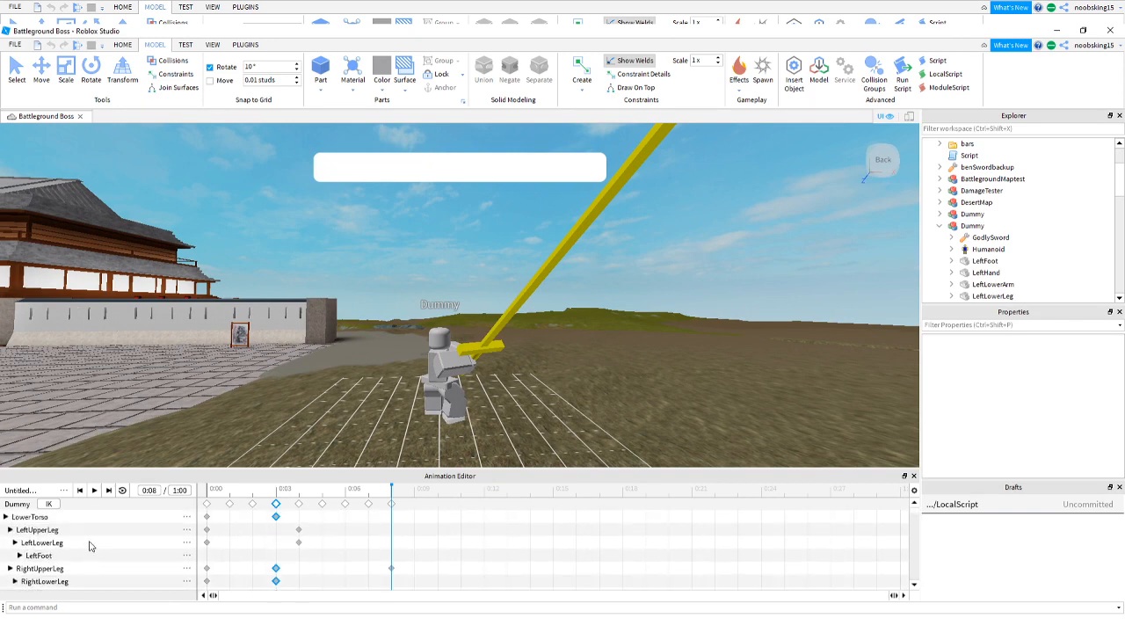
{"action": "left_click", "coordinate": [82, 518]}
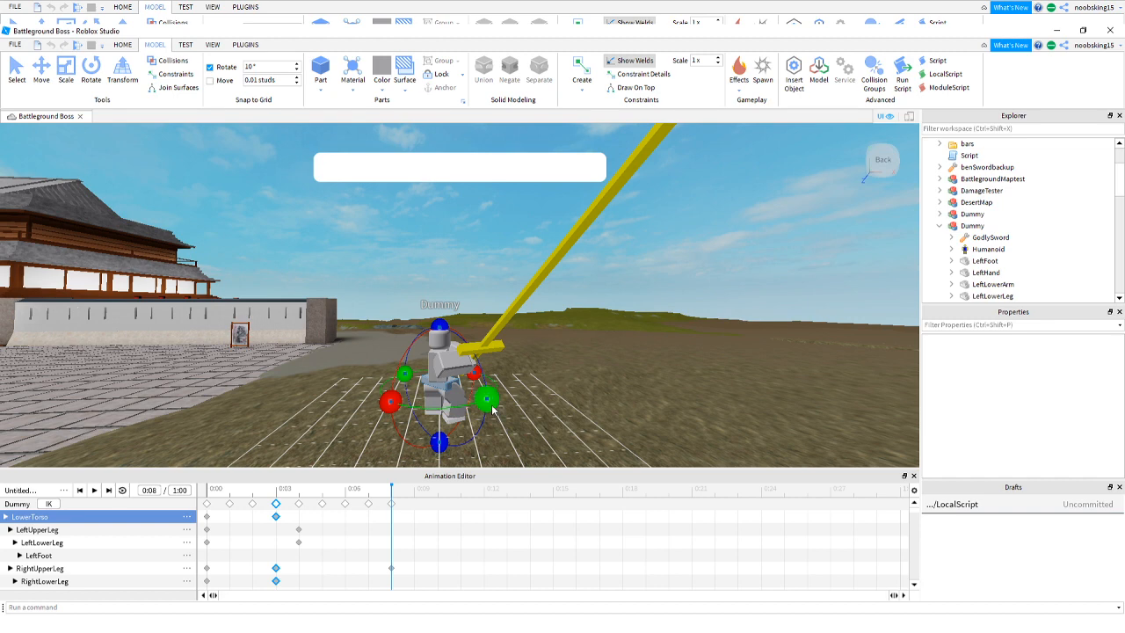
{"action": "left_click_drag", "start_coordinate": [486, 401], "coordinate": [470, 413]}
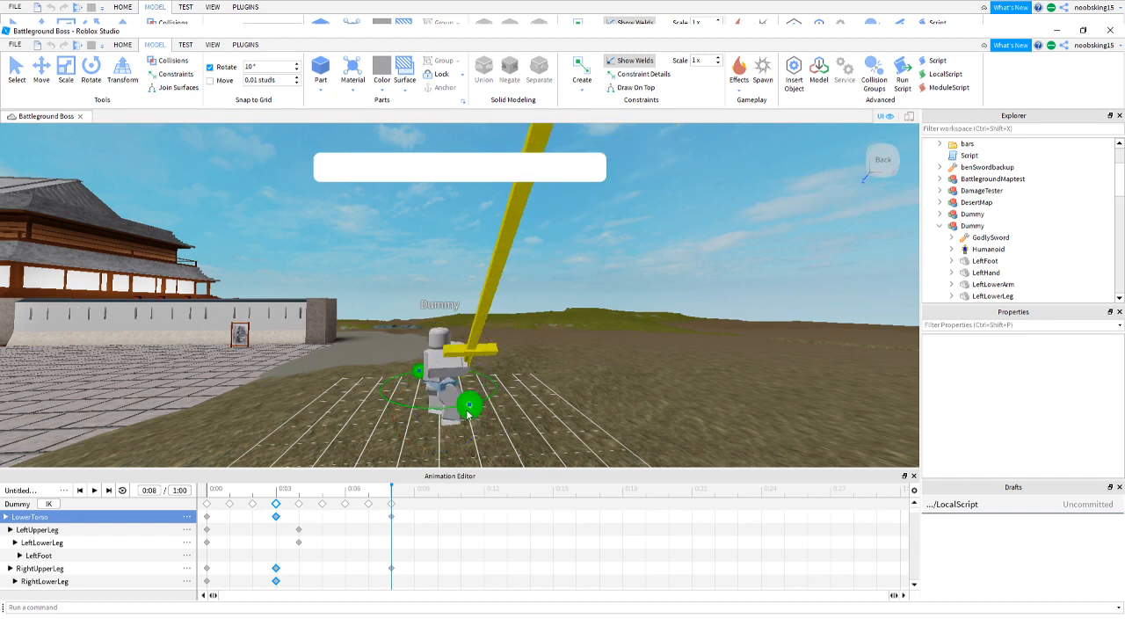
{"action": "left_click_drag", "start_coordinate": [468, 413], "coordinate": [470, 413]}
{"action": "left_click", "coordinate": [594, 324]}
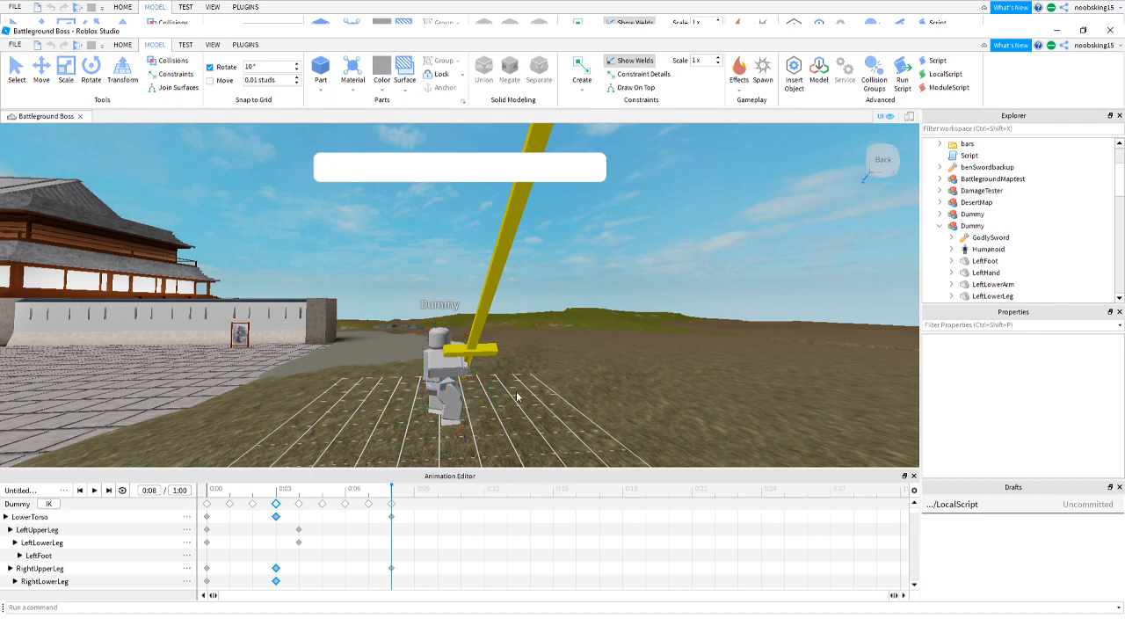
Preview the sword swing several times to examine how the lower body turns.
{"action": "left_click", "coordinate": [212, 492]}
{"action": "left_click", "coordinate": [94, 490]}
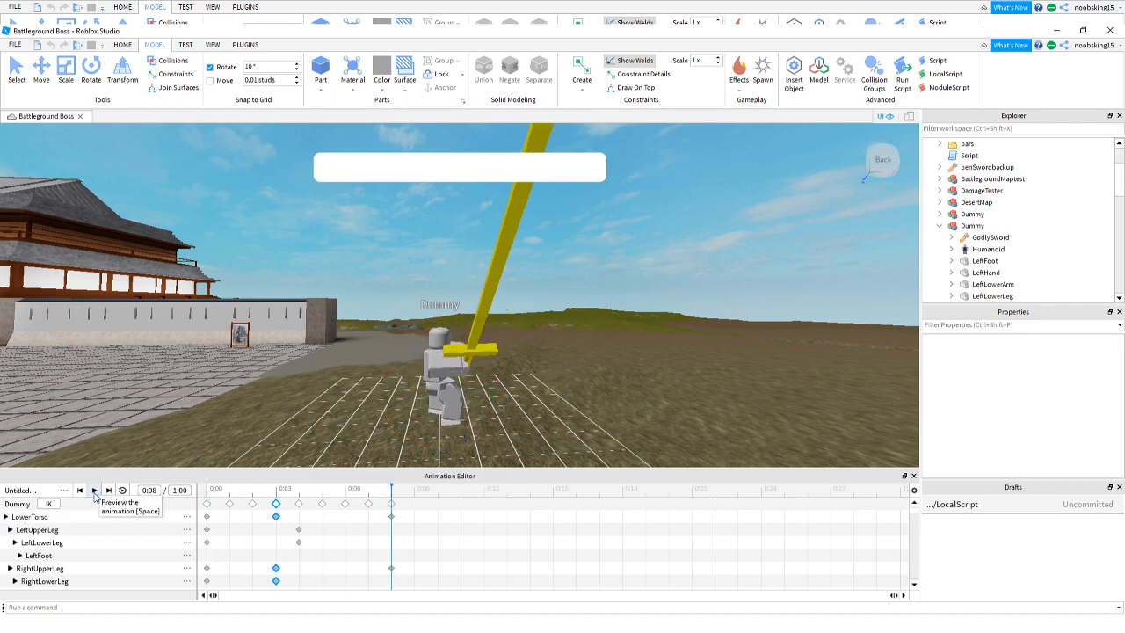
{"action": "left_click", "coordinate": [94, 491]}
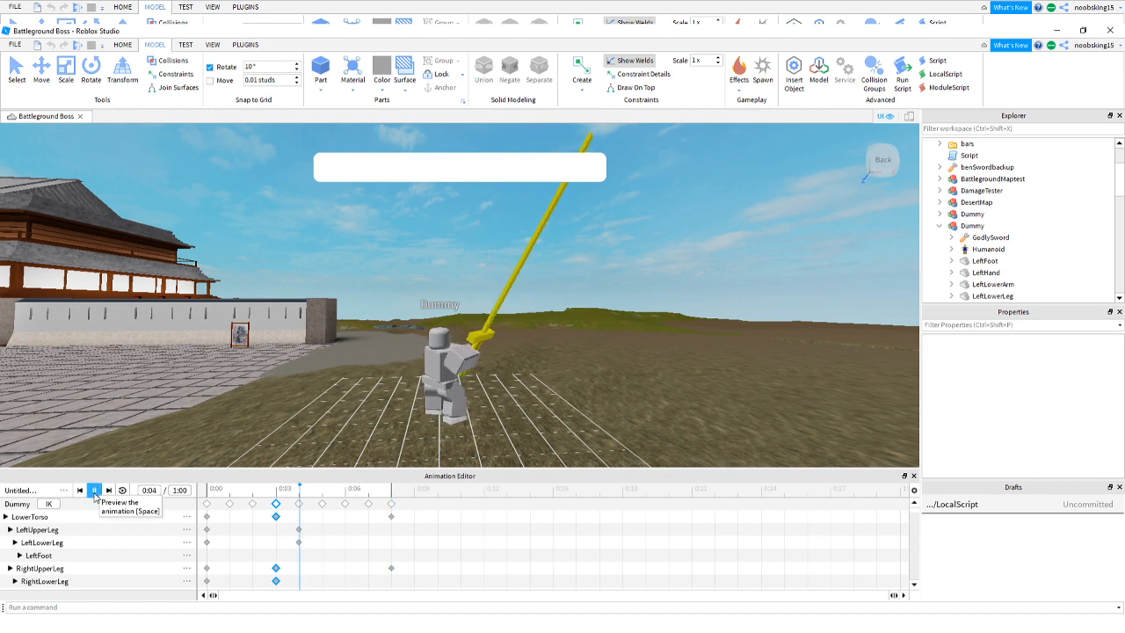
{"action": "left_click", "coordinate": [94, 491]}
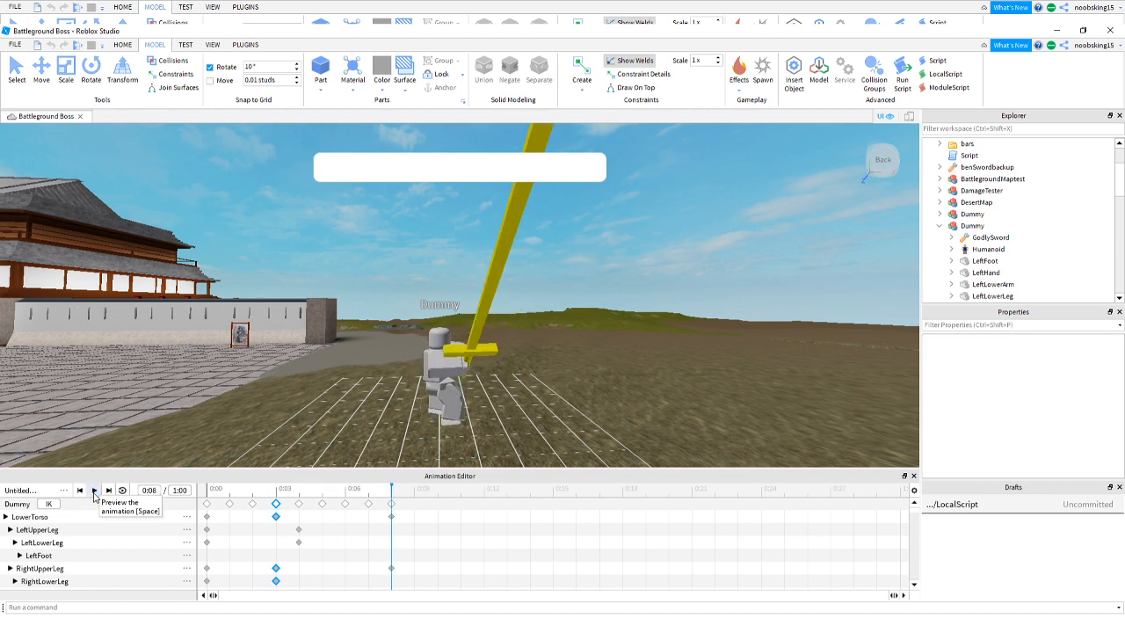
{"action": "left_click", "coordinate": [94, 490]}
{"action": "left_click", "coordinate": [94, 490]}
{"action": "left_click", "coordinate": [94, 490]}
{"action": "left_click", "coordinate": [94, 490]}
{"action": "left_click", "coordinate": [94, 490]}
{"action": "left_click", "coordinate": [94, 491]}
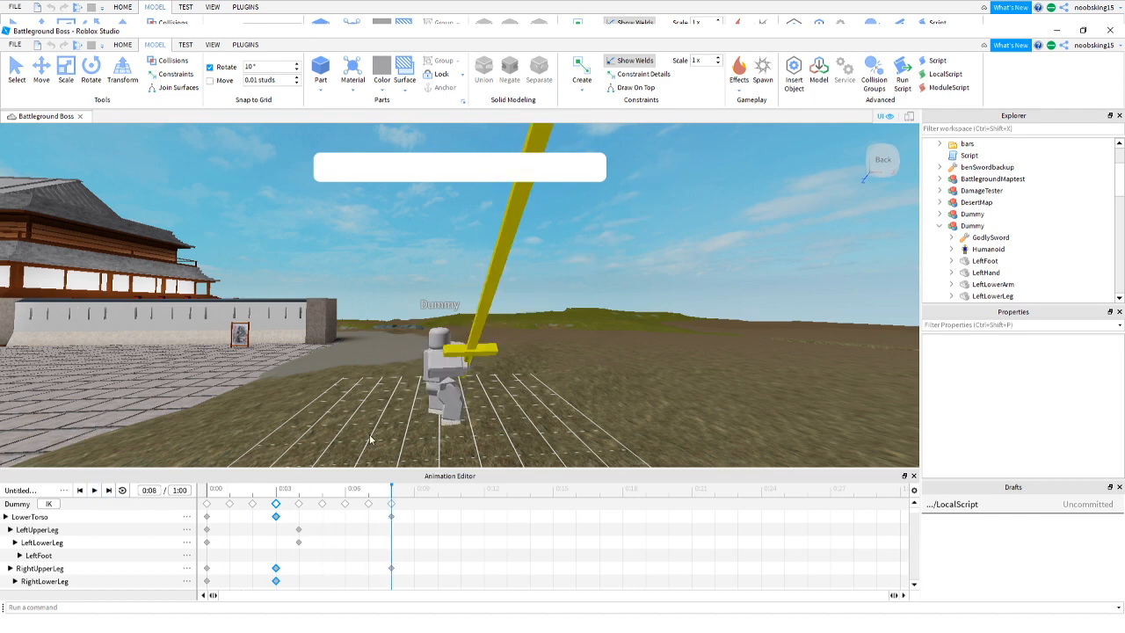
{"action": "left_click", "coordinate": [95, 490]}
Rotate the RightUpperLeg slightly at 0:05 so it gets its own keyframe there.
{"action": "key", "text": "d"}
{"action": "right_click_drag", "start_coordinate": [457, 414], "coordinate": [456, 413]}
{"action": "left_click", "coordinate": [347, 498]}
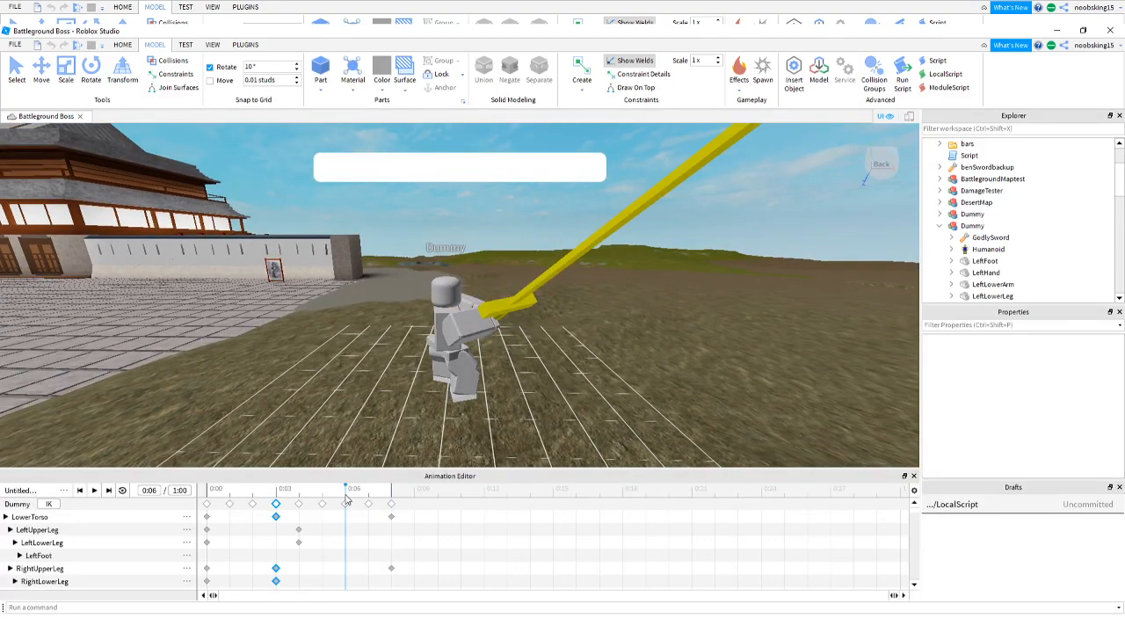
{"action": "left_click", "coordinate": [327, 499]}
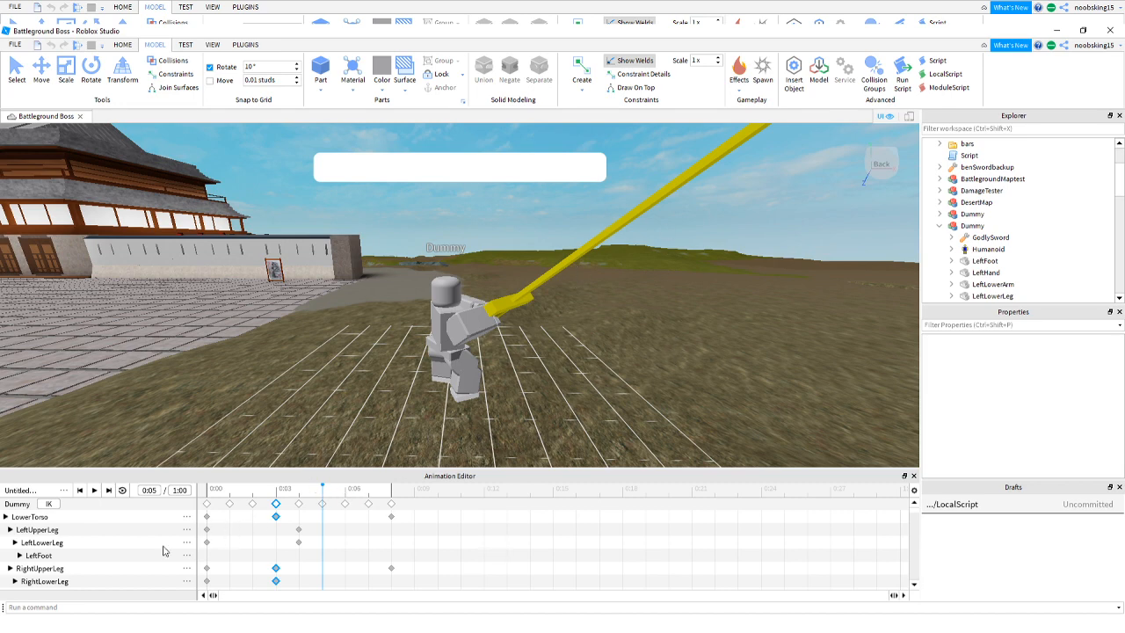
{"action": "left_click", "coordinate": [61, 568]}
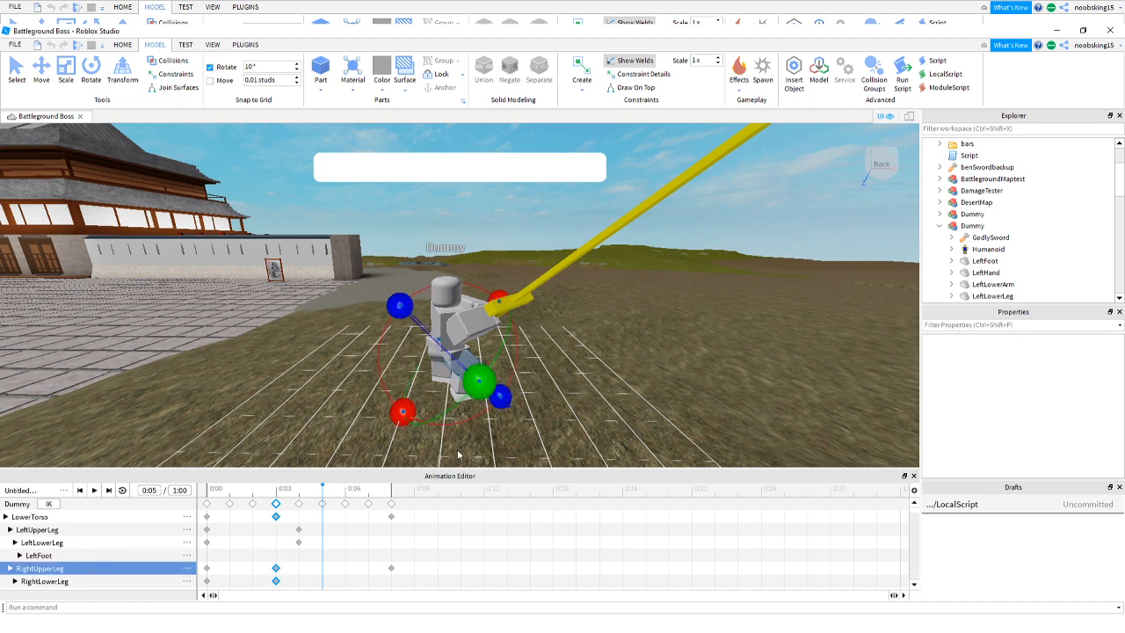
{"action": "left_click_drag", "start_coordinate": [497, 297], "coordinate": [525, 321]}
{"action": "mouse_move", "coordinate": [504, 303]}
{"action": "left_mouse_down"}
{"action": "mouse_move", "coordinate": [510, 318]}
{"action": "mouse_move", "coordinate": [512, 302]}
{"action": "left_mouse_up"}
Rotate the RightUpperArm at 0:05 so the sword tips forward to nearly horizontal, and check the pose from the front.
{"action": "scroll", "coordinate": [97, 567], "scroll_direction": "down", "scroll_amount": 3}
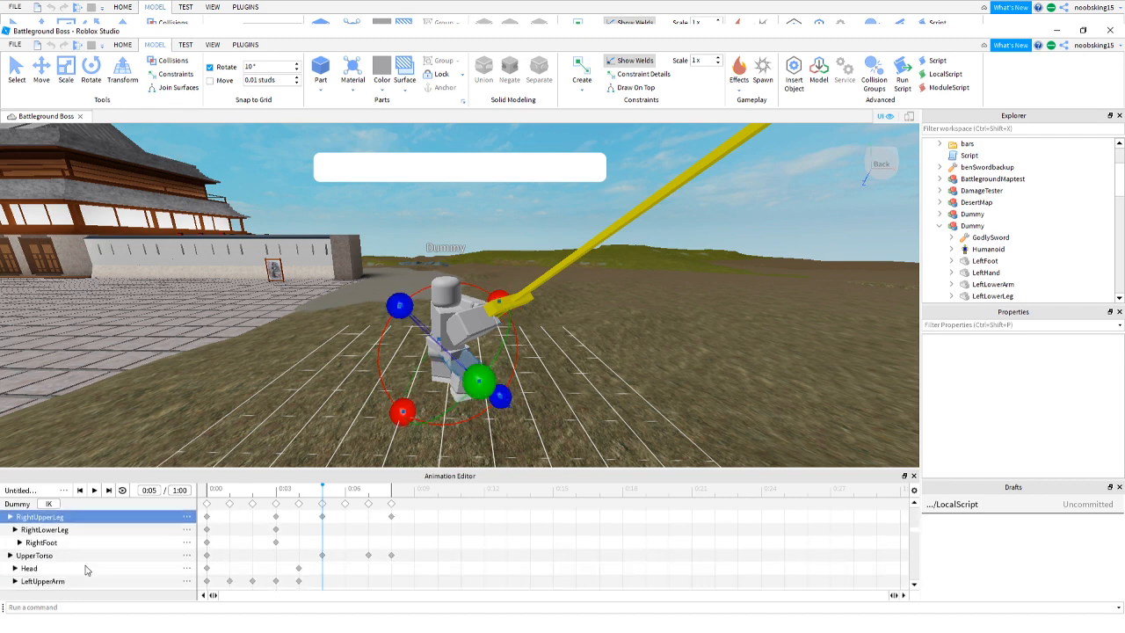
{"action": "scroll", "coordinate": [73, 567], "scroll_direction": "down", "scroll_amount": 2}
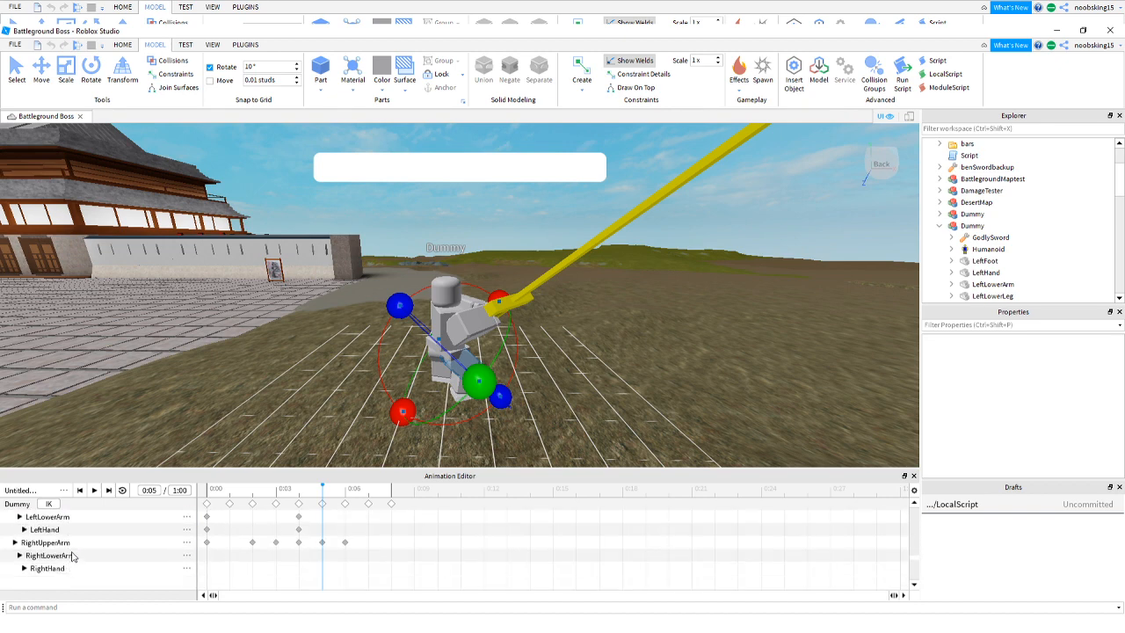
{"action": "left_click", "coordinate": [70, 542]}
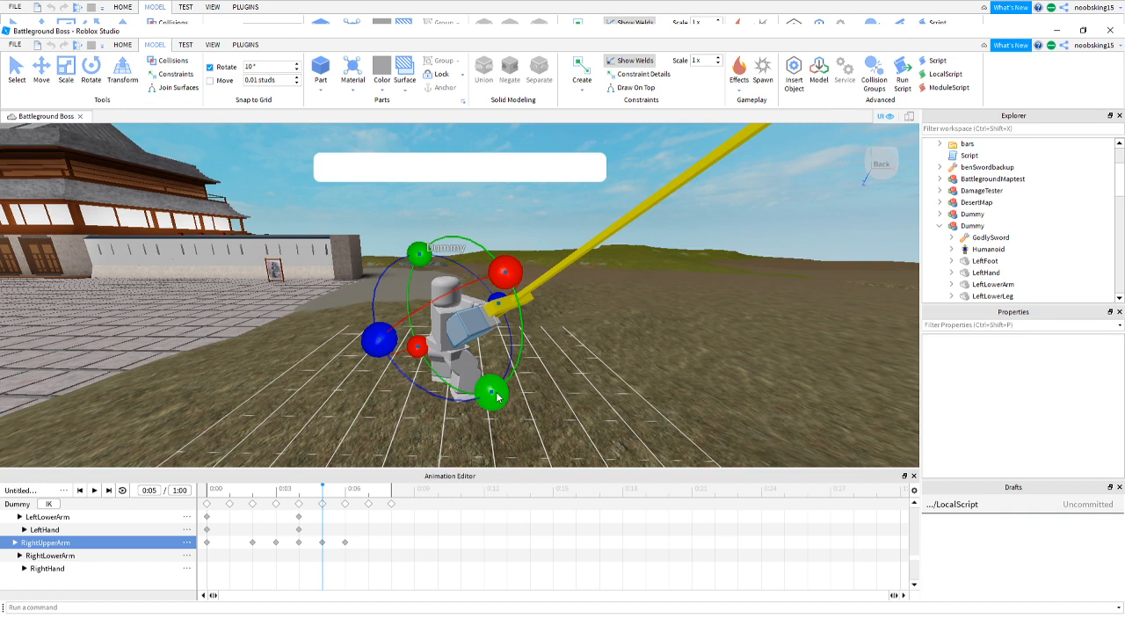
{"action": "left_click_drag", "start_coordinate": [496, 398], "coordinate": [470, 398]}
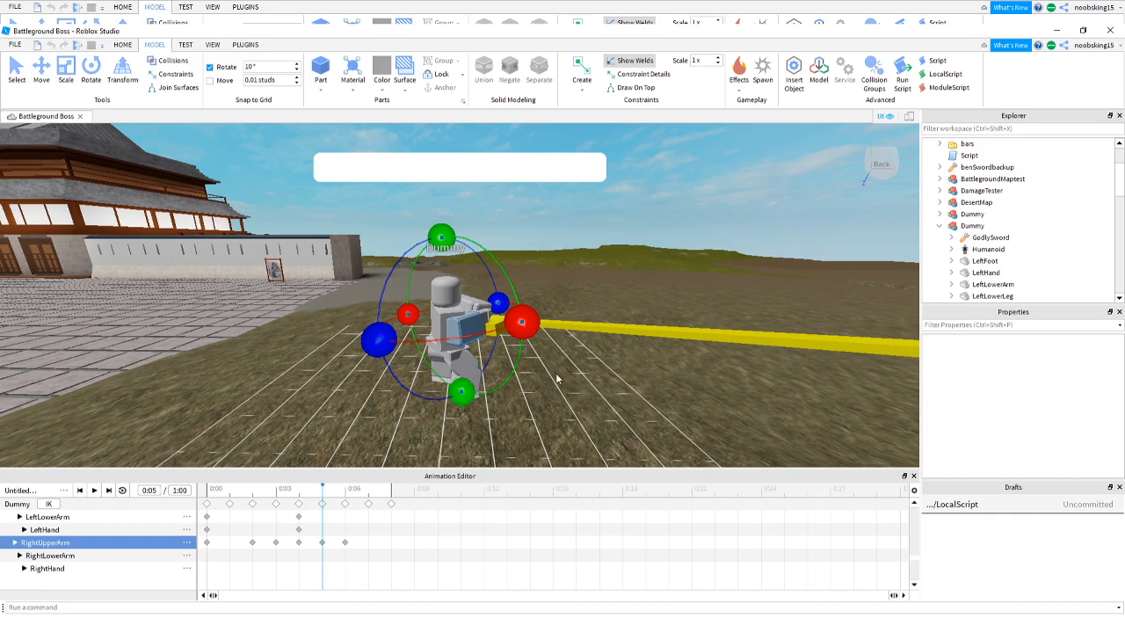
{"action": "key", "text": "d"}
{"action": "right_click_drag", "start_coordinate": [587, 288], "coordinate": [555, 273]}
{"action": "key", "text": "d"}
{"action": "key", "text": "w"}
{"action": "key", "text": "s"}
Move the LeftUpperArm slightly sideways at 0:06 and rotate it to follow the sword, and deselect it.
{"action": "left_click", "coordinate": [346, 491]}
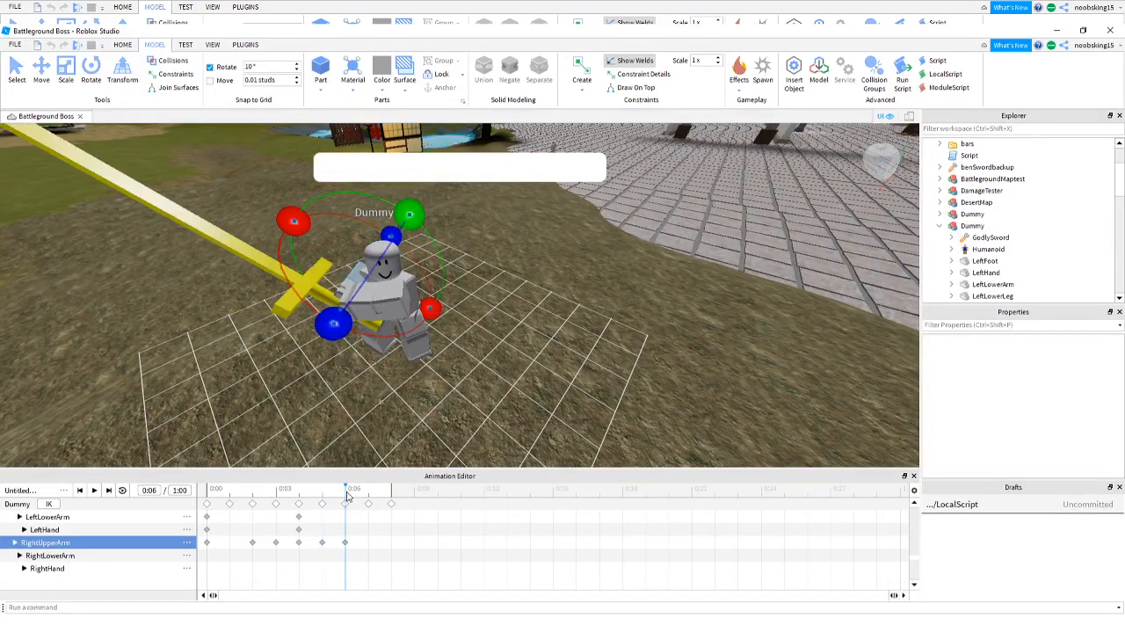
{"action": "scroll", "coordinate": [58, 547], "scroll_direction": "up", "scroll_amount": 2}
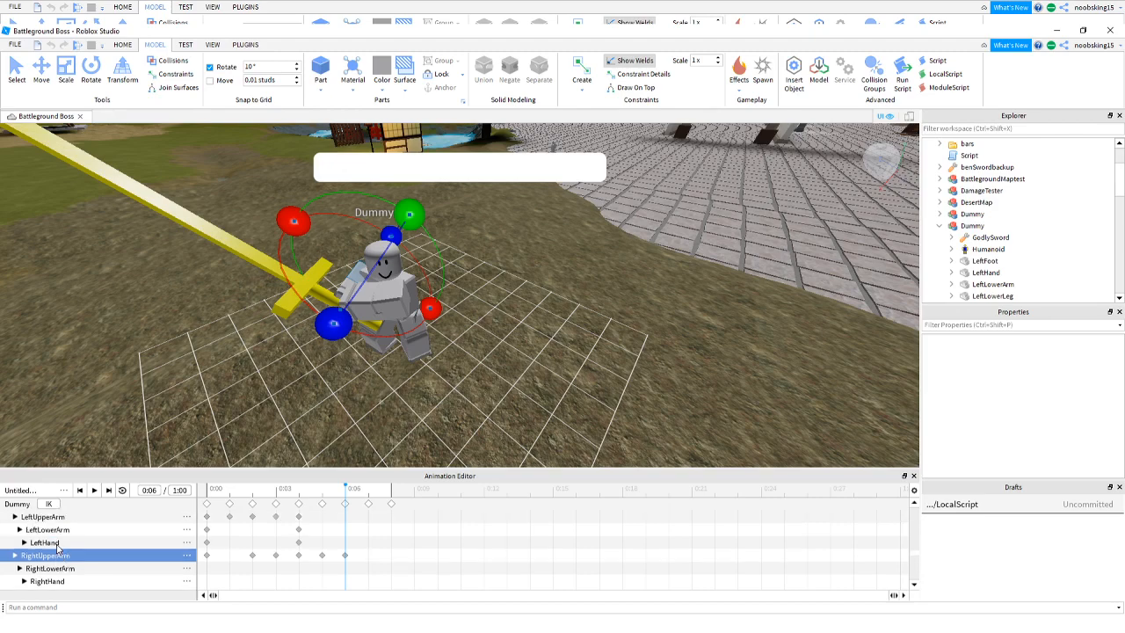
{"action": "left_click", "coordinate": [44, 530]}
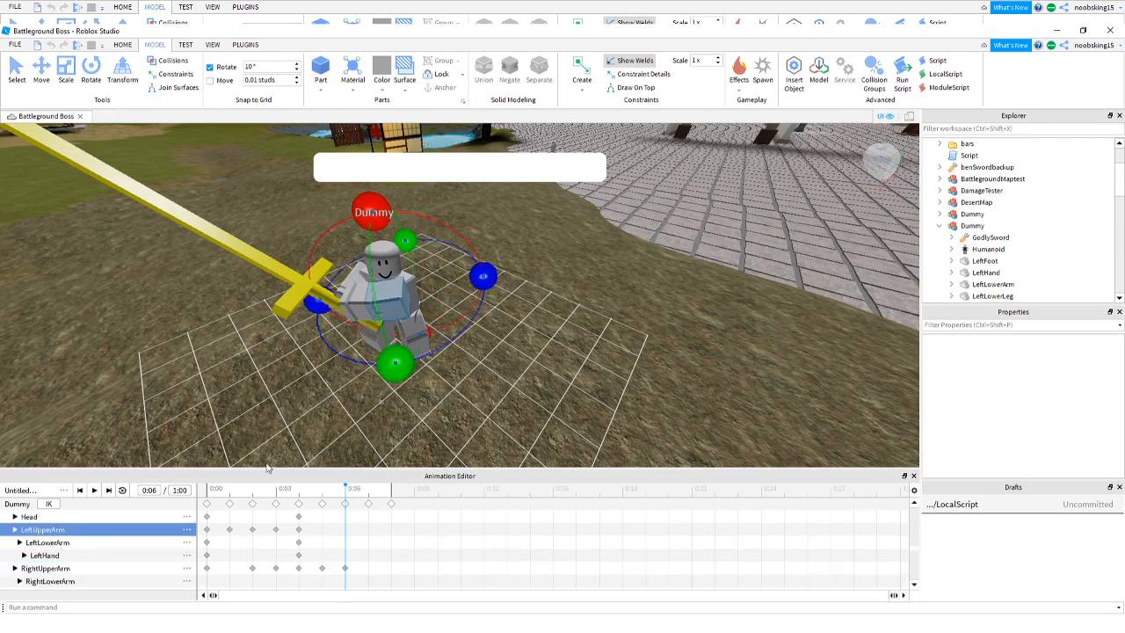
{"action": "left_click", "coordinate": [42, 70]}
{"action": "left_click_drag", "start_coordinate": [507, 277], "coordinate": [515, 280]}
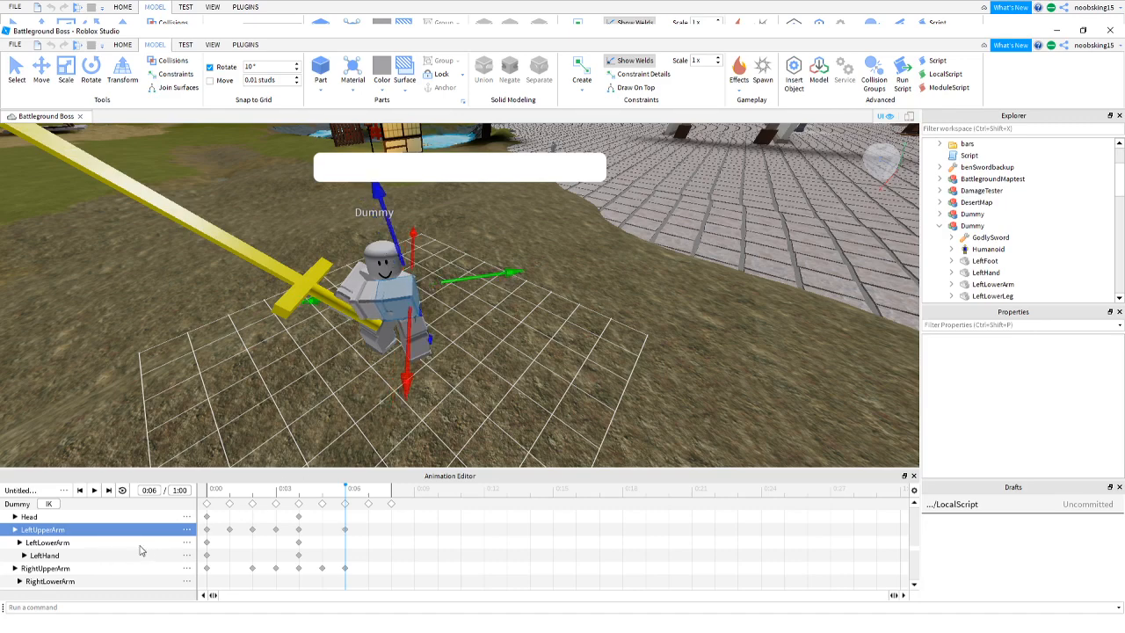
{"action": "left_click", "coordinate": [90, 70]}
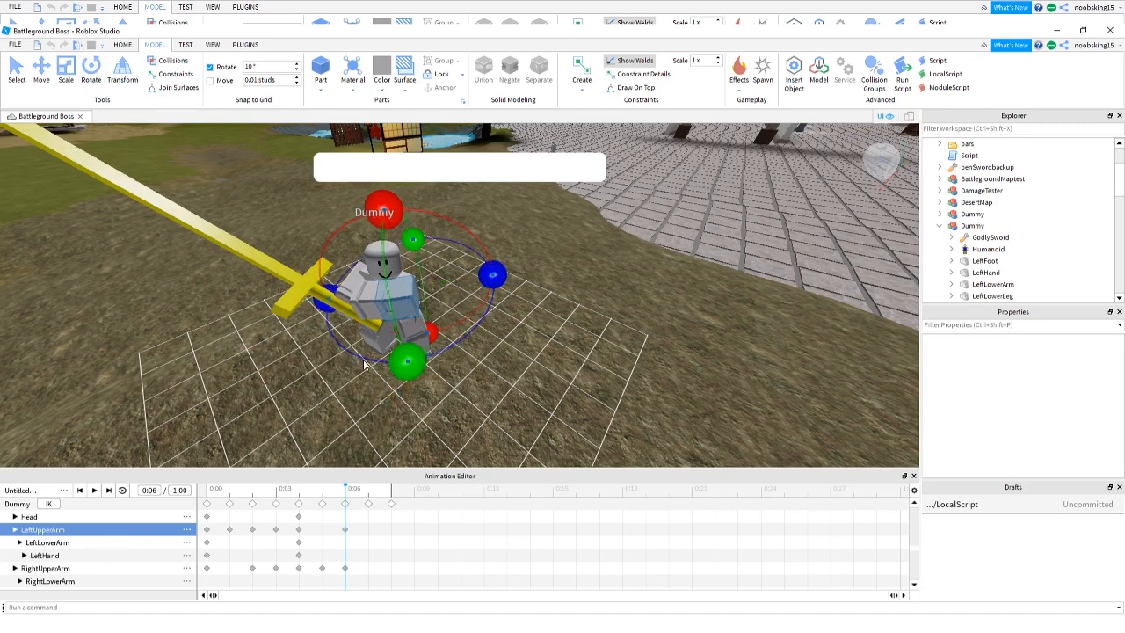
{"action": "left_click_drag", "start_coordinate": [381, 217], "coordinate": [354, 232]}
{"action": "left_click", "coordinate": [572, 253]}
Check the pose around 0:06 and 0:07, and rotate the RightUpperArm at 0:06 to lower the sword further forward.
{"action": "right_click_drag", "start_coordinate": [514, 314], "coordinate": [514, 314]}
{"action": "left_click", "coordinate": [370, 494]}
{"action": "left_click_drag", "start_coordinate": [369, 495], "coordinate": [344, 498]}
{"action": "right_click_drag", "start_coordinate": [556, 363], "coordinate": [556, 363]}
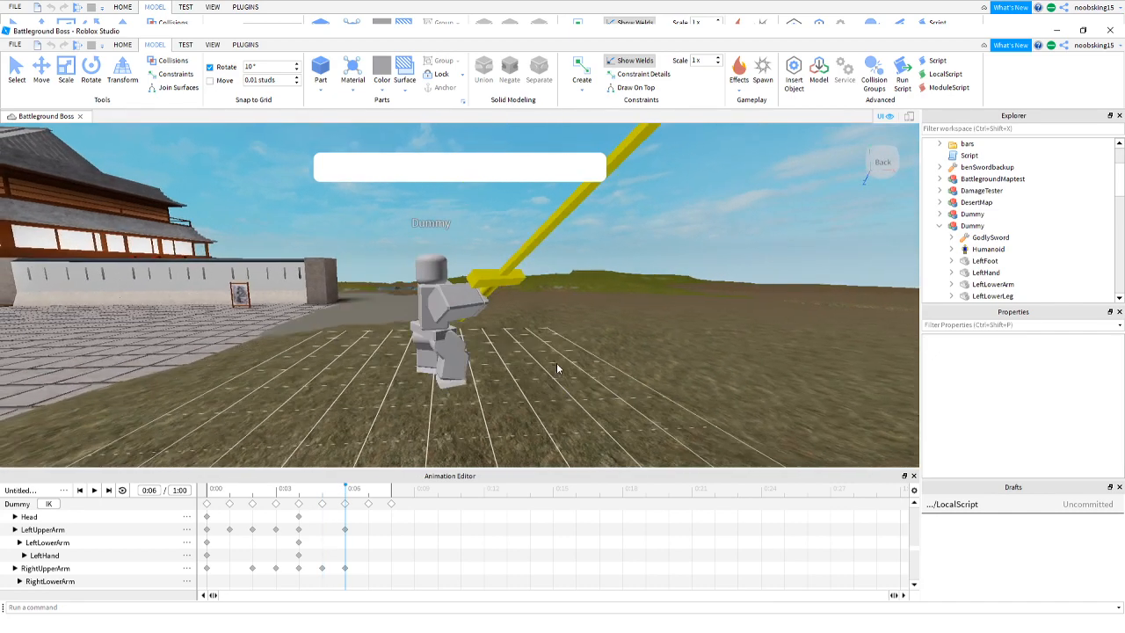
{"action": "mouse_move", "coordinate": [343, 497]}
{"action": "left_mouse_down"}
{"action": "mouse_move", "coordinate": [330, 498]}
{"action": "mouse_move", "coordinate": [345, 498]}
{"action": "left_mouse_up"}
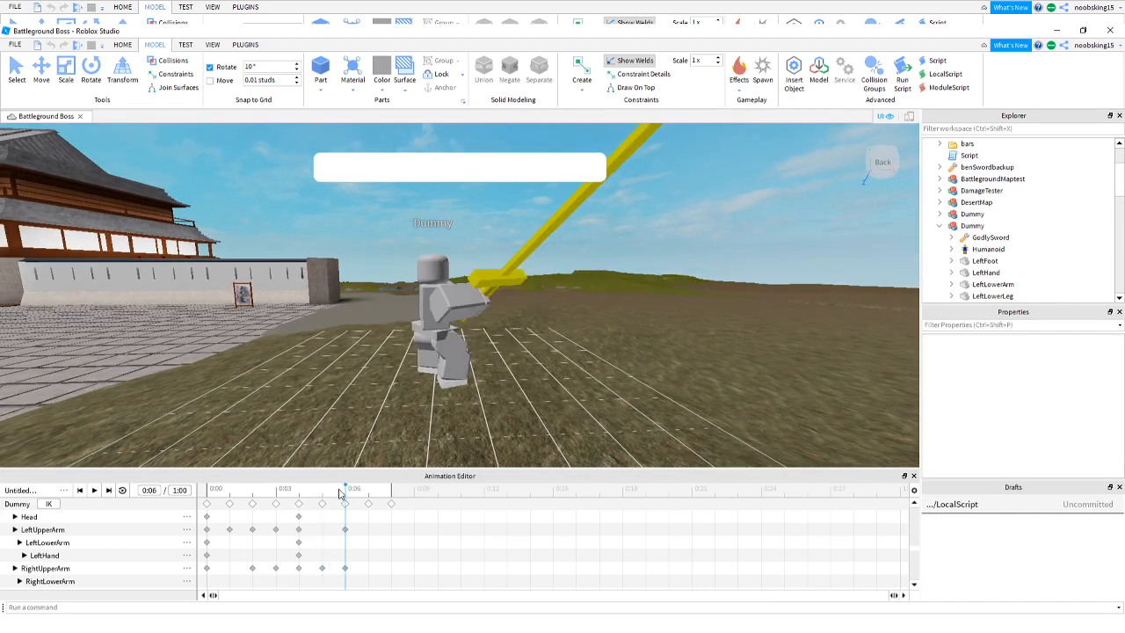
{"action": "left_click", "coordinate": [51, 569]}
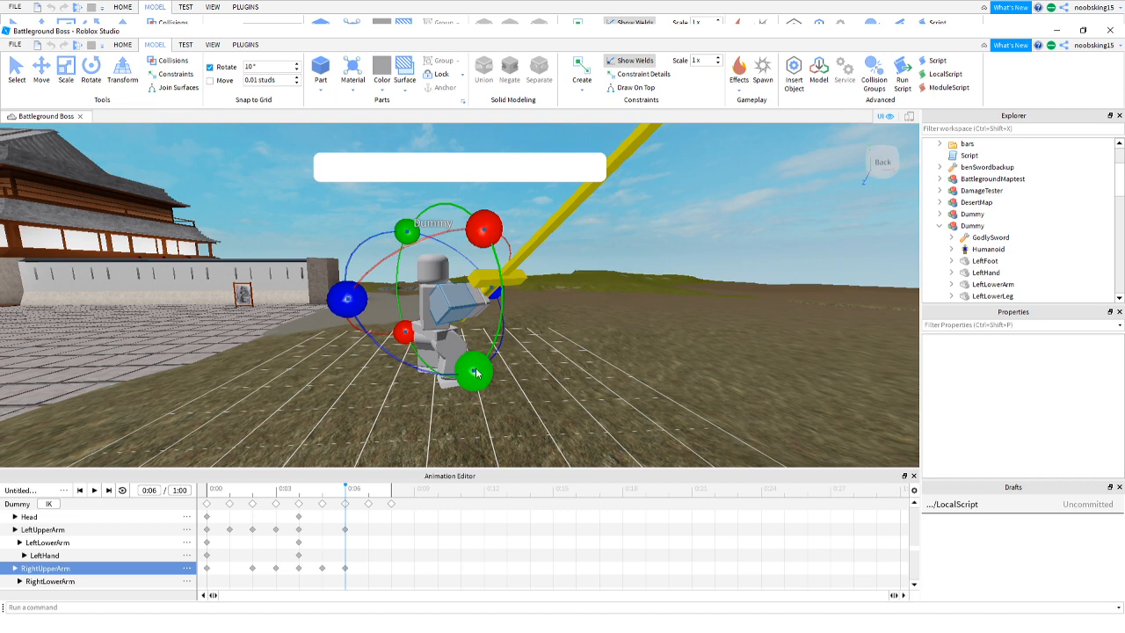
{"action": "left_click_drag", "start_coordinate": [475, 372], "coordinate": [453, 378]}
Compare the arm poses from 0:04 to 0:06, and rotate the RightUpperArm slightly at 0:04 to tip the sword forward.
{"action": "left_click", "coordinate": [325, 490]}
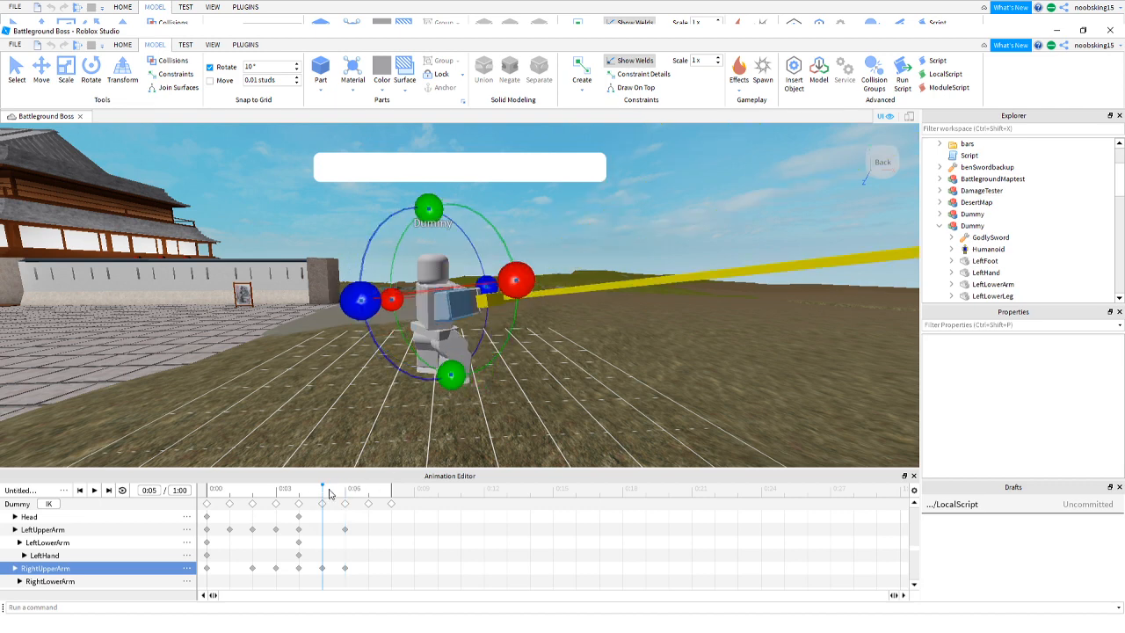
{"action": "left_click", "coordinate": [346, 490]}
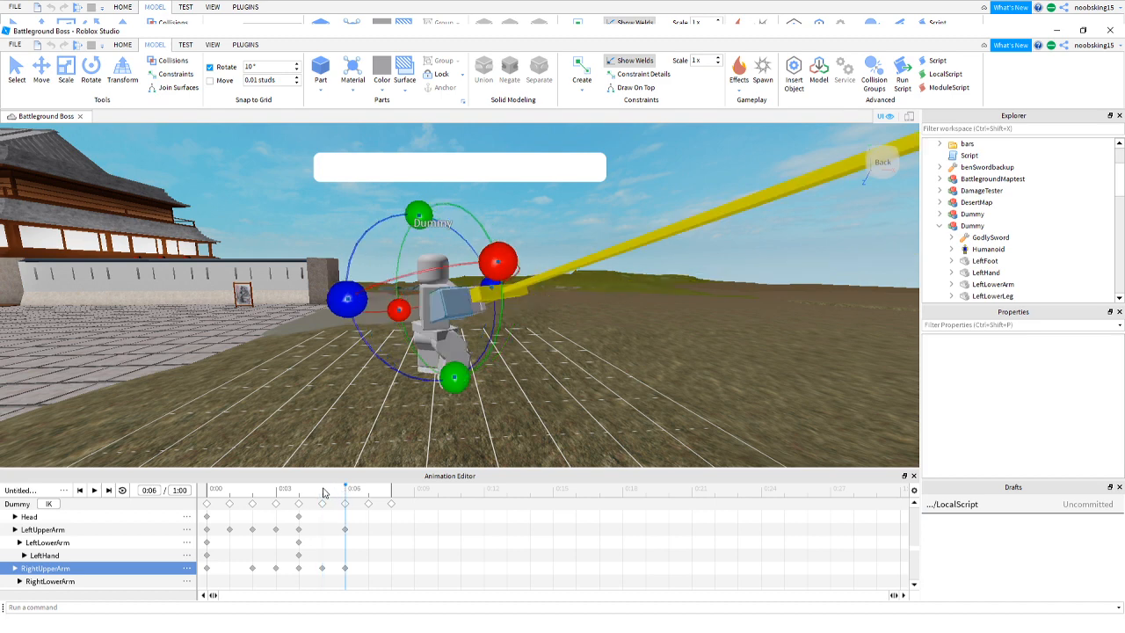
{"action": "left_click", "coordinate": [323, 490]}
{"action": "left_click", "coordinate": [346, 492]}
{"action": "left_click", "coordinate": [302, 497]}
{"action": "left_click", "coordinate": [318, 497]}
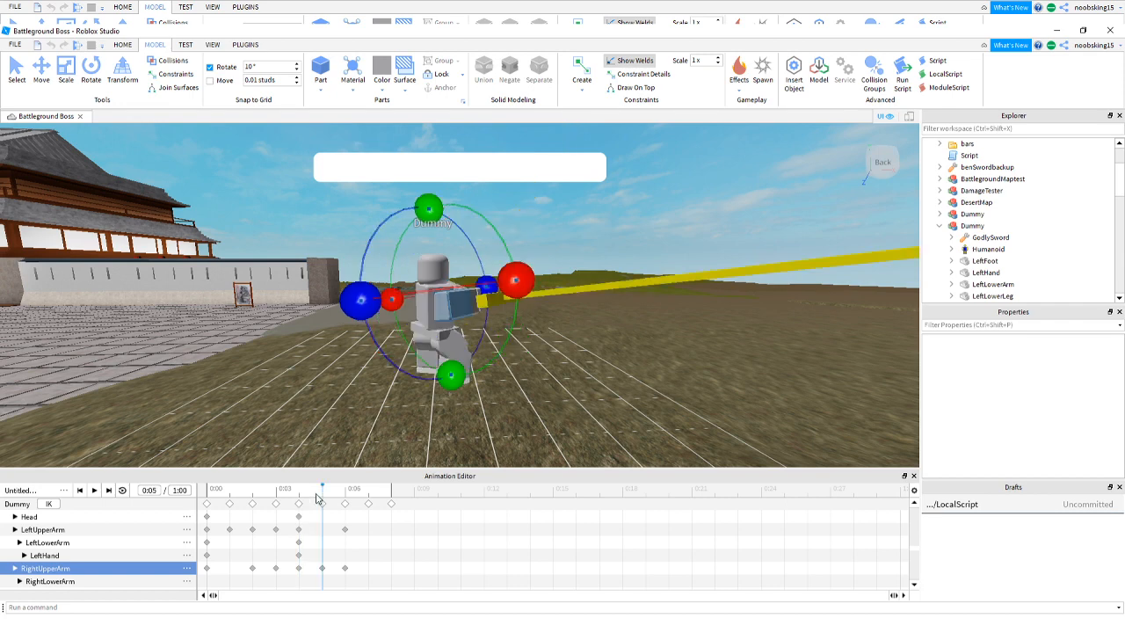
{"action": "left_click", "coordinate": [302, 498]}
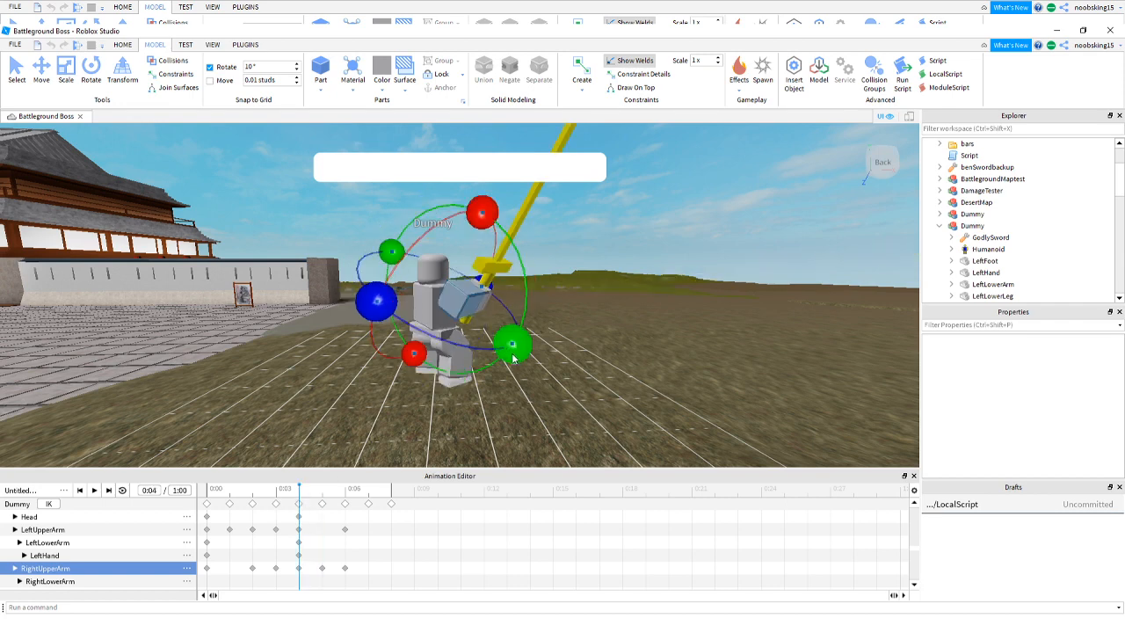
{"action": "left_click_drag", "start_coordinate": [513, 358], "coordinate": [503, 356]}
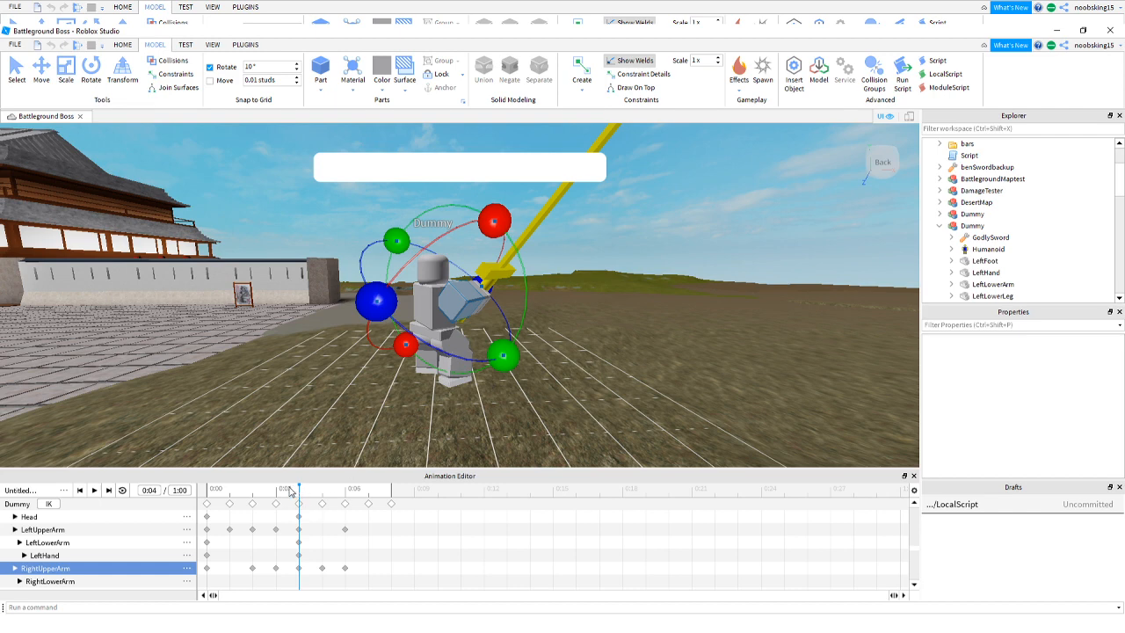
Turn the Head at 0:08 so the face points forward again despite the turned torso, and deselect it.
{"action": "left_click_drag", "start_coordinate": [290, 488], "coordinate": [395, 499]}
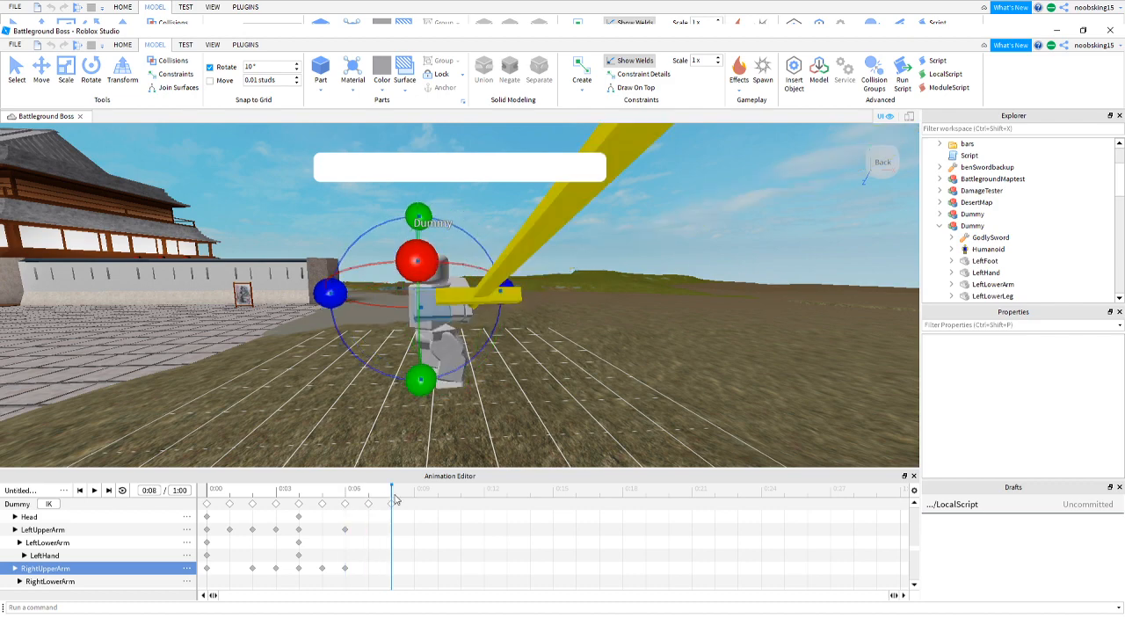
{"action": "scroll", "coordinate": [475, 405], "scroll_direction": "down", "scroll_amount": 5}
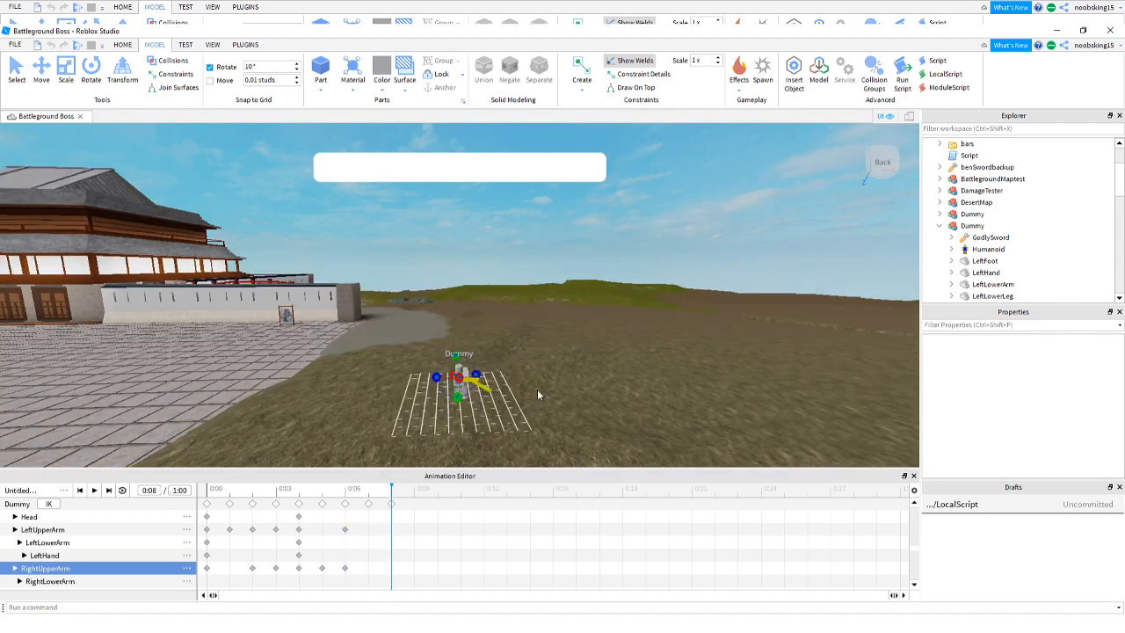
{"action": "right_click_drag", "start_coordinate": [538, 395], "coordinate": [517, 406]}
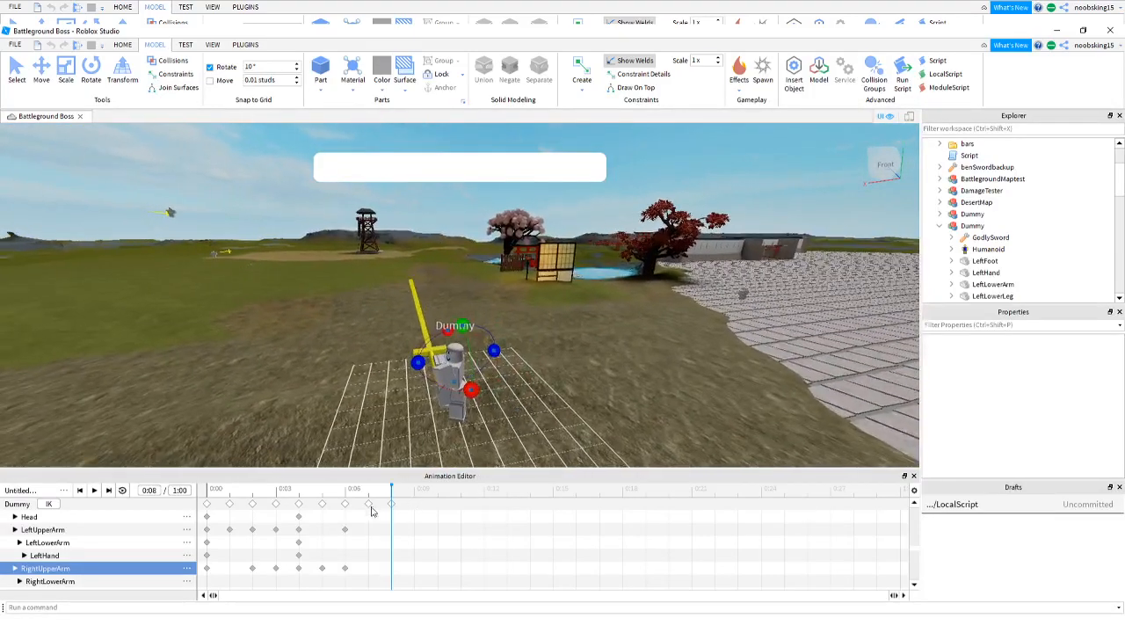
{"action": "left_click", "coordinate": [58, 519]}
{"action": "left_click_drag", "start_coordinate": [490, 385], "coordinate": [515, 353]}
{"action": "left_click", "coordinate": [535, 337]}
{"action": "right_click_drag", "start_coordinate": [534, 341], "coordinate": [532, 341]}
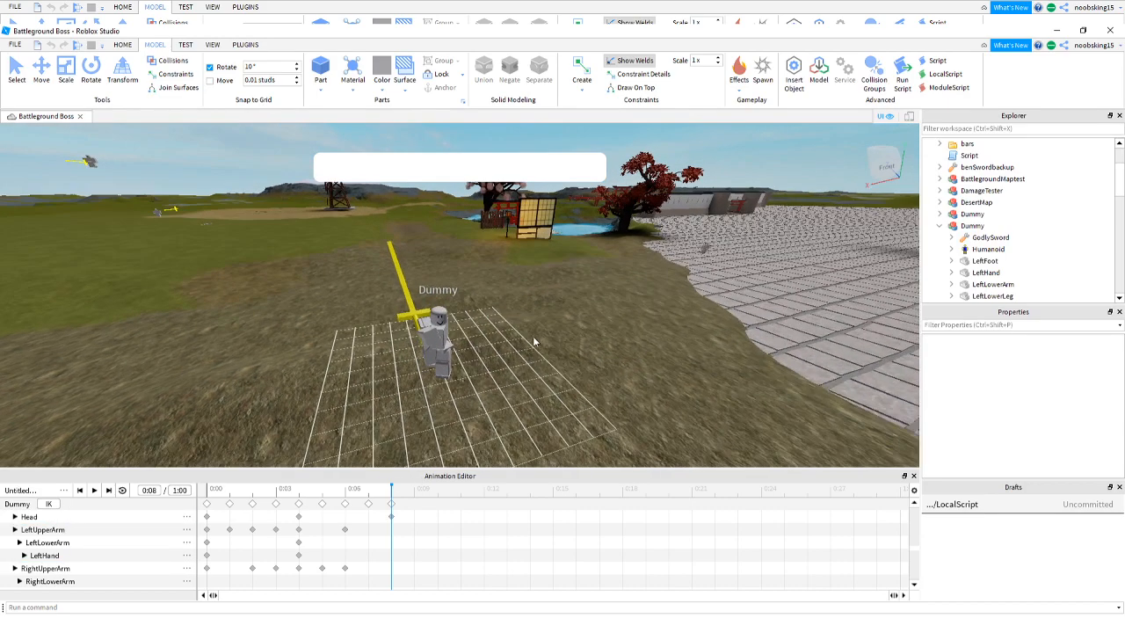
Preview the whole sword swing repeatedly from the Dummy's front.
{"action": "left_click", "coordinate": [94, 491]}
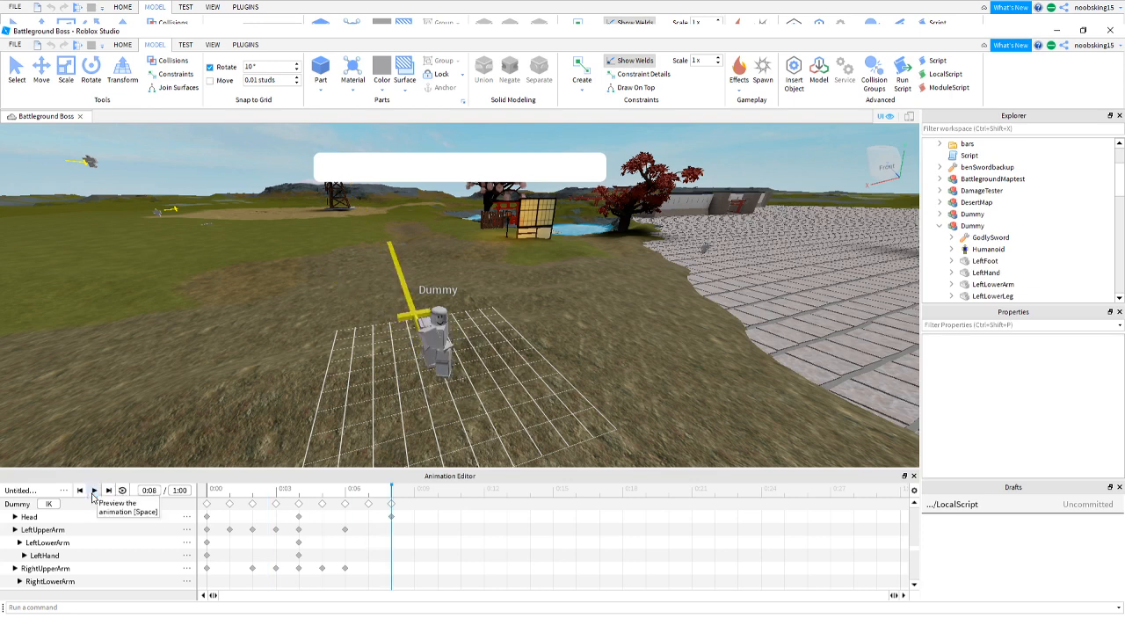
{"action": "left_click", "coordinate": [94, 491]}
{"action": "left_click", "coordinate": [94, 491]}
{"action": "left_click", "coordinate": [94, 491]}
{"action": "left_click", "coordinate": [93, 493]}
{"action": "left_click", "coordinate": [92, 493]}
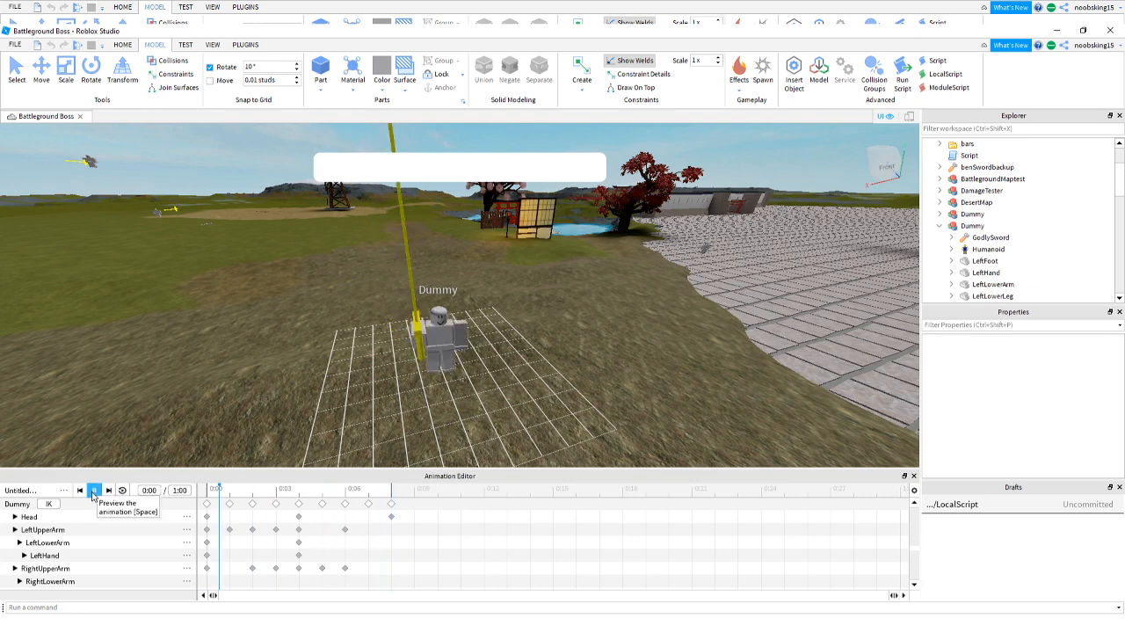
Replay the sword swing up to 0:08 a few more times.
{"action": "left_click", "coordinate": [94, 492]}
{"action": "left_click", "coordinate": [93, 492]}
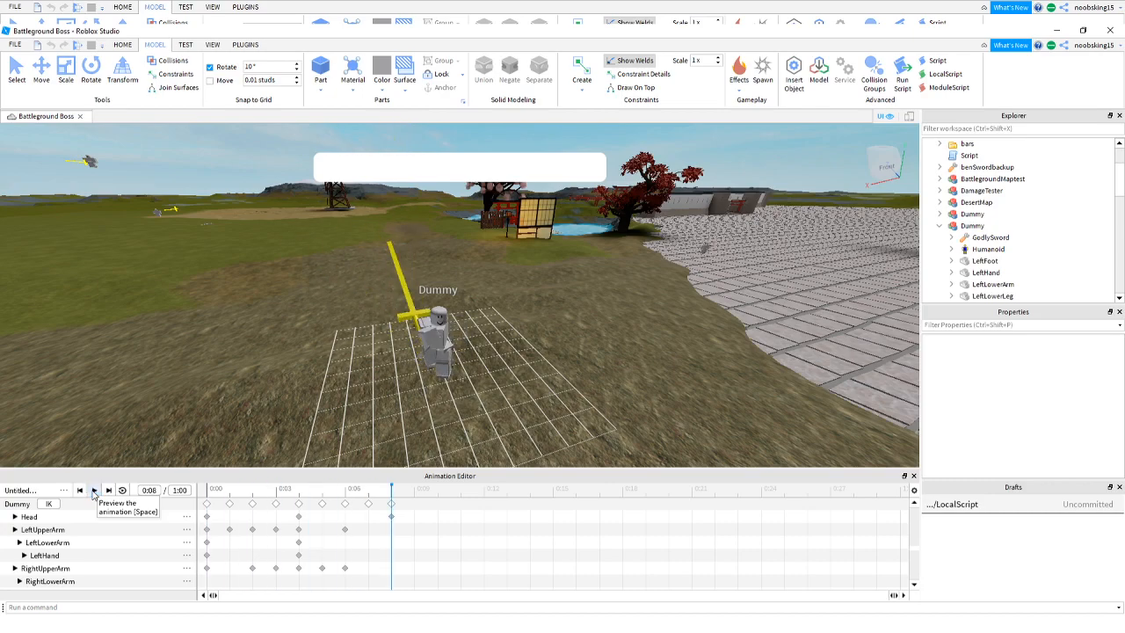
{"action": "left_click", "coordinate": [94, 493]}
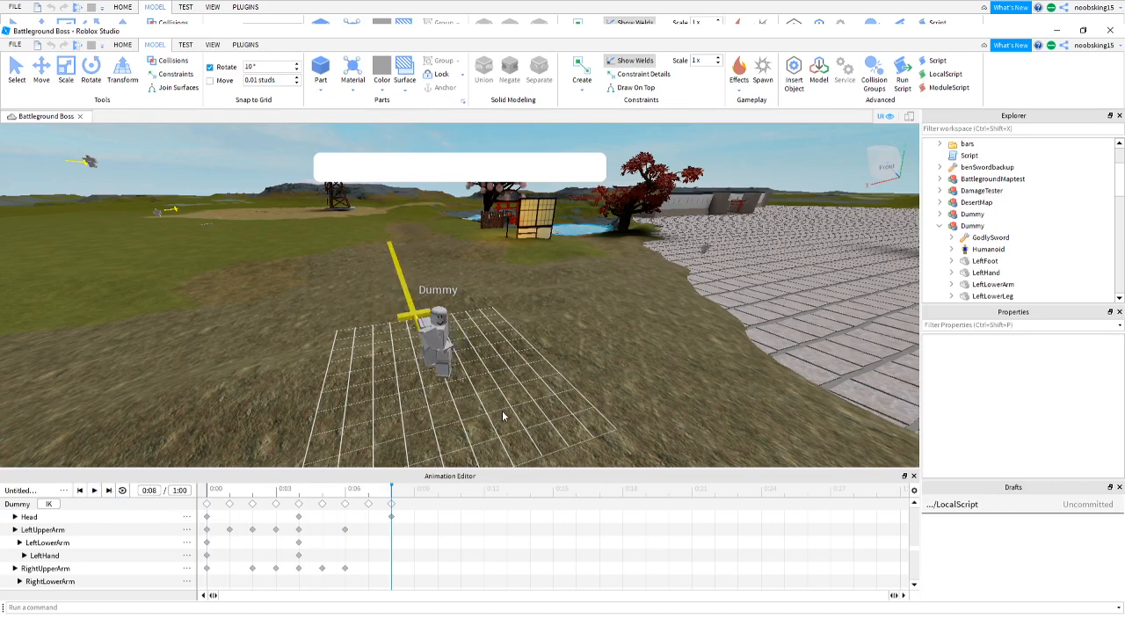
At 0:09, rotate the UpperTorso slightly so the Dummy leans backward at the end of the swing.
{"action": "right_click_drag", "start_coordinate": [501, 411], "coordinate": [504, 410]}
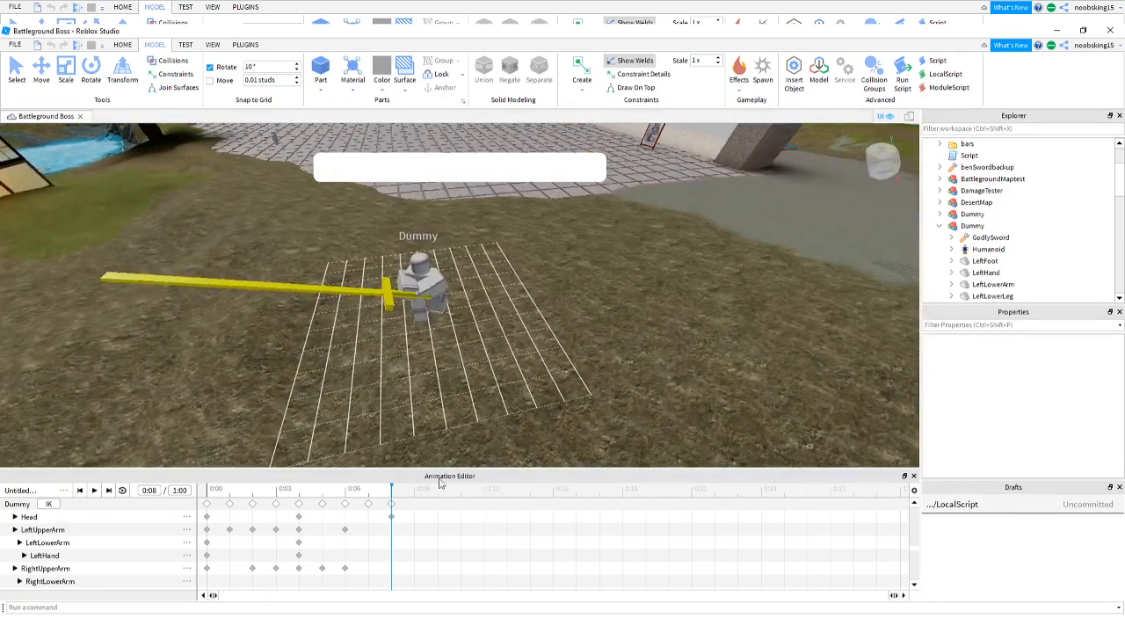
{"action": "left_click", "coordinate": [416, 497]}
{"action": "right_click_drag", "start_coordinate": [470, 353], "coordinate": [472, 350]}
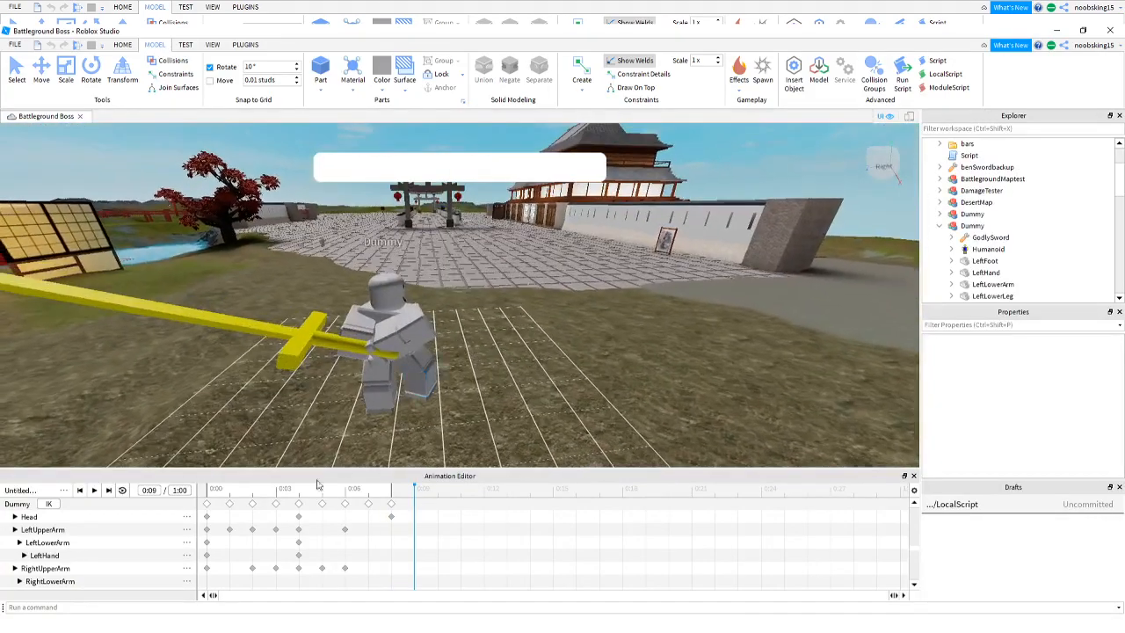
{"action": "scroll", "coordinate": [96, 562], "scroll_direction": "down", "scroll_amount": 1}
{"action": "scroll", "coordinate": [88, 565], "scroll_direction": "up", "scroll_amount": 3}
{"action": "left_click", "coordinate": [71, 532]}
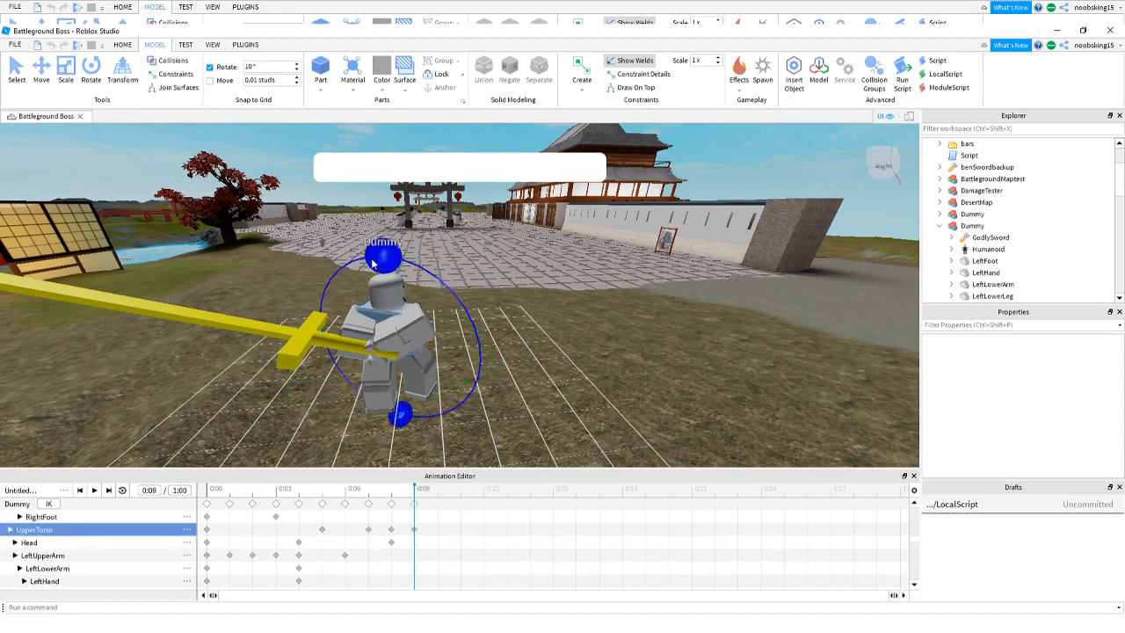
{"action": "left_click_drag", "start_coordinate": [372, 264], "coordinate": [368, 260]}
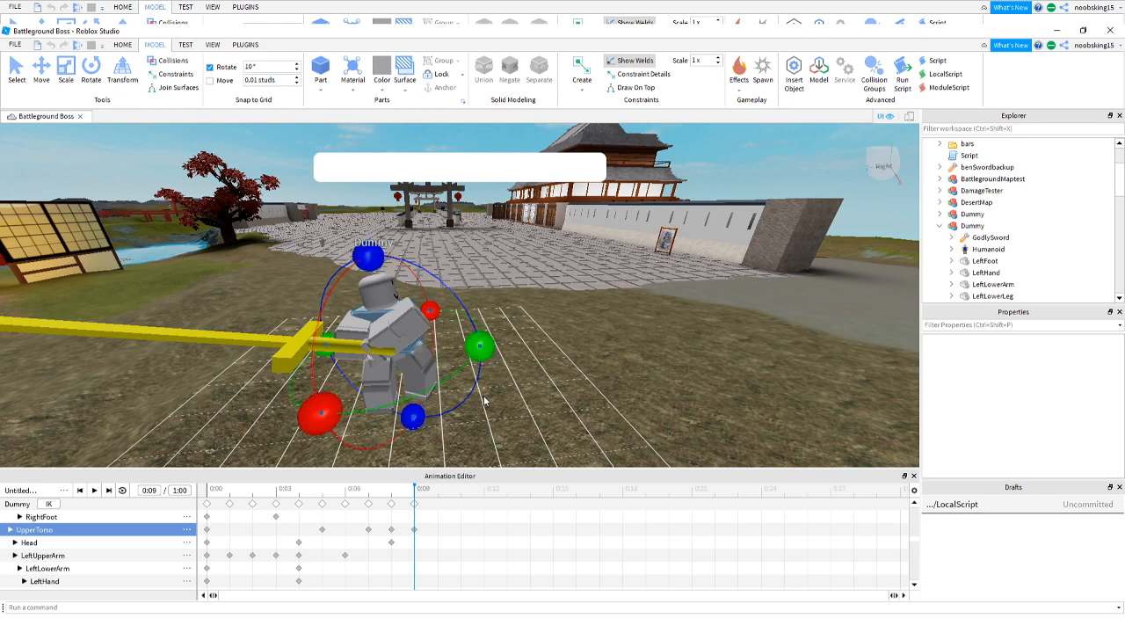
Tilt the UpperTorso slightly backward at 0:05, and replay the swing to check the lean.
{"action": "left_click", "coordinate": [93, 490]}
{"action": "left_click", "coordinate": [322, 498]}
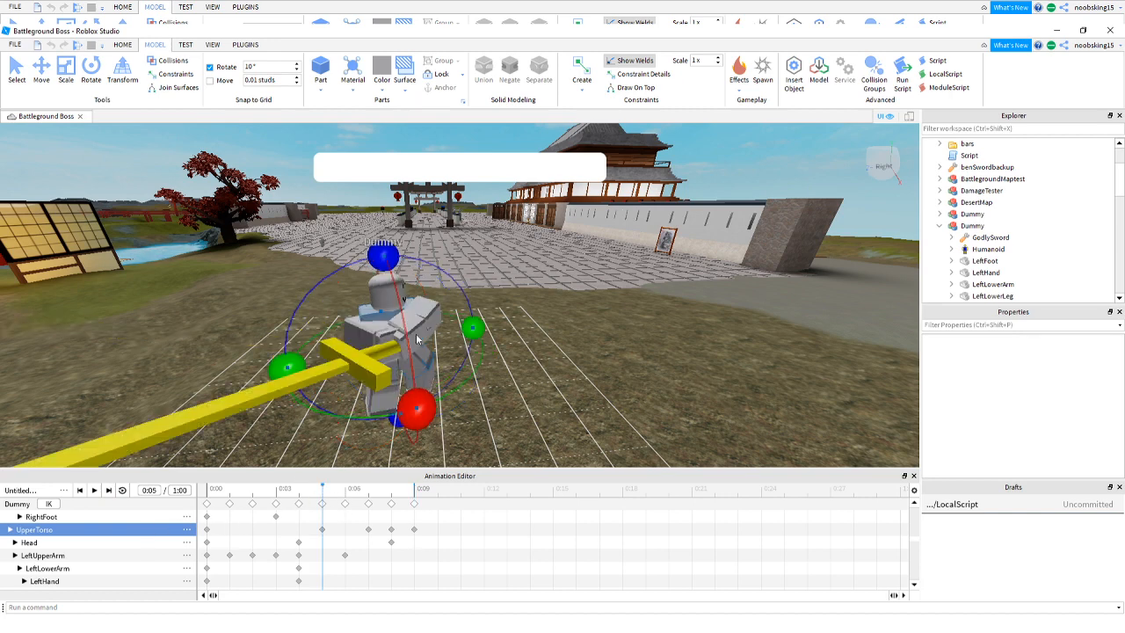
{"action": "left_click_drag", "start_coordinate": [384, 260], "coordinate": [366, 265]}
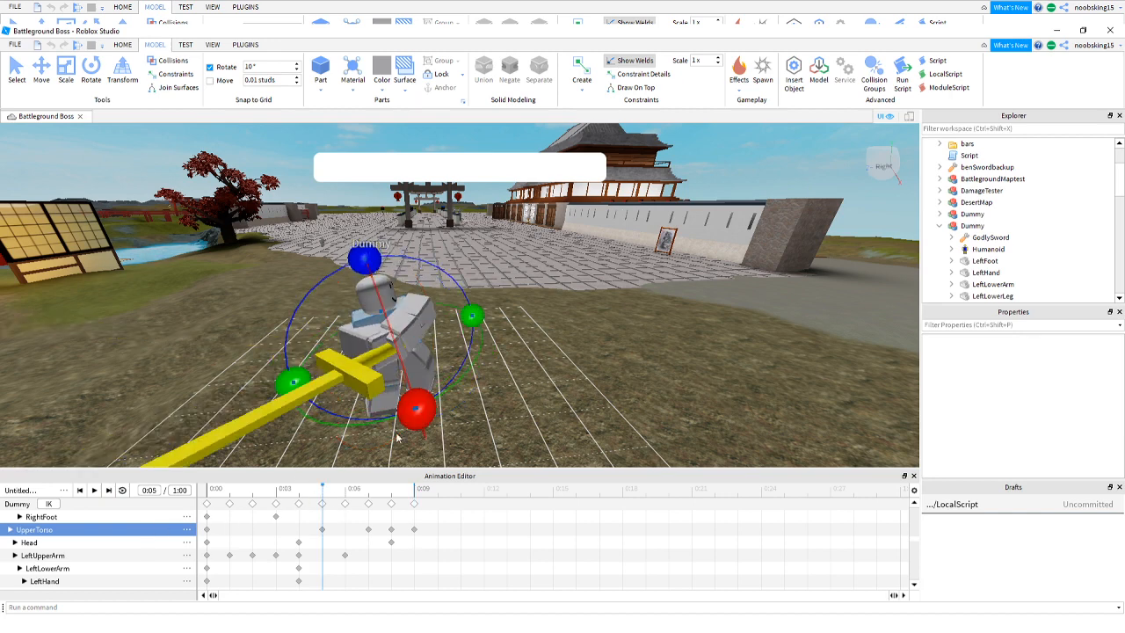
{"action": "left_click", "coordinate": [93, 491]}
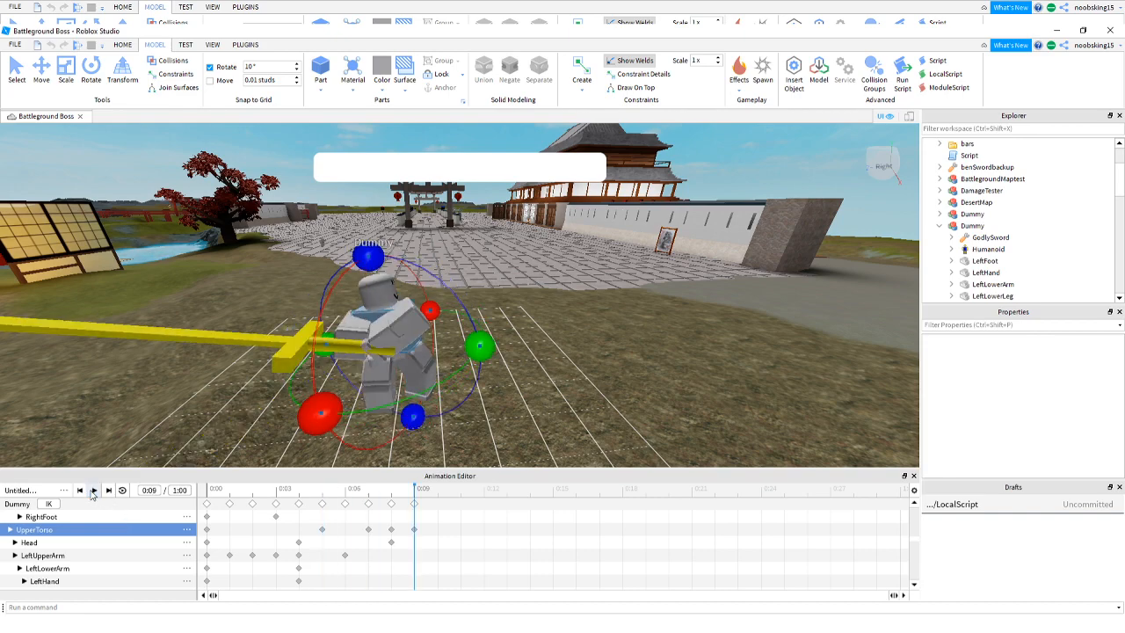
{"action": "left_click", "coordinate": [94, 492]}
{"action": "left_click", "coordinate": [94, 492]}
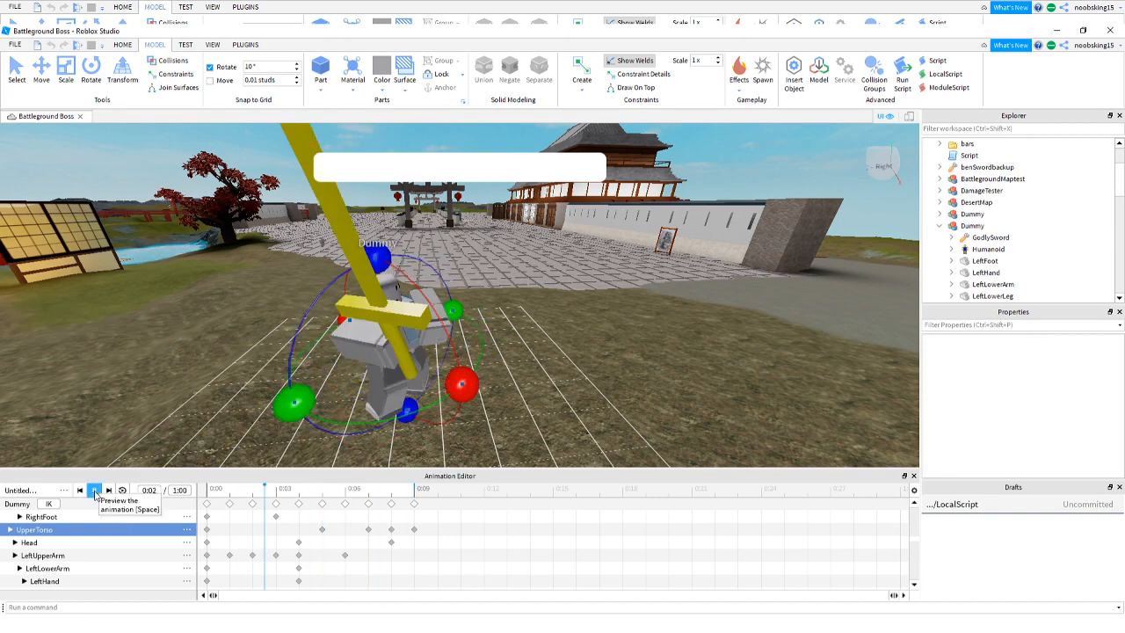
{"action": "left_click", "coordinate": [94, 492]}
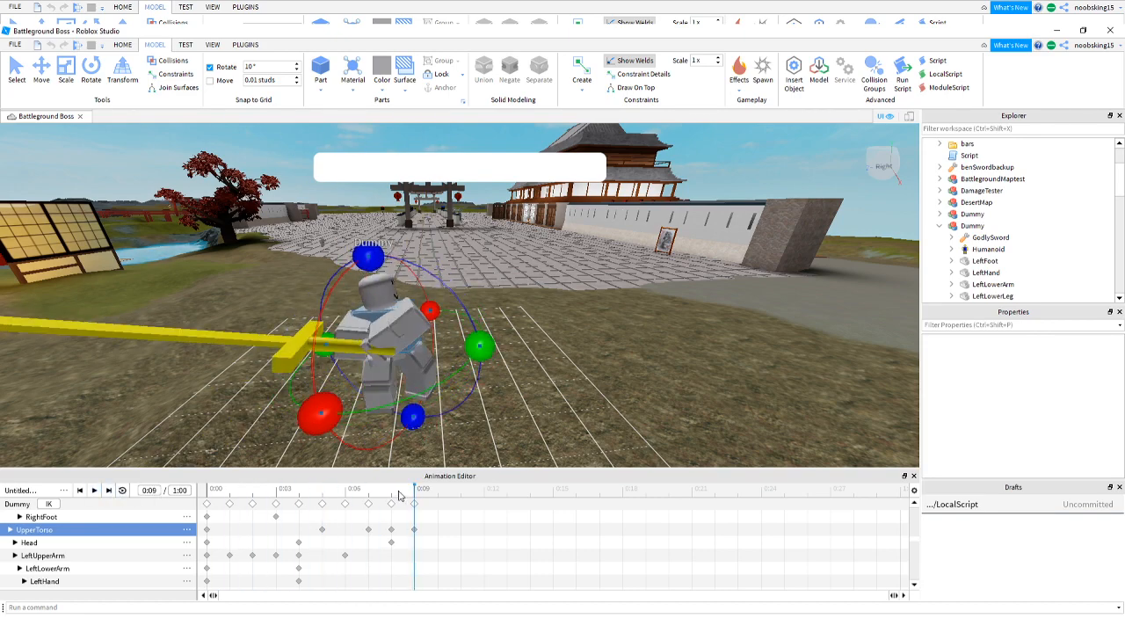
At 0:10, rotate the RightUpperArm to shift the sword sideways behind the Dummy, and undo the extra tilt tried on it.
{"action": "mouse_move", "coordinate": [413, 492]}
{"action": "left_mouse_down"}
{"action": "mouse_move", "coordinate": [216, 495]}
{"action": "mouse_move", "coordinate": [427, 494]}
{"action": "mouse_move", "coordinate": [416, 494]}
{"action": "left_mouse_up"}
{"action": "key", "text": "a"}
{"action": "right_click_drag", "start_coordinate": [540, 397], "coordinate": [540, 397]}
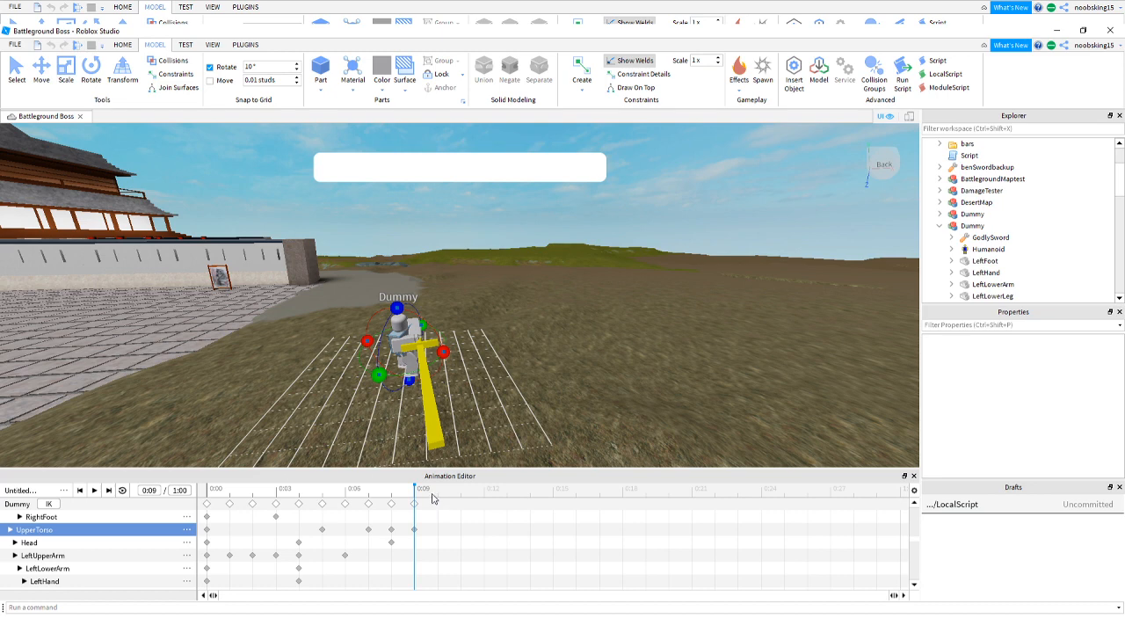
{"action": "left_click", "coordinate": [435, 498]}
{"action": "scroll", "coordinate": [63, 567], "scroll_direction": "down", "scroll_amount": 3}
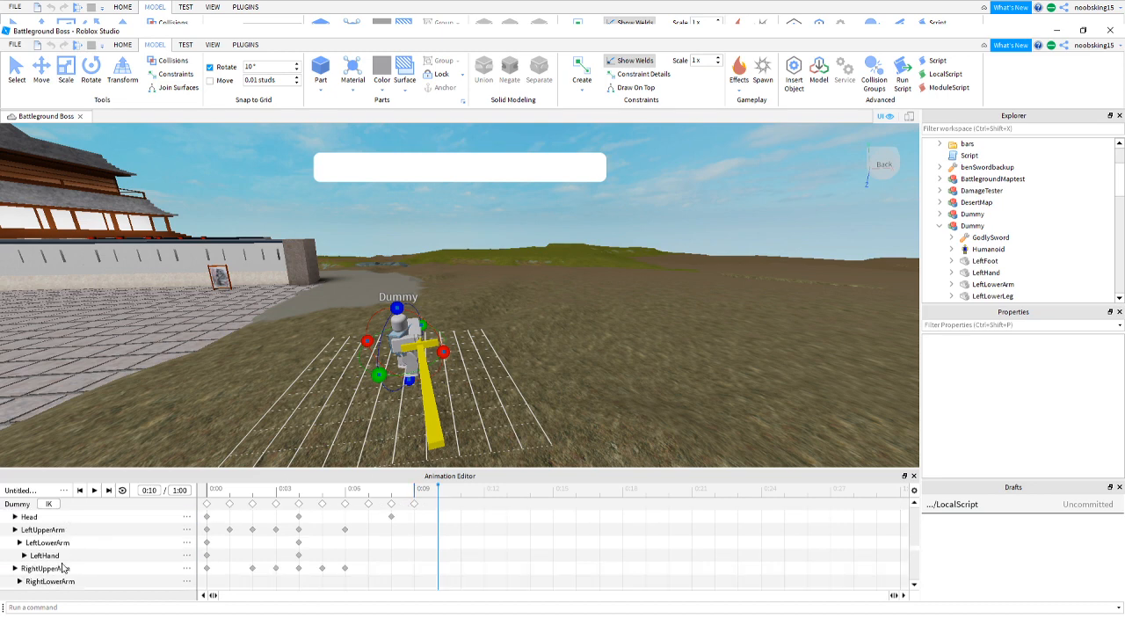
{"action": "left_click", "coordinate": [65, 556]}
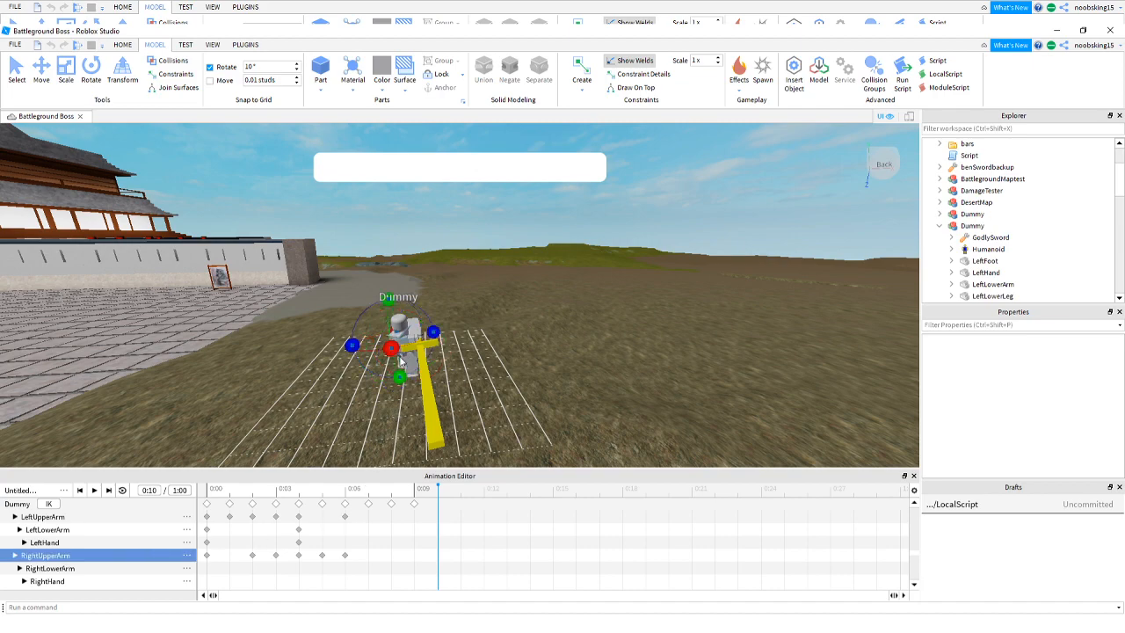
{"action": "scroll", "coordinate": [482, 329], "scroll_direction": "up", "scroll_amount": 5}
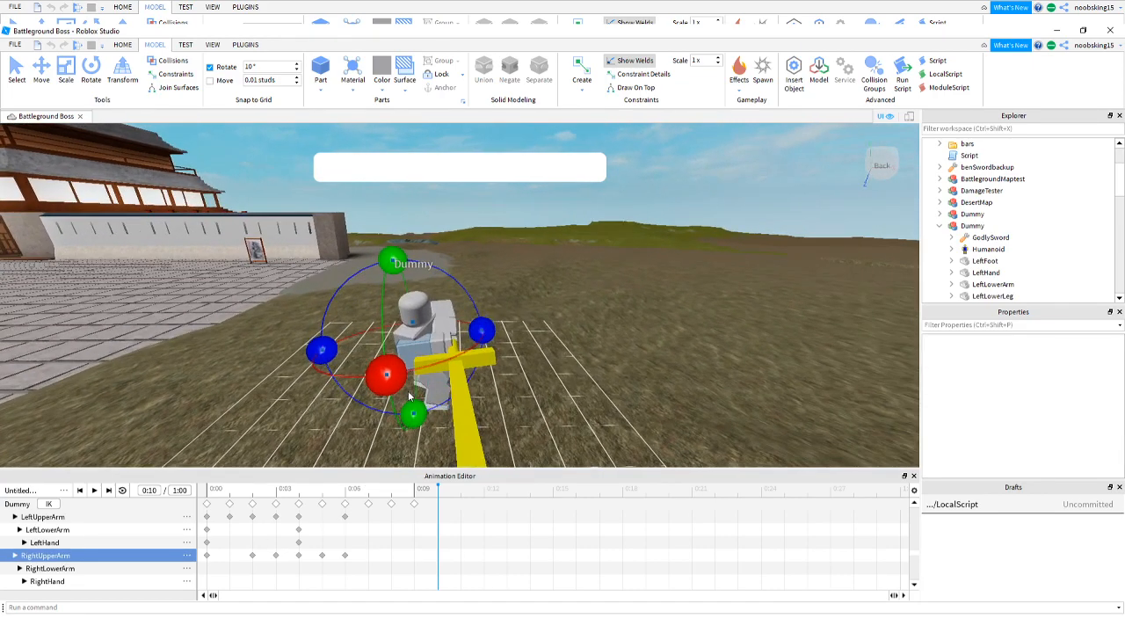
{"action": "left_click_drag", "start_coordinate": [387, 388], "coordinate": [396, 362]}
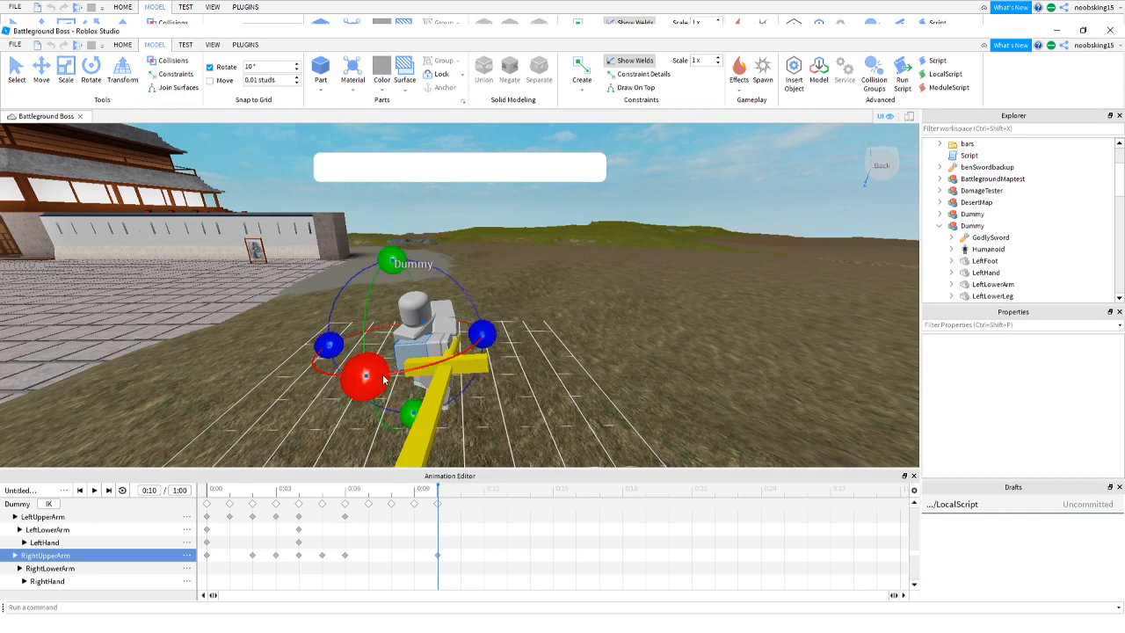
{"action": "left_click_drag", "start_coordinate": [485, 340], "coordinate": [481, 357]}
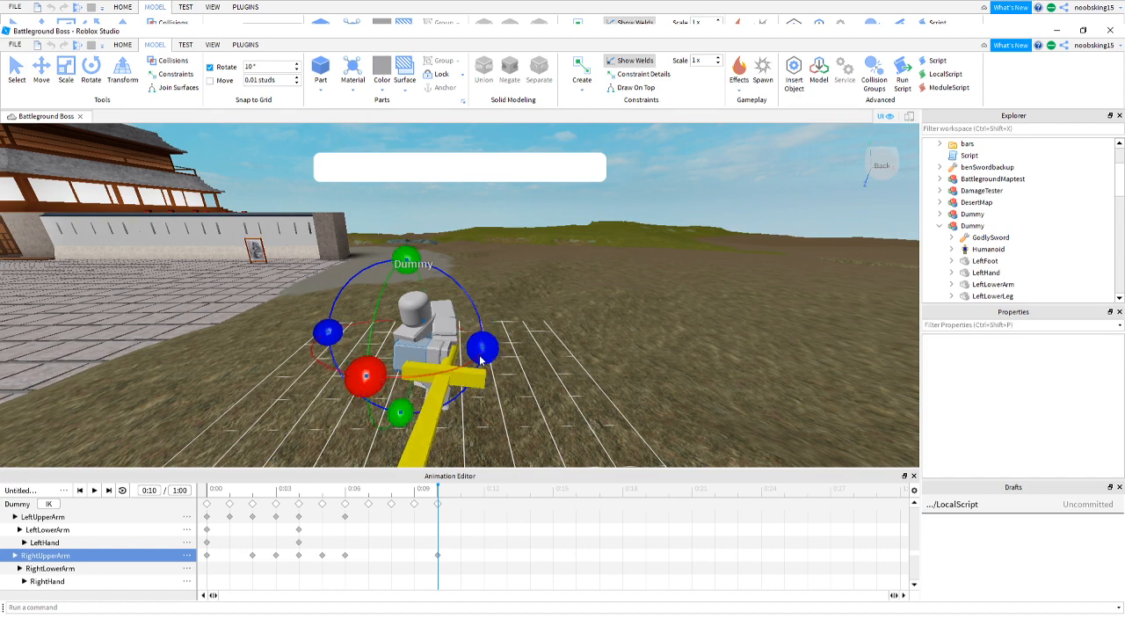
{"action": "key", "text": "ctrl+z"}
Rotate the RightUpperArm at 0:11 to raise the sword upward from behind the Dummy.
{"action": "right_click_drag", "start_coordinate": [489, 356], "coordinate": [489, 357]}
{"action": "key", "text": "w"}
{"action": "key", "text": "a"}
{"action": "key", "text": "s"}
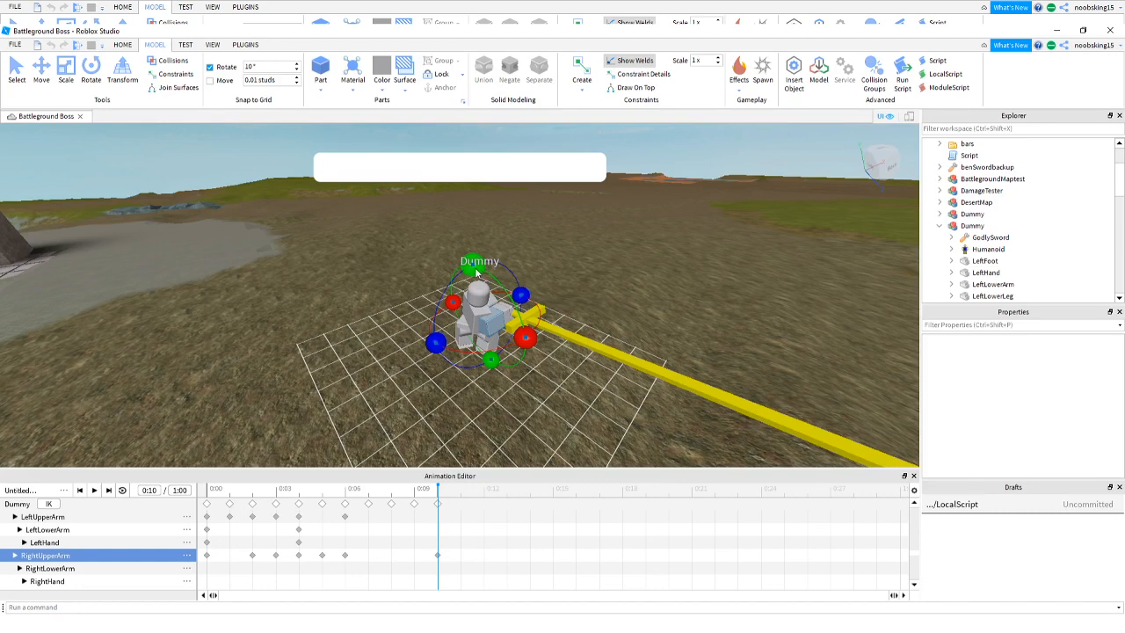
{"action": "left_click_drag", "start_coordinate": [474, 266], "coordinate": [457, 281]}
{"action": "left_click", "coordinate": [460, 488]}
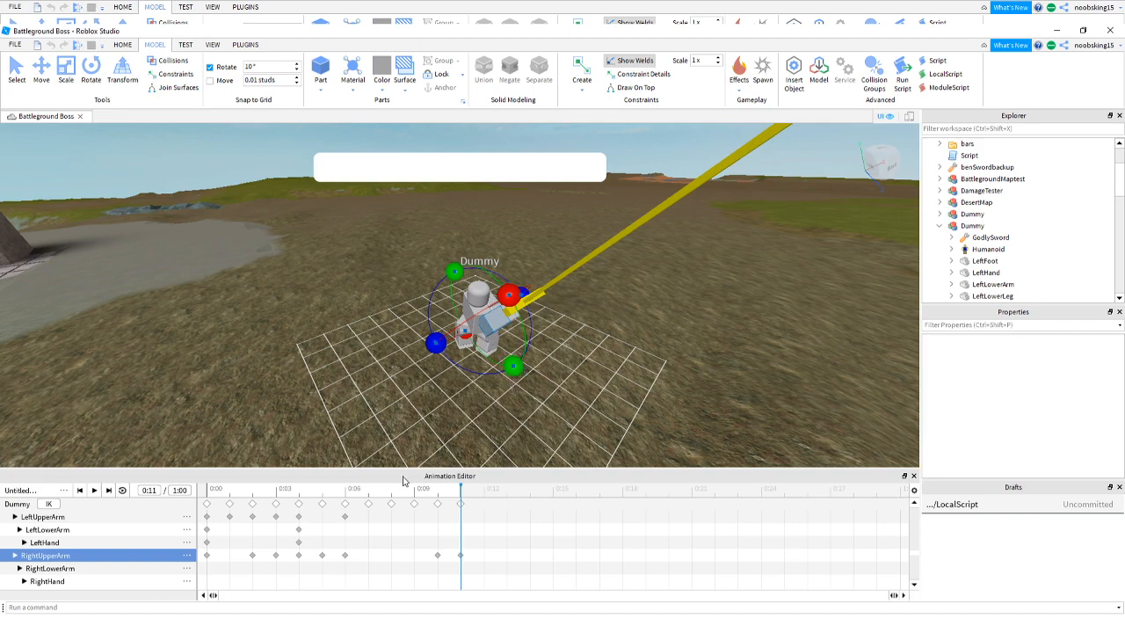
Compare the poses at 0:10 and 0:11, and turn the UpperTorso at 0:11 so the raised sword swings toward the Dummy's left.
{"action": "right_click_drag", "start_coordinate": [577, 344], "coordinate": [576, 343]}
{"action": "key", "text": "d"}
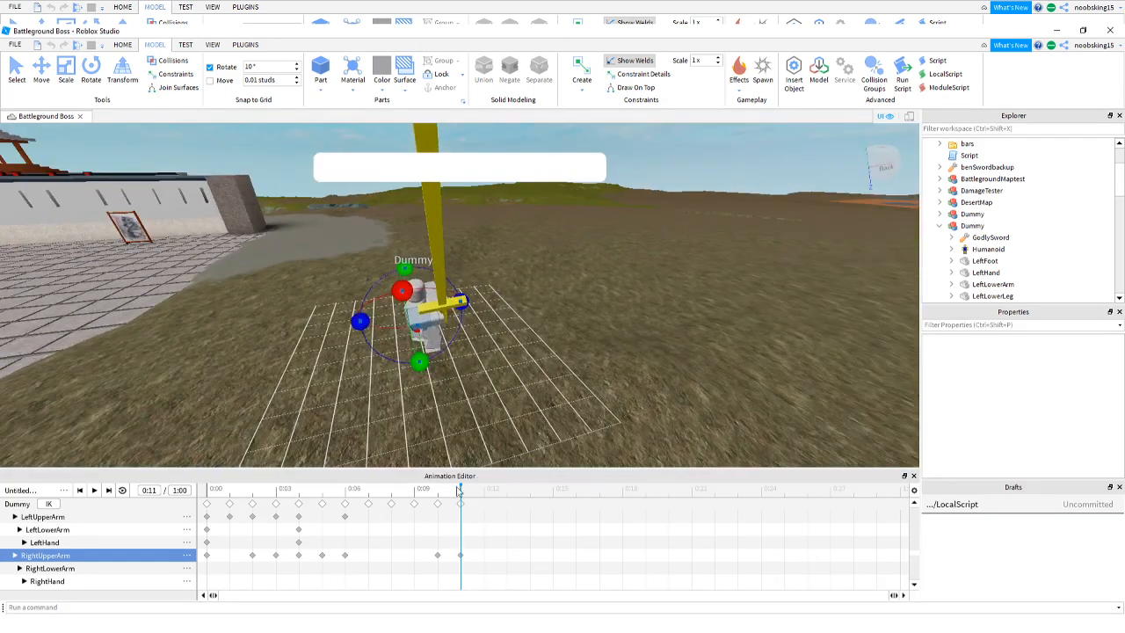
{"action": "mouse_move", "coordinate": [455, 492]}
{"action": "left_mouse_down"}
{"action": "mouse_move", "coordinate": [354, 501]}
{"action": "mouse_move", "coordinate": [447, 489]}
{"action": "left_mouse_up"}
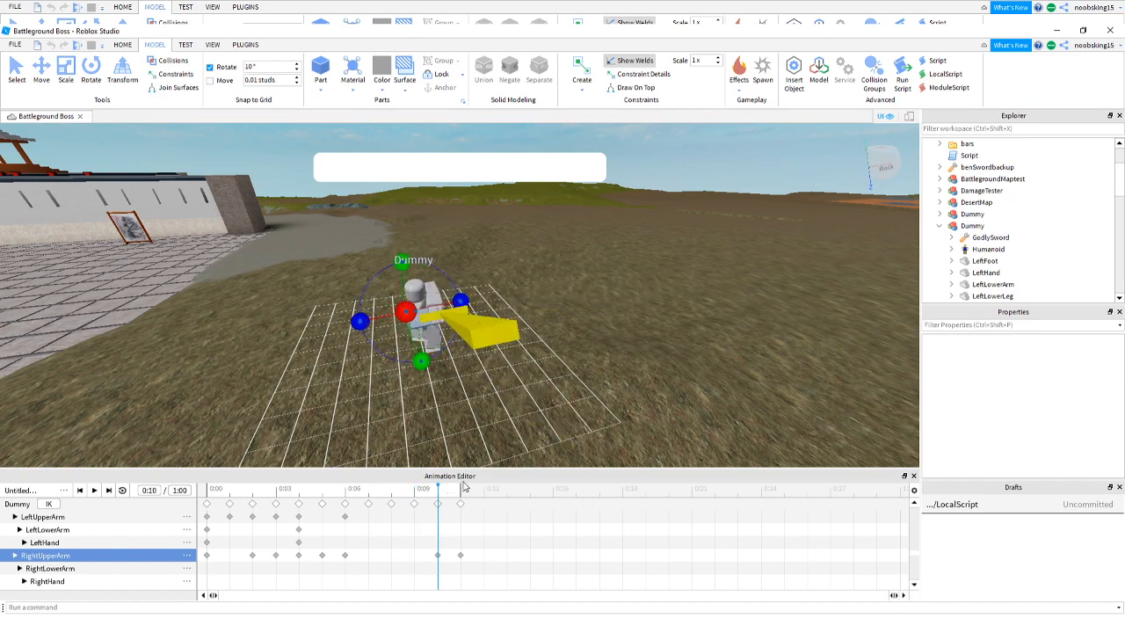
{"action": "left_click", "coordinate": [461, 495]}
{"action": "right_click_drag", "start_coordinate": [551, 384], "coordinate": [551, 384]}
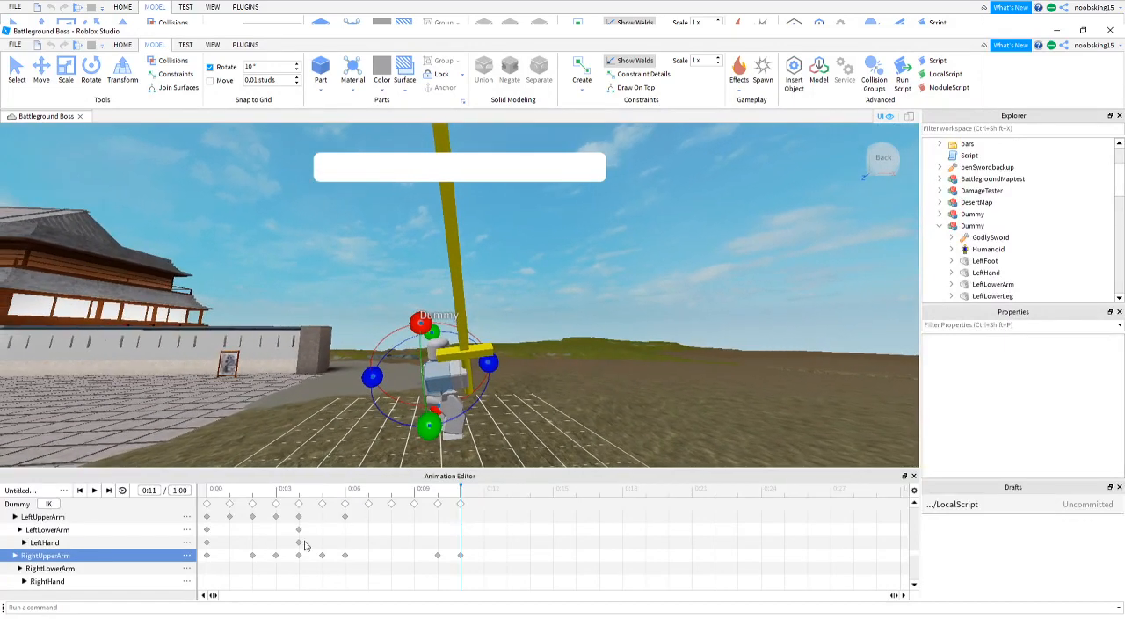
{"action": "scroll", "coordinate": [92, 563], "scroll_direction": "down", "scroll_amount": 1}
{"action": "scroll", "coordinate": [92, 562], "scroll_direction": "up", "scroll_amount": 3}
{"action": "left_click", "coordinate": [104, 532]}
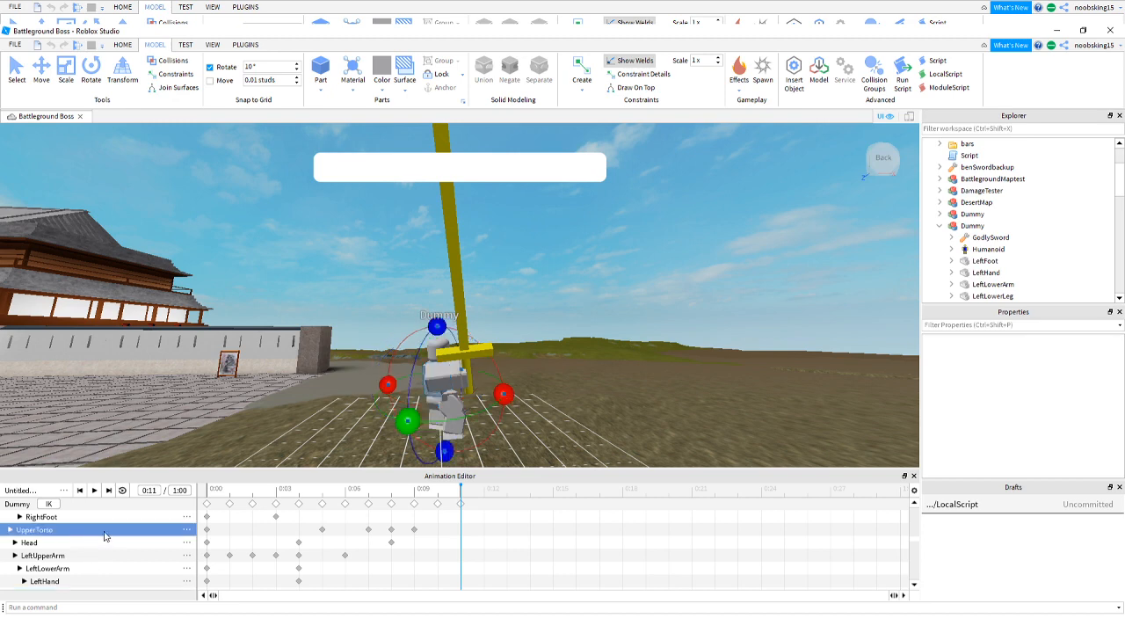
{"action": "left_click_drag", "start_coordinate": [404, 425], "coordinate": [366, 420]}
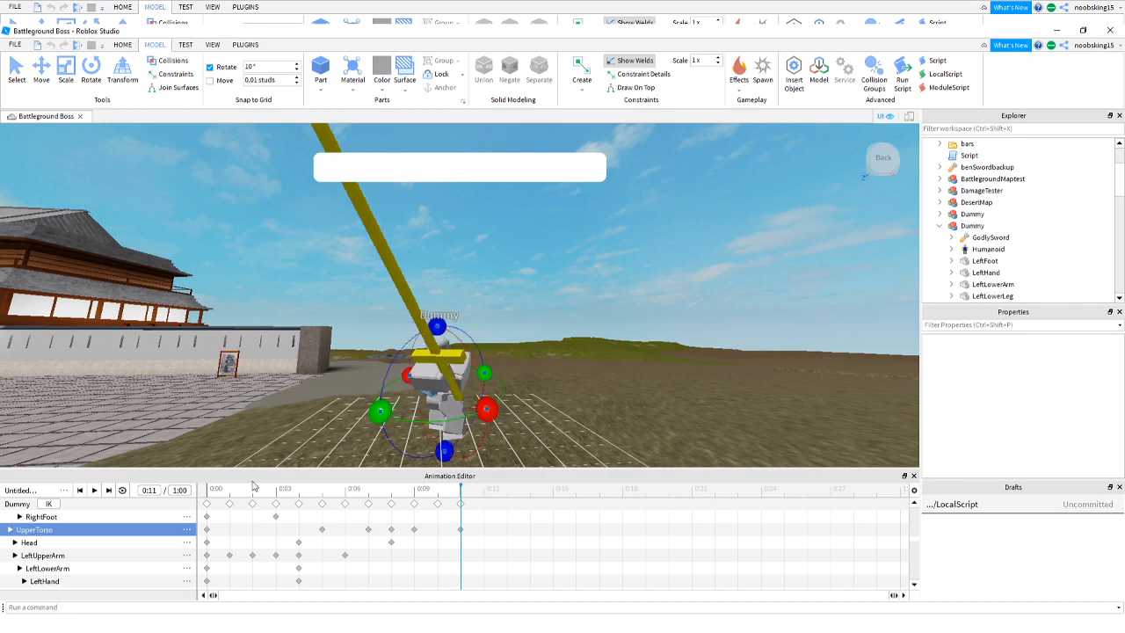
Scrub the animation from 0:00 to 0:11, and rotate the RightUpperArm at 0:11 to tip the sword further to the Dummy's left.
{"action": "left_click", "coordinate": [216, 495]}
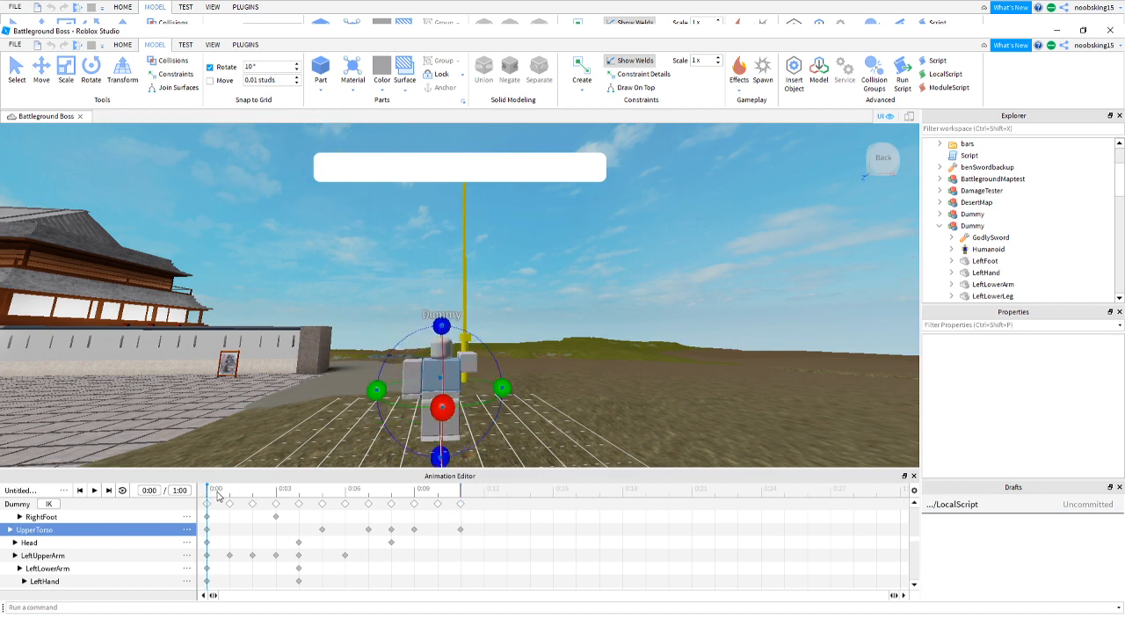
{"action": "left_click_drag", "start_coordinate": [212, 495], "coordinate": [459, 492]}
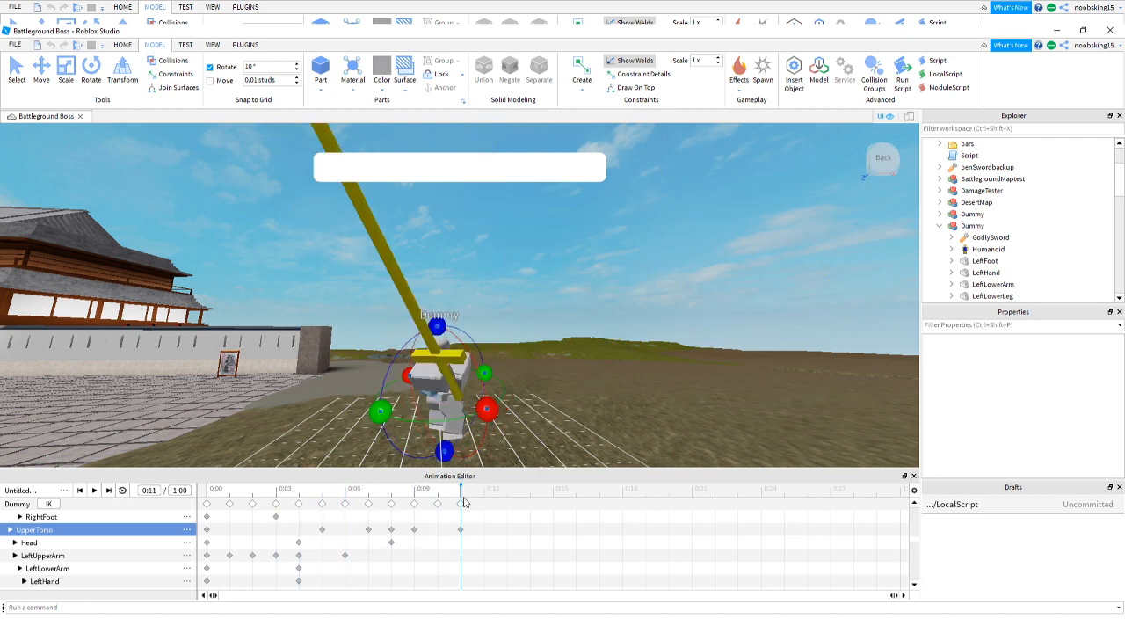
{"action": "right_click_drag", "start_coordinate": [555, 400], "coordinate": [555, 403]}
{"action": "key", "text": "w"}
{"action": "key", "text": "d"}
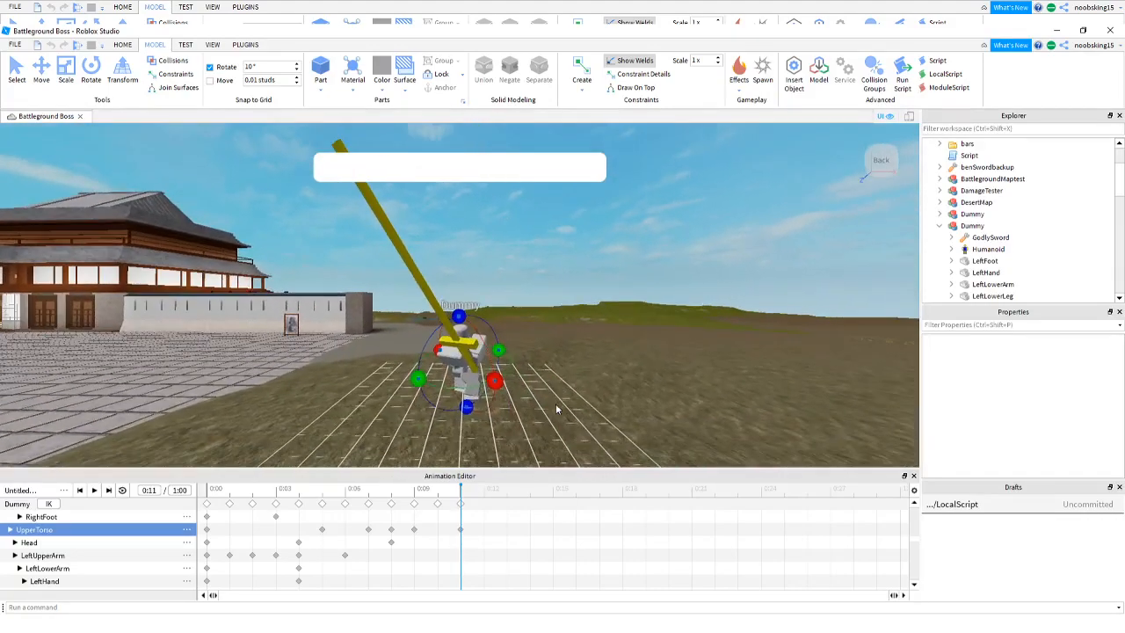
{"action": "scroll", "coordinate": [62, 540], "scroll_direction": "down", "scroll_amount": 3}
{"action": "left_click", "coordinate": [71, 555]}
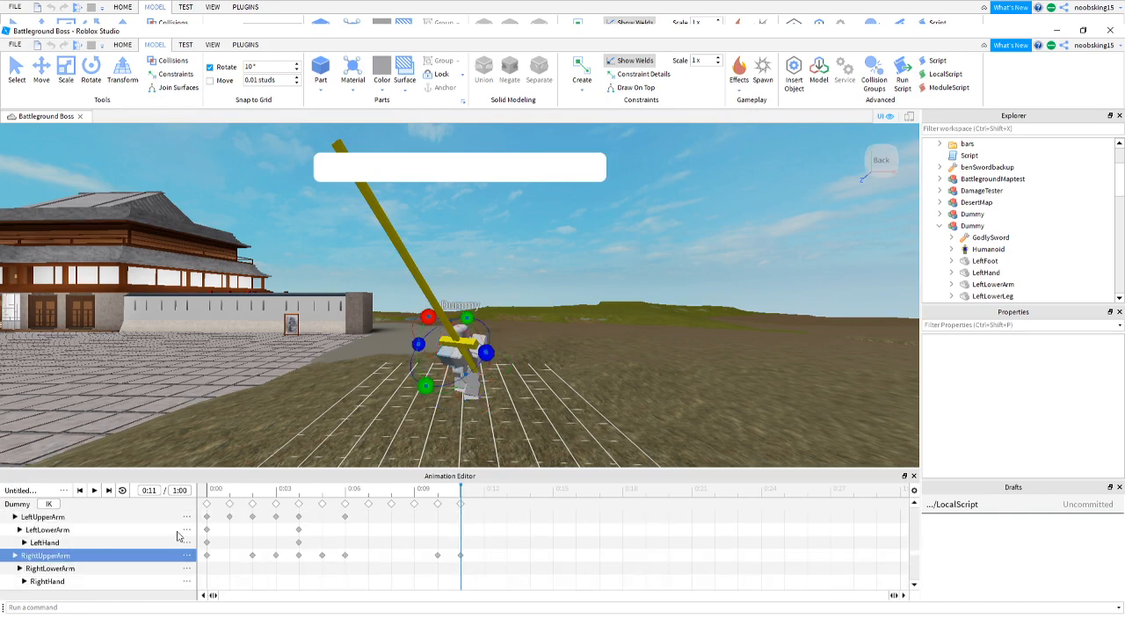
{"action": "scroll", "coordinate": [520, 365], "scroll_direction": "up", "scroll_amount": 5}
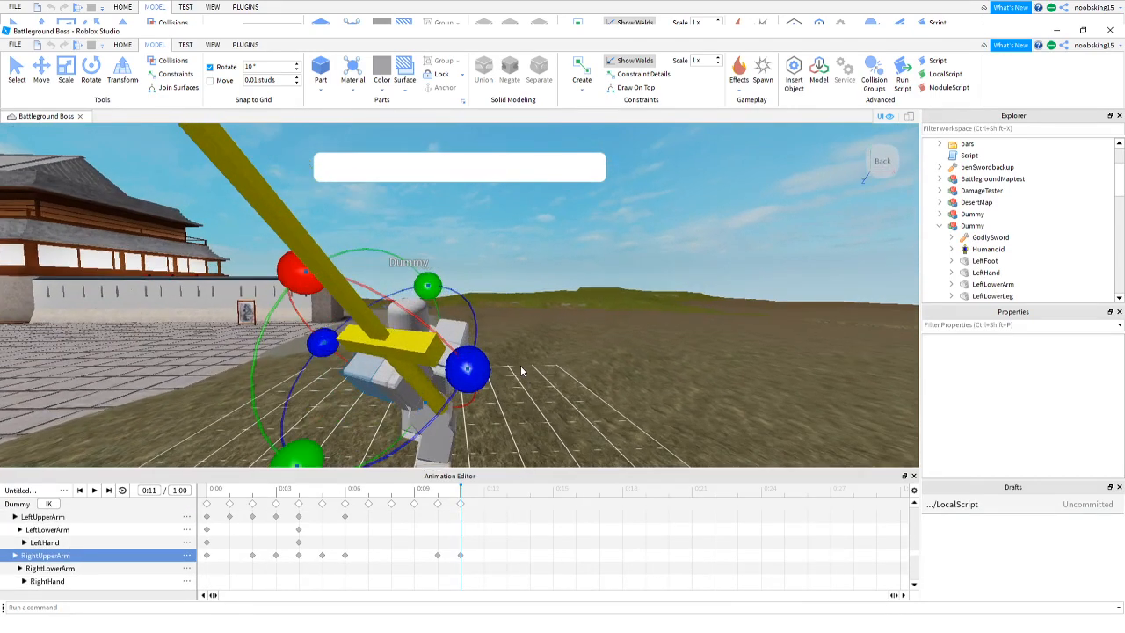
{"action": "right_click_drag", "start_coordinate": [520, 366], "coordinate": [520, 370]}
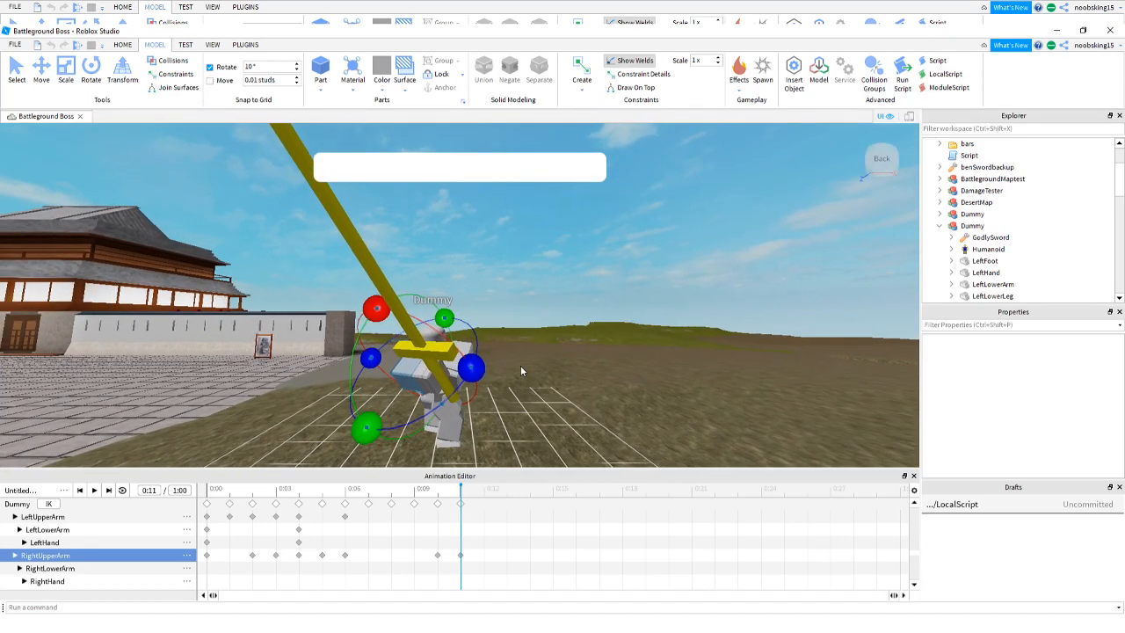
{"action": "left_click_drag", "start_coordinate": [375, 309], "coordinate": [343, 314]}
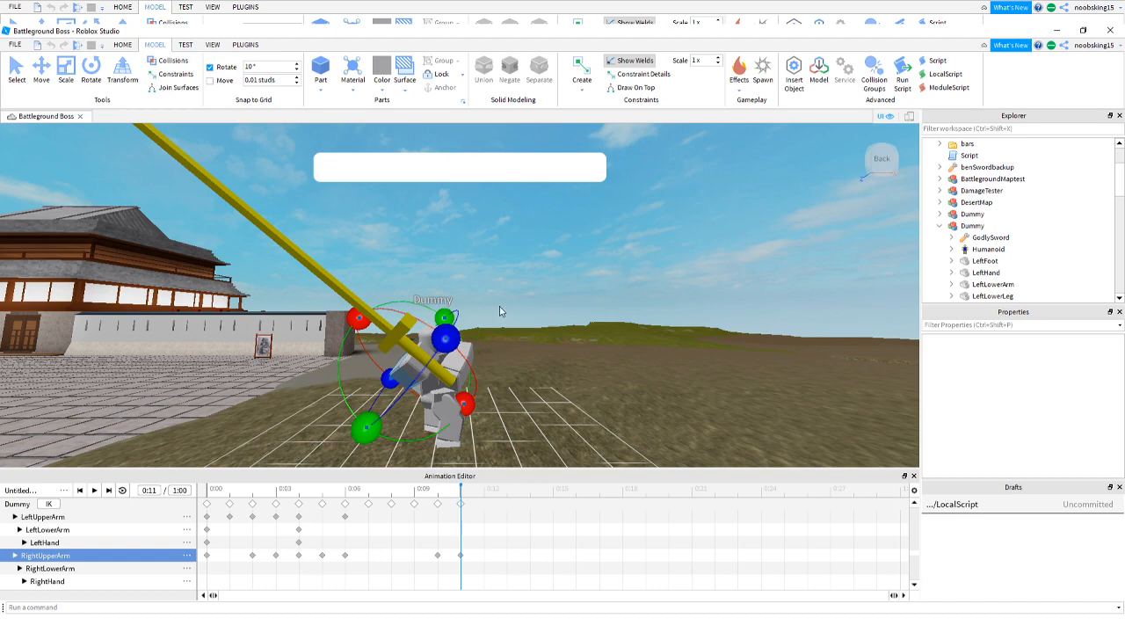
Scrub through the keyframes and preview the extended swing up to 0:11 repeatedly from farther behind the Dummy.
{"action": "right_click_drag", "start_coordinate": [510, 303], "coordinate": [511, 307]}
{"action": "scroll", "coordinate": [511, 307], "scroll_direction": "down", "scroll_amount": 5}
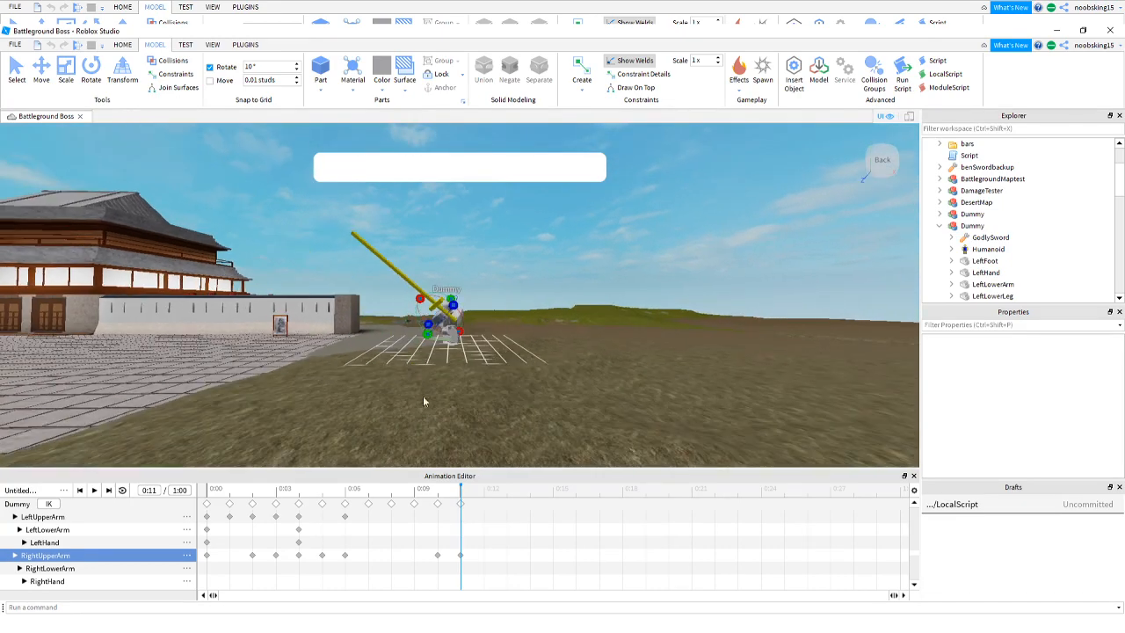
{"action": "left_click_drag", "start_coordinate": [257, 491], "coordinate": [284, 486]}
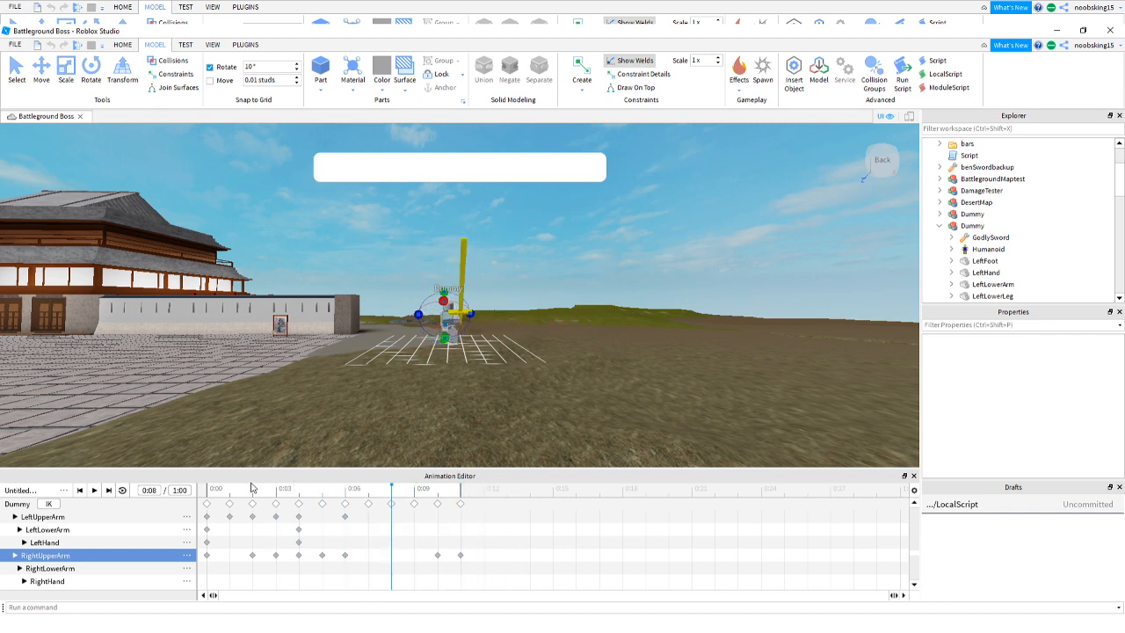
{"action": "left_click", "coordinate": [96, 494]}
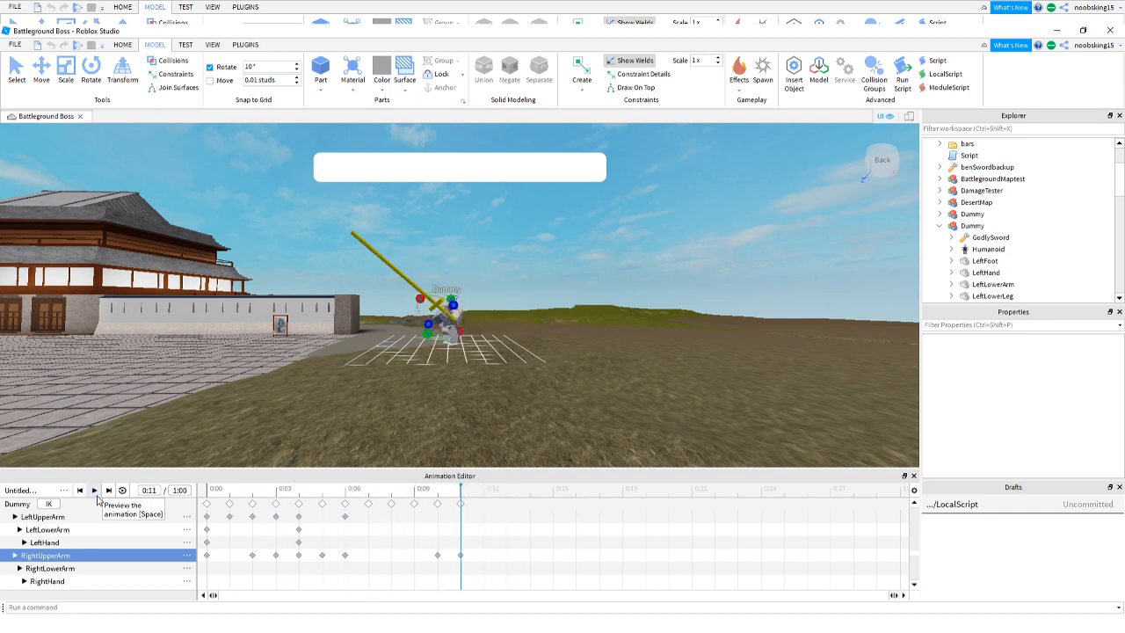
{"action": "left_click", "coordinate": [97, 496]}
{"action": "left_click", "coordinate": [96, 496]}
{"action": "left_click", "coordinate": [96, 496]}
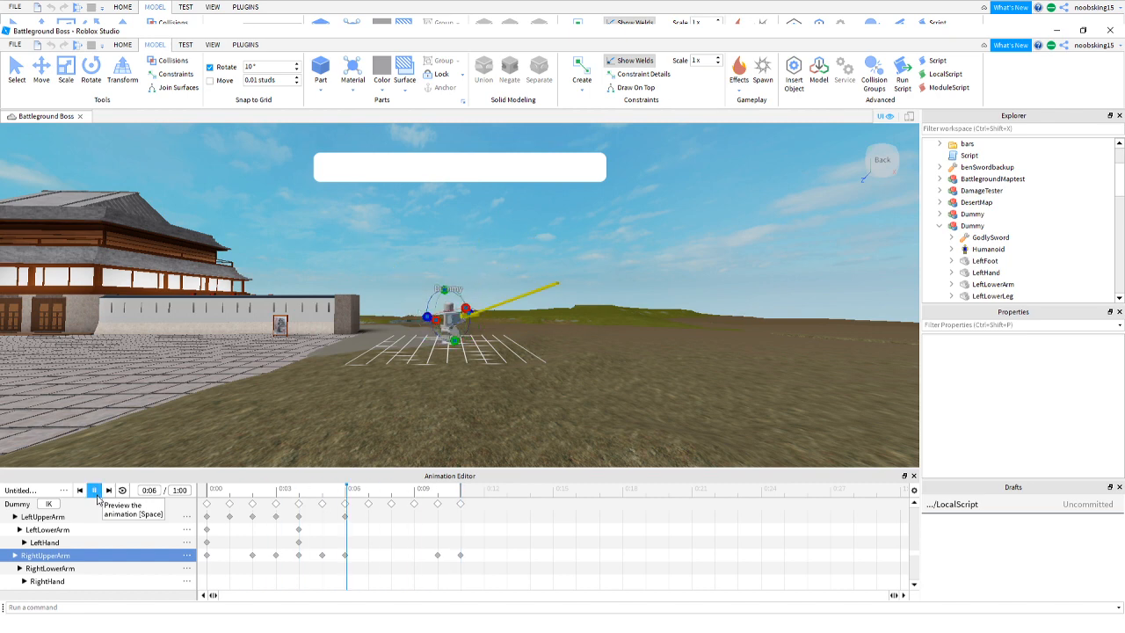
Preview the swing, and rotate the LeftUpperArm at 0:11 so the left arm points toward the sword's handle.
{"action": "left_click", "coordinate": [96, 496]}
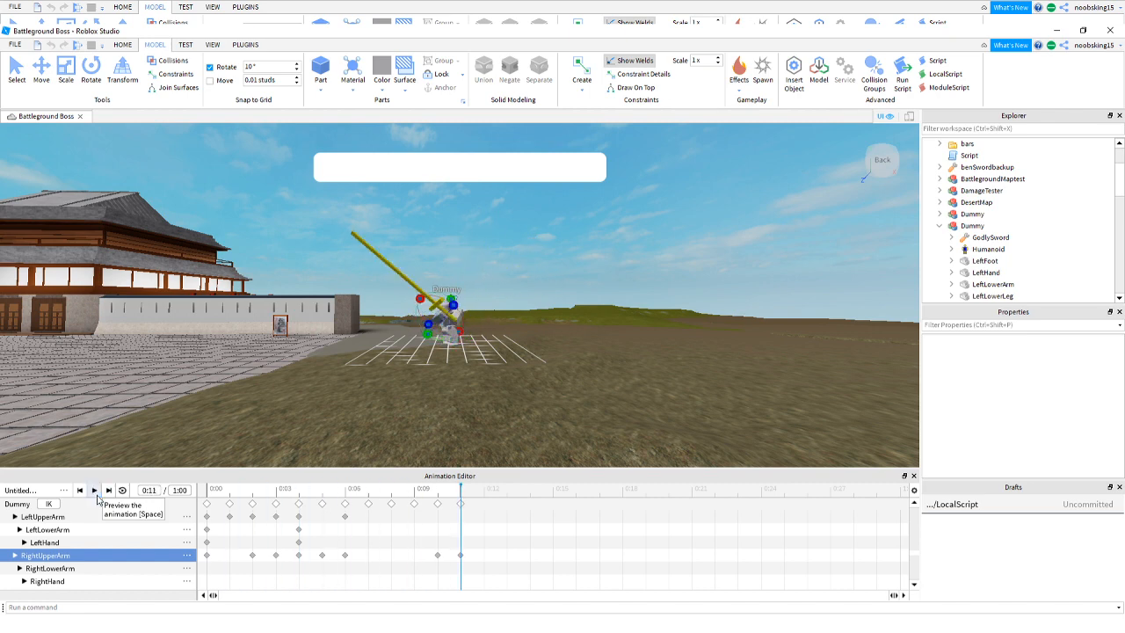
{"action": "right_click_drag", "start_coordinate": [528, 352], "coordinate": [527, 366]}
{"action": "key", "text": "w"}
{"action": "key", "text": "d"}
{"action": "key", "text": "w"}
{"action": "key", "text": "s"}
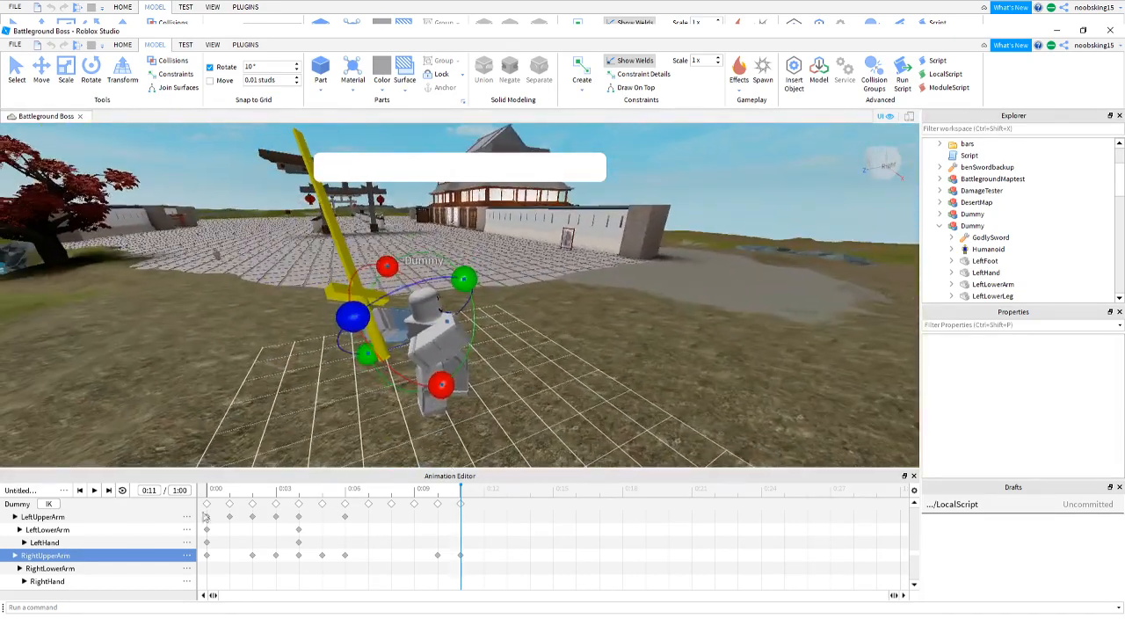
{"action": "left_click", "coordinate": [55, 518]}
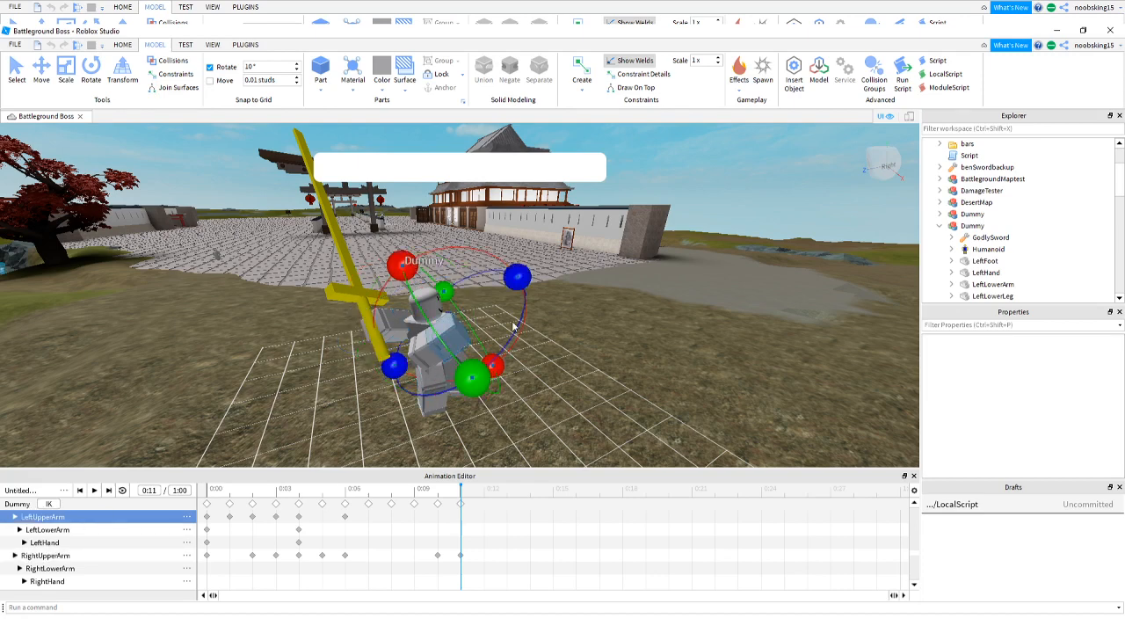
{"action": "mouse_move", "coordinate": [518, 287]}
{"action": "left_mouse_down"}
{"action": "mouse_move", "coordinate": [519, 299]}
{"action": "mouse_move", "coordinate": [517, 279]}
{"action": "left_mouse_up"}
{"action": "left_click_drag", "start_coordinate": [402, 263], "coordinate": [426, 265]}
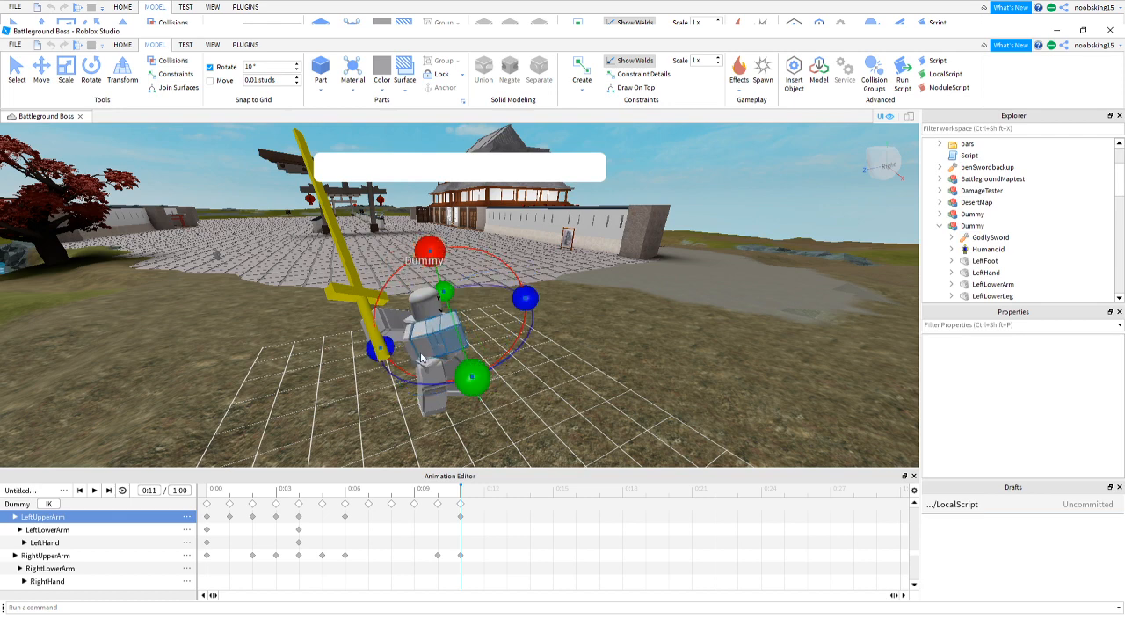
Move the LeftUpperArm toward the sword at 0:11 so the left hand reaches the handle, and deselect the arm.
{"action": "left_click", "coordinate": [41, 69]}
{"action": "left_click_drag", "start_coordinate": [513, 307], "coordinate": [484, 309]}
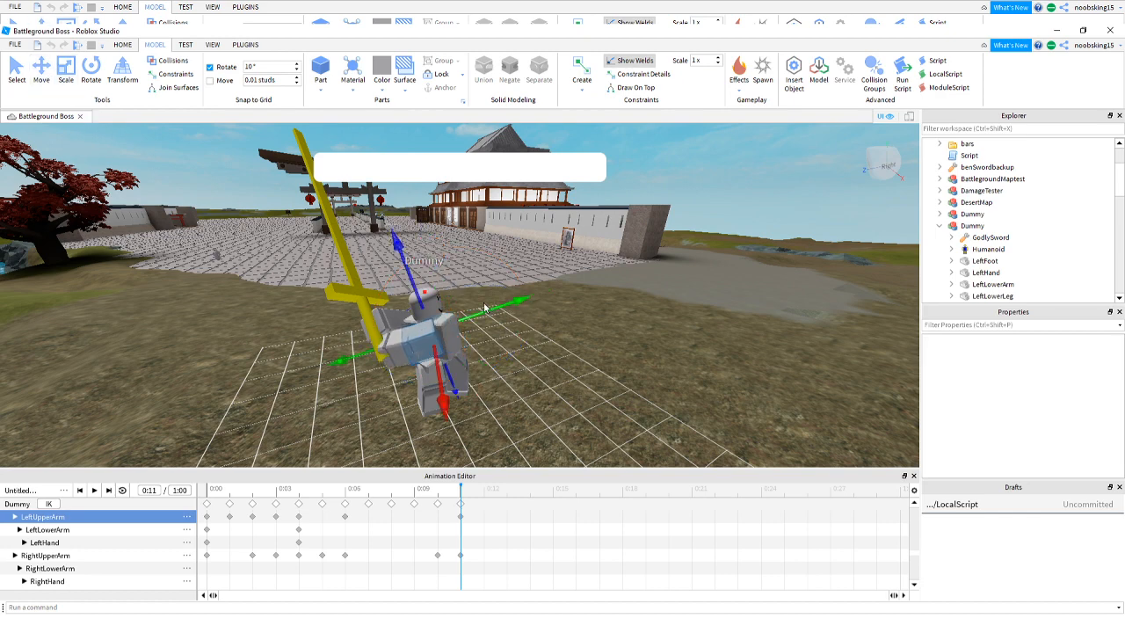
{"action": "left_click", "coordinate": [486, 312]}
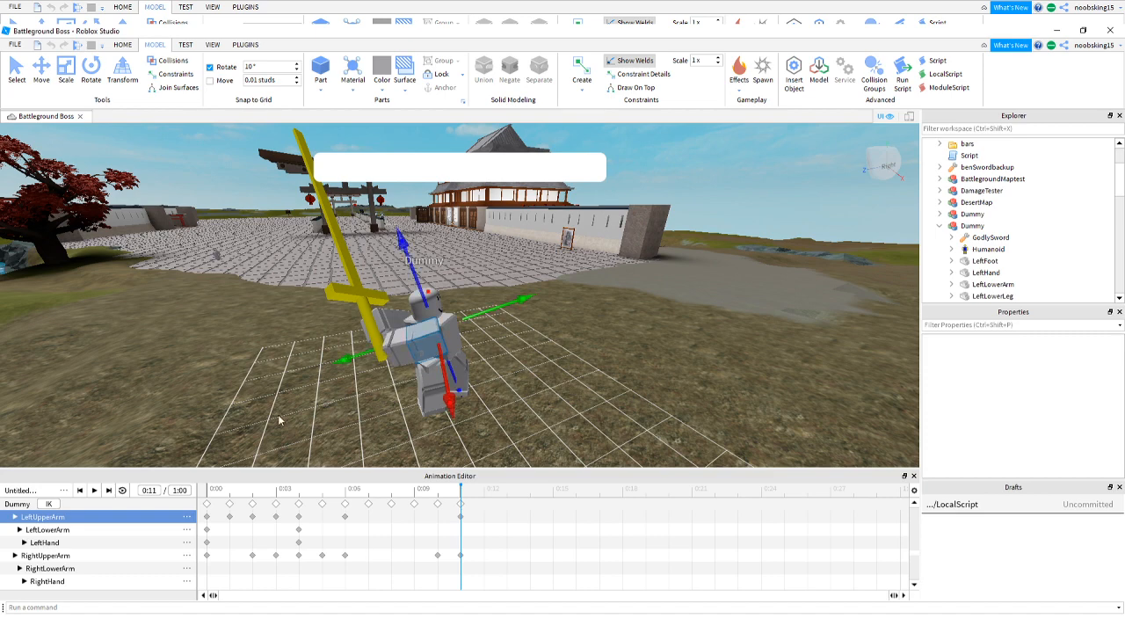
{"action": "left_click", "coordinate": [164, 438]}
Preview the animation up to 0:11 from the Dummy's side and from behind to check the two-handed swing.
{"action": "left_click", "coordinate": [93, 491]}
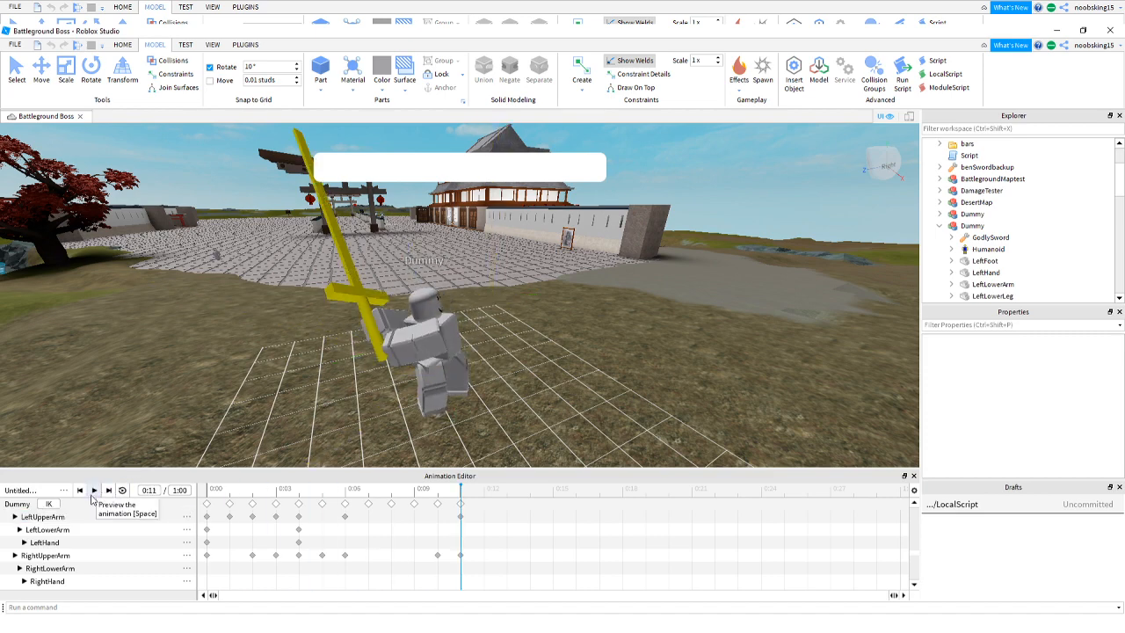
{"action": "left_click", "coordinate": [93, 492]}
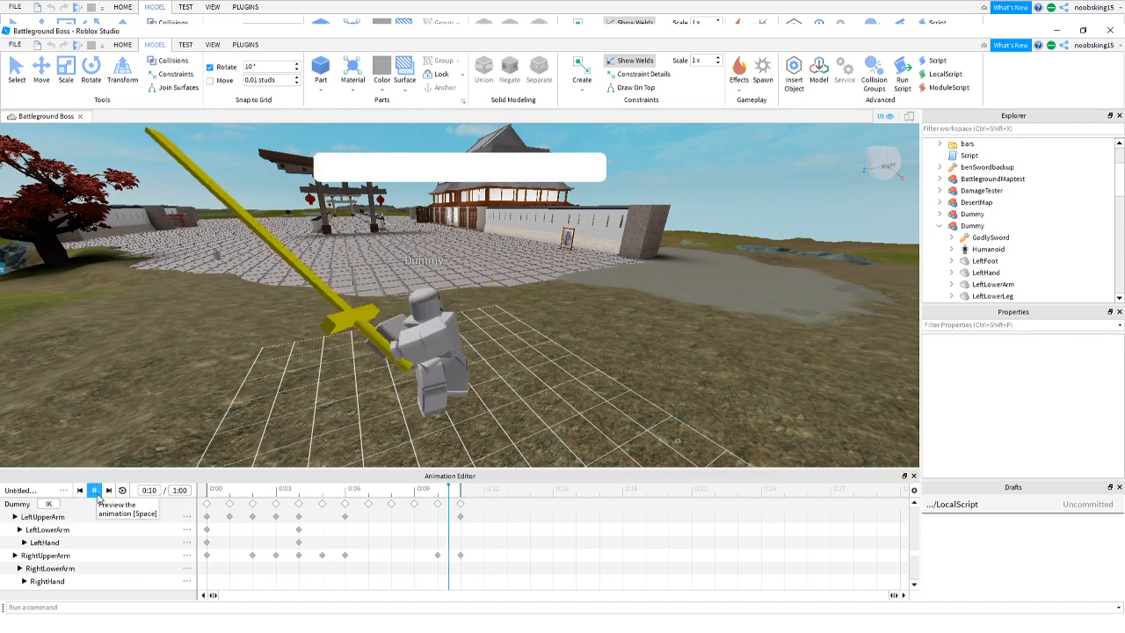
{"action": "right_click_drag", "start_coordinate": [429, 375], "coordinate": [429, 374]}
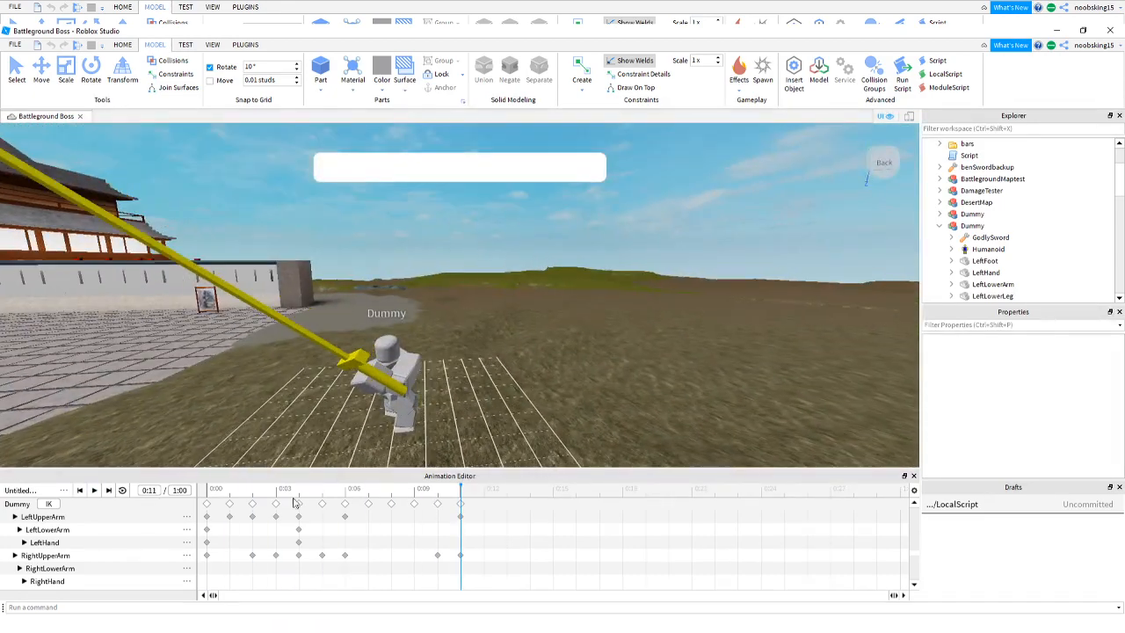
{"action": "left_click", "coordinate": [94, 490]}
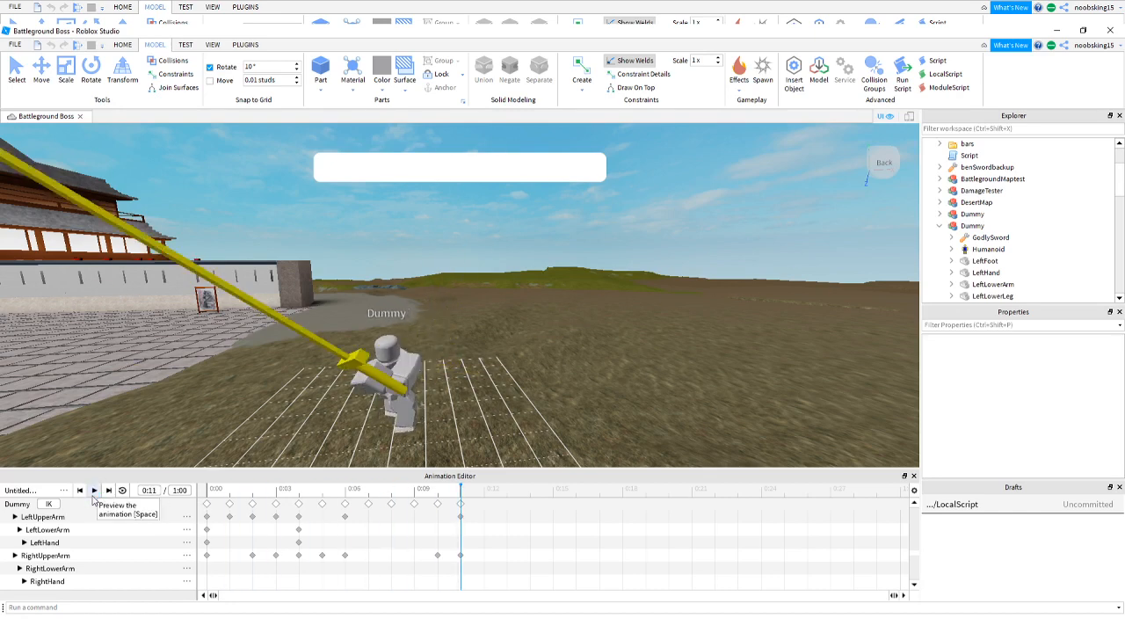
Place the playhead at 0:13, past the last keyframes, and find the UpperTorso track among the Dummy's body parts.
{"action": "left_click", "coordinate": [506, 498]}
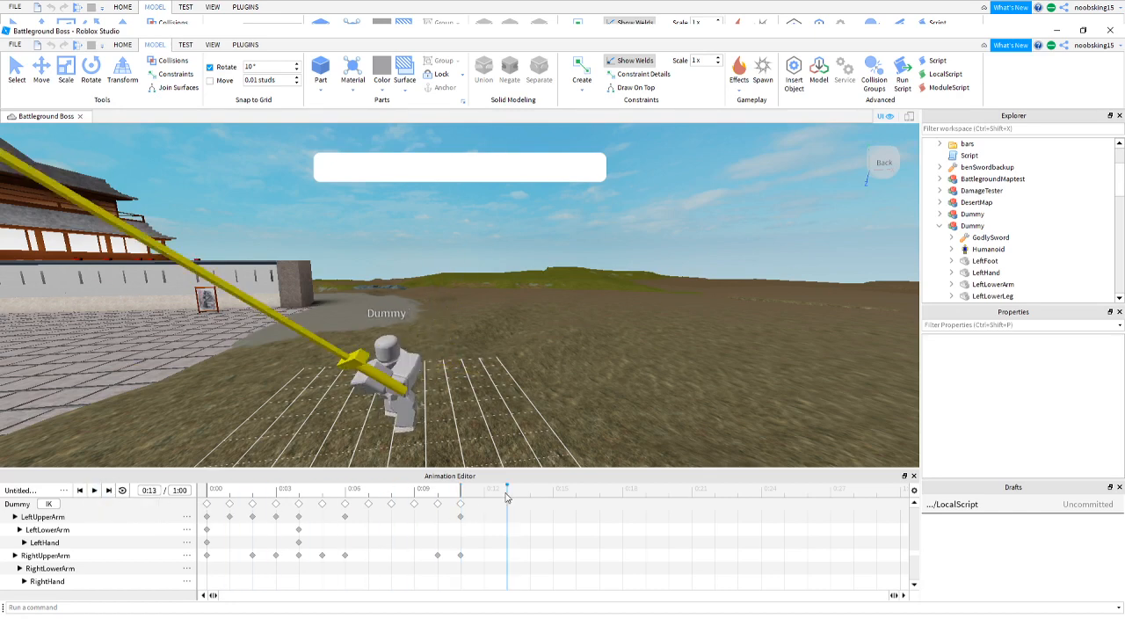
{"action": "scroll", "coordinate": [93, 553], "scroll_direction": "down", "scroll_amount": 1}
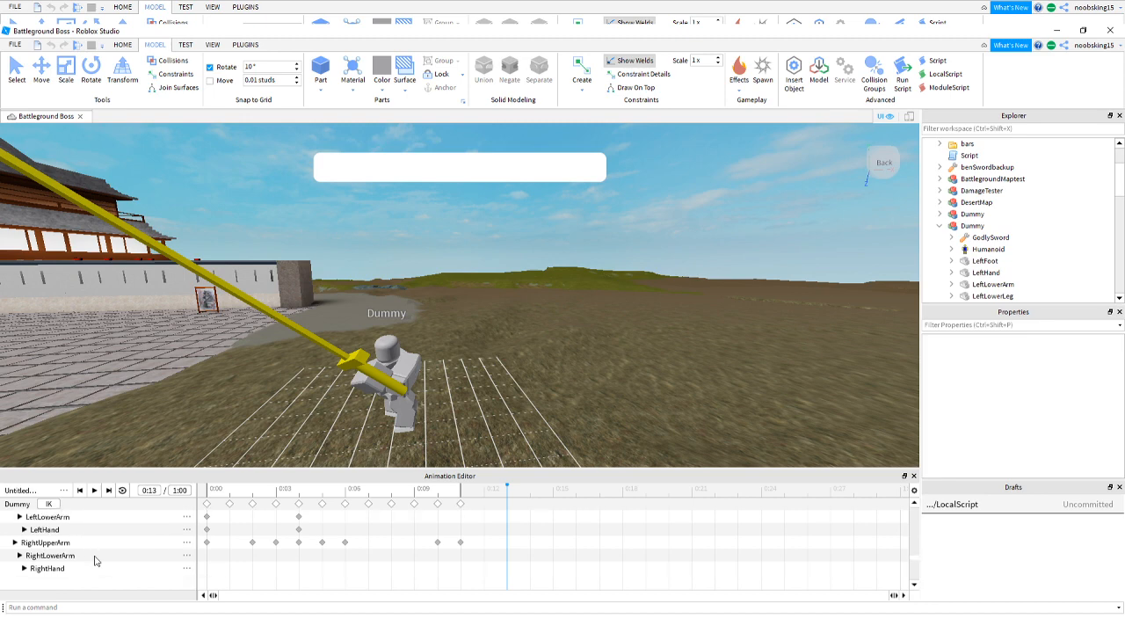
{"action": "scroll", "coordinate": [95, 559], "scroll_direction": "up", "scroll_amount": 4}
{"action": "scroll", "coordinate": [95, 559], "scroll_direction": "up", "scroll_amount": 1}
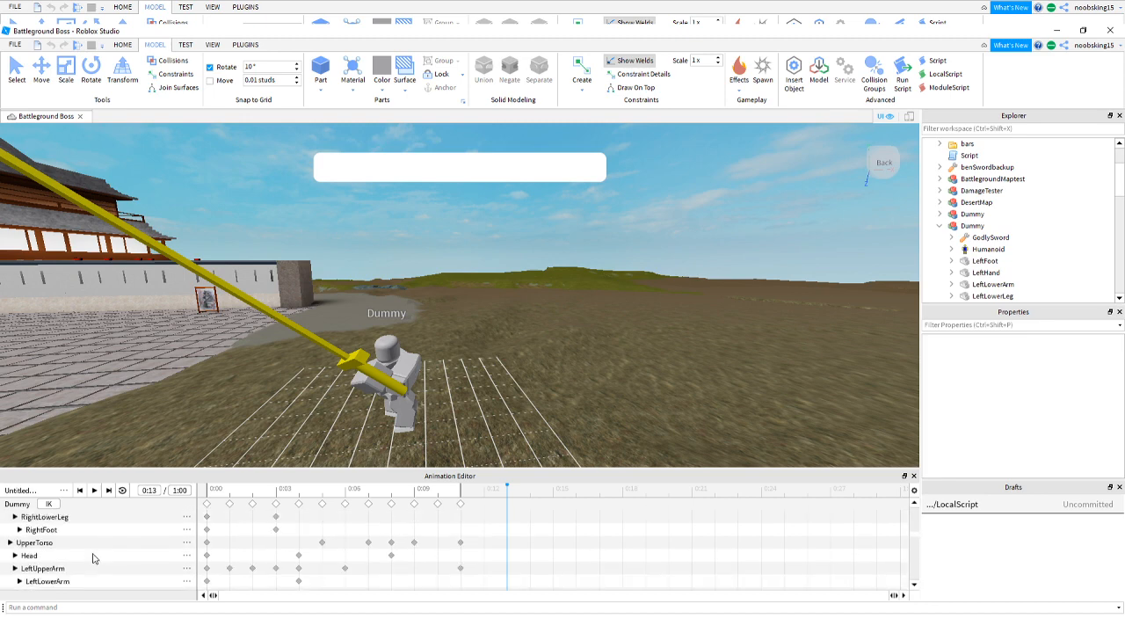
Turn the LowerTorso about its vertical axis to key the swing pose at 0:13 and 0:14.
{"action": "scroll", "coordinate": [93, 559], "scroll_direction": "up", "scroll_amount": 5}
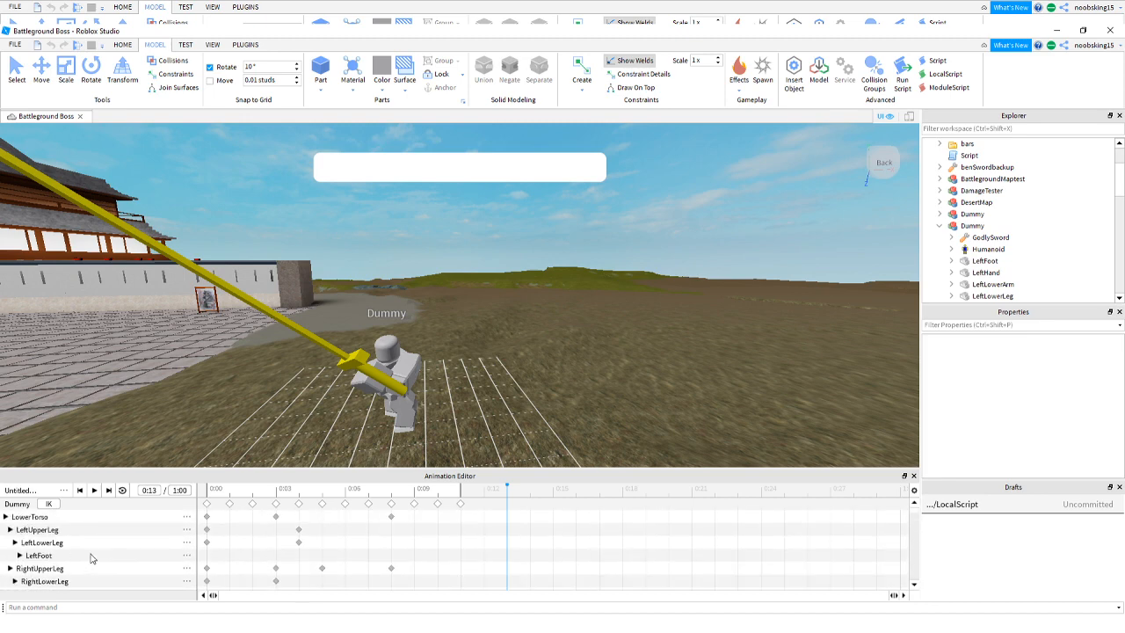
{"action": "left_click", "coordinate": [77, 521]}
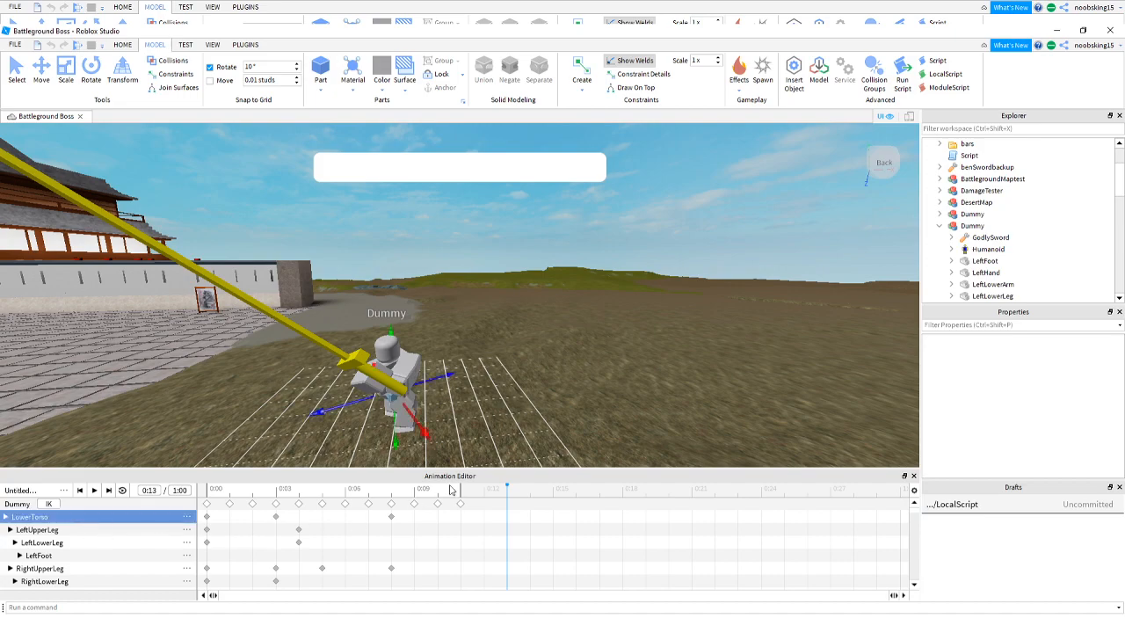
{"action": "left_click", "coordinate": [93, 75]}
{"action": "right_click_drag", "start_coordinate": [493, 341], "coordinate": [493, 335]}
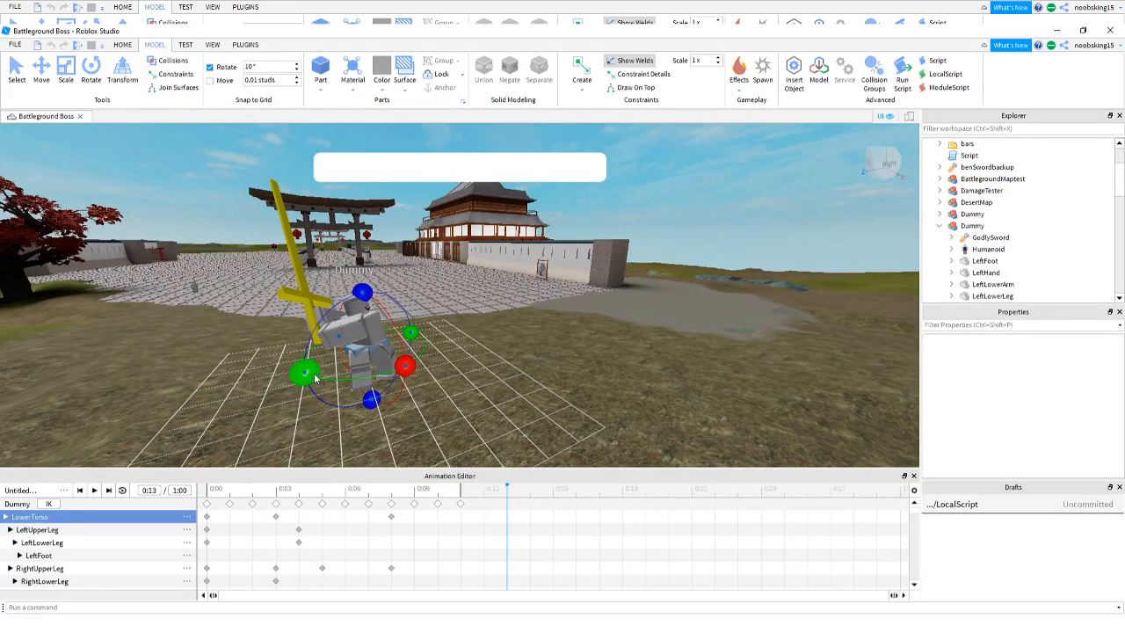
{"action": "mouse_move", "coordinate": [317, 378]}
{"action": "left_mouse_down"}
{"action": "mouse_move", "coordinate": [346, 380]}
{"action": "mouse_move", "coordinate": [333, 384]}
{"action": "left_mouse_up"}
{"action": "left_click", "coordinate": [531, 493]}
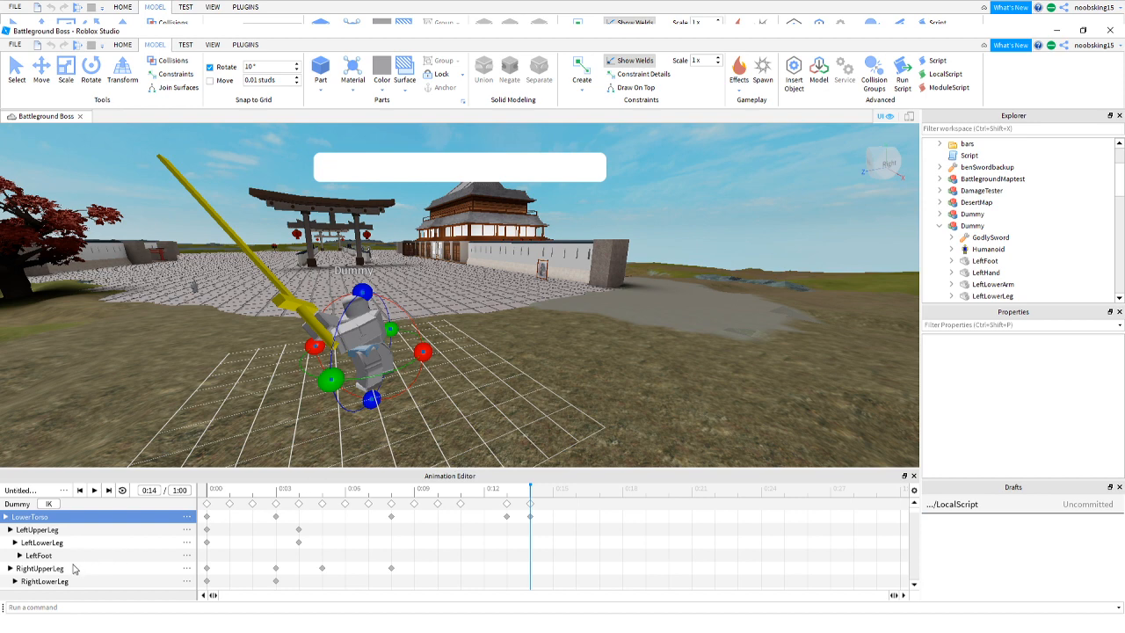
Turn the UpperTorso about its vertical axis at 0:14 to carry the sword further round.
{"action": "scroll", "coordinate": [74, 569], "scroll_direction": "down", "scroll_amount": 4}
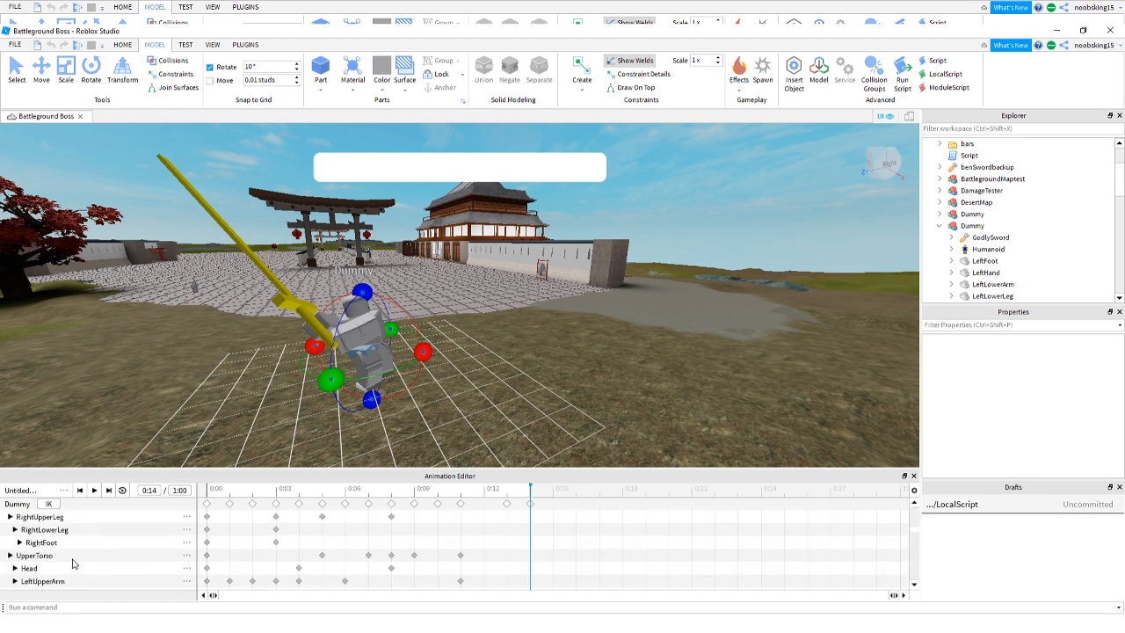
{"action": "left_click", "coordinate": [74, 559]}
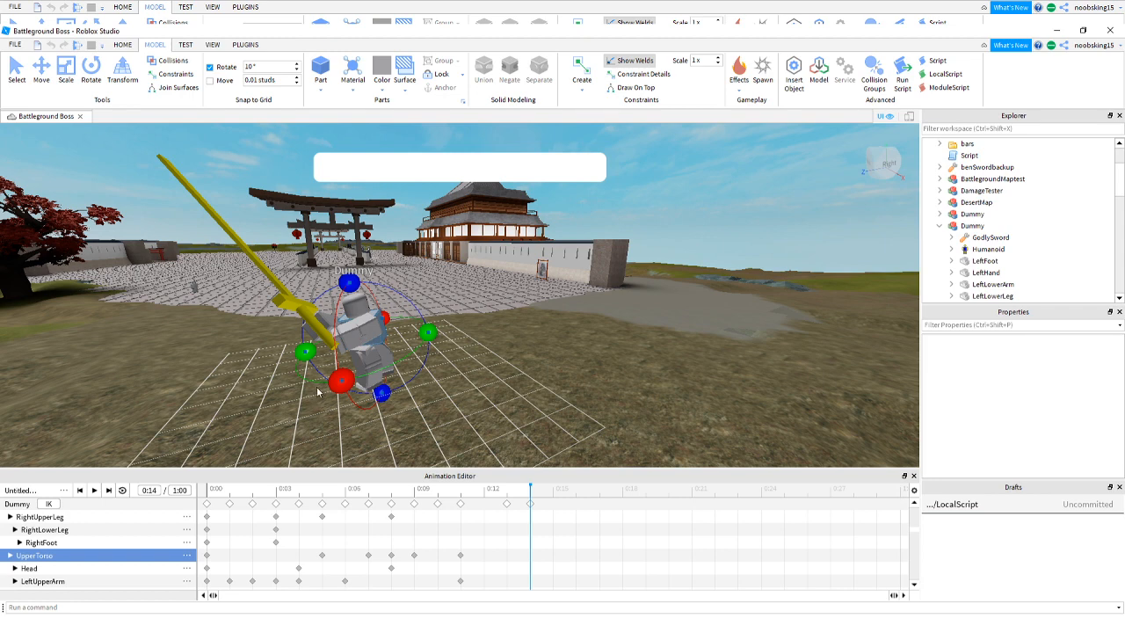
{"action": "left_click_drag", "start_coordinate": [305, 351], "coordinate": [305, 372]}
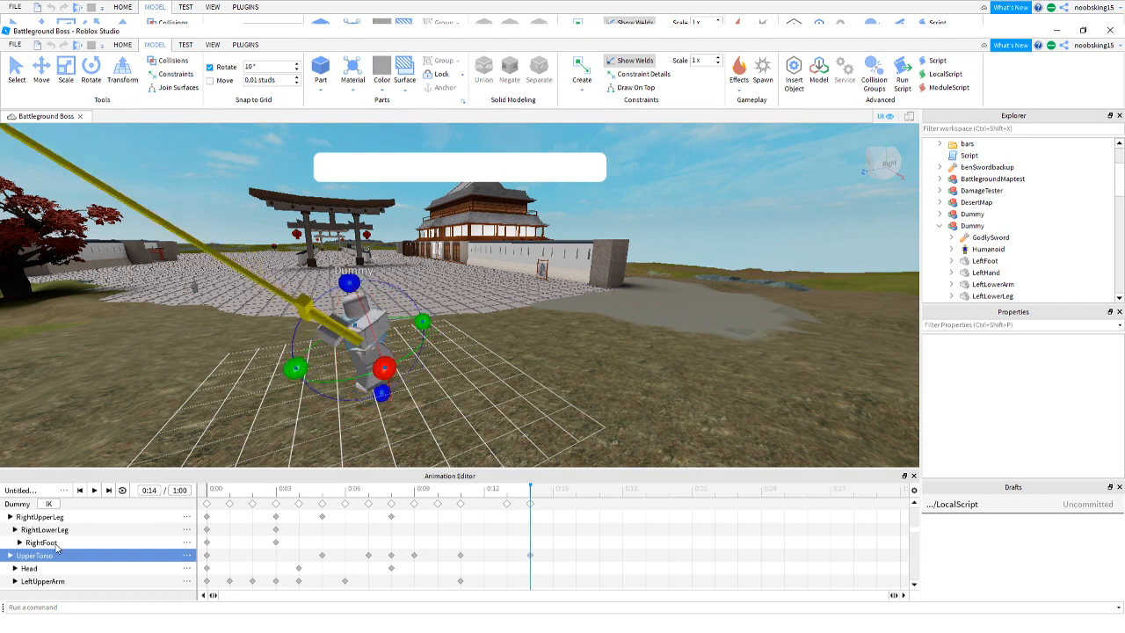
Rotate the RightUpperArm at 0:14 to swing the sword across the dummy's body.
{"action": "left_click", "coordinate": [39, 518]}
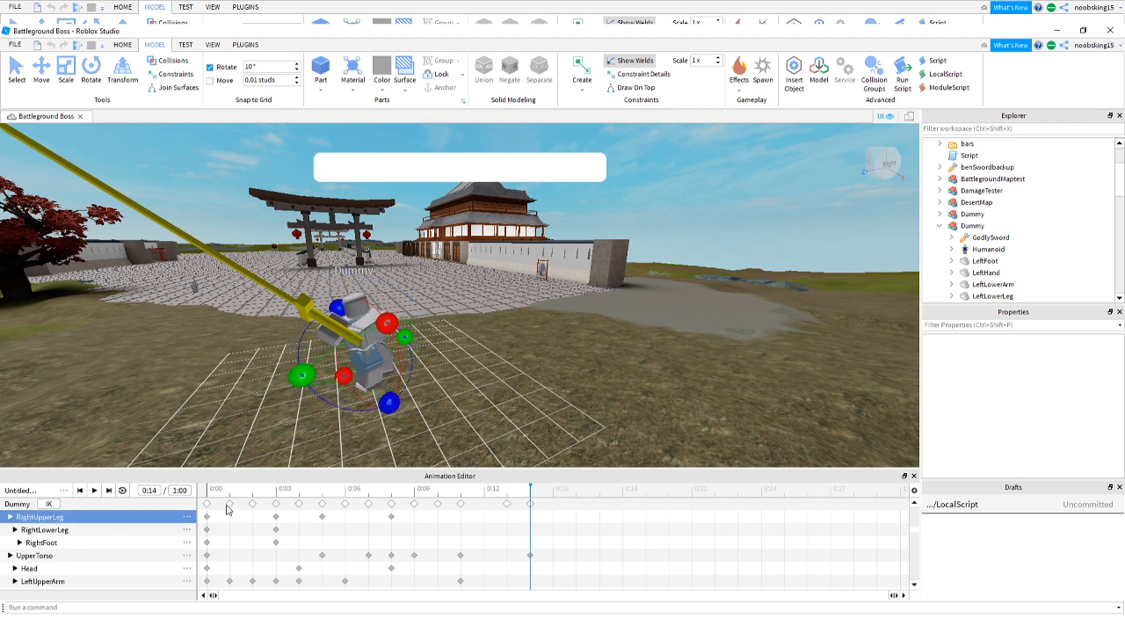
{"action": "scroll", "coordinate": [80, 571], "scroll_direction": "down", "scroll_amount": 4}
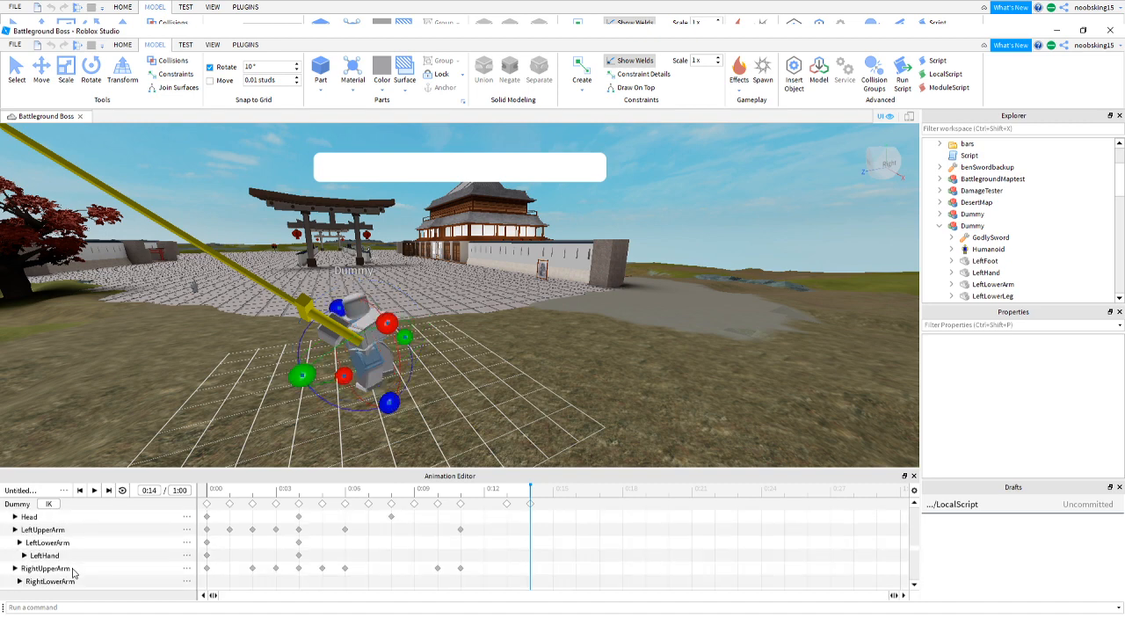
{"action": "left_click", "coordinate": [74, 570]}
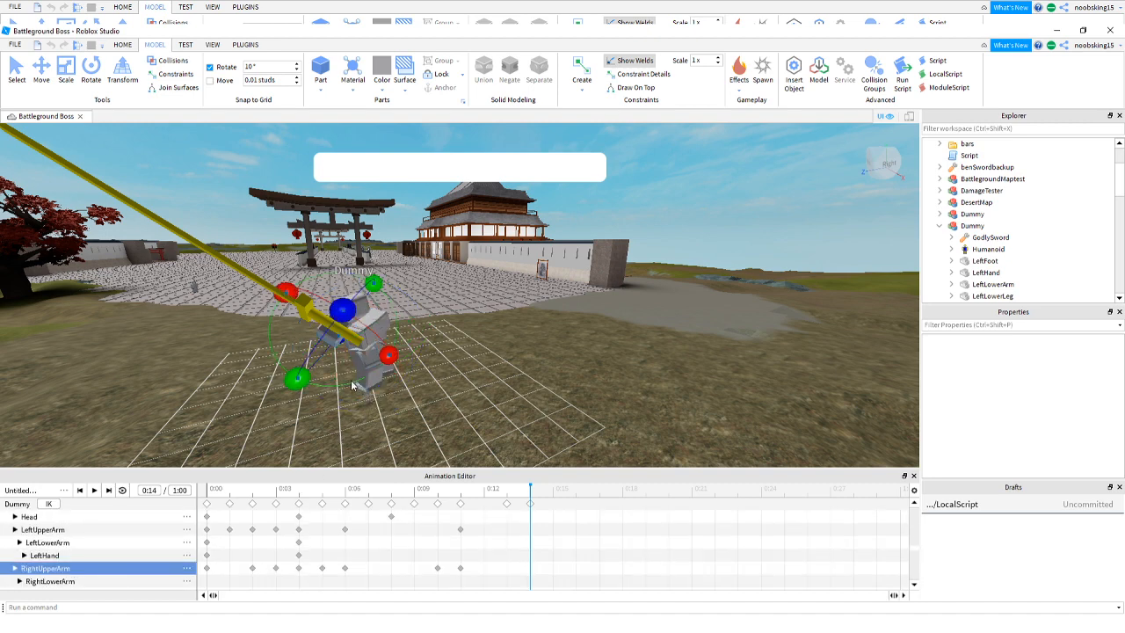
{"action": "right_click_drag", "start_coordinate": [432, 361], "coordinate": [432, 360]}
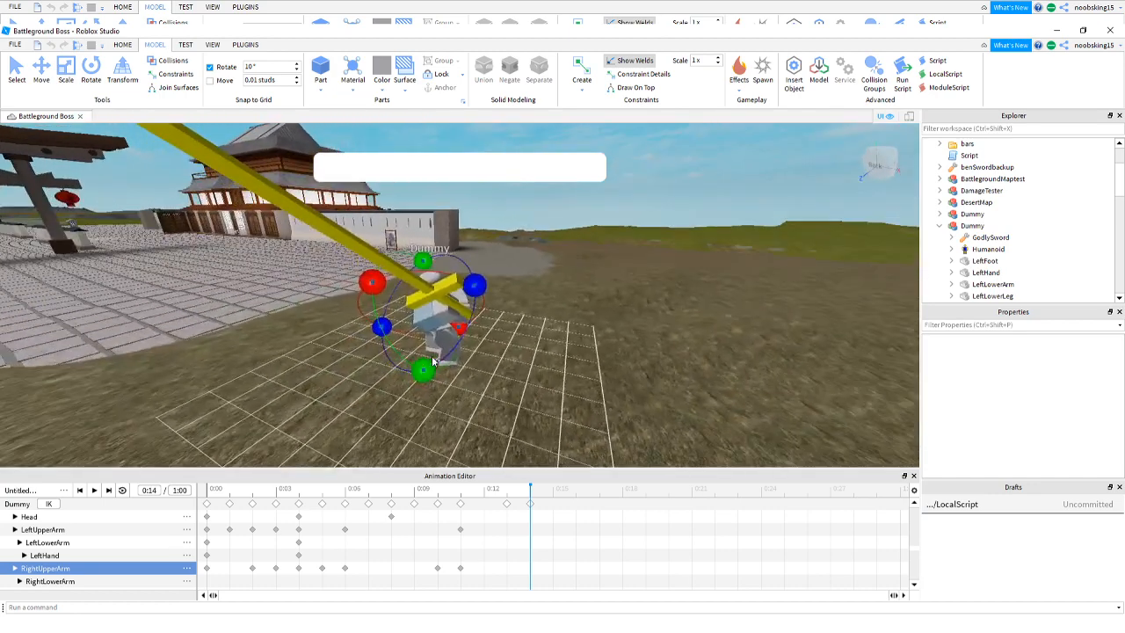
{"action": "left_click_drag", "start_coordinate": [372, 282], "coordinate": [479, 364]}
Key a further rotation of the RightUpperArm at 0:15 to continue the sword swing.
{"action": "left_click", "coordinate": [544, 496]}
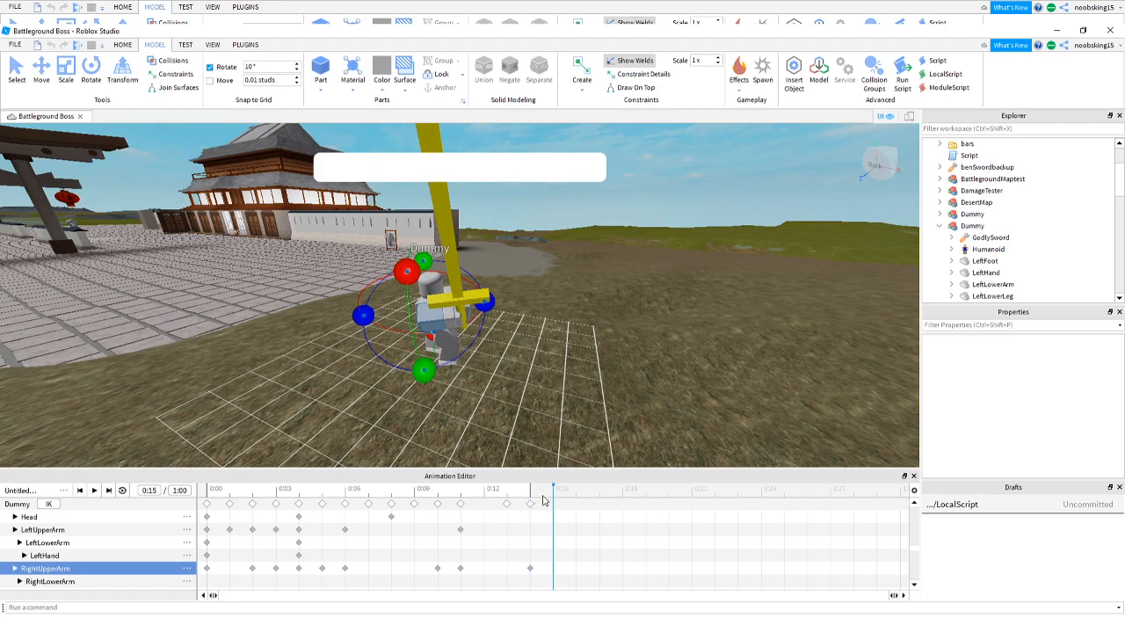
{"action": "left_click_drag", "start_coordinate": [400, 276], "coordinate": [420, 274]}
{"action": "key", "text": "w"}
{"action": "key", "text": "d"}
{"action": "right_click_drag", "start_coordinate": [538, 322], "coordinate": [536, 322]}
{"action": "key", "text": "s"}
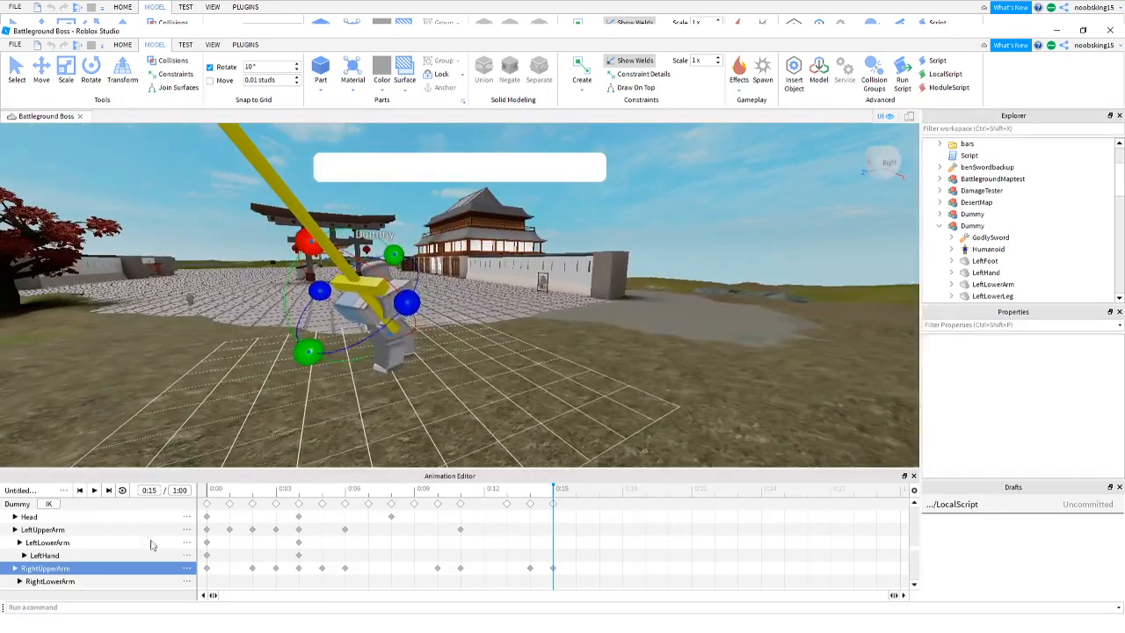
Turn the LowerTorso slightly about its vertical axis at 0:15.
{"action": "scroll", "coordinate": [86, 576], "scroll_direction": "down", "scroll_amount": 2}
{"action": "scroll", "coordinate": [80, 573], "scroll_direction": "up", "scroll_amount": 2}
{"action": "scroll", "coordinate": [75, 567], "scroll_direction": "down", "scroll_amount": 7}
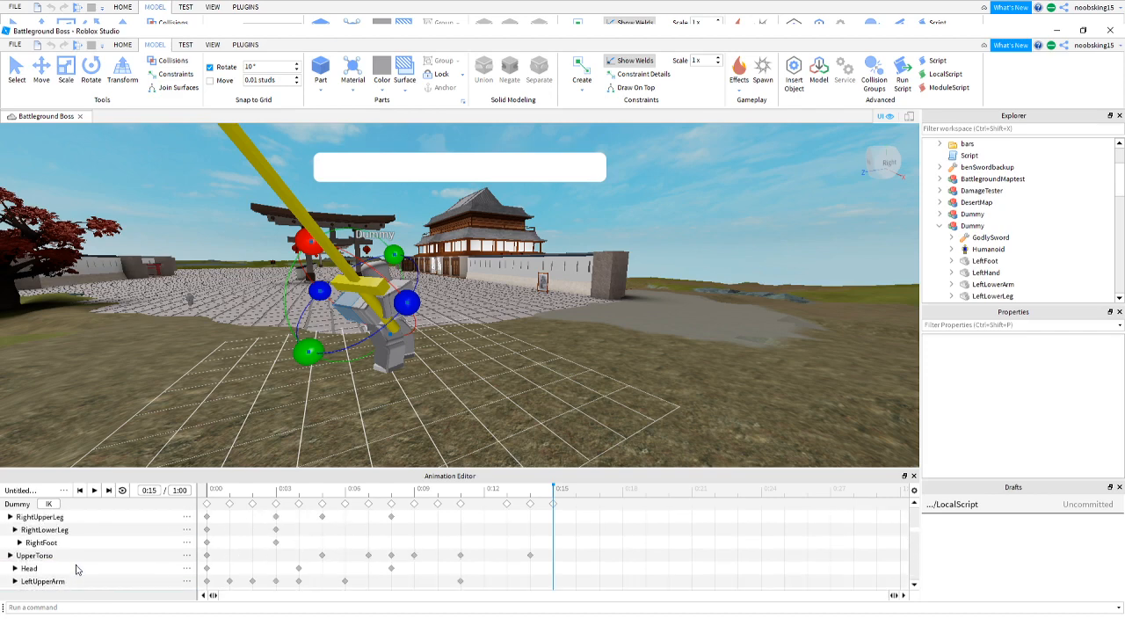
{"action": "scroll", "coordinate": [70, 557], "scroll_direction": "up", "scroll_amount": 1}
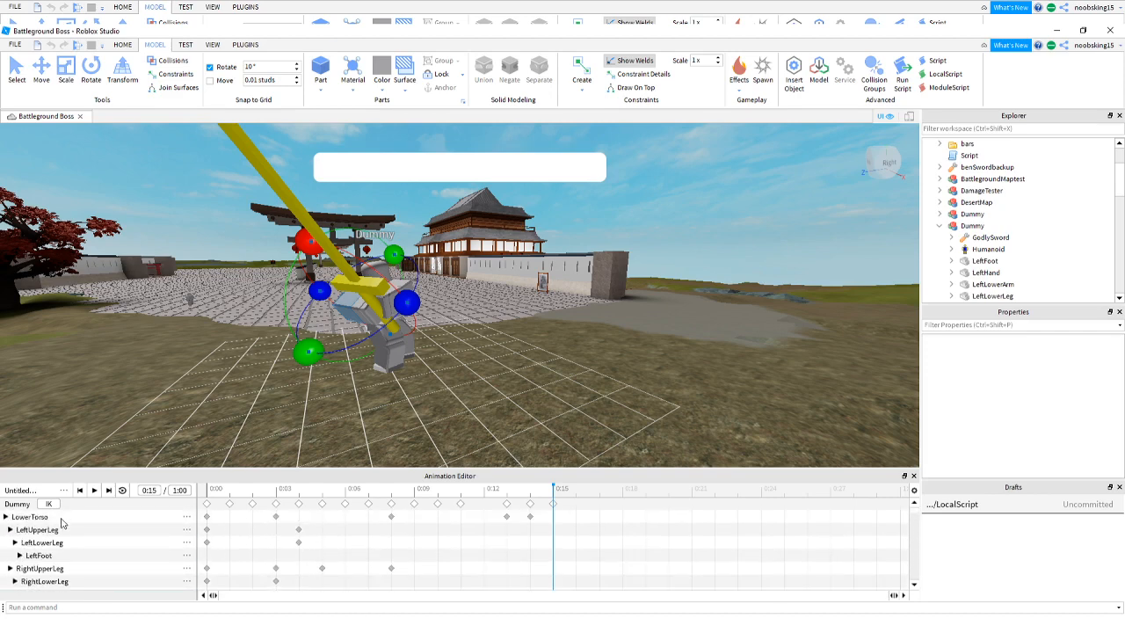
{"action": "left_click", "coordinate": [173, 512]}
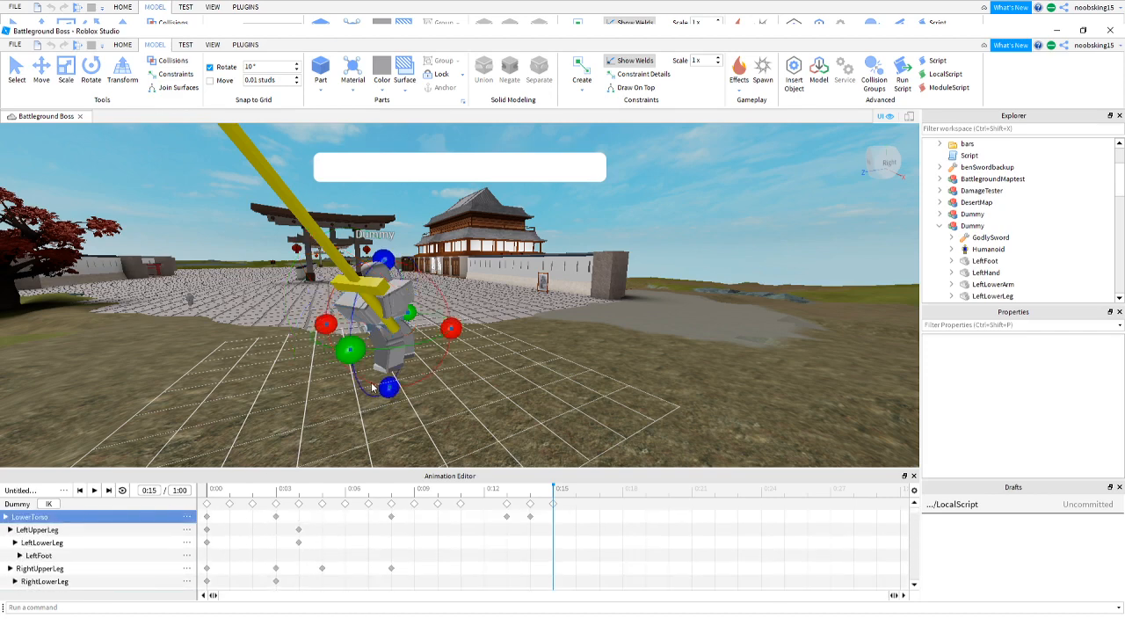
{"action": "left_click_drag", "start_coordinate": [359, 355], "coordinate": [371, 360]}
Rotate the RightUpperArm further at 0:15 so the sword follows the turned torso.
{"action": "scroll", "coordinate": [86, 561], "scroll_direction": "down", "scroll_amount": 1}
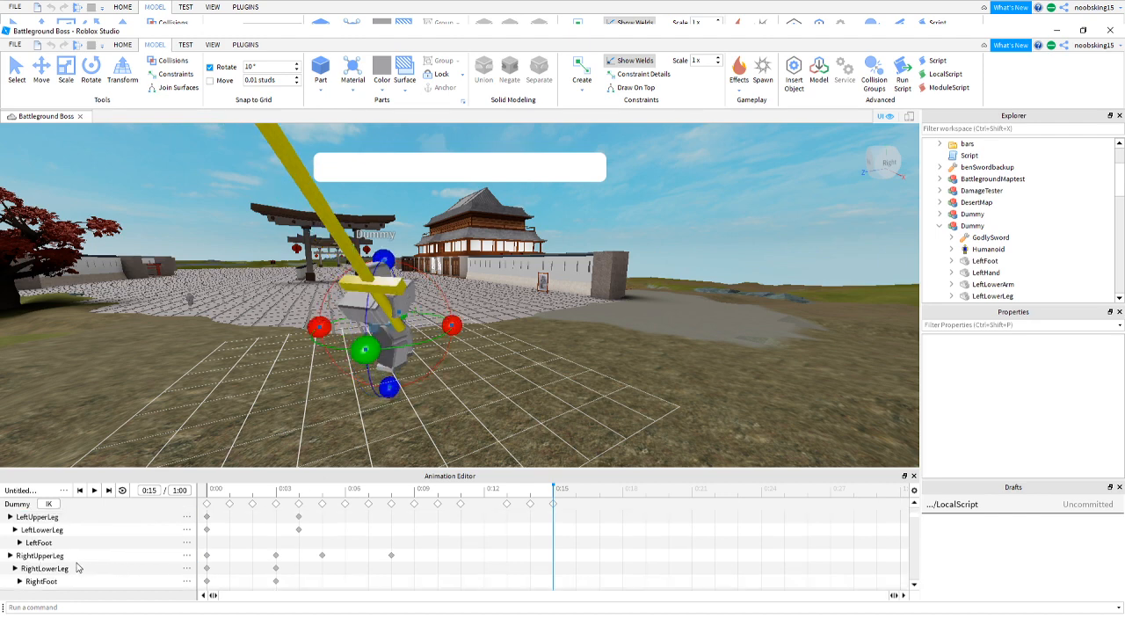
{"action": "scroll", "coordinate": [73, 559], "scroll_direction": "down", "scroll_amount": 4}
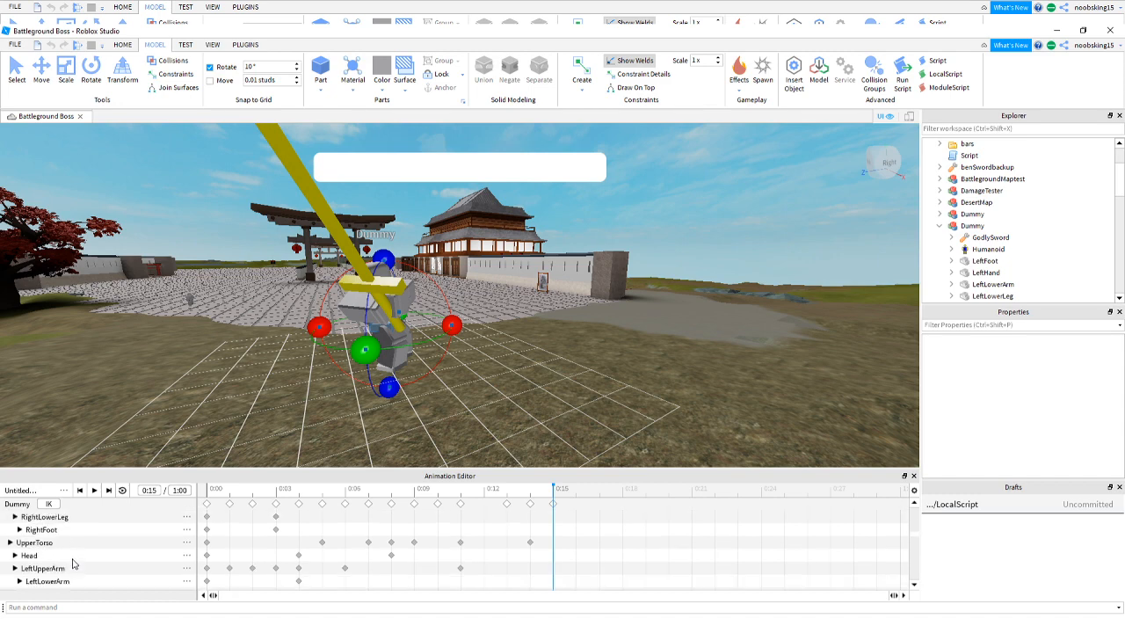
{"action": "scroll", "coordinate": [70, 546], "scroll_direction": "down", "scroll_amount": 4}
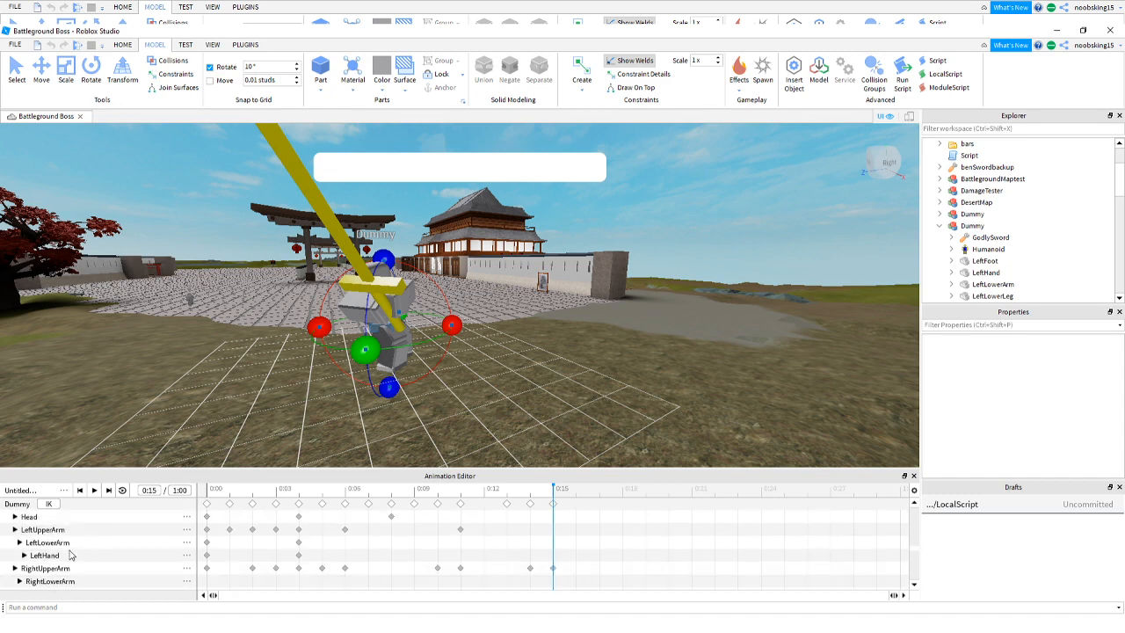
{"action": "left_click", "coordinate": [70, 555]}
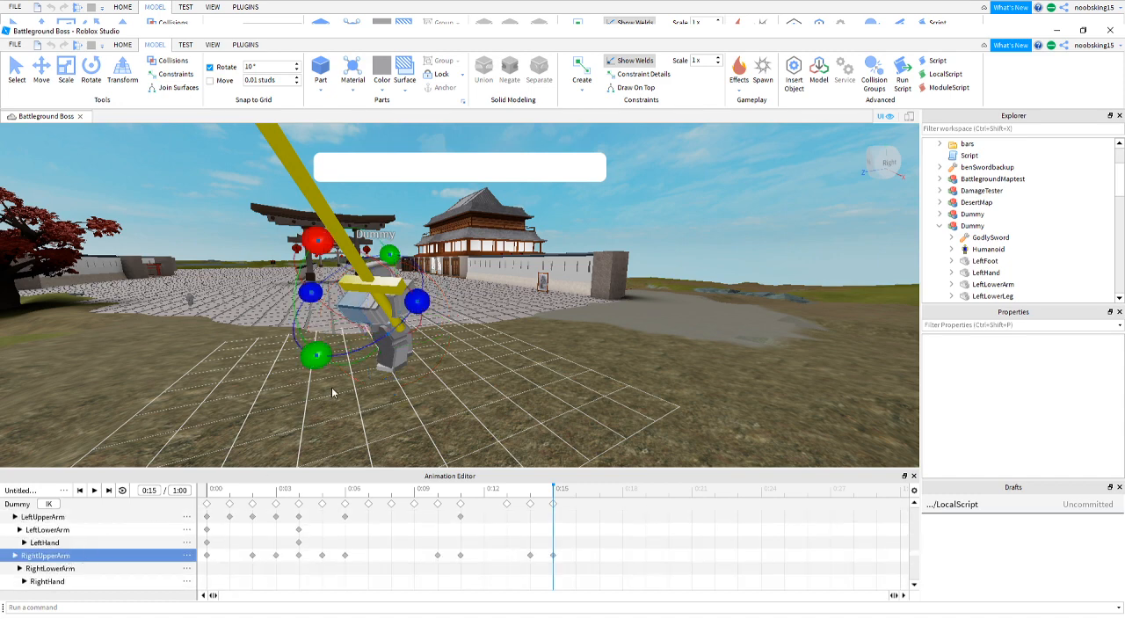
{"action": "left_click_drag", "start_coordinate": [323, 251], "coordinate": [355, 268]}
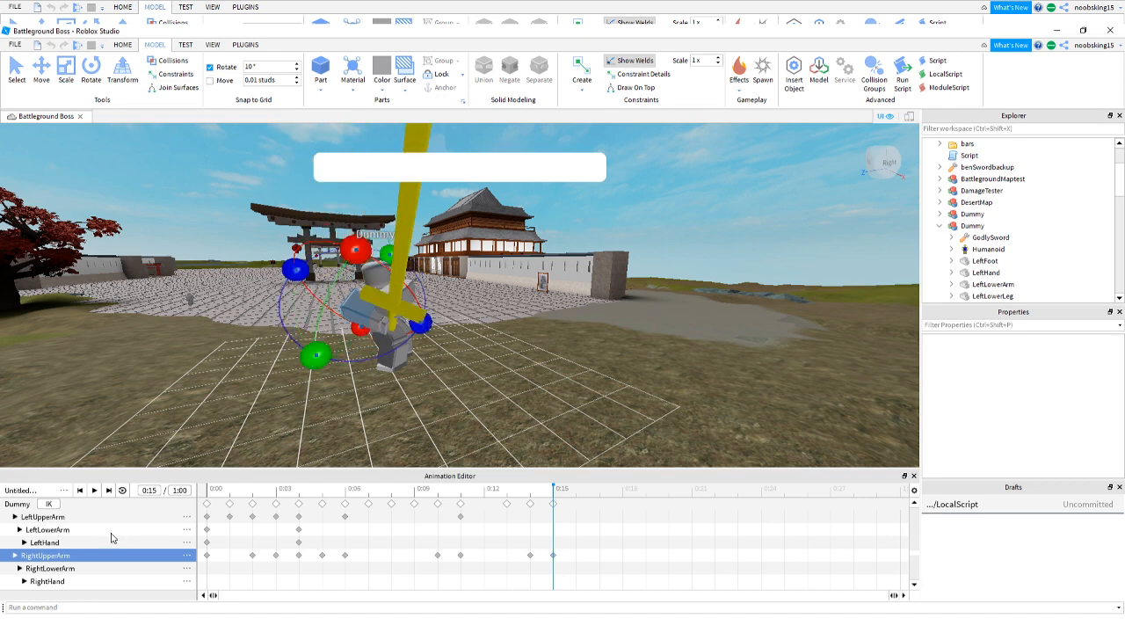
Rotate the LeftUpperArm and shift its position slightly at 0:15 to pose it for the swing.
{"action": "left_click", "coordinate": [83, 519]}
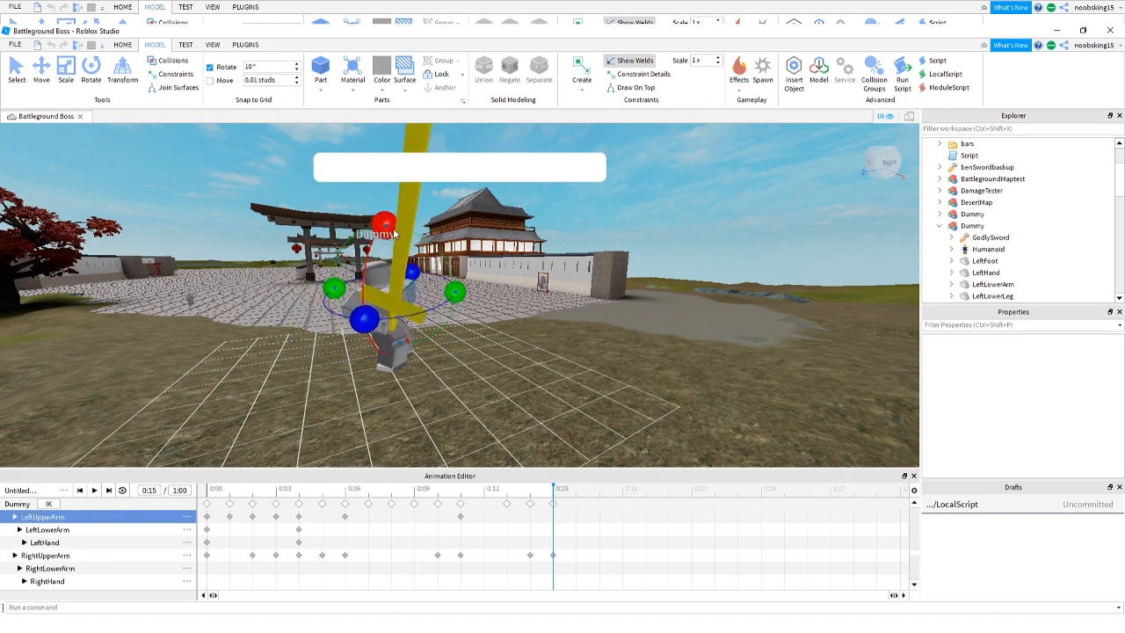
{"action": "left_click_drag", "start_coordinate": [394, 233], "coordinate": [428, 370]}
{"action": "scroll", "coordinate": [450, 351], "scroll_direction": "up", "scroll_amount": 3}
{"action": "right_click_drag", "start_coordinate": [457, 347], "coordinate": [470, 337]}
{"action": "left_click", "coordinate": [41, 70]}
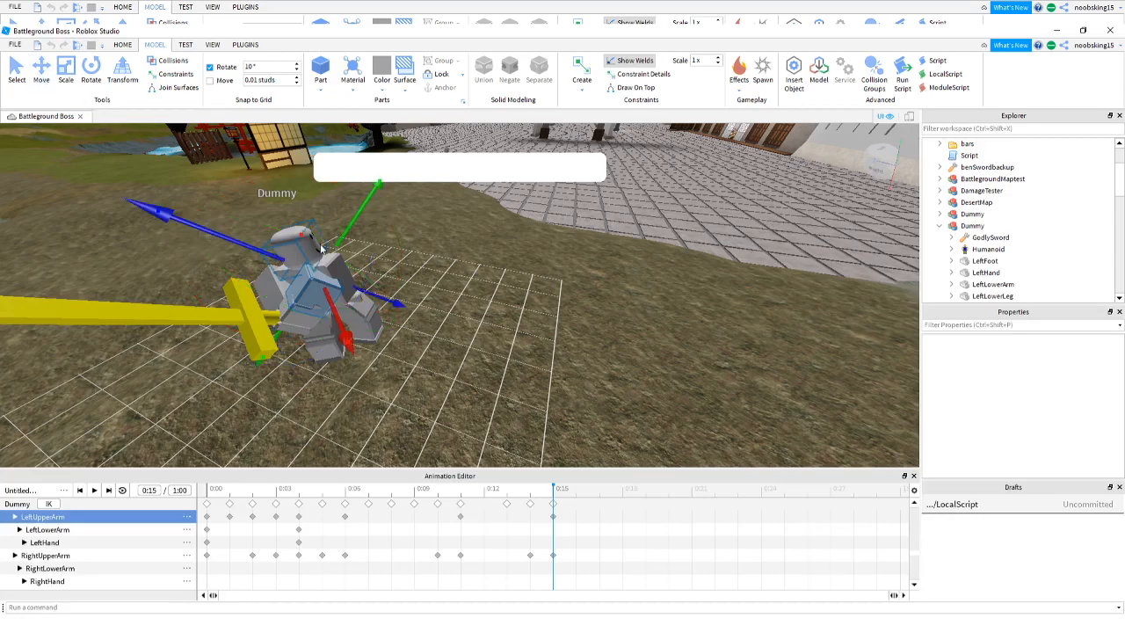
{"action": "left_click_drag", "start_coordinate": [350, 239], "coordinate": [357, 229]}
{"action": "left_click", "coordinate": [540, 326]}
Preview the animation several times from behind the dummy to check the sword swing.
{"action": "right_click_drag", "start_coordinate": [540, 327], "coordinate": [541, 327]}
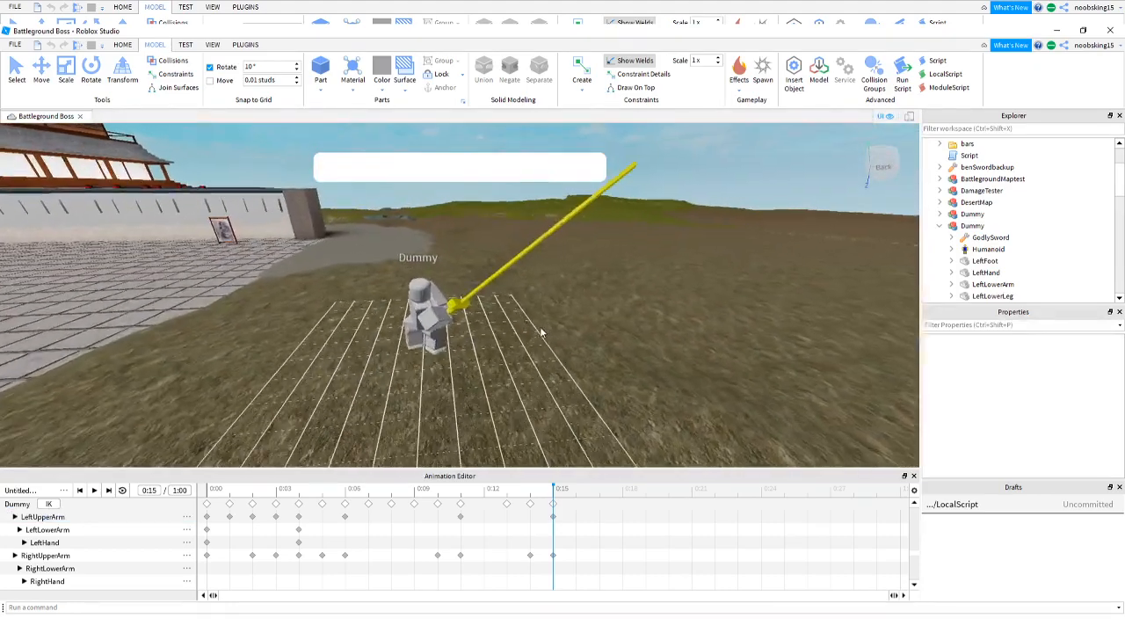
{"action": "left_click", "coordinate": [93, 491]}
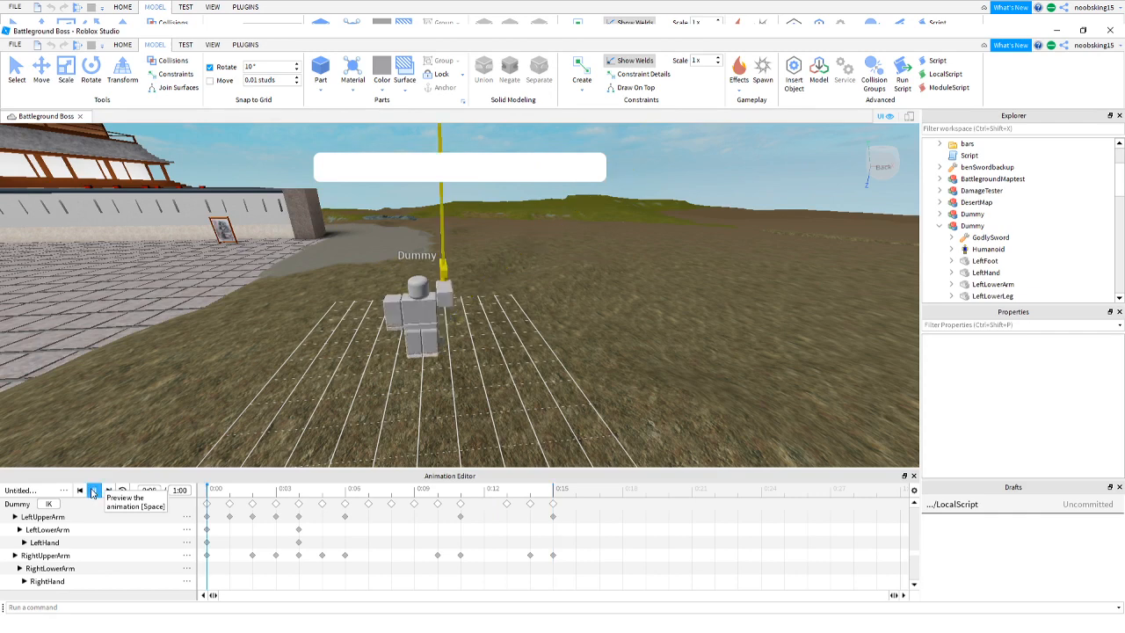
{"action": "left_click", "coordinate": [94, 491]}
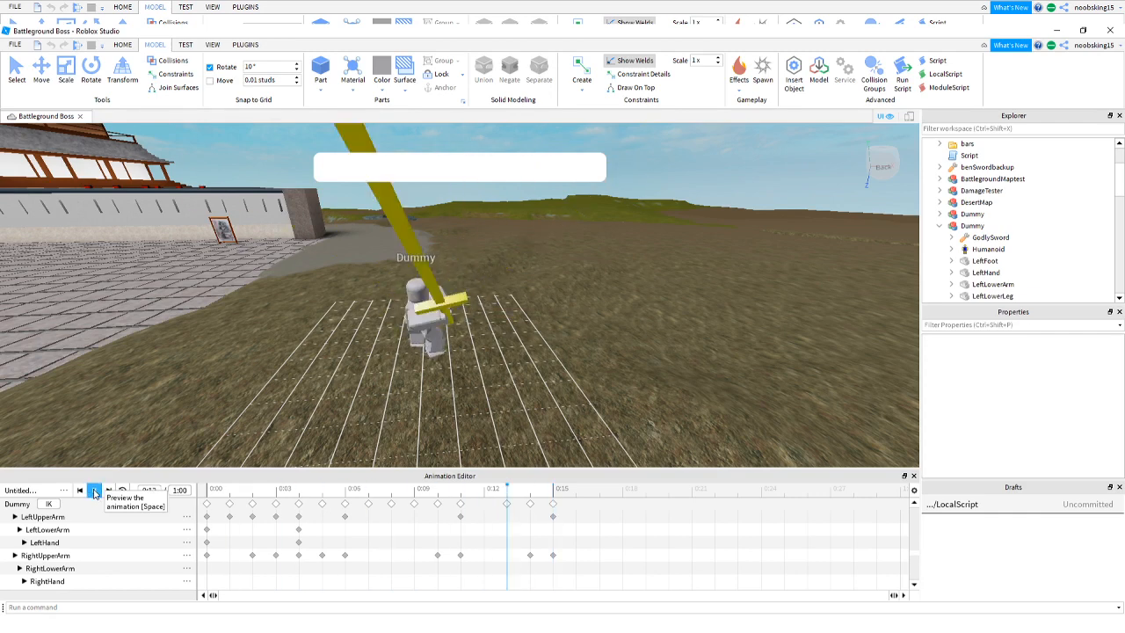
{"action": "left_click", "coordinate": [95, 491]}
{"action": "left_click", "coordinate": [96, 491]}
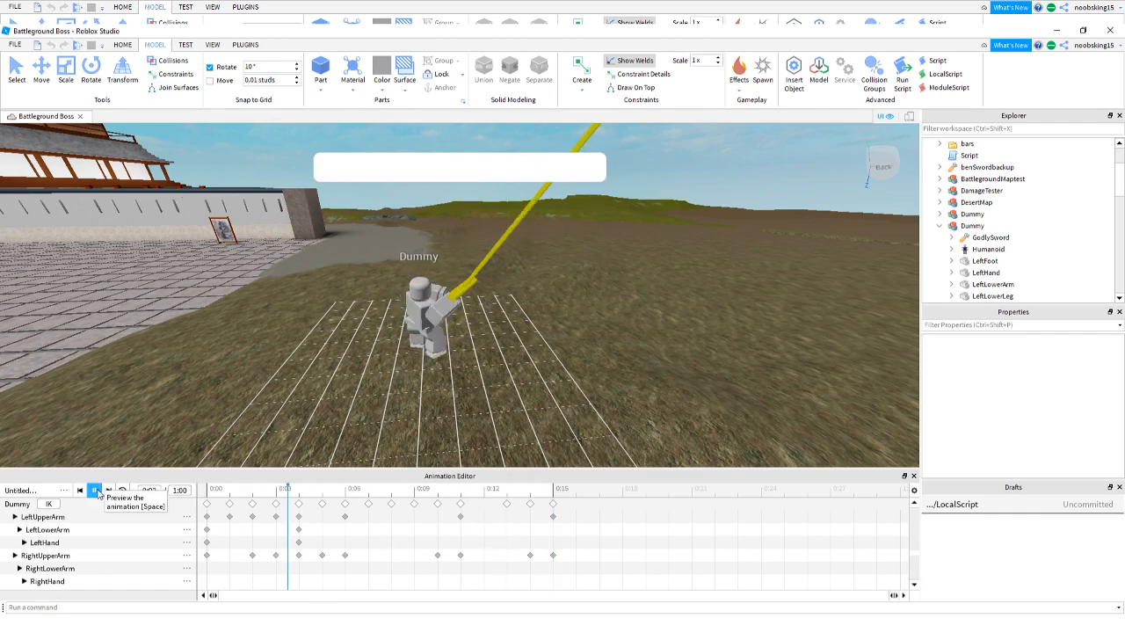
{"action": "left_click", "coordinate": [95, 491]}
{"action": "left_click", "coordinate": [95, 491]}
{"action": "right_click_drag", "start_coordinate": [452, 389], "coordinate": [452, 388]}
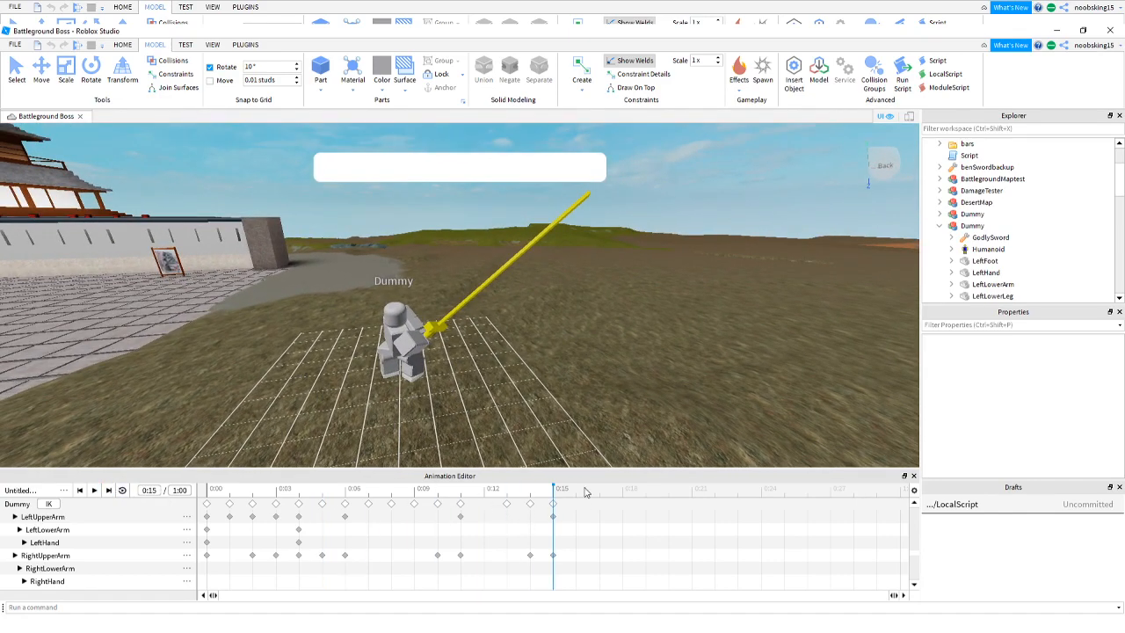
Tilt the UpperTorso at 0:16 to bring the dummy and sword more upright.
{"action": "left_click", "coordinate": [579, 490]}
{"action": "scroll", "coordinate": [70, 575], "scroll_direction": "down", "scroll_amount": 2}
{"action": "scroll", "coordinate": [64, 557], "scroll_direction": "up", "scroll_amount": 5}
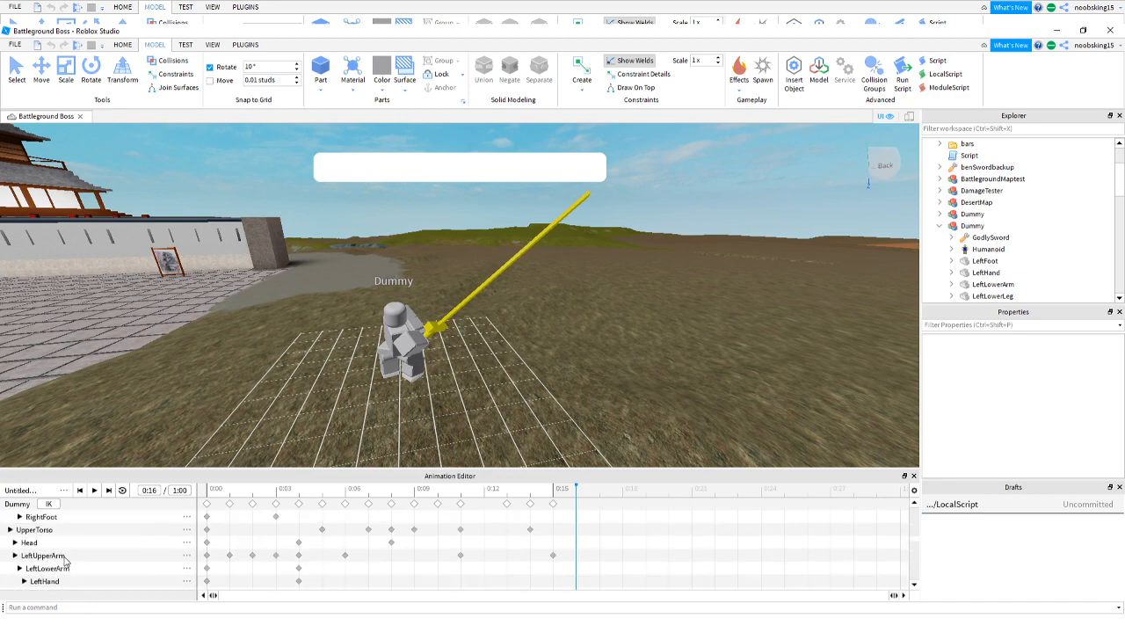
{"action": "scroll", "coordinate": [63, 559], "scroll_direction": "up", "scroll_amount": 1}
{"action": "left_click", "coordinate": [56, 545]}
{"action": "right_click_drag", "start_coordinate": [399, 429], "coordinate": [399, 426]}
{"action": "left_click", "coordinate": [93, 74]}
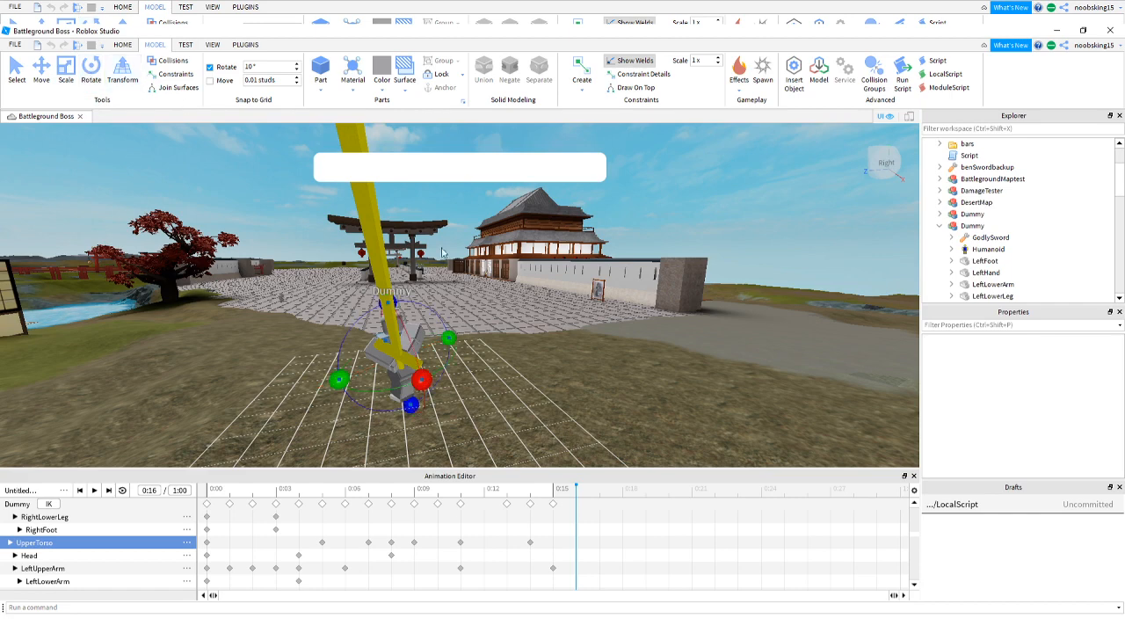
{"action": "left_click_drag", "start_coordinate": [396, 305], "coordinate": [412, 311]}
Continue tilting the UpperTorso, keying its pose at 0:17 and 0:19.
{"action": "left_click", "coordinate": [598, 490]}
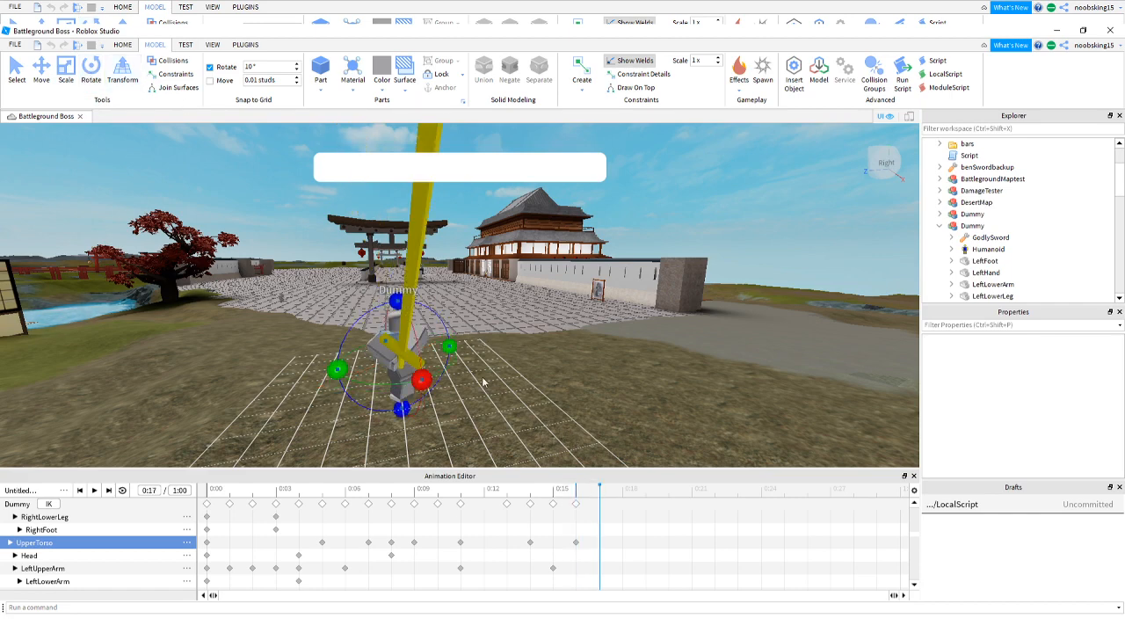
{"action": "left_click_drag", "start_coordinate": [402, 305], "coordinate": [405, 303]}
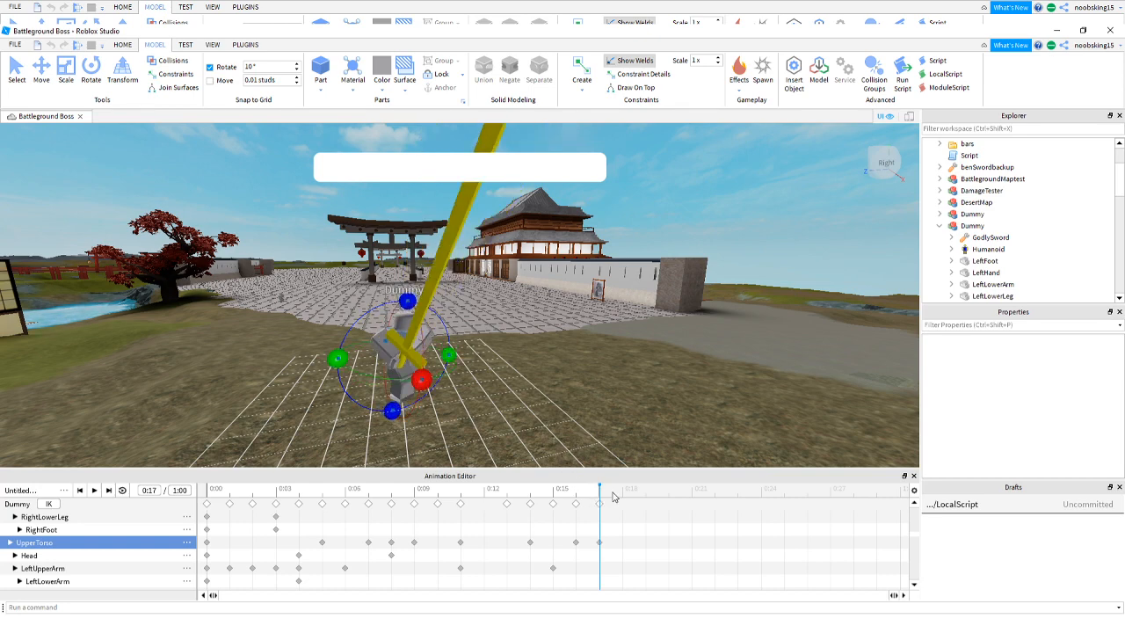
{"action": "left_click", "coordinate": [623, 490]}
{"action": "left_click", "coordinate": [646, 489]}
{"action": "left_click_drag", "start_coordinate": [407, 302], "coordinate": [436, 313]}
Scrub through the animation up to 0:15 and inspect the swing pose at 0:13.
{"action": "left_click", "coordinate": [601, 489]}
{"action": "right_click_drag", "start_coordinate": [516, 393], "coordinate": [511, 388]}
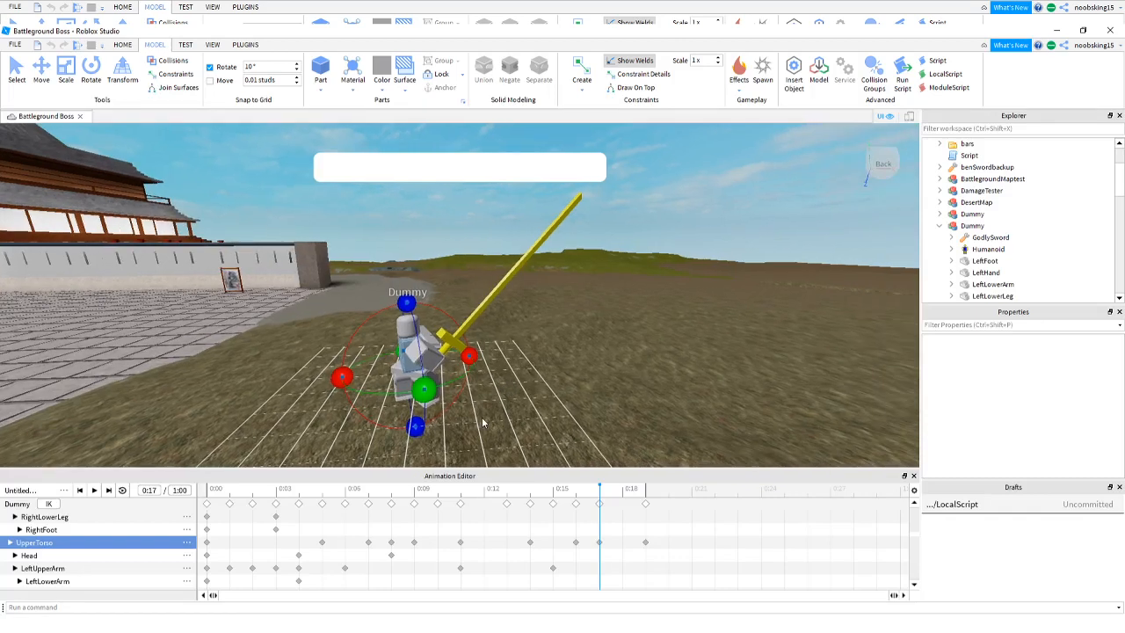
{"action": "left_click_drag", "start_coordinate": [233, 491], "coordinate": [551, 498]}
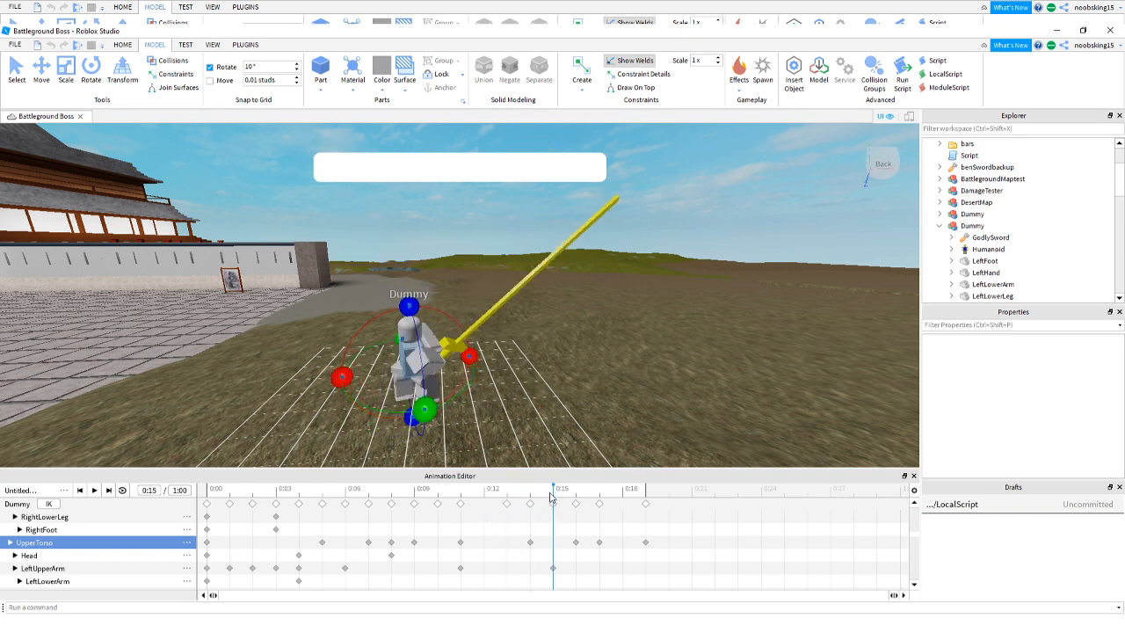
{"action": "right_click_drag", "start_coordinate": [523, 401], "coordinate": [514, 402]}
{"action": "left_click", "coordinate": [508, 492]}
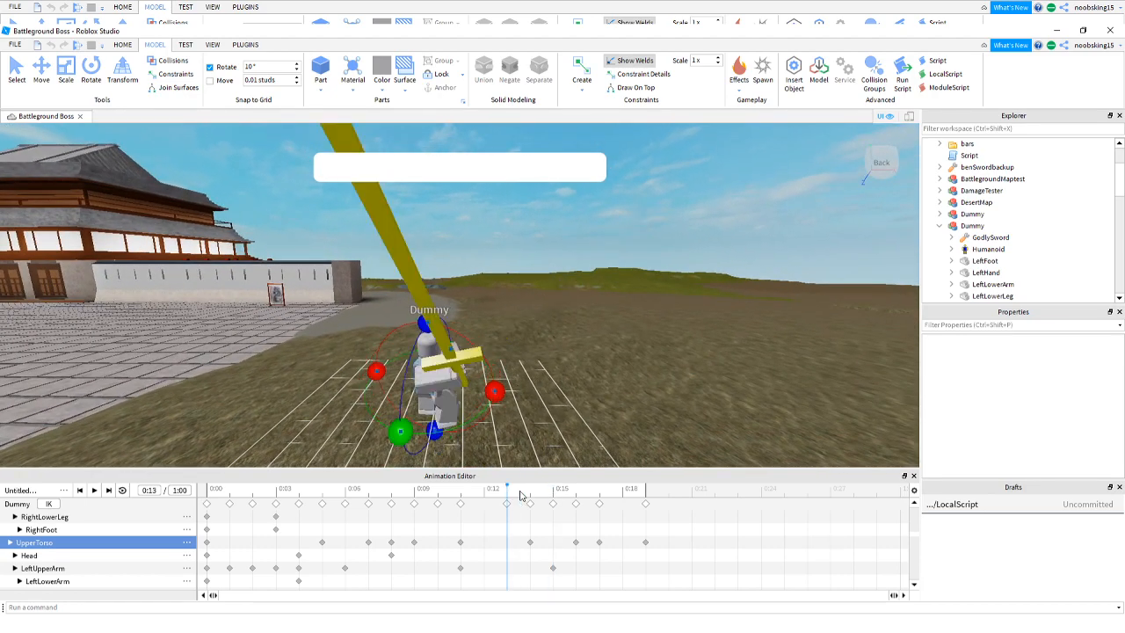
Rotate the RightUpperArm at 0:14 to adjust the sword's angle.
{"action": "left_click", "coordinate": [526, 495]}
{"action": "left_click", "coordinate": [516, 496]}
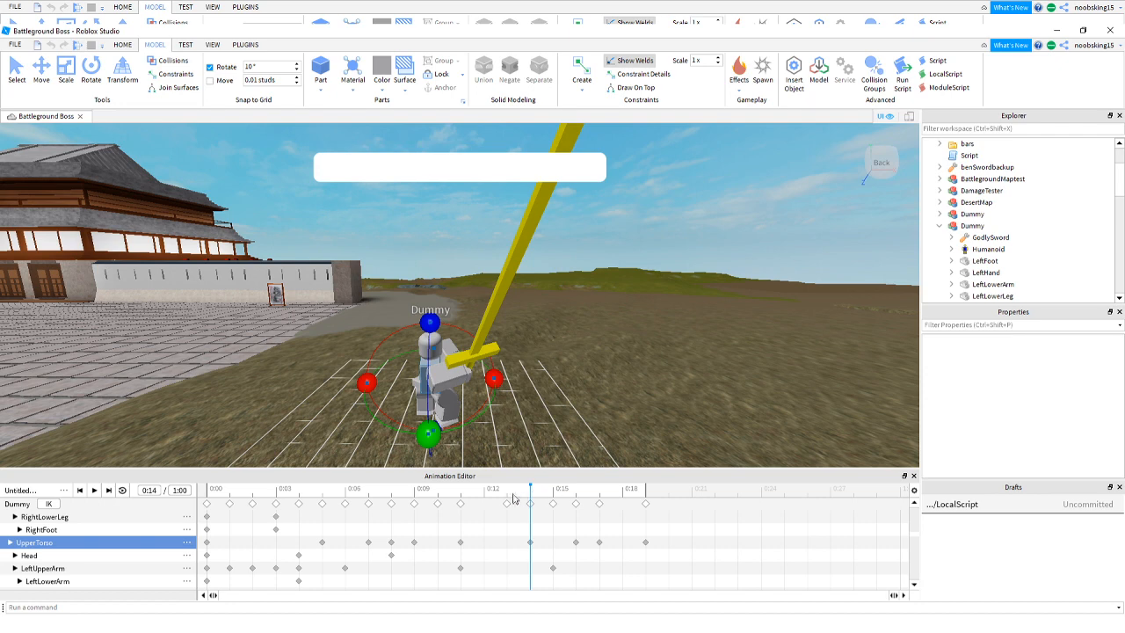
{"action": "left_click", "coordinate": [528, 498]}
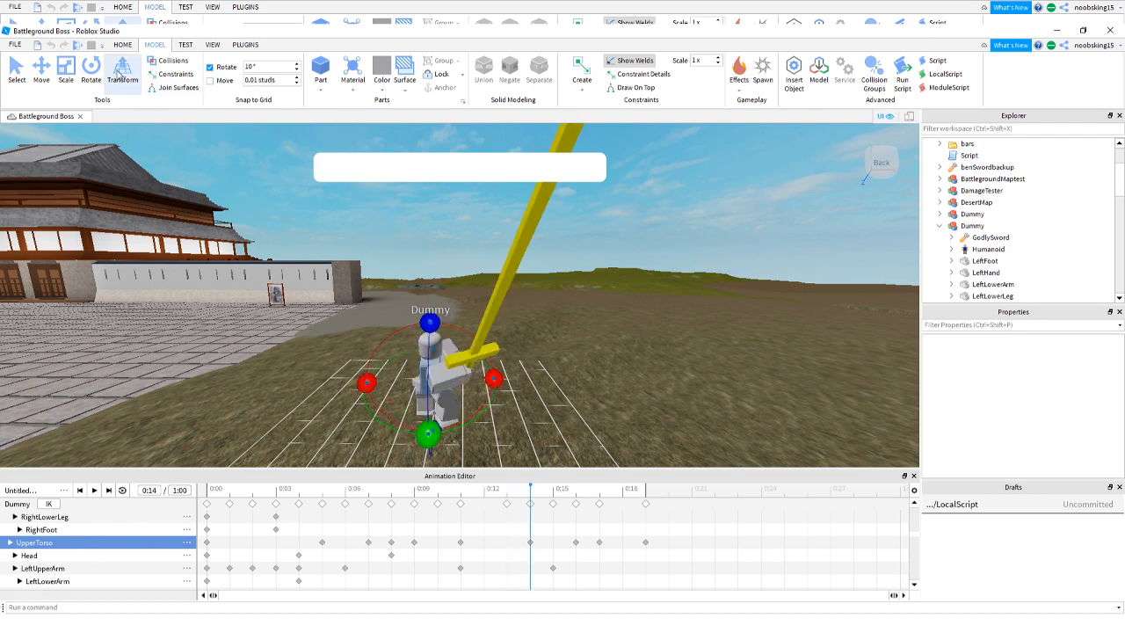
{"action": "mouse_move", "coordinate": [429, 432]}
{"action": "left_mouse_down"}
{"action": "mouse_move", "coordinate": [471, 426]}
{"action": "mouse_move", "coordinate": [413, 432]}
{"action": "mouse_move", "coordinate": [428, 433]}
{"action": "left_mouse_up"}
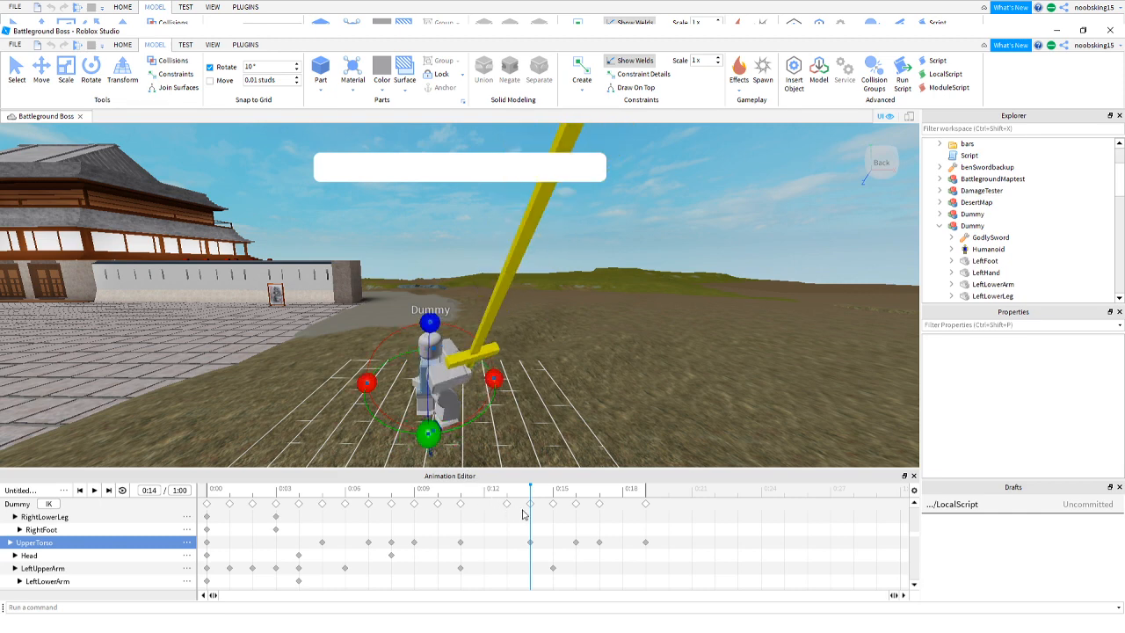
{"action": "scroll", "coordinate": [86, 551], "scroll_direction": "up", "scroll_amount": 2}
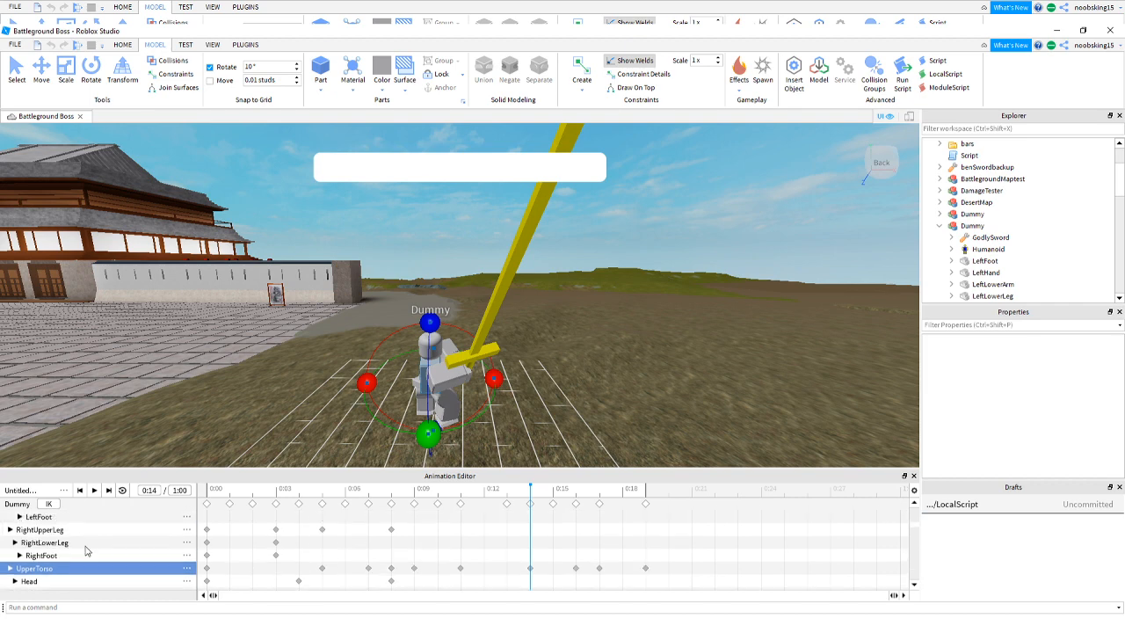
{"action": "scroll", "coordinate": [96, 539], "scroll_direction": "down", "scroll_amount": 3}
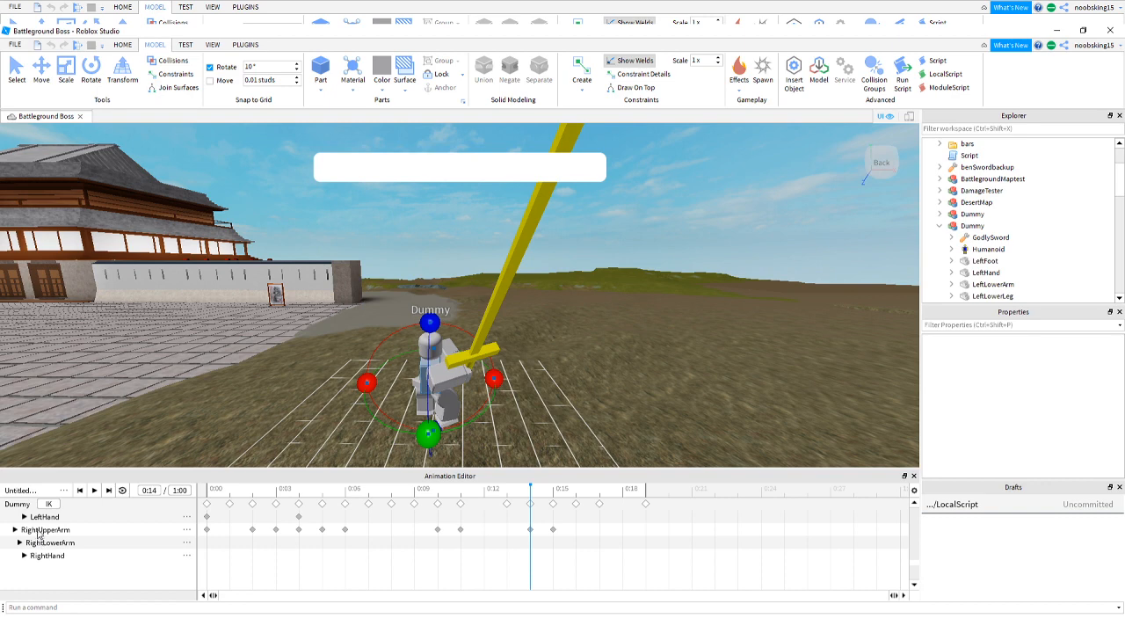
{"action": "left_click", "coordinate": [51, 531]}
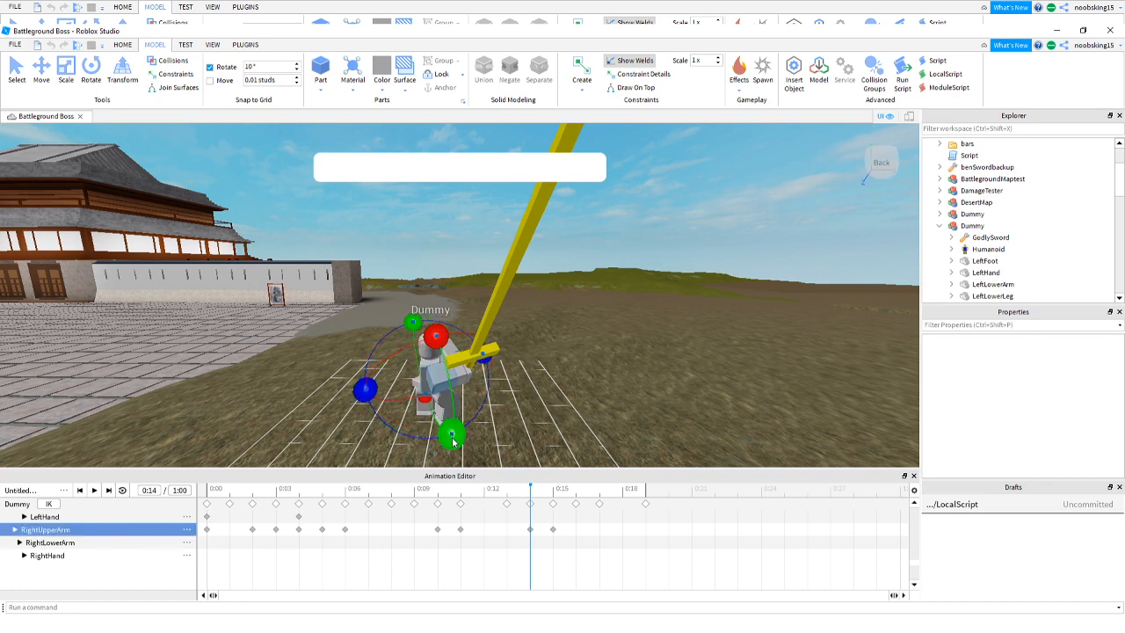
{"action": "left_click_drag", "start_coordinate": [413, 323], "coordinate": [427, 329]}
Rotate the RightUpperArm further to lower the sword, and scrub between 0:14 and 0:16 to check the swing.
{"action": "left_click", "coordinate": [554, 491]}
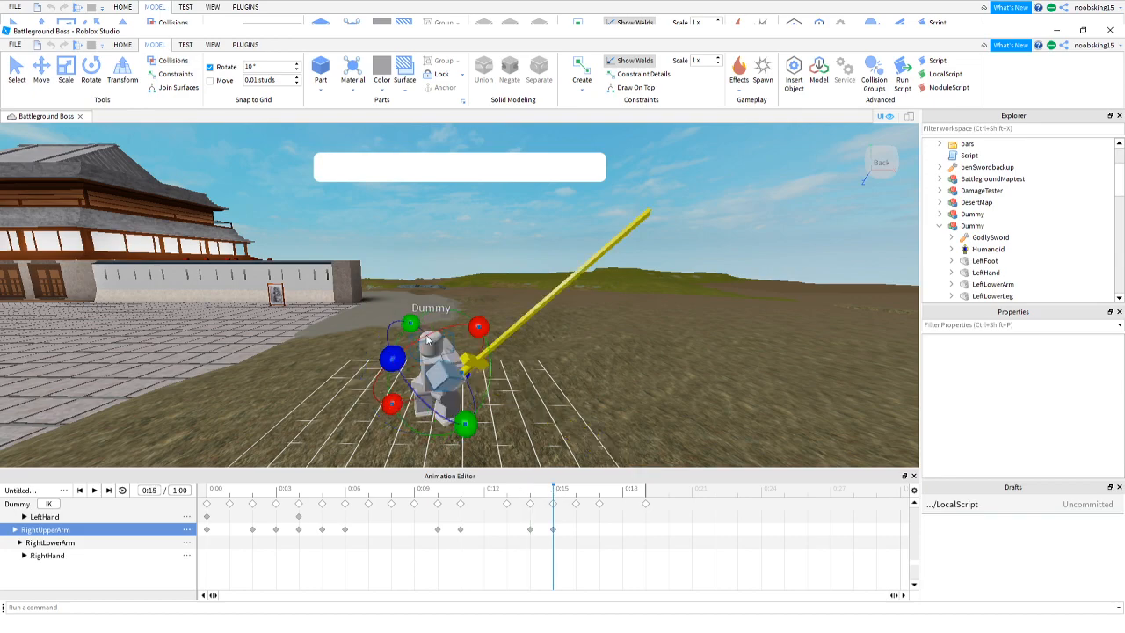
{"action": "right_click_drag", "start_coordinate": [552, 380], "coordinate": [553, 382]}
{"action": "key", "text": "w"}
{"action": "key", "text": "s"}
{"action": "left_click_drag", "start_coordinate": [410, 393], "coordinate": [493, 444]}
{"action": "left_click_drag", "start_coordinate": [533, 493], "coordinate": [565, 488]}
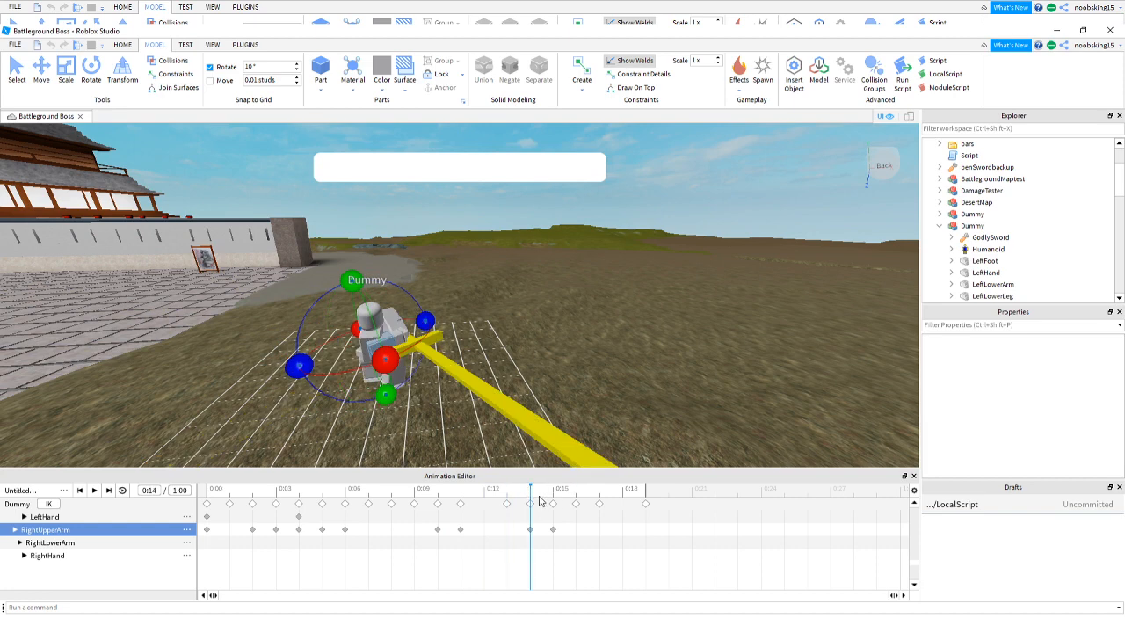
{"action": "left_click", "coordinate": [550, 498]}
{"action": "left_click", "coordinate": [576, 498]}
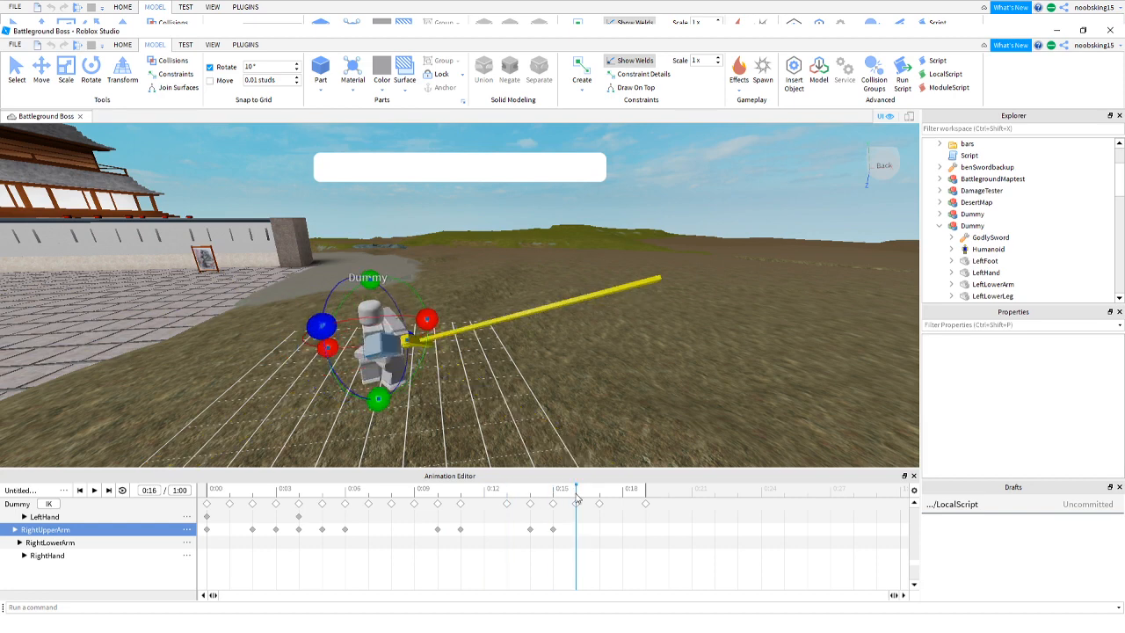
Turn the UpperTorso at 0:16 to swing the sword further around.
{"action": "scroll", "coordinate": [96, 554], "scroll_direction": "up", "scroll_amount": 4}
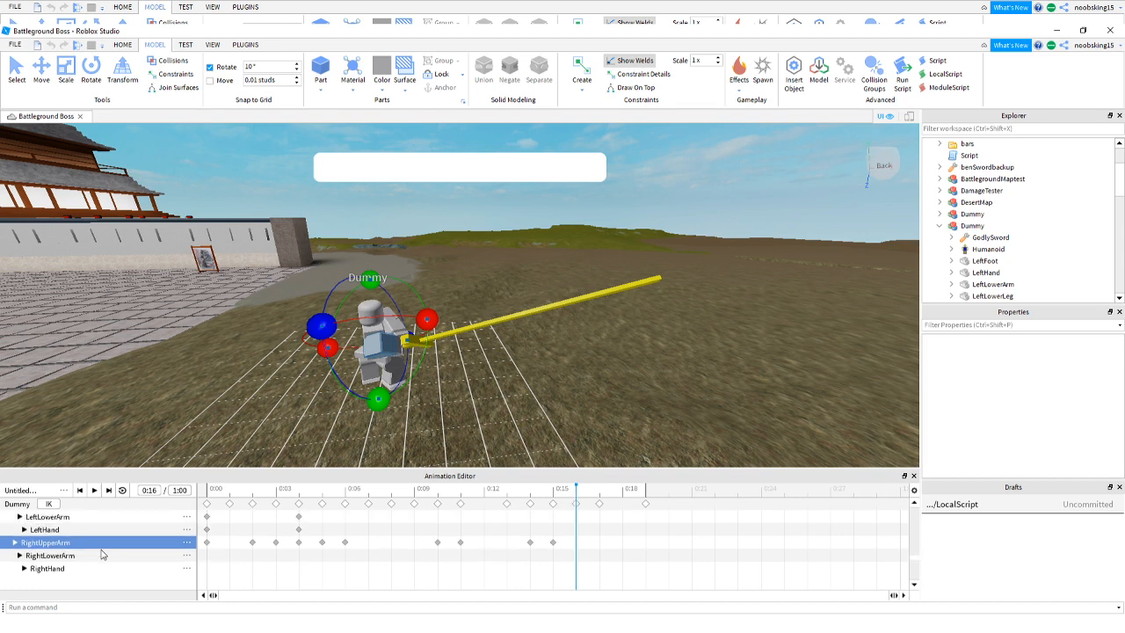
{"action": "left_click", "coordinate": [79, 544]}
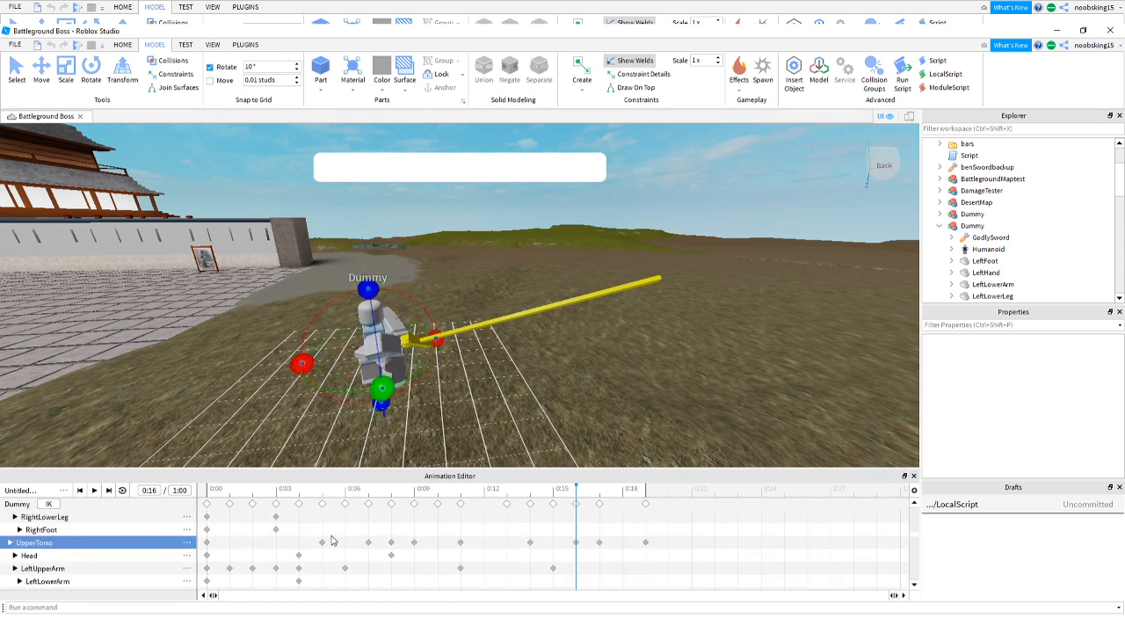
{"action": "left_click_drag", "start_coordinate": [382, 388], "coordinate": [410, 377]}
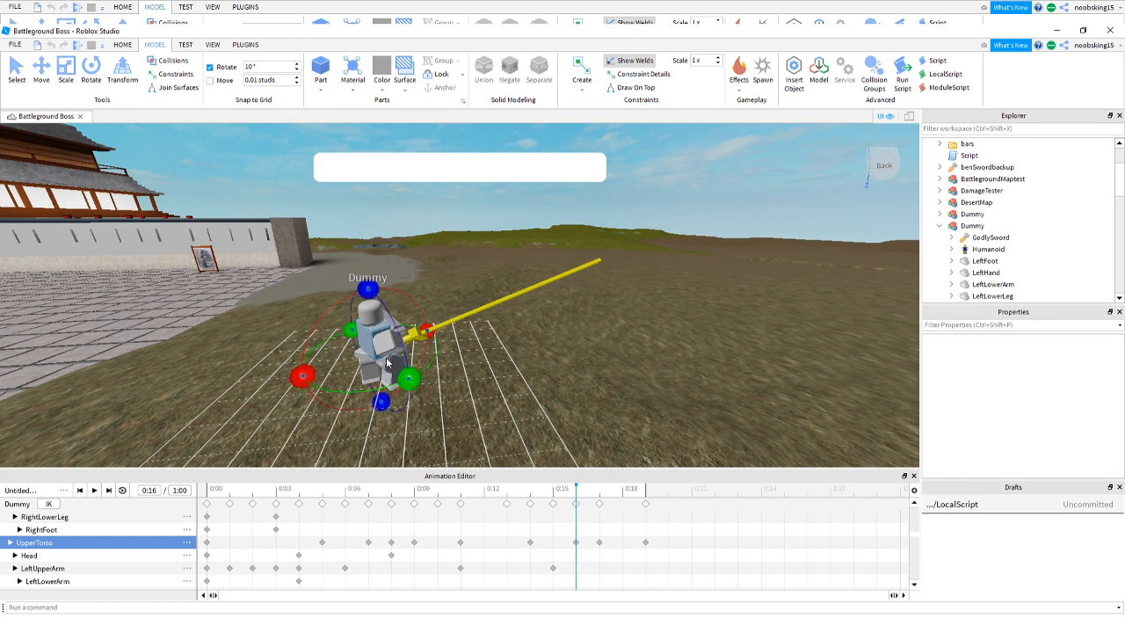
Try to turn the LowerTorso at 0:16.
{"action": "scroll", "coordinate": [70, 547], "scroll_direction": "up", "scroll_amount": 3}
{"action": "left_click", "coordinate": [68, 519]}
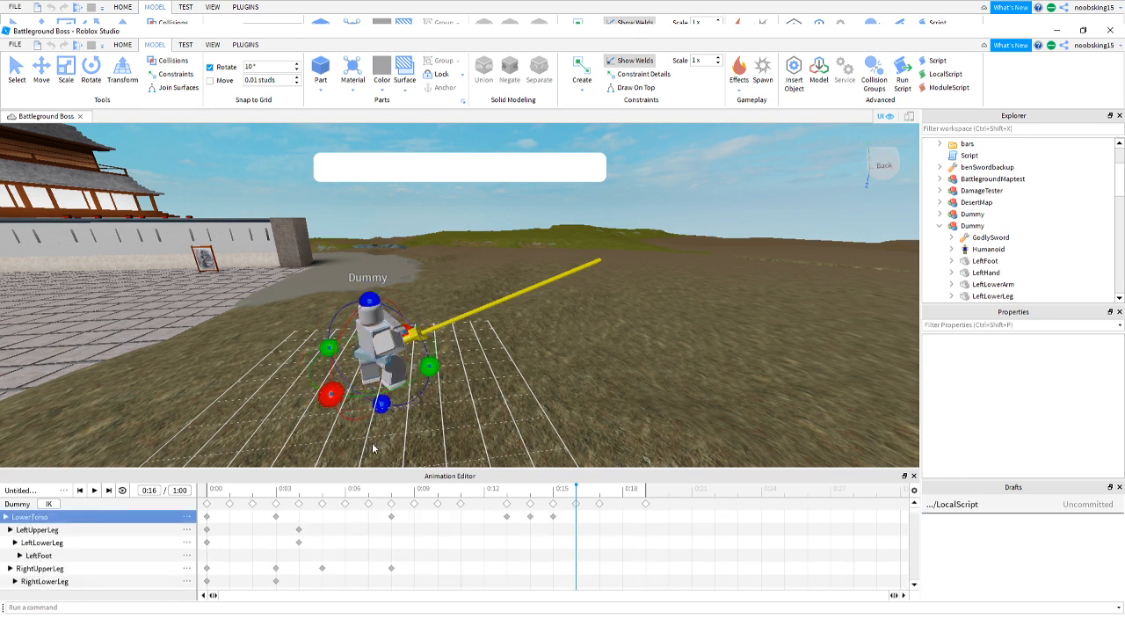
{"action": "left_click_drag", "start_coordinate": [429, 367], "coordinate": [459, 400]}
{"action": "scroll", "coordinate": [84, 551], "scroll_direction": "down", "scroll_amount": 1}
{"action": "scroll", "coordinate": [75, 554], "scroll_direction": "down", "scroll_amount": 4}
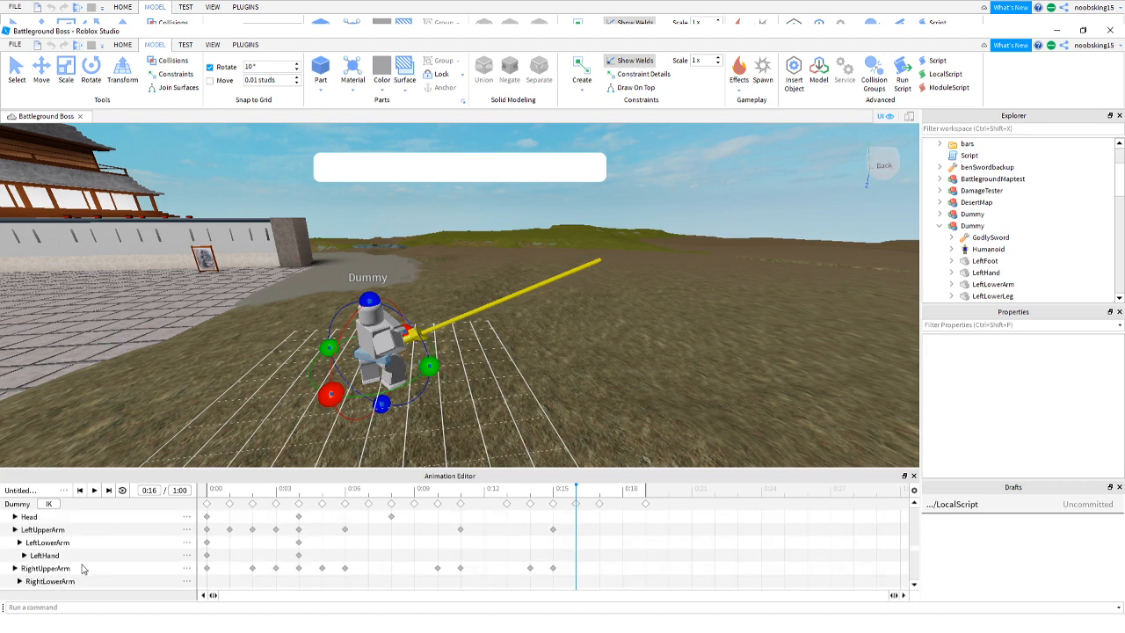
Rotate the RightUpperArm at 0:16 to lower the sword until it points nearly level.
{"action": "left_click", "coordinate": [83, 568]}
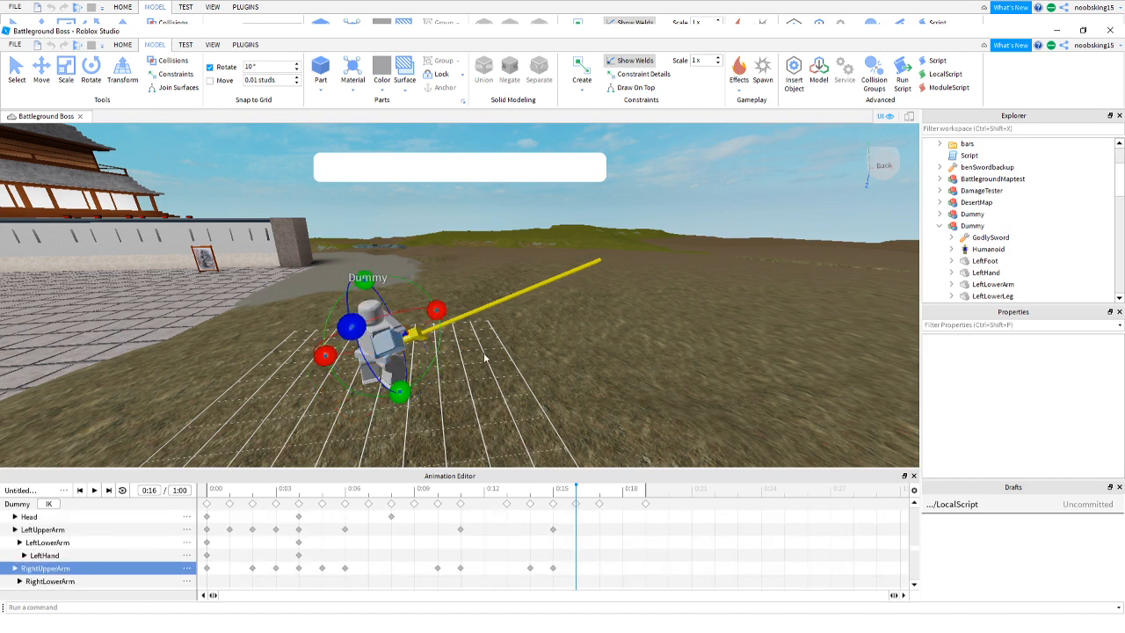
{"action": "right_click_drag", "start_coordinate": [484, 352], "coordinate": [484, 352]}
{"action": "key", "text": "s"}
{"action": "key", "text": "a"}
{"action": "key", "text": "w"}
{"action": "left_click_drag", "start_coordinate": [397, 333], "coordinate": [374, 294]}
{"action": "key", "text": "ctrl+z"}
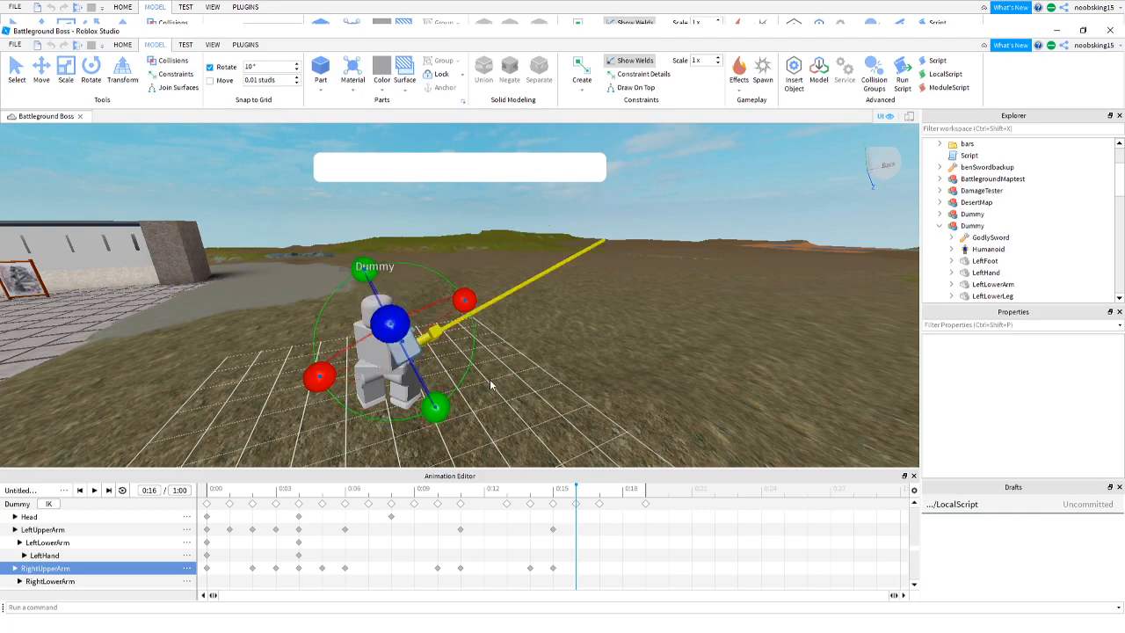
{"action": "right_click_drag", "start_coordinate": [498, 363], "coordinate": [496, 386]}
{"action": "key", "text": "w"}
{"action": "key", "text": "s"}
{"action": "key", "text": "s"}
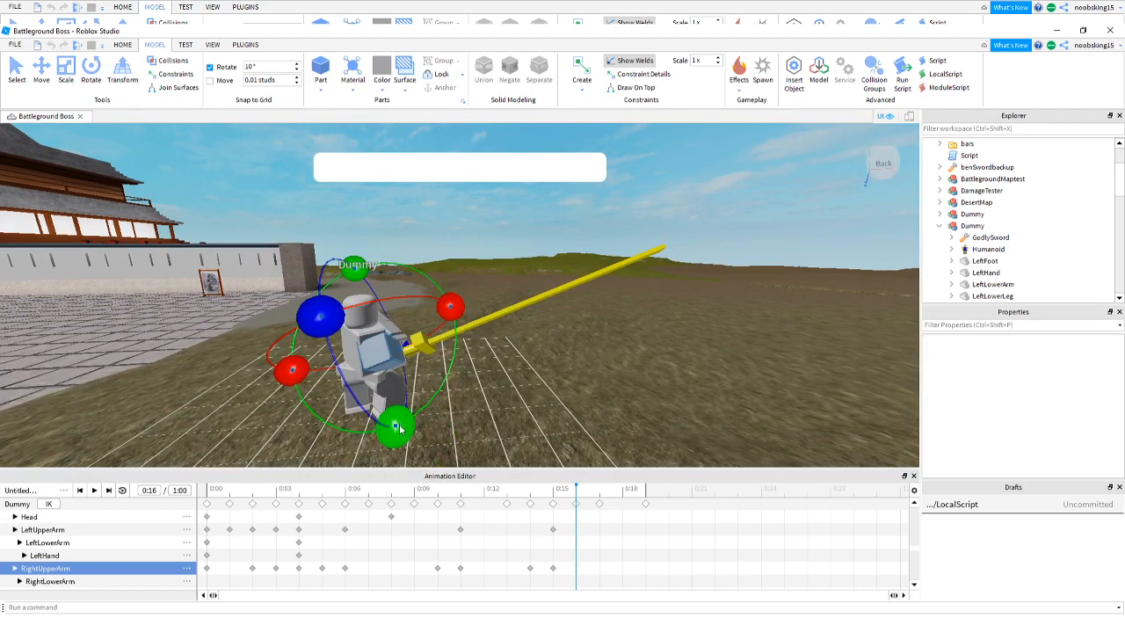
{"action": "left_click_drag", "start_coordinate": [397, 428], "coordinate": [367, 431]}
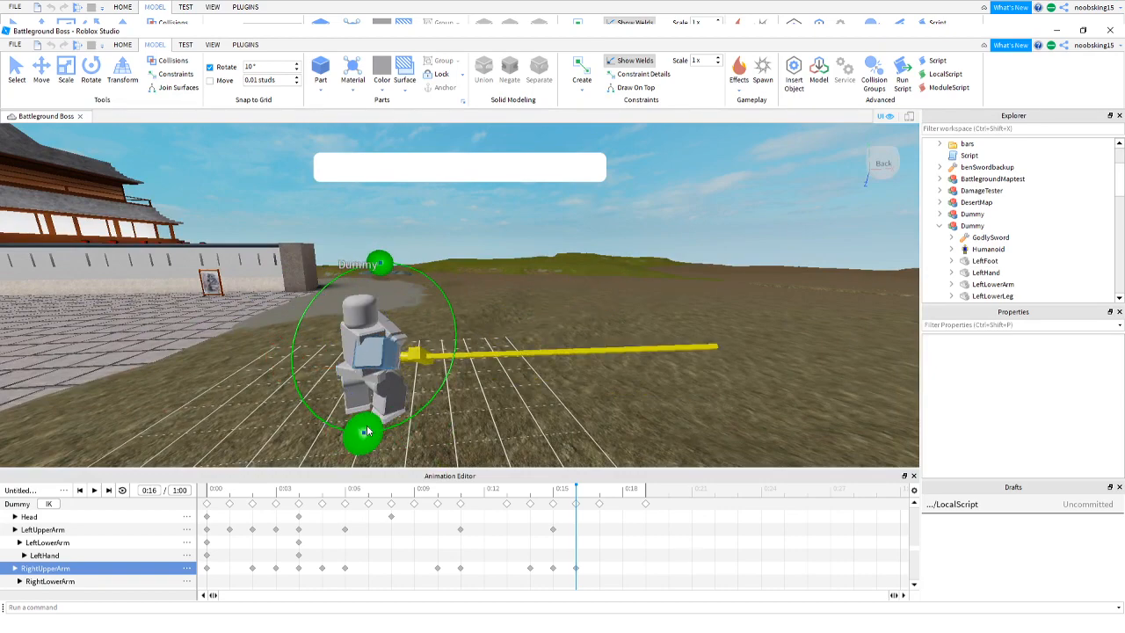
{"action": "key", "text": "w"}
{"action": "right_click_drag", "start_coordinate": [467, 295], "coordinate": [468, 293]}
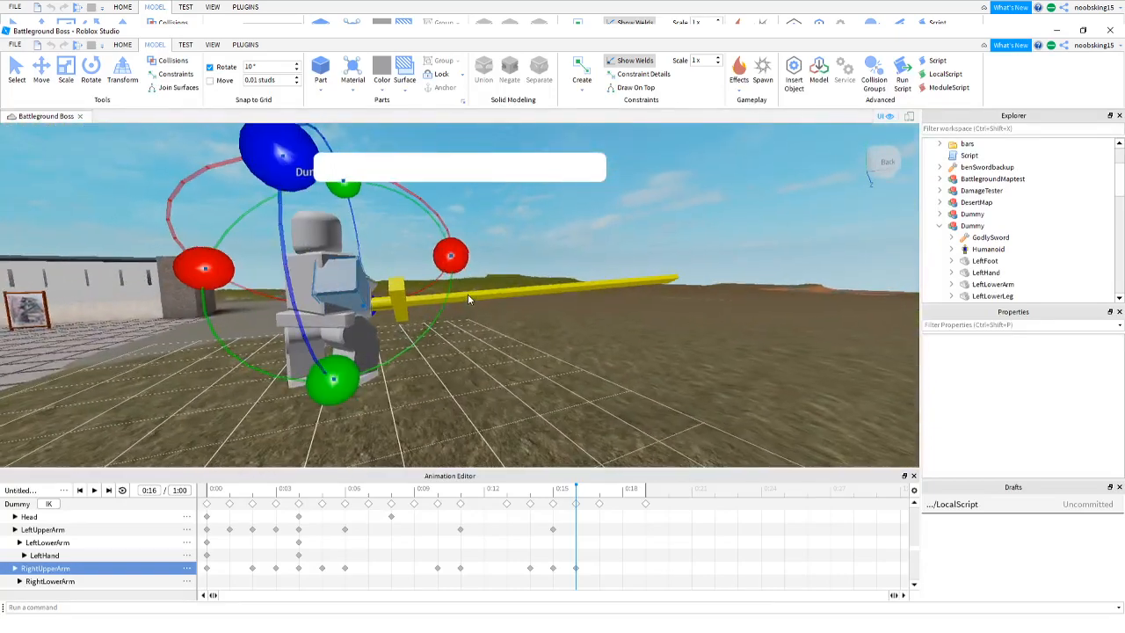
Turn the UpperTorso at 0:15 to key its pose between the 0:14 and 0:16 keyframes.
{"action": "mouse_move", "coordinate": [563, 499]}
{"action": "left_mouse_down"}
{"action": "mouse_move", "coordinate": [323, 501]}
{"action": "mouse_move", "coordinate": [594, 495]}
{"action": "mouse_move", "coordinate": [481, 495]}
{"action": "mouse_move", "coordinate": [594, 499]}
{"action": "mouse_move", "coordinate": [560, 499]}
{"action": "left_mouse_up"}
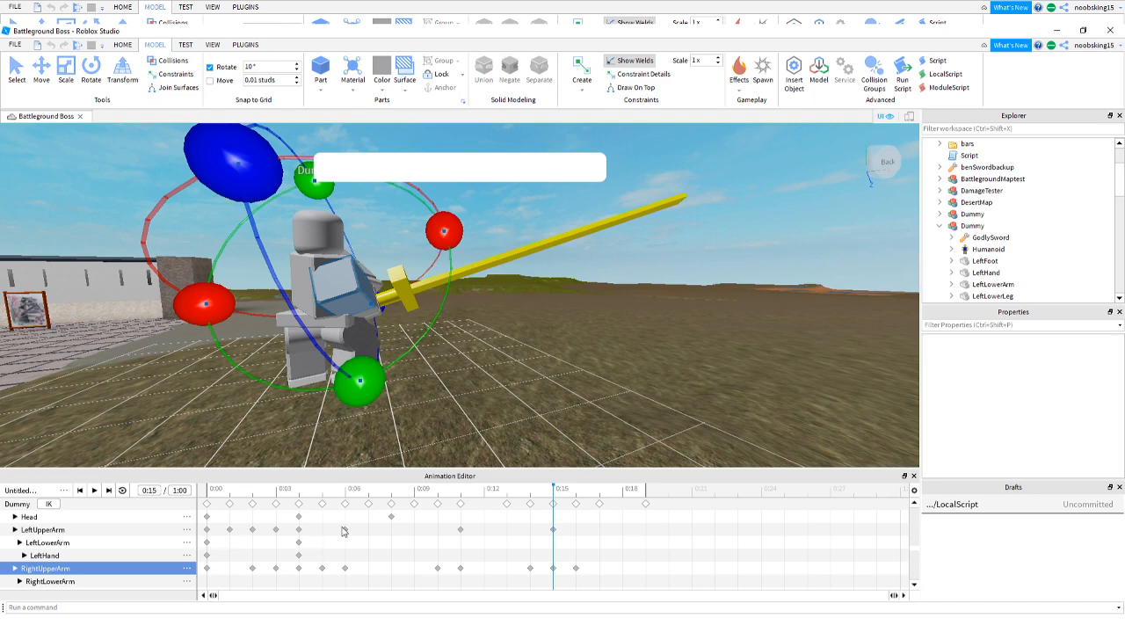
{"action": "scroll", "coordinate": [86, 572], "scroll_direction": "down", "scroll_amount": 1}
{"action": "scroll", "coordinate": [74, 569], "scroll_direction": "up", "scroll_amount": 3}
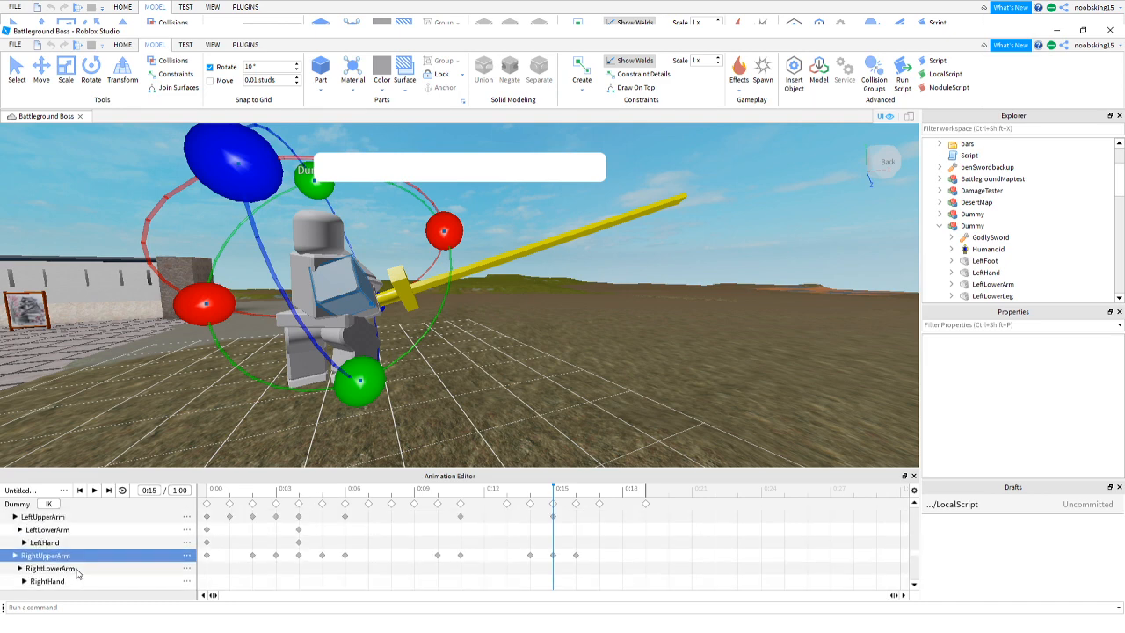
{"action": "left_click", "coordinate": [36, 556]}
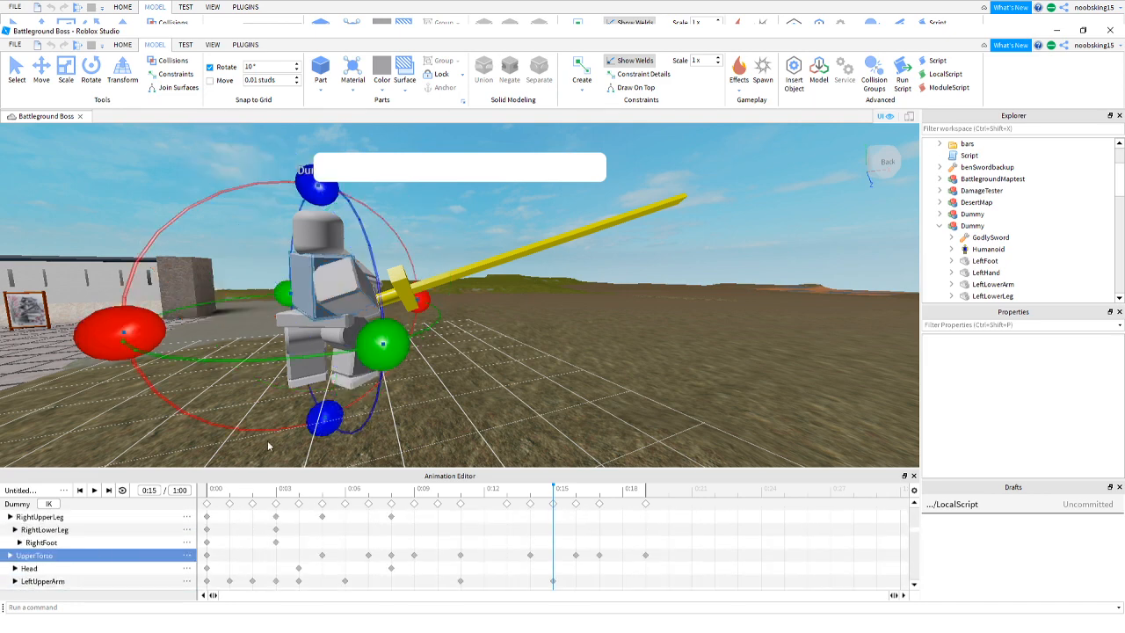
{"action": "left_click_drag", "start_coordinate": [383, 343], "coordinate": [449, 322]}
Preview the animation repeatedly from the start with the whole dummy in view.
{"action": "left_click", "coordinate": [578, 491]}
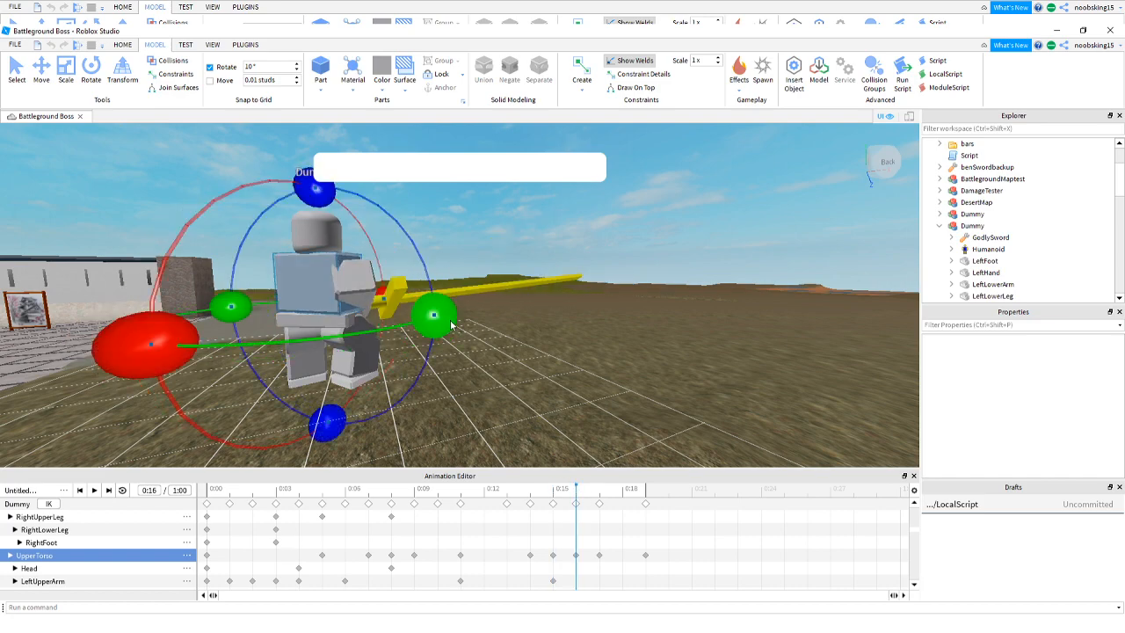
{"action": "right_click_drag", "start_coordinate": [483, 320], "coordinate": [483, 320]}
{"action": "key", "text": "s"}
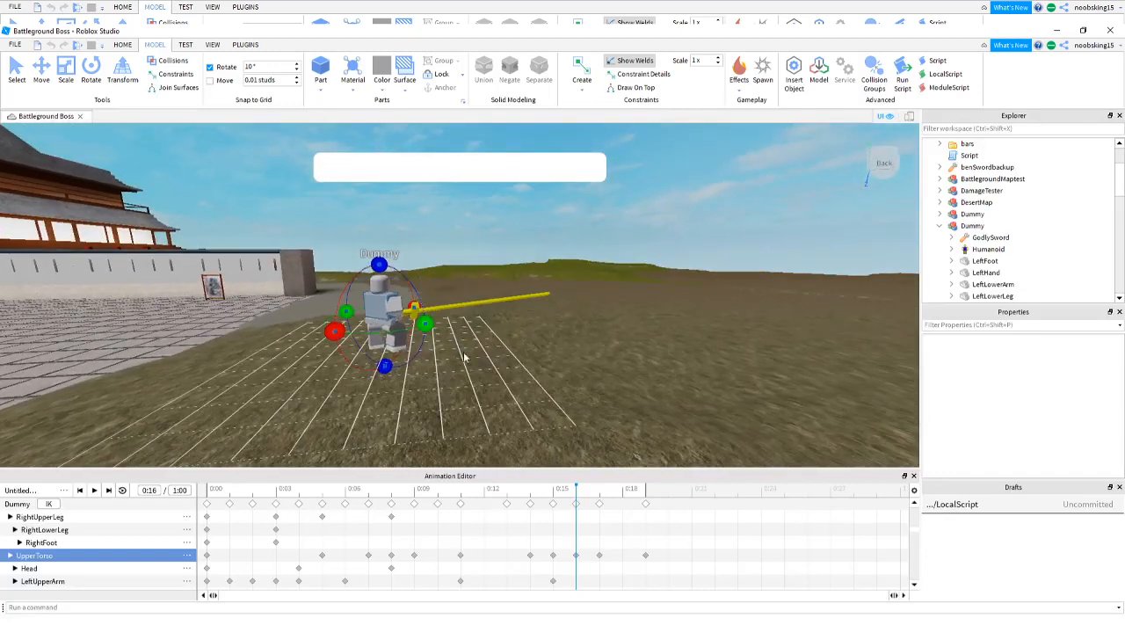
{"action": "left_click", "coordinate": [209, 498]}
{"action": "left_click", "coordinate": [94, 490]}
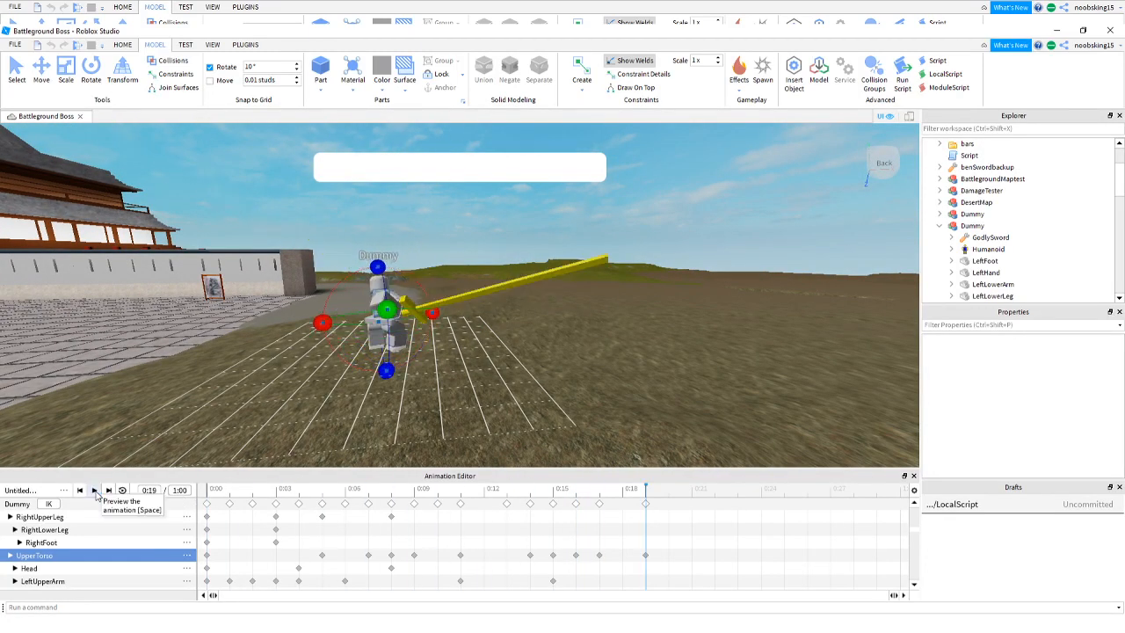
{"action": "left_click", "coordinate": [94, 490]}
{"action": "left_click", "coordinate": [94, 490]}
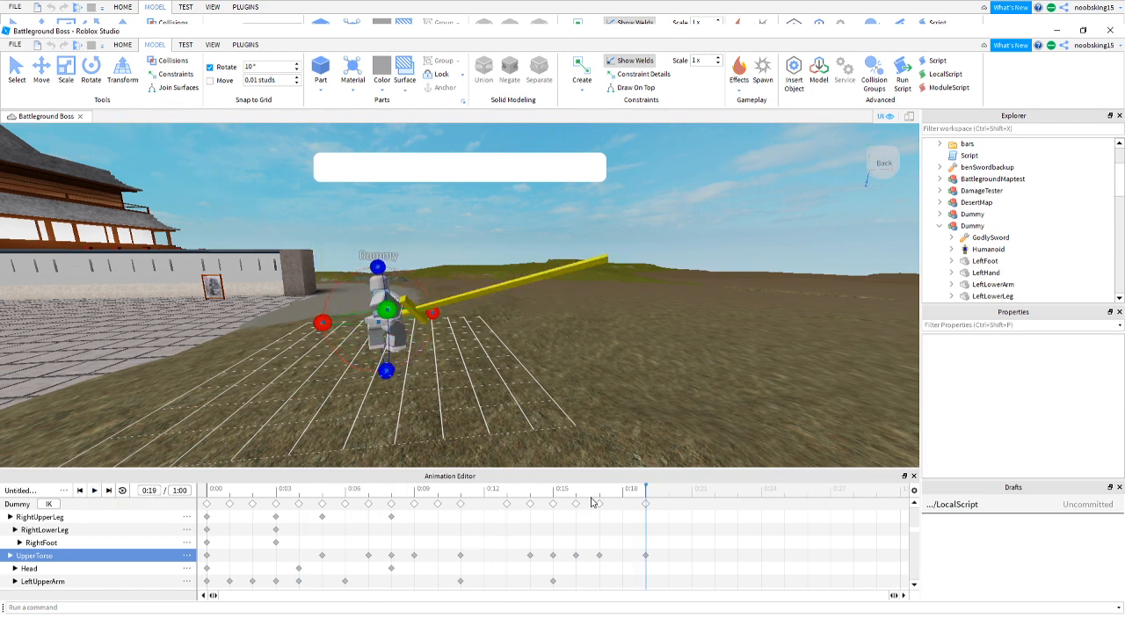
Tilt the UpperTorso at 0:17 and adjust its follow-through poses at 0:18 and 0:19.
{"action": "left_click", "coordinate": [626, 494]}
{"action": "left_click", "coordinate": [601, 497]}
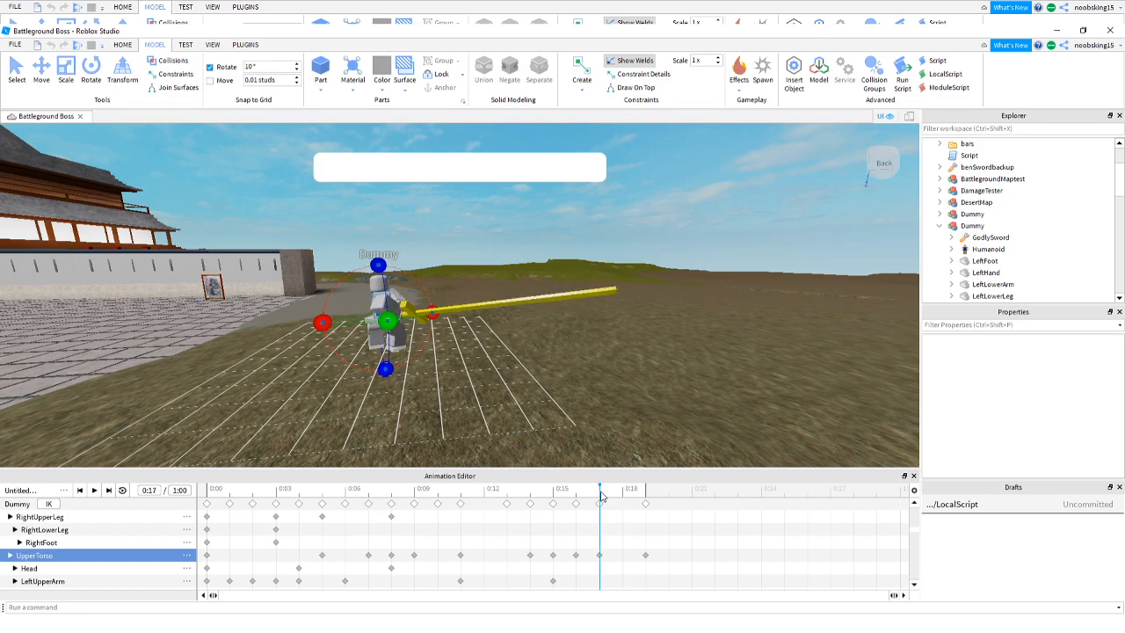
{"action": "left_click", "coordinate": [579, 498]}
{"action": "left_click", "coordinate": [600, 499]}
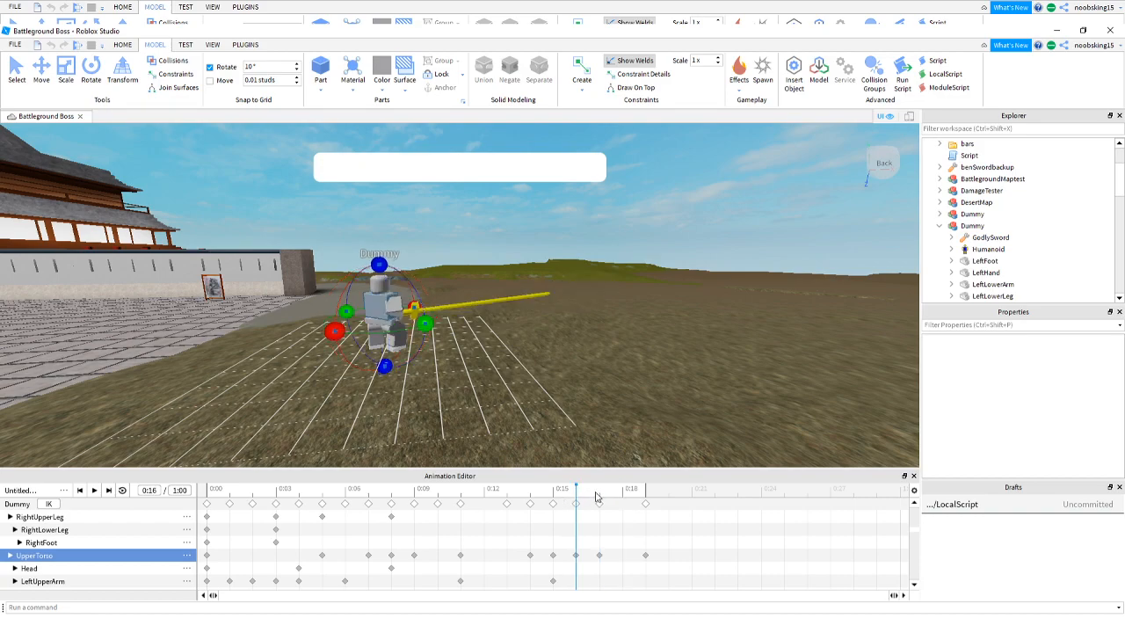
{"action": "right_click_drag", "start_coordinate": [572, 411], "coordinate": [572, 412]}
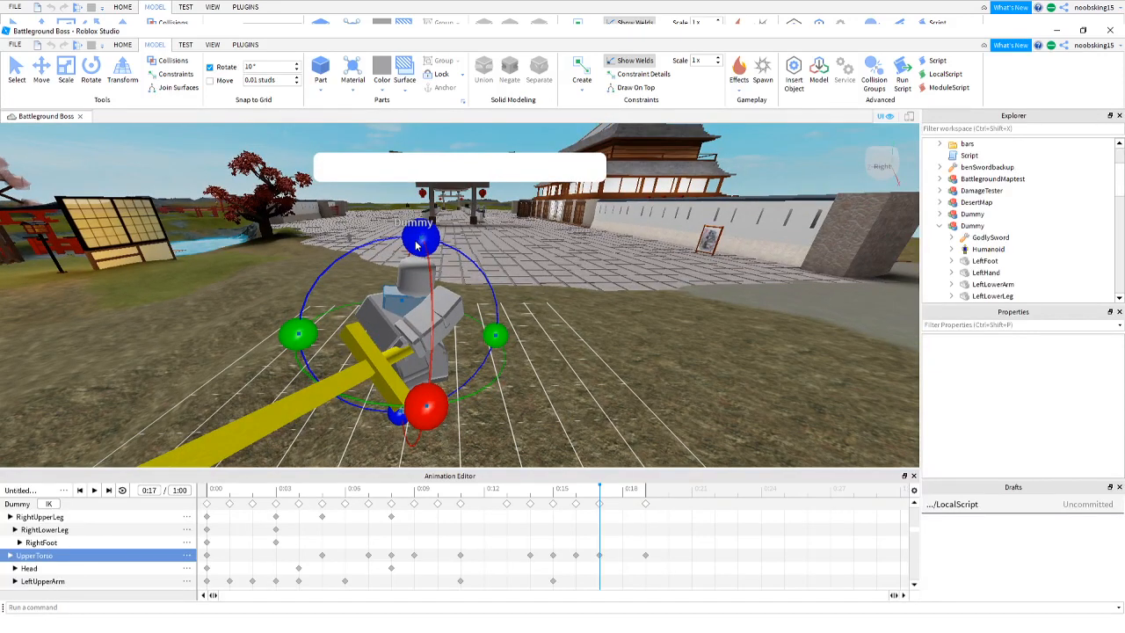
{"action": "mouse_move", "coordinate": [418, 241]}
{"action": "left_mouse_down"}
{"action": "mouse_move", "coordinate": [396, 238]}
{"action": "mouse_move", "coordinate": [442, 244]}
{"action": "mouse_move", "coordinate": [422, 240]}
{"action": "left_mouse_up"}
{"action": "left_click", "coordinate": [622, 492]}
{"action": "left_click", "coordinate": [644, 491]}
{"action": "right_click_drag", "start_coordinate": [601, 340], "coordinate": [601, 340]}
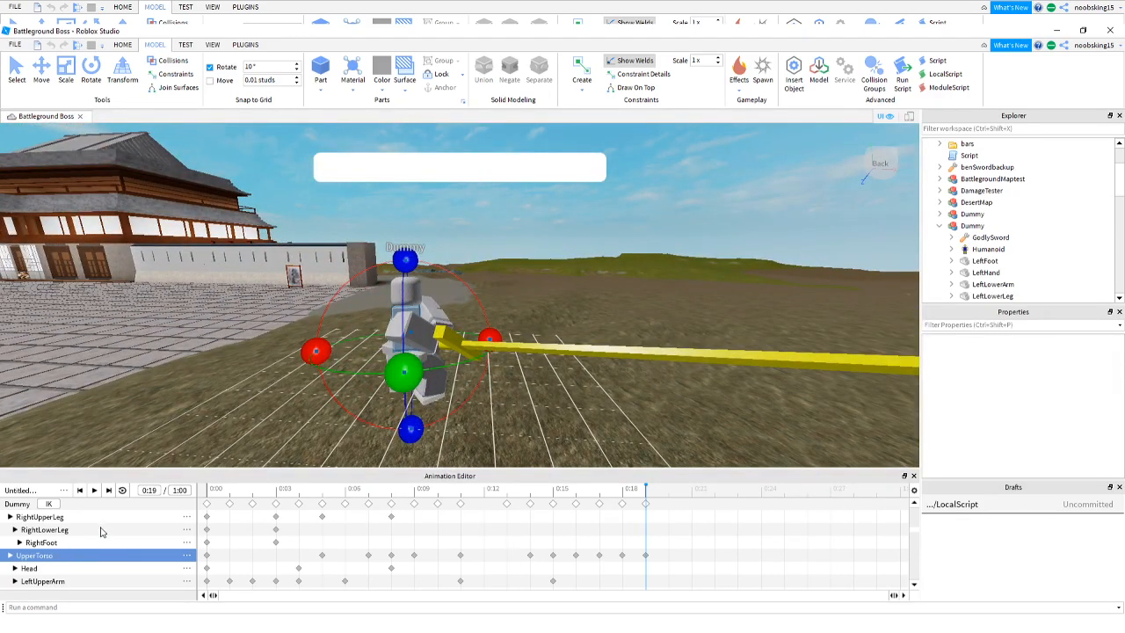
Replay the animation and scrub back from 0:18 to 0:14 to inspect the sword's path.
{"action": "left_click", "coordinate": [94, 491]}
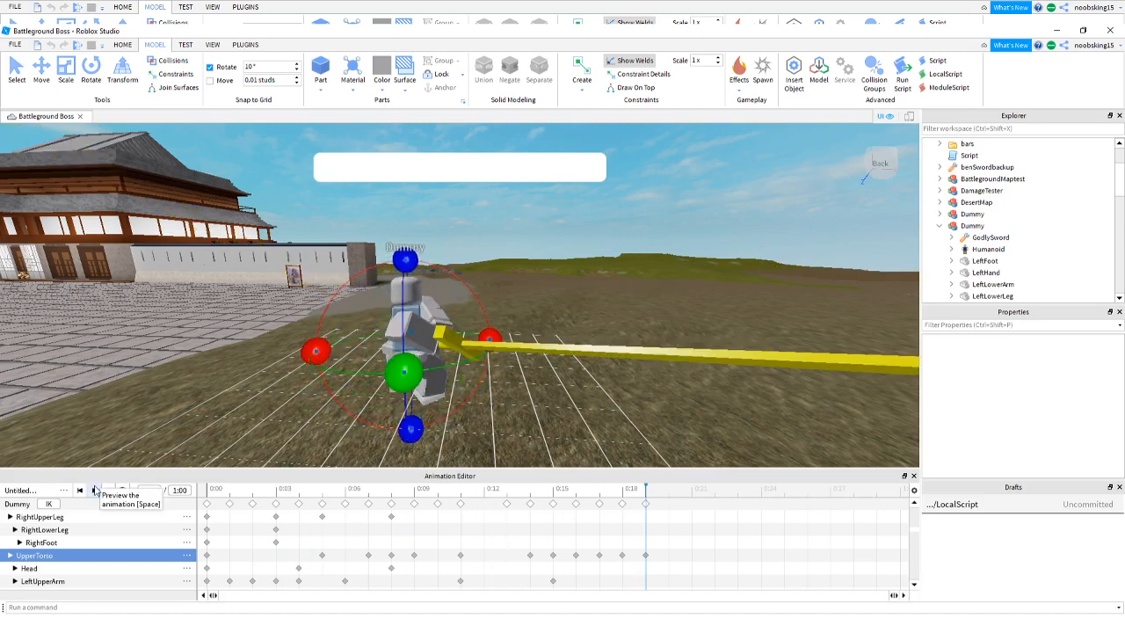
{"action": "left_click", "coordinate": [94, 491]}
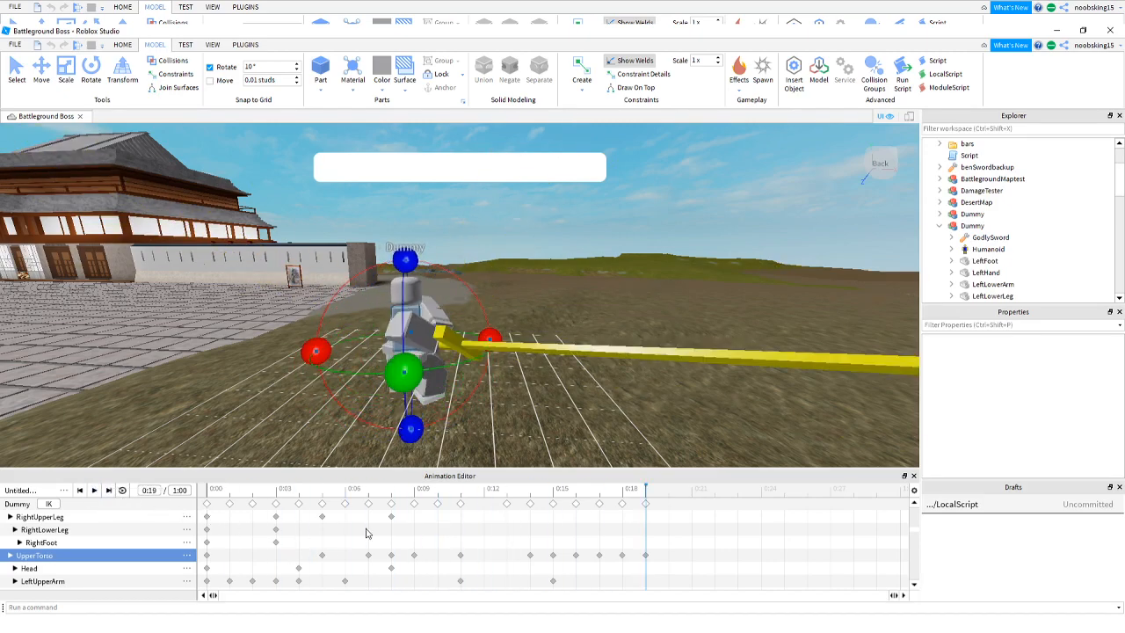
{"action": "left_click_drag", "start_coordinate": [621, 498], "coordinate": [603, 497]}
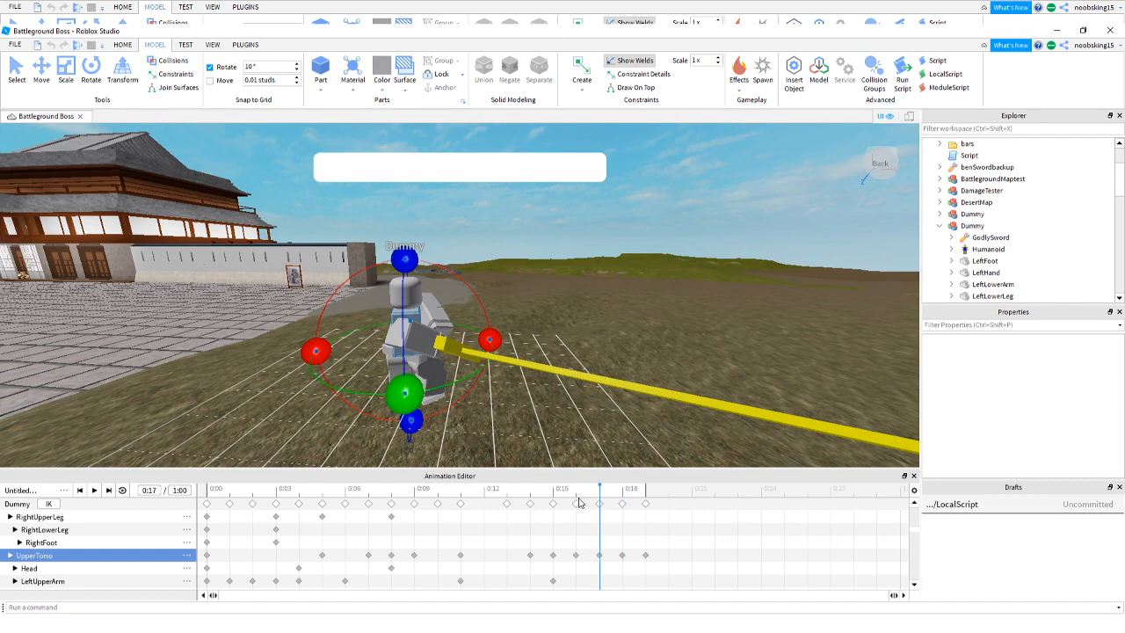
{"action": "right_click_drag", "start_coordinate": [483, 407], "coordinate": [527, 406]}
{"action": "key", "text": "a"}
{"action": "key", "text": "d"}
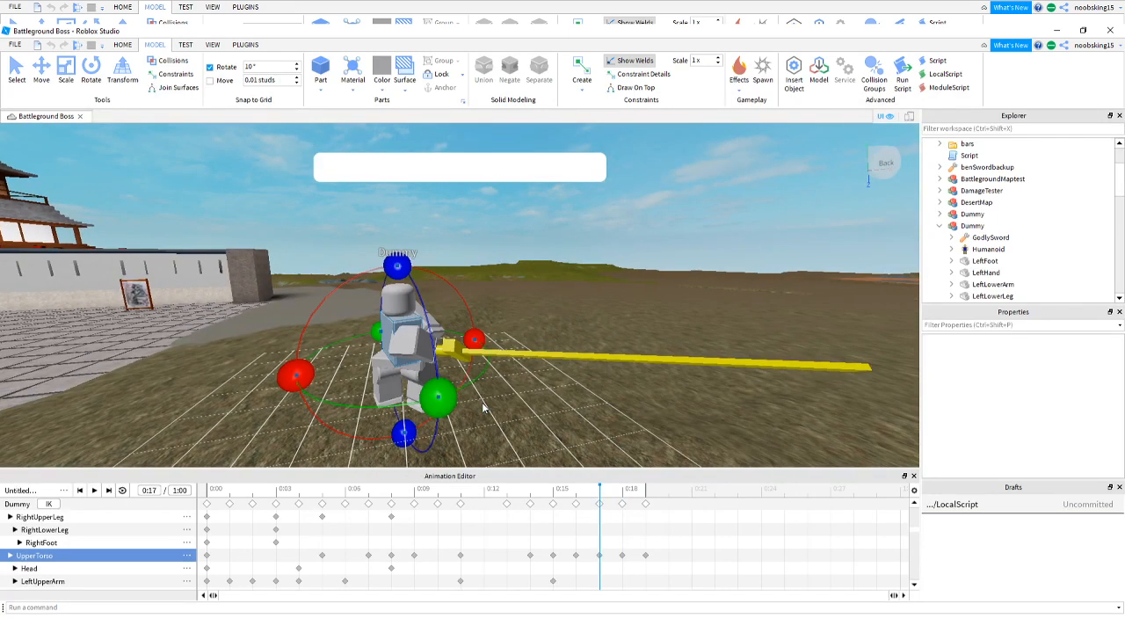
{"action": "left_click", "coordinate": [555, 499]}
{"action": "left_click", "coordinate": [528, 497]}
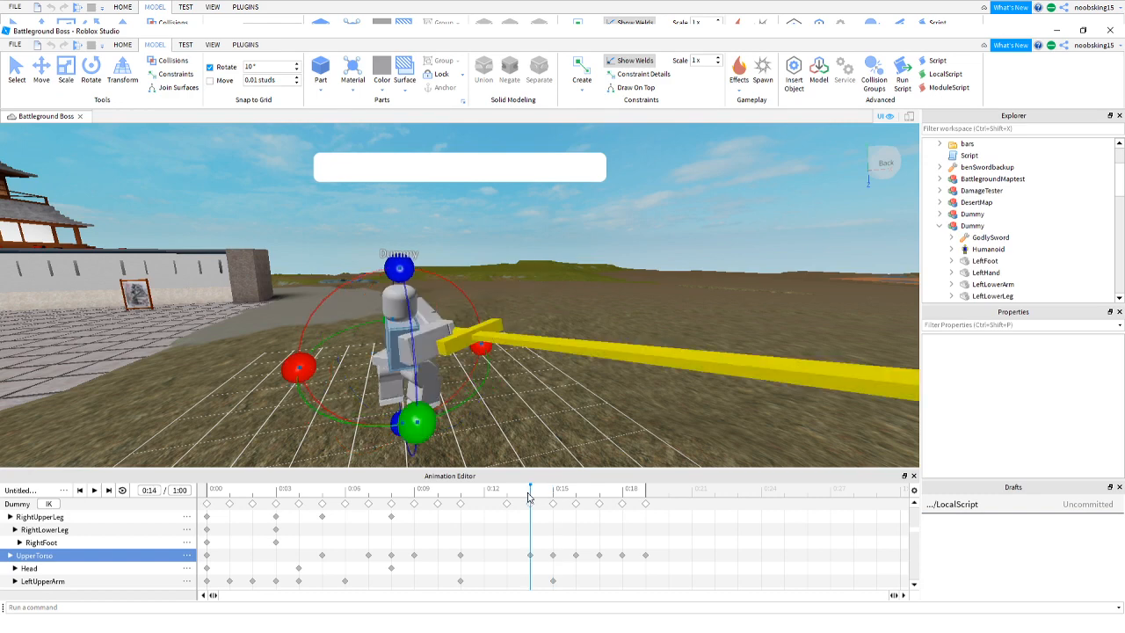
Scrub back from 0:14 to 0:09 and step forward through the swing to 0:17 to examine the poses.
{"action": "left_click", "coordinate": [508, 498]}
{"action": "left_click", "coordinate": [486, 498]}
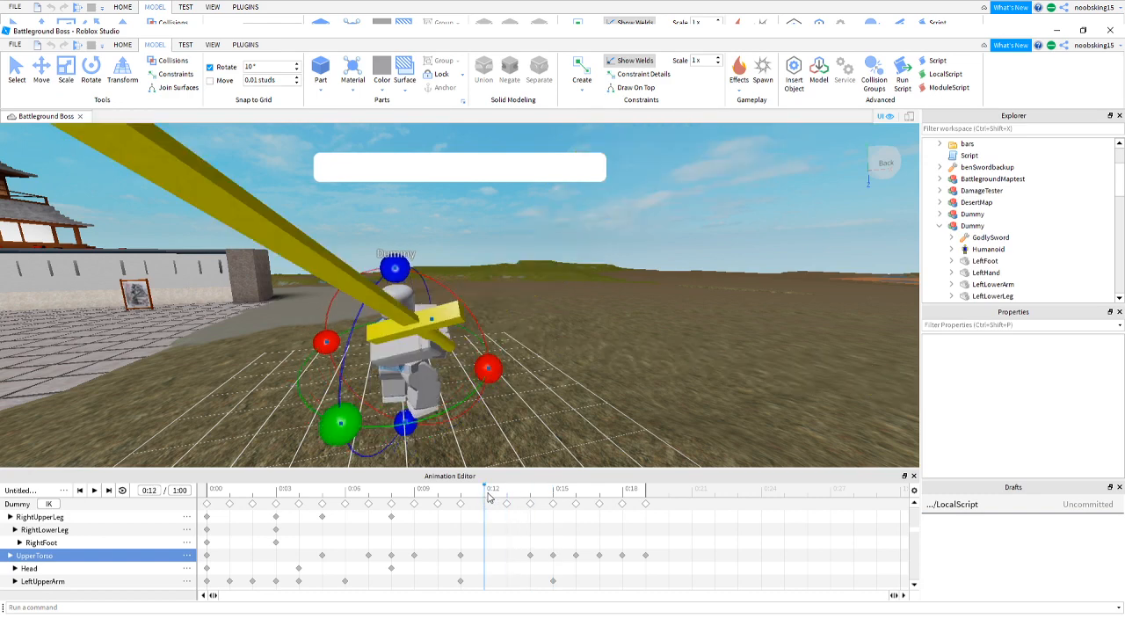
{"action": "left_click", "coordinate": [459, 497]}
{"action": "left_click", "coordinate": [436, 498]}
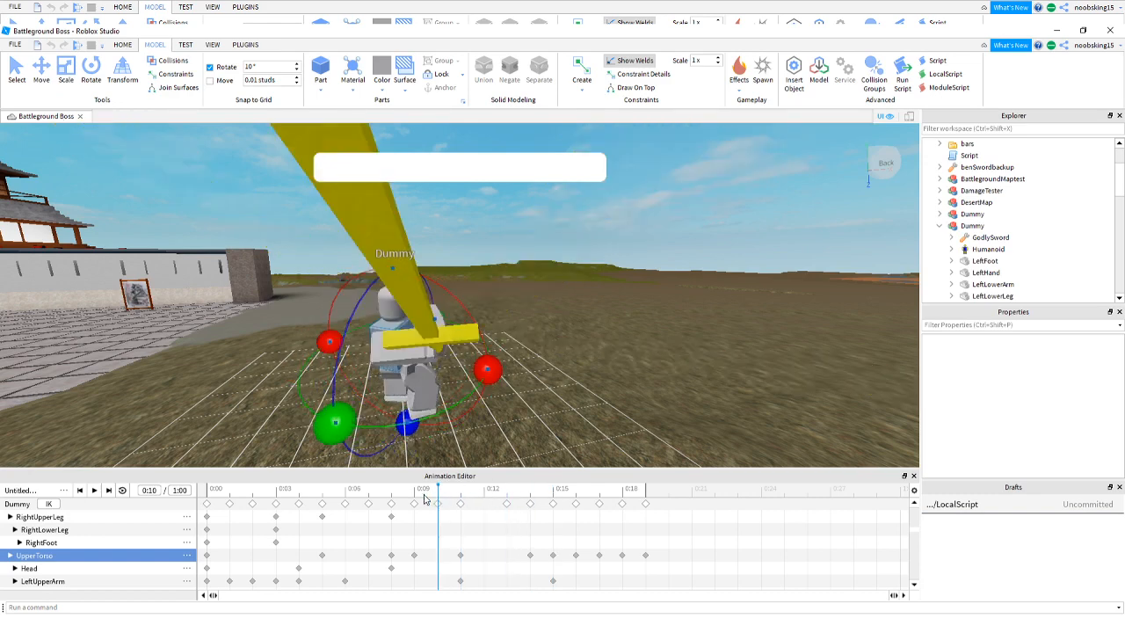
{"action": "left_click", "coordinate": [424, 498]}
{"action": "left_click", "coordinate": [525, 498]}
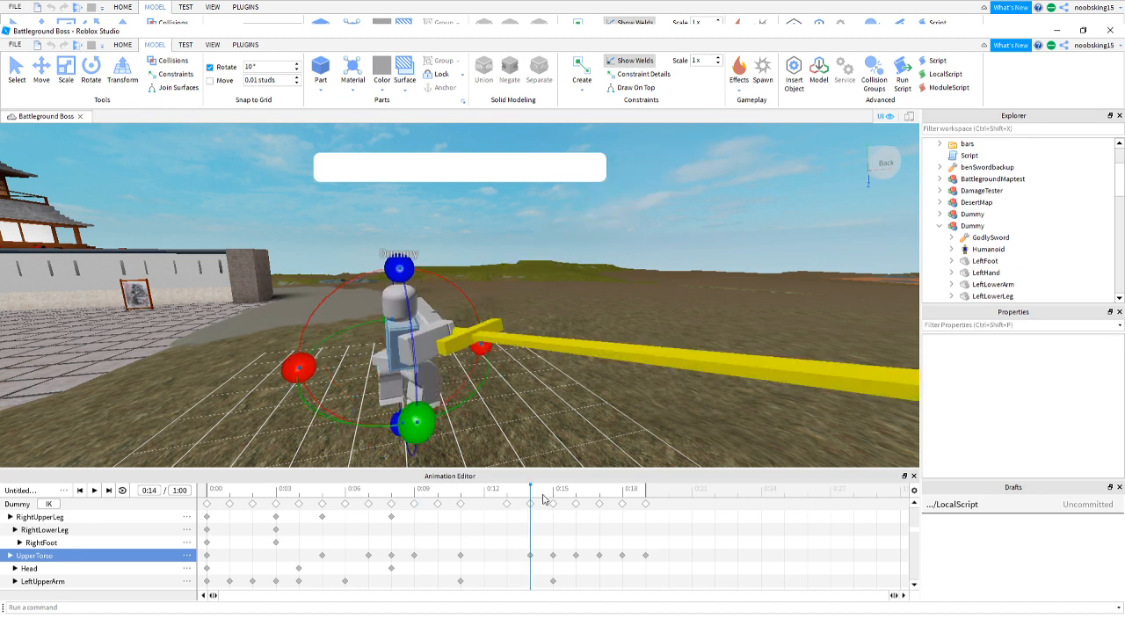
{"action": "left_click", "coordinate": [553, 499]}
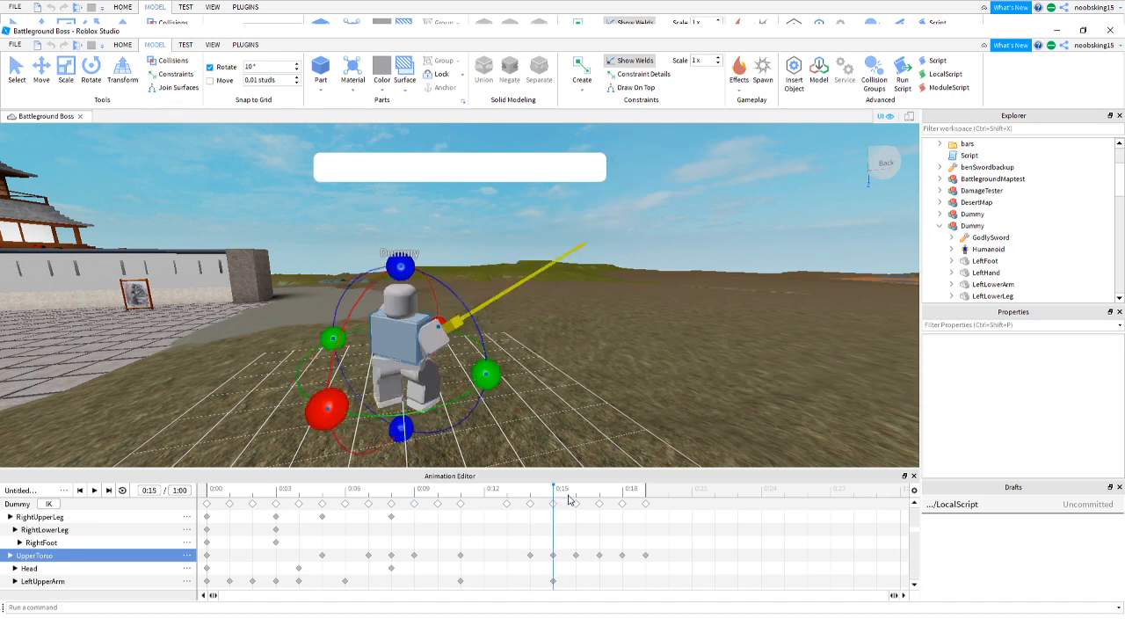
{"action": "left_click", "coordinate": [576, 499]}
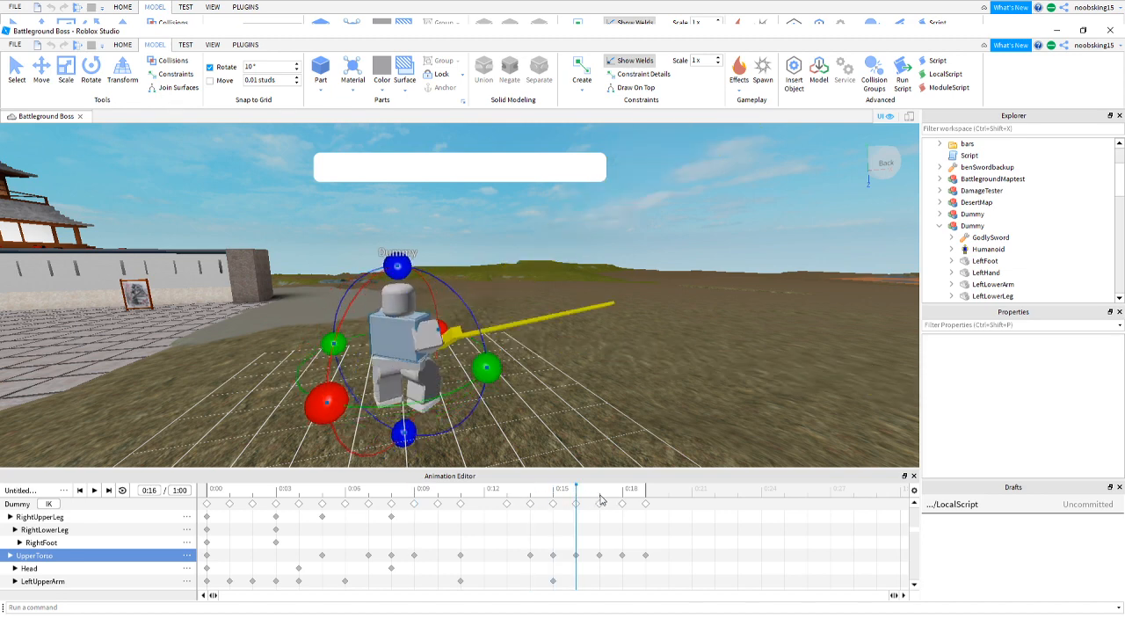
{"action": "left_click", "coordinate": [601, 498]}
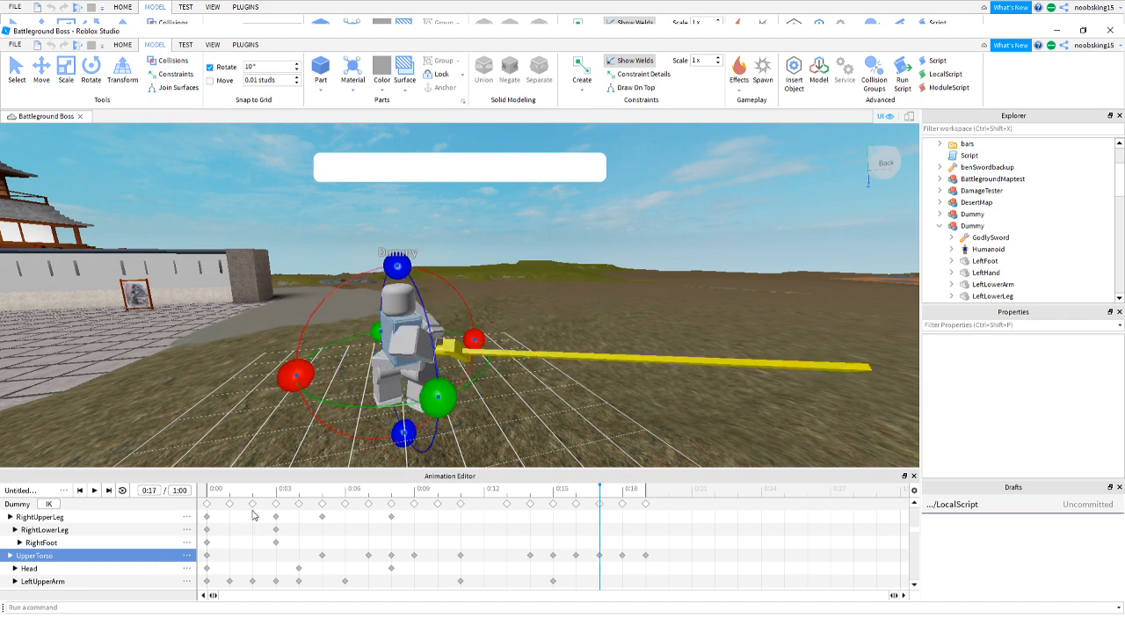
Turn the UpperTorso further around at 0:17, 0:18 and 0:19 to extend the sword's follow-through.
{"action": "left_click_drag", "start_coordinate": [438, 397], "coordinate": [515, 380]}
{"action": "left_click", "coordinate": [577, 498]}
{"action": "left_click", "coordinate": [598, 499]}
{"action": "left_click", "coordinate": [622, 498]}
{"action": "left_click_drag", "start_coordinate": [457, 400], "coordinate": [506, 350]}
{"action": "left_click", "coordinate": [599, 499]}
{"action": "left_click_drag", "start_coordinate": [600, 498], "coordinate": [638, 500]}
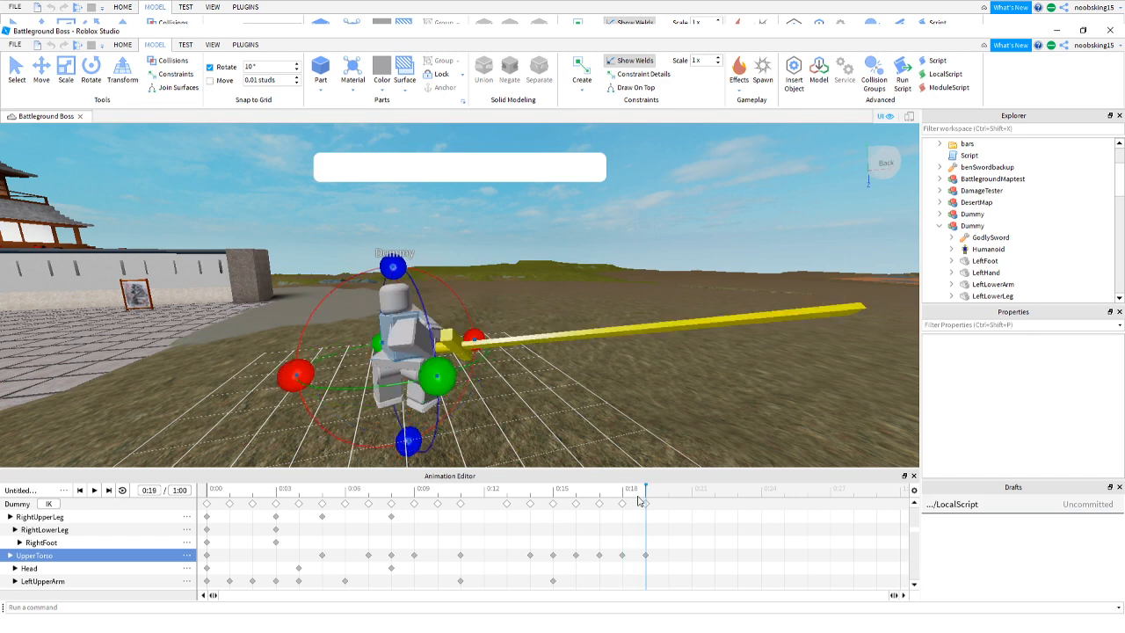
{"action": "left_click_drag", "start_coordinate": [459, 384], "coordinate": [550, 334]}
Step backward frame by frame from 0:18 to 0:12 to examine the revised torso rotation.
{"action": "left_click", "coordinate": [624, 491]}
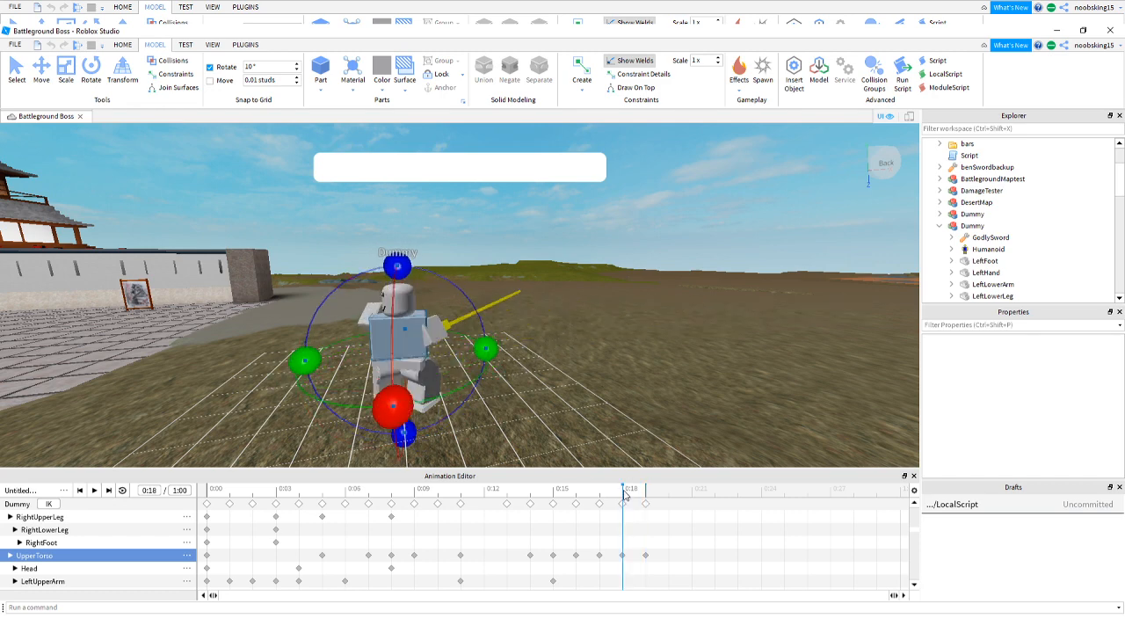
{"action": "left_click", "coordinate": [602, 497]}
{"action": "left_click", "coordinate": [576, 499]}
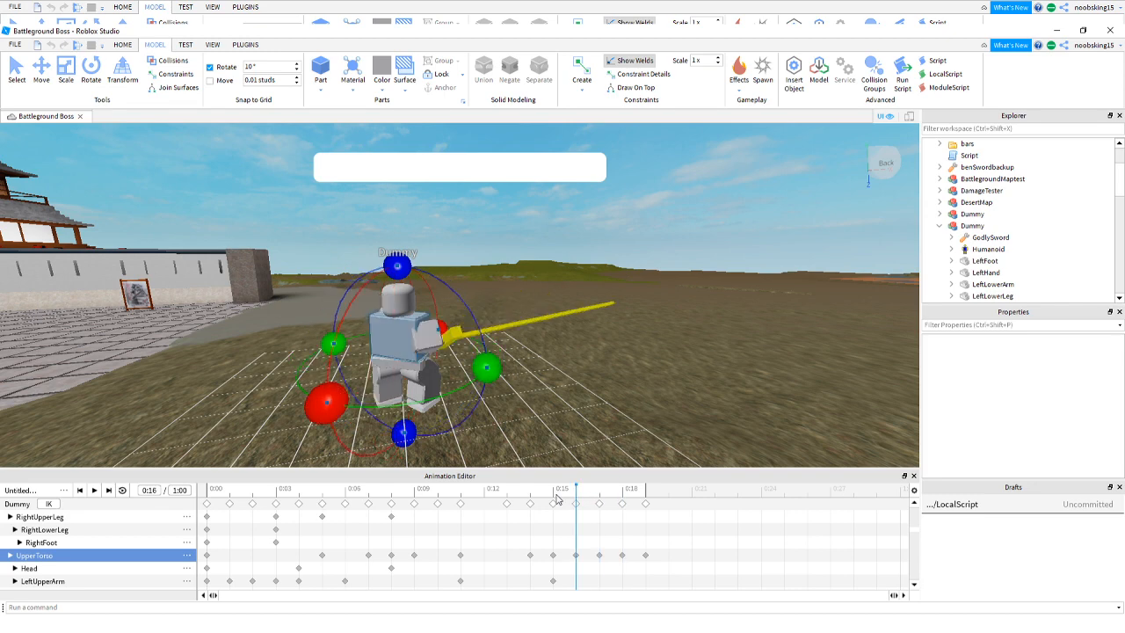
{"action": "left_click", "coordinate": [554, 499]}
{"action": "left_click", "coordinate": [530, 498]}
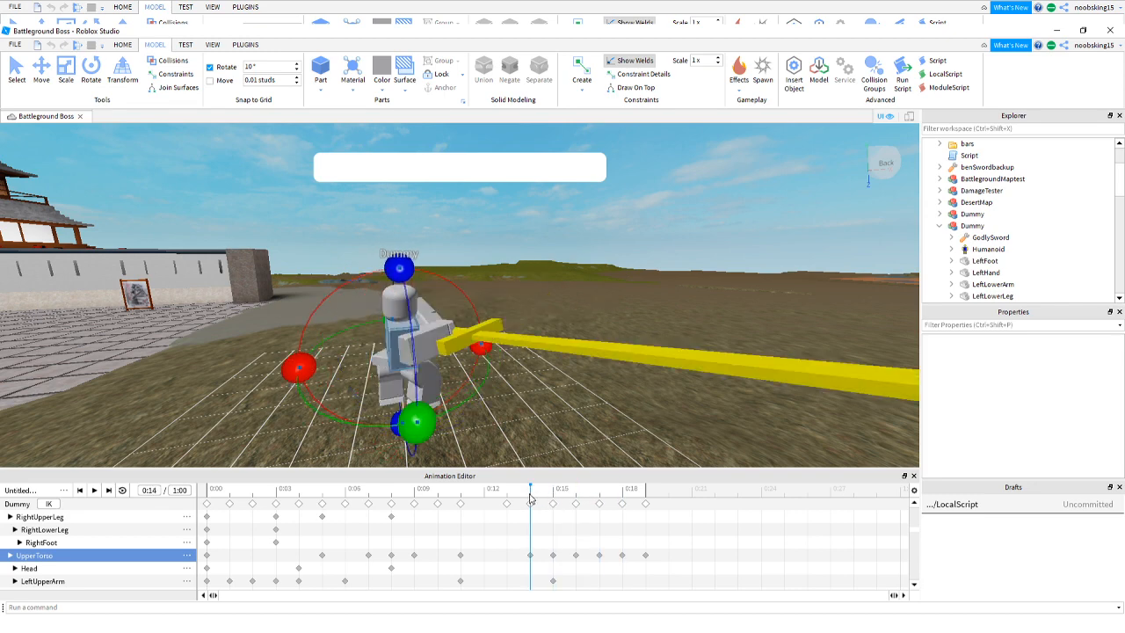
{"action": "left_click", "coordinate": [507, 499]}
{"action": "left_click", "coordinate": [484, 498]}
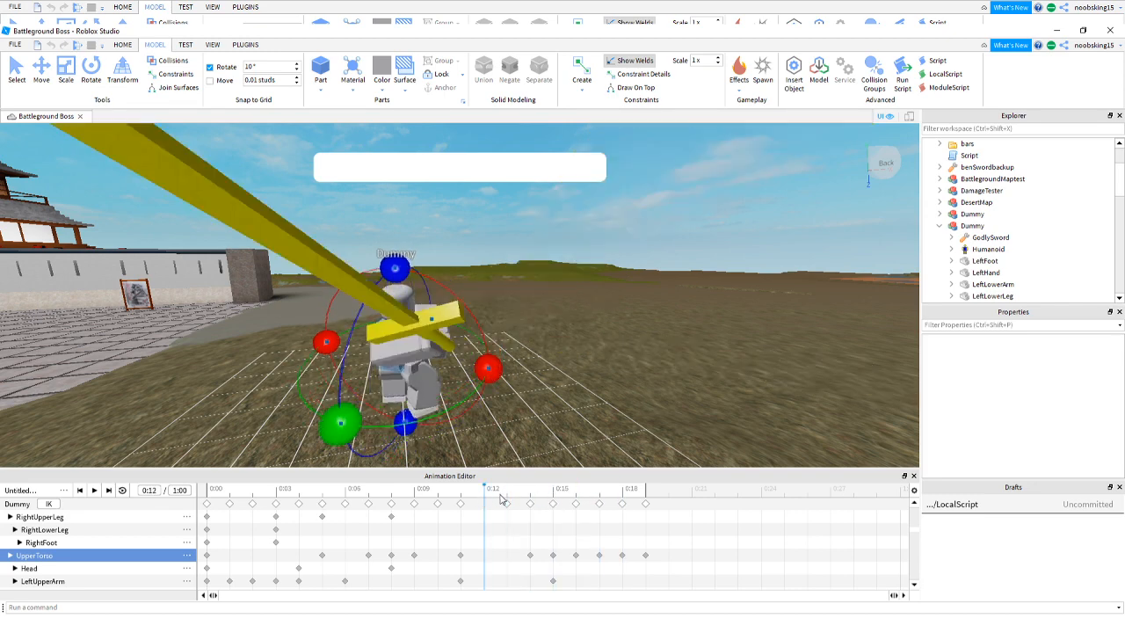
Rotate the UpperTorso at 0:20 to key one more follow-through pose at the end of the swing.
{"action": "left_click", "coordinate": [621, 497]}
{"action": "left_click", "coordinate": [645, 496]}
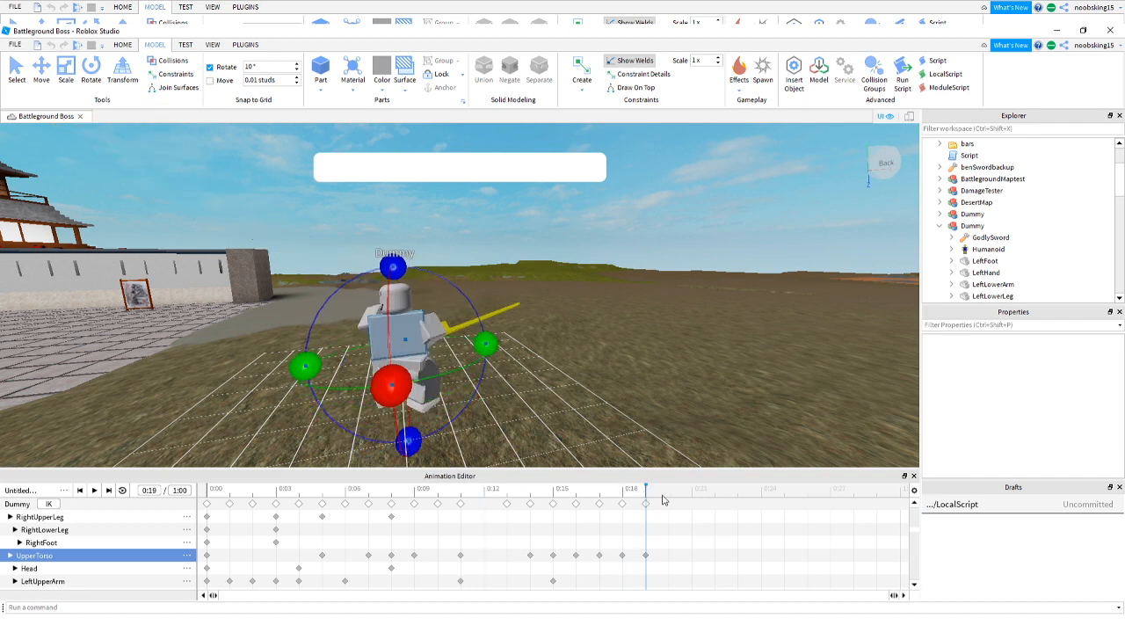
{"action": "left_click", "coordinate": [668, 498]}
{"action": "left_click_drag", "start_coordinate": [306, 366], "coordinate": [318, 386]}
Rotate the Head at 0:19 so the face looks forward, viewing the dummy from the front.
{"action": "left_click", "coordinate": [648, 494]}
{"action": "key", "text": "w"}
{"action": "right_click_drag", "start_coordinate": [555, 384], "coordinate": [555, 385]}
{"action": "key", "text": "w"}
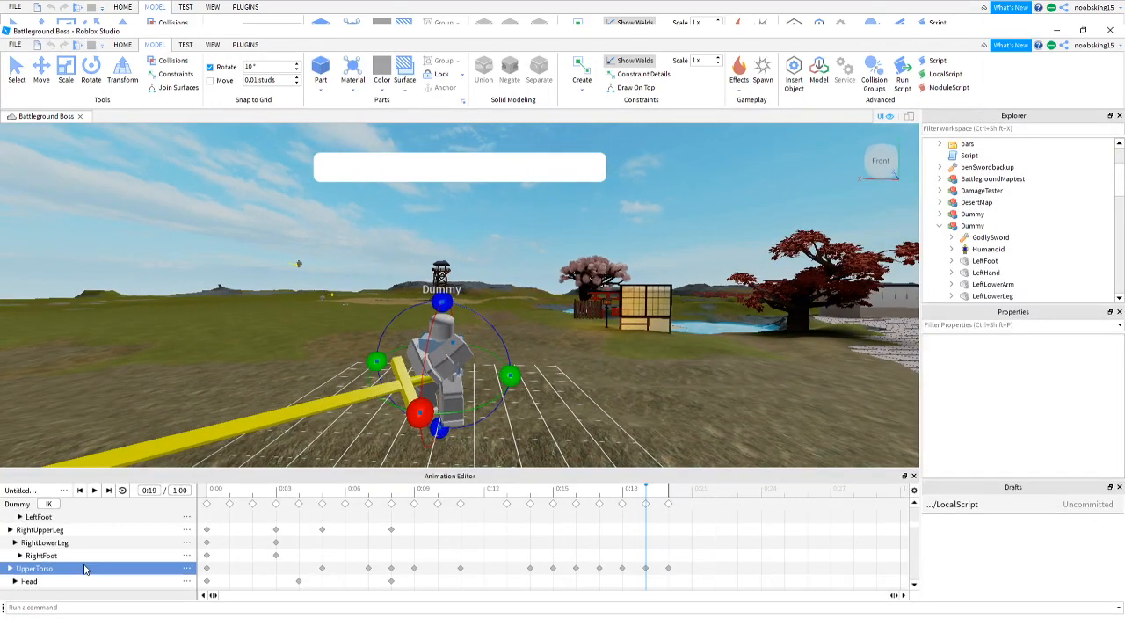
{"action": "left_click", "coordinate": [78, 568]}
{"action": "left_click_drag", "start_coordinate": [451, 370], "coordinate": [396, 344]}
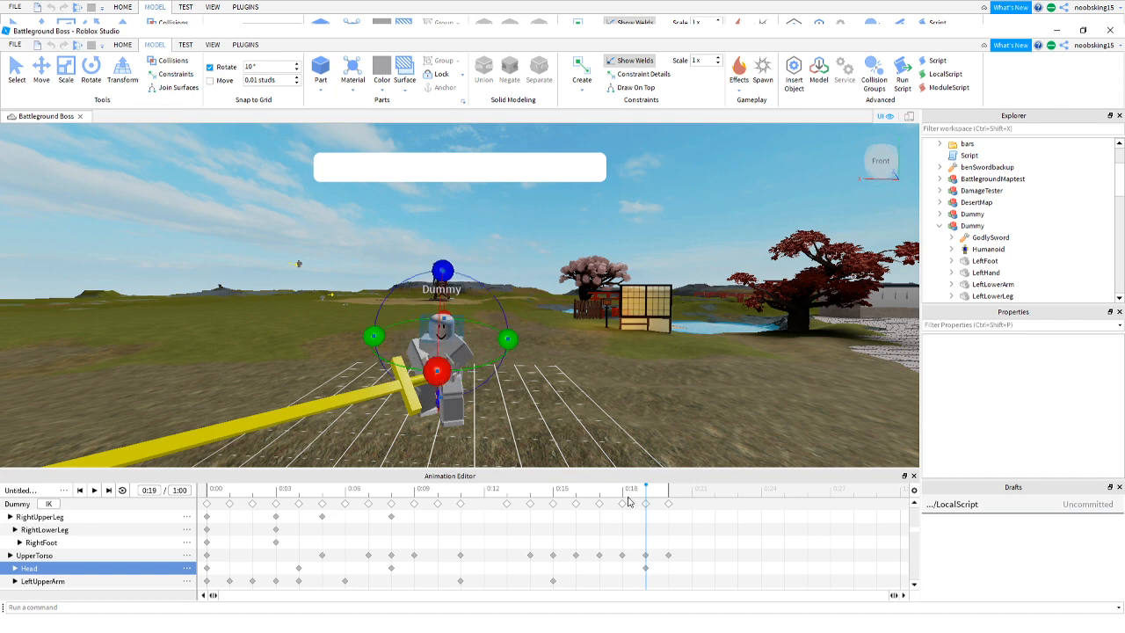
Turn the Head at 0:14 to key it facing forward while the torso twists.
{"action": "left_click_drag", "start_coordinate": [622, 494], "coordinate": [514, 500]}
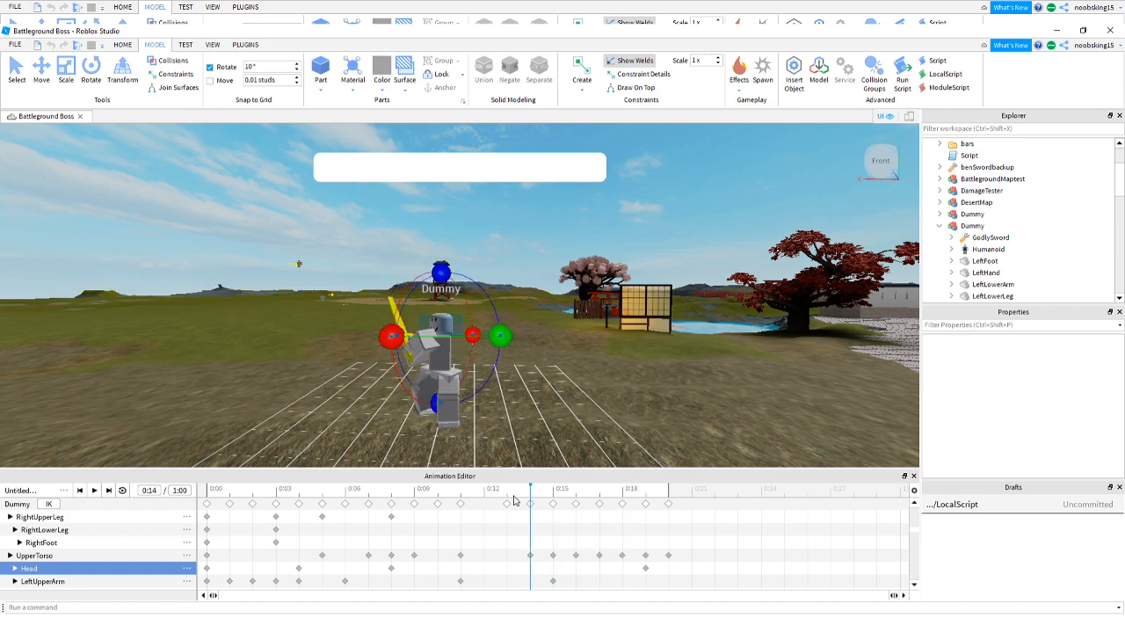
{"action": "left_click_drag", "start_coordinate": [498, 342], "coordinate": [523, 343]}
{"action": "right_click_drag", "start_coordinate": [532, 358], "coordinate": [536, 361]}
{"action": "key", "text": "w"}
{"action": "key", "text": "a"}
{"action": "left_click_drag", "start_coordinate": [613, 329], "coordinate": [622, 322]}
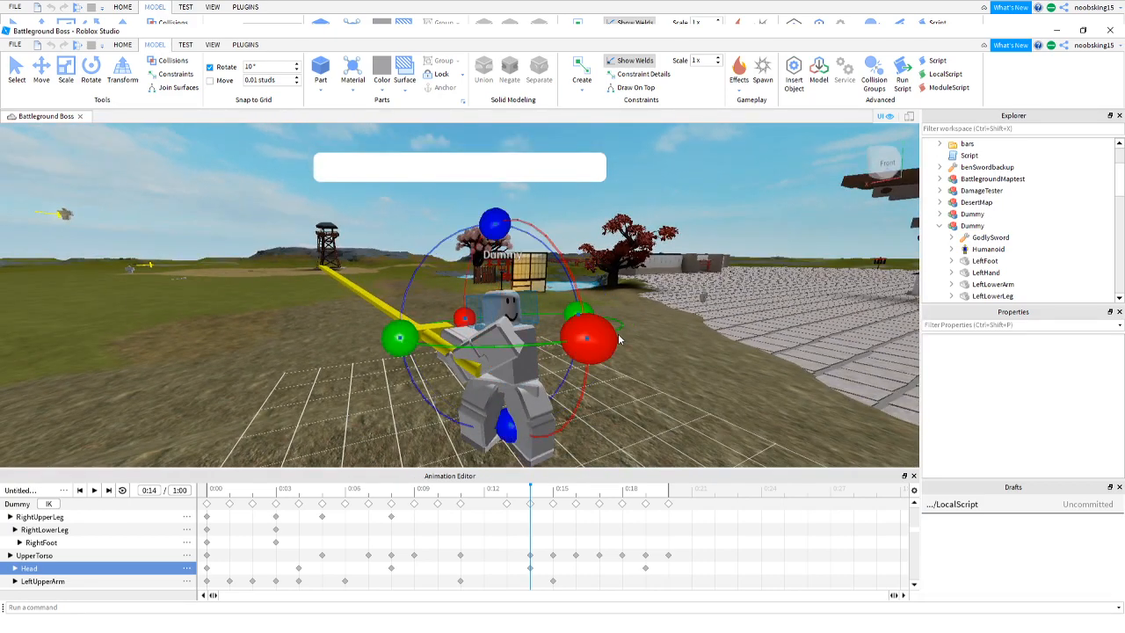
Rotate the Head at 0:11 to key its facing direction during the sword's wind-up.
{"action": "left_click", "coordinate": [669, 336]}
{"action": "key", "text": "d"}
{"action": "right_click_drag", "start_coordinate": [669, 336], "coordinate": [668, 339]}
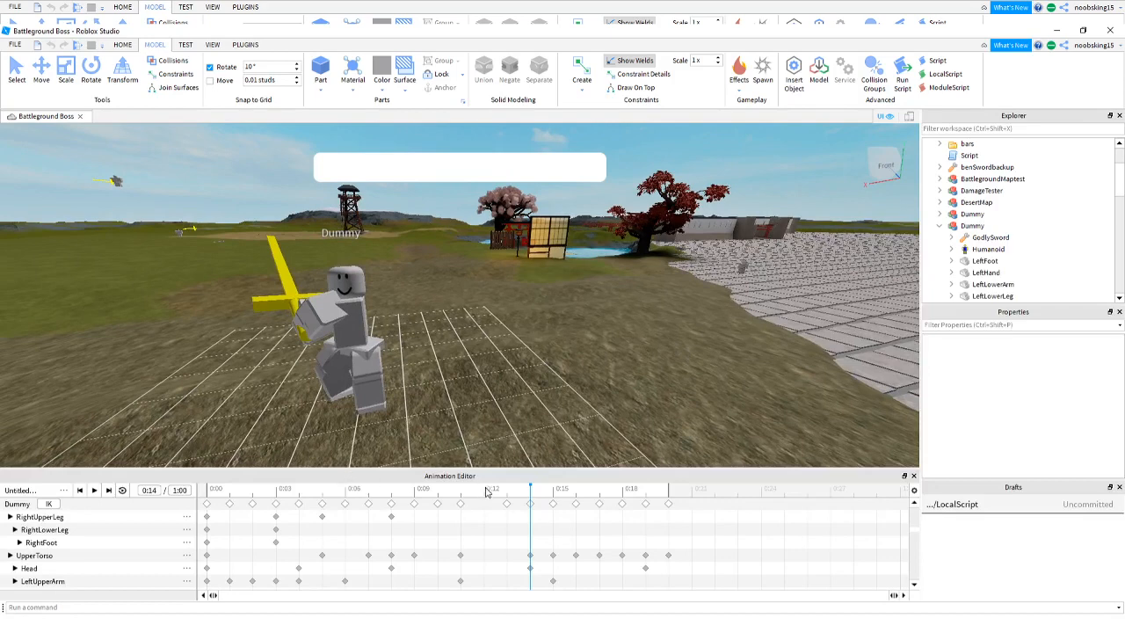
{"action": "left_click_drag", "start_coordinate": [530, 497], "coordinate": [465, 506]}
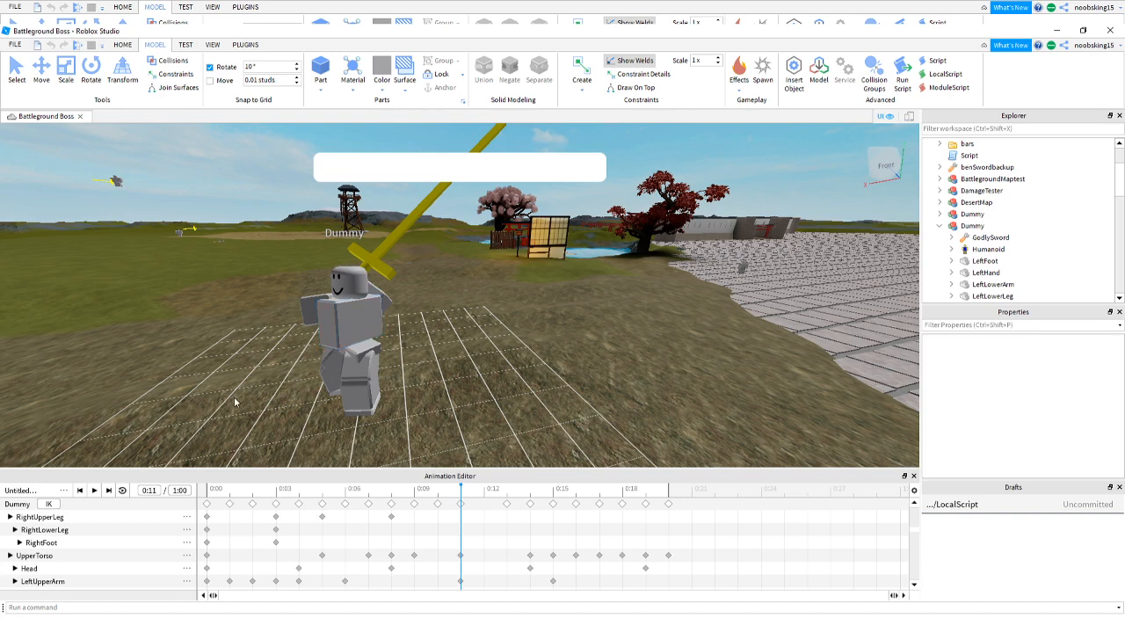
{"action": "left_click", "coordinate": [31, 569]}
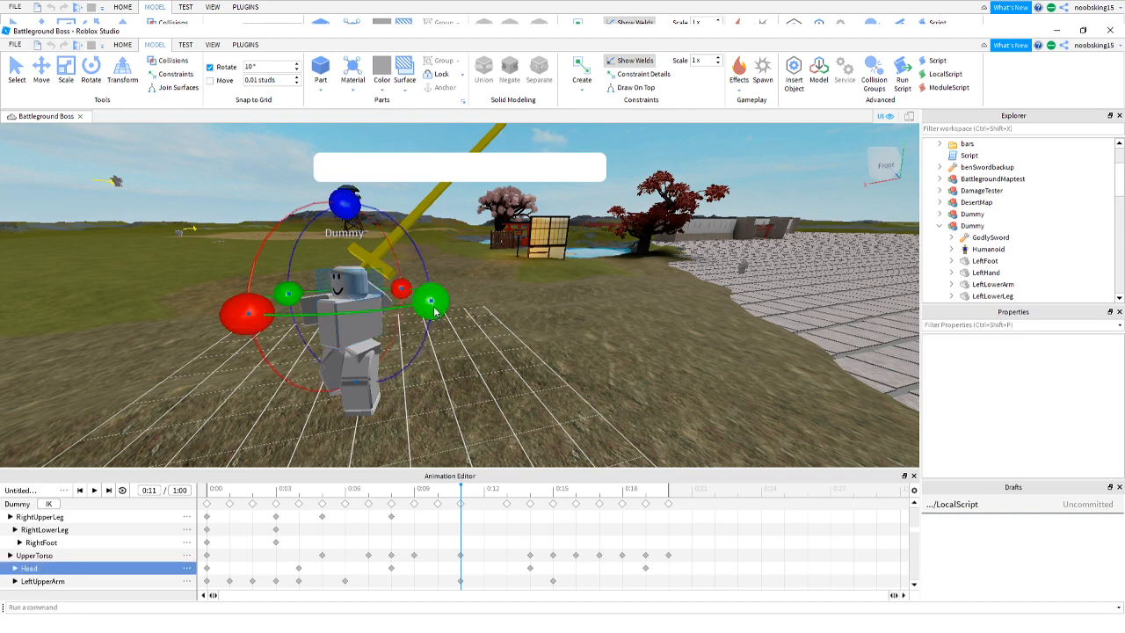
{"action": "left_click_drag", "start_coordinate": [433, 297], "coordinate": [462, 299]}
Scrub between 0:11 and 0:20 to examine the Head's direction throughout the swing.
{"action": "left_click_drag", "start_coordinate": [484, 499], "coordinate": [649, 498]}
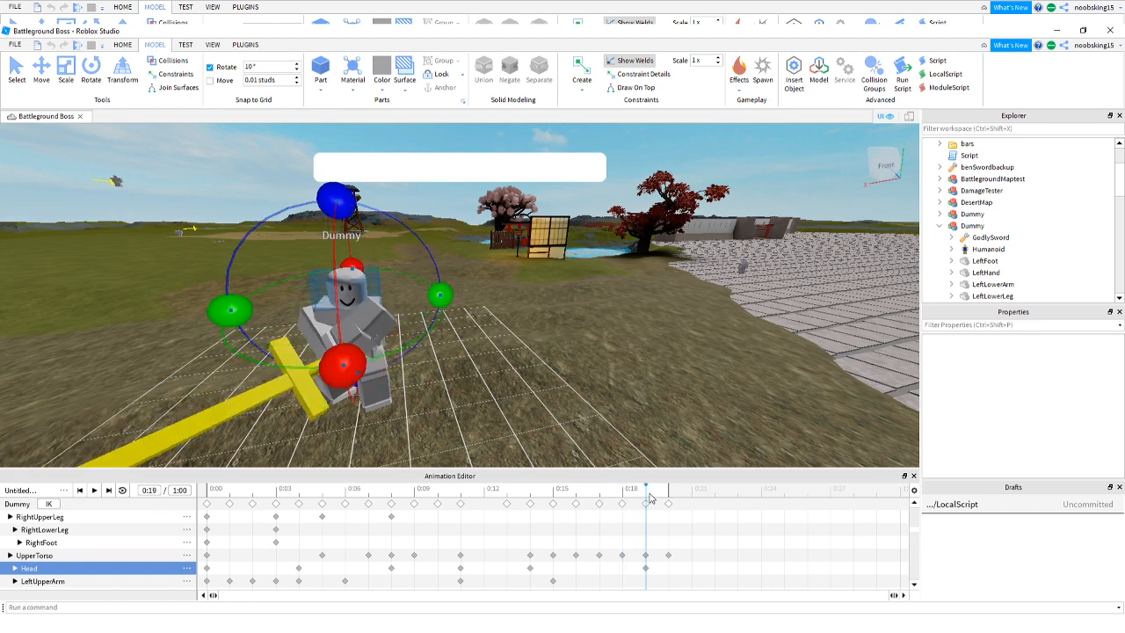
{"action": "left_click", "coordinate": [578, 498]}
{"action": "left_click", "coordinate": [555, 499]}
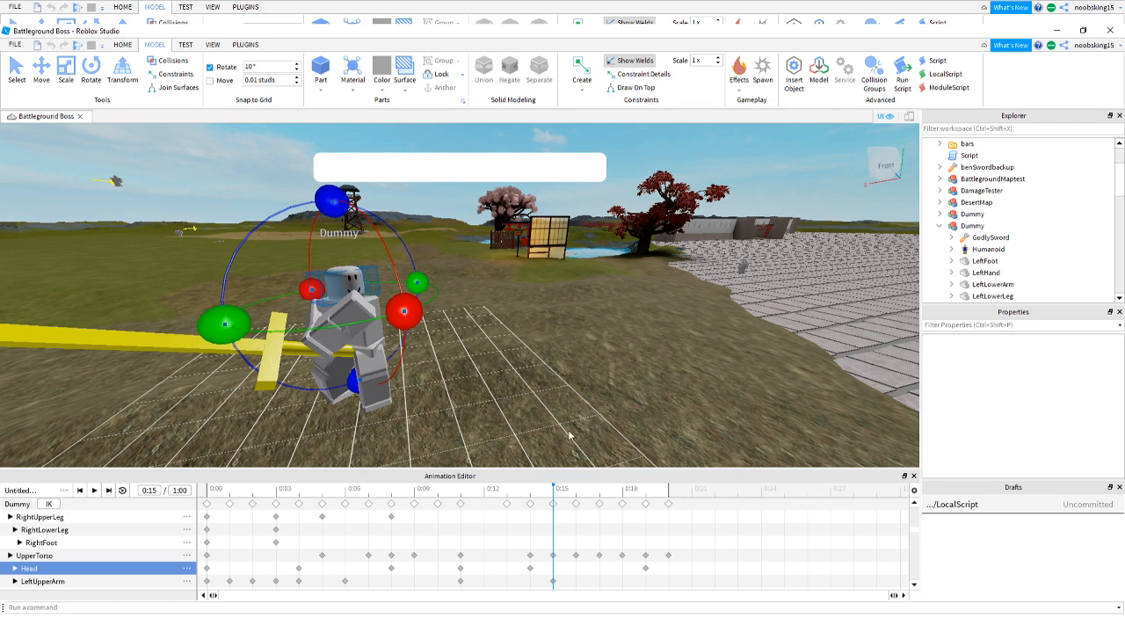
{"action": "left_click", "coordinate": [577, 498]}
{"action": "left_click", "coordinate": [600, 499]}
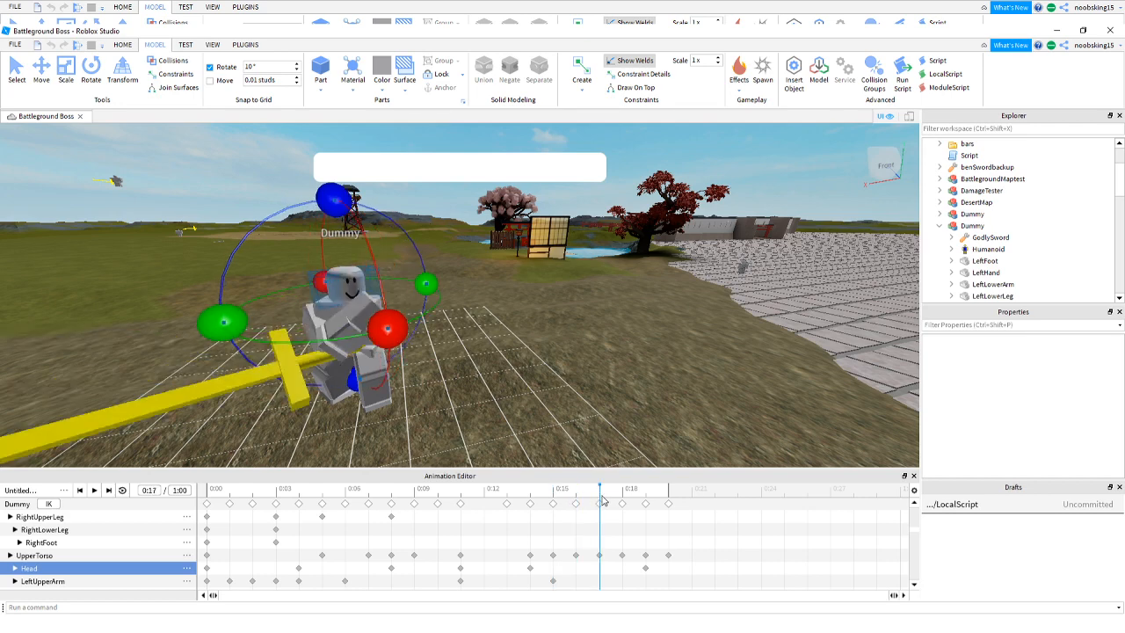
{"action": "left_click", "coordinate": [623, 499]}
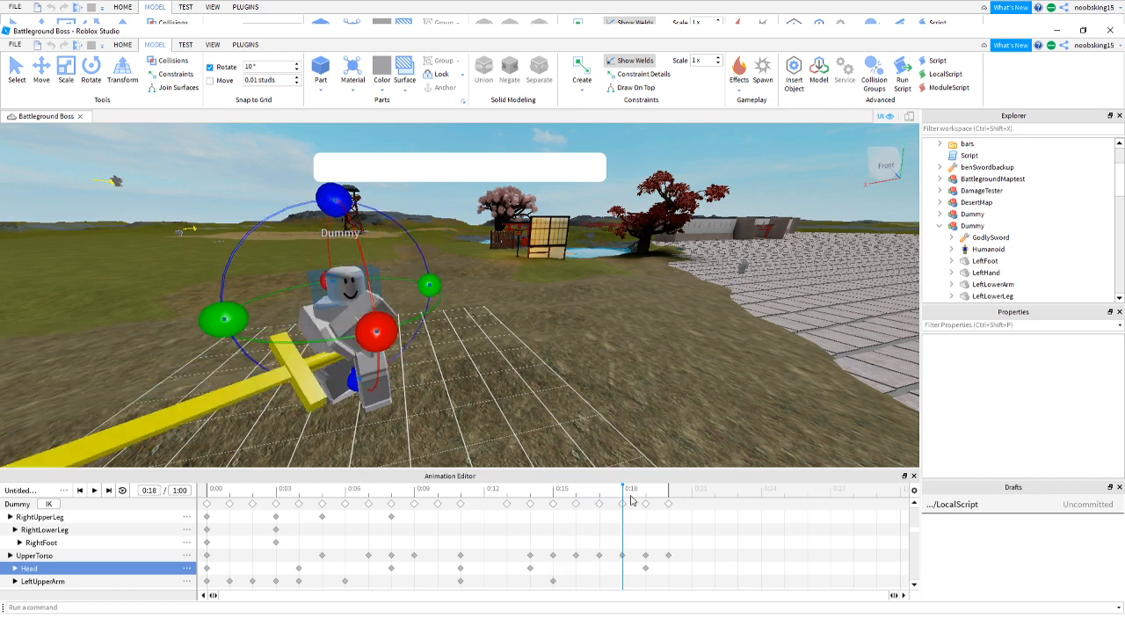
{"action": "left_click", "coordinate": [668, 498]}
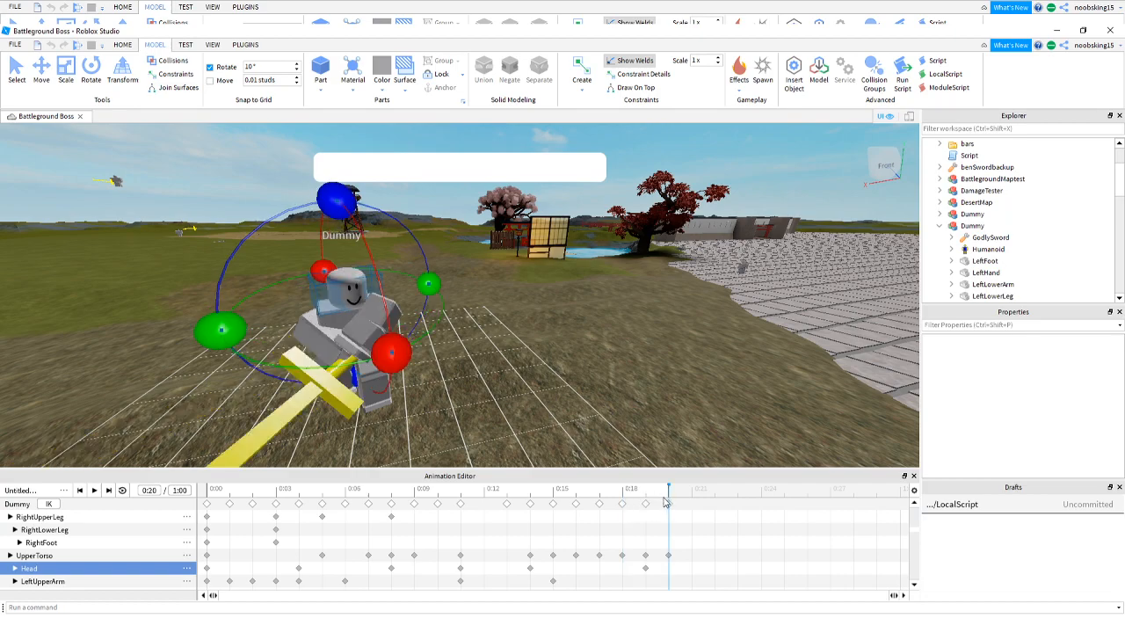
{"action": "left_click", "coordinate": [645, 503]}
Preview the animation with the whole dummy seen from behind.
{"action": "key", "text": "a"}
{"action": "right_click_drag", "start_coordinate": [573, 392], "coordinate": [572, 392]}
{"action": "key", "text": "w"}
{"action": "key", "text": "s"}
{"action": "key", "text": "w"}
{"action": "key", "text": "a"}
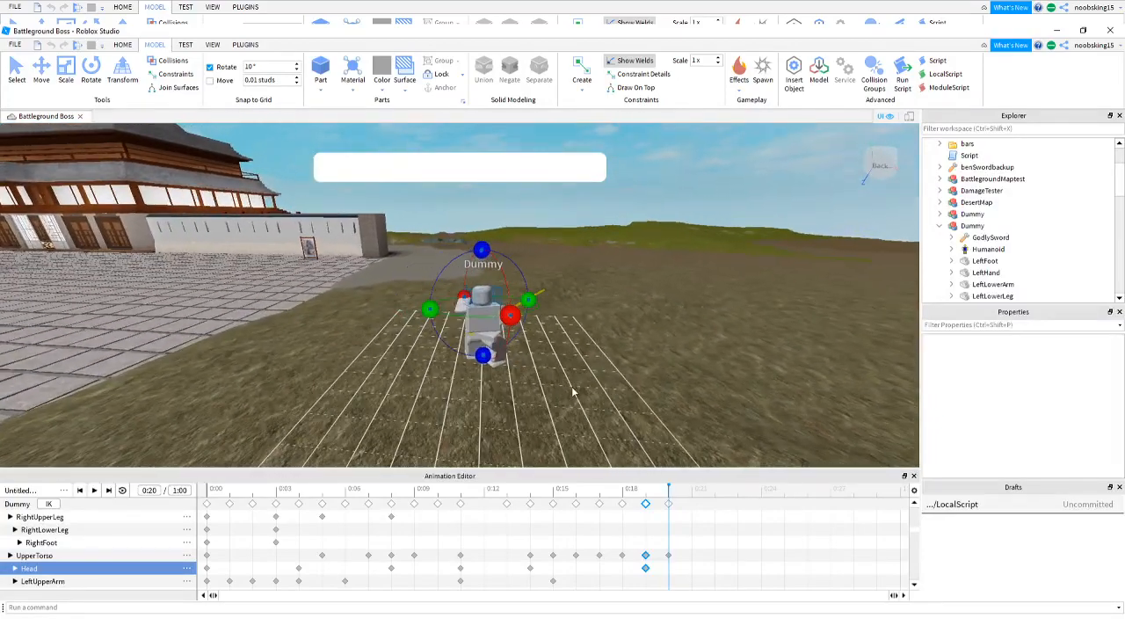
{"action": "key", "text": "d"}
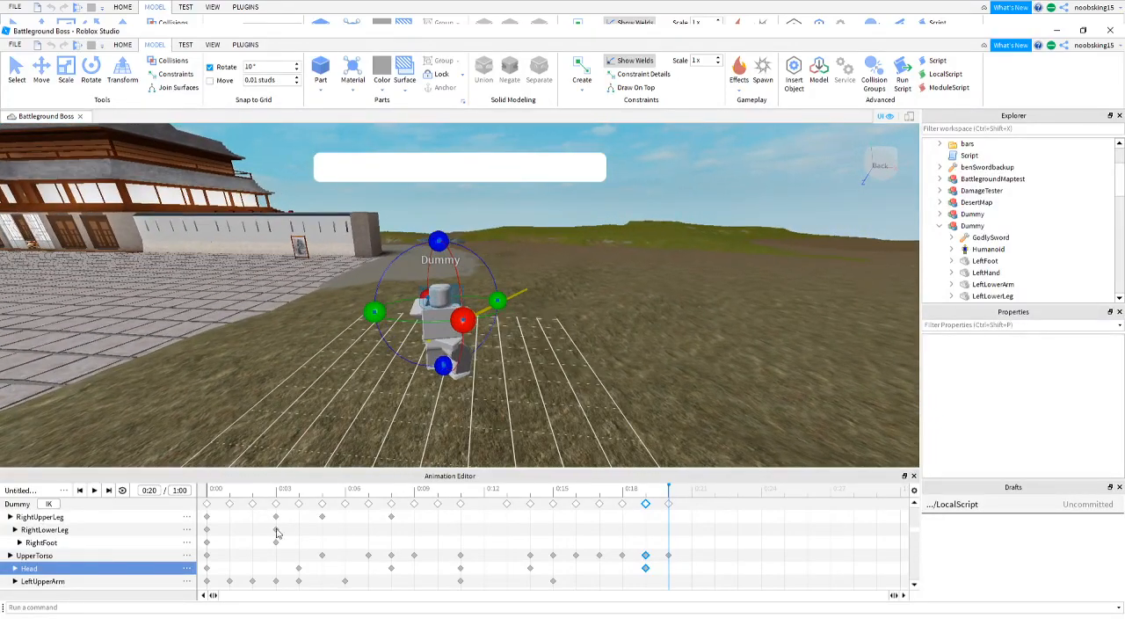
{"action": "left_click", "coordinate": [95, 489]}
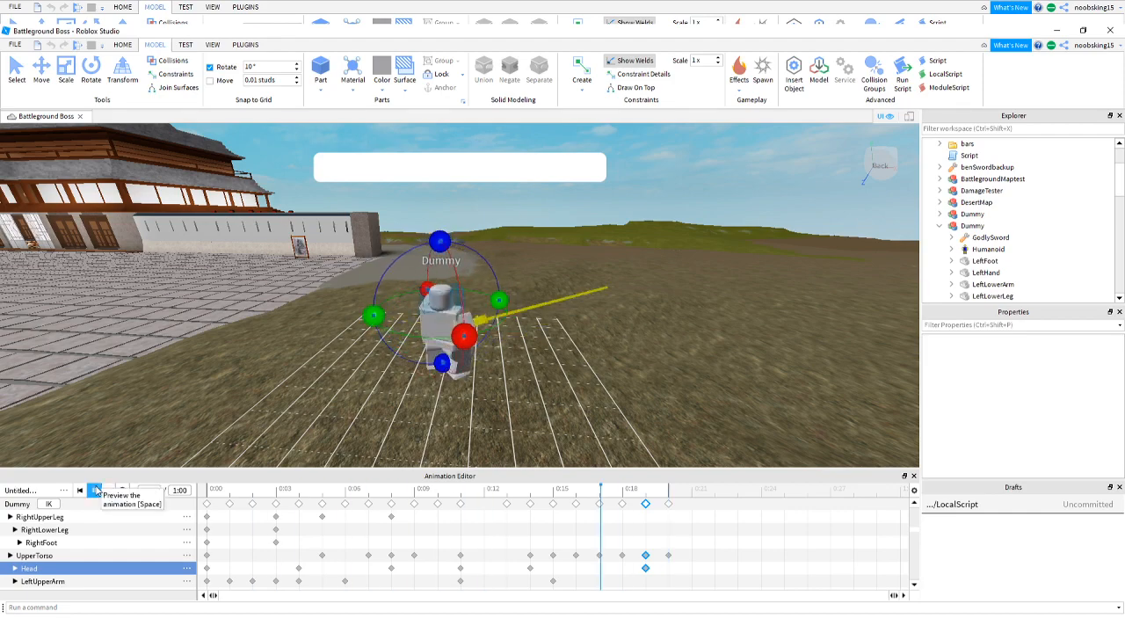
{"action": "left_click", "coordinate": [95, 490]}
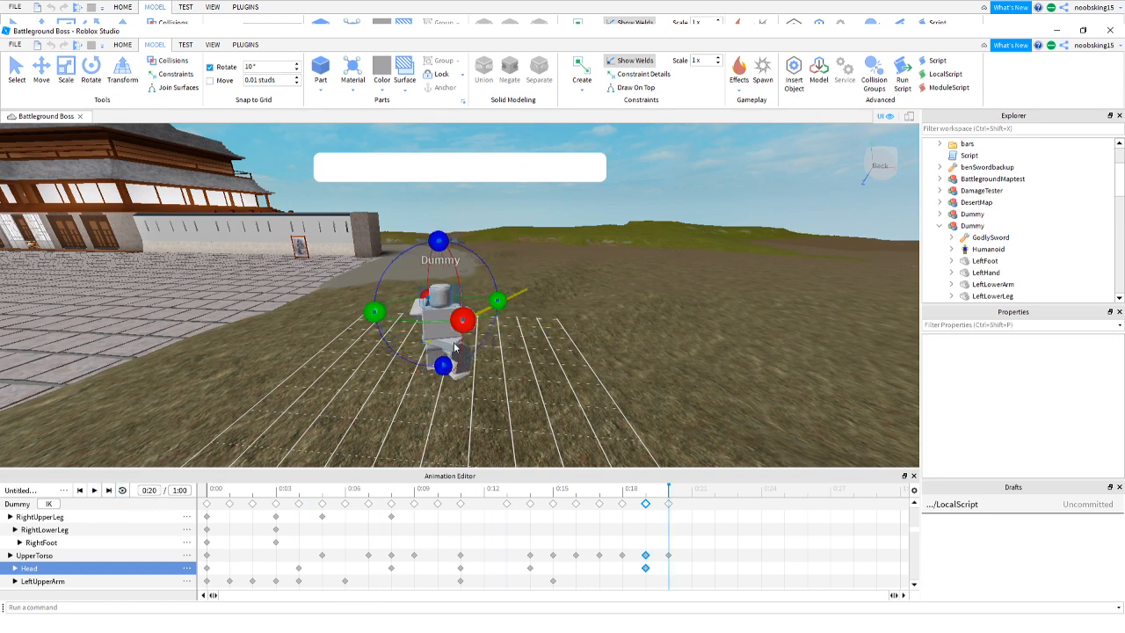
Turn the LowerTorso at 0:16 to carry the hips through the swing, and review the frames up to 0:20.
{"action": "left_click", "coordinate": [575, 494]}
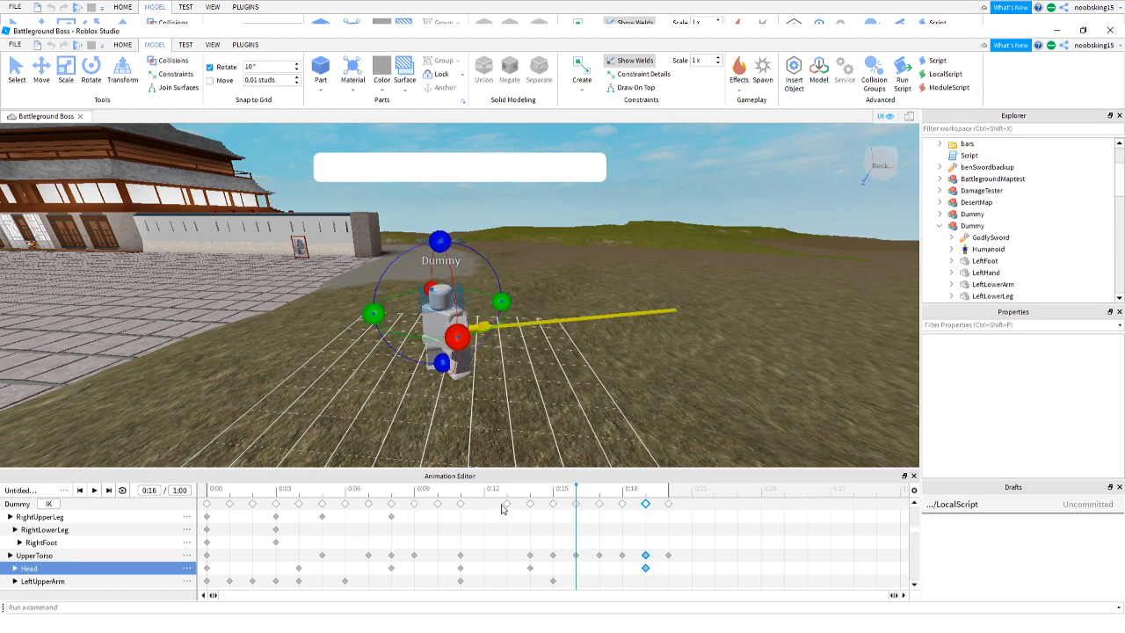
{"action": "scroll", "coordinate": [94, 536], "scroll_direction": "up", "scroll_amount": 5}
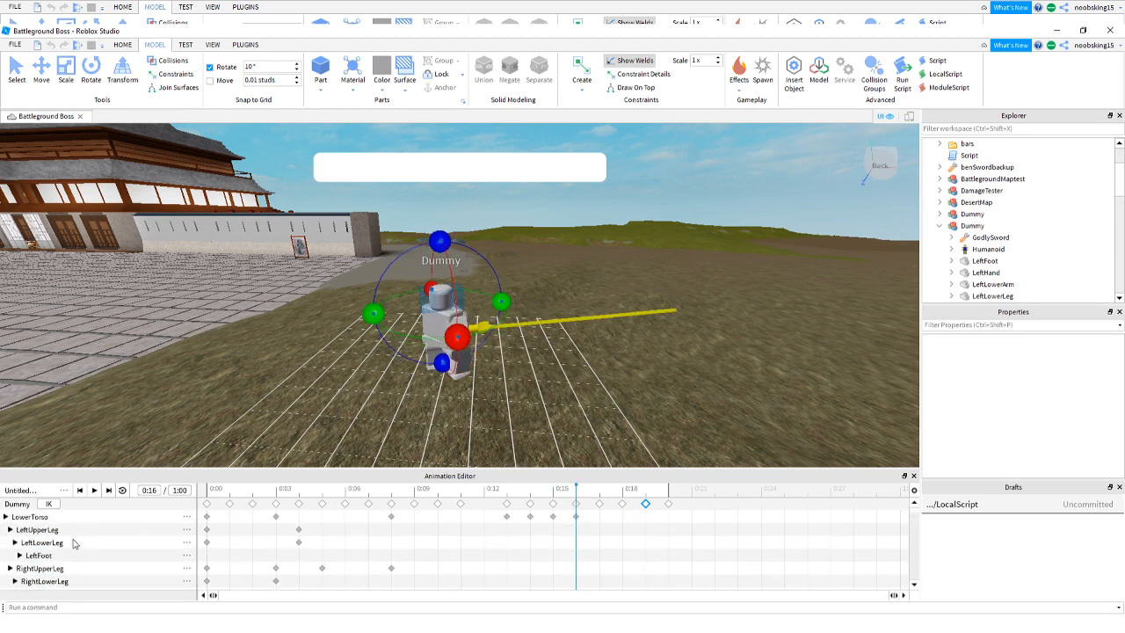
{"action": "left_click", "coordinate": [51, 516]}
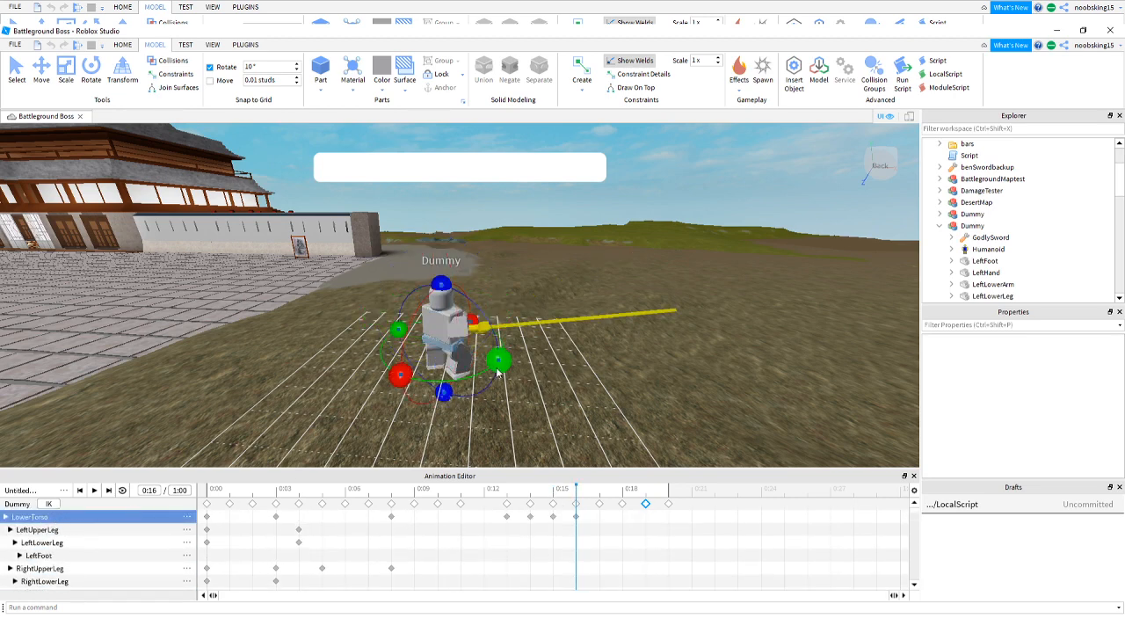
{"action": "left_click_drag", "start_coordinate": [497, 360], "coordinate": [514, 360]}
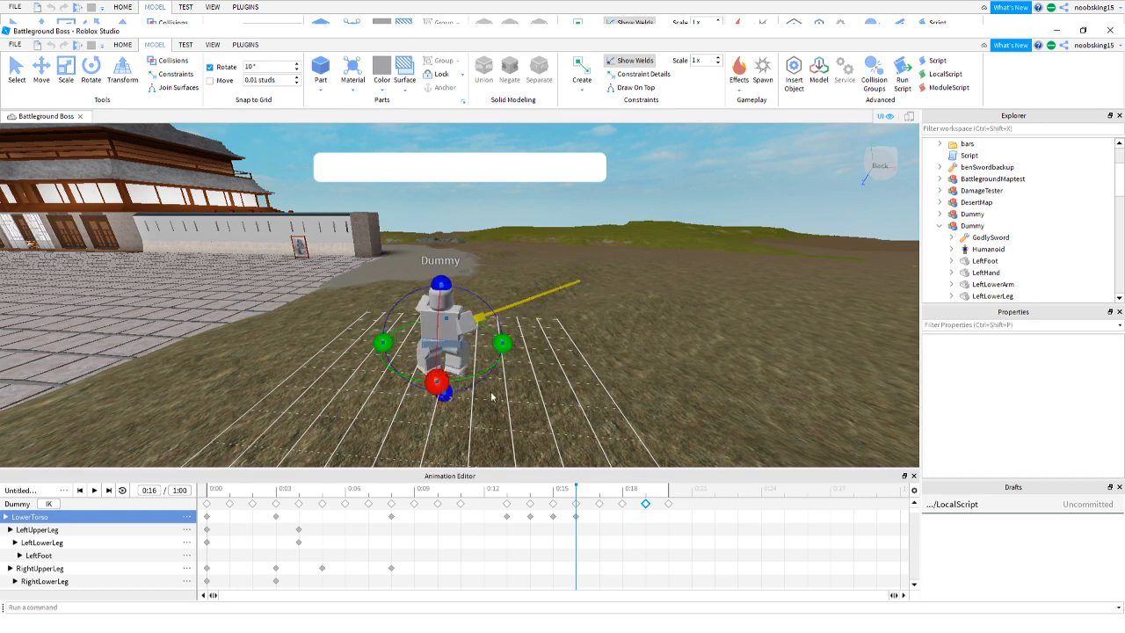
{"action": "left_click", "coordinate": [601, 494]}
{"action": "left_click", "coordinate": [621, 493]}
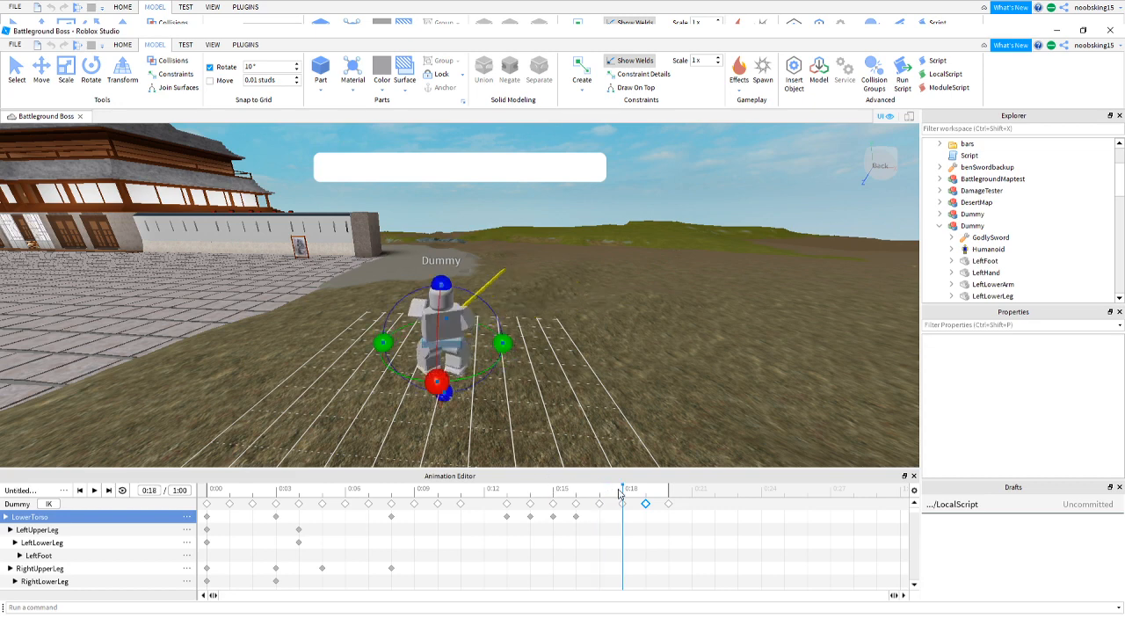
{"action": "left_click", "coordinate": [647, 489]}
{"action": "left_click", "coordinate": [667, 490]}
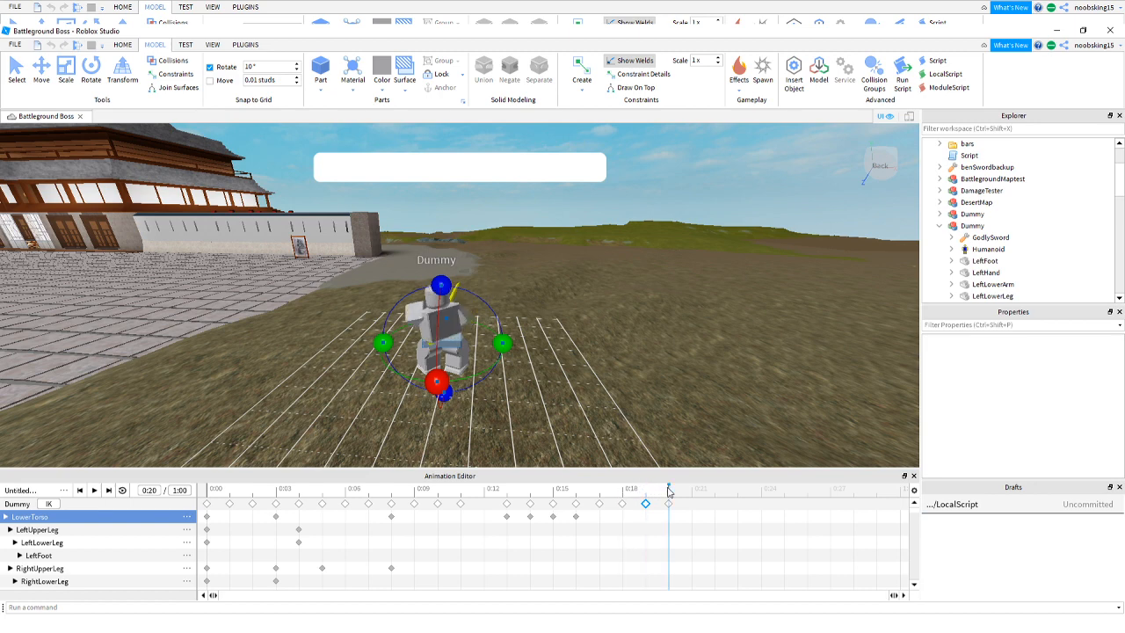
{"action": "left_click", "coordinate": [532, 492]}
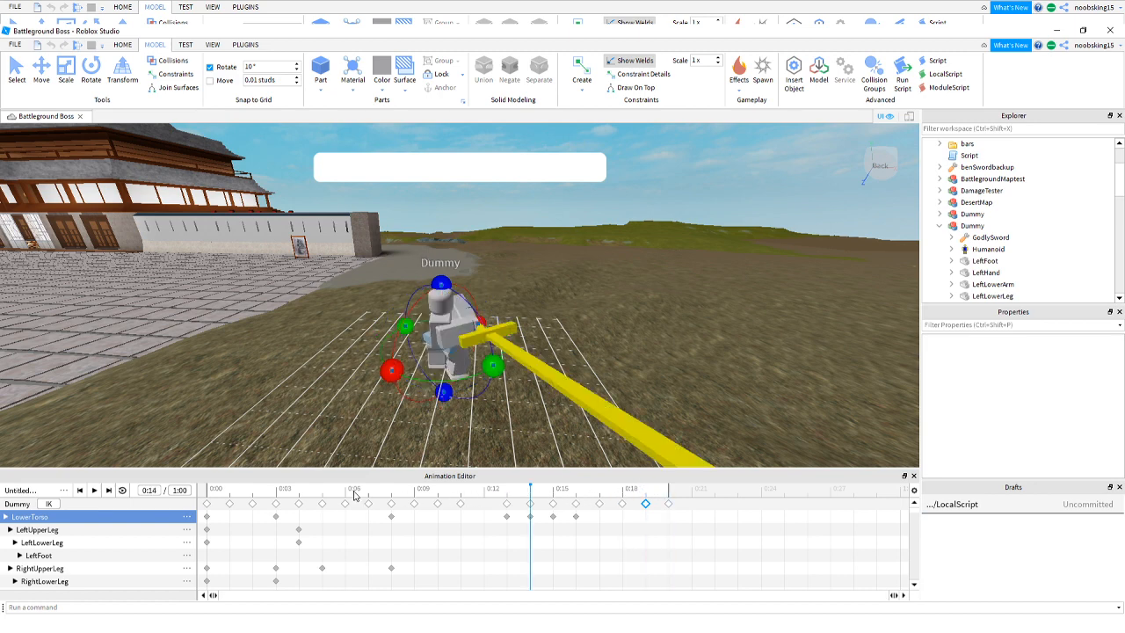
Scrub the animation from the start and turn the LowerTorso at 0:21 to continue the hips' follow-through.
{"action": "left_click", "coordinate": [210, 492]}
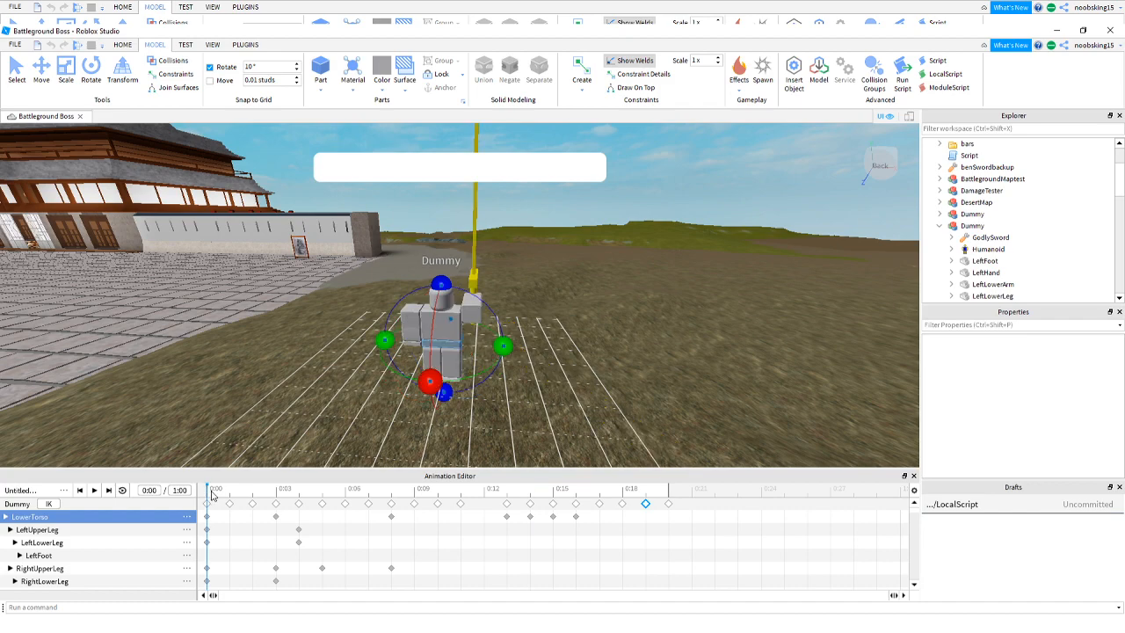
{"action": "left_click_drag", "start_coordinate": [210, 493], "coordinate": [683, 498]}
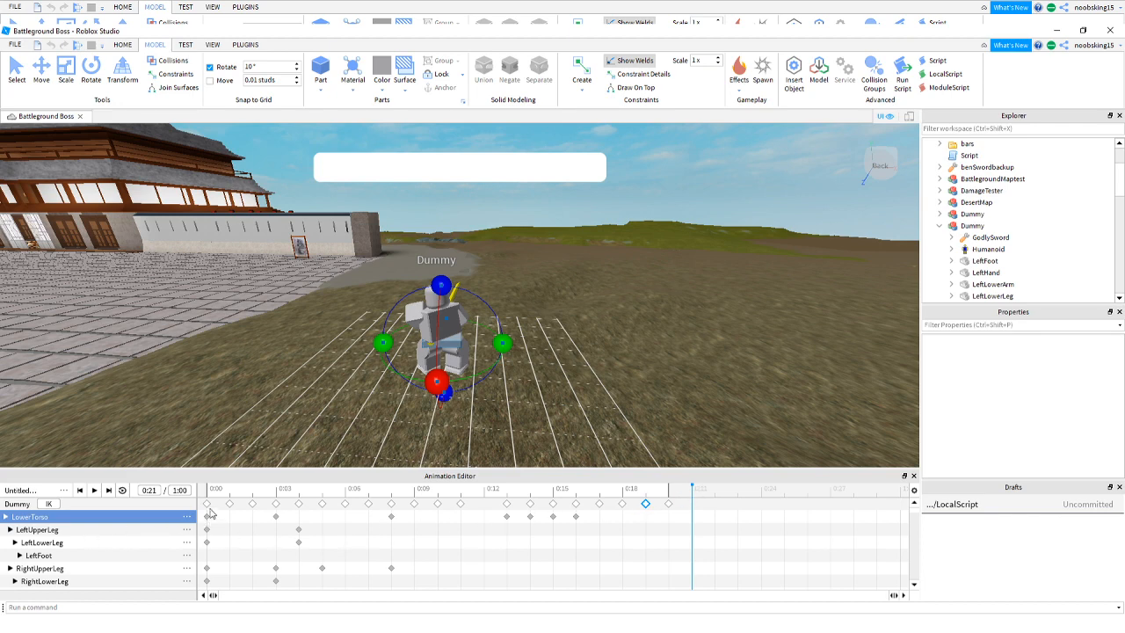
{"action": "left_click_drag", "start_coordinate": [515, 348], "coordinate": [506, 323]}
Rotate the UpperTorso at 0:22 to key the upper body's follow-through after the swing.
{"action": "left_click", "coordinate": [716, 497]}
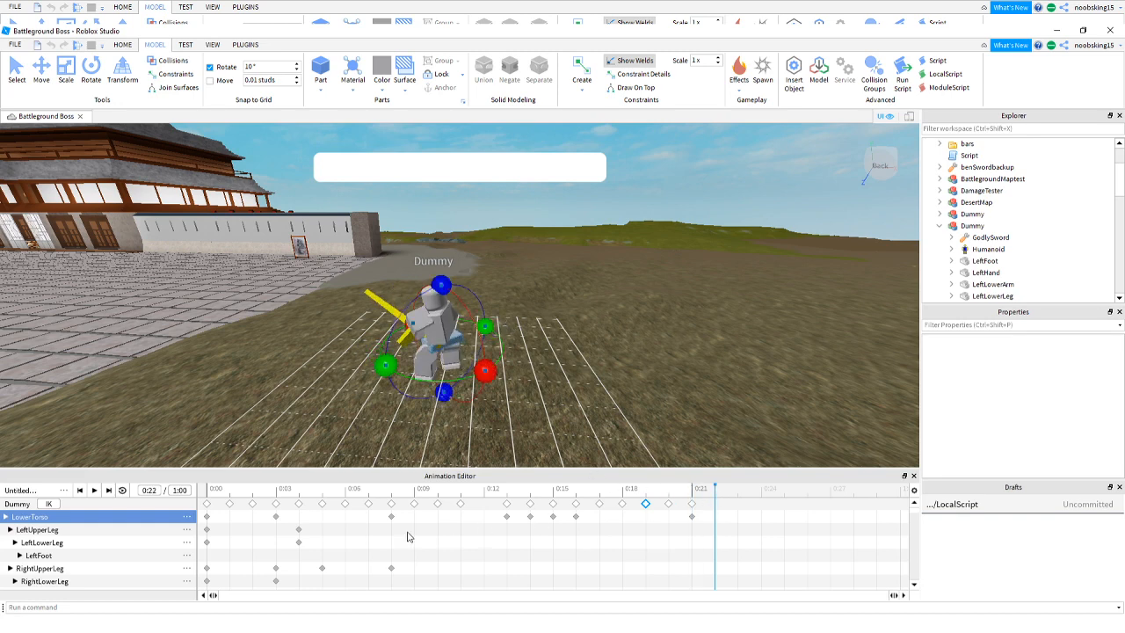
{"action": "scroll", "coordinate": [61, 576], "scroll_direction": "down", "scroll_amount": 4}
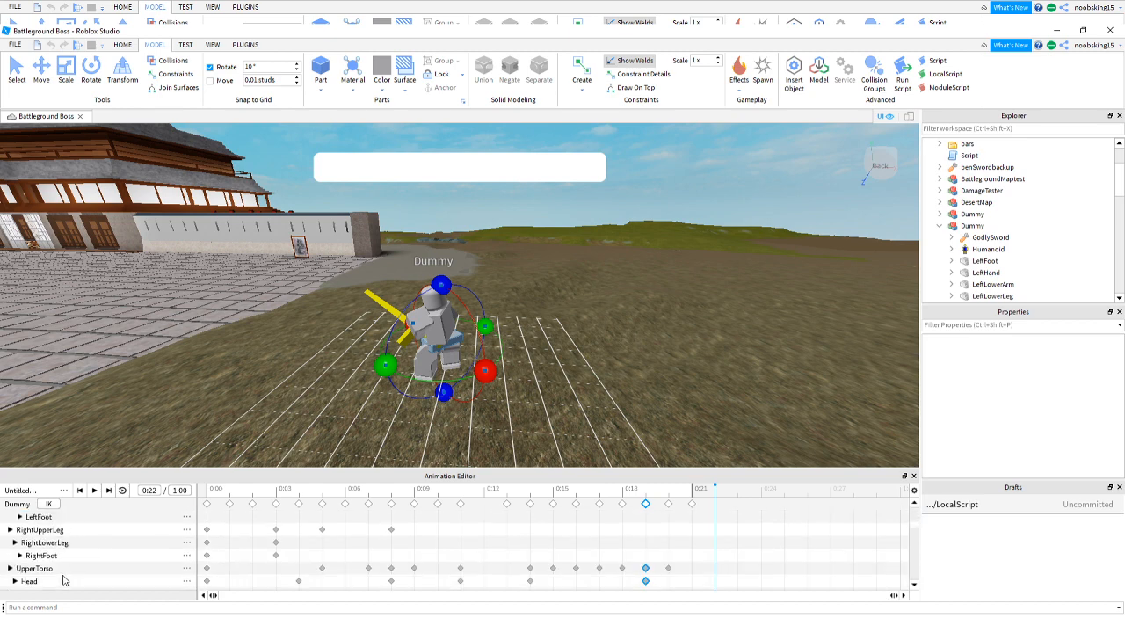
{"action": "left_click", "coordinate": [74, 558]}
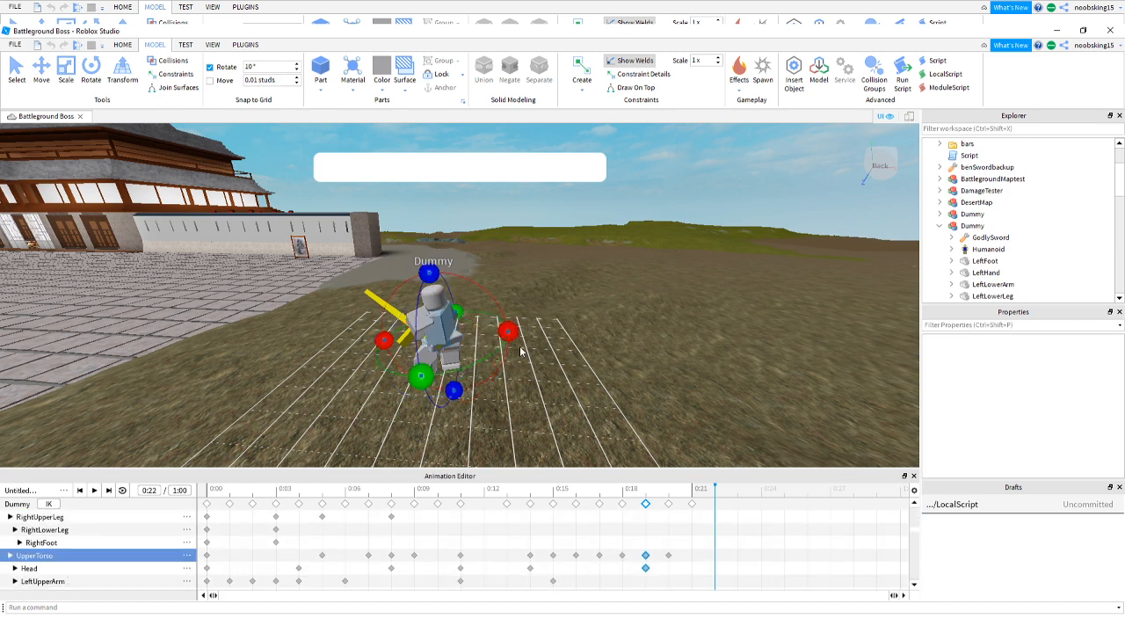
{"action": "left_click_drag", "start_coordinate": [422, 376], "coordinate": [428, 378]}
{"action": "left_click_drag", "start_coordinate": [443, 370], "coordinate": [451, 364]}
{"action": "right_click_drag", "start_coordinate": [510, 361], "coordinate": [510, 361]}
{"action": "left_click_drag", "start_coordinate": [467, 370], "coordinate": [446, 372]}
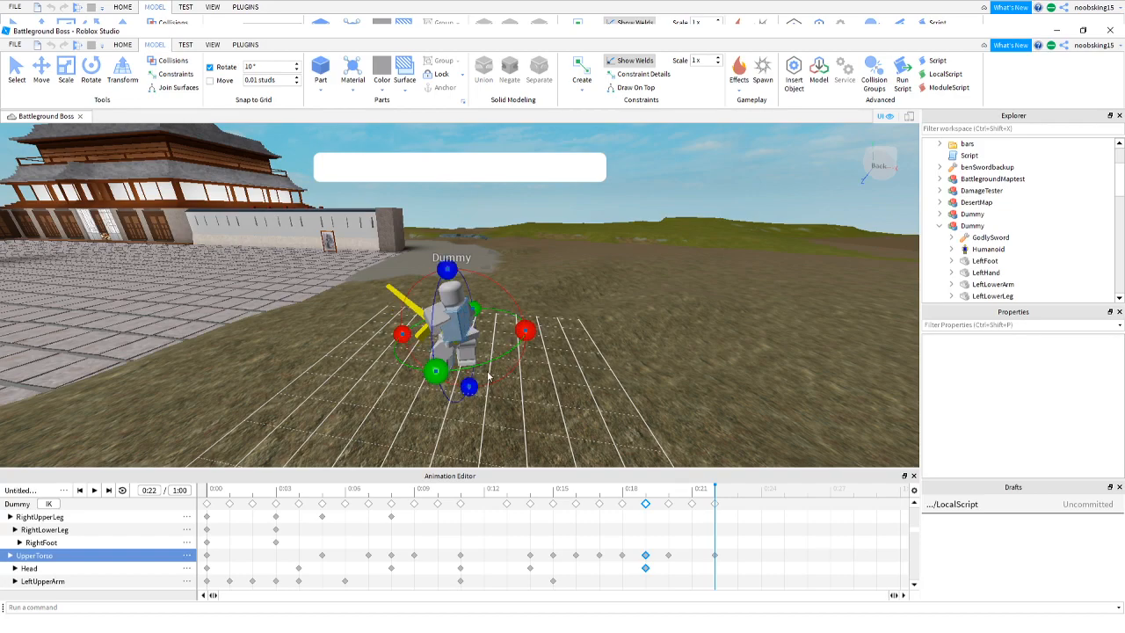
Rotate the Head at 0:22, checked from the front, to correct its facing direction at the end of the swing.
{"action": "right_click_drag", "start_coordinate": [525, 376], "coordinate": [526, 376]}
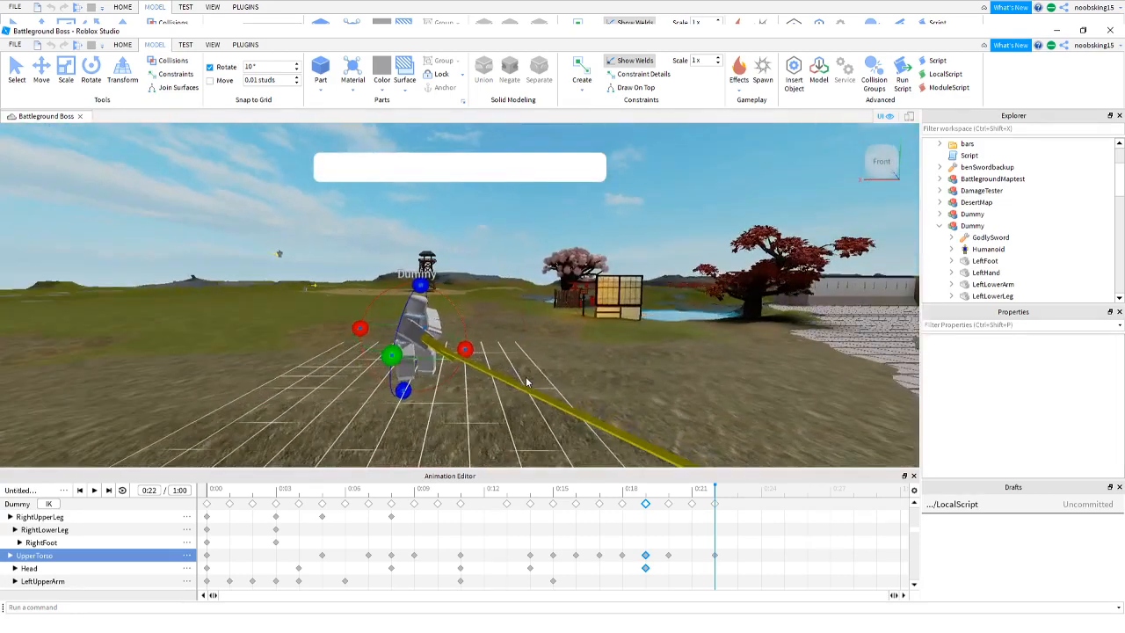
{"action": "scroll", "coordinate": [53, 570], "scroll_direction": "down", "scroll_amount": 1}
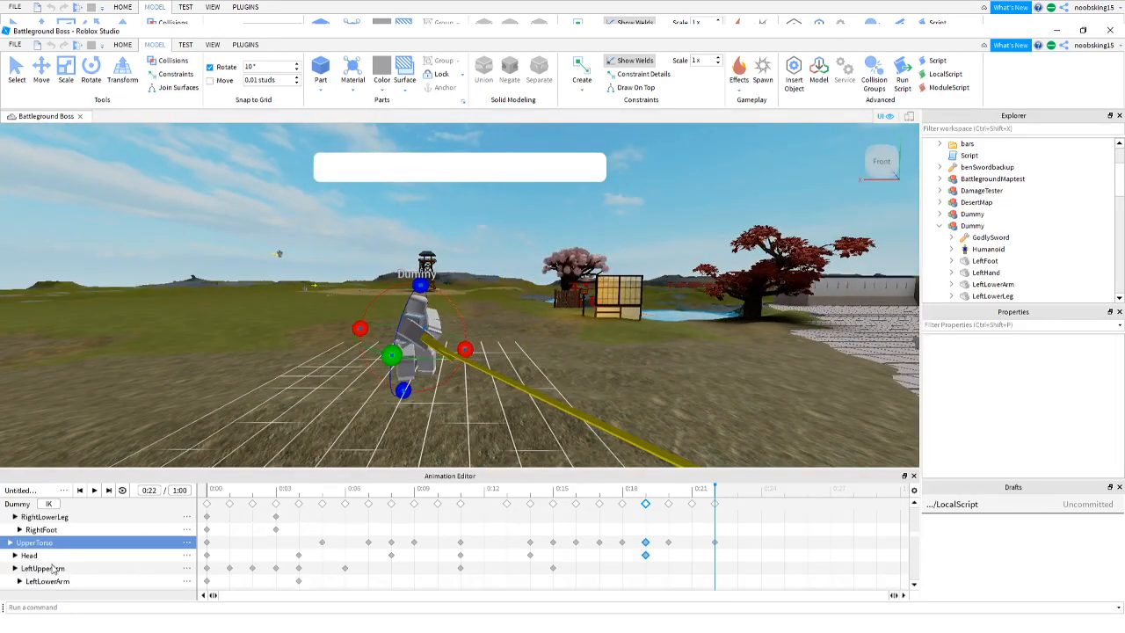
{"action": "left_click", "coordinate": [36, 555]}
{"action": "left_click_drag", "start_coordinate": [407, 327], "coordinate": [349, 309]}
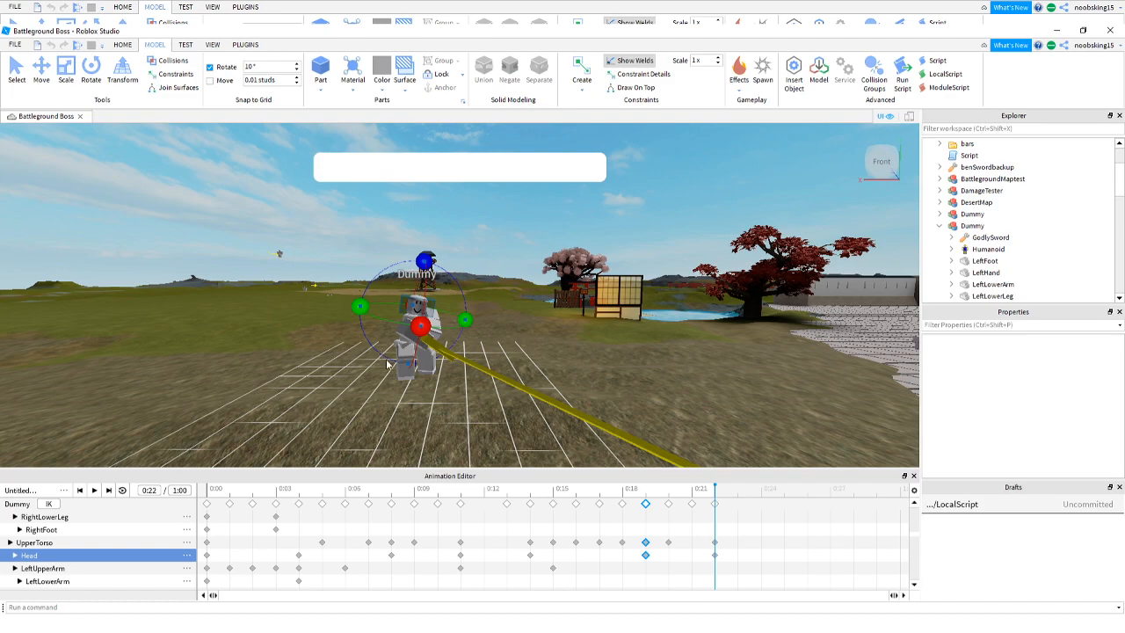
Preview the full animation with the dummy seen from behind, and scrub the frames from 0:00 to 0:12.
{"action": "right_click_drag", "start_coordinate": [389, 366], "coordinate": [390, 368]}
{"action": "key", "text": "a"}
{"action": "key", "text": "w"}
{"action": "key", "text": "w"}
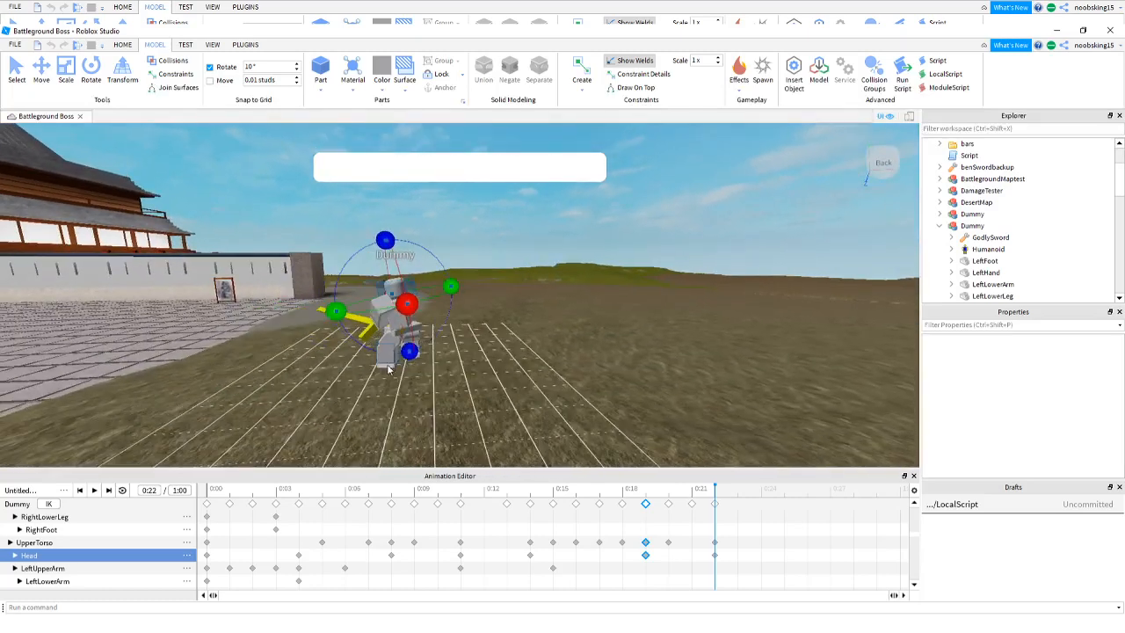
{"action": "left_click", "coordinate": [92, 494]}
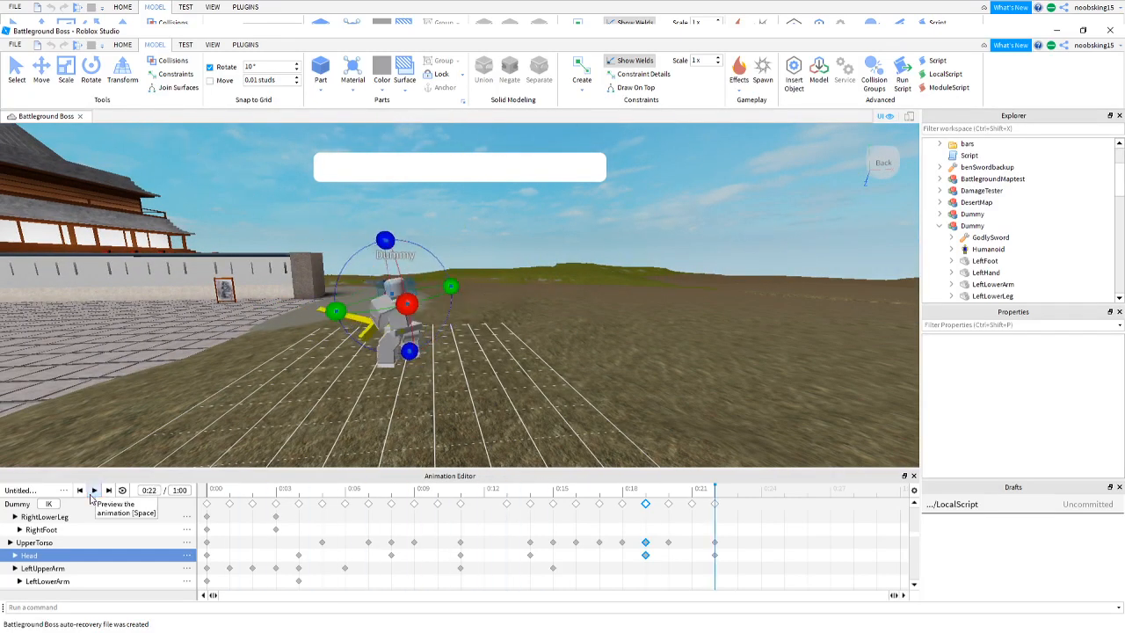
{"action": "left_click", "coordinate": [92, 494]}
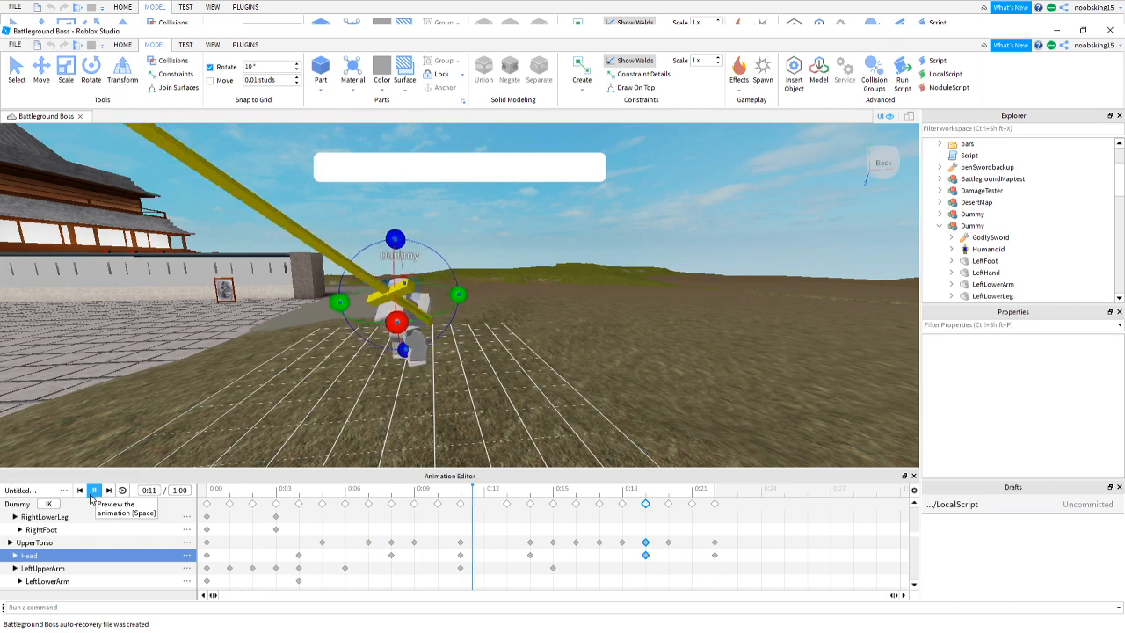
{"action": "left_click", "coordinate": [208, 496]}
{"action": "left_click_drag", "start_coordinate": [208, 496], "coordinate": [488, 502]}
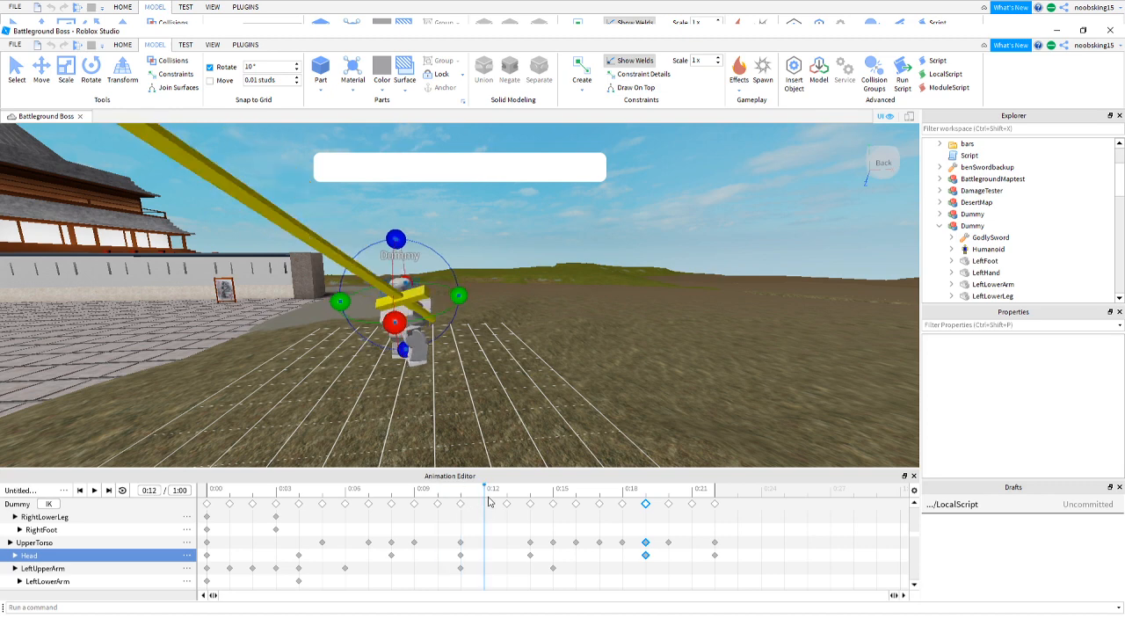
{"action": "left_click", "coordinate": [214, 501]}
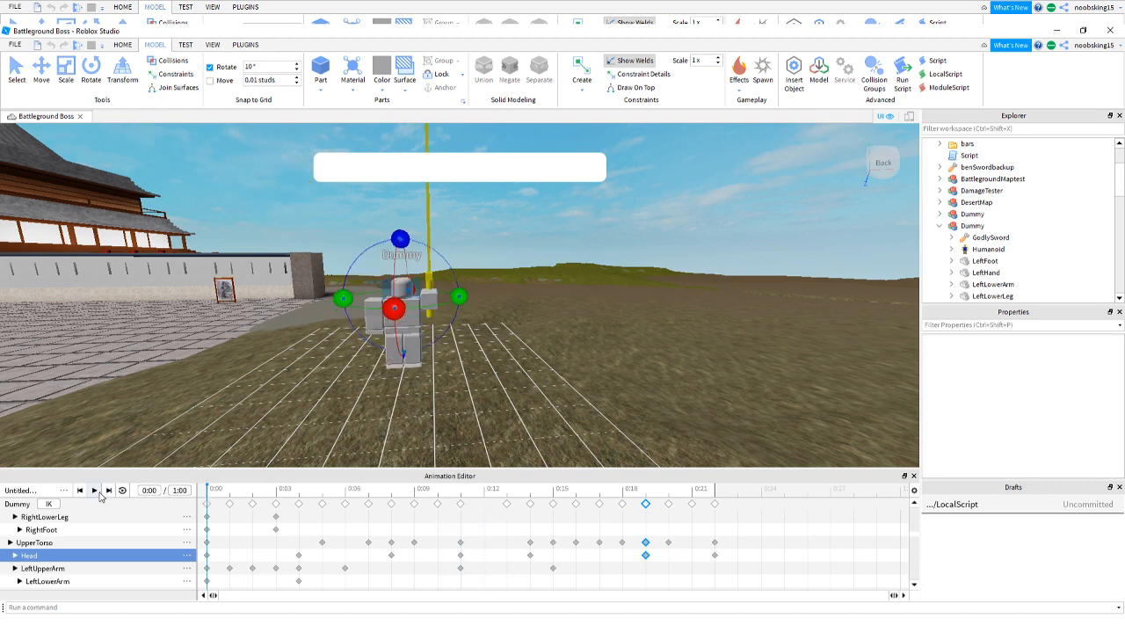
{"action": "left_click", "coordinate": [94, 489]}
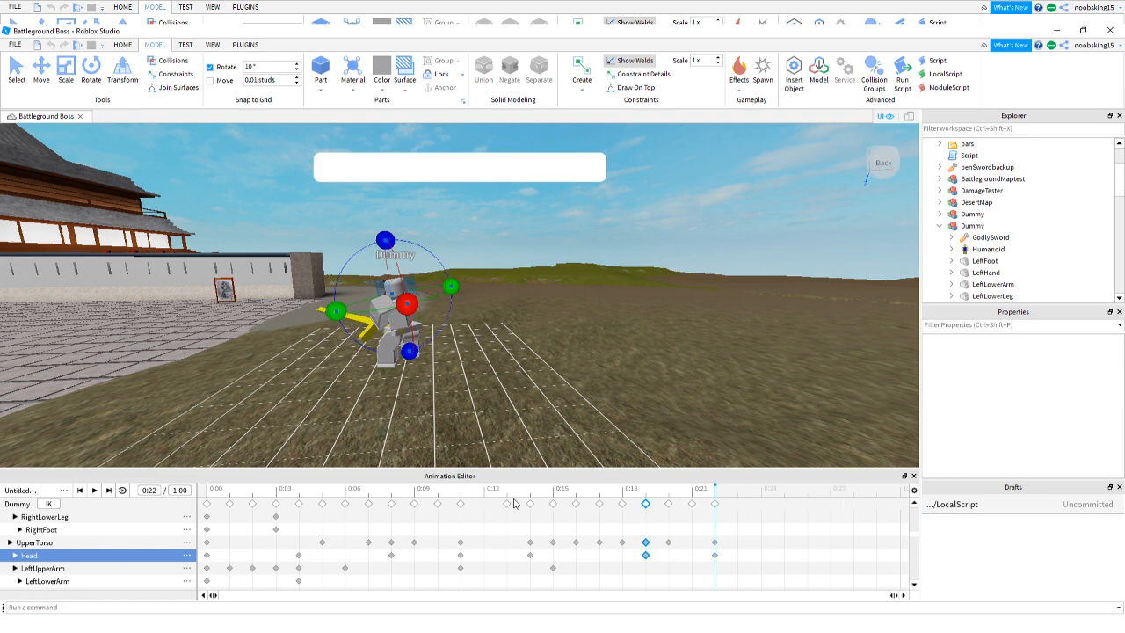
{"action": "left_click", "coordinate": [485, 502]}
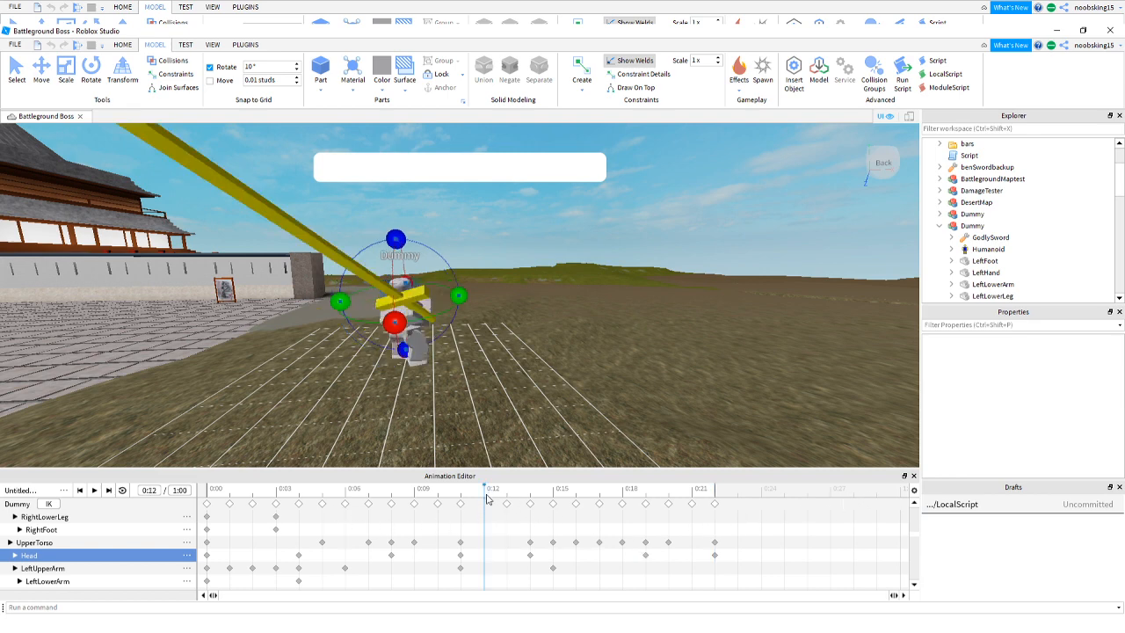
{"action": "left_click_drag", "start_coordinate": [484, 497], "coordinate": [759, 545]}
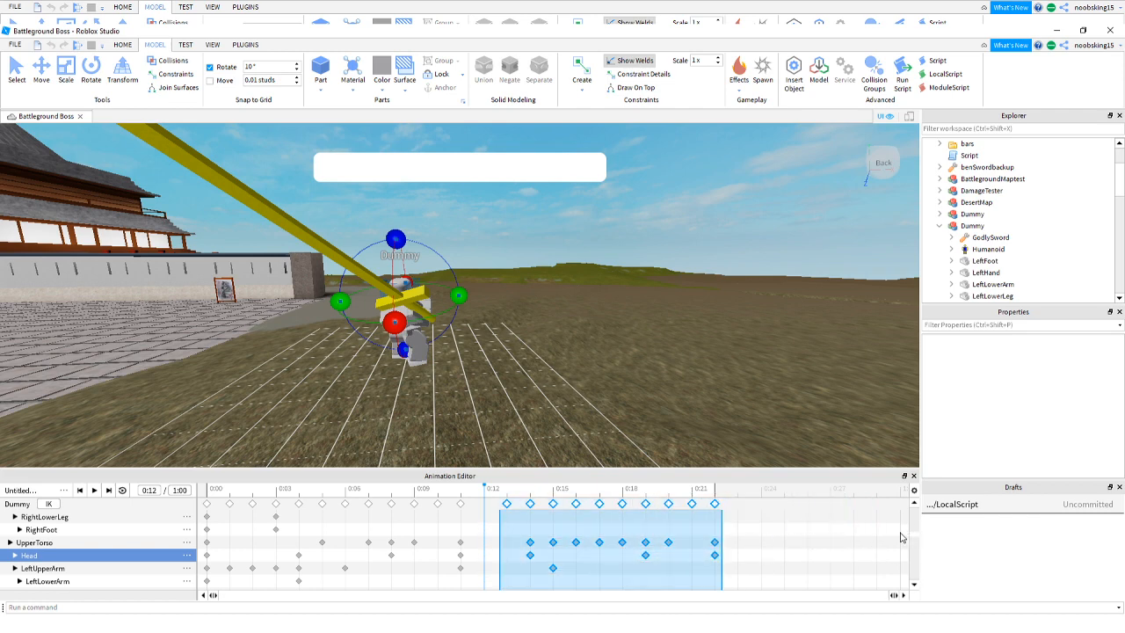
{"action": "left_click", "coordinate": [860, 520]}
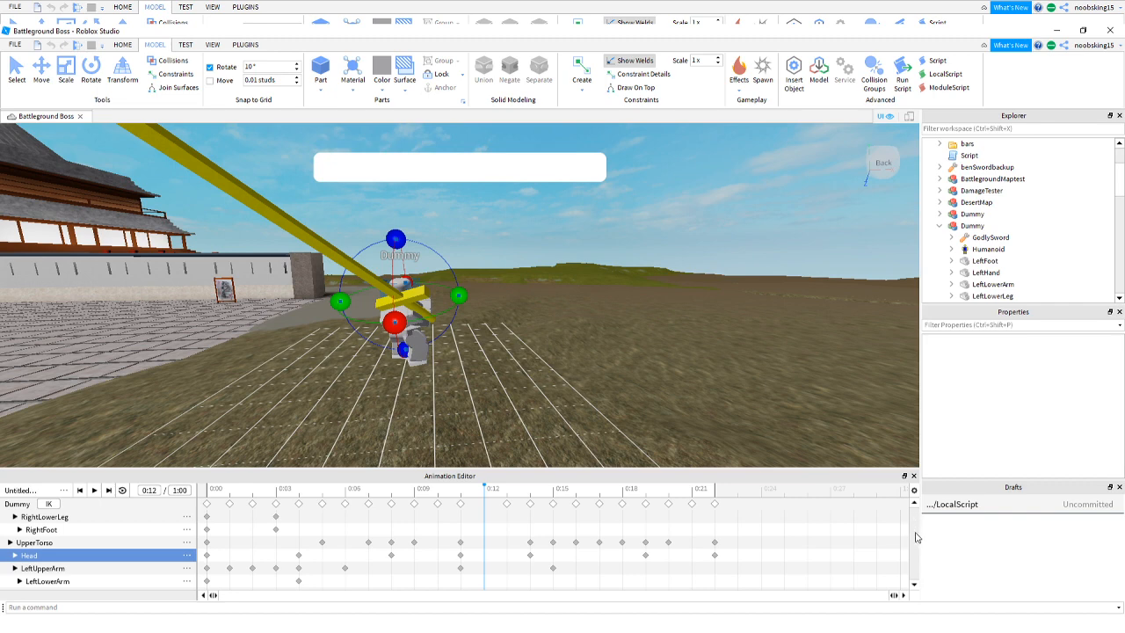
Move the keyframe at 0:13 one frame earlier to 0:12, checking the body part tracks.
{"action": "scroll", "coordinate": [921, 533], "scroll_direction": "up", "scroll_amount": 1}
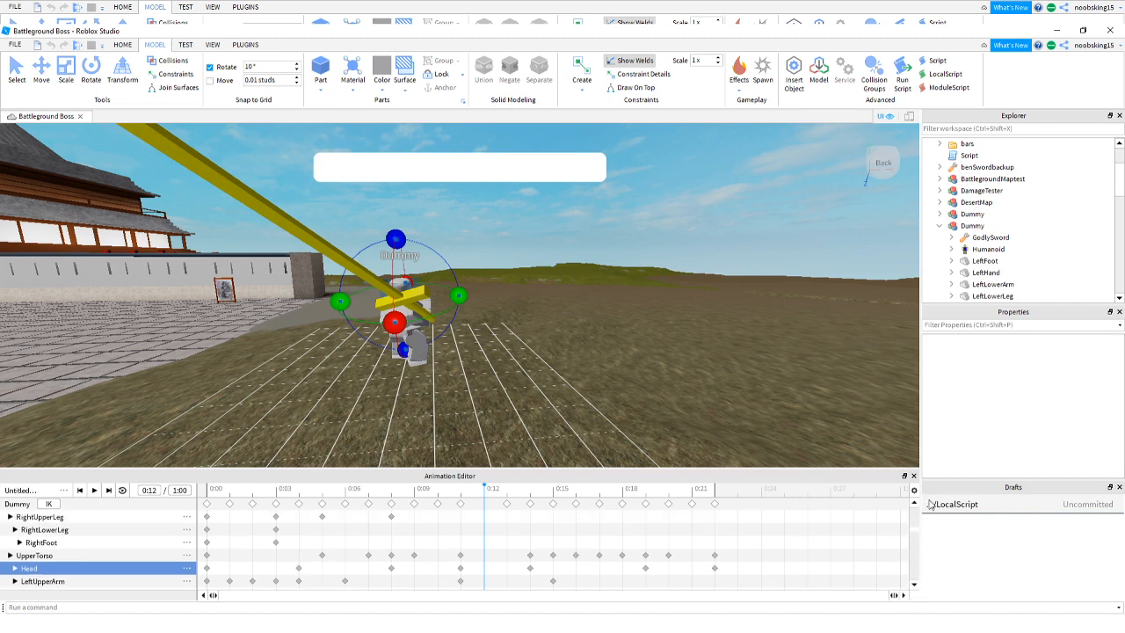
{"action": "scroll", "coordinate": [916, 518], "scroll_direction": "up", "scroll_amount": 3}
{"action": "scroll", "coordinate": [917, 507], "scroll_direction": "up", "scroll_amount": 1}
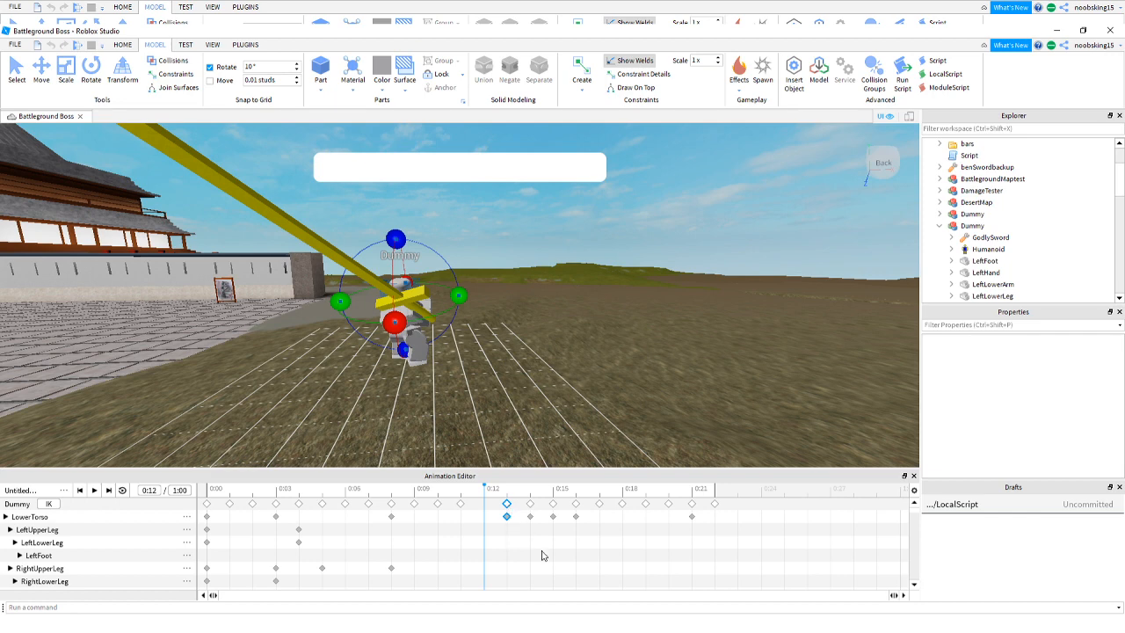
{"action": "scroll", "coordinate": [542, 556], "scroll_direction": "down", "scroll_amount": 10}
{"action": "scroll", "coordinate": [542, 558], "scroll_direction": "up", "scroll_amount": 10}
{"action": "left_click_drag", "start_coordinate": [505, 506], "coordinate": [484, 506]}
{"action": "scroll", "coordinate": [512, 545], "scroll_direction": "down", "scroll_amount": 3}
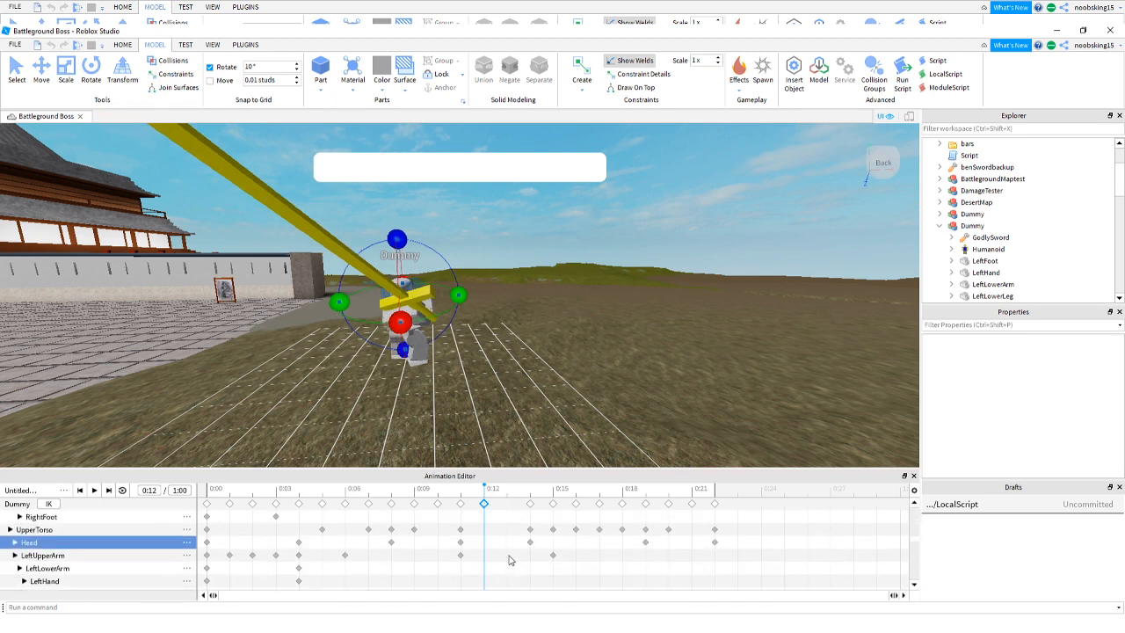
Move the keyframe at 0:14 one frame earlier to 0:13, checking the body part tracks.
{"action": "scroll", "coordinate": [509, 560], "scroll_direction": "up", "scroll_amount": 3}
{"action": "left_click_drag", "start_coordinate": [484, 504], "coordinate": [507, 504]}
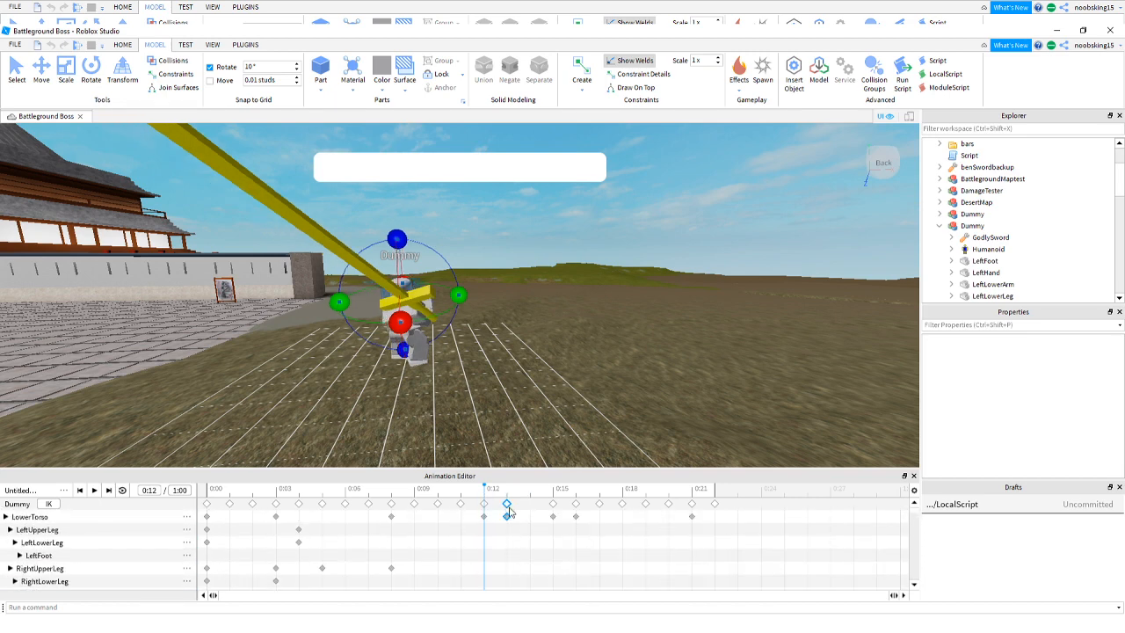
{"action": "scroll", "coordinate": [527, 549], "scroll_direction": "down", "scroll_amount": 3}
{"action": "scroll", "coordinate": [527, 549], "scroll_direction": "down", "scroll_amount": 5}
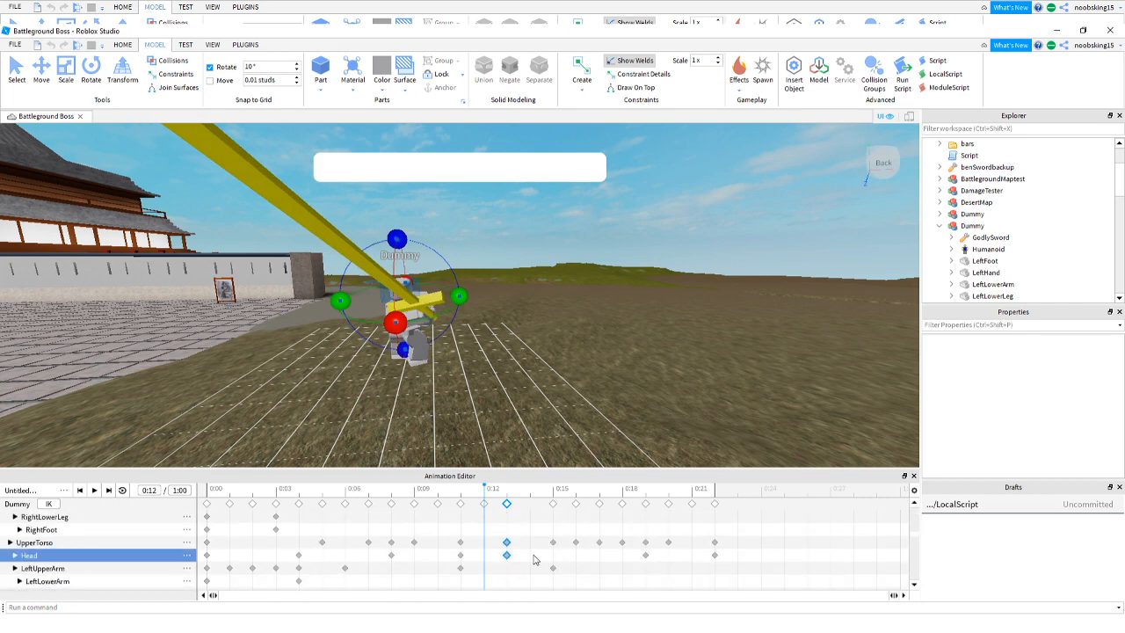
{"action": "scroll", "coordinate": [533, 560], "scroll_direction": "up", "scroll_amount": 6}
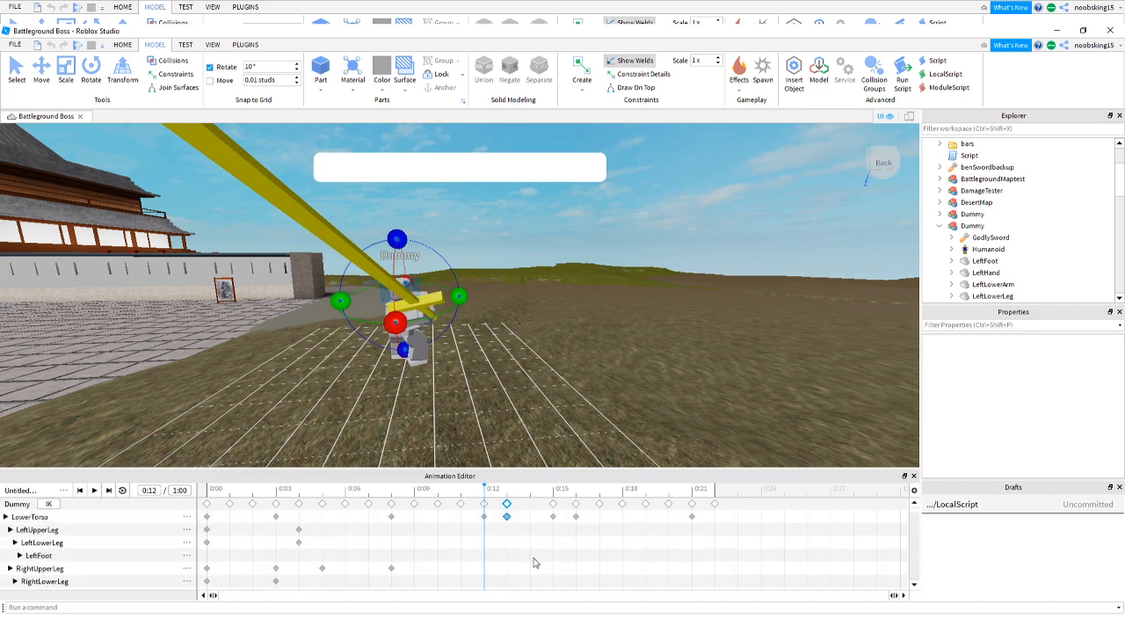
Shift the remaining keyframes from 0:15 onward one frame earlier so the last lands at 0:21, and preview the swing.
{"action": "left_click", "coordinate": [553, 505]}
{"action": "mouse_move", "coordinate": [553, 505]}
{"action": "left_mouse_down"}
{"action": "mouse_move", "coordinate": [530, 505]}
{"action": "mouse_move", "coordinate": [555, 508]}
{"action": "left_mouse_up"}
{"action": "left_click", "coordinate": [601, 513]}
{"action": "left_click_drag", "start_coordinate": [599, 505], "coordinate": [693, 504]}
{"action": "left_click", "coordinate": [647, 513]}
{"action": "scroll", "coordinate": [652, 546], "scroll_direction": "down", "scroll_amount": 6}
{"action": "scroll", "coordinate": [650, 552], "scroll_direction": "up", "scroll_amount": 6}
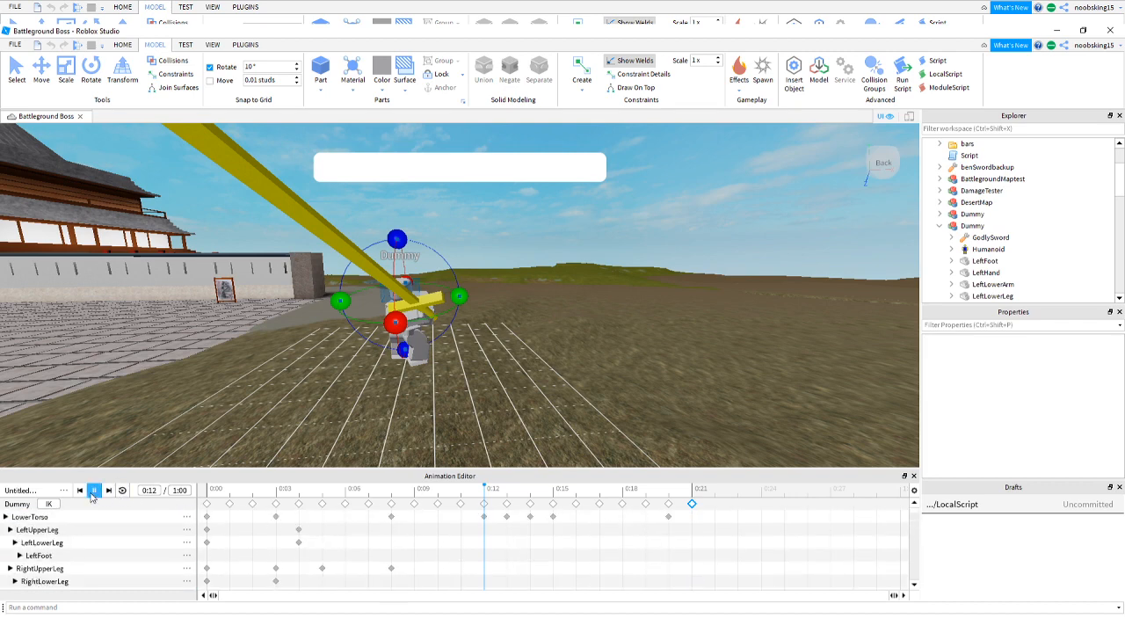
{"action": "left_click", "coordinate": [93, 492]}
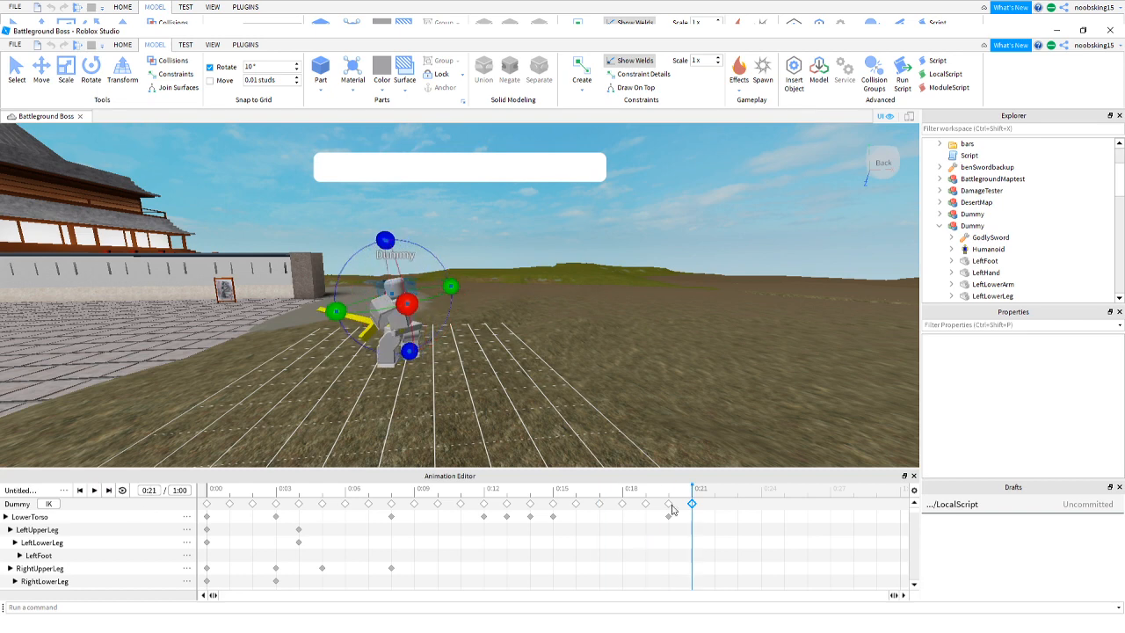
Try a frame rate of 24 fps for the animation.
{"action": "left_click", "coordinate": [914, 490]}
{"action": "mouse_move", "coordinate": [940, 517]}
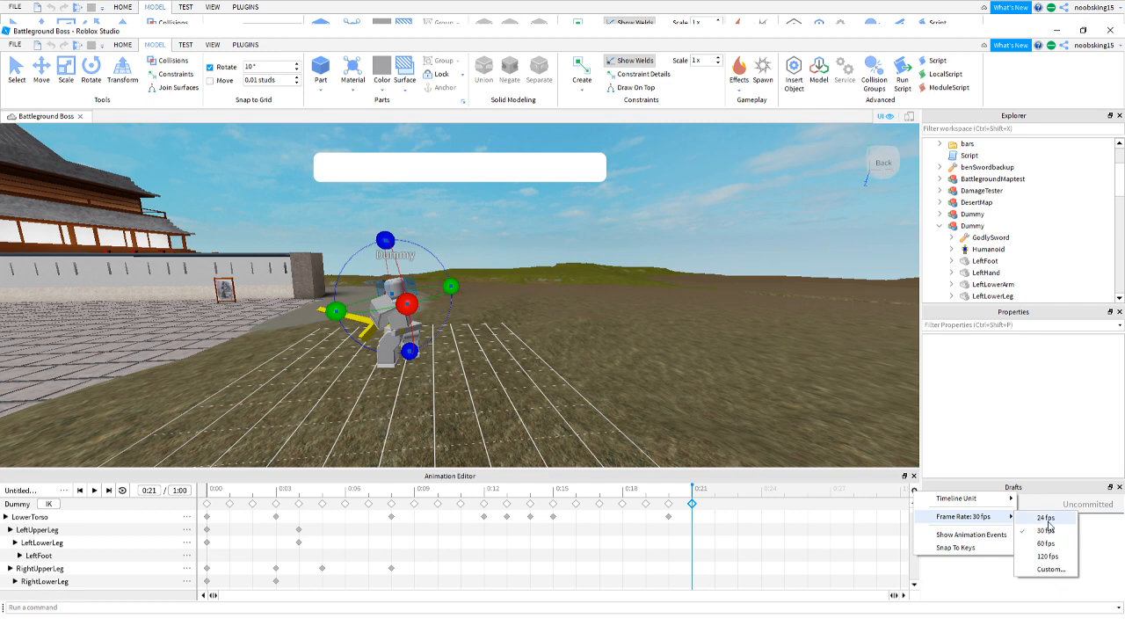
{"action": "left_click", "coordinate": [1048, 525]}
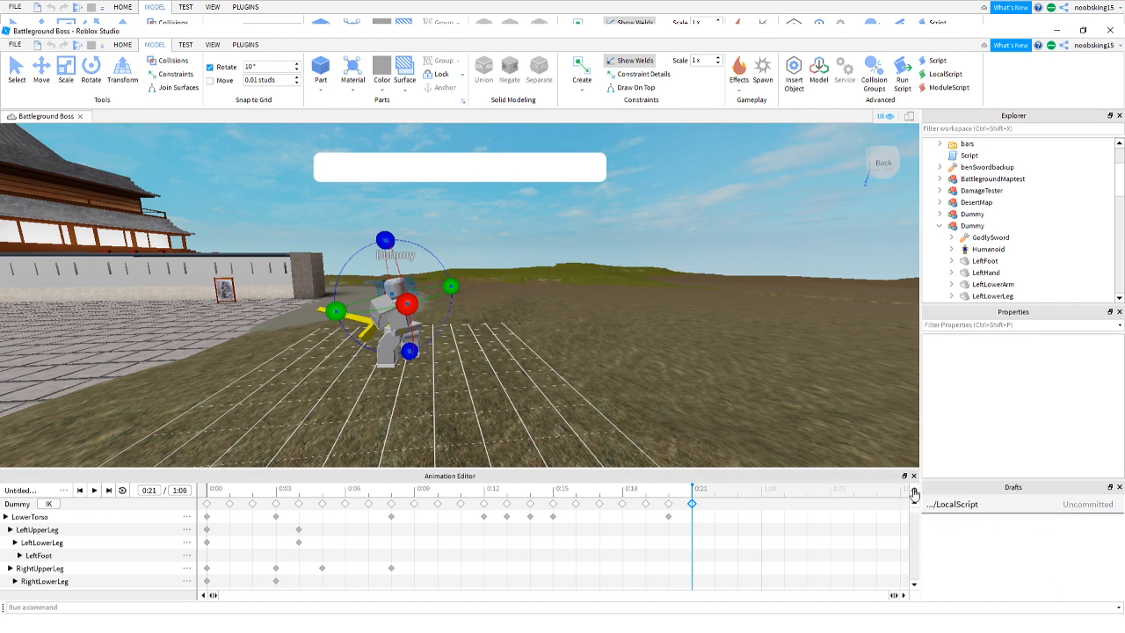
Set the animation's frame rate to 60 fps and preview the swing.
{"action": "left_click", "coordinate": [914, 489]}
{"action": "mouse_move", "coordinate": [950, 518]}
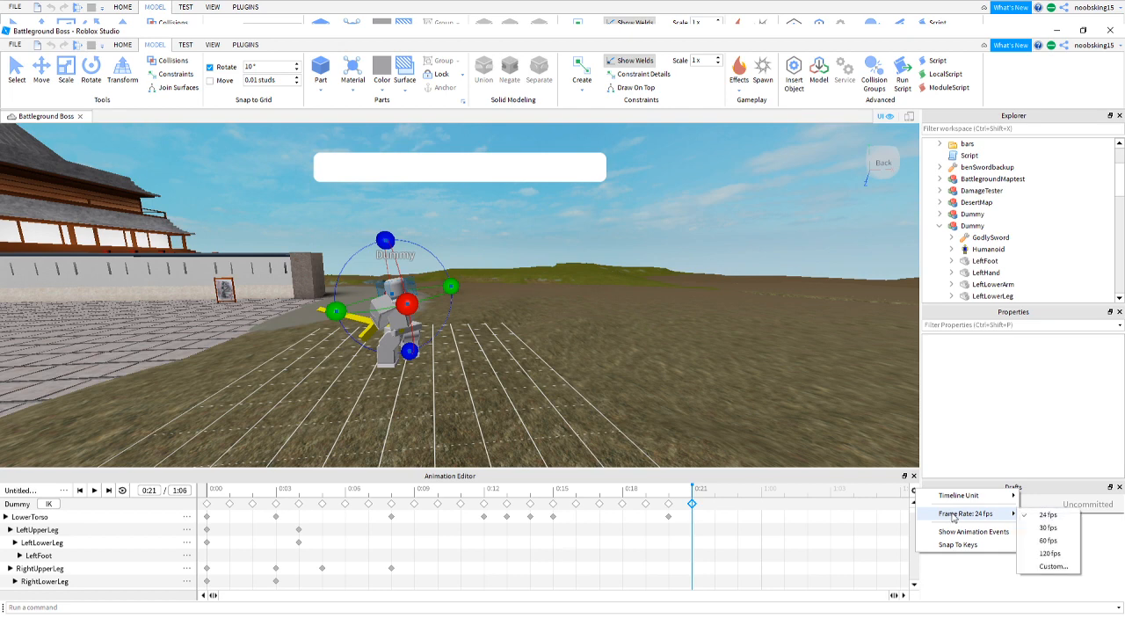
{"action": "left_click", "coordinate": [1044, 544]}
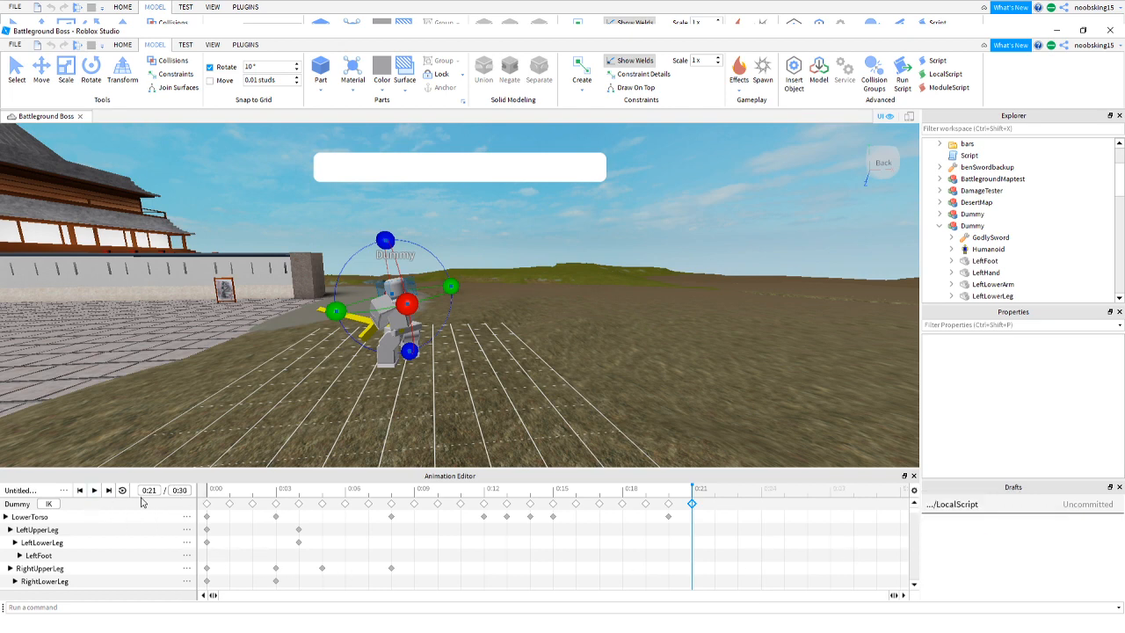
{"action": "left_click", "coordinate": [80, 490]}
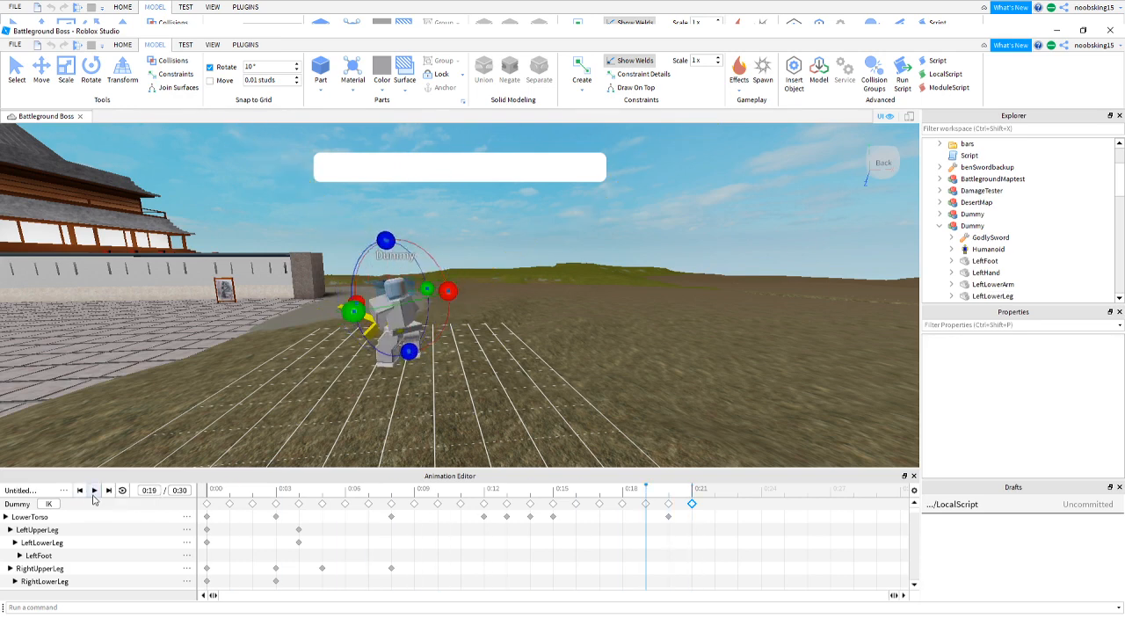
{"action": "left_click", "coordinate": [94, 490]}
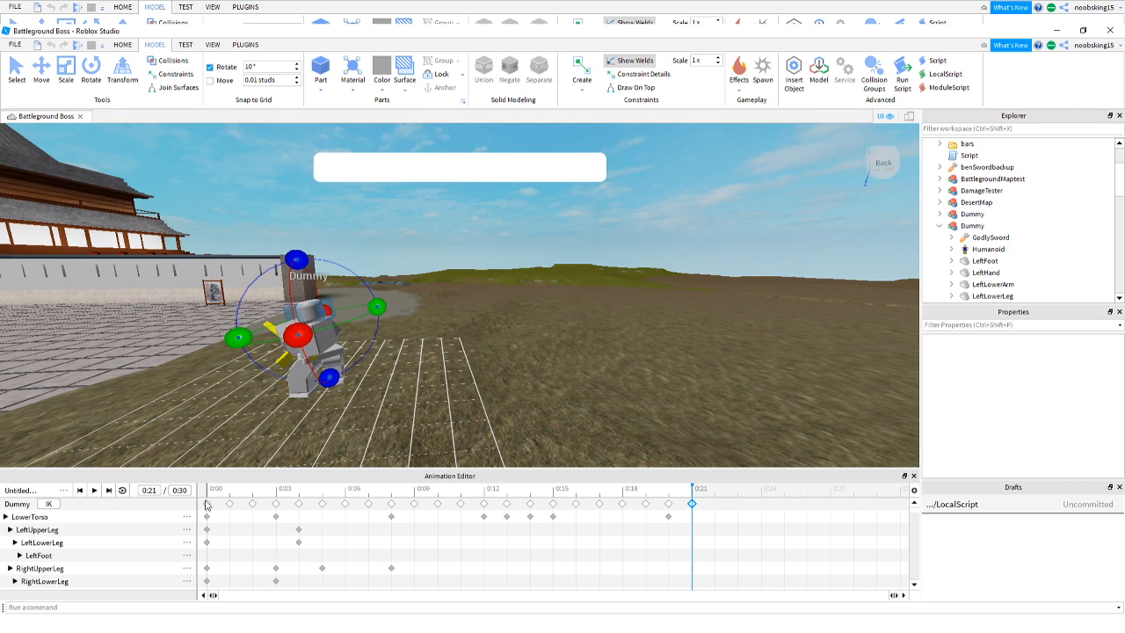
Set the animation priority of the sword swing to Action.
{"action": "left_click", "coordinate": [63, 492]}
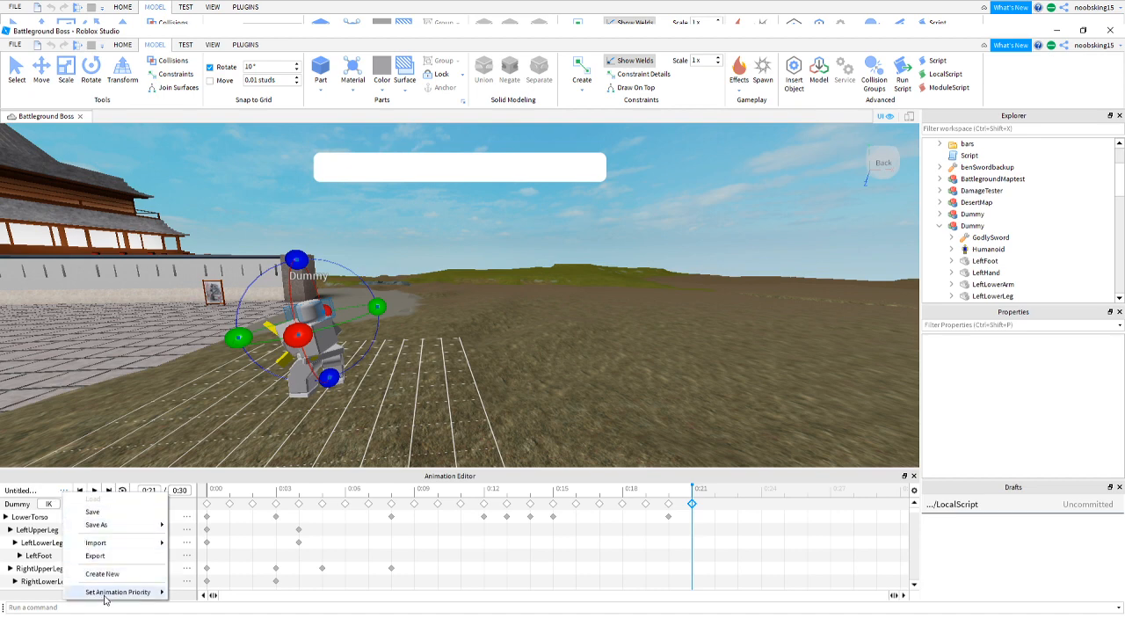
{"action": "mouse_move", "coordinate": [105, 597]}
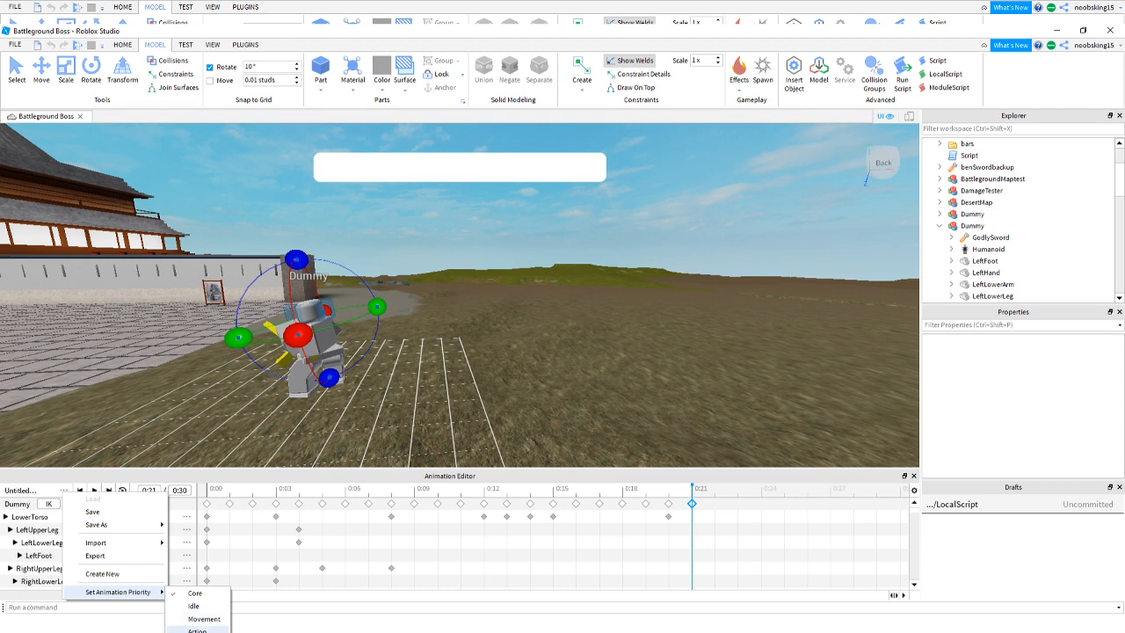
{"action": "left_click", "coordinate": [197, 629]}
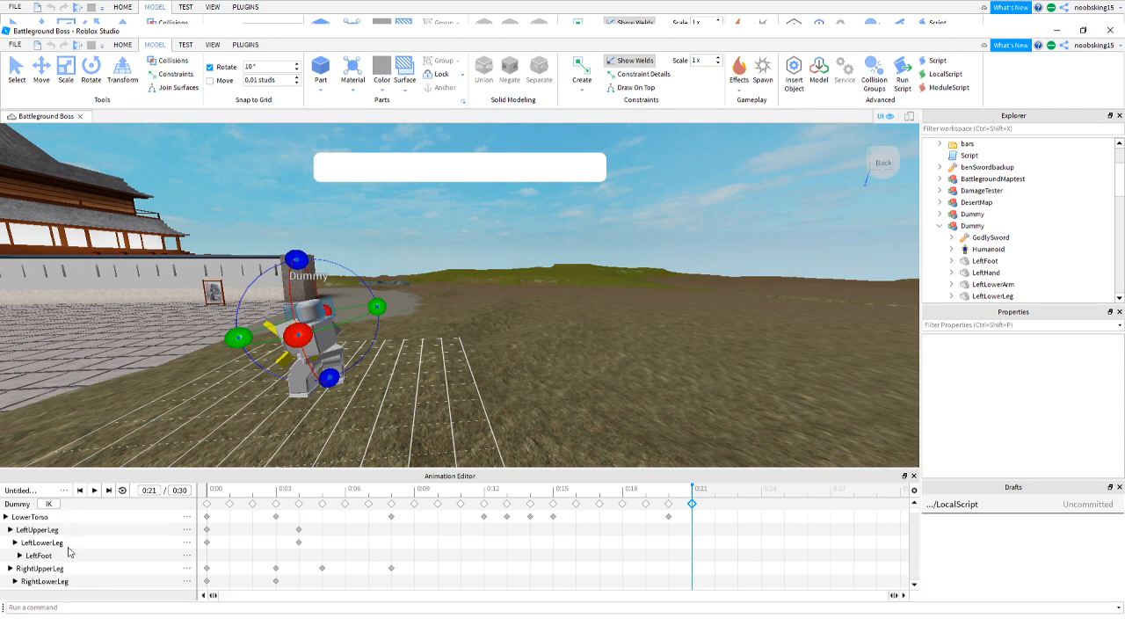
Export the sword swing as a new animation named animation1 and copy its share link.
{"action": "left_click", "coordinate": [65, 492]}
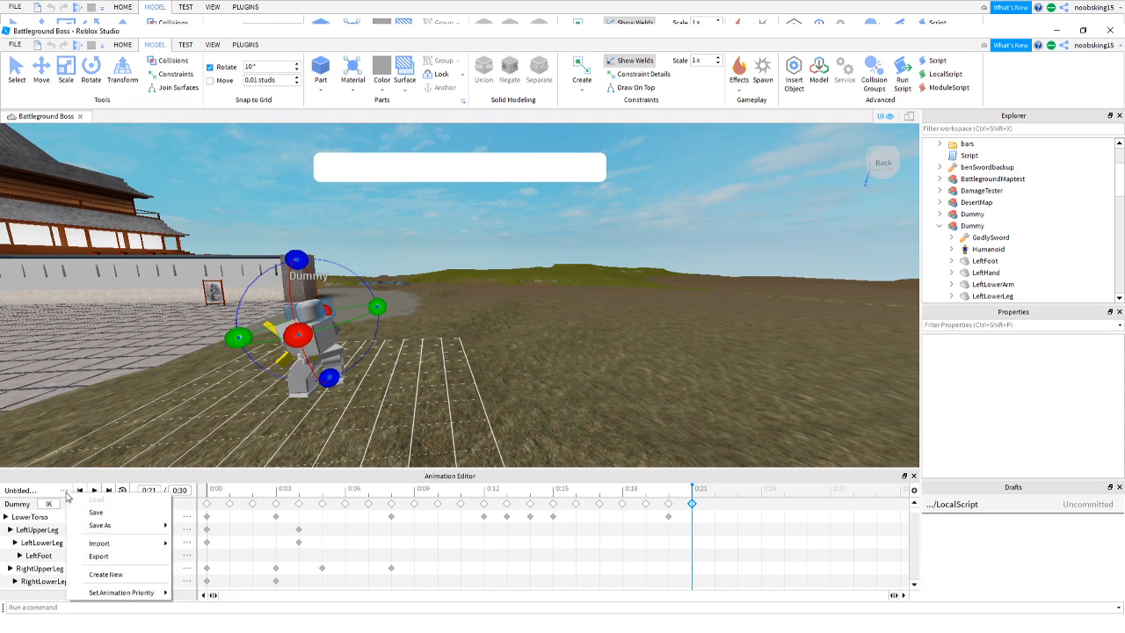
{"action": "left_click", "coordinate": [94, 559]}
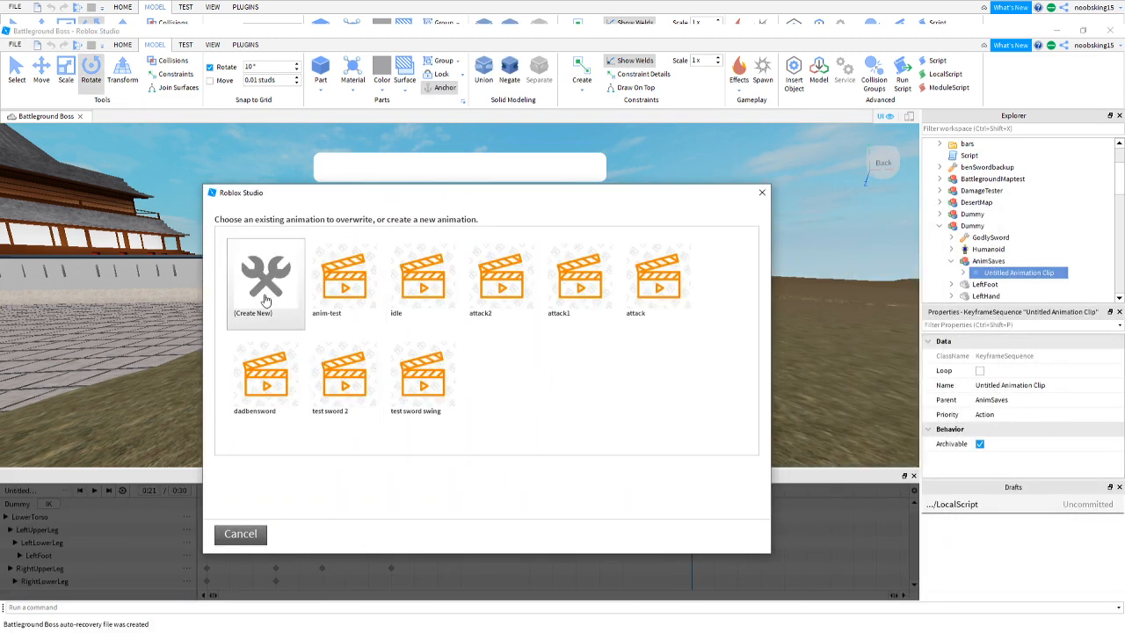
{"action": "left_click", "coordinate": [320, 406]}
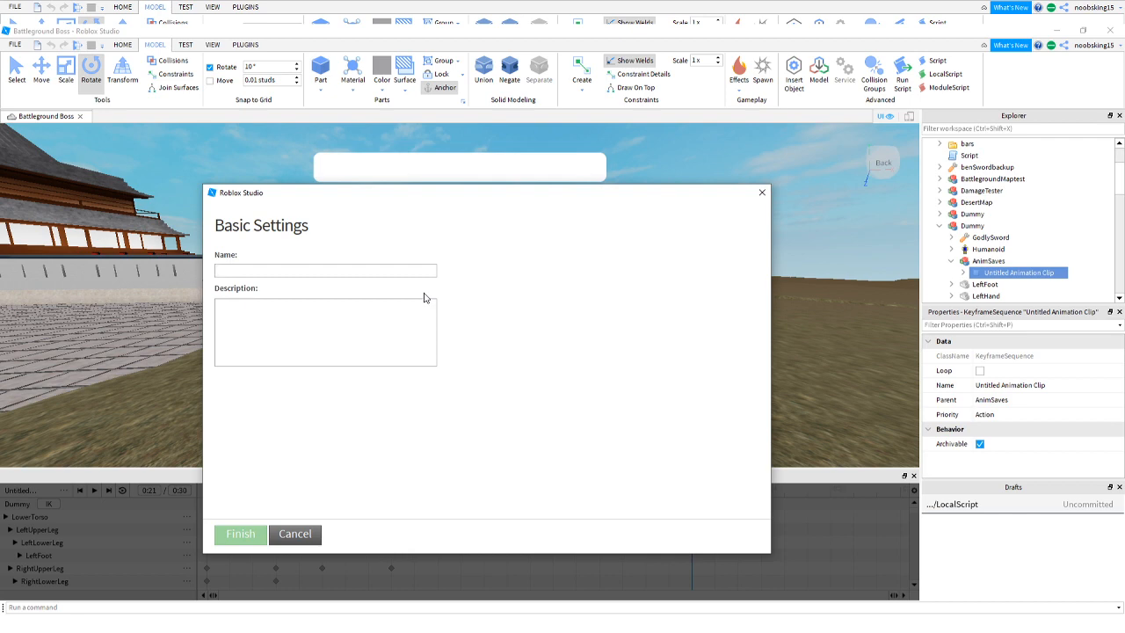
{"action": "type", "text": "animation1"}
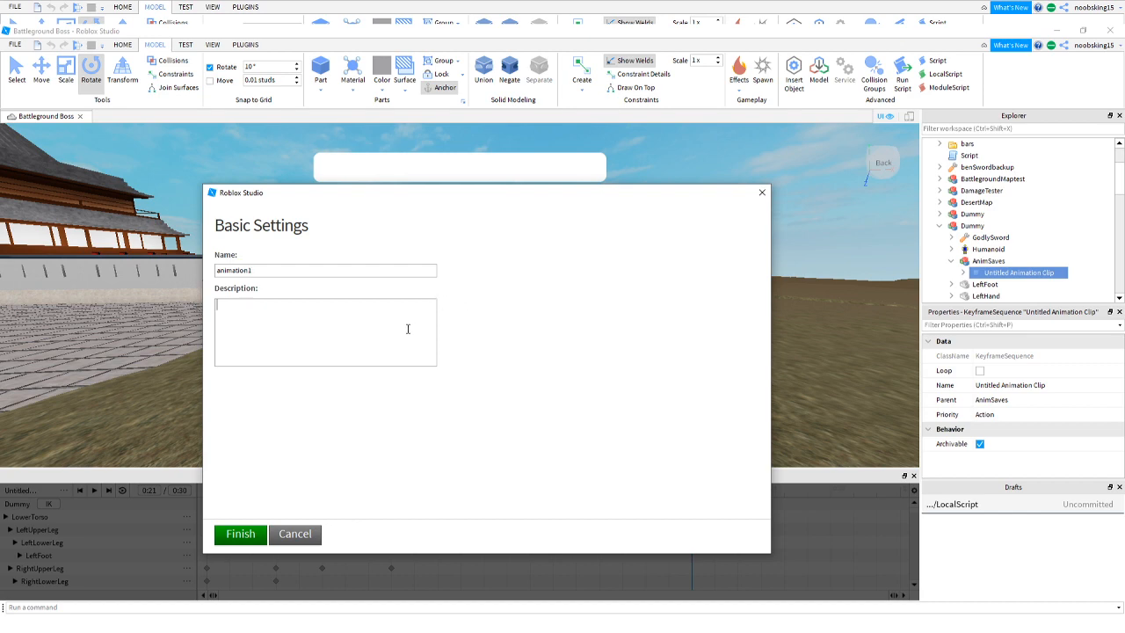
{"action": "left_click", "coordinate": [247, 536]}
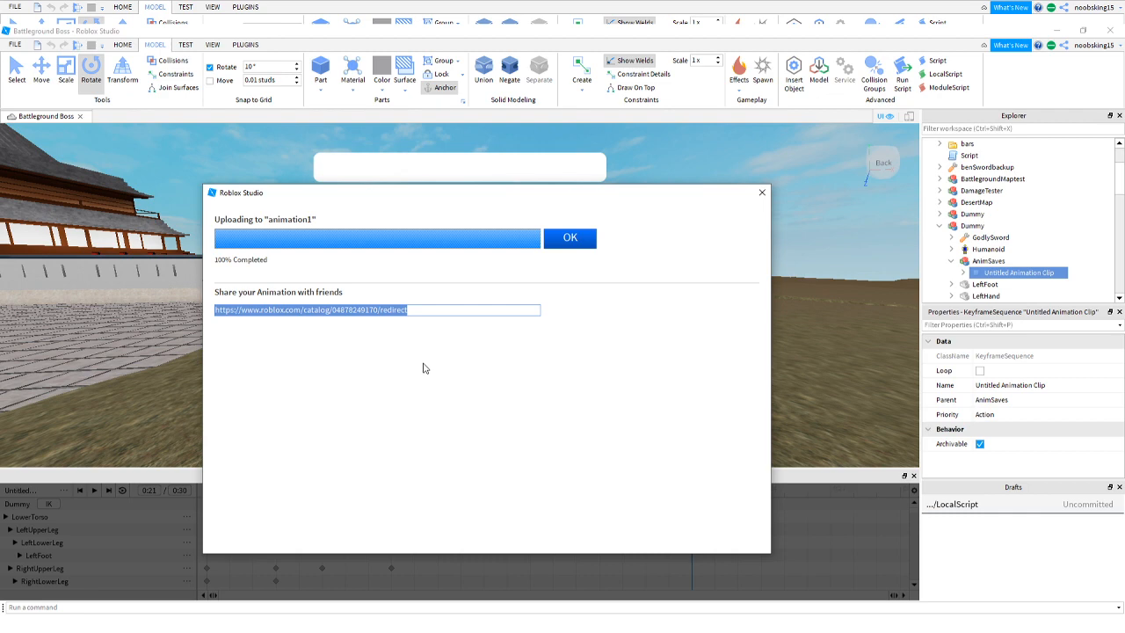
{"action": "left_click", "coordinate": [569, 241]}
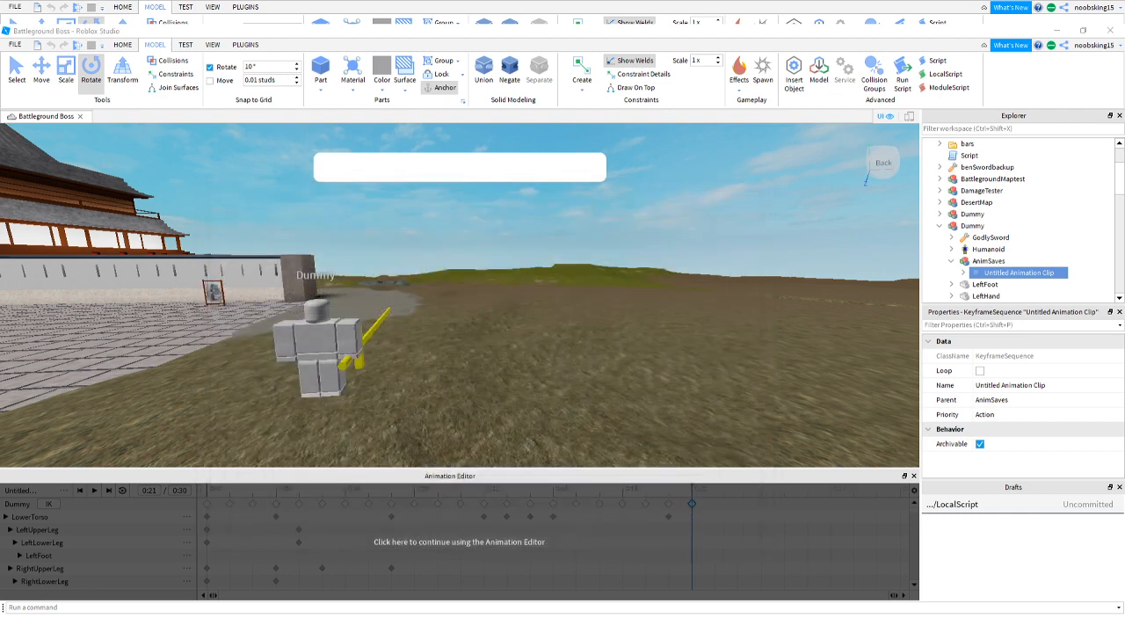
Close the Animation Editor and move the GodlySword tool out of the Dummy directly into Workspace.
{"action": "left_click", "coordinate": [913, 476]}
{"action": "right_click_drag", "start_coordinate": [495, 414], "coordinate": [497, 414]}
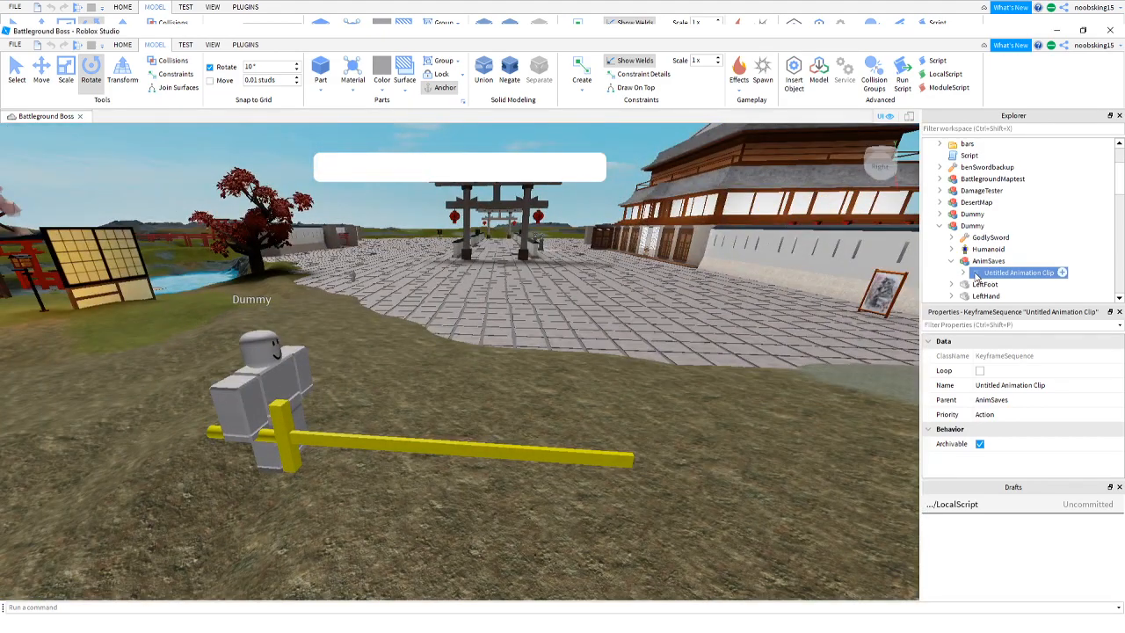
{"action": "left_click", "coordinate": [962, 238]}
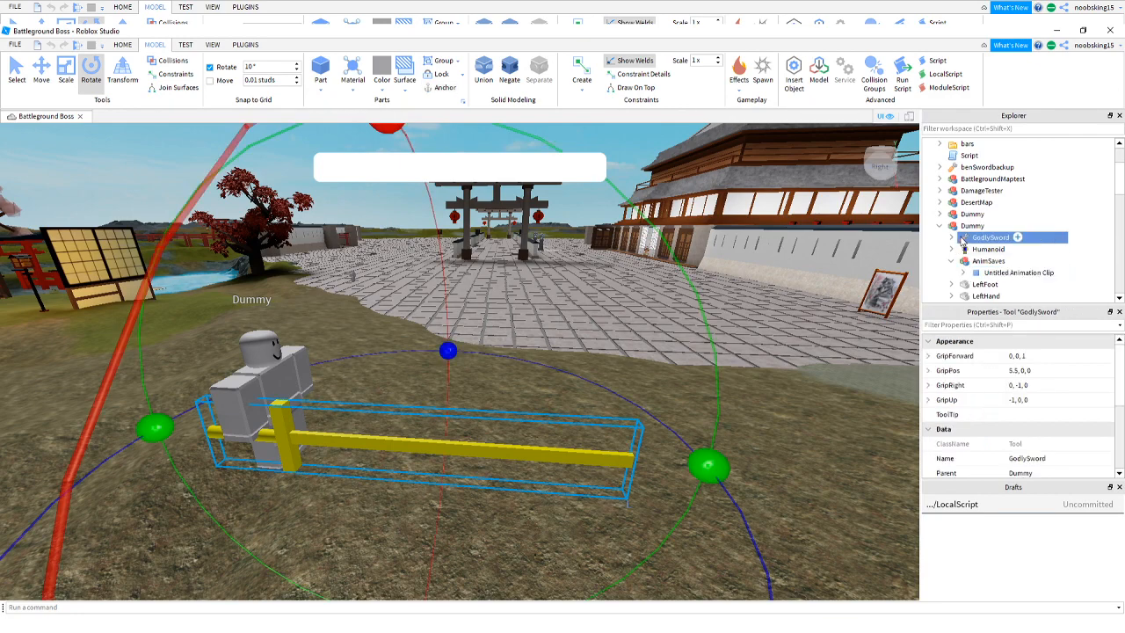
{"action": "left_click_drag", "start_coordinate": [964, 239], "coordinate": [969, 145]}
{"action": "right_click_drag", "start_coordinate": [601, 381], "coordinate": [601, 380]}
{"action": "right_click_drag", "start_coordinate": [531, 338], "coordinate": [532, 342]}
Move GodlySword away from the Dummy along its blade and lower it close to the ground.
{"action": "left_click", "coordinate": [42, 70]}
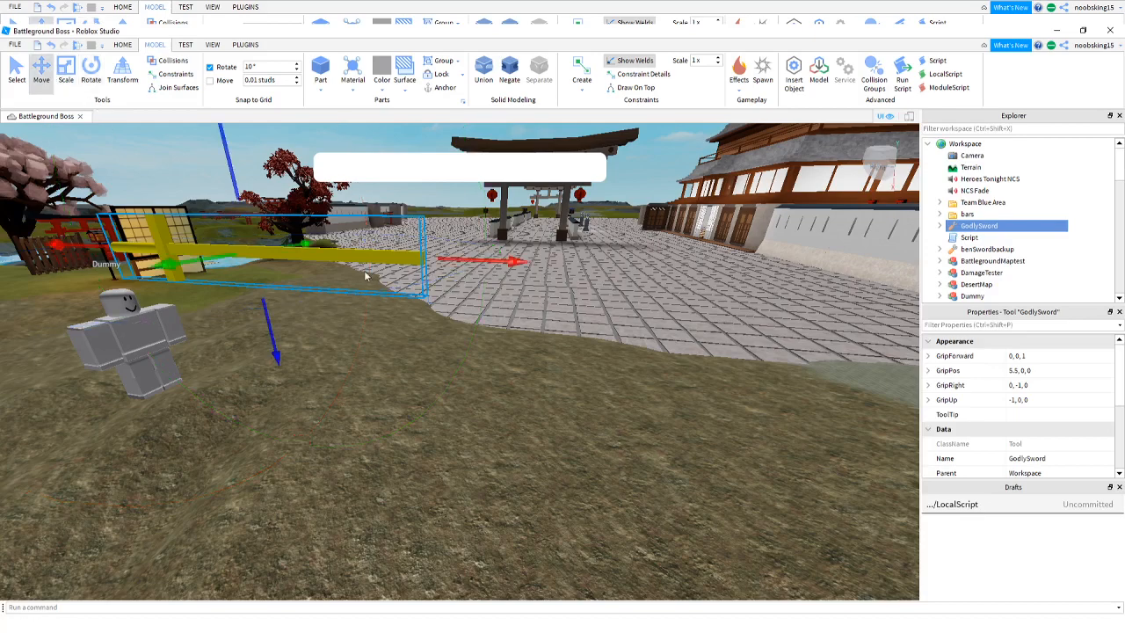
{"action": "left_click_drag", "start_coordinate": [510, 260], "coordinate": [652, 270]}
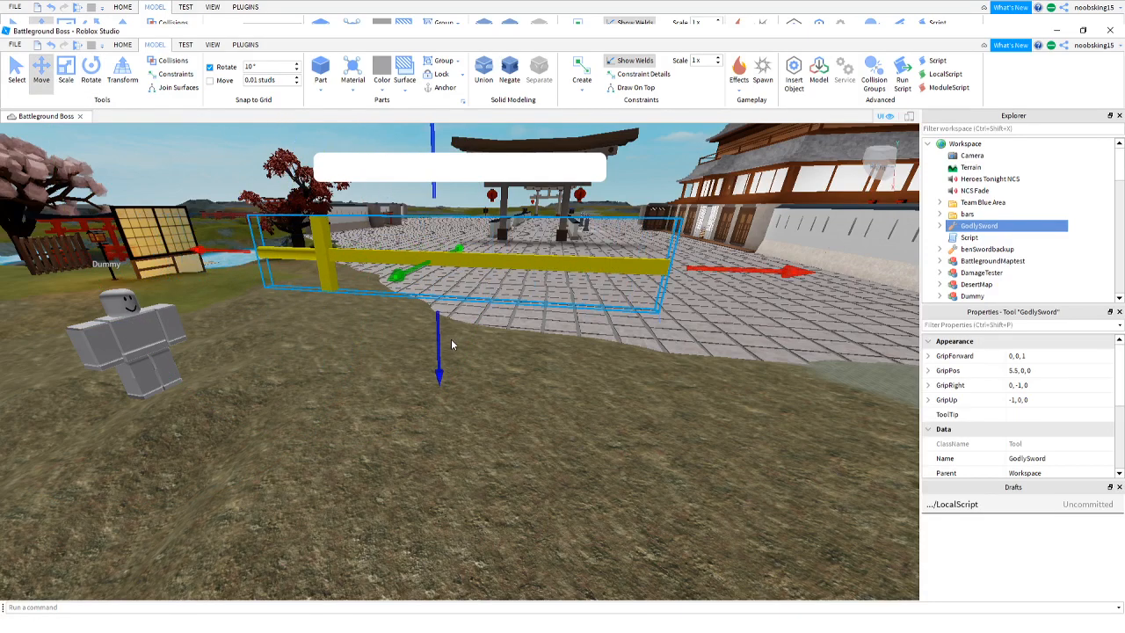
{"action": "left_click_drag", "start_coordinate": [442, 353], "coordinate": [442, 474]}
{"action": "left_click", "coordinate": [492, 348]}
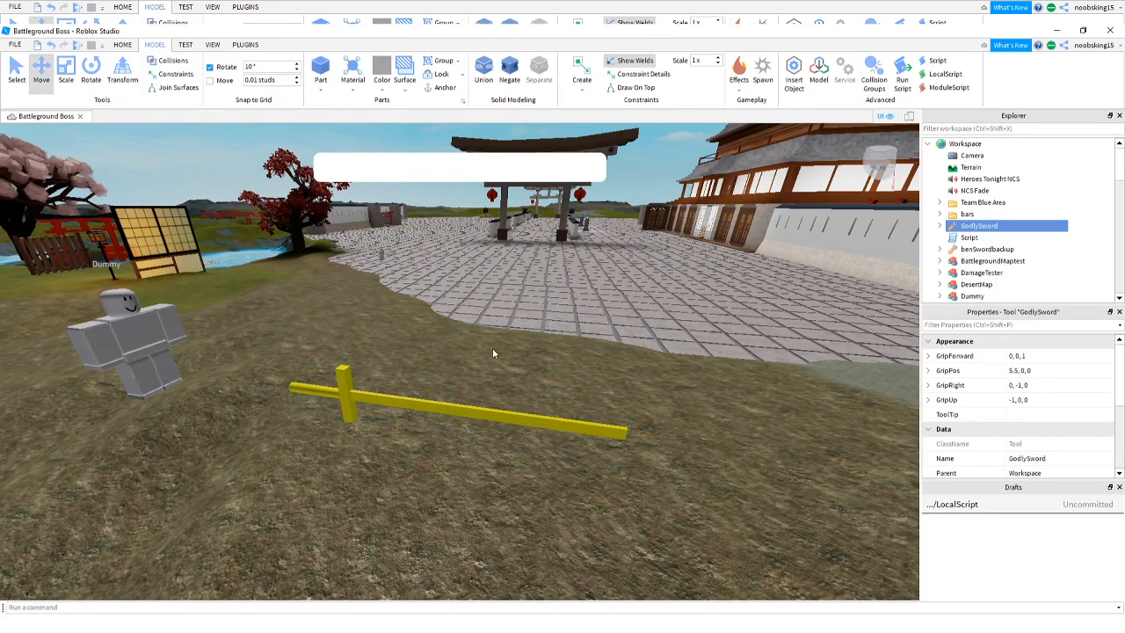
{"action": "left_click", "coordinate": [972, 226]}
{"action": "left_click", "coordinate": [939, 226]}
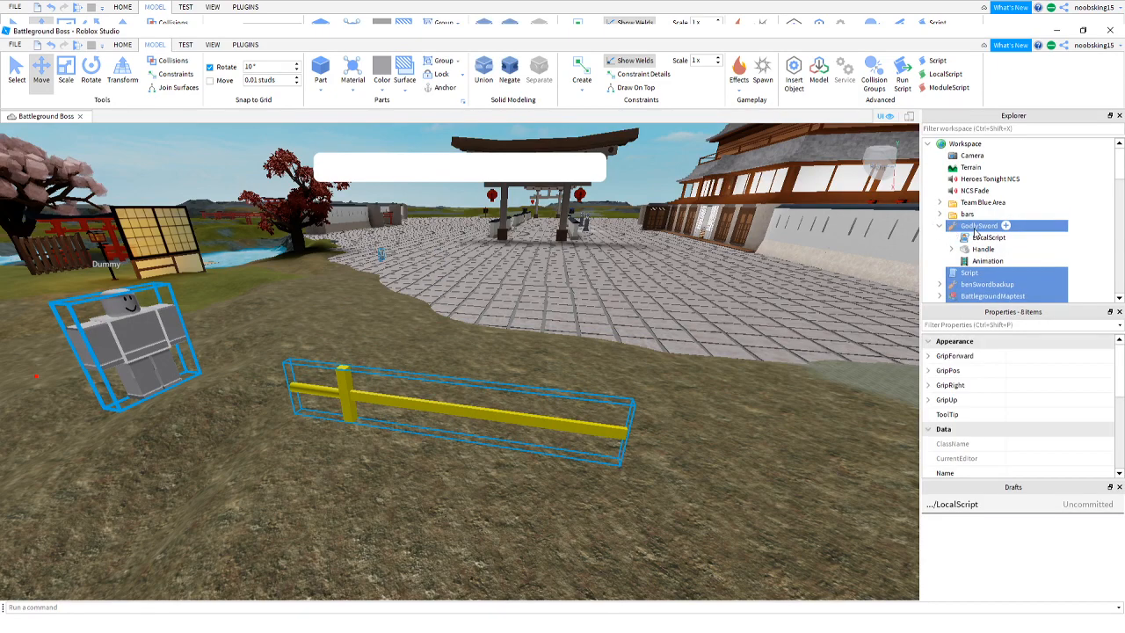
{"action": "left_click", "coordinate": [982, 266]}
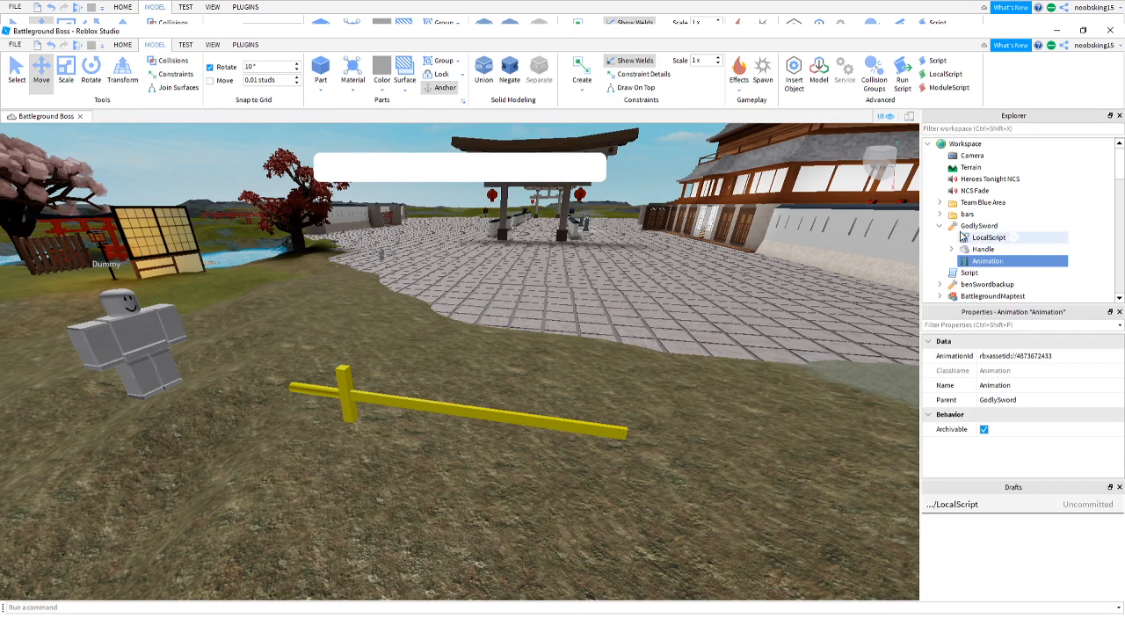
{"action": "left_click", "coordinate": [974, 228]}
{"action": "left_click", "coordinate": [984, 261]}
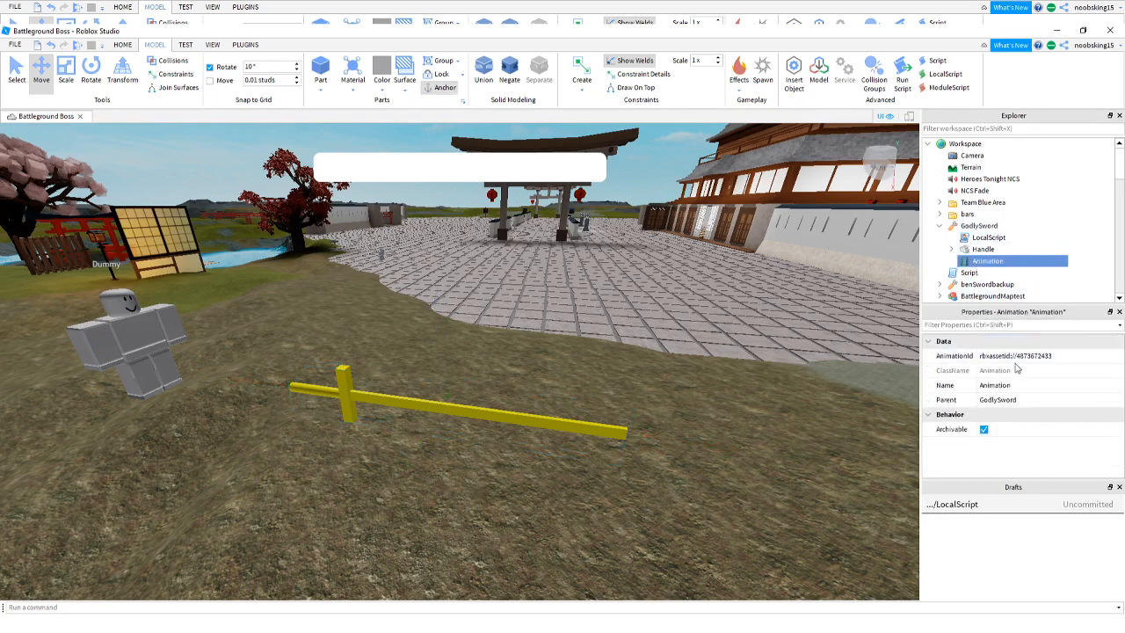
{"action": "double_click", "coordinate": [1063, 356]}
{"action": "left_click_drag", "start_coordinate": [1063, 356], "coordinate": [973, 354]}
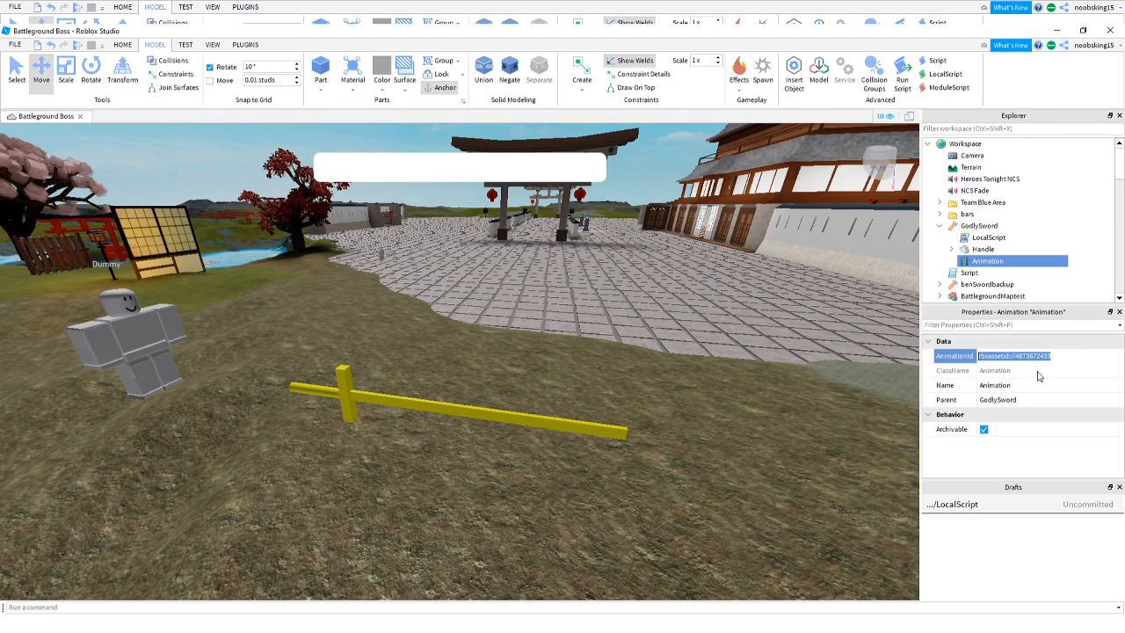
{"action": "key", "text": "ctrl+v"}
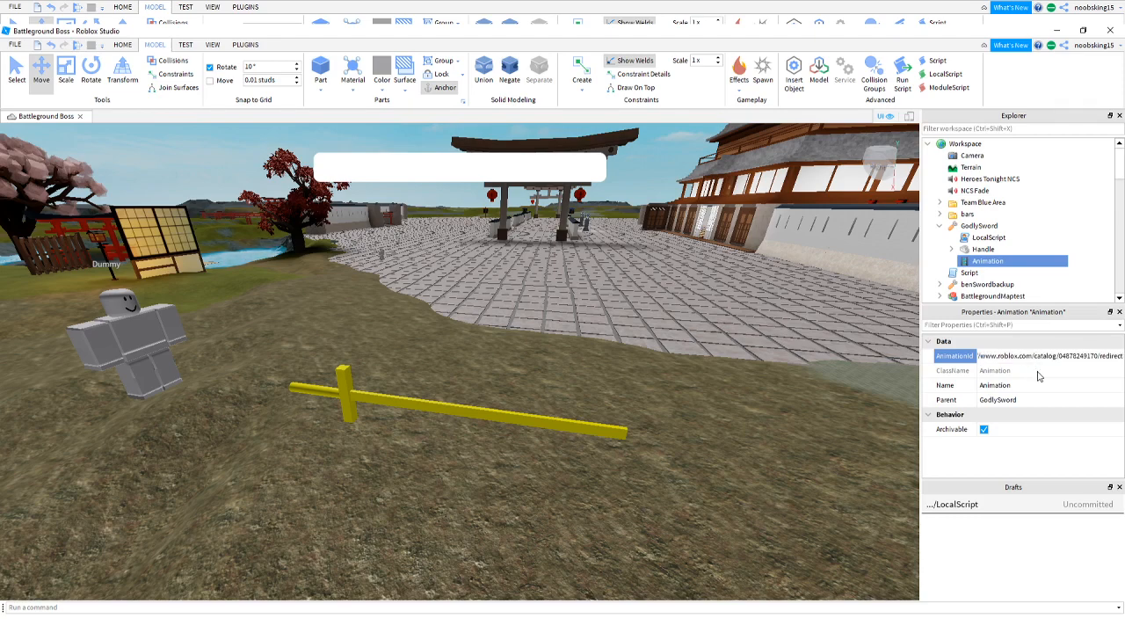
{"action": "key", "text": "Return"}
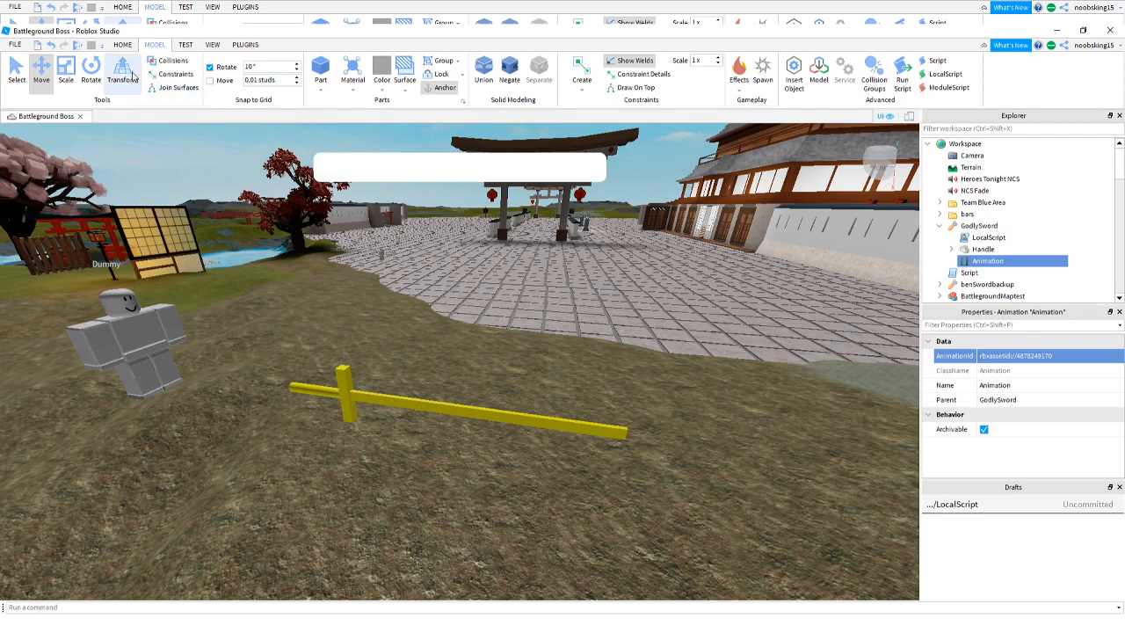
Start a one-player test of the game, walk the character forward and equip GodlySword.
{"action": "left_click", "coordinate": [186, 44]}
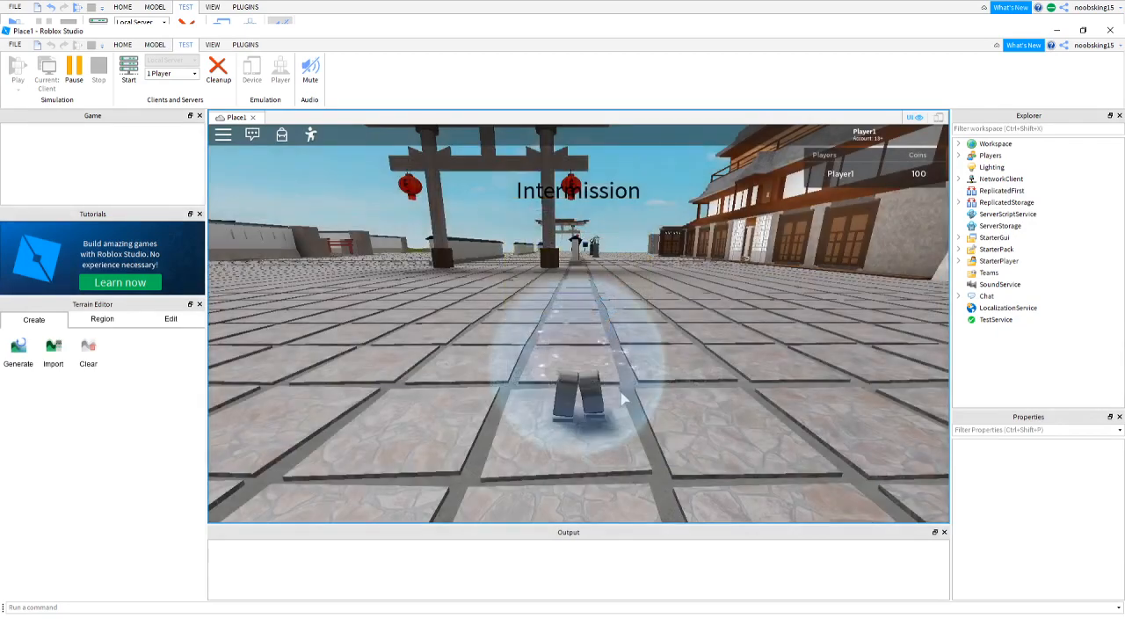
{"action": "key", "text": "w"}
{"action": "right_click_drag", "start_coordinate": [620, 390], "coordinate": [620, 390]}
{"action": "key", "text": "w"}
{"action": "key", "text": "w"}
{"action": "left_click", "coordinate": [649, 366]}
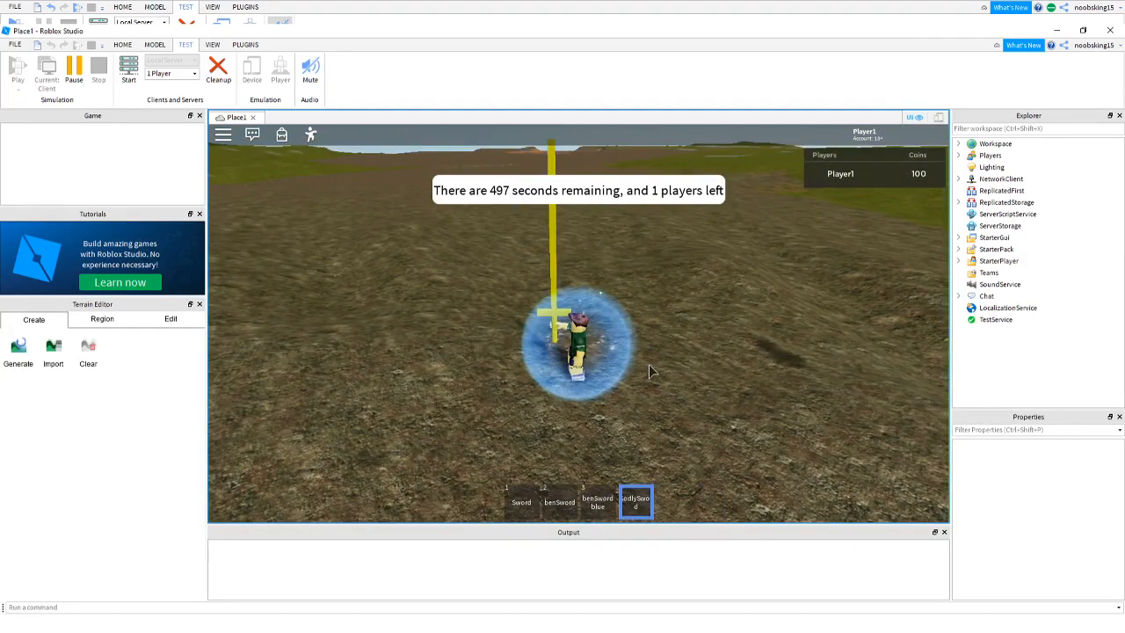
Walk the character toward the gate and swing GodlySword several times to check the exported animation.
{"action": "key", "text": "w"}
{"action": "right_click_drag", "start_coordinate": [645, 344], "coordinate": [649, 334]}
{"action": "left_click", "coordinate": [645, 342]}
{"action": "left_click", "coordinate": [649, 334]}
{"action": "key", "text": "w"}
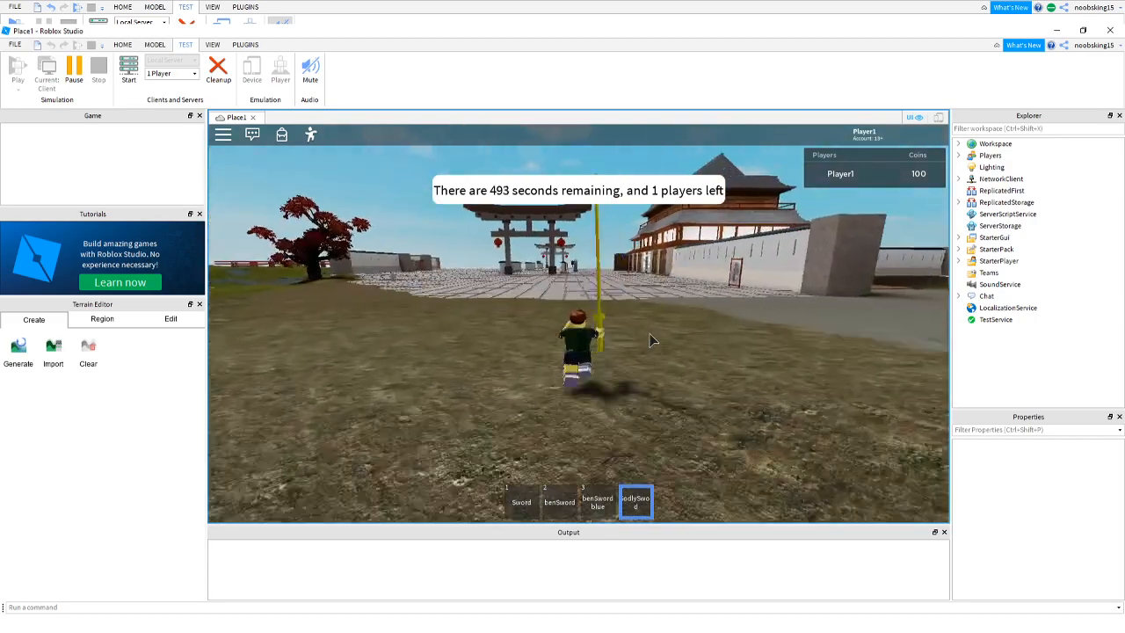
{"action": "left_click", "coordinate": [649, 333]}
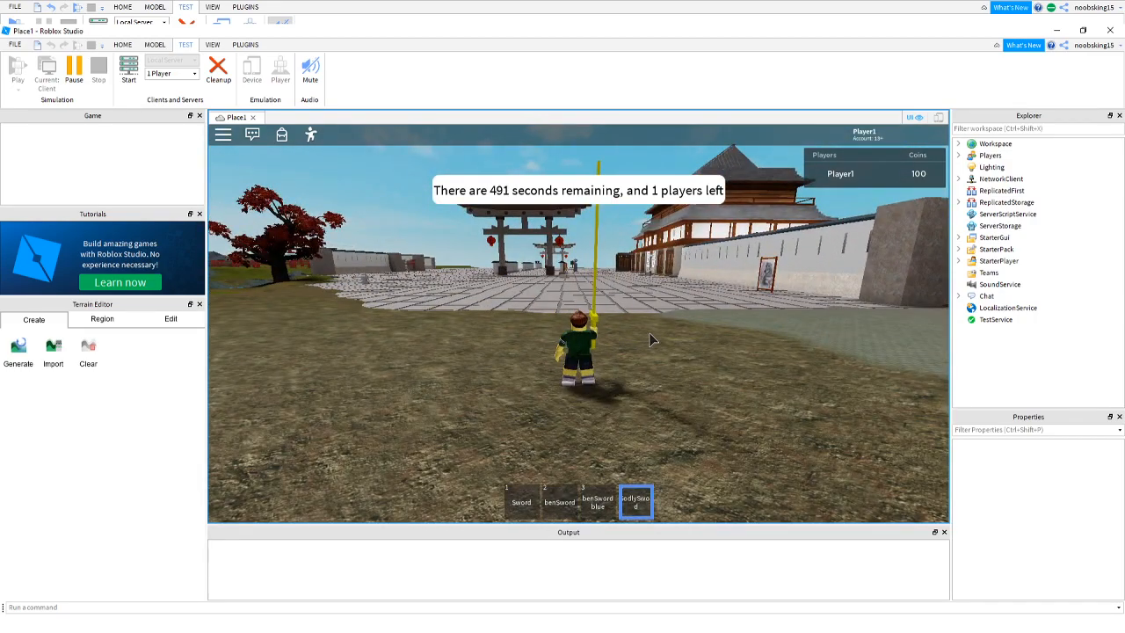
{"action": "left_click", "coordinate": [653, 335]}
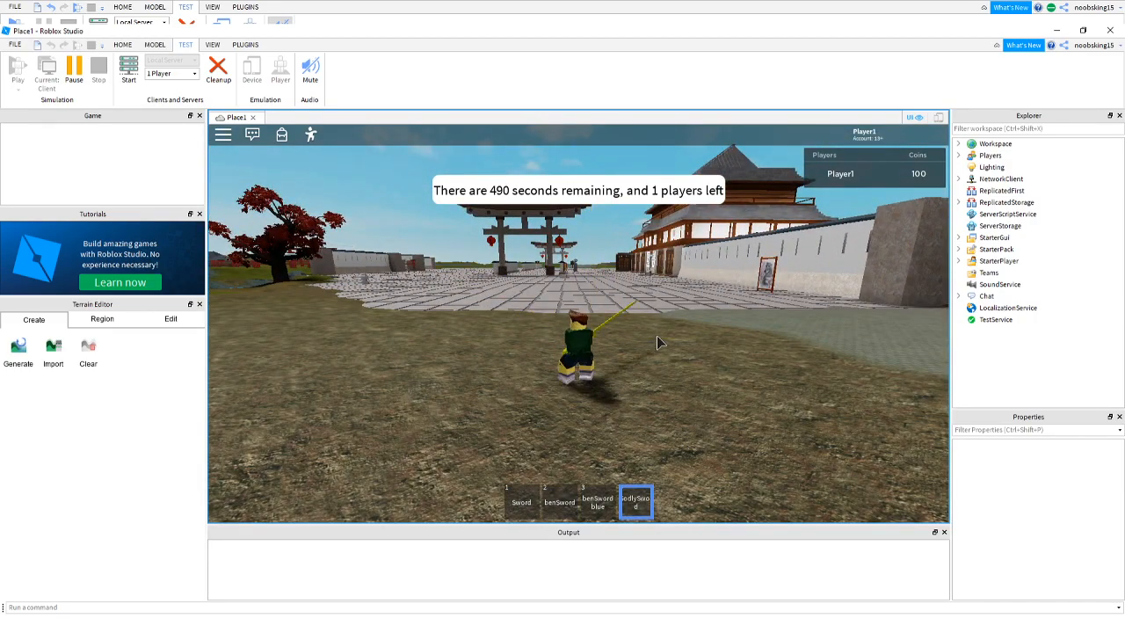
{"action": "left_click", "coordinate": [657, 336]}
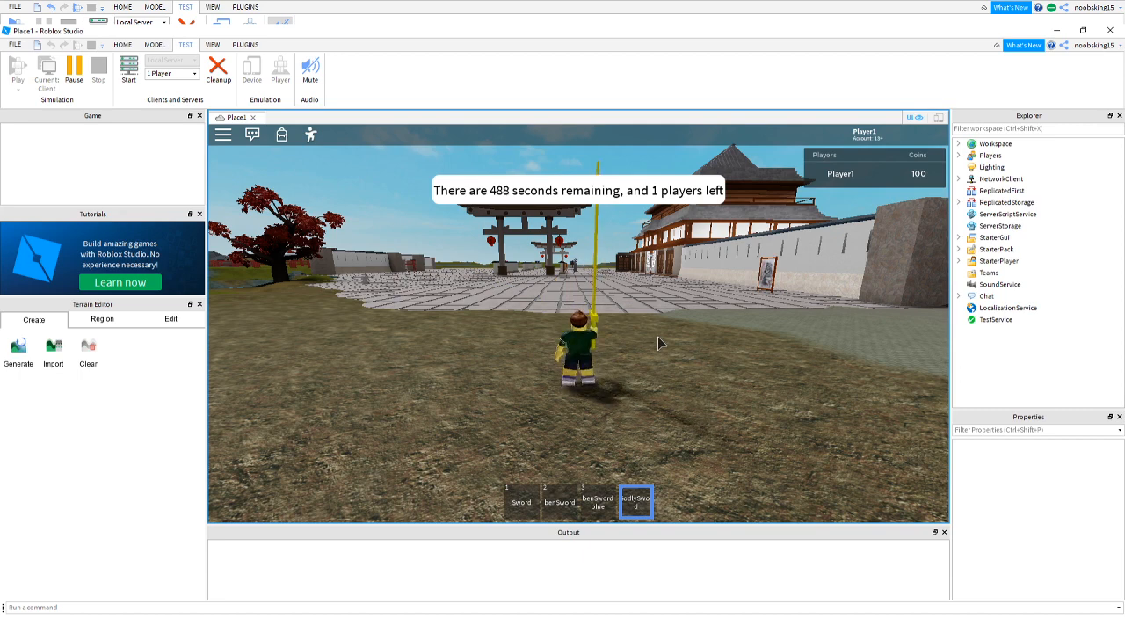
{"action": "left_click", "coordinate": [659, 335]}
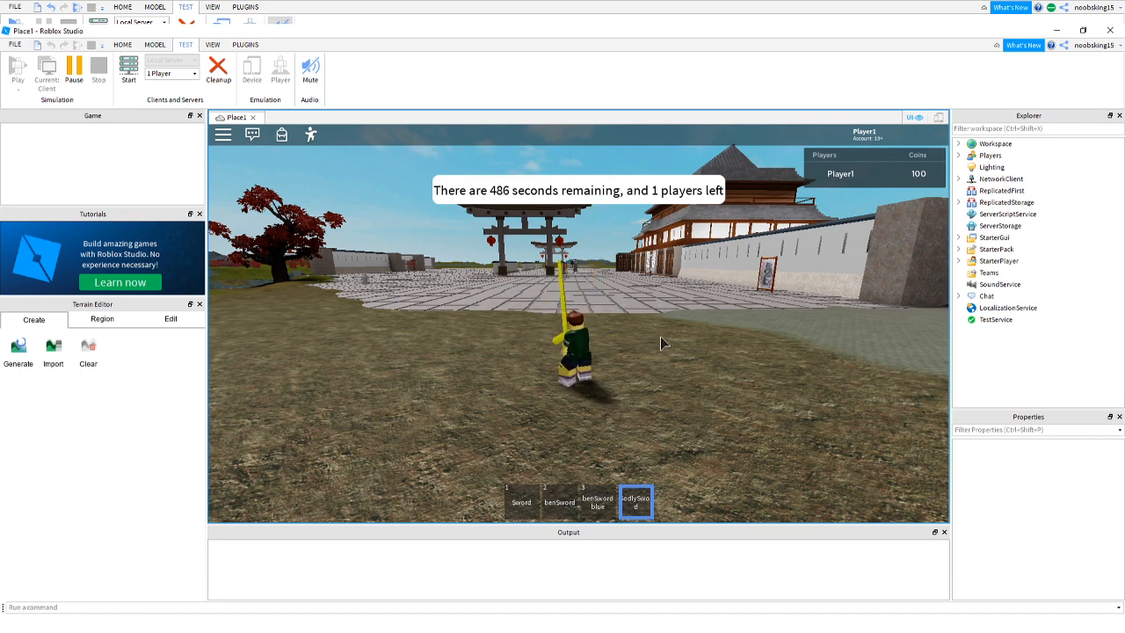
{"action": "left_click", "coordinate": [660, 335]}
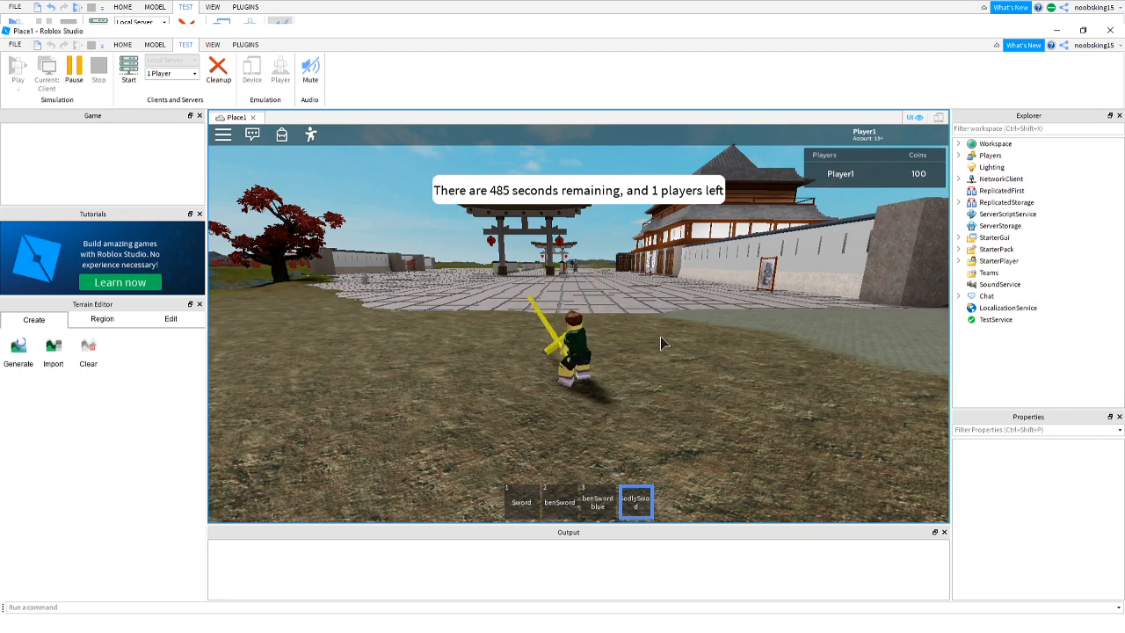
Equip benSword and swing it several times to compare its attack animation.
{"action": "left_click", "coordinate": [560, 503]}
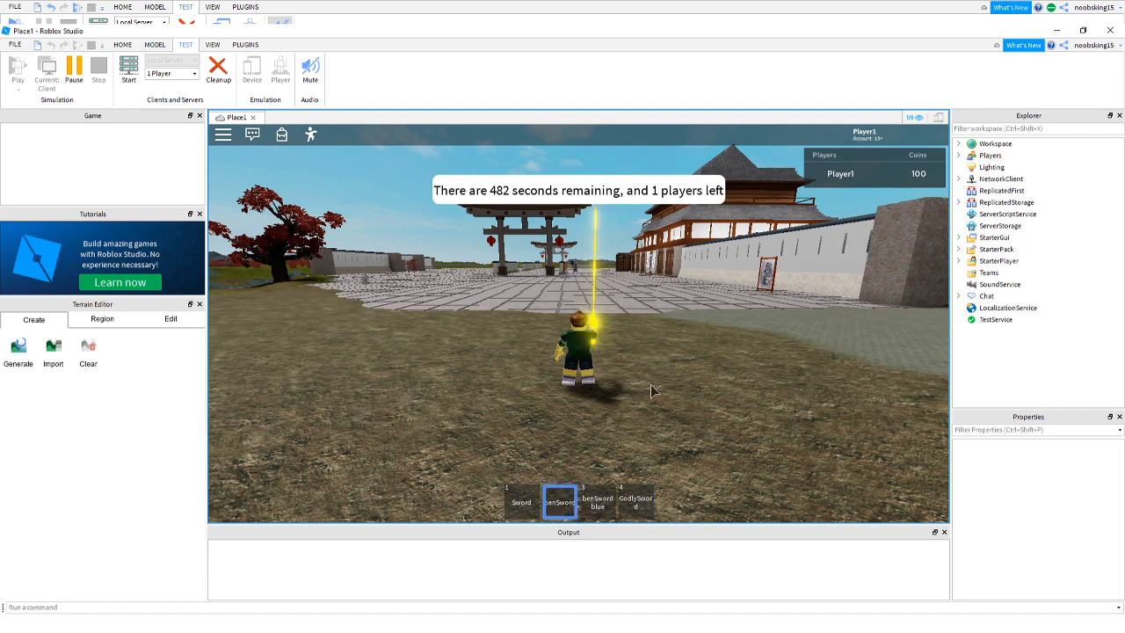
{"action": "left_click", "coordinate": [650, 391]}
{"action": "left_click", "coordinate": [650, 391]}
{"action": "left_click", "coordinate": [651, 391]}
{"action": "left_click", "coordinate": [657, 369]}
Equip GodlySword again and repeat its swing to check the new animation's motion.
{"action": "key", "text": "4"}
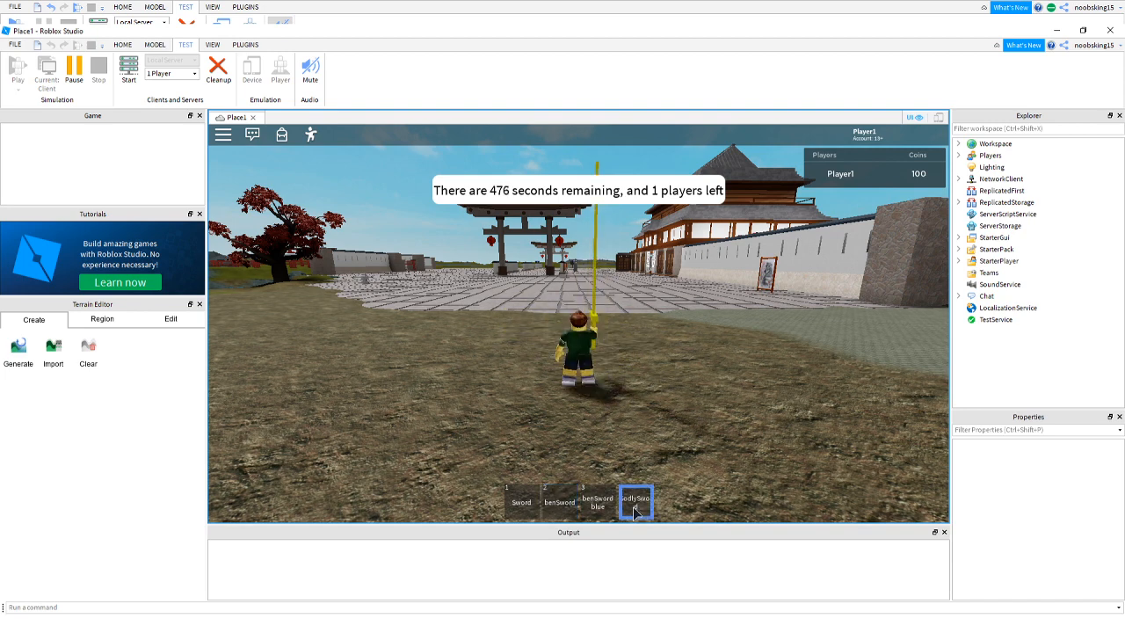
{"action": "left_click", "coordinate": [659, 387]}
{"action": "left_click", "coordinate": [658, 381]}
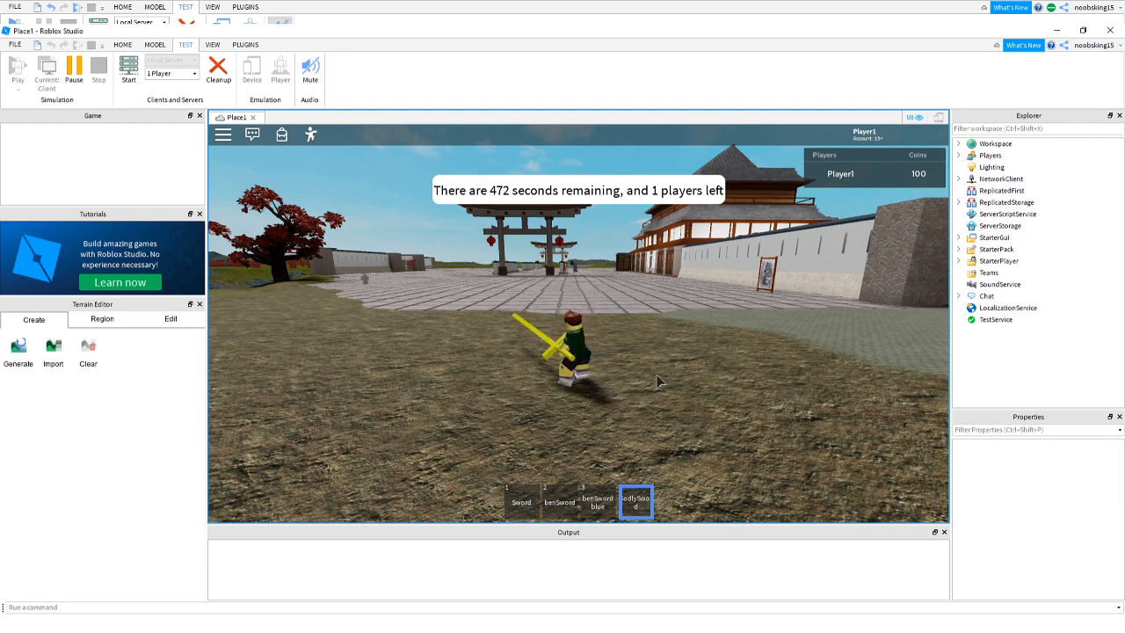
{"action": "left_click", "coordinate": [657, 381]}
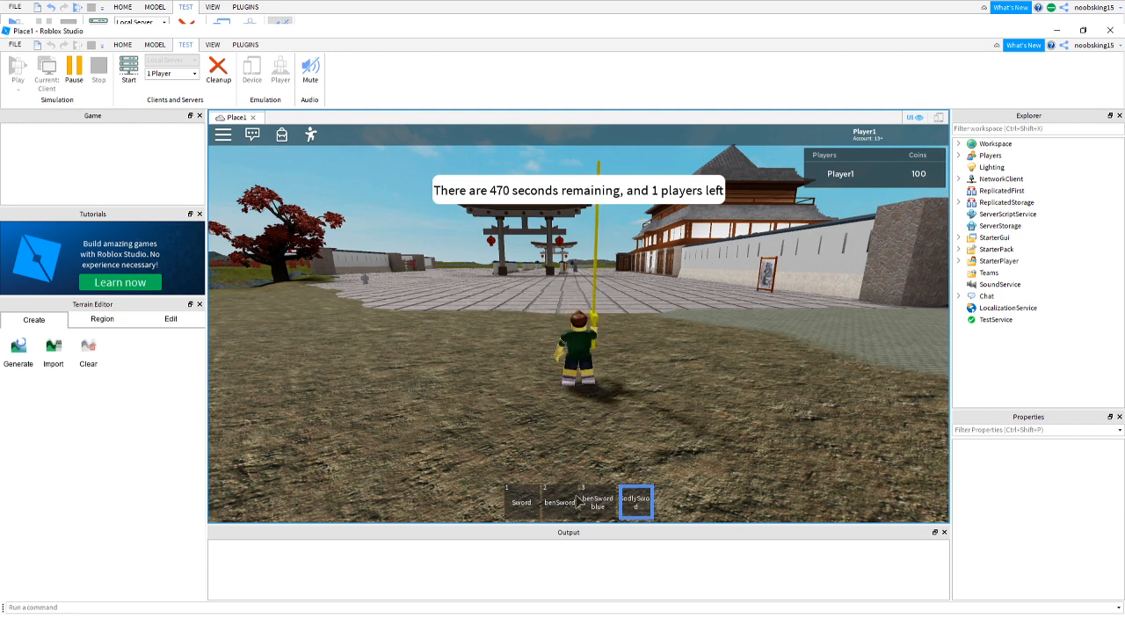
{"action": "left_click", "coordinate": [632, 416]}
{"action": "left_click", "coordinate": [642, 392]}
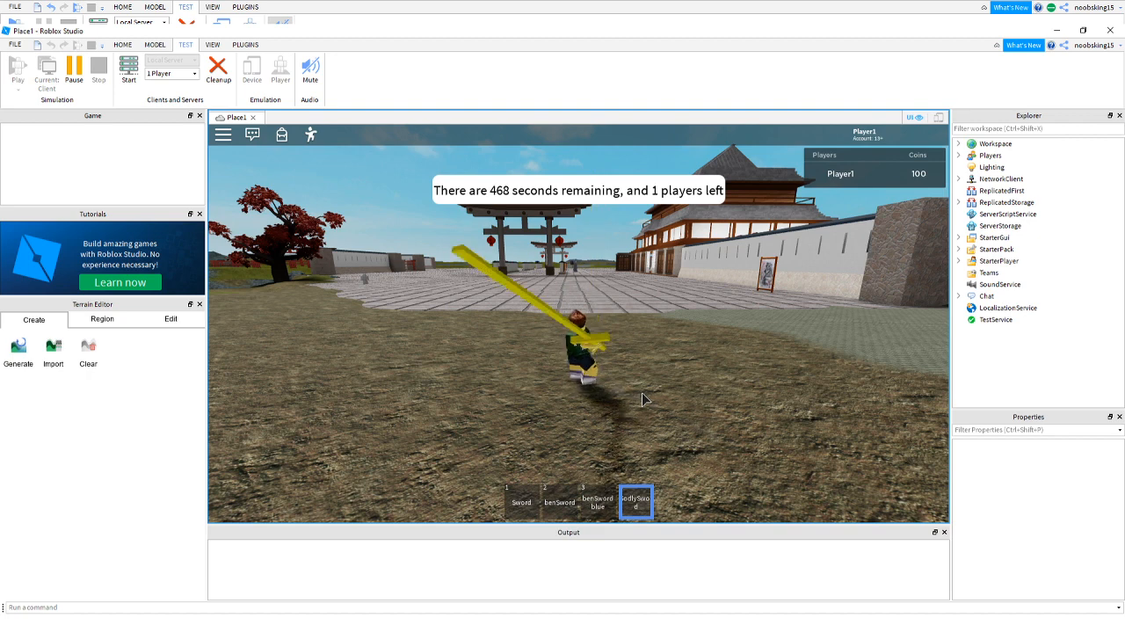
Alternate between benSword and GodlySword, swinging each one to compare their attack animations.
{"action": "left_click", "coordinate": [568, 495]}
{"action": "left_click", "coordinate": [630, 411]}
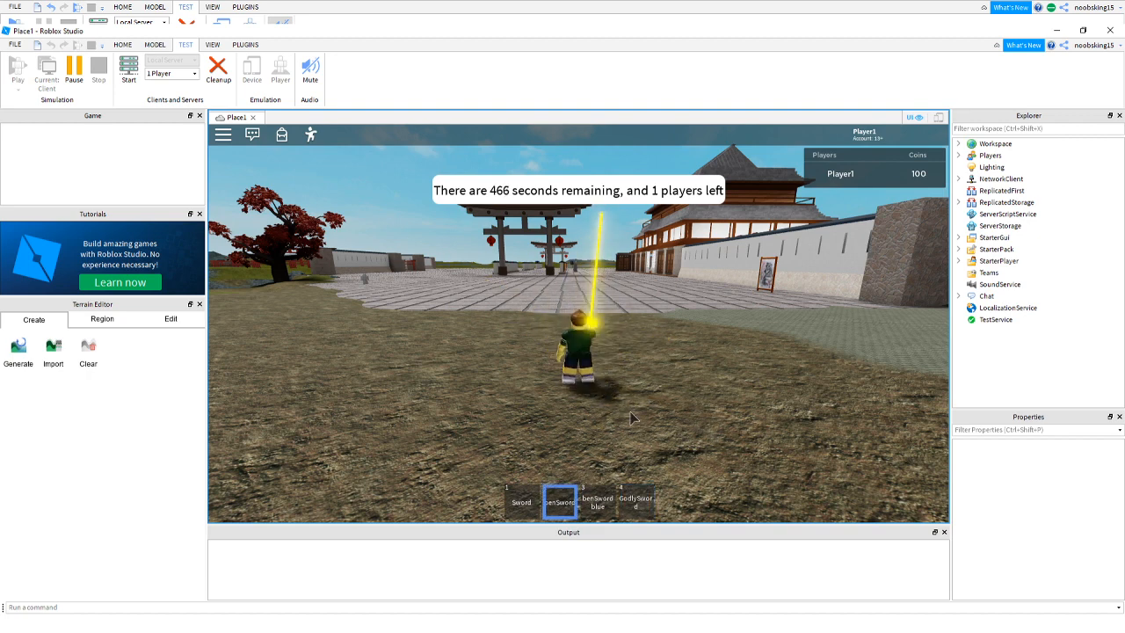
{"action": "left_click", "coordinate": [629, 422]}
{"action": "left_click", "coordinate": [634, 501]}
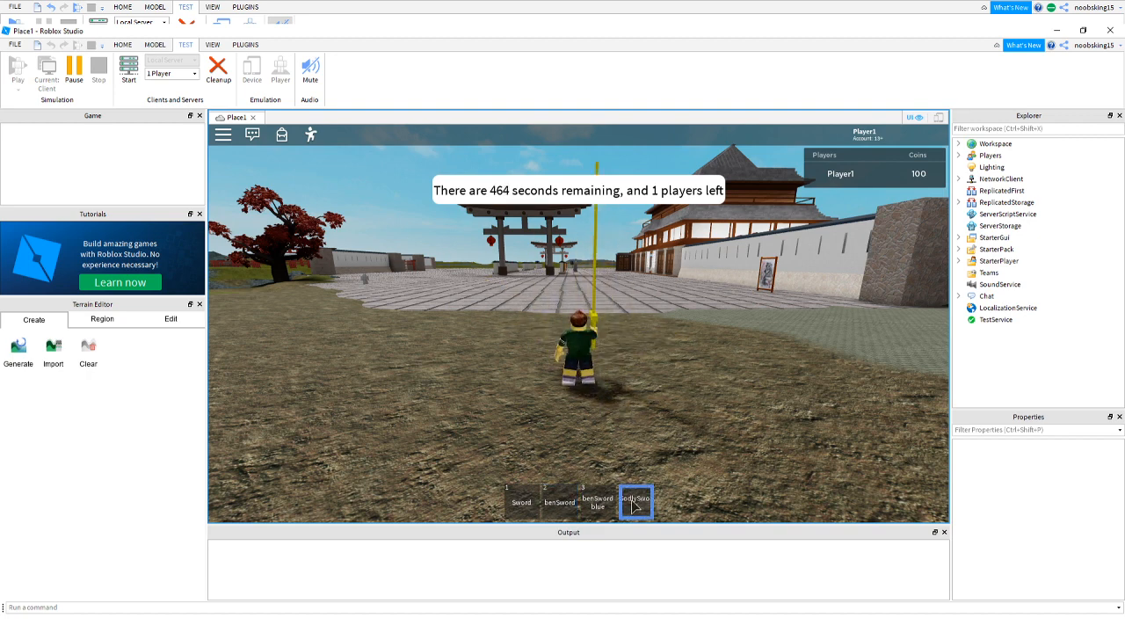
{"action": "left_click", "coordinate": [638, 393]}
{"action": "left_click", "coordinate": [617, 398]}
{"action": "left_click", "coordinate": [571, 505]}
{"action": "left_click", "coordinate": [626, 415]}
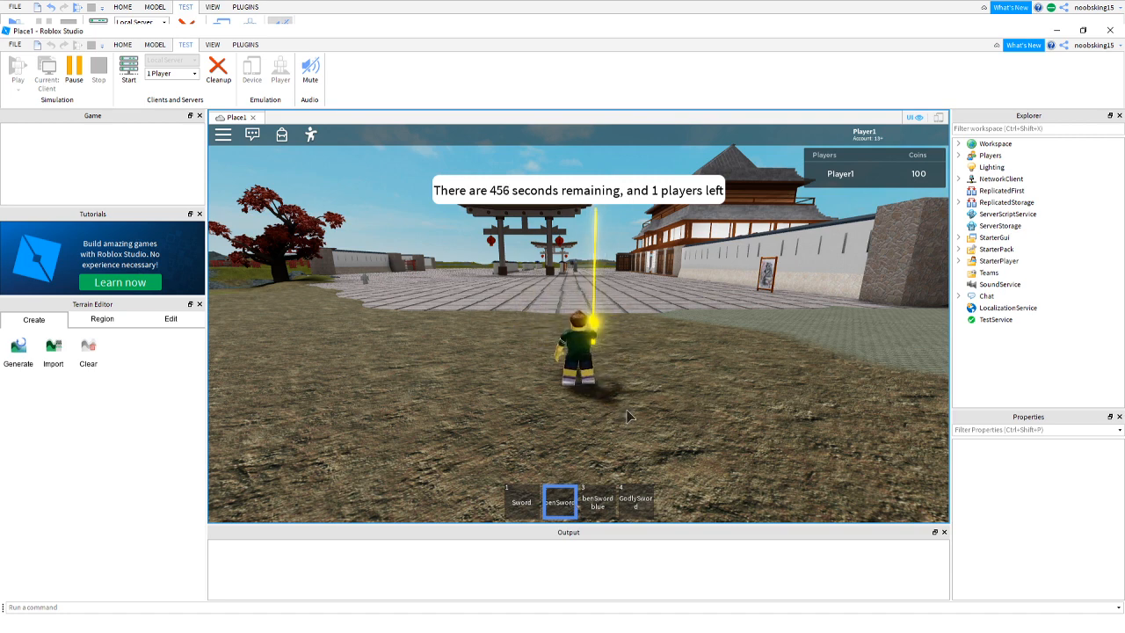
{"action": "left_click", "coordinate": [629, 401]}
{"action": "left_click", "coordinate": [631, 397]}
{"action": "key", "text": "4"}
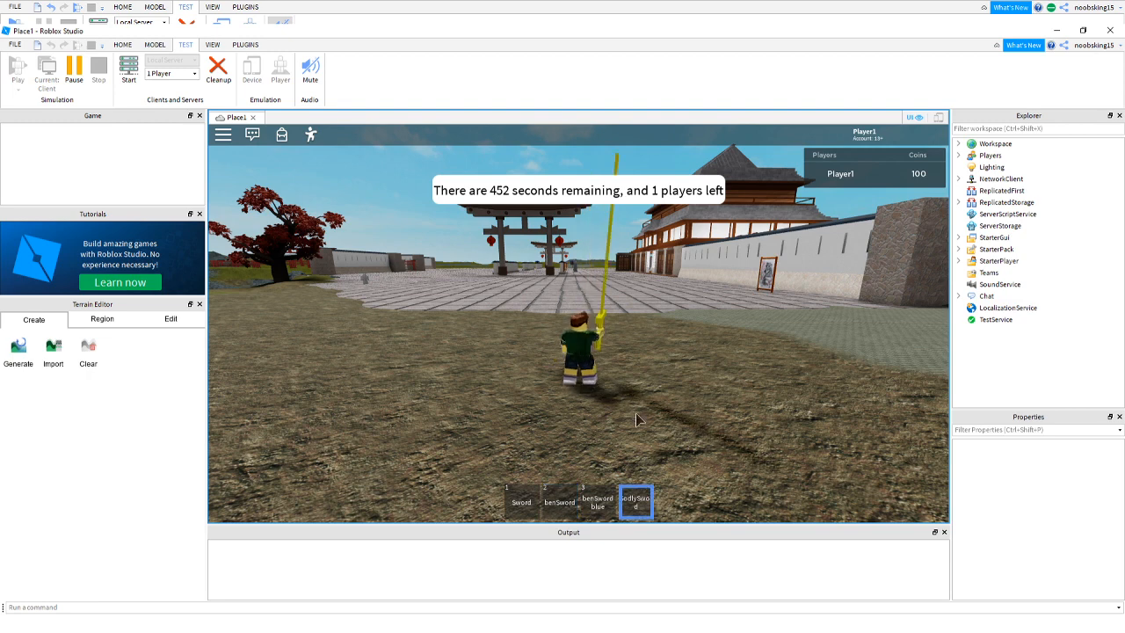
{"action": "left_click", "coordinate": [644, 389]}
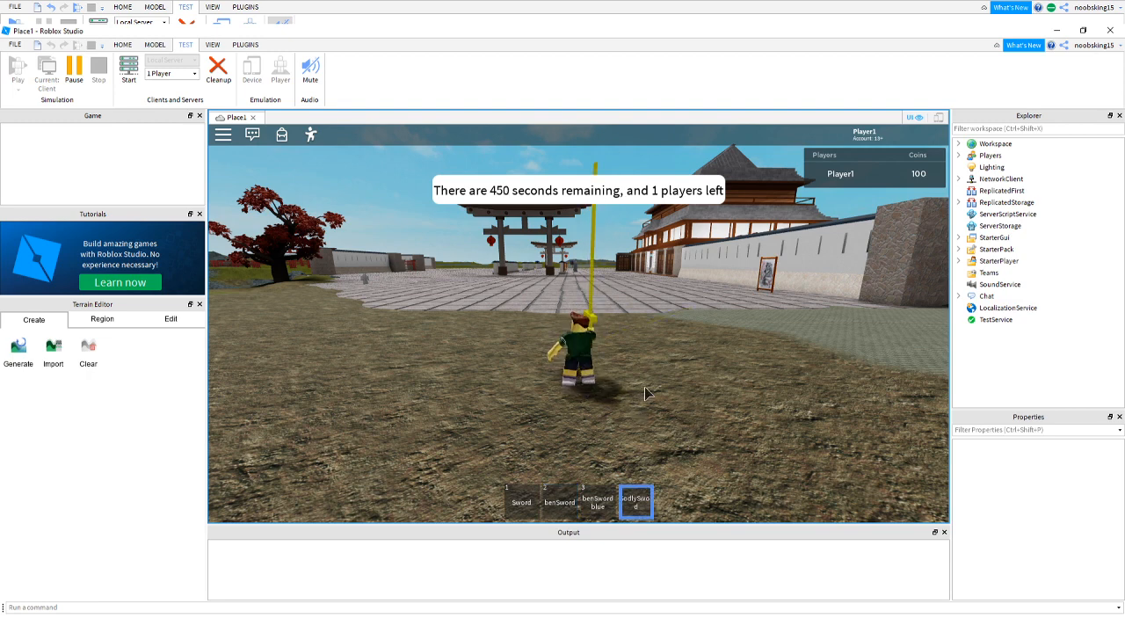
Swing GodlySword a few more times and end the local server test session.
{"action": "left_click", "coordinate": [645, 393]}
{"action": "left_click", "coordinate": [644, 393]}
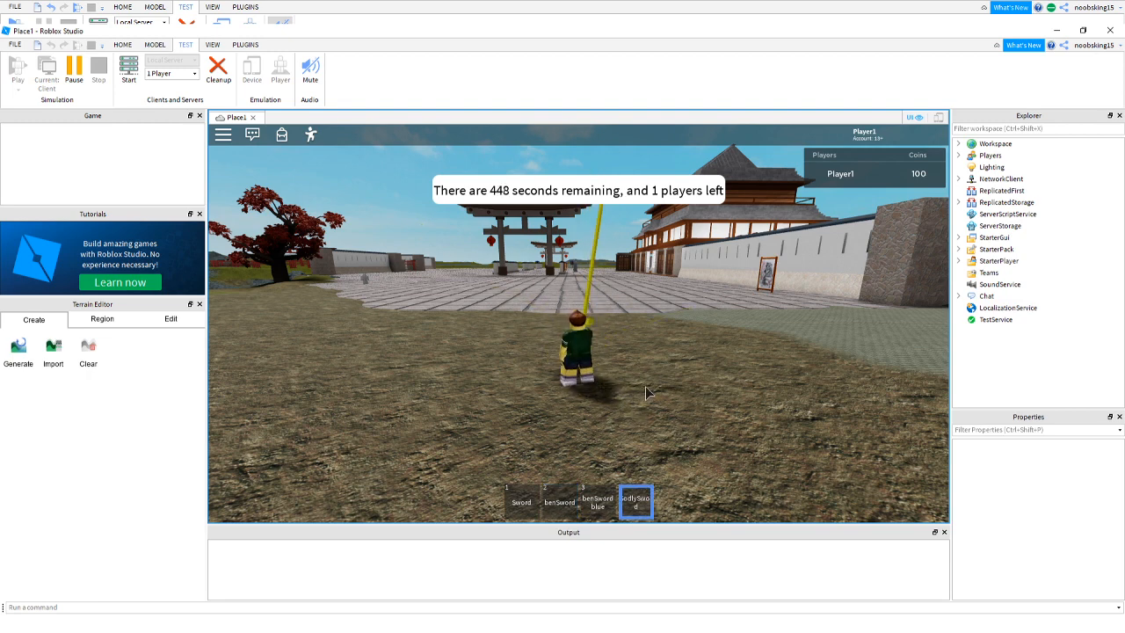
{"action": "left_click", "coordinate": [645, 391]}
{"action": "left_click", "coordinate": [645, 391]}
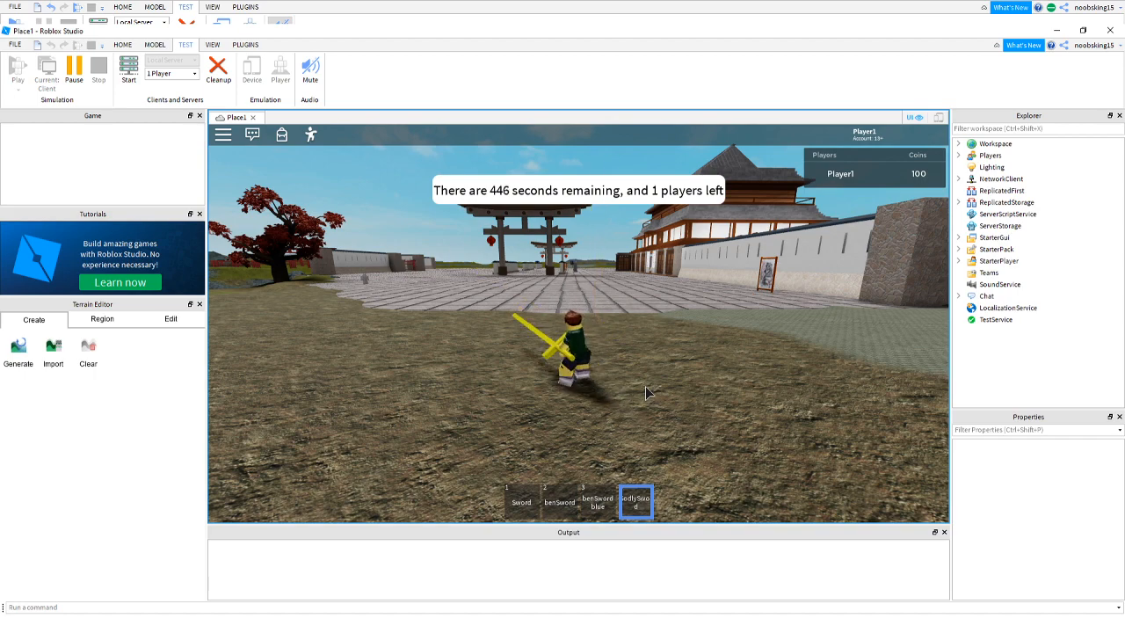
{"action": "left_click", "coordinate": [218, 74]}
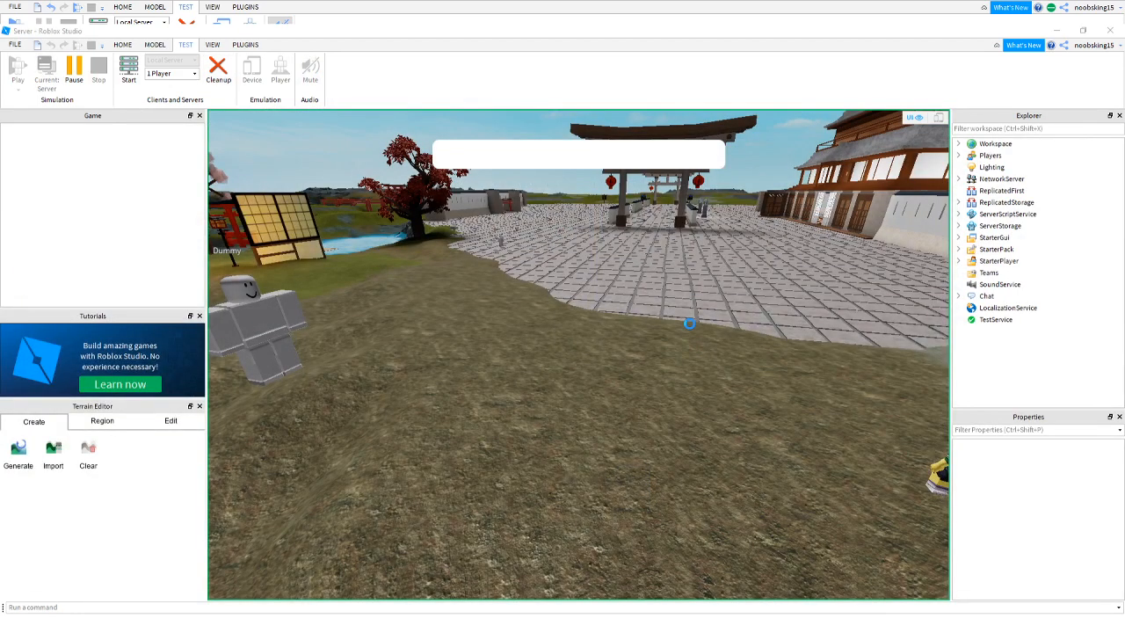
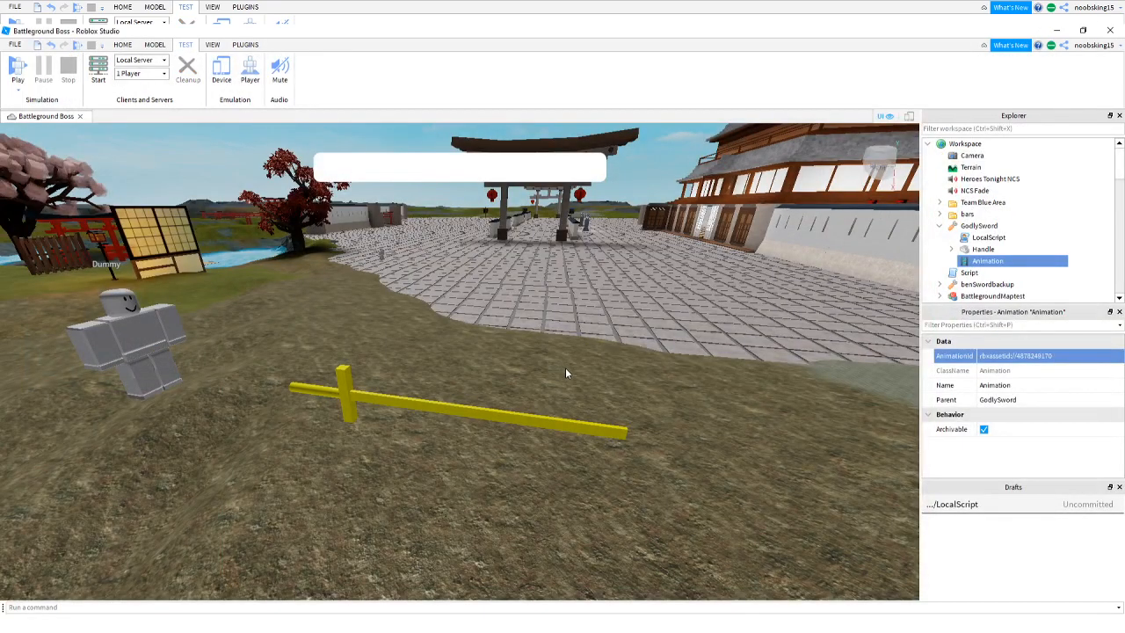
Inspect GodlySword's Handle and LocalScript and look through the rest of the Workspace contents.
{"action": "right_click_drag", "start_coordinate": [567, 368], "coordinate": [568, 369]}
{"action": "left_click", "coordinate": [569, 328]}
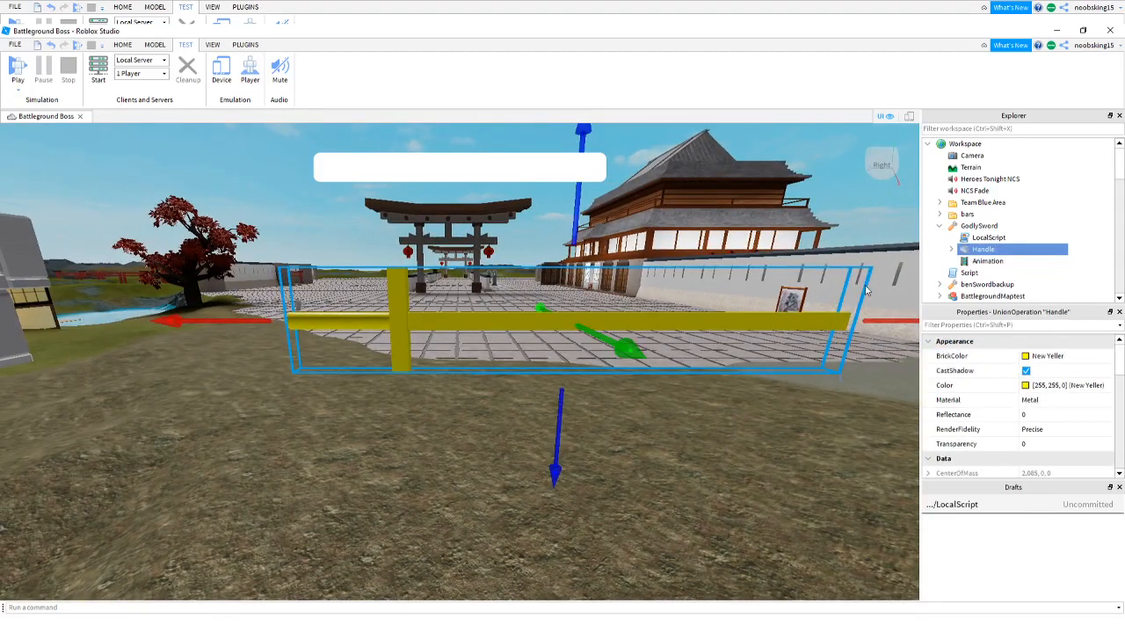
{"action": "left_click", "coordinate": [986, 238]}
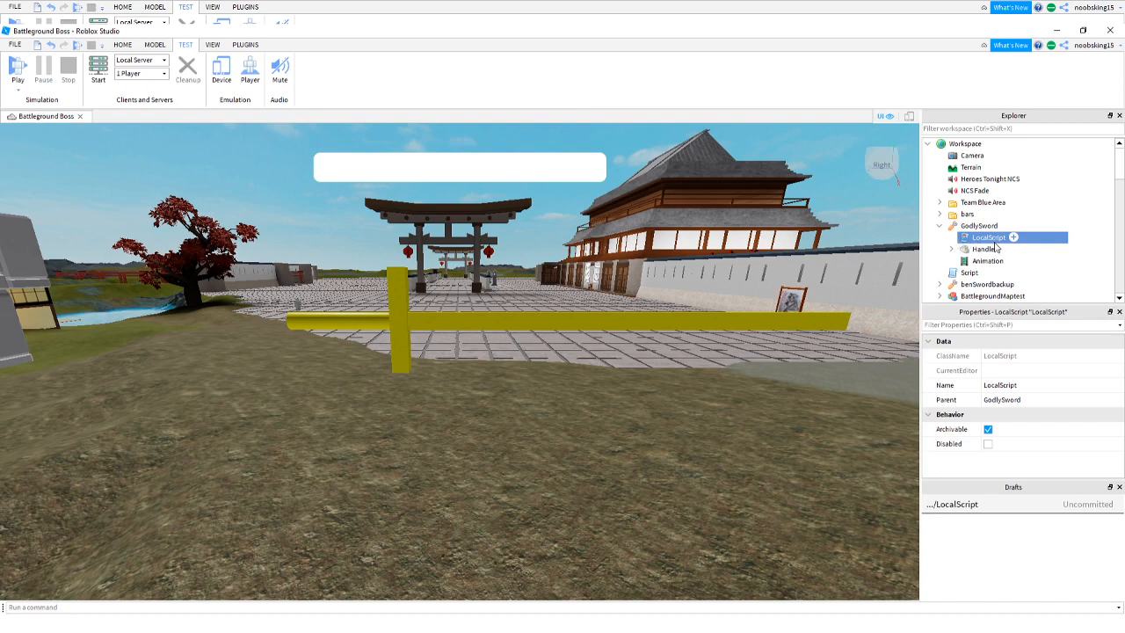
{"action": "scroll", "coordinate": [993, 227], "scroll_direction": "down", "scroll_amount": 2}
{"action": "scroll", "coordinate": [1008, 239], "scroll_direction": "up", "scroll_amount": 2}
{"action": "scroll", "coordinate": [1011, 250], "scroll_direction": "down", "scroll_amount": 6}
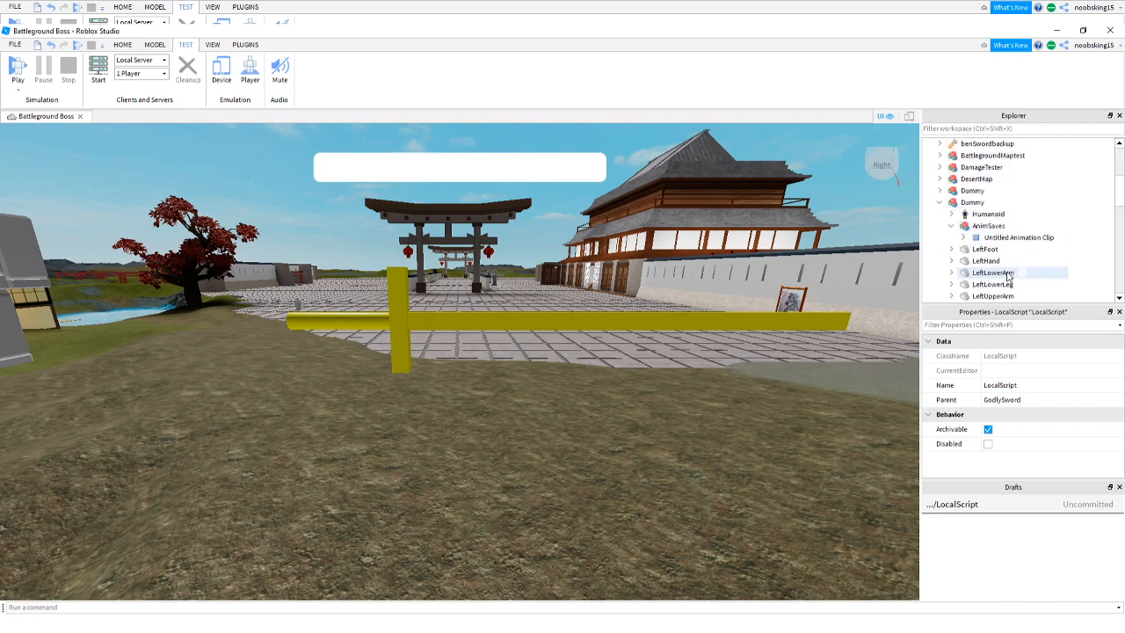
{"action": "scroll", "coordinate": [1008, 276], "scroll_direction": "down", "scroll_amount": 7}
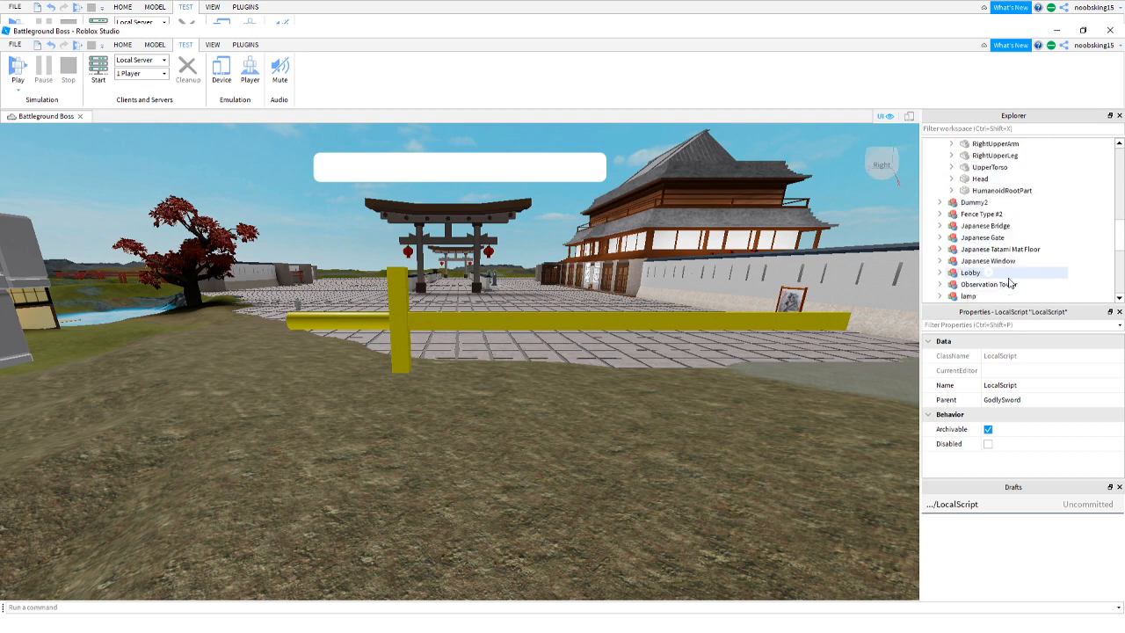
{"action": "scroll", "coordinate": [1008, 283], "scroll_direction": "down", "scroll_amount": 3}
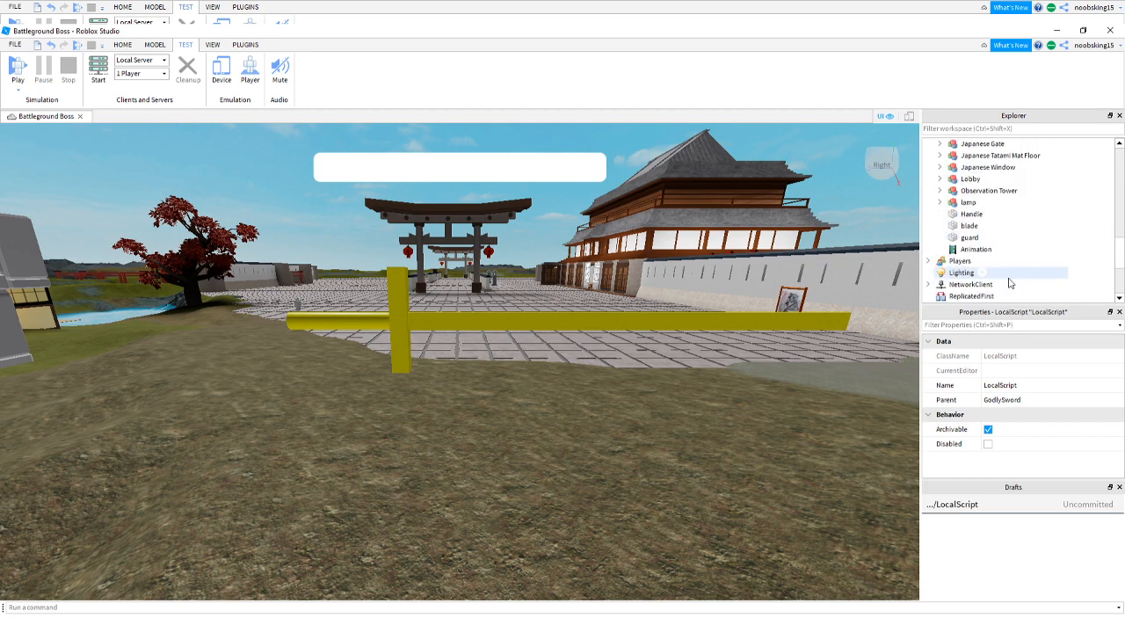
{"action": "scroll", "coordinate": [1009, 283], "scroll_direction": "down", "scroll_amount": 1}
{"action": "scroll", "coordinate": [1009, 283], "scroll_direction": "up", "scroll_amount": 14}
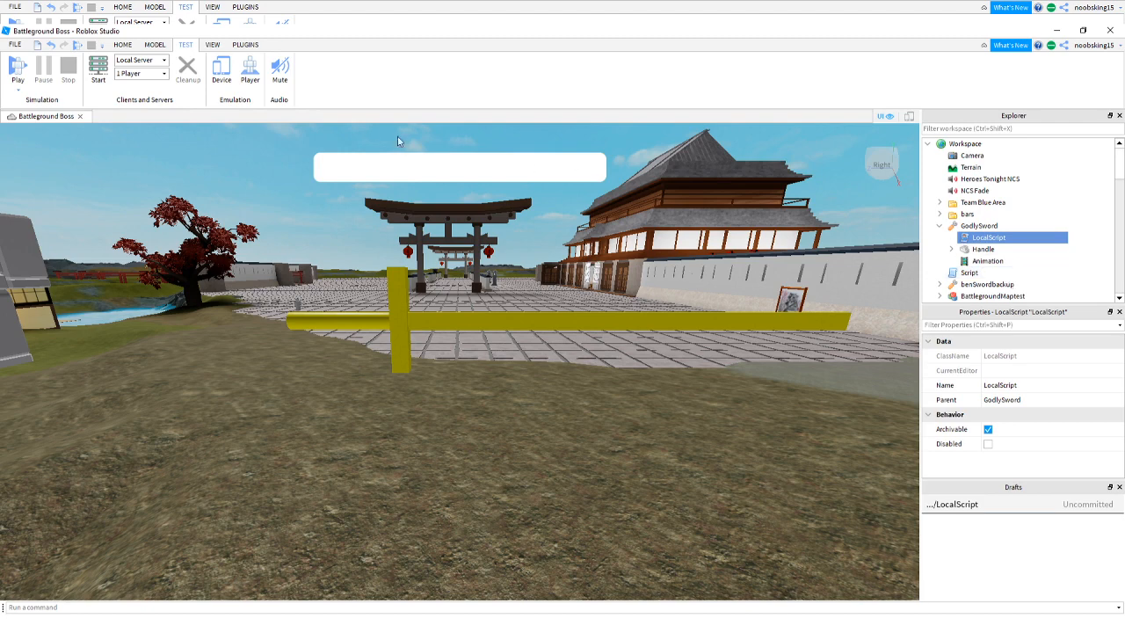
Open the Toolbox, undock it as a floating window, and make it narrower and taller.
{"action": "left_click", "coordinate": [123, 46]}
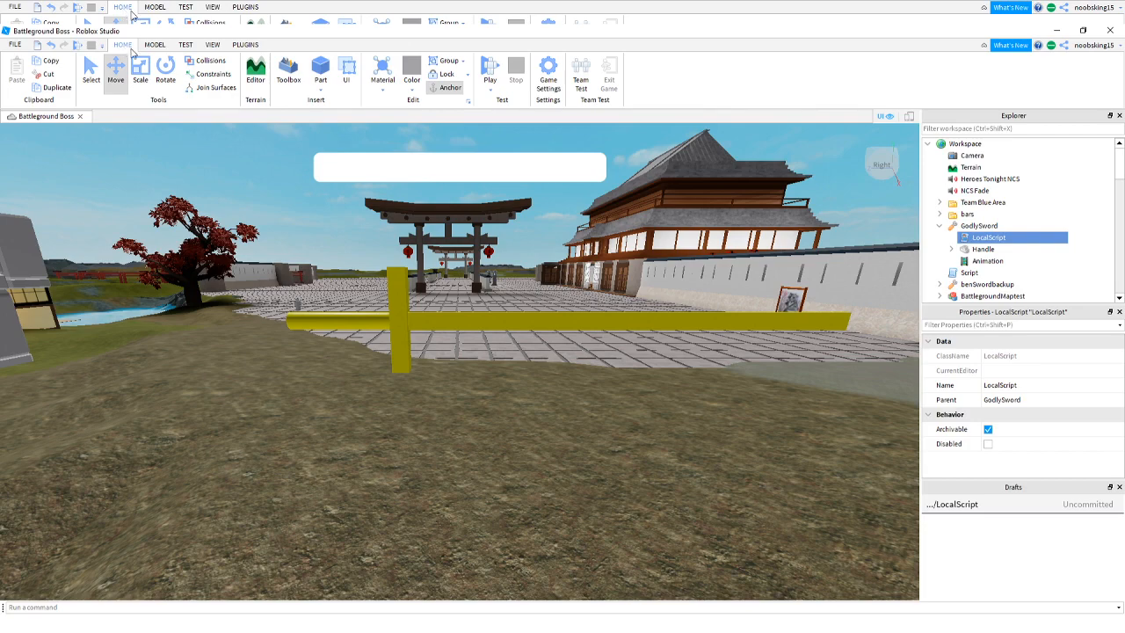
{"action": "left_click", "coordinate": [297, 81]}
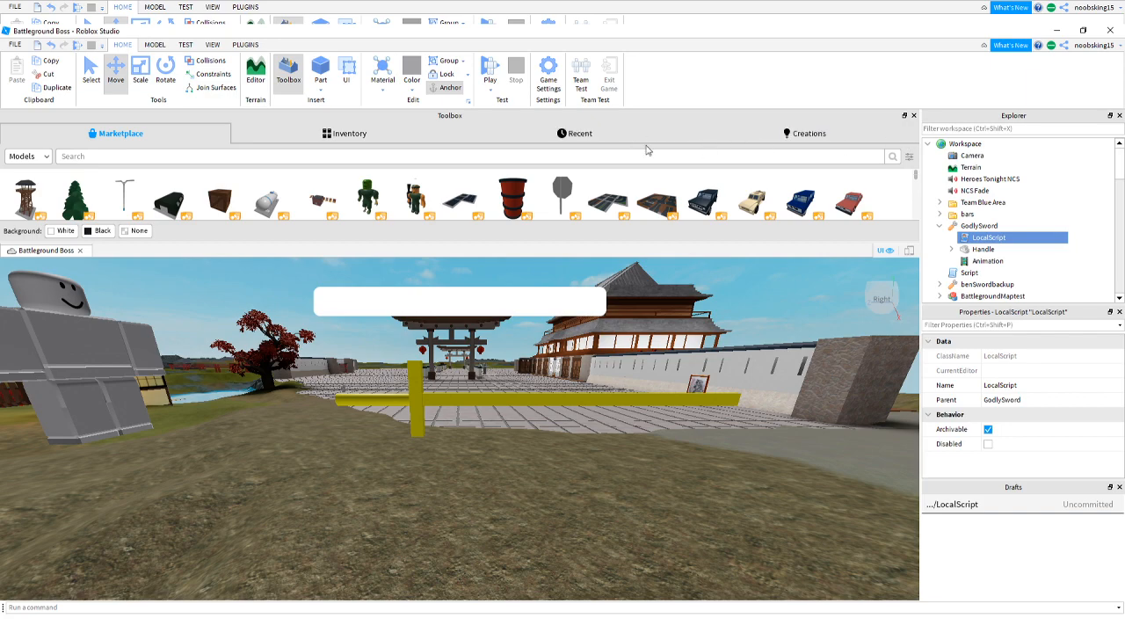
{"action": "left_click_drag", "start_coordinate": [450, 121], "coordinate": [558, 248]}
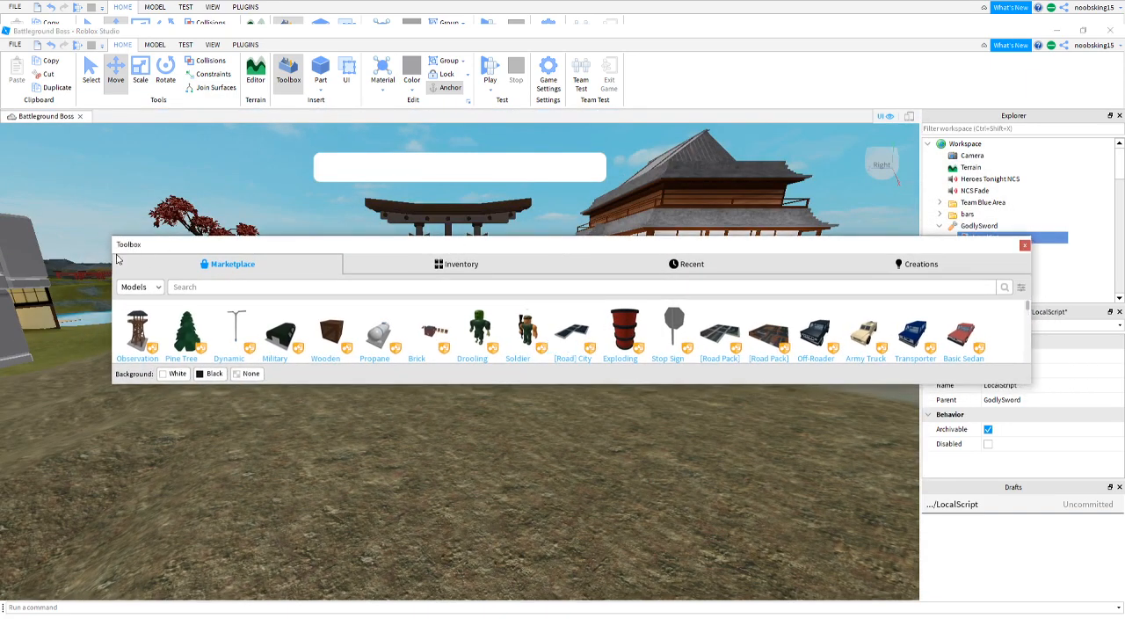
{"action": "left_click_drag", "start_coordinate": [109, 254], "coordinate": [616, 264]}
{"action": "left_click_drag", "start_coordinate": [737, 252], "coordinate": [270, 193]}
{"action": "left_click_drag", "start_coordinate": [404, 330], "coordinate": [404, 572]}
Search the marketplace models for "sword slash" and refine the search to "sword slash sound".
{"action": "left_click", "coordinate": [257, 231]}
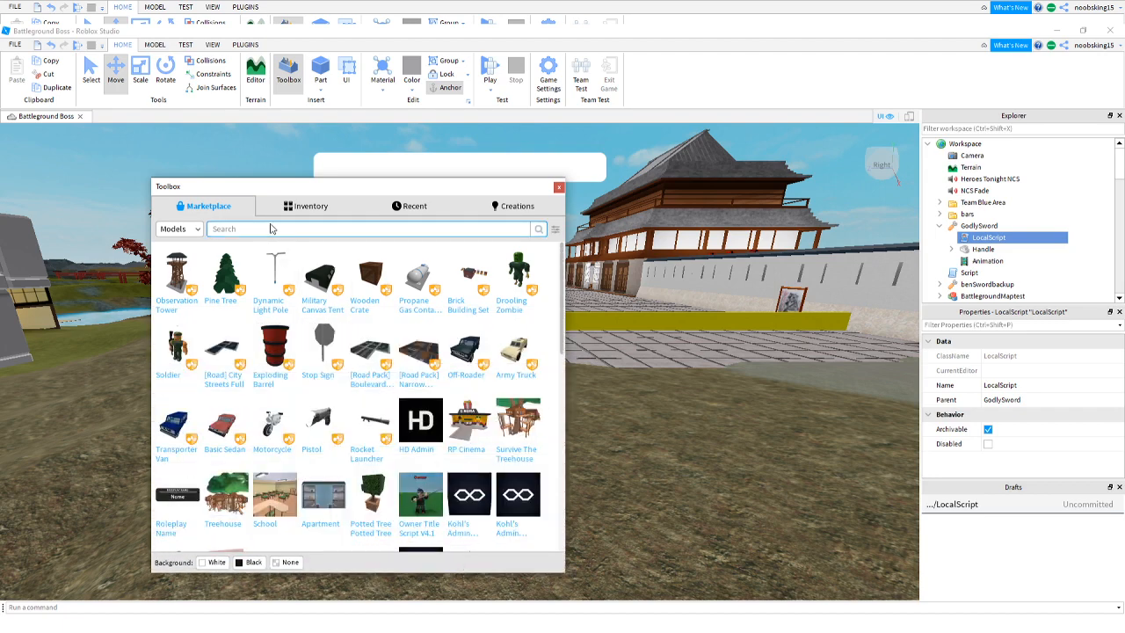
{"action": "type", "text": "sword slash"}
{"action": "key", "text": "Return"}
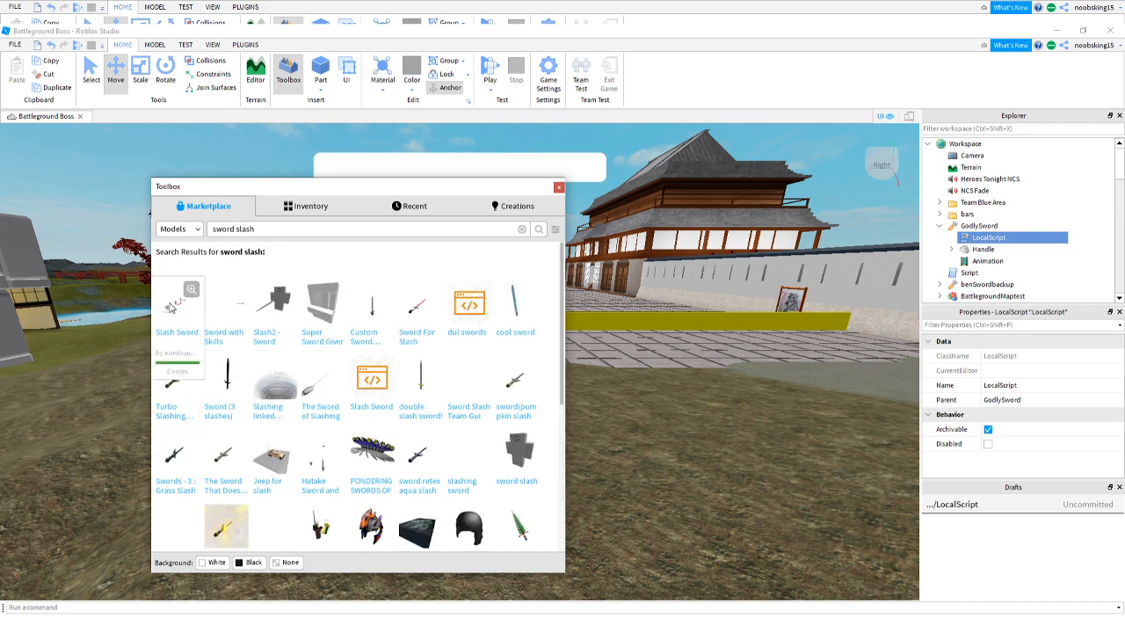
{"action": "left_click", "coordinate": [250, 230]}
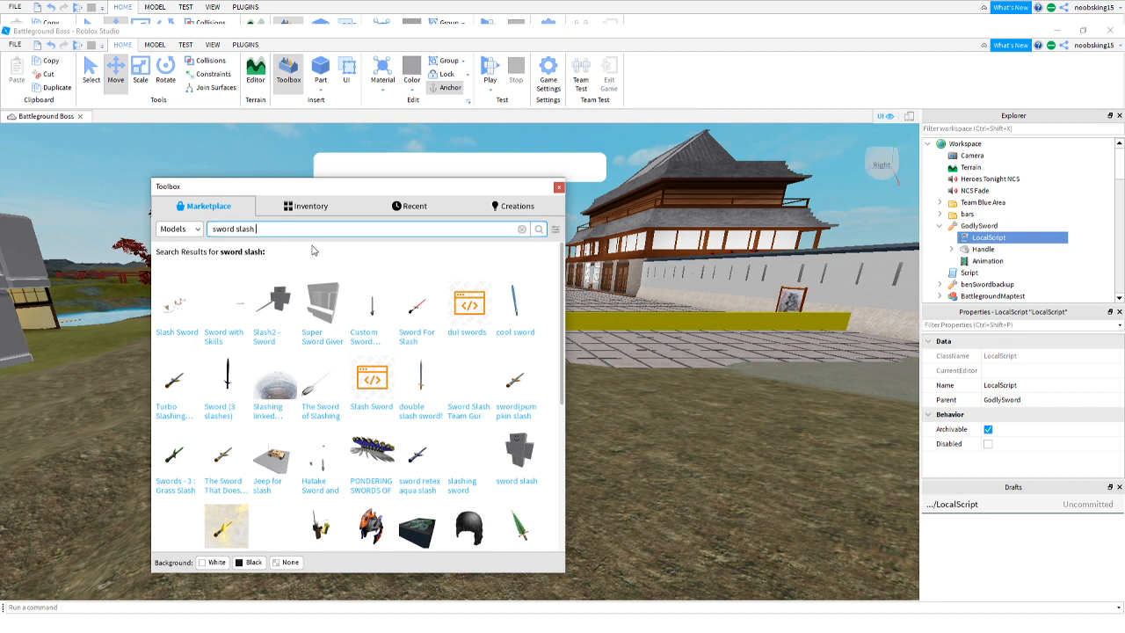
{"action": "type", "text": "sound"}
{"action": "key", "text": "Return"}
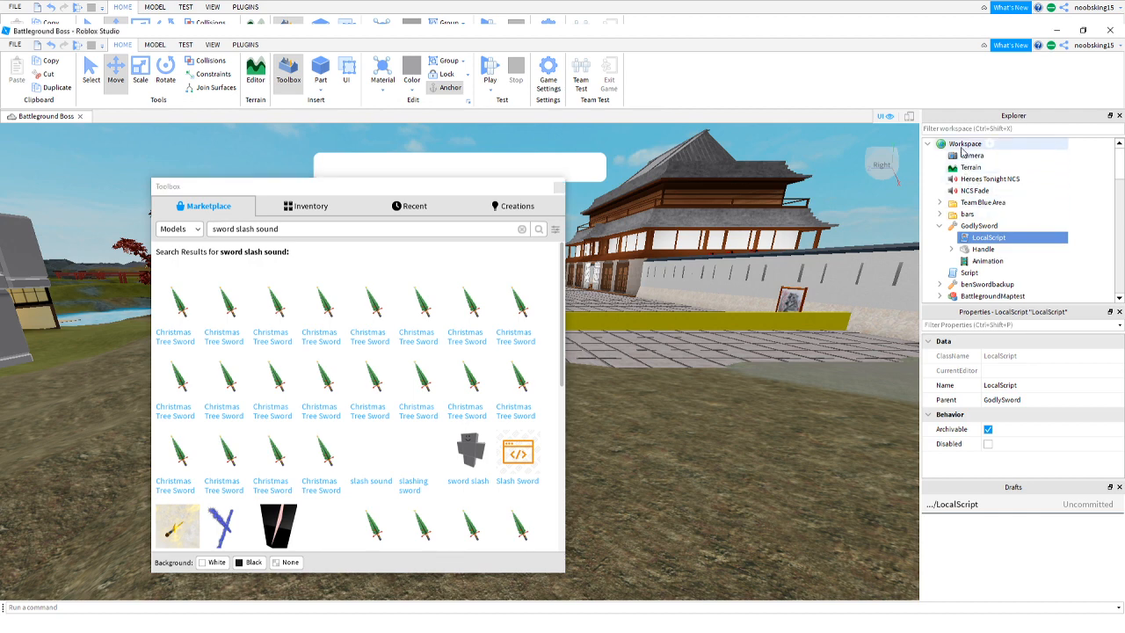
Insert the Slash Sword script model from the search results into Workspace and close the Toolbox.
{"action": "left_click", "coordinate": [963, 146]}
{"action": "left_click", "coordinate": [515, 463]}
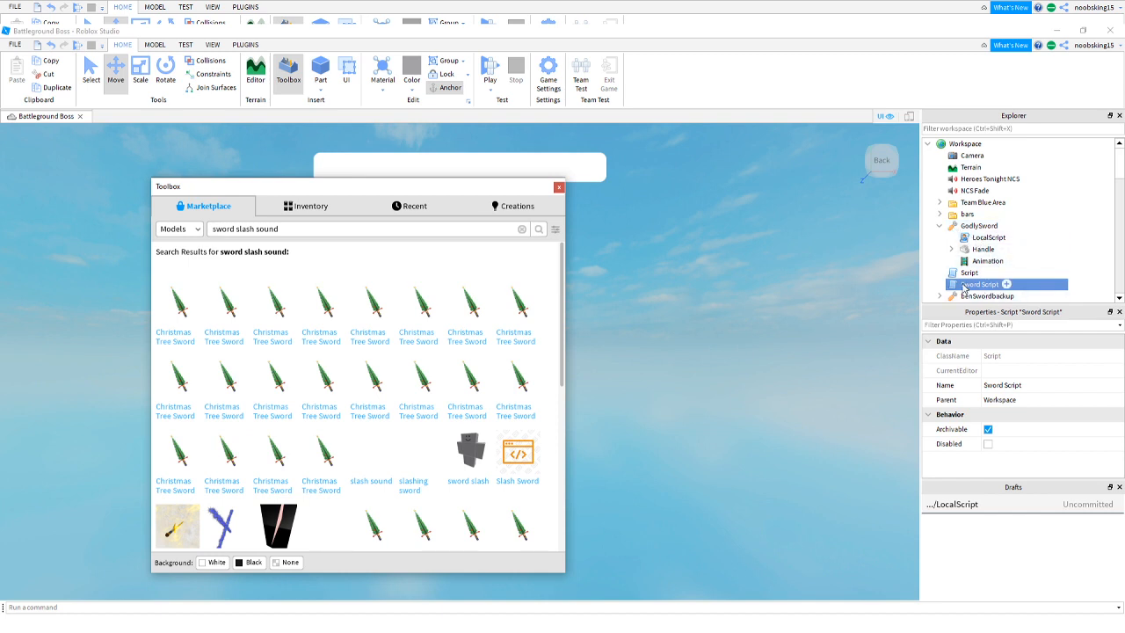
{"action": "left_click", "coordinate": [558, 186]}
Fly the camera back over the island to the paved courtyard of the Japanese map.
{"action": "right_click_drag", "start_coordinate": [587, 279], "coordinate": [589, 286]}
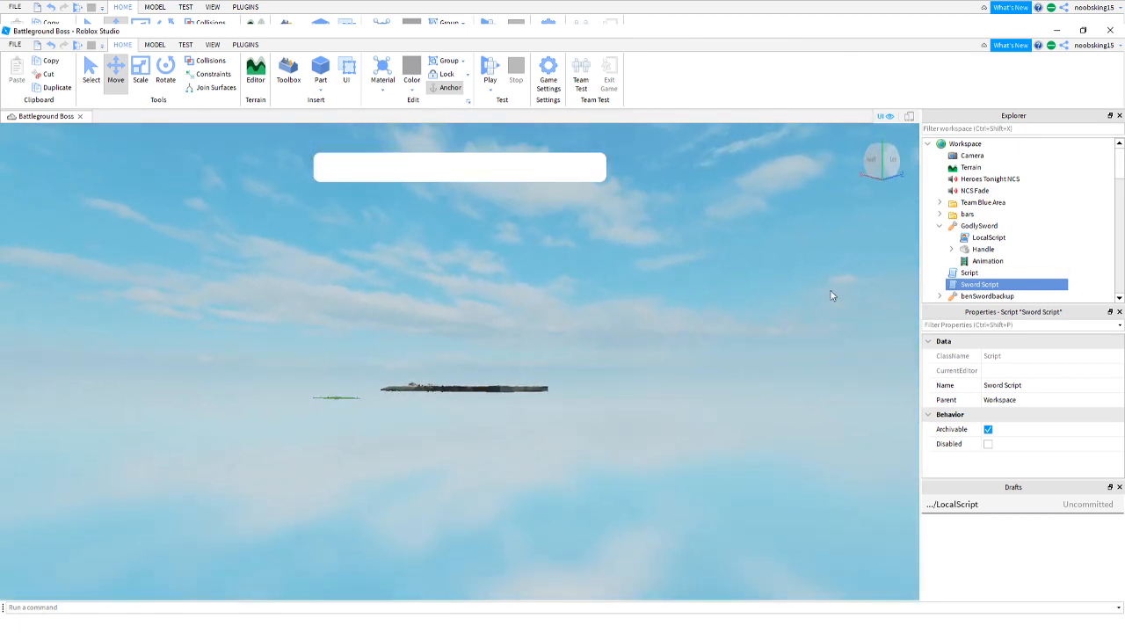
{"action": "right_click_drag", "start_coordinate": [580, 410], "coordinate": [584, 410]}
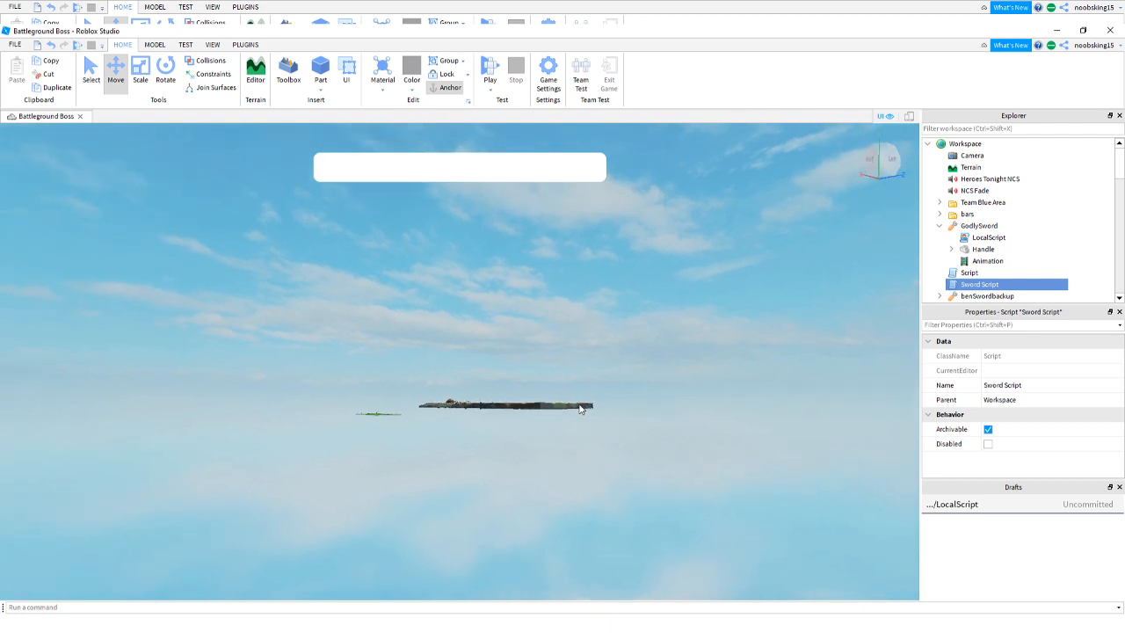
{"action": "scroll", "coordinate": [584, 409], "scroll_direction": "up", "scroll_amount": 3}
{"action": "key", "text": "w"}
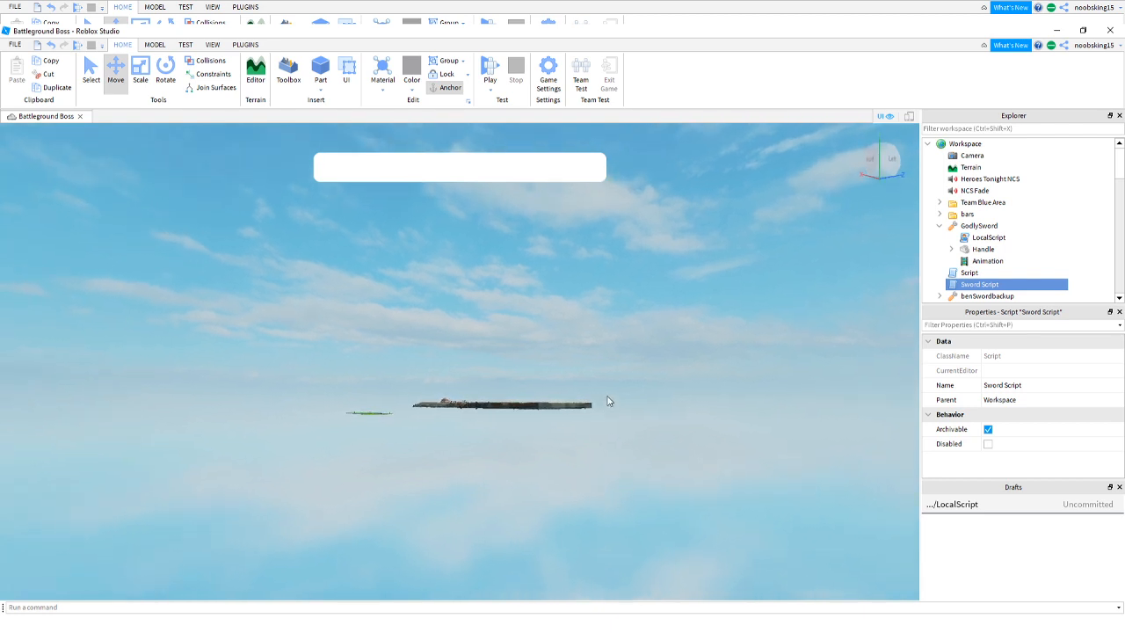
{"action": "key", "text": "w"}
{"action": "right_click_drag", "start_coordinate": [702, 325], "coordinate": [700, 326]}
{"action": "key", "text": "w"}
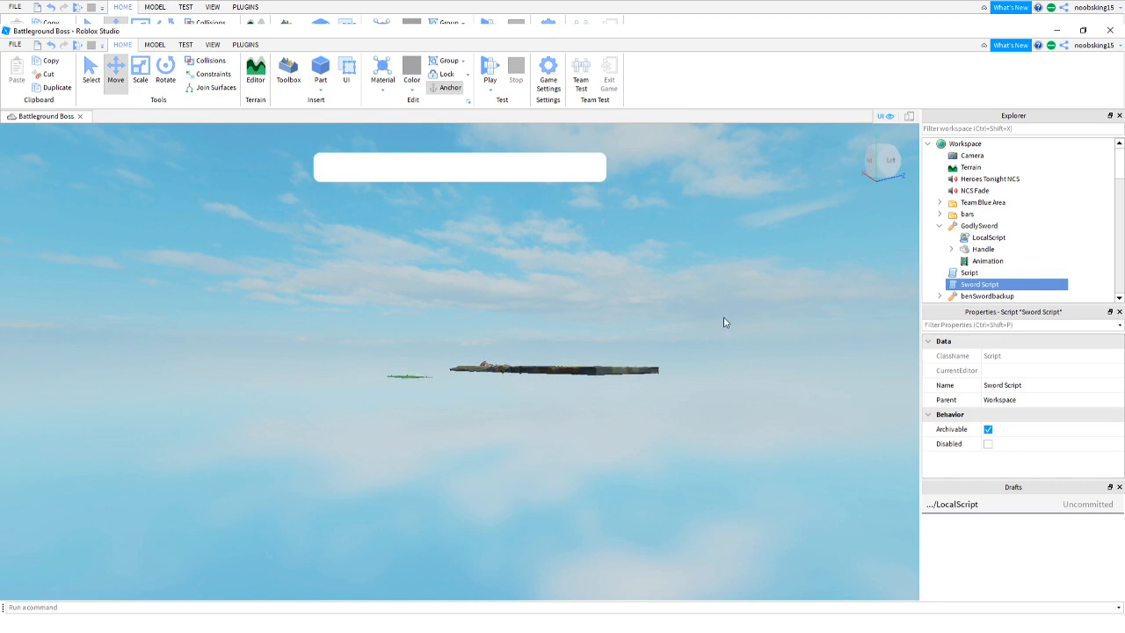
{"action": "key", "text": "w"}
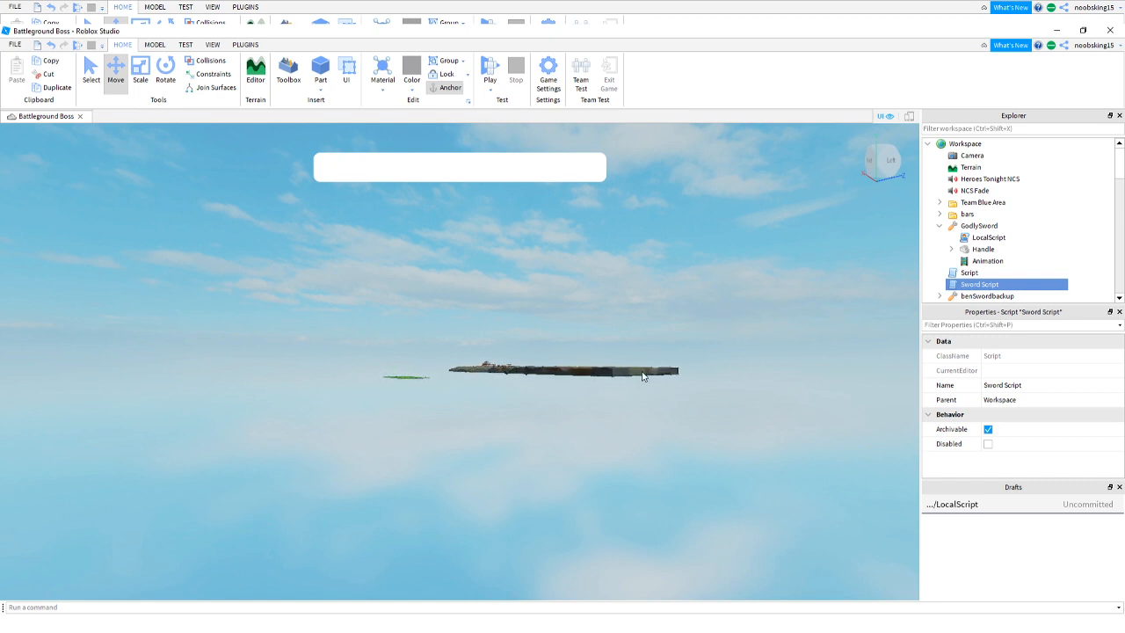
{"action": "right_click_drag", "start_coordinate": [644, 401], "coordinate": [642, 401]}
{"action": "key", "text": "w"}
{"action": "key", "text": "w"}
{"action": "key", "text": "w"}
{"action": "key", "text": "w"}
{"action": "key", "text": "w"}
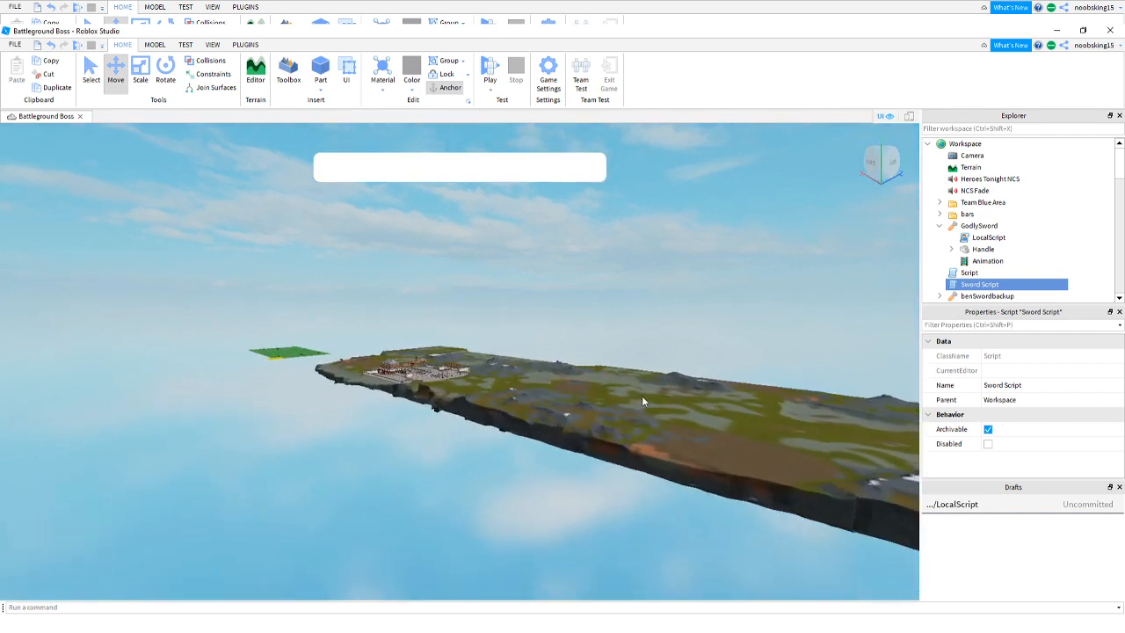
{"action": "key", "text": "w"}
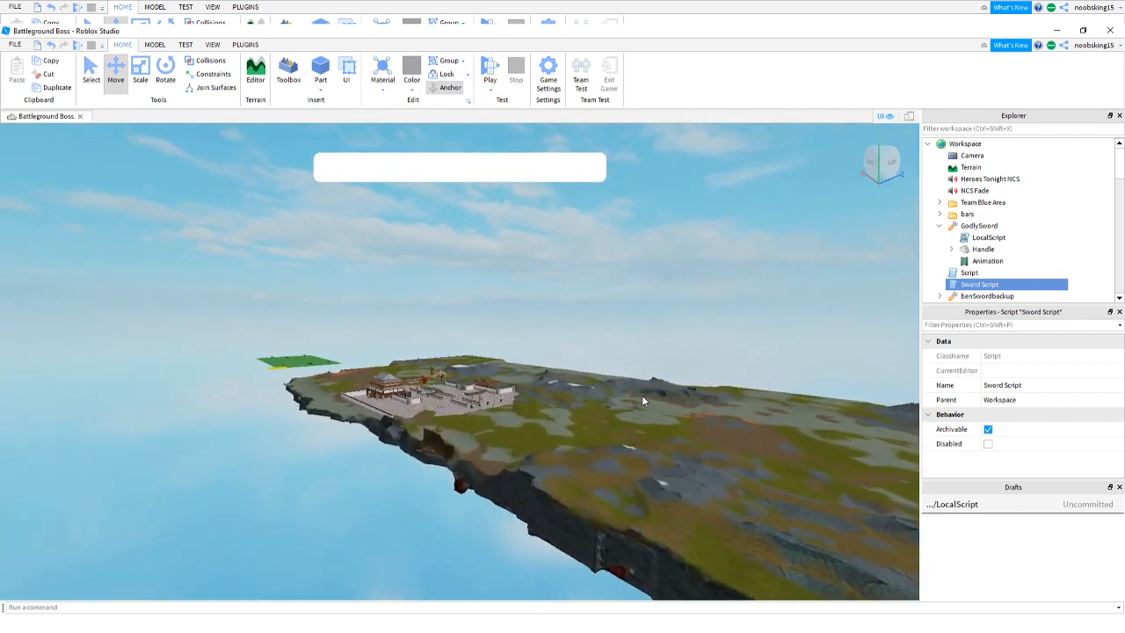
{"action": "key", "text": "w"}
{"action": "right_click_drag", "start_coordinate": [642, 401], "coordinate": [642, 401]}
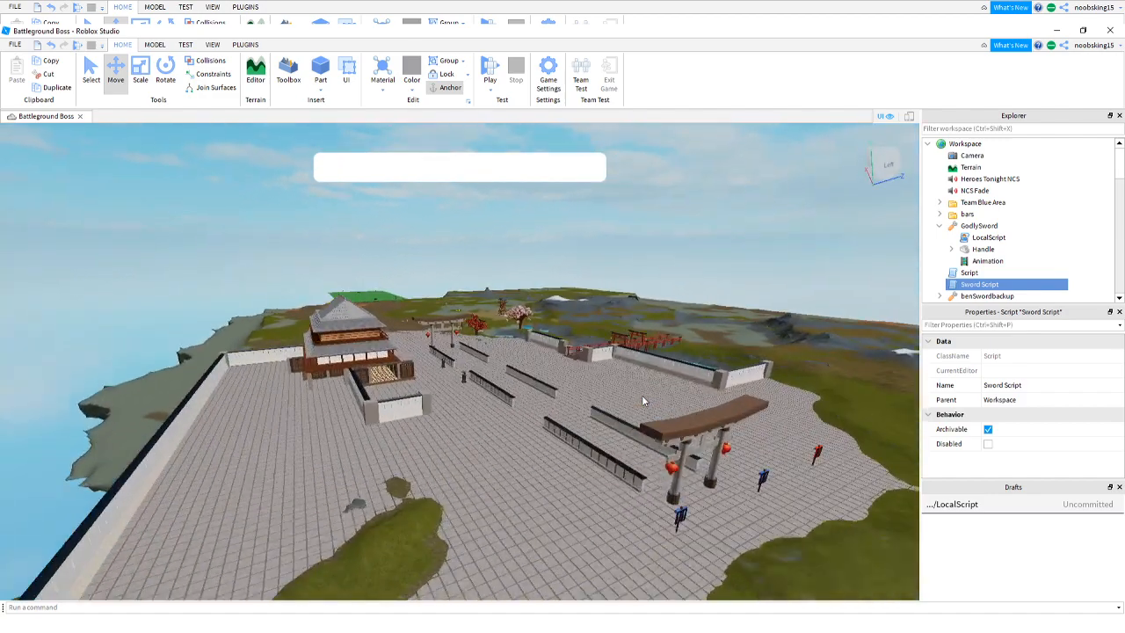
Open the inserted Sword Script and examine its SlashSound definition and attack function.
{"action": "double_click", "coordinate": [954, 288]}
{"action": "scroll", "coordinate": [588, 286], "scroll_direction": "up", "scroll_amount": 20}
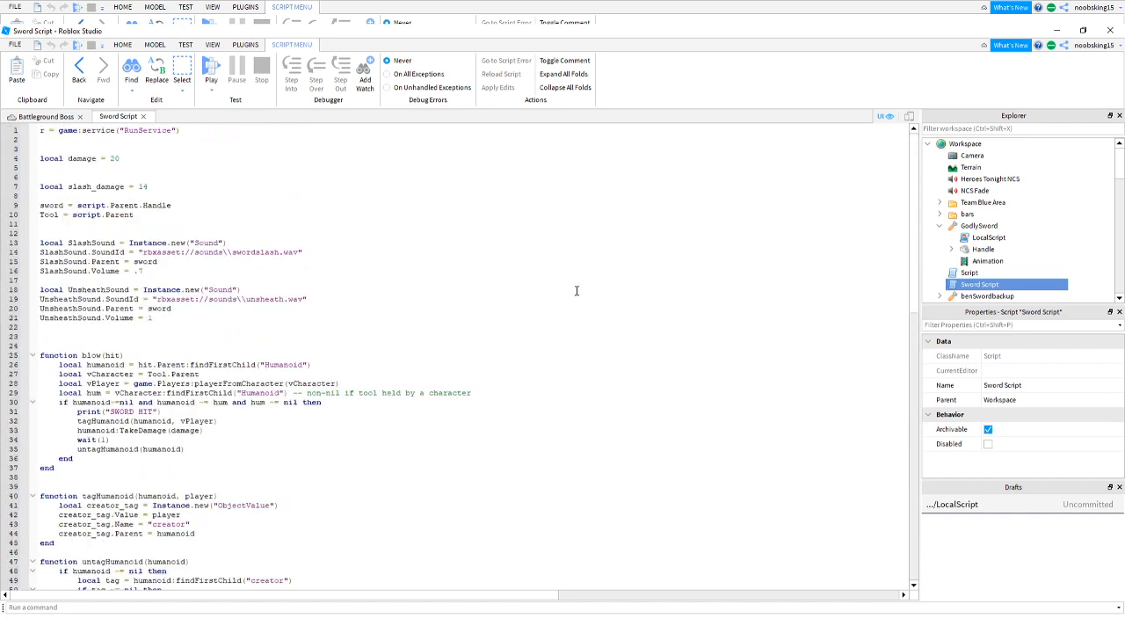
{"action": "scroll", "coordinate": [575, 290], "scroll_direction": "down", "scroll_amount": 8}
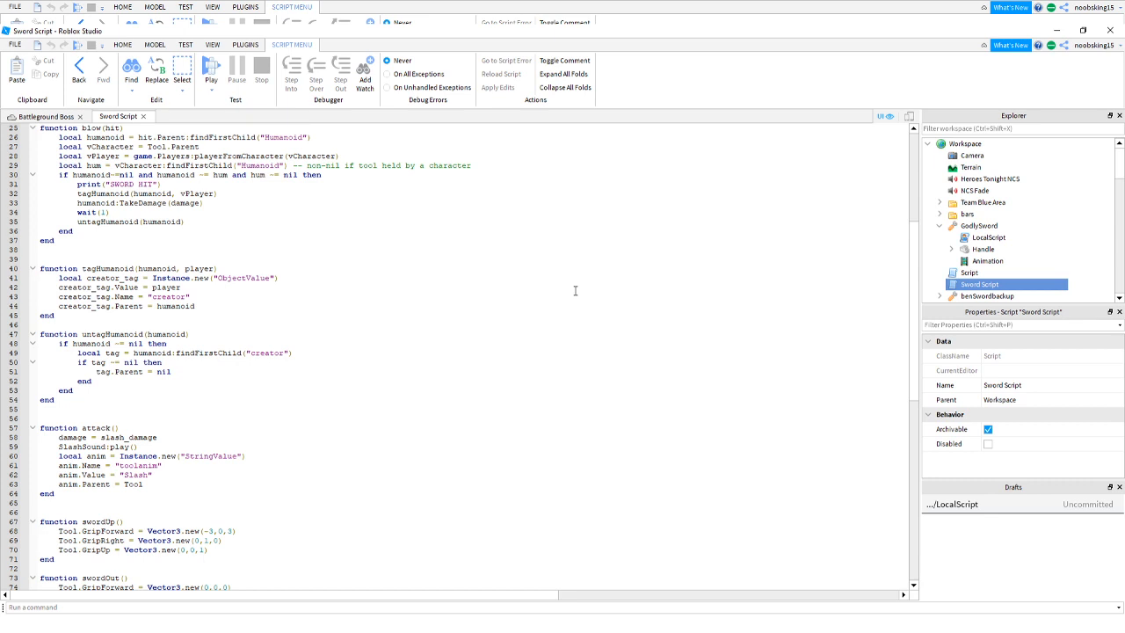
{"action": "scroll", "coordinate": [1086, 270], "scroll_direction": "down", "scroll_amount": 4}
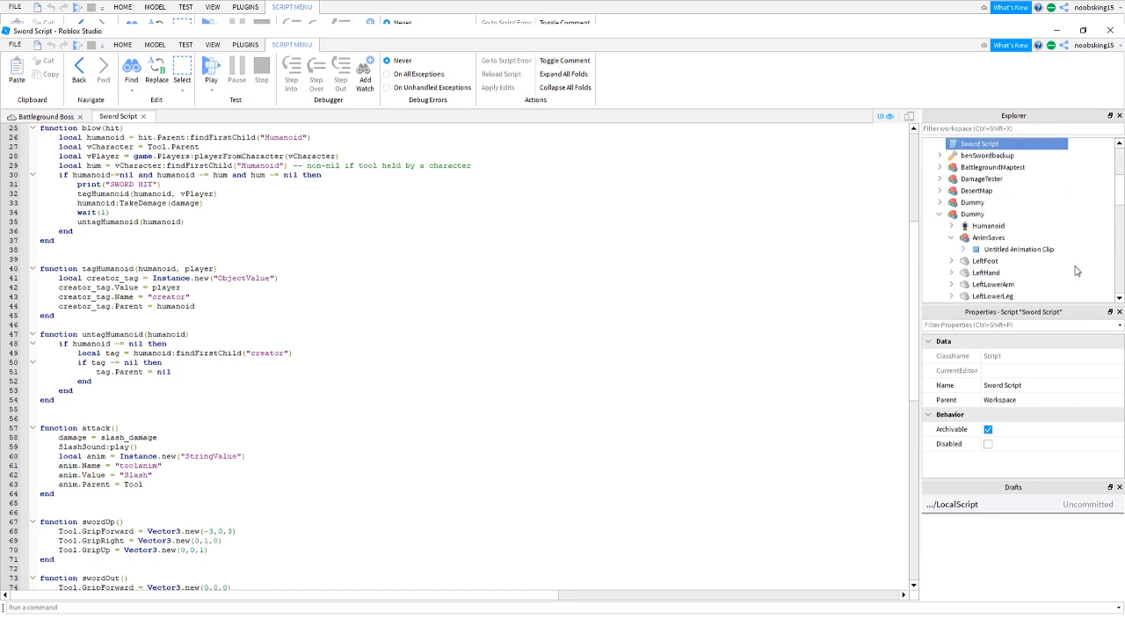
{"action": "scroll", "coordinate": [1073, 271], "scroll_direction": "up", "scroll_amount": 4}
{"action": "scroll", "coordinate": [1073, 270], "scroll_direction": "down", "scroll_amount": 3}
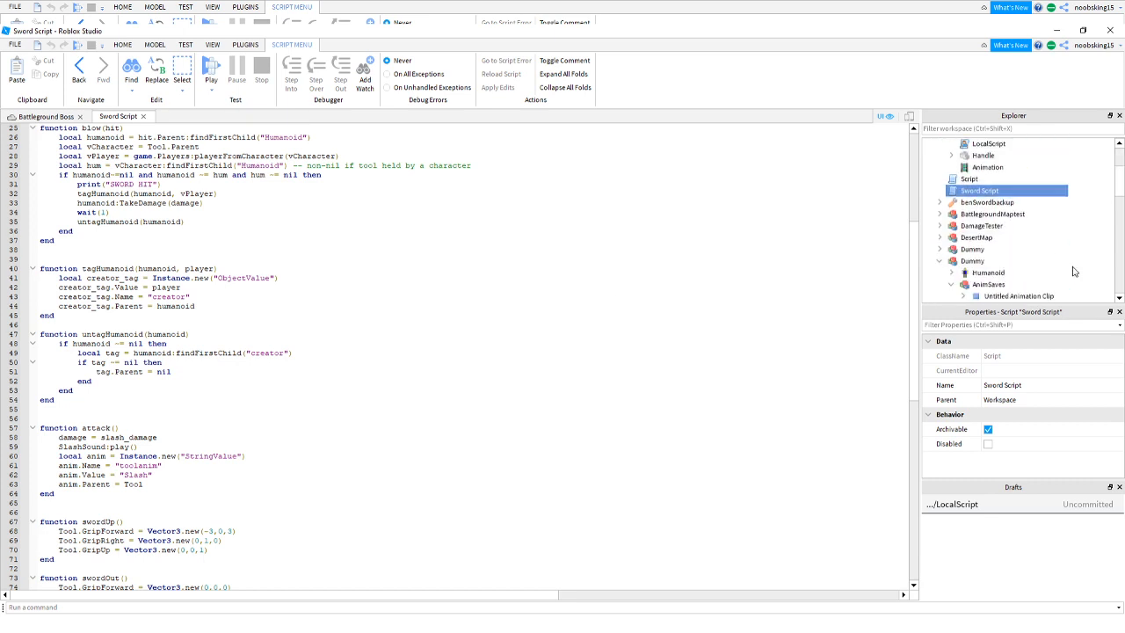
{"action": "scroll", "coordinate": [1073, 270], "scroll_direction": "up", "scroll_amount": 3}
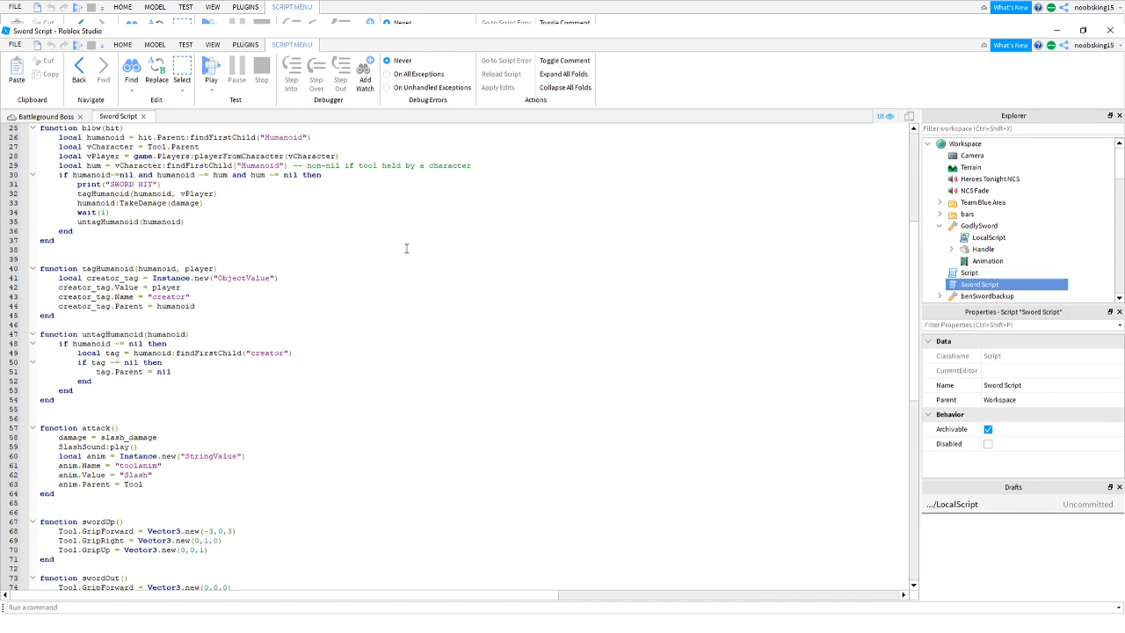
Close Sword Script and delete it from Workspace.
{"action": "left_click", "coordinate": [142, 116]}
{"action": "scroll", "coordinate": [973, 280], "scroll_direction": "down", "scroll_amount": 1}
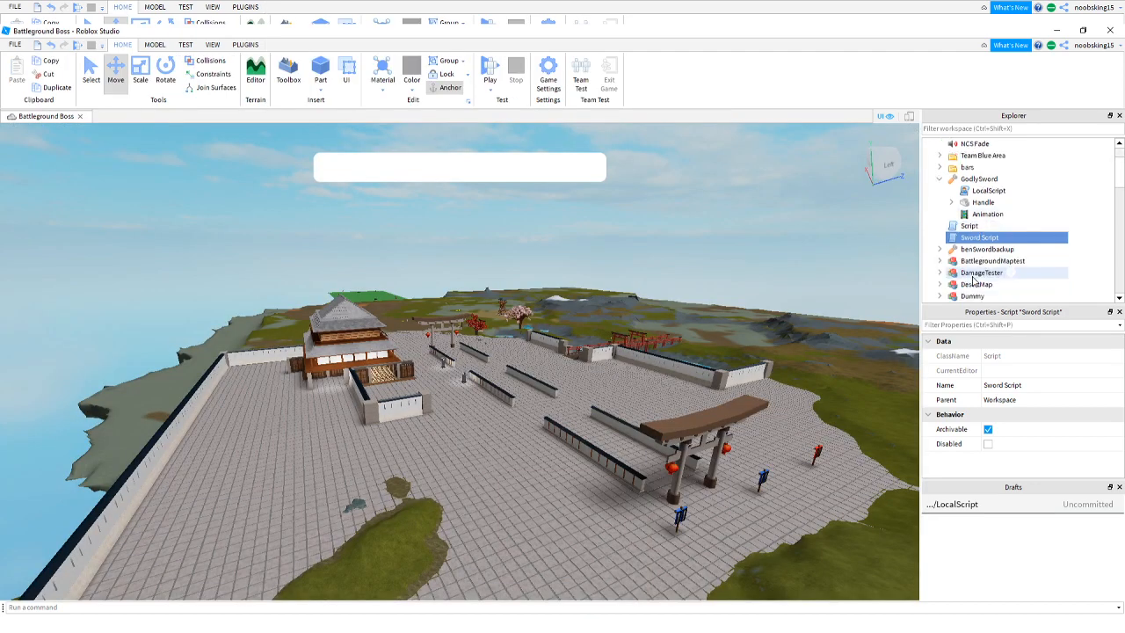
{"action": "key", "text": "Delete"}
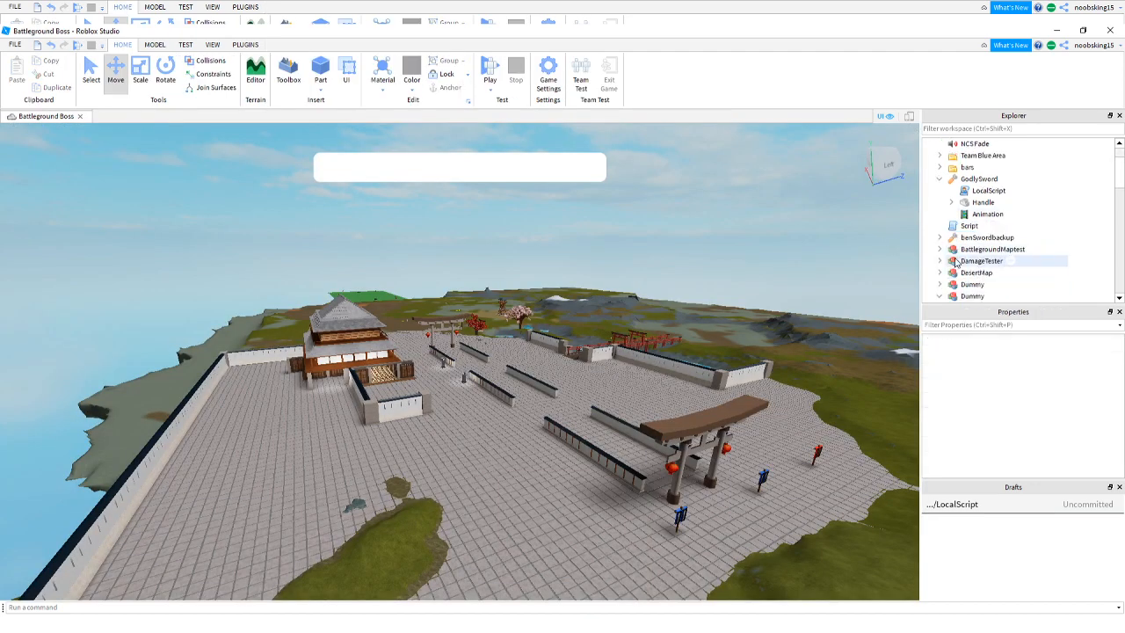
Expand benSword in ServerStorage and its Handle to list the sounds inside.
{"action": "scroll", "coordinate": [971, 263], "scroll_direction": "down", "scroll_amount": 1}
{"action": "scroll", "coordinate": [971, 264], "scroll_direction": "down", "scroll_amount": 5}
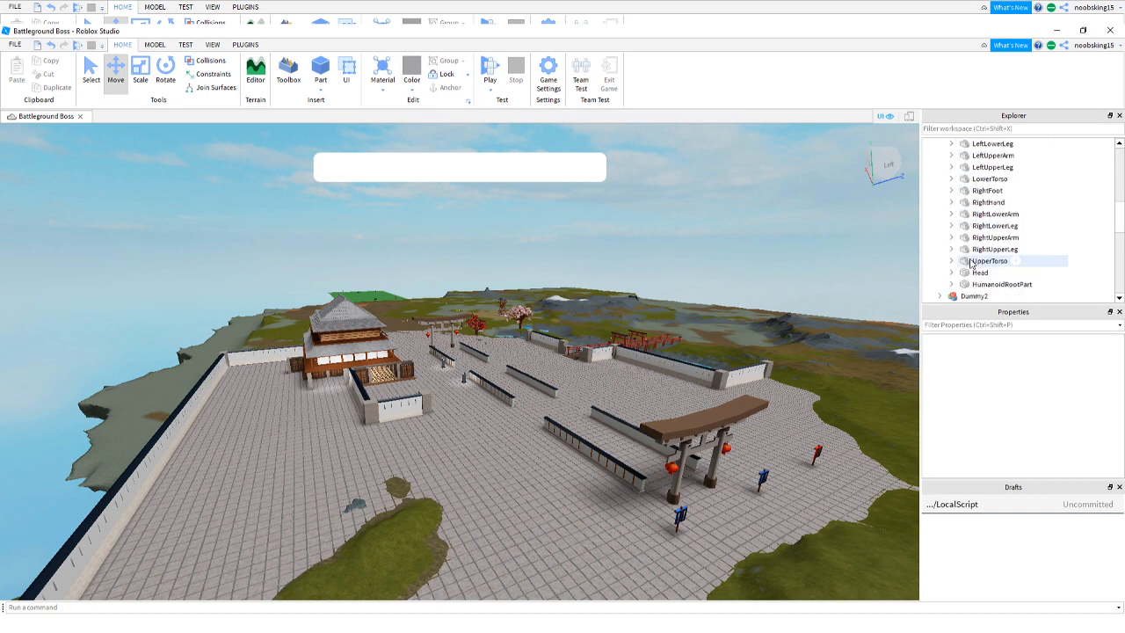
{"action": "scroll", "coordinate": [971, 262], "scroll_direction": "down", "scroll_amount": 6}
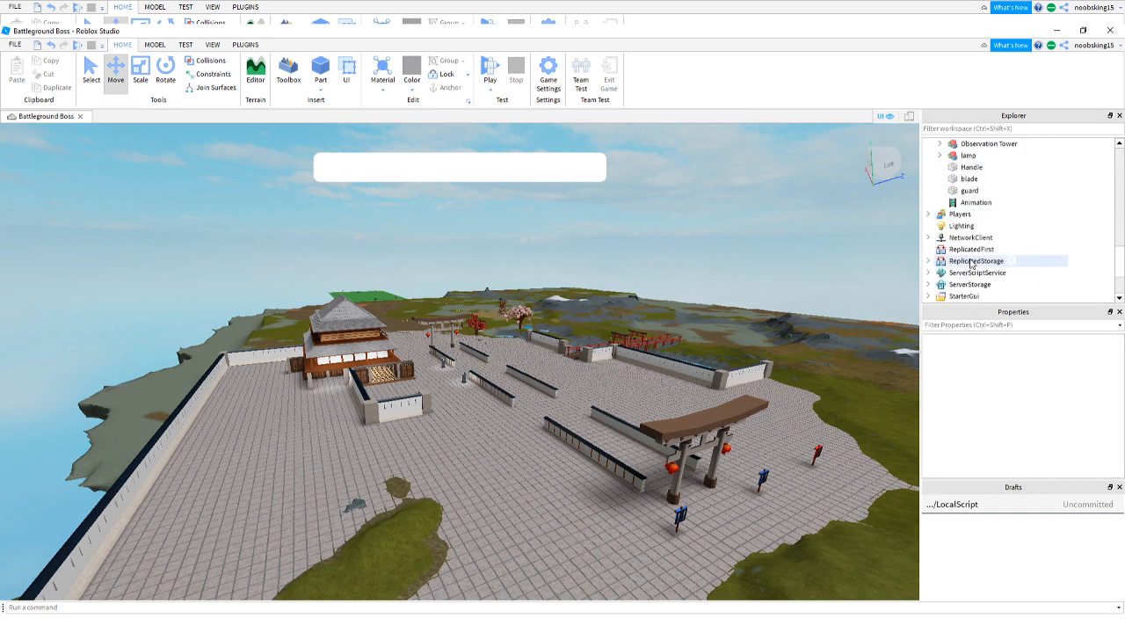
{"action": "scroll", "coordinate": [971, 262], "scroll_direction": "down", "scroll_amount": 1}
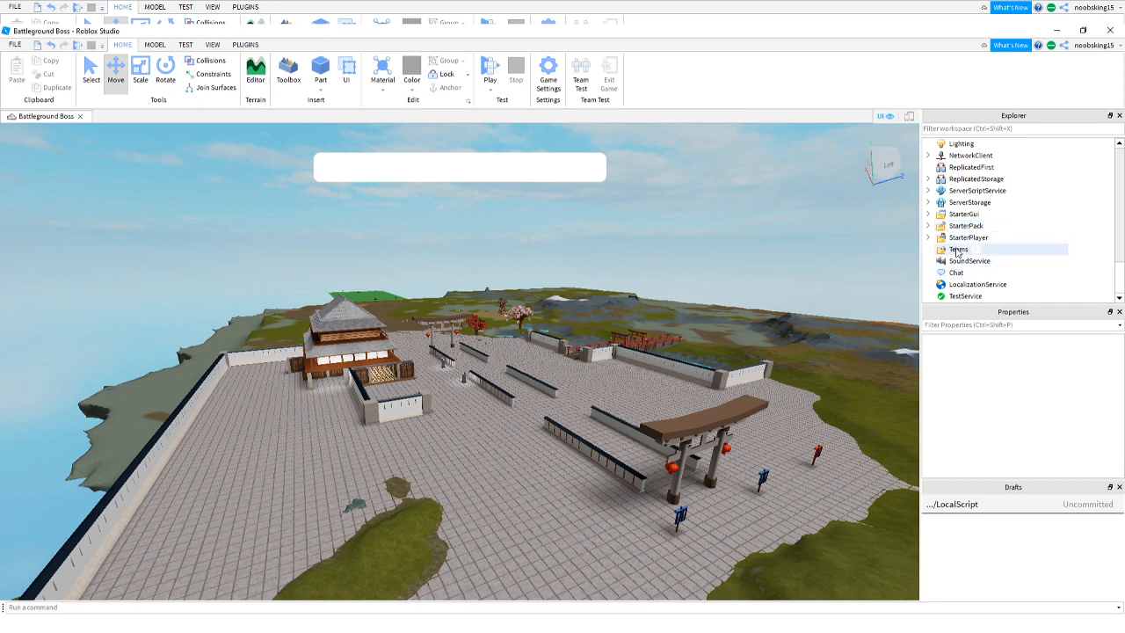
{"action": "scroll", "coordinate": [952, 244], "scroll_direction": "up", "scroll_amount": 3}
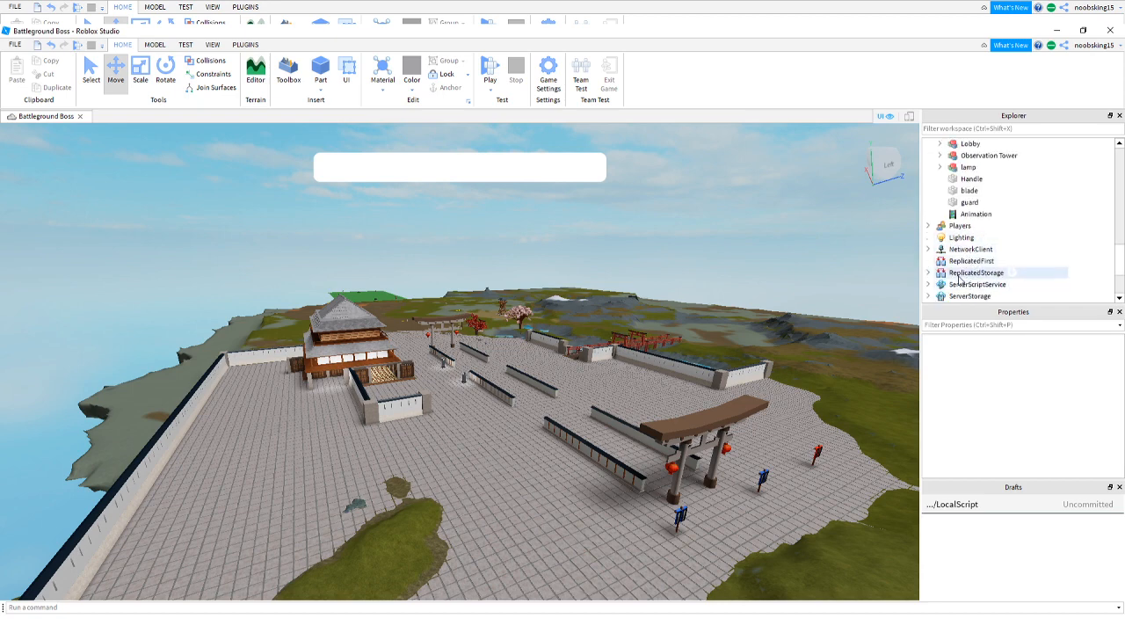
{"action": "scroll", "coordinate": [959, 278], "scroll_direction": "down", "scroll_amount": 2}
{"action": "scroll", "coordinate": [960, 278], "scroll_direction": "down", "scroll_amount": 2}
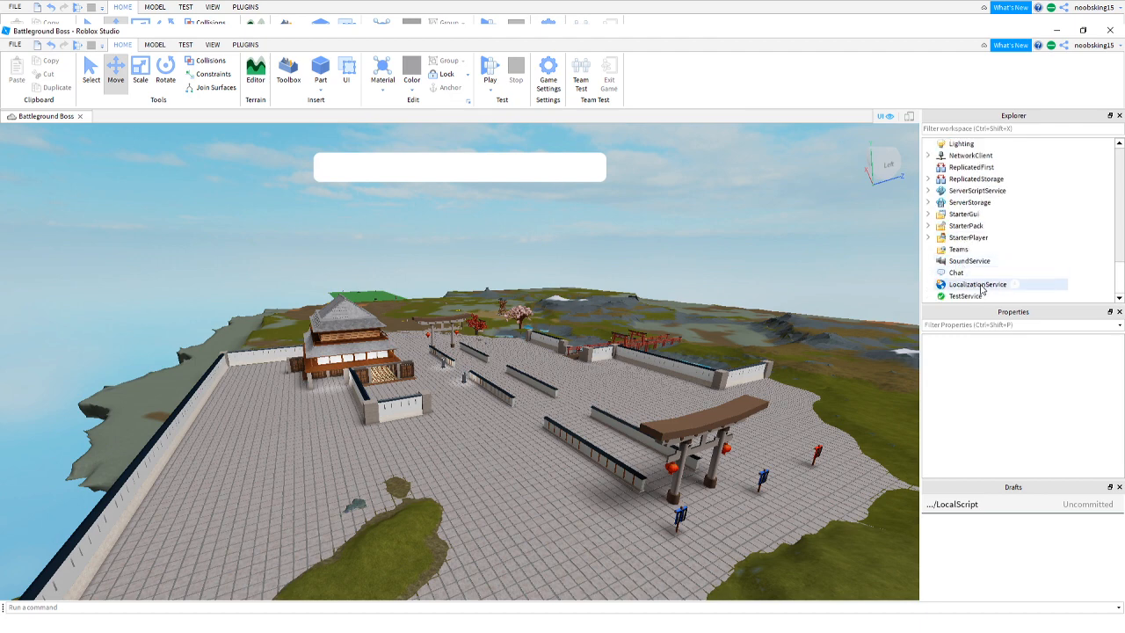
{"action": "scroll", "coordinate": [981, 289], "scroll_direction": "up", "scroll_amount": 2}
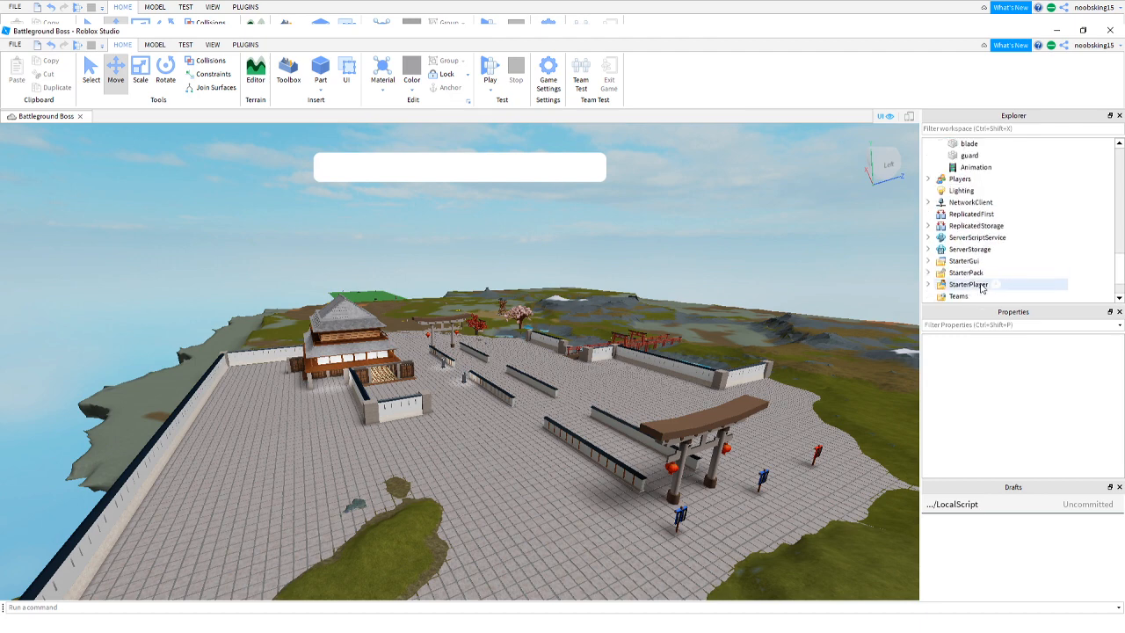
{"action": "left_click", "coordinate": [929, 249]}
{"action": "scroll", "coordinate": [969, 263], "scroll_direction": "down", "scroll_amount": 2}
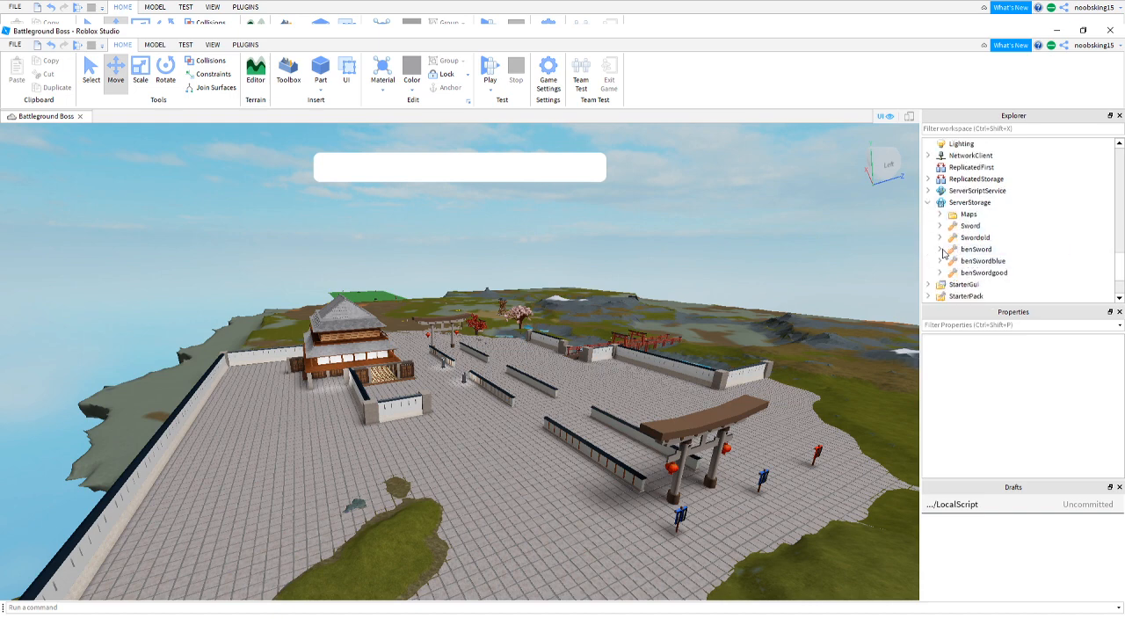
{"action": "left_click", "coordinate": [940, 249]}
{"action": "scroll", "coordinate": [968, 268], "scroll_direction": "down", "scroll_amount": 2}
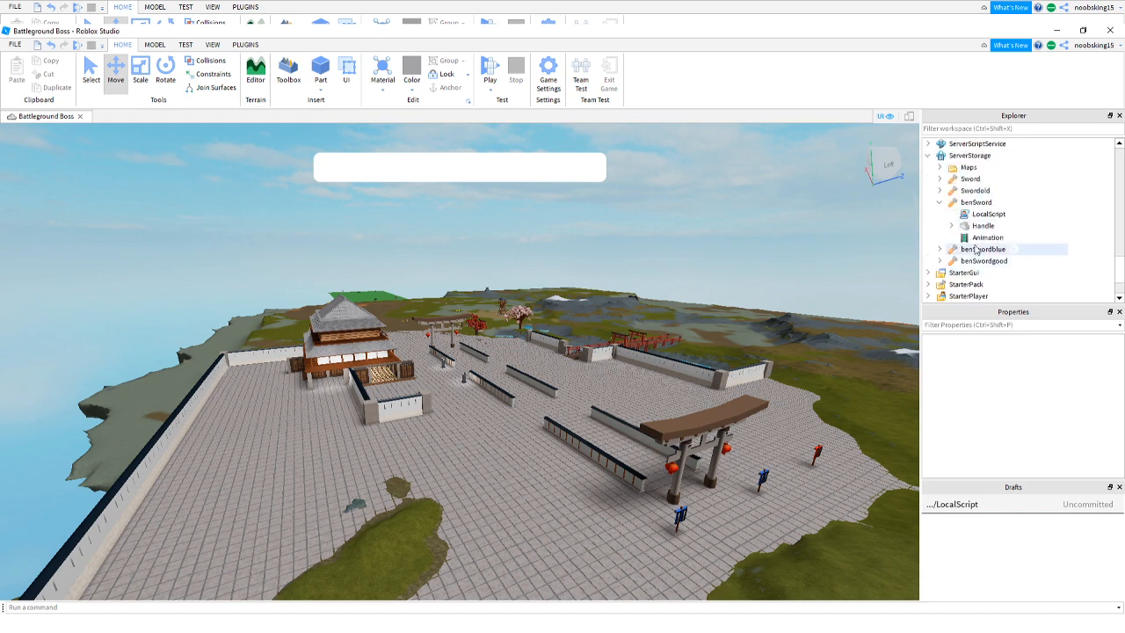
{"action": "left_click", "coordinate": [951, 227]}
Copy OverheadSound from benSword's Handle and paste it into the Handle of GodlySword in Workspace.
{"action": "left_click", "coordinate": [982, 250]}
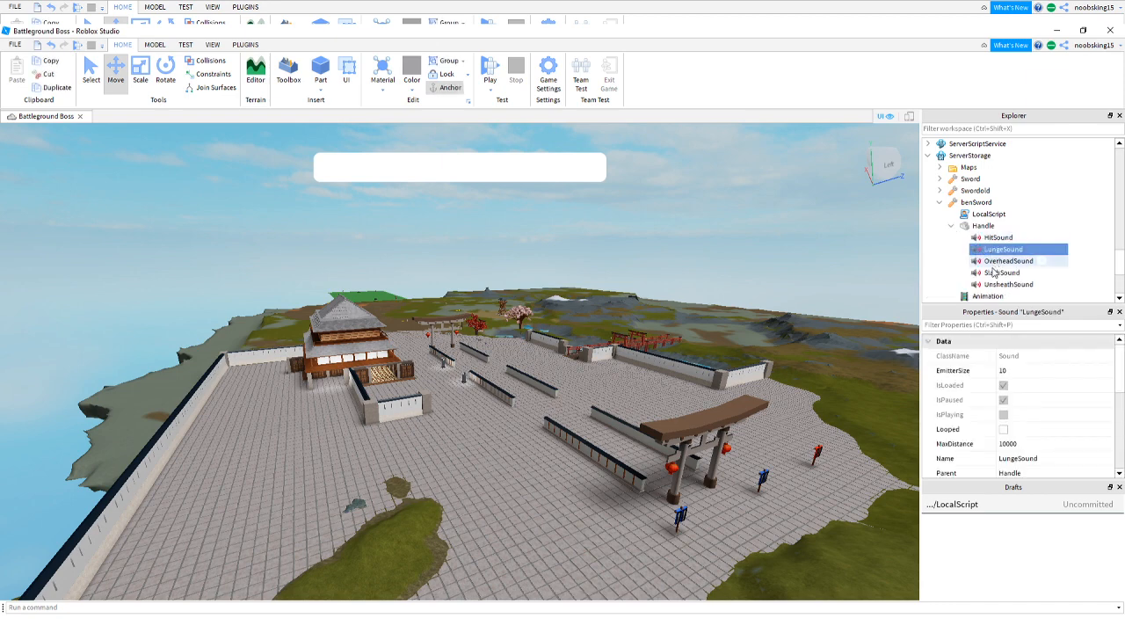
{"action": "left_click", "coordinate": [993, 262]}
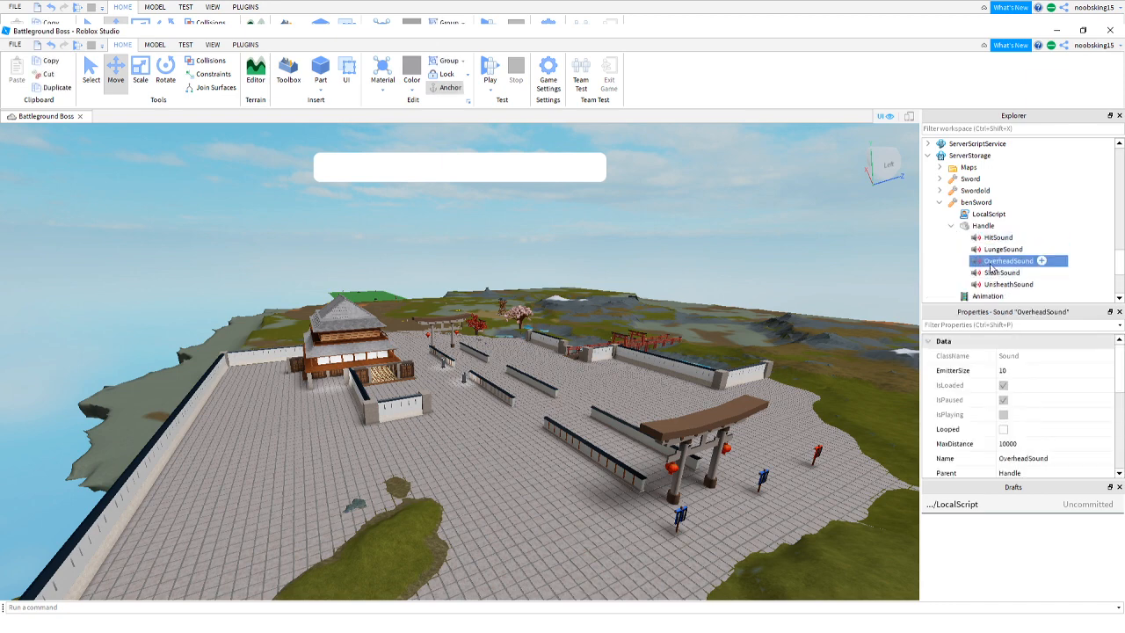
{"action": "right_click", "coordinate": [993, 261]}
{"action": "left_click", "coordinate": [1000, 283]}
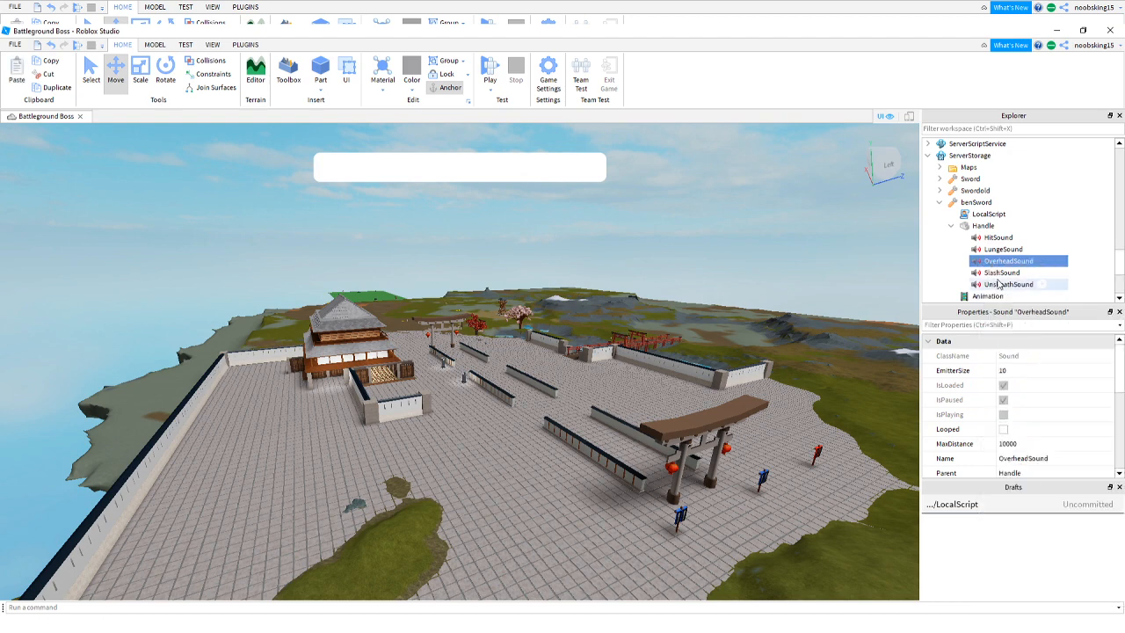
{"action": "scroll", "coordinate": [988, 252], "scroll_direction": "up", "scroll_amount": 10}
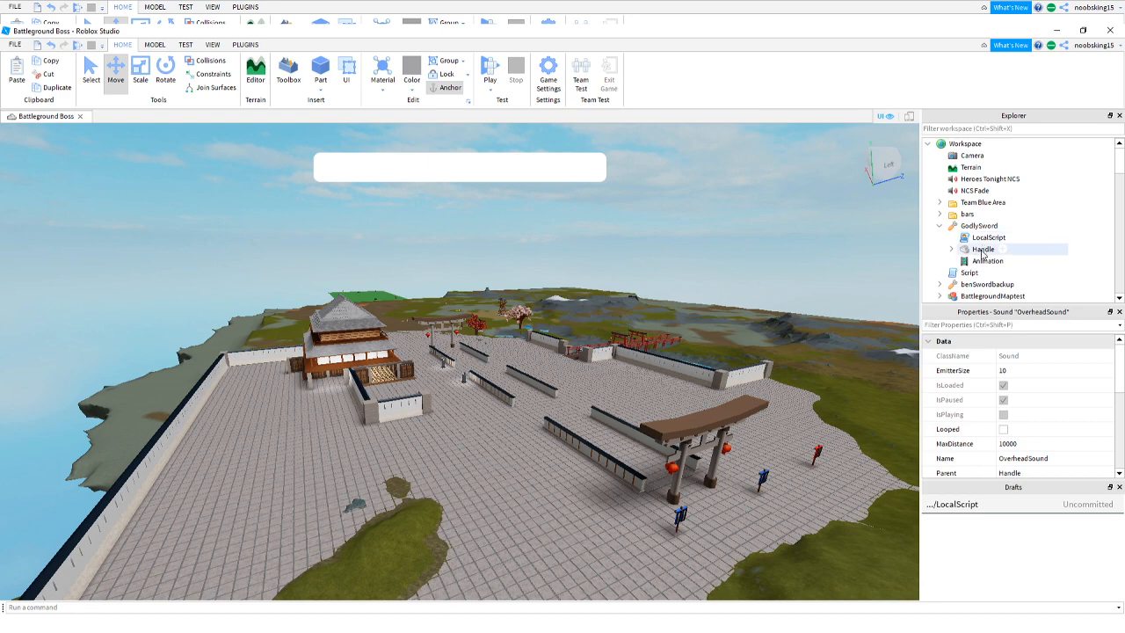
{"action": "right_click", "coordinate": [983, 252]}
{"action": "left_click", "coordinate": [999, 283]}
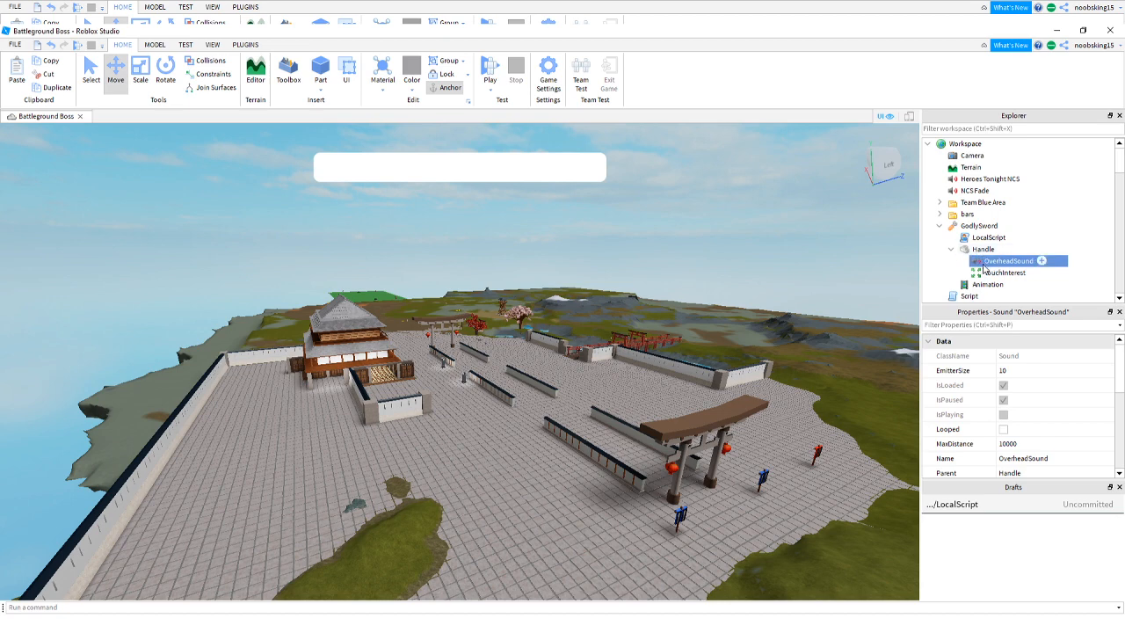
Open GodlySword's LocalScript and the LocalScript of benSword in ServerStorage.
{"action": "left_click", "coordinate": [968, 241]}
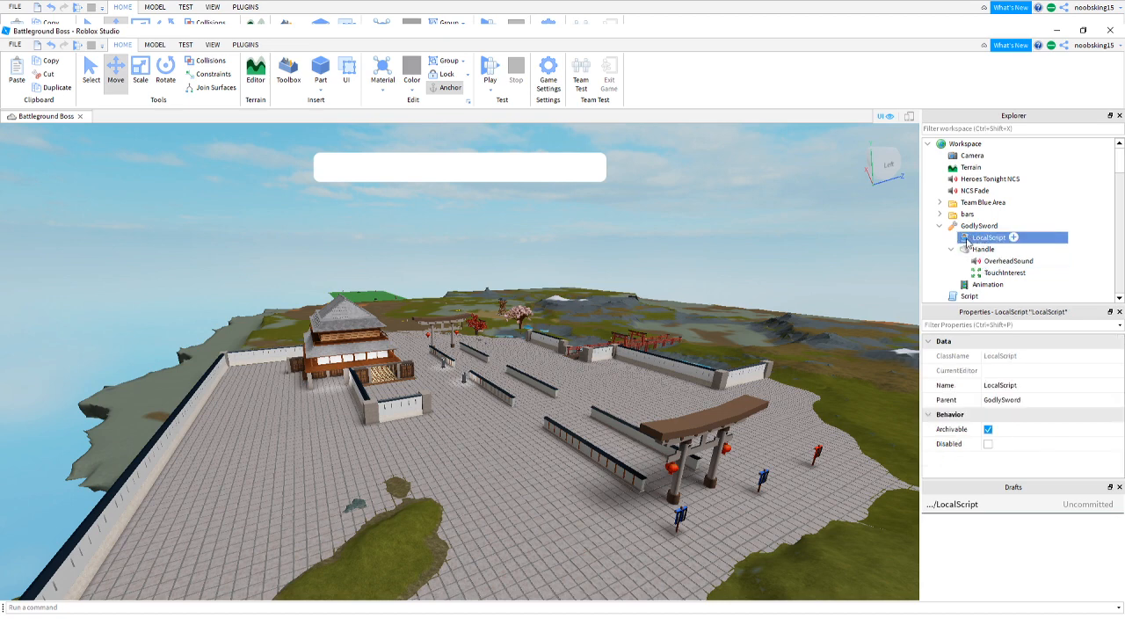
{"action": "double_click", "coordinate": [965, 241]}
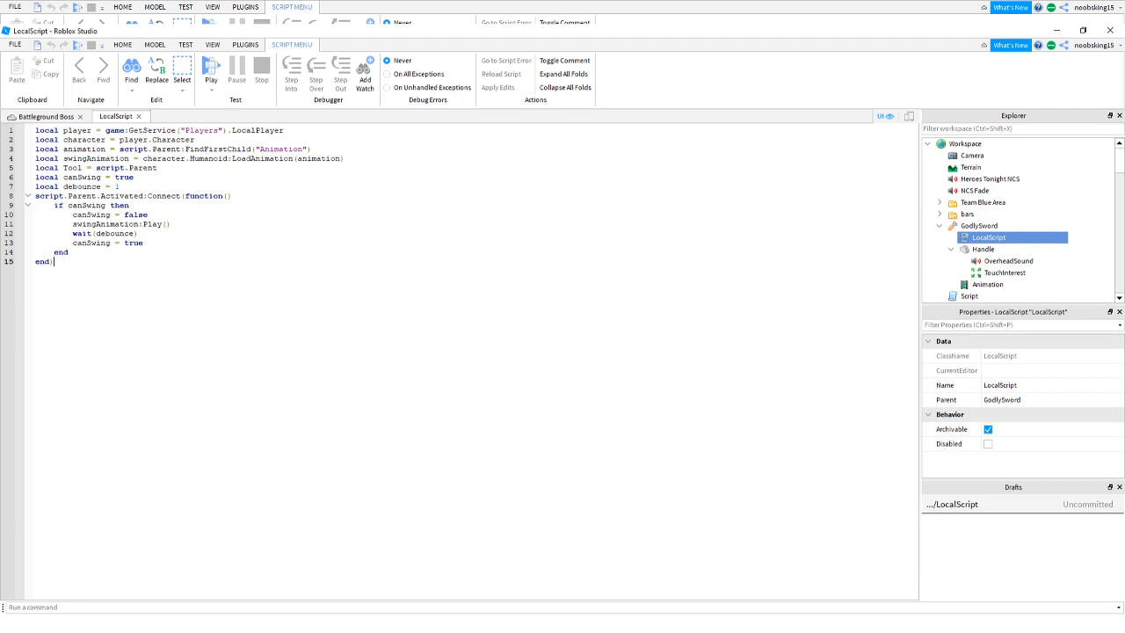
{"action": "scroll", "coordinate": [991, 276], "scroll_direction": "down", "scroll_amount": 10}
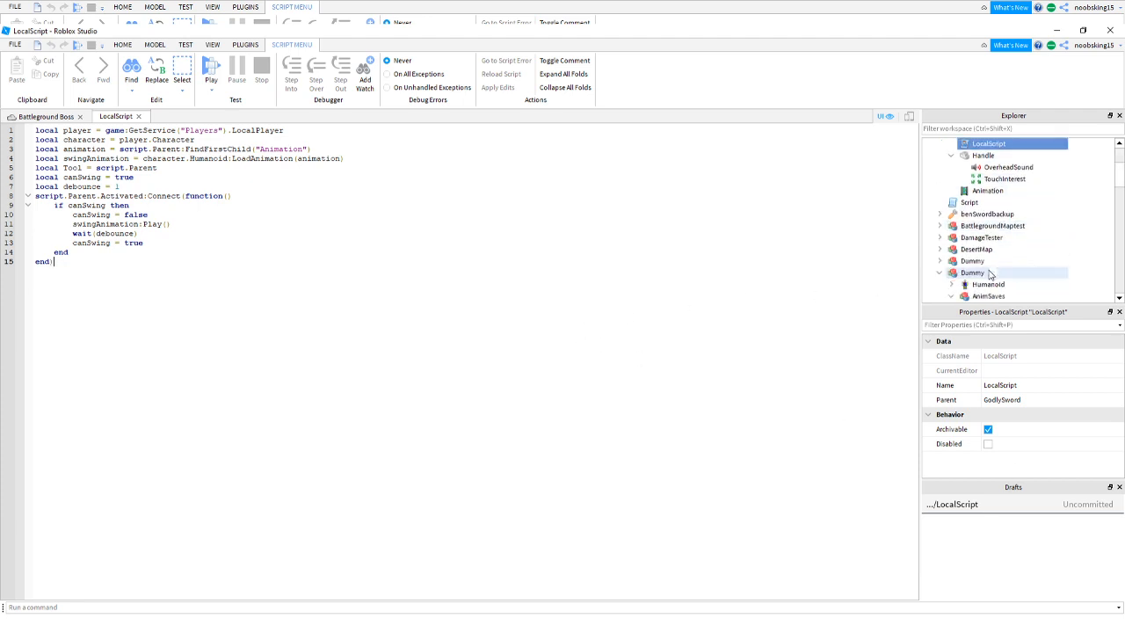
{"action": "scroll", "coordinate": [991, 276], "scroll_direction": "up", "scroll_amount": 10}
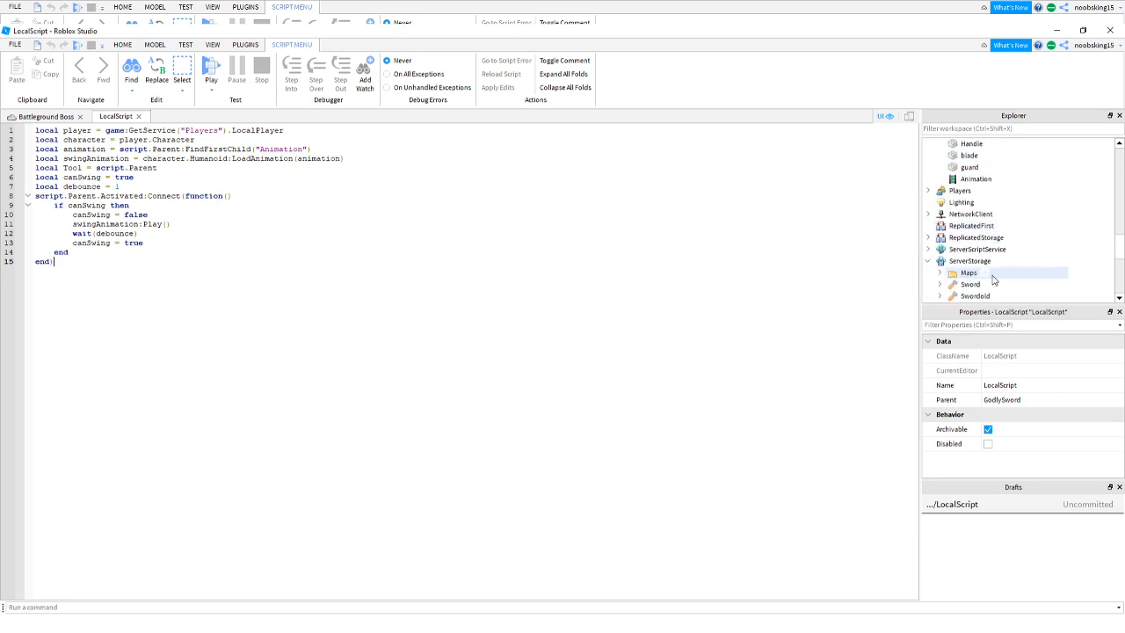
{"action": "scroll", "coordinate": [985, 264], "scroll_direction": "down", "scroll_amount": 2}
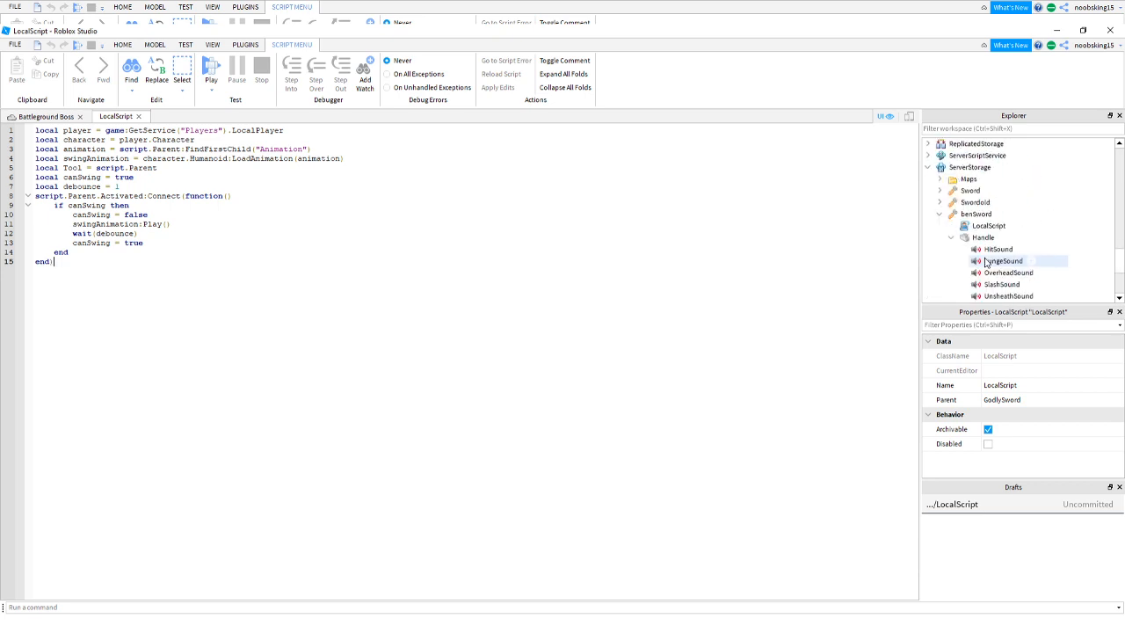
{"action": "left_click_drag", "start_coordinate": [984, 227], "coordinate": [978, 229]}
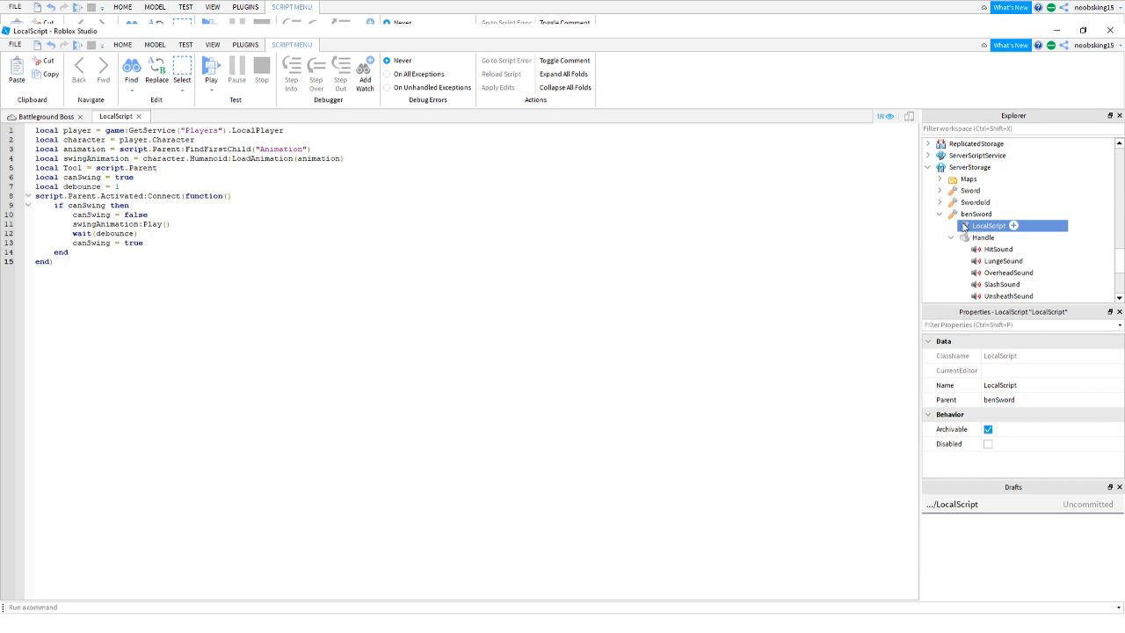
{"action": "double_click", "coordinate": [985, 225]}
{"action": "scroll", "coordinate": [1000, 191], "scroll_direction": "up", "scroll_amount": 5}
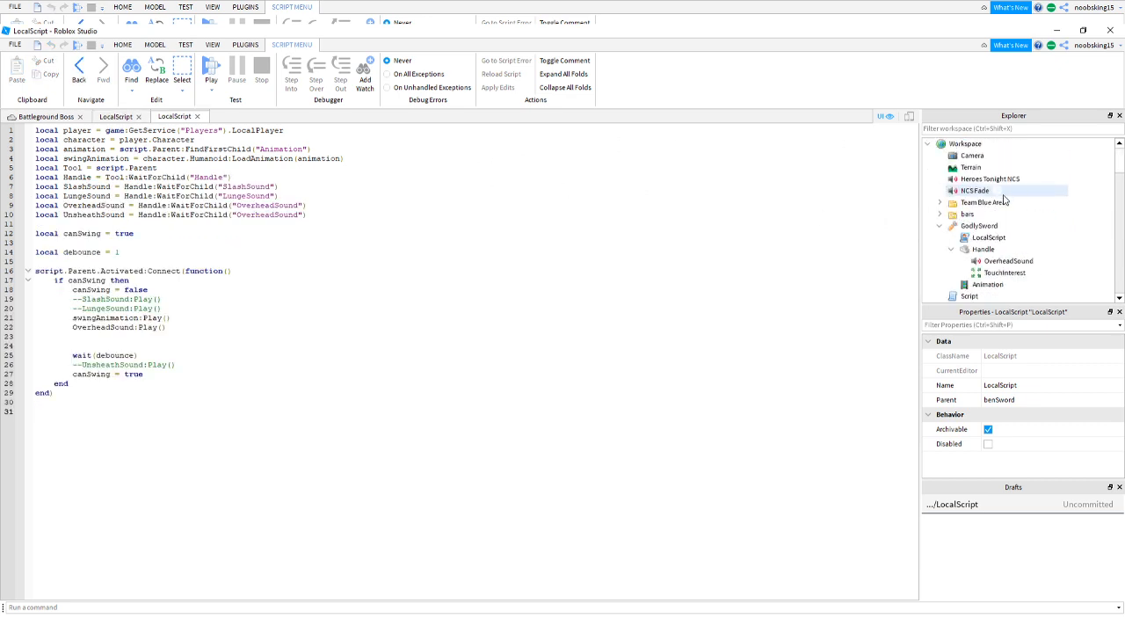
{"action": "left_click", "coordinate": [984, 237]}
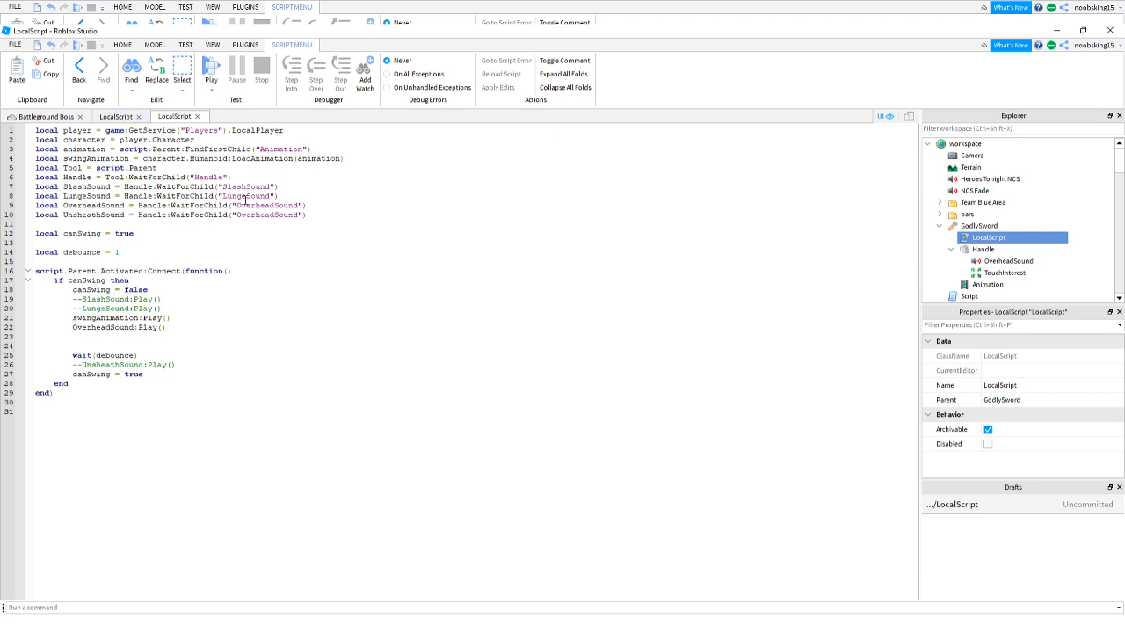
Copy the line local OverheadSound = Handle:WaitForChild("OverheadSound") from benSword's script into GodlySword's LocalScript below the debounce variable.
{"action": "left_click_drag", "start_coordinate": [311, 206], "coordinate": [26, 209]}
{"action": "left_click", "coordinate": [113, 117]}
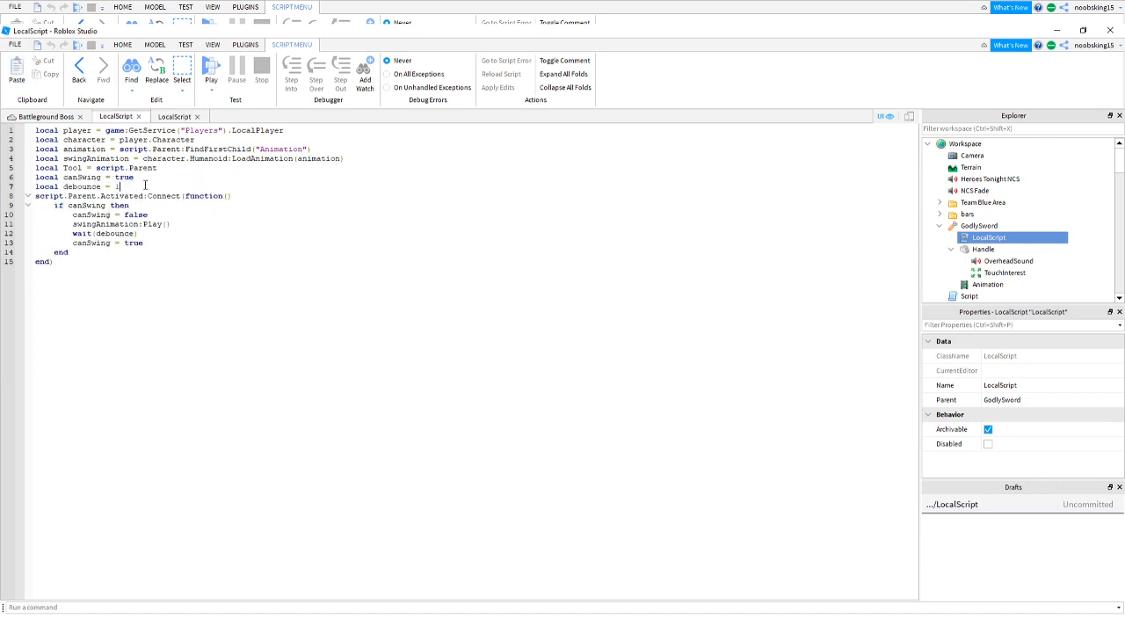
{"action": "key", "text": "Return"}
{"action": "key", "text": "Return"}
{"action": "key", "text": "Return"}
{"action": "key", "text": "Return"}
{"action": "key", "text": "Return"}
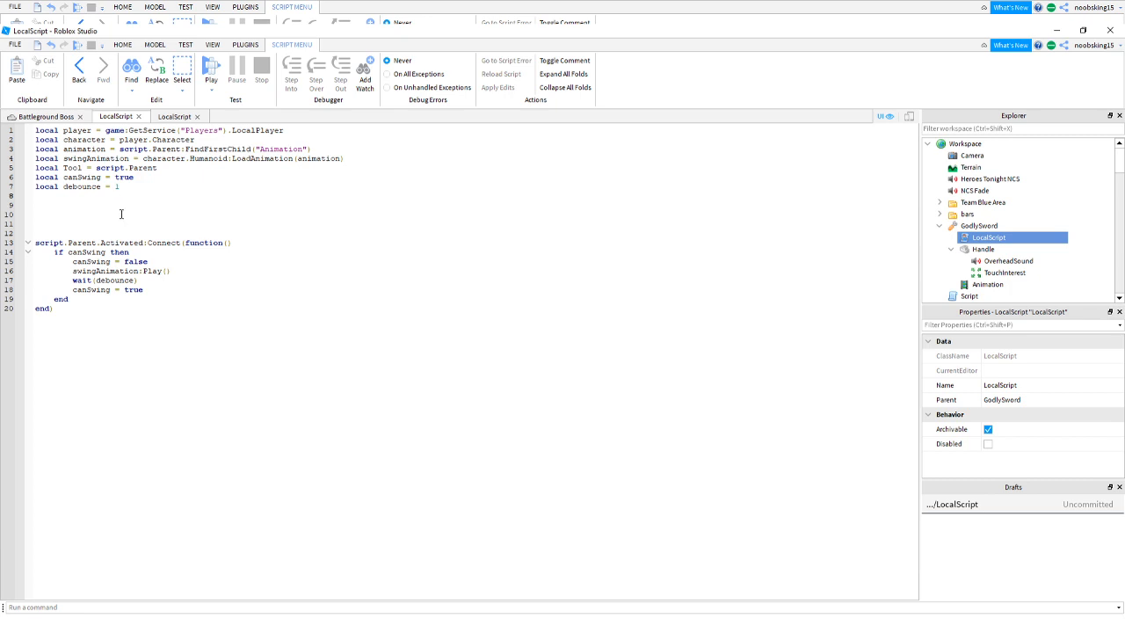
{"action": "key", "text": "Return"}
{"action": "key", "text": "ctrl+v"}
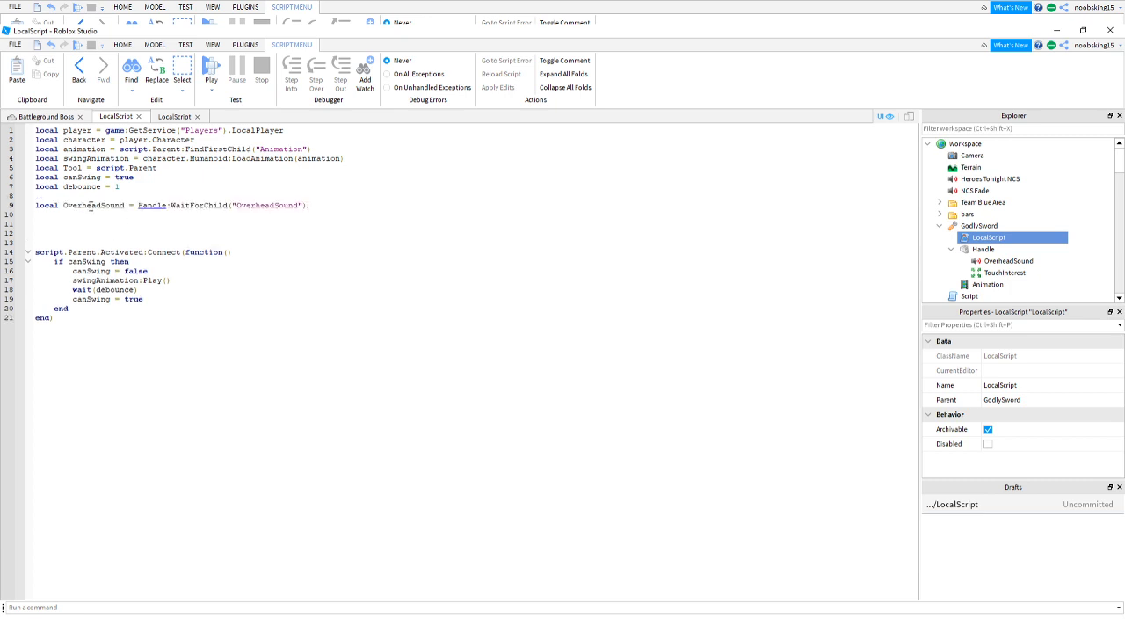
{"action": "double_click", "coordinate": [107, 205]}
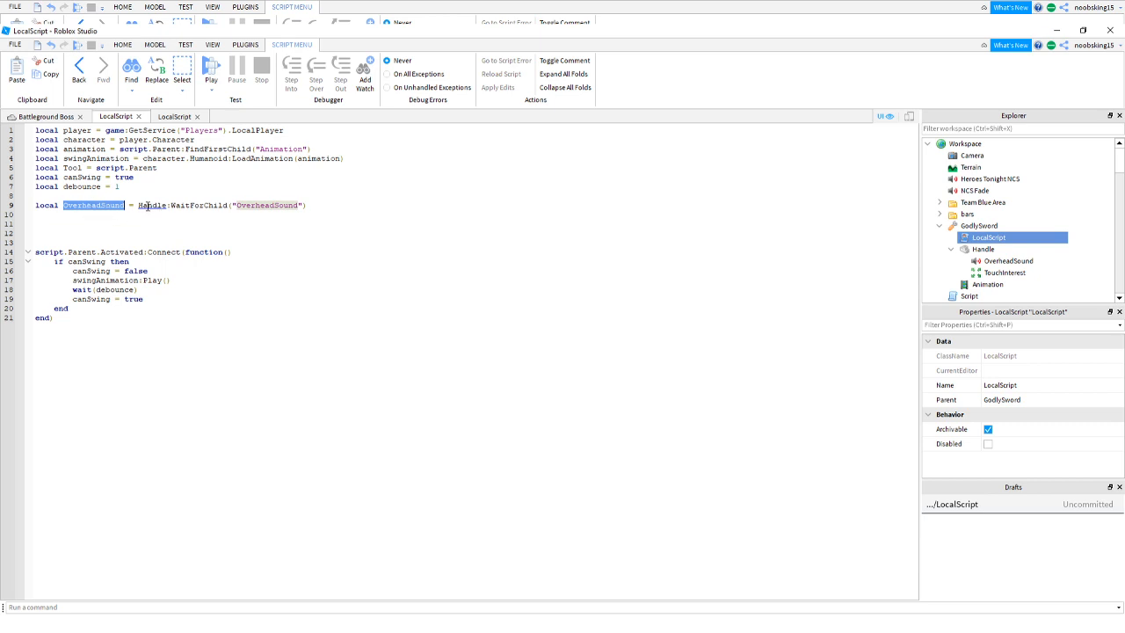
{"action": "double_click", "coordinate": [276, 205]}
{"action": "left_click", "coordinate": [319, 196]}
Copy OverheadSound:Play() from benSword's script into GodlySword's LocalScript, directly after swingAnimation:Play().
{"action": "left_click", "coordinate": [175, 117]}
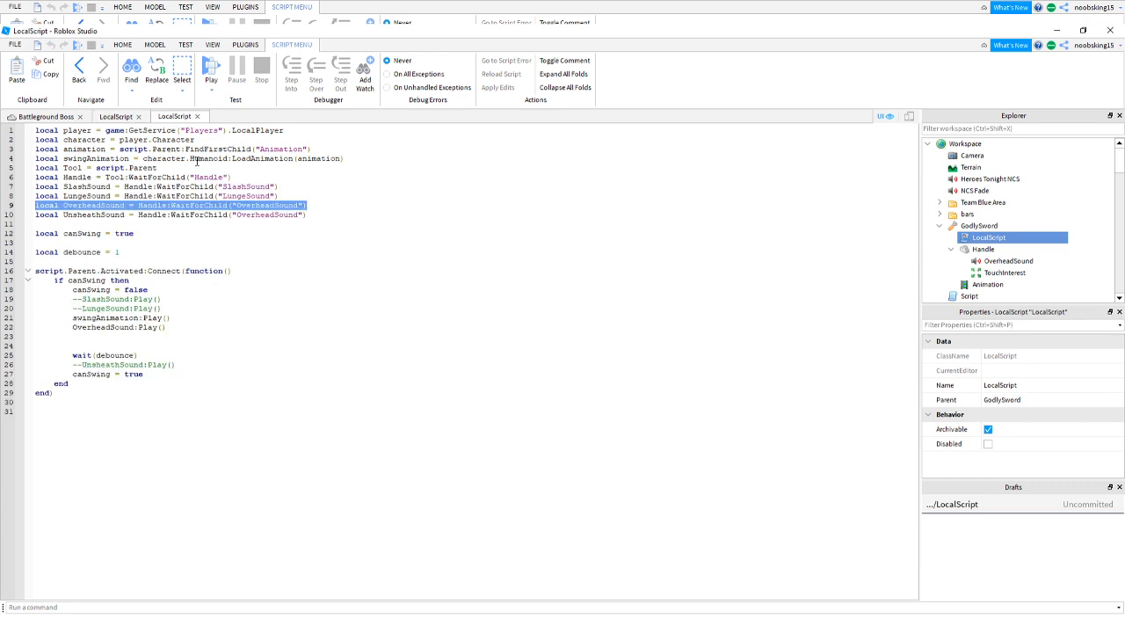
{"action": "left_click_drag", "start_coordinate": [164, 326], "coordinate": [73, 325]}
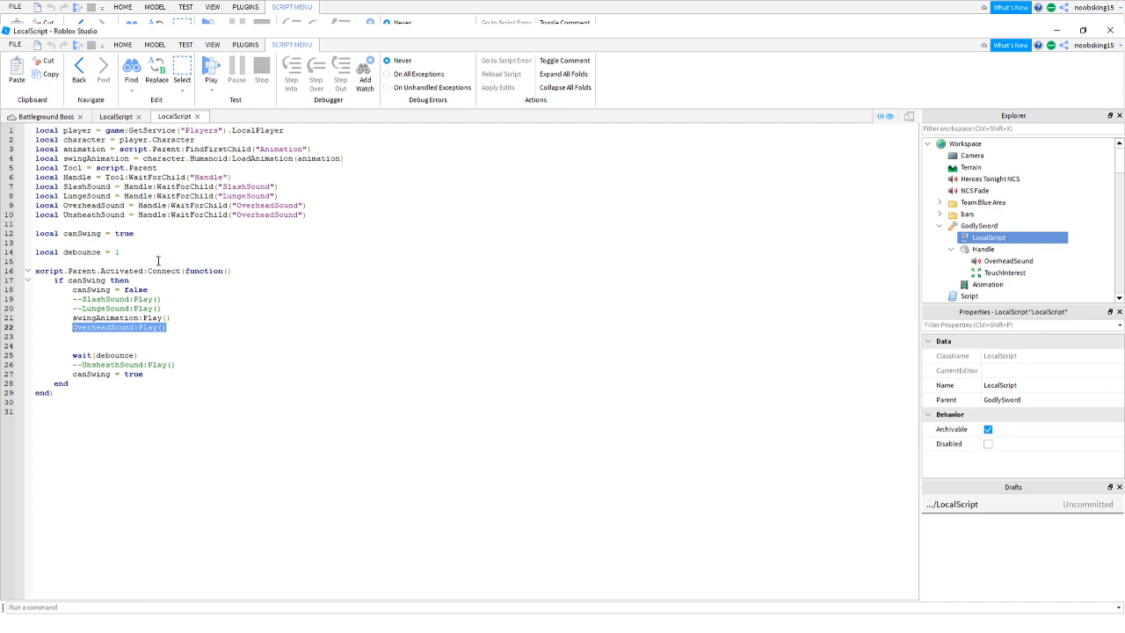
{"action": "left_click", "coordinate": [135, 120]}
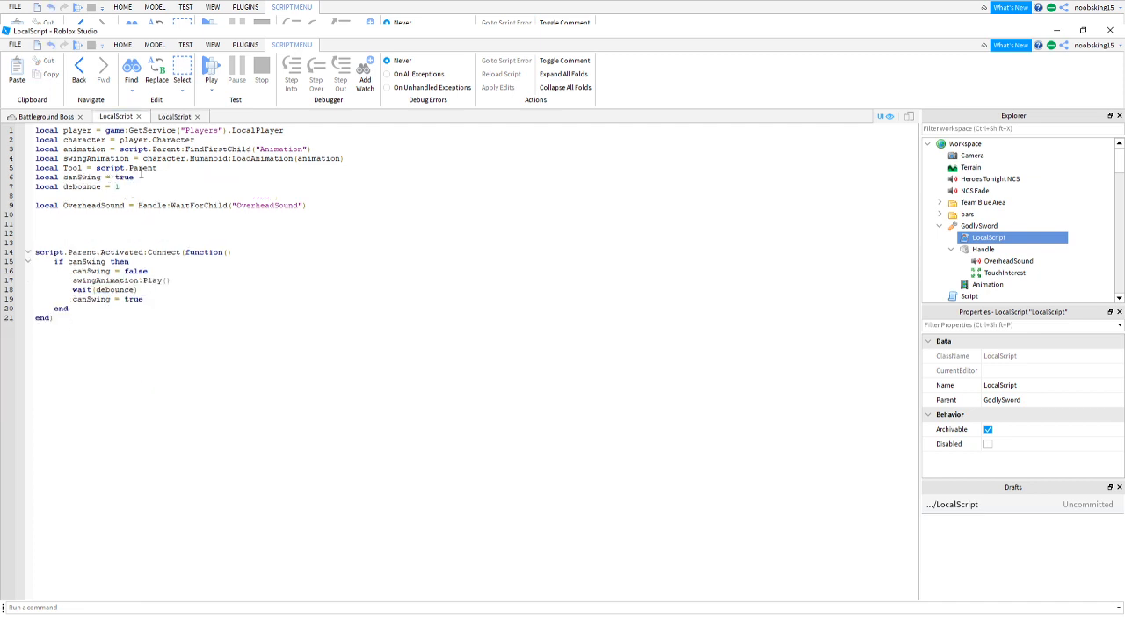
{"action": "left_click", "coordinate": [177, 281]}
{"action": "key", "text": "Return"}
{"action": "key", "text": "ctrl+v"}
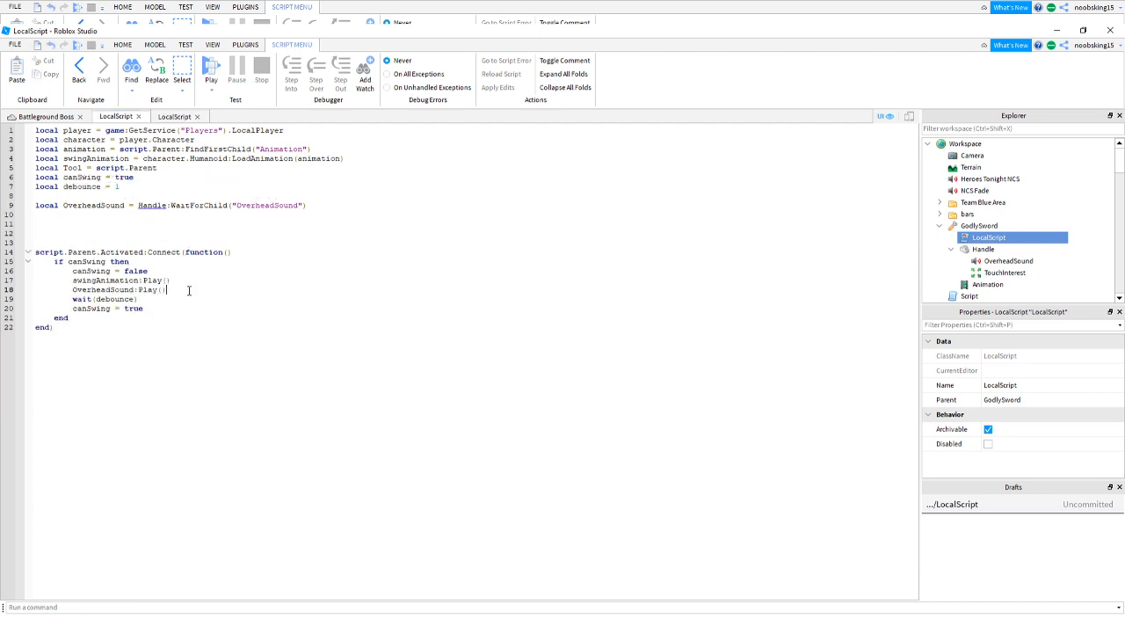
Examine the Handle reference in GodlySword's LocalScript against benSword's Handle and LocalScript in ServerStorage.
{"action": "double_click", "coordinate": [147, 206]}
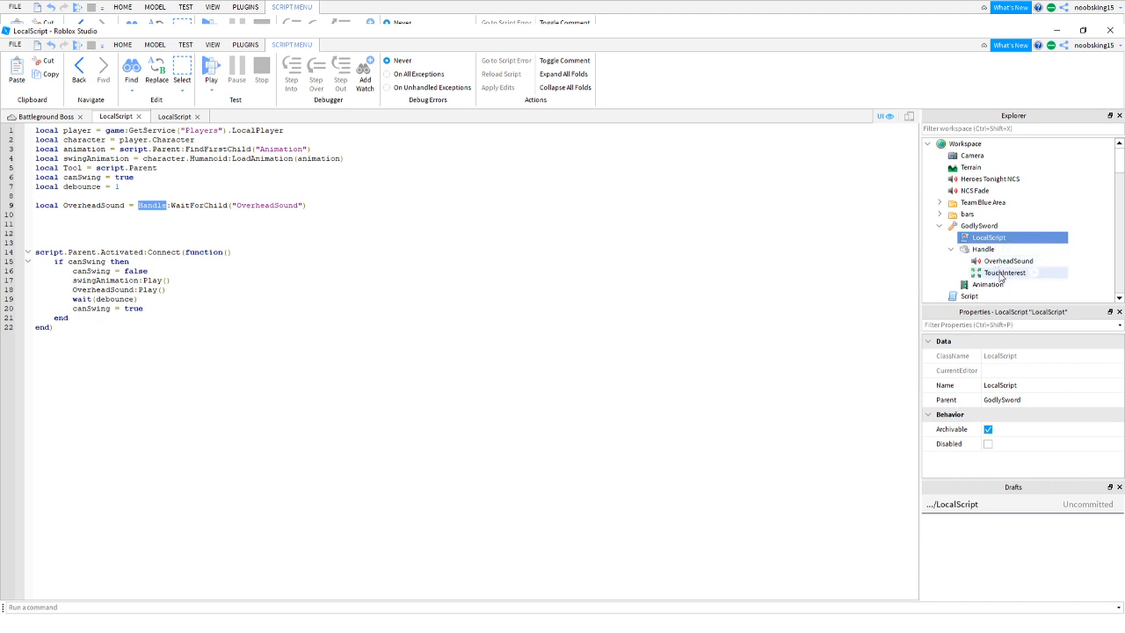
{"action": "scroll", "coordinate": [1010, 284], "scroll_direction": "down", "scroll_amount": 2}
{"action": "scroll", "coordinate": [1012, 289], "scroll_direction": "down", "scroll_amount": 7}
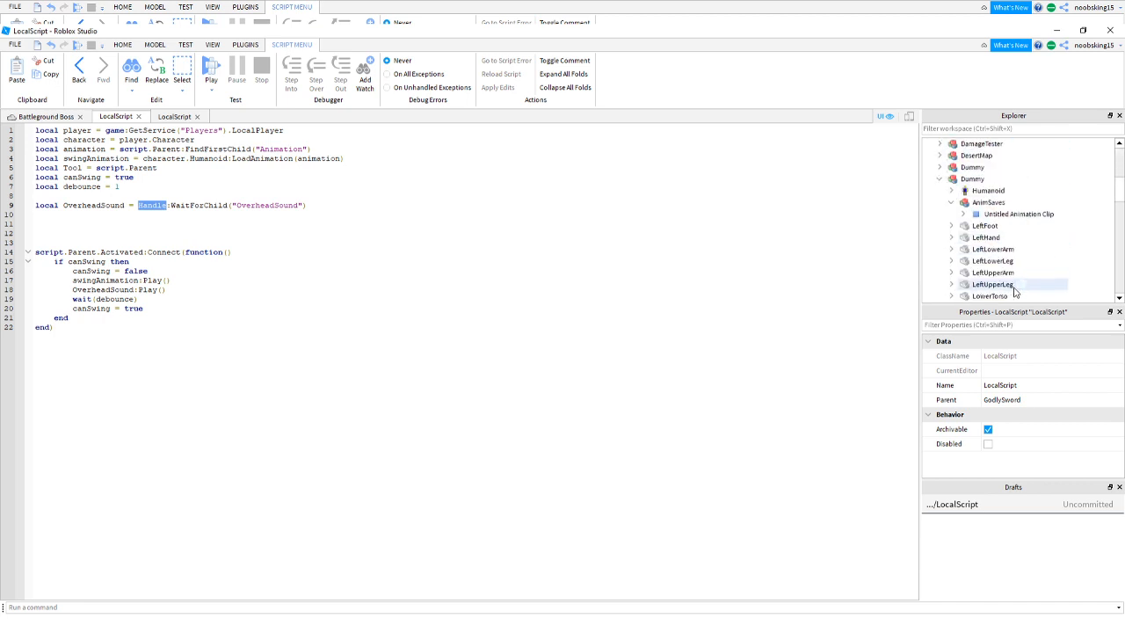
{"action": "scroll", "coordinate": [1016, 299], "scroll_direction": "down", "scroll_amount": 10}
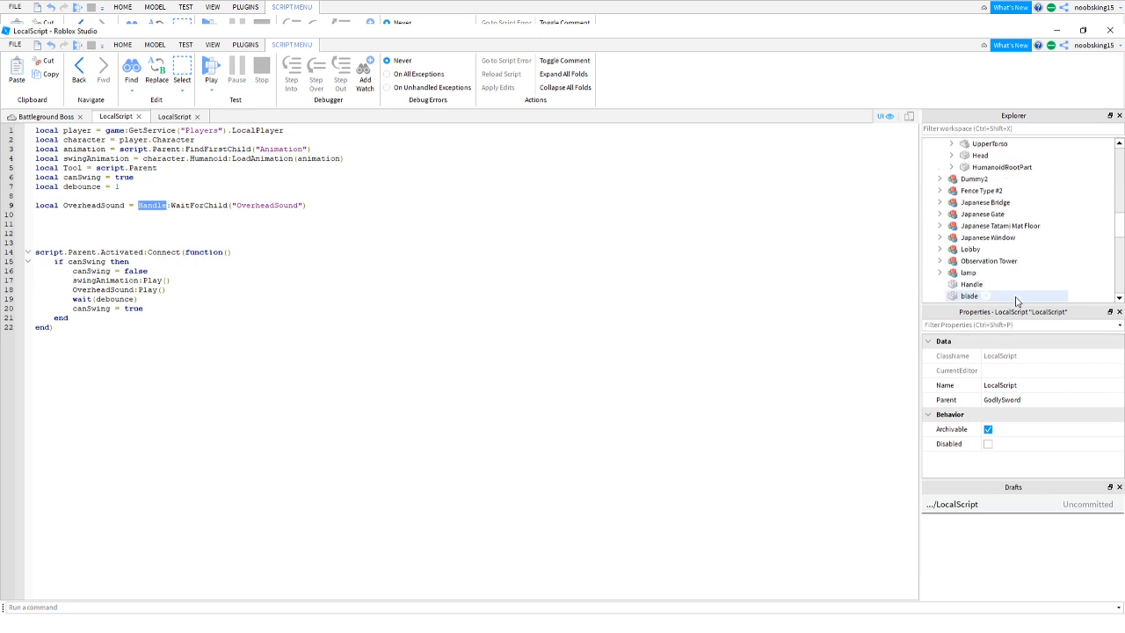
{"action": "scroll", "coordinate": [1017, 299], "scroll_direction": "down", "scroll_amount": 1}
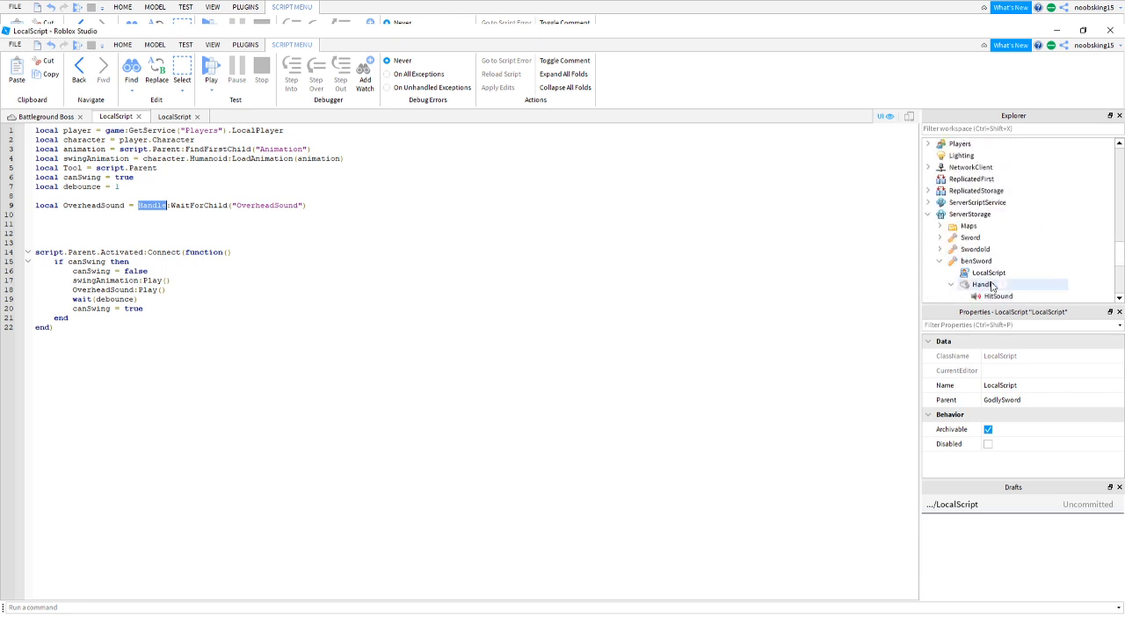
{"action": "scroll", "coordinate": [993, 285], "scroll_direction": "down", "scroll_amount": 2}
{"action": "scroll", "coordinate": [1060, 269], "scroll_direction": "down", "scroll_amount": 1}
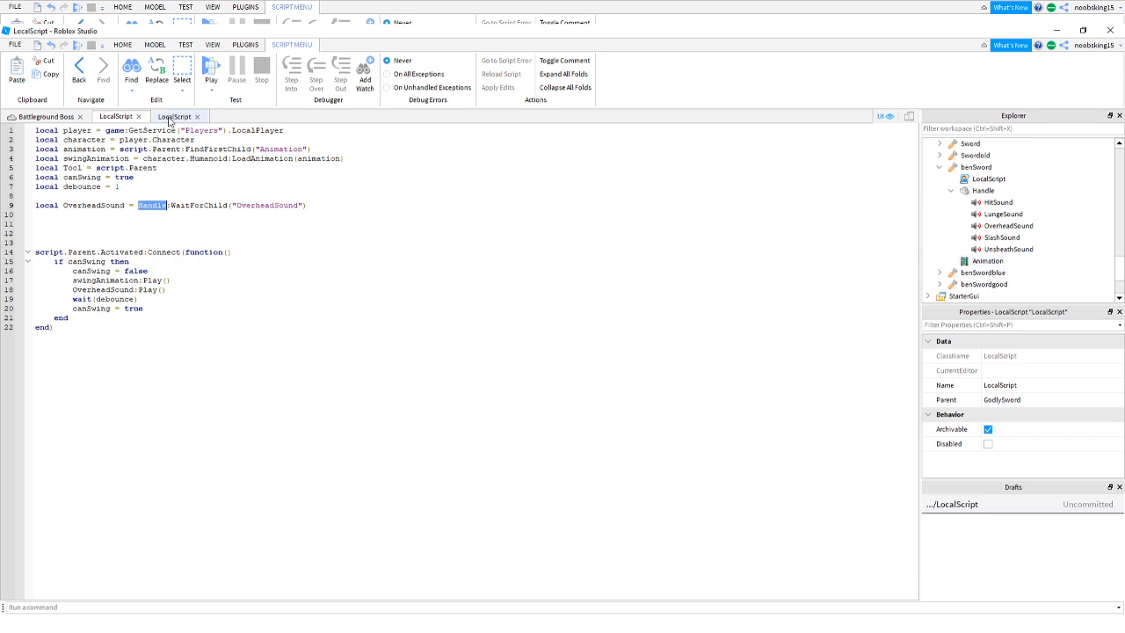
{"action": "left_click", "coordinate": [171, 117]}
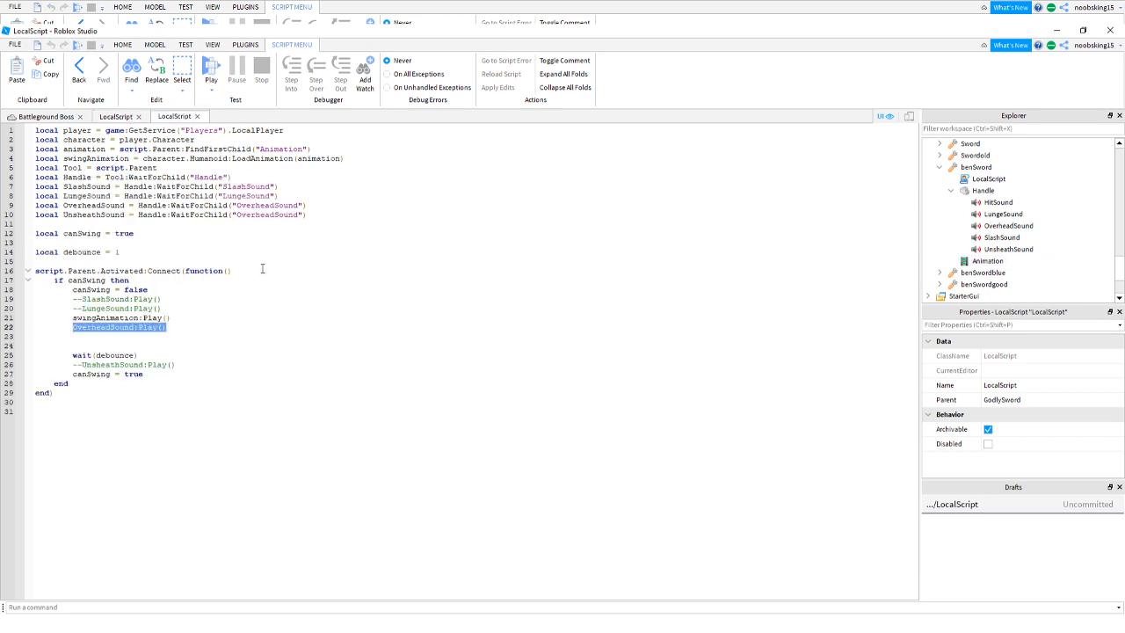
{"action": "left_click", "coordinate": [116, 117]}
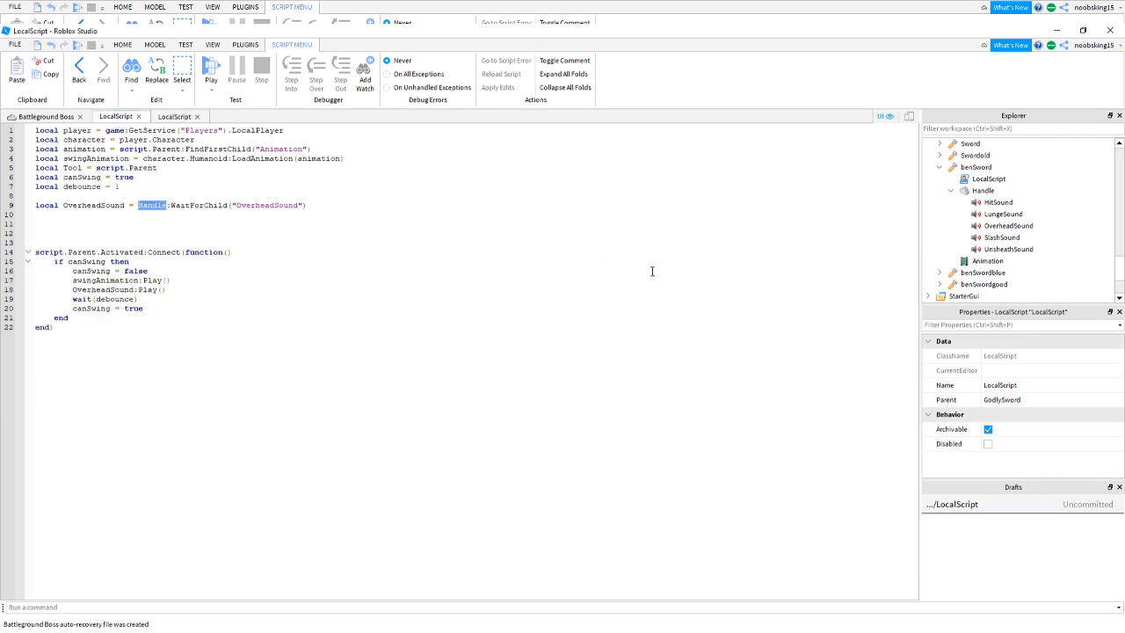
{"action": "left_click", "coordinate": [195, 187]}
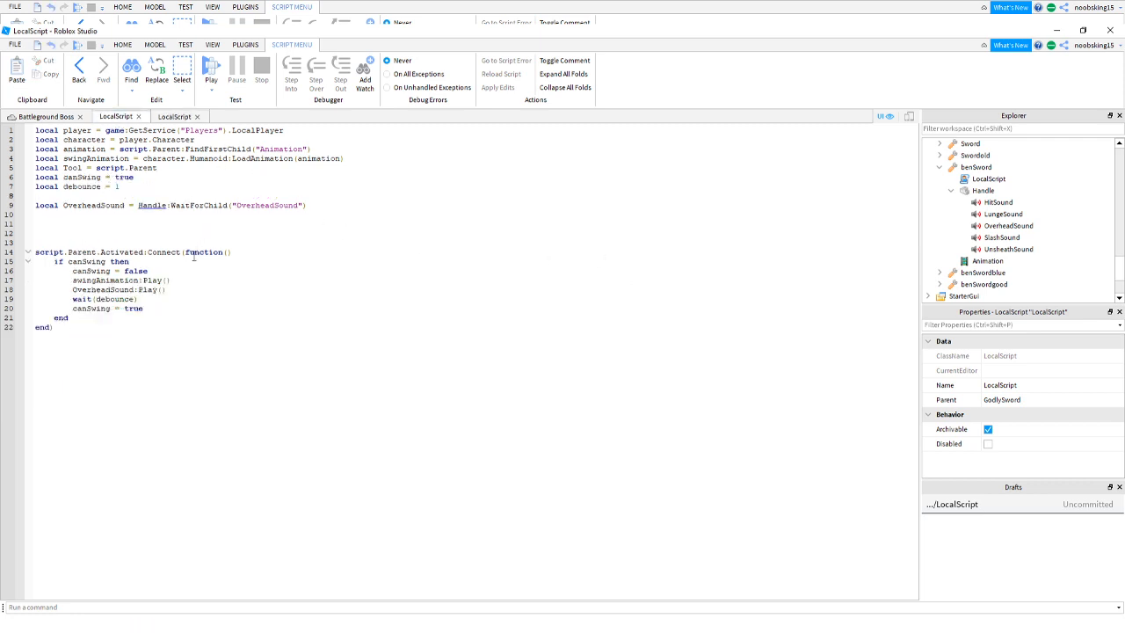
Copy the line local Handle = Tool:WaitForChild("Handle") from benSword's LocalScript and return to GodlySword's LocalScript.
{"action": "left_click", "coordinate": [167, 117]}
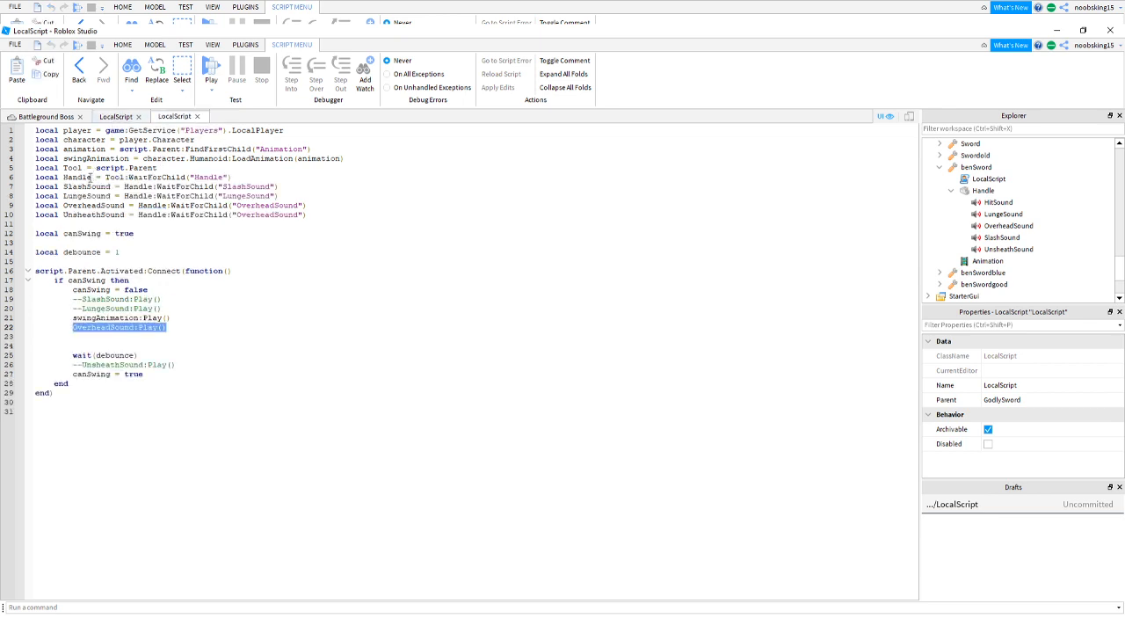
{"action": "double_click", "coordinate": [79, 177]}
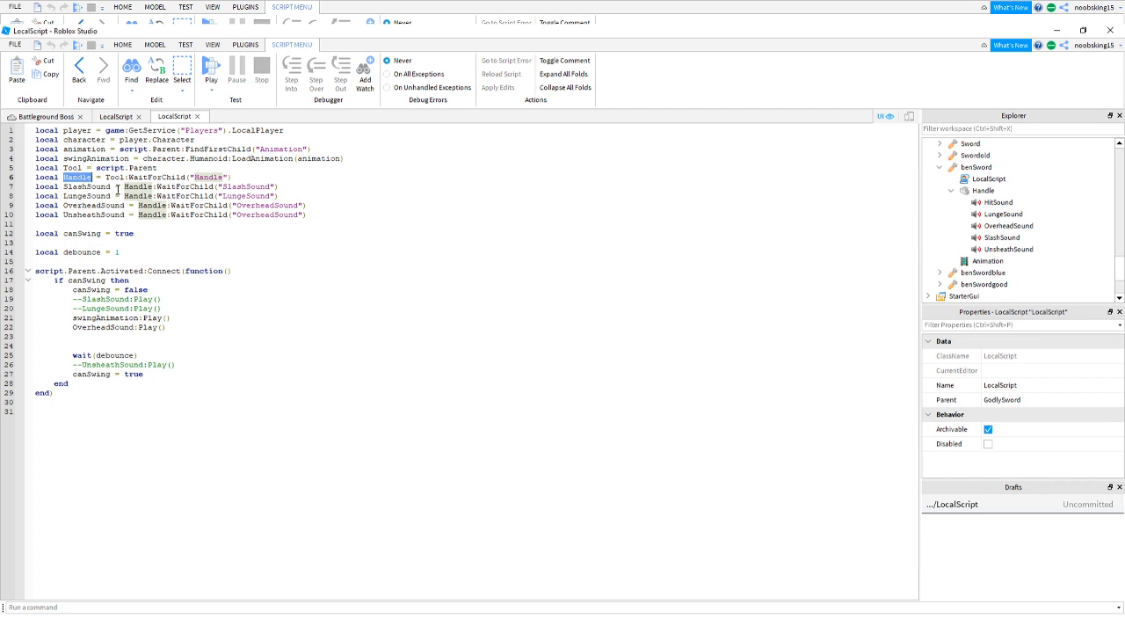
{"action": "left_click_drag", "start_coordinate": [231, 177], "coordinate": [47, 177]}
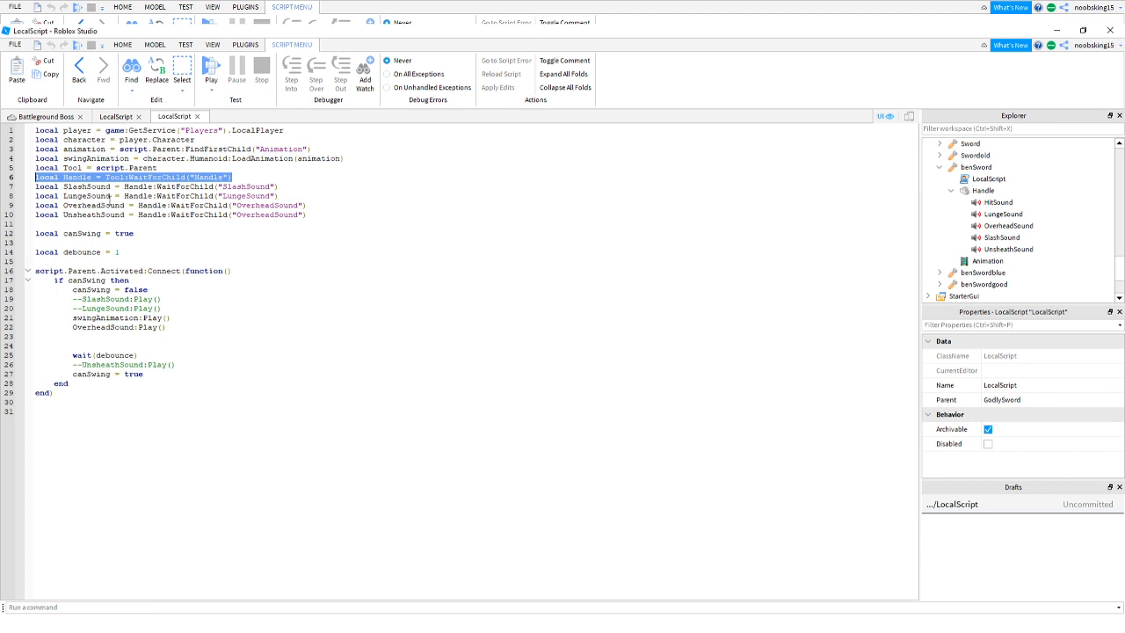
{"action": "left_click", "coordinate": [116, 118]}
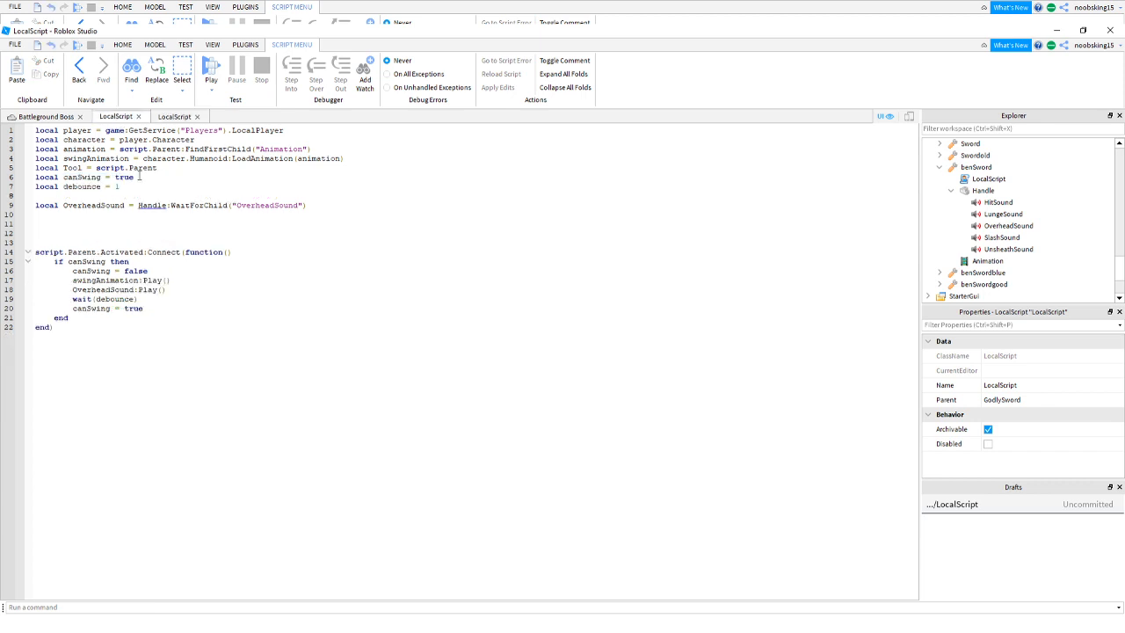
{"action": "key", "text": "Return"}
{"action": "type", "text": "local Handle = Tool:WaitForChild(\"Handle\")"}
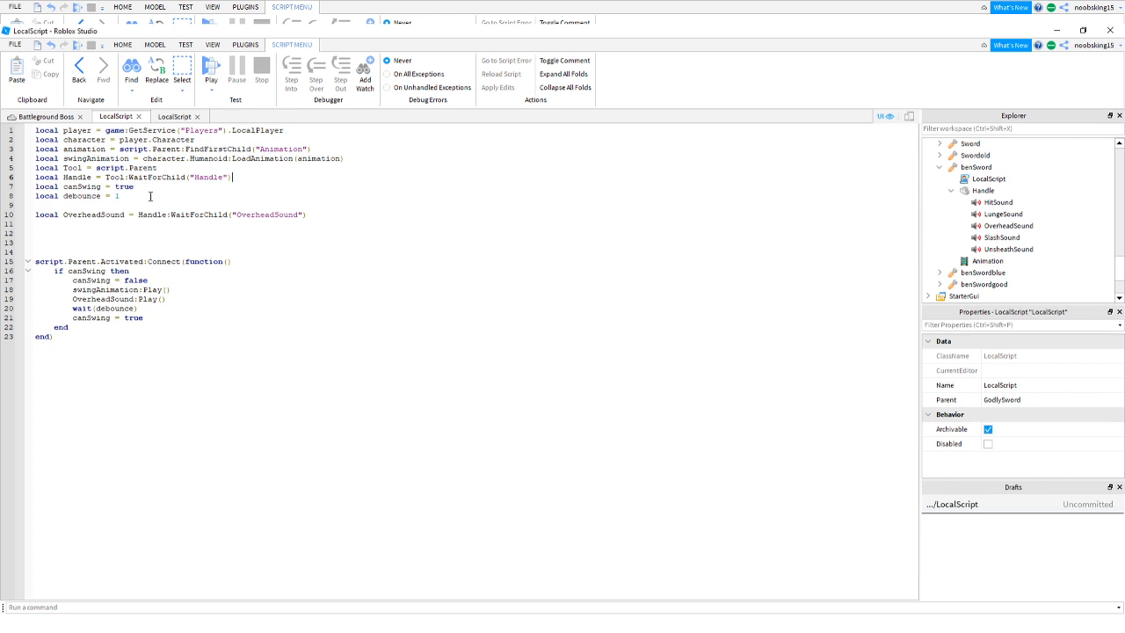
{"action": "key", "text": "ctrl+z"}
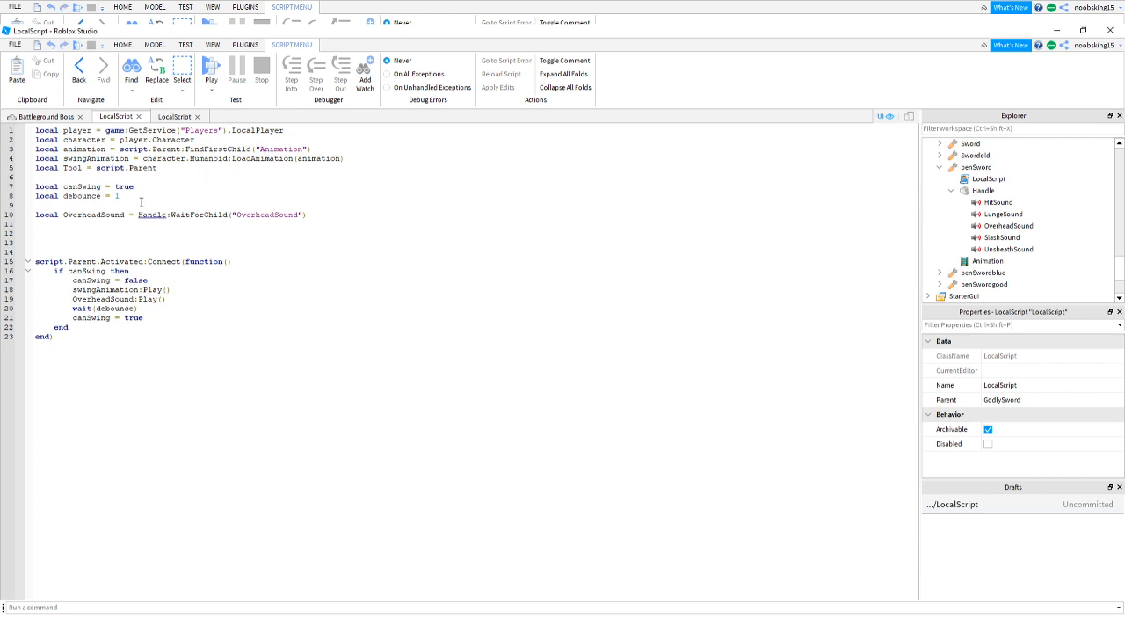
Paste local Handle = Tool:WaitForChild("Handle") directly above the OverheadSound variable and remove the empty line after the Tool variable.
{"action": "left_click", "coordinate": [129, 204]}
{"action": "key", "text": "Return"}
{"action": "type", "text": "local Handle = Tool:WaitForChild(\"Handle\")"}
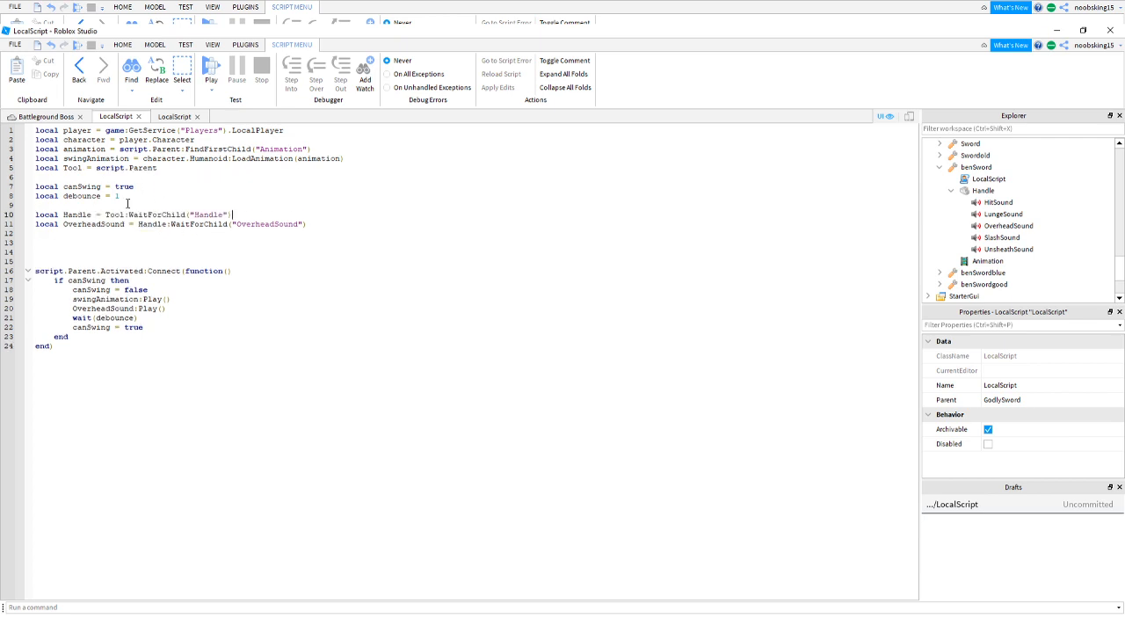
{"action": "key", "text": "BackSpace"}
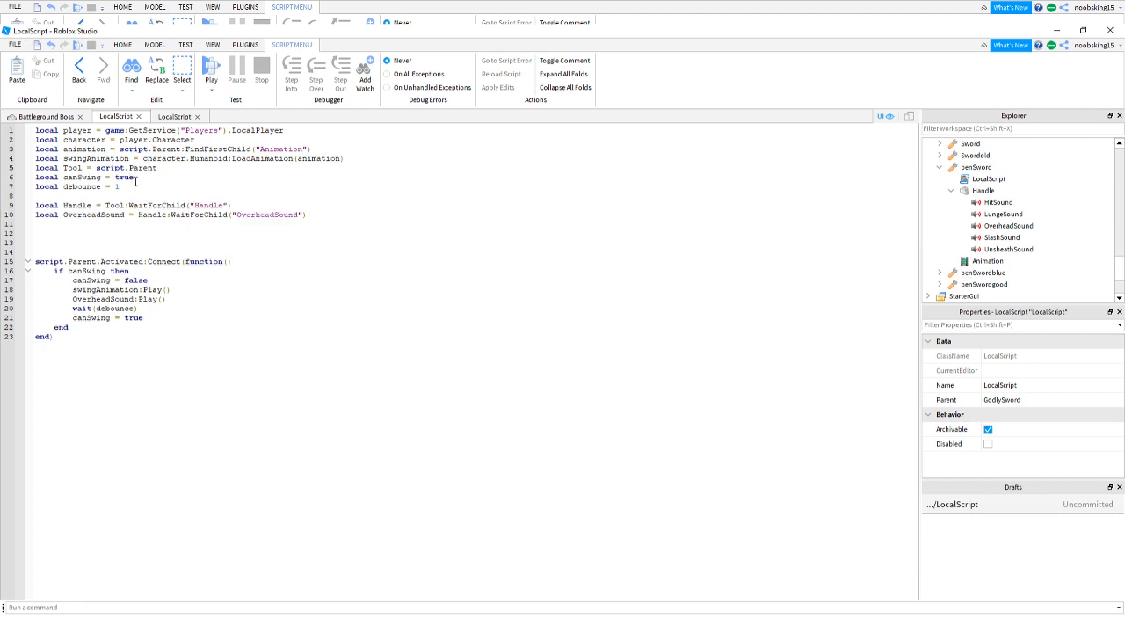
Remove two of the empty lines above the script.Parent.Activated function in GodlySword's LocalScript.
{"action": "left_click_drag", "start_coordinate": [316, 213], "coordinate": [25, 202]}
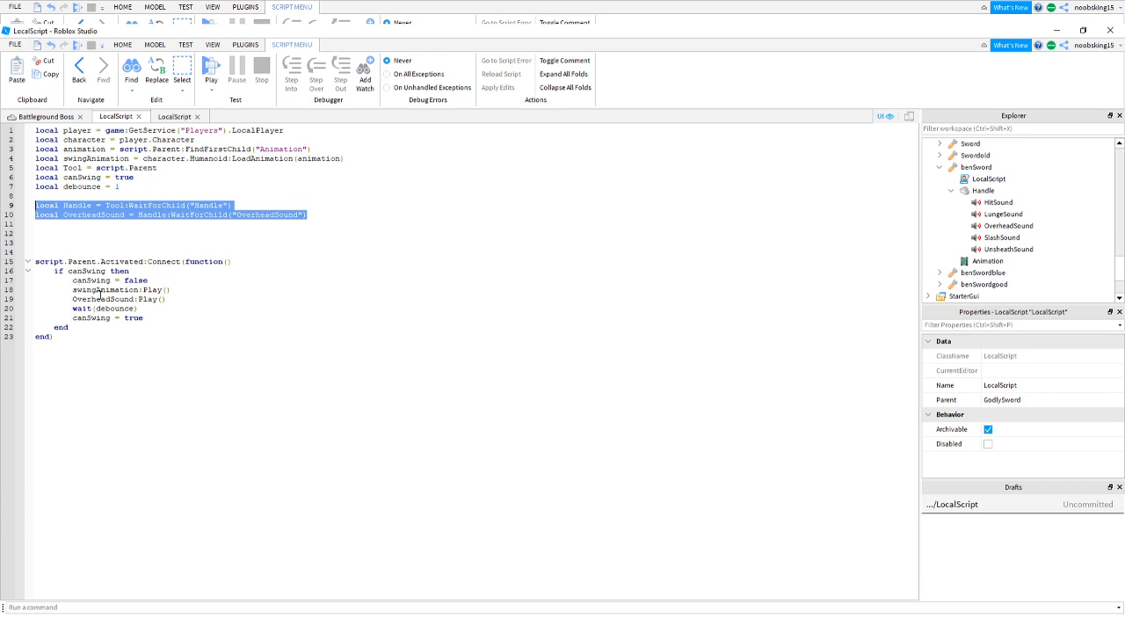
{"action": "mouse_move", "coordinate": [169, 299]}
{"action": "left_mouse_down"}
{"action": "mouse_move", "coordinate": [87, 299]}
{"action": "mouse_move", "coordinate": [167, 300]}
{"action": "left_mouse_up"}
{"action": "left_click", "coordinate": [147, 299]}
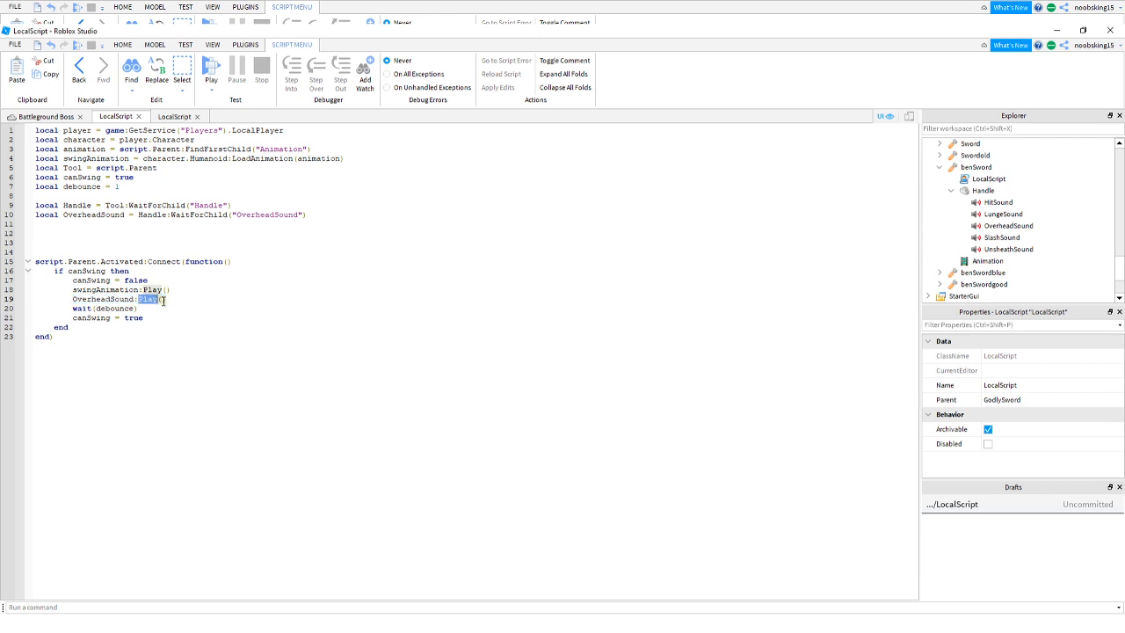
{"action": "left_click", "coordinate": [183, 300]}
{"action": "key", "text": "BackSpace"}
{"action": "key", "text": "BackSpace"}
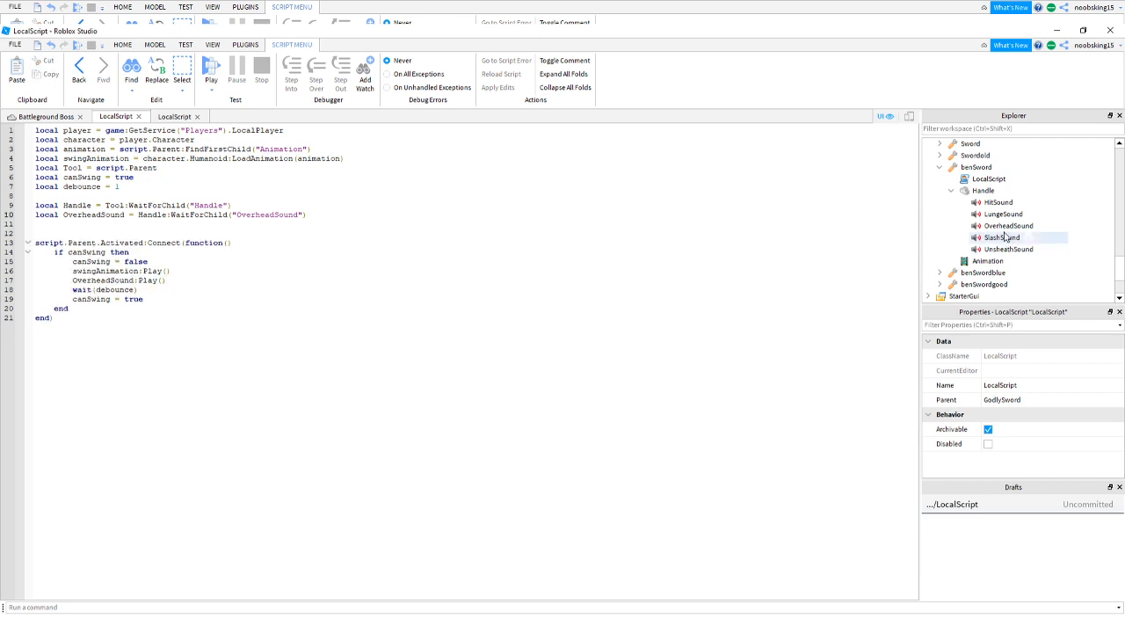
Check GodlySword and its Handle in Workspace, return to the Battleground Boss place and start a one-player test session.
{"action": "scroll", "coordinate": [1001, 237], "scroll_direction": "up", "scroll_amount": 10}
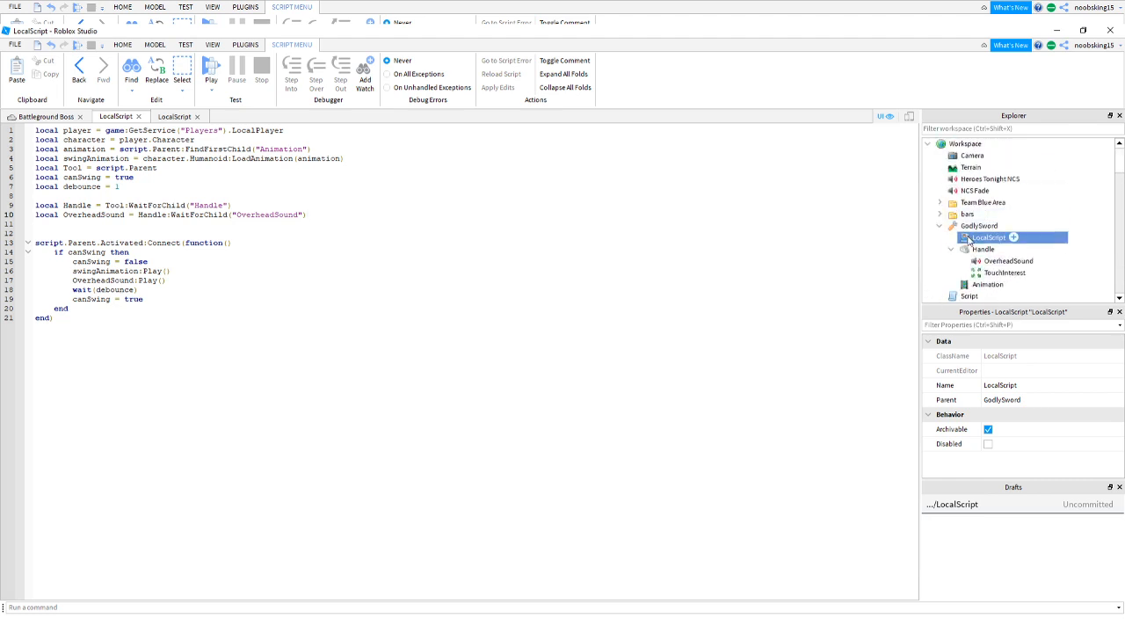
{"action": "left_click", "coordinate": [978, 226]}
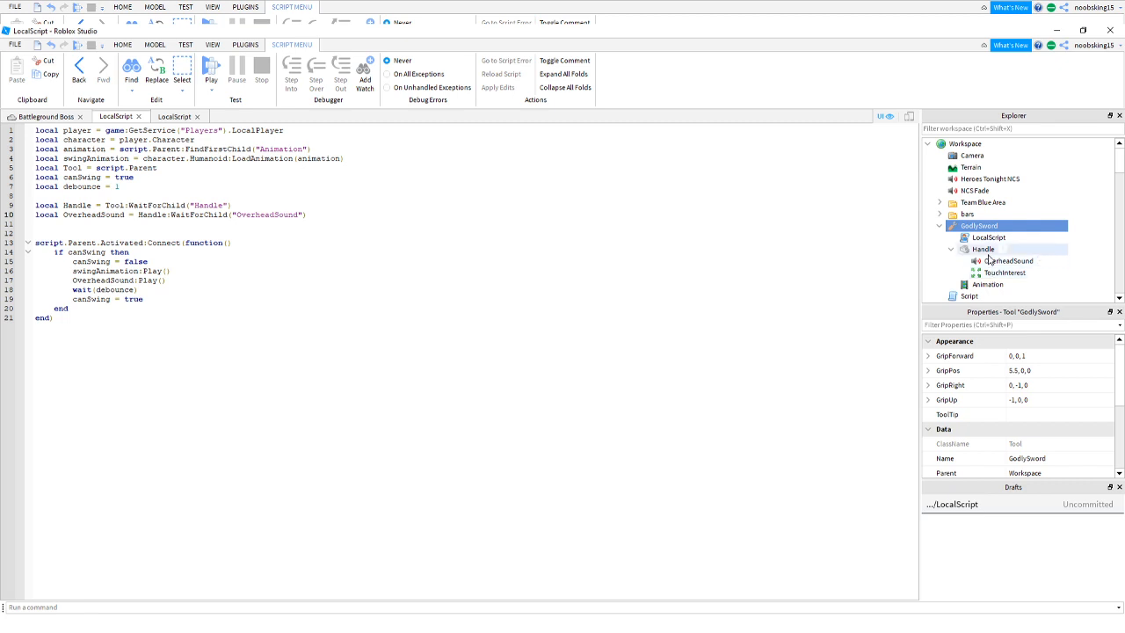
{"action": "left_click", "coordinate": [987, 250]}
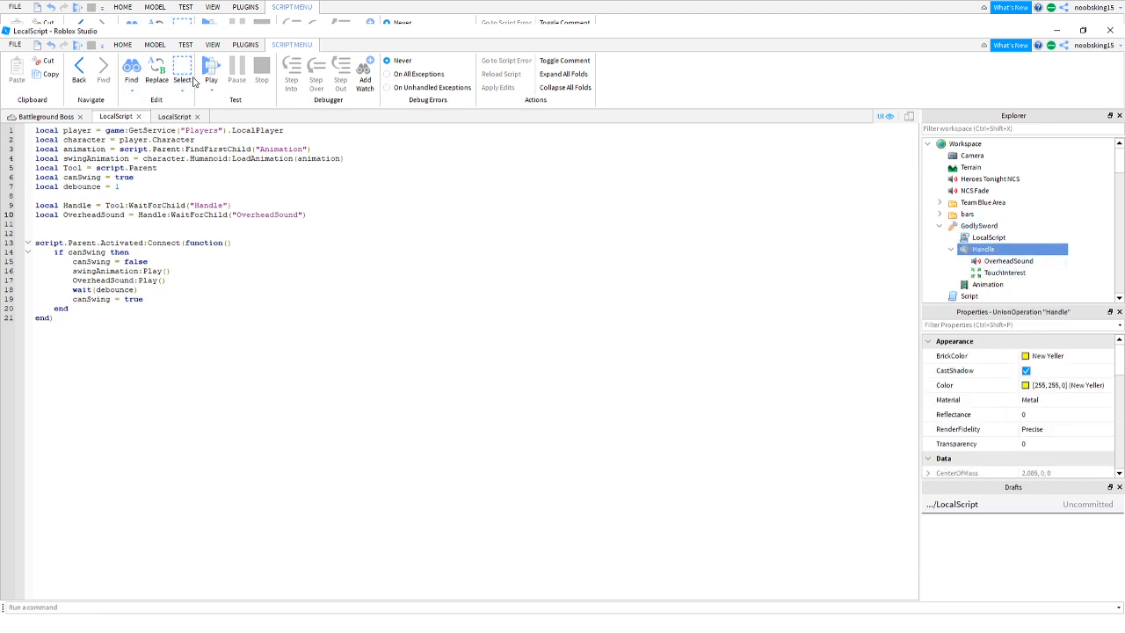
{"action": "left_click", "coordinate": [45, 116]}
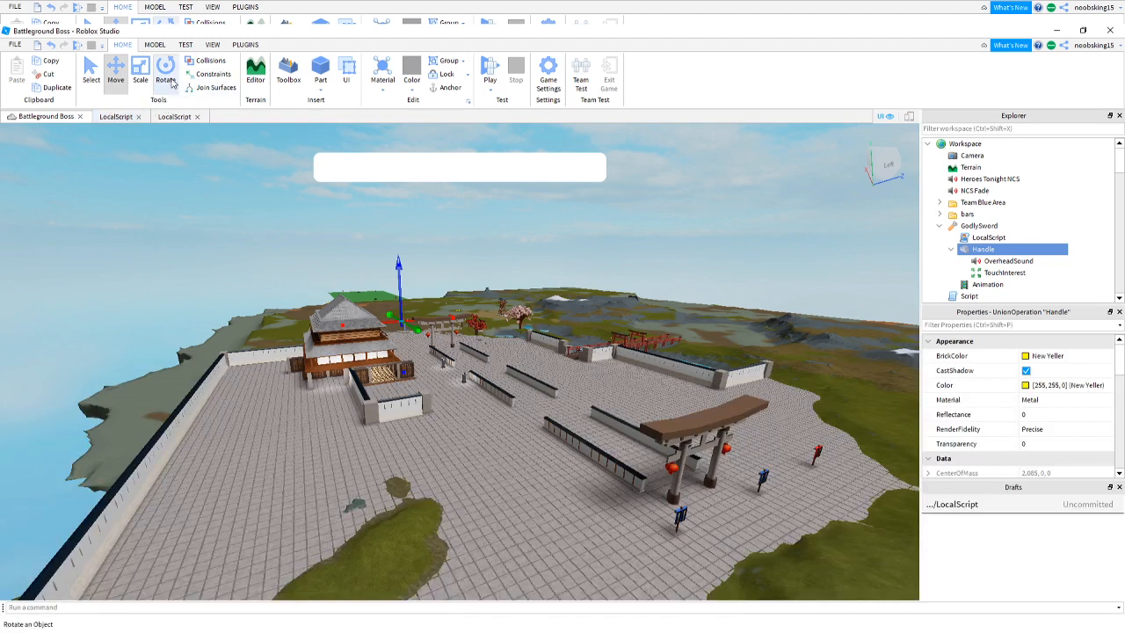
{"action": "left_click", "coordinate": [154, 44]}
{"action": "left_click", "coordinate": [186, 44]}
{"action": "left_click", "coordinate": [98, 70]}
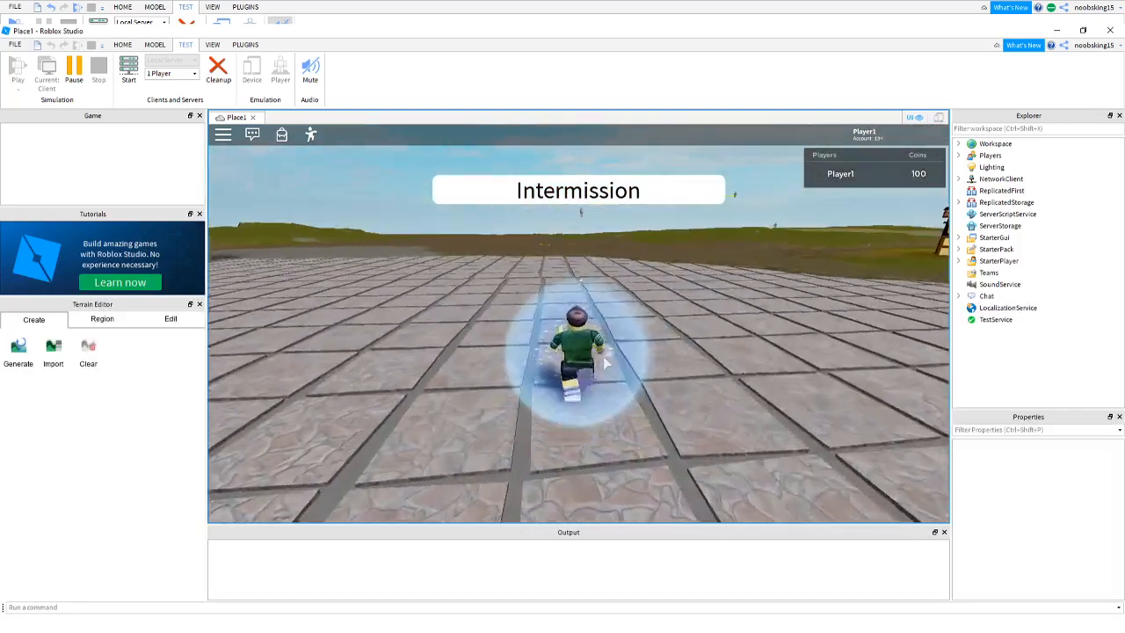
Run the character through the arena with GodlySword equipped and swing it several times to test the overhead sound.
{"action": "right_click_drag", "start_coordinate": [605, 363], "coordinate": [604, 362]}
{"action": "key", "text": "w"}
{"action": "key", "text": "w"}
{"action": "key", "text": "w"}
{"action": "key", "text": "w"}
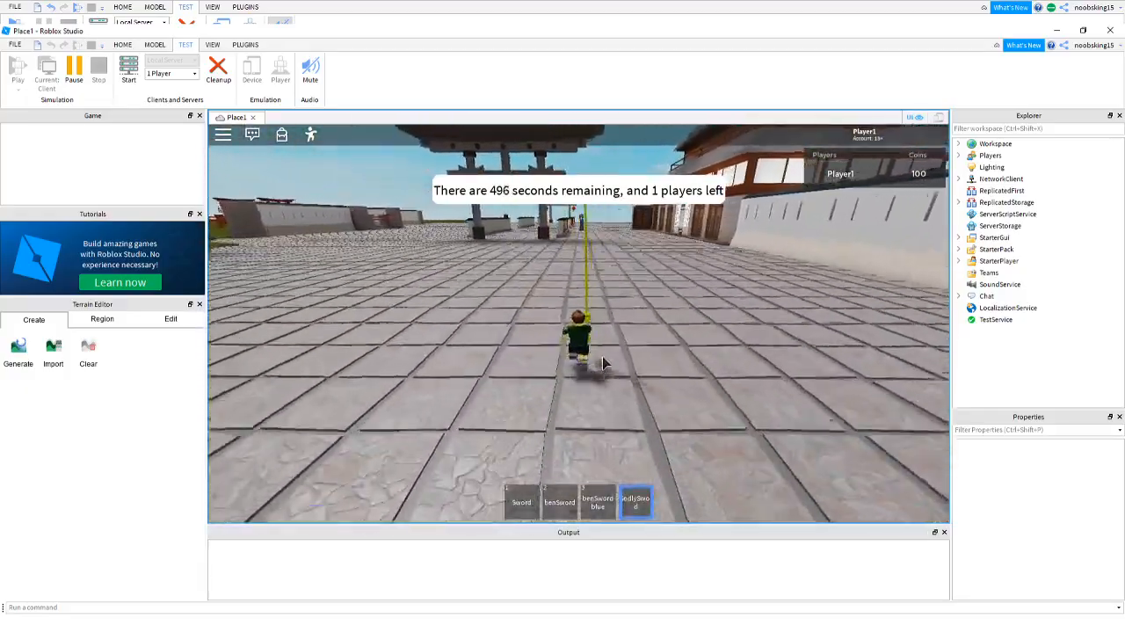
{"action": "key", "text": "s"}
{"action": "left_click", "coordinate": [602, 361]}
{"action": "key", "text": "s"}
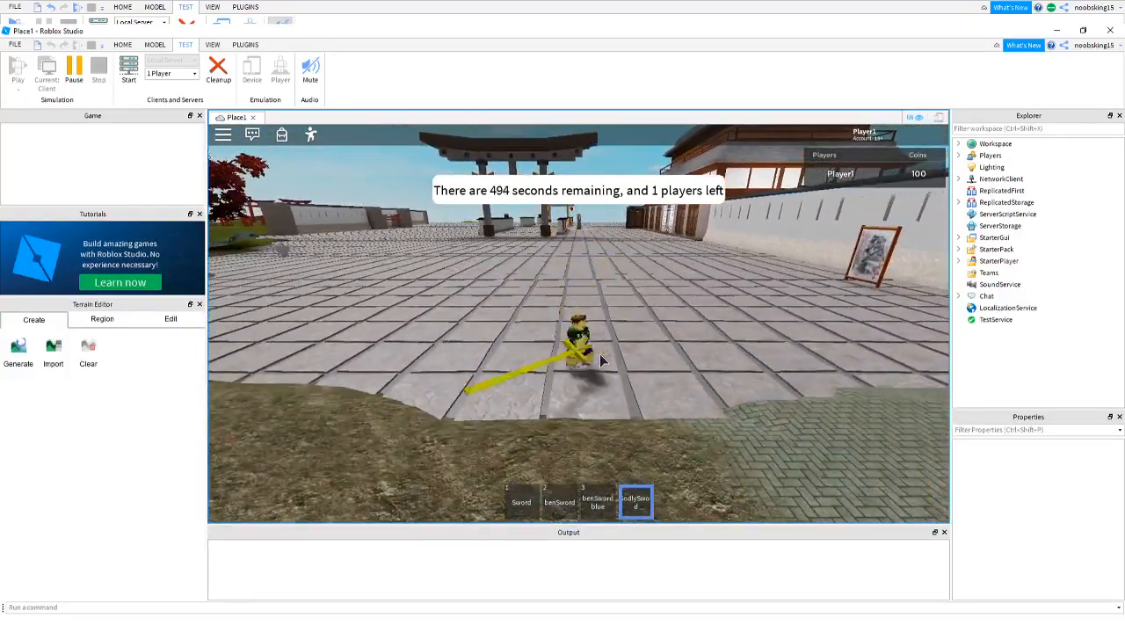
{"action": "left_click", "coordinate": [602, 361]}
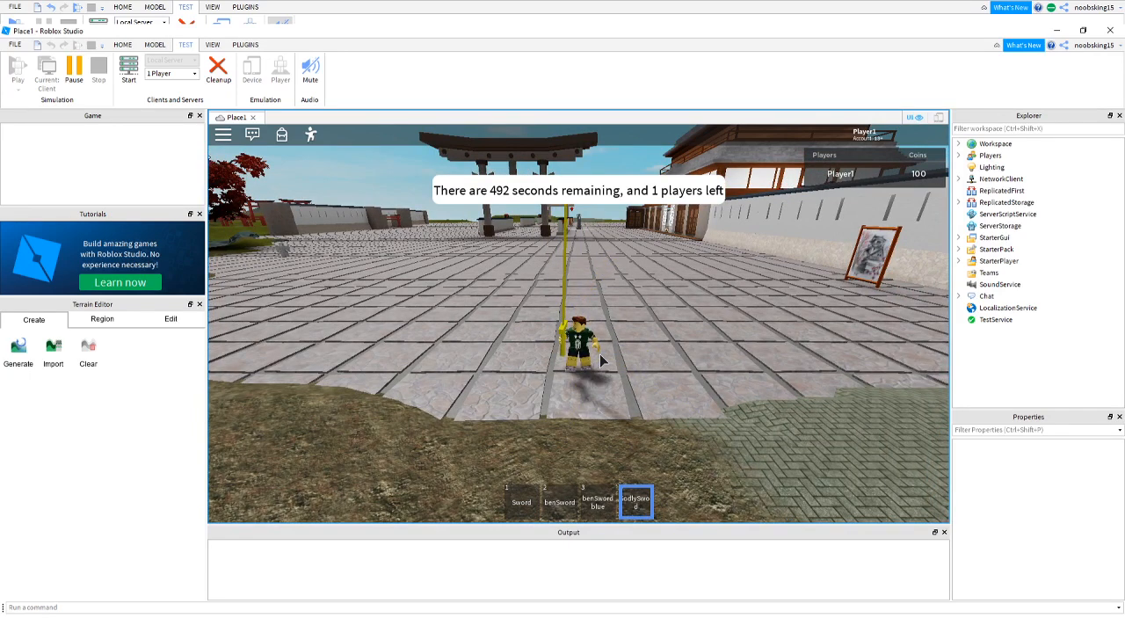
{"action": "left_click", "coordinate": [602, 361]}
{"action": "left_click", "coordinate": [602, 361]}
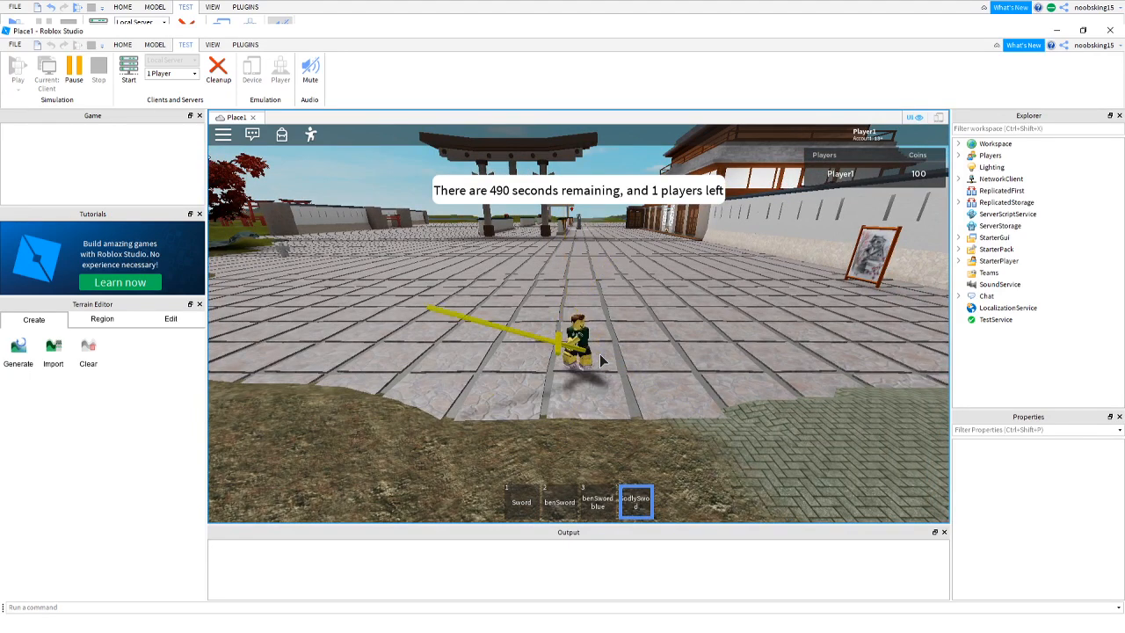
Equip benSwordblue and benSword in turn and swing benSword to compare its swing with GodlySword's.
{"action": "left_click", "coordinate": [599, 502]}
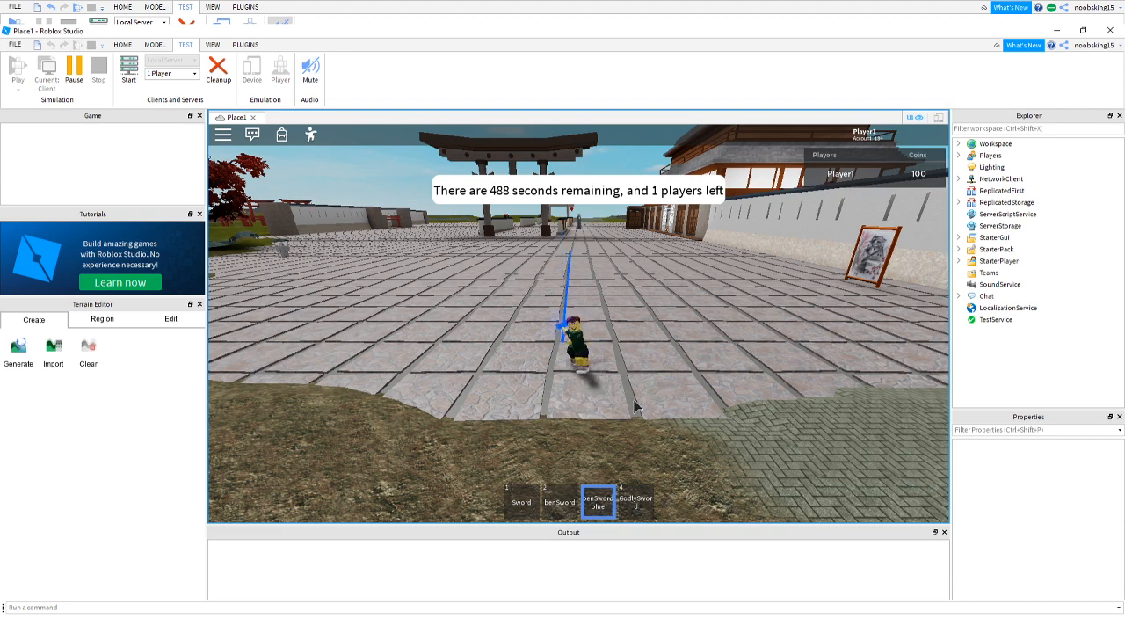
{"action": "left_click", "coordinate": [573, 509]}
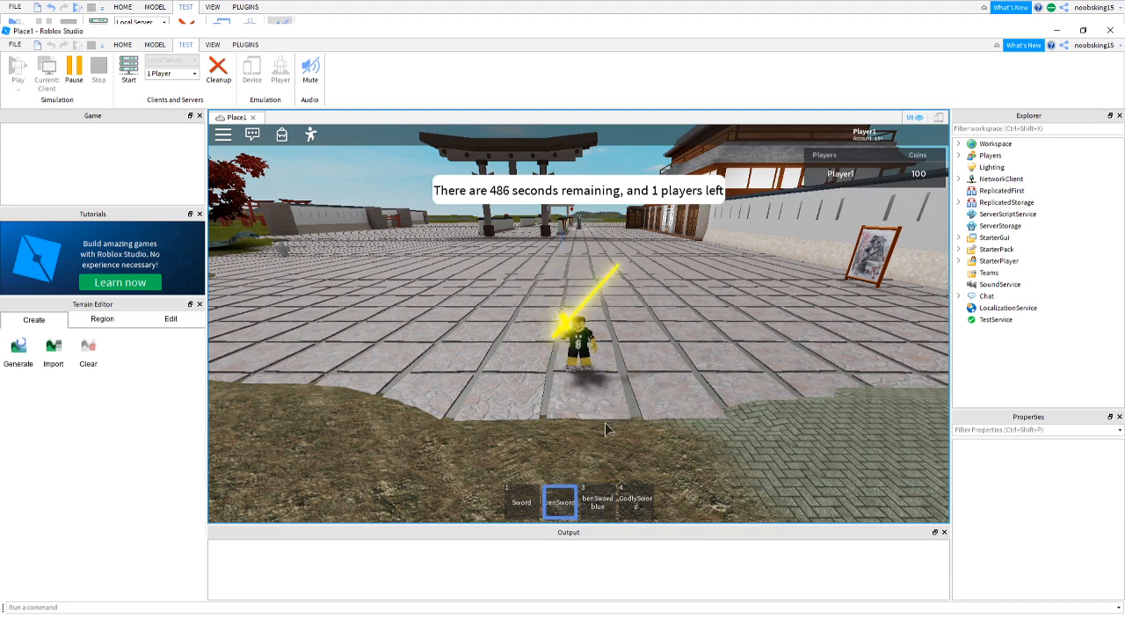
{"action": "left_click", "coordinate": [606, 429]}
{"action": "left_click", "coordinate": [617, 461]}
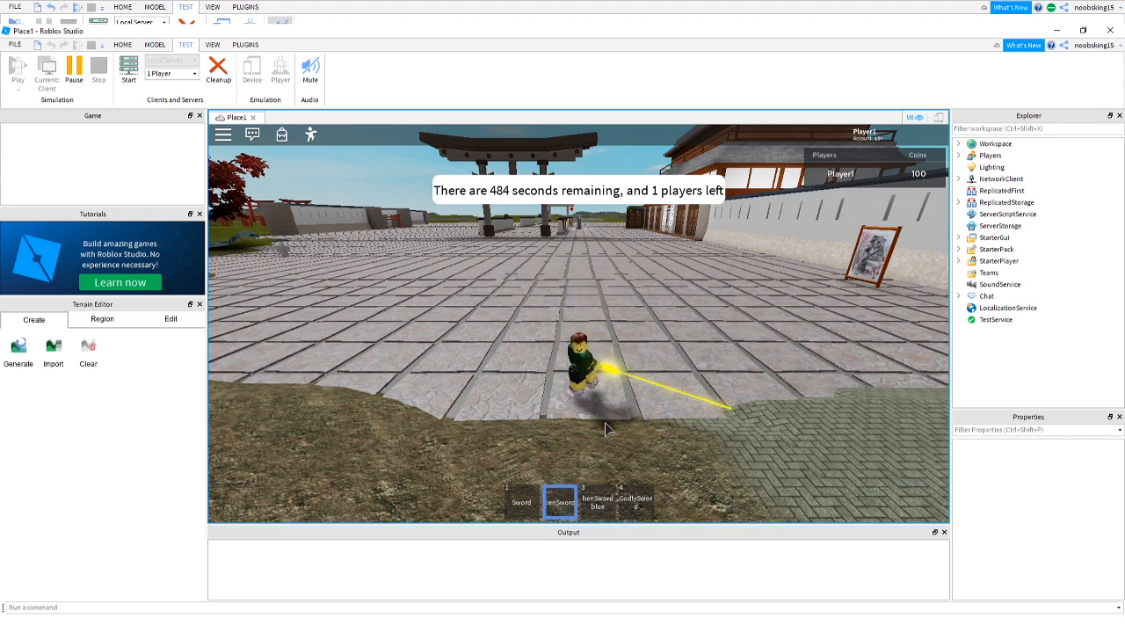
Switch back to GodlySword, move the character around with it and put the sword away.
{"action": "left_click", "coordinate": [631, 497]}
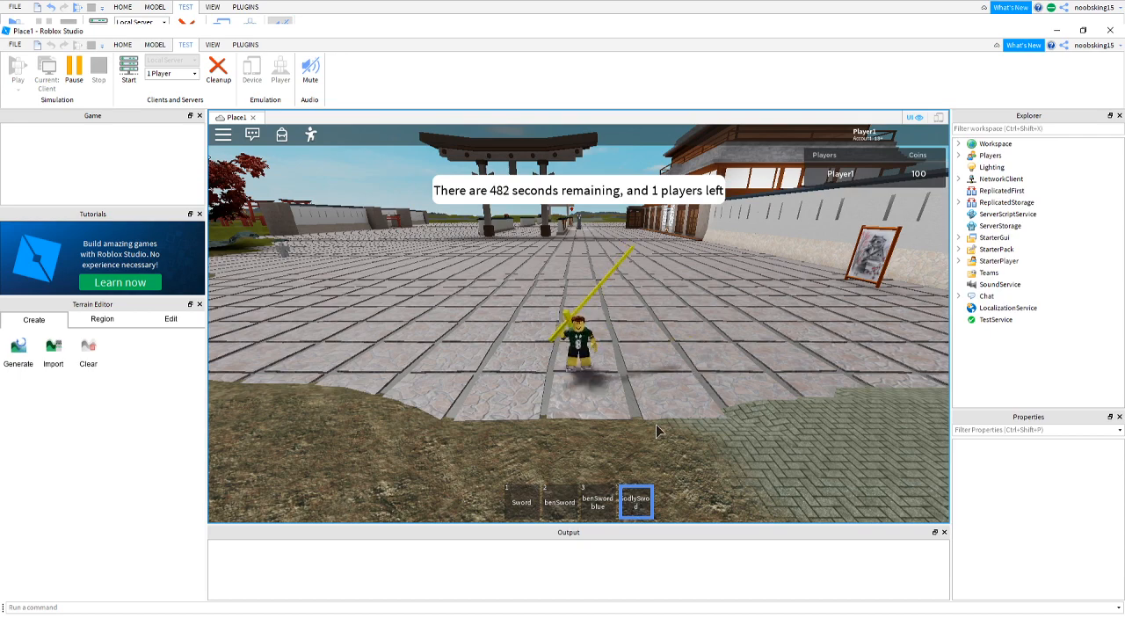
{"action": "key", "text": "w"}
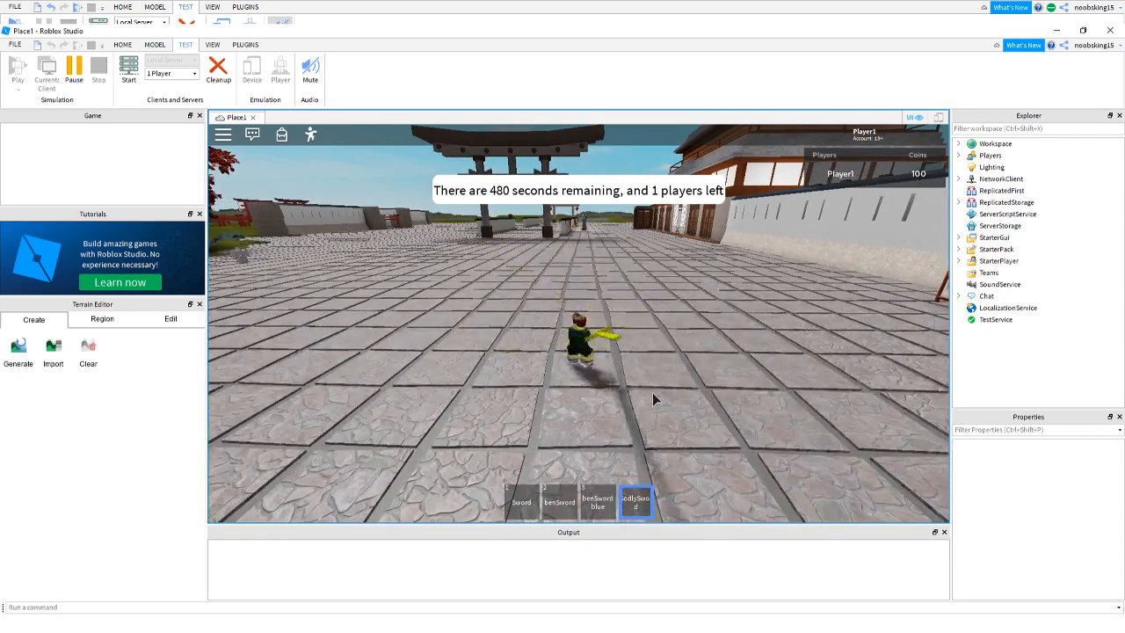
{"action": "key", "text": "s"}
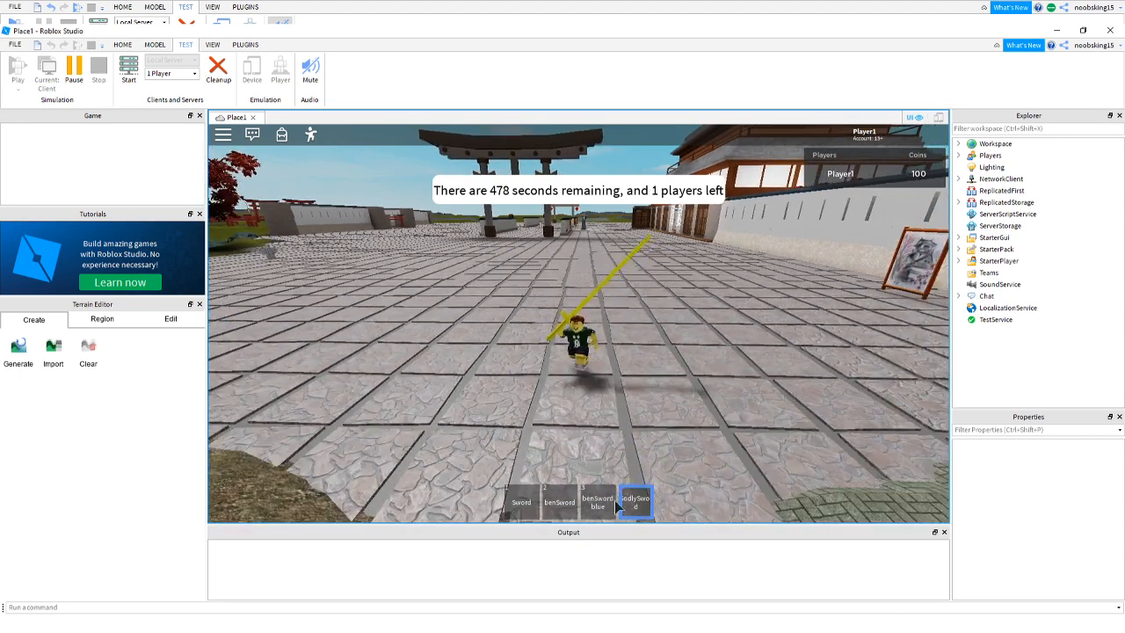
{"action": "key", "text": "3"}
{"action": "left_click", "coordinate": [636, 497]}
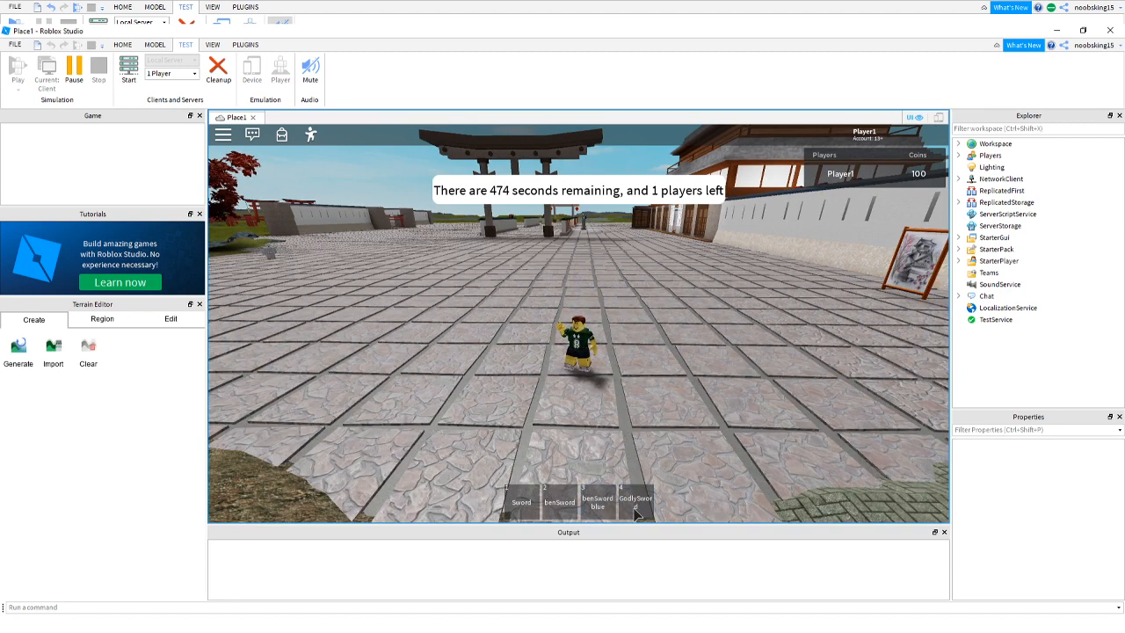
Equip GodlySword again and swing it repeatedly, both standing and walking, to test its swing animation and sound.
{"action": "left_click", "coordinate": [651, 398]}
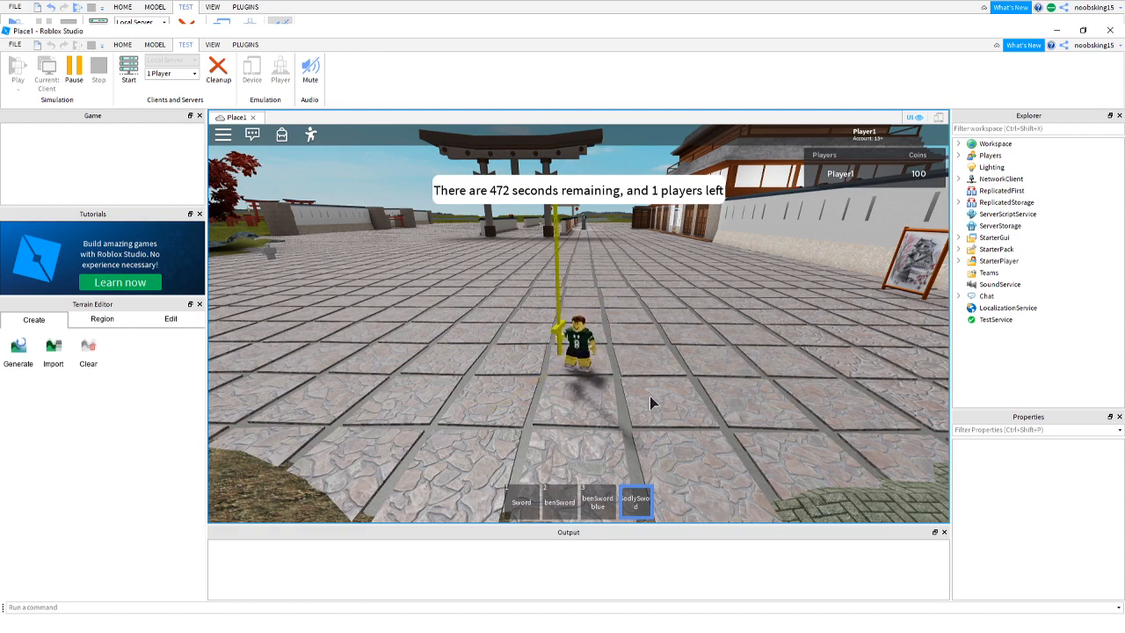
{"action": "left_click", "coordinate": [651, 394]}
{"action": "left_click", "coordinate": [652, 395]}
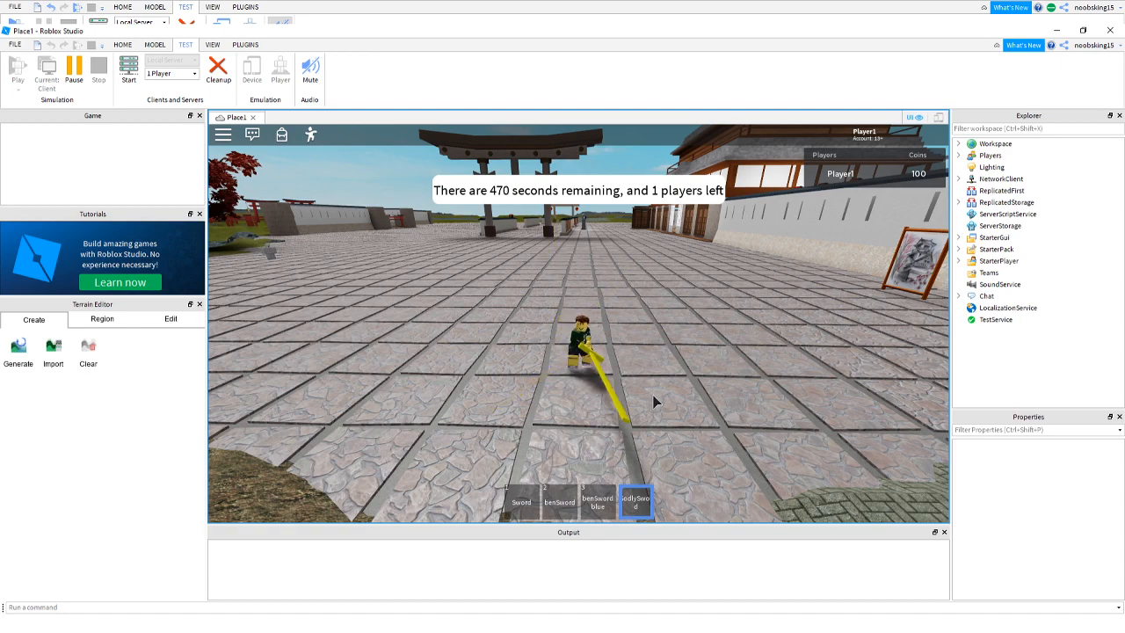
{"action": "key", "text": "w"}
{"action": "left_click", "coordinate": [651, 383]}
{"action": "key", "text": "w"}
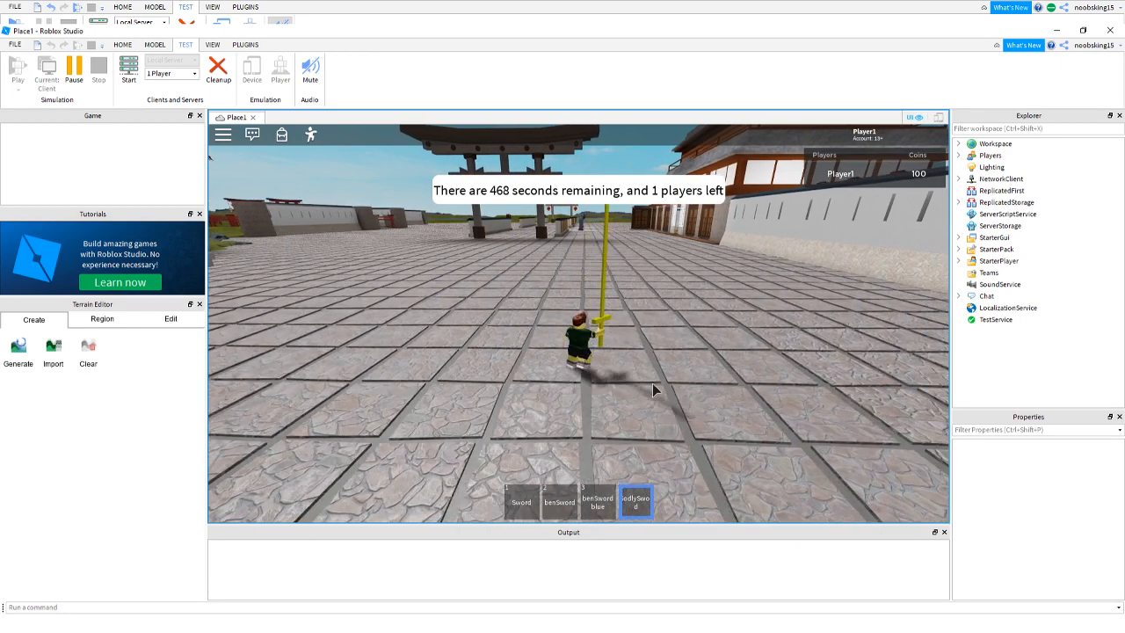
{"action": "left_click", "coordinate": [652, 383]}
{"action": "left_click", "coordinate": [652, 382]}
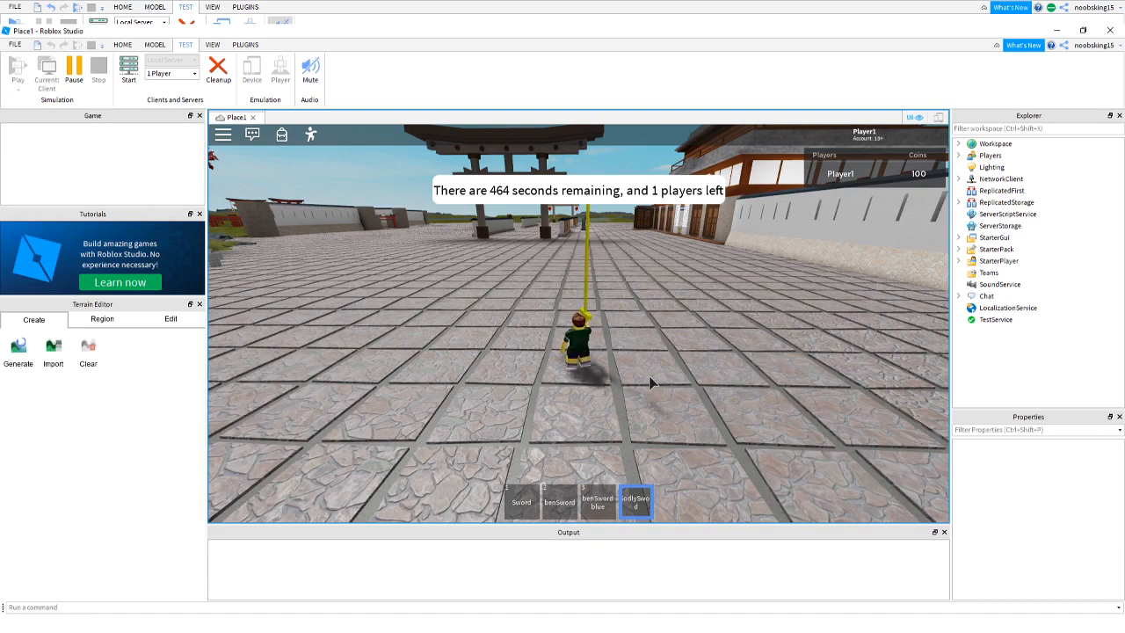
Run the character back and forth across the stone courtyard with GodlySword held to check how it is carried.
{"action": "key", "text": "w"}
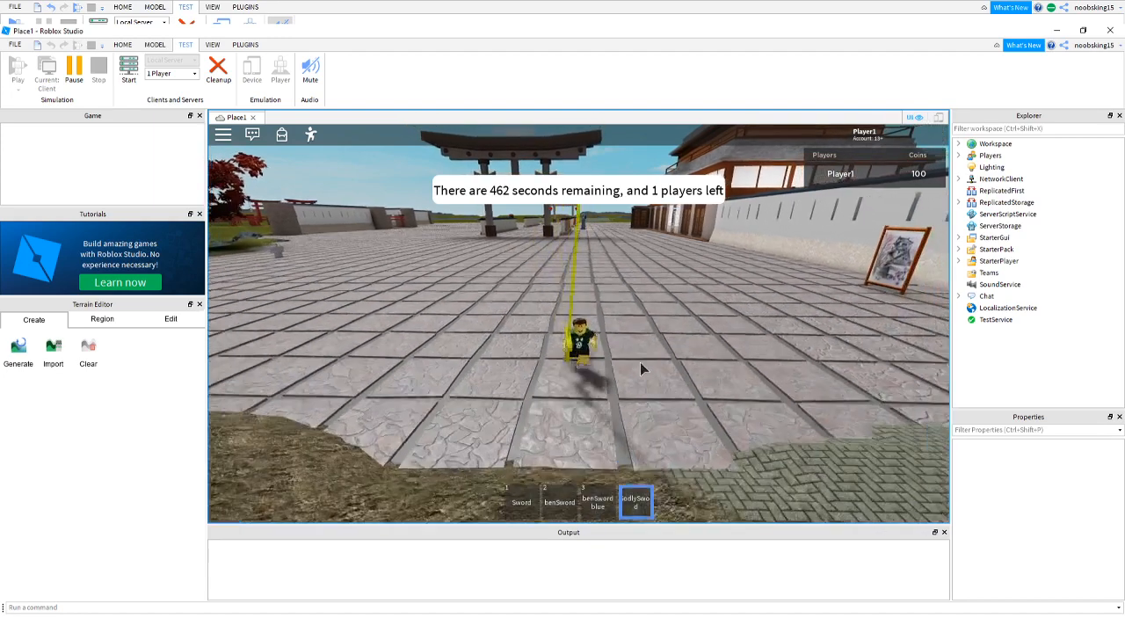
{"action": "key", "text": "w"}
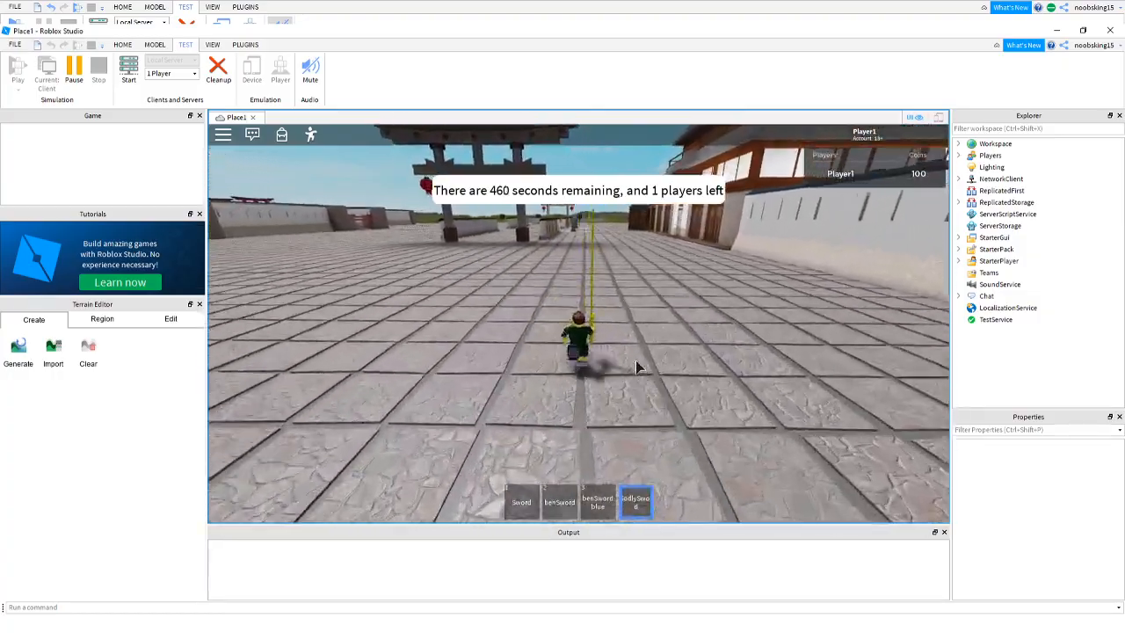
{"action": "key", "text": "a"}
{"action": "key", "text": "s"}
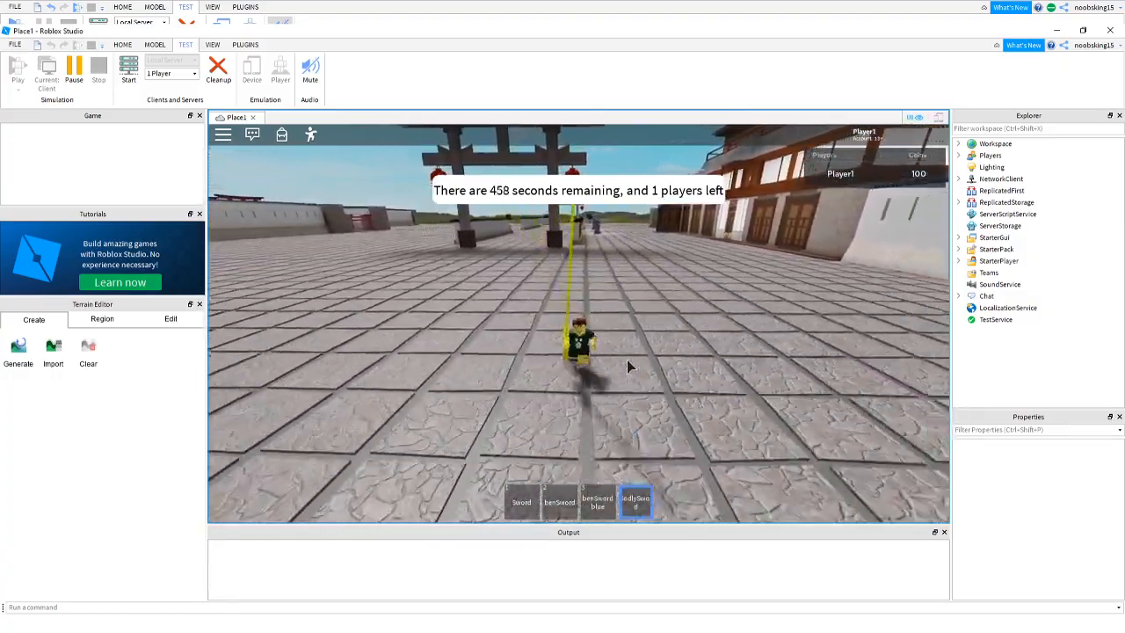
{"action": "key", "text": "s"}
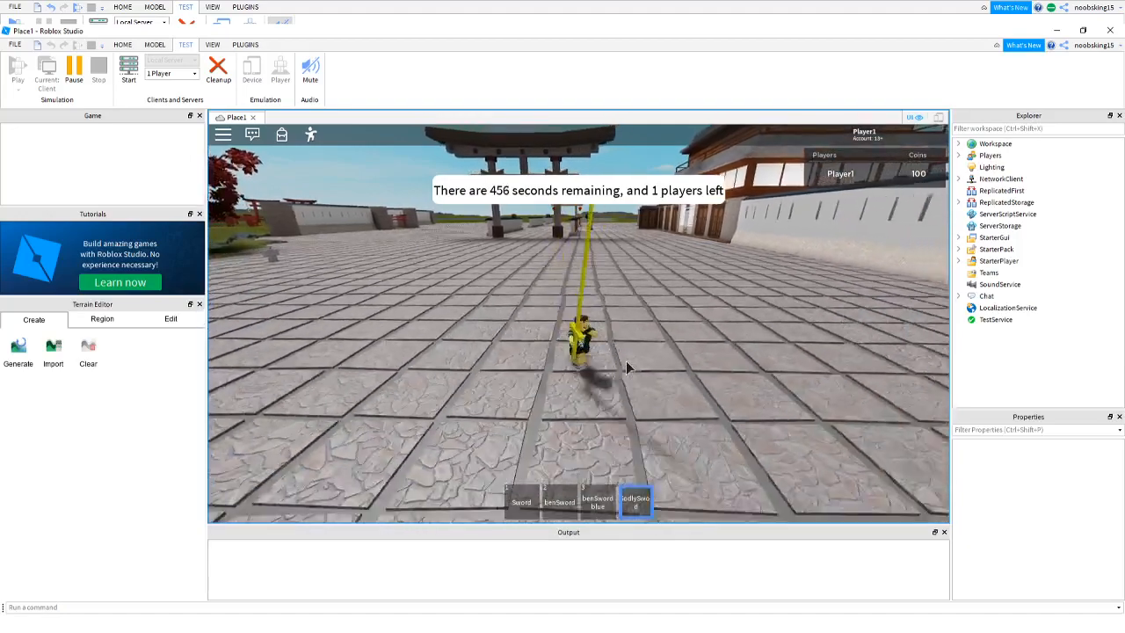
{"action": "key", "text": "w"}
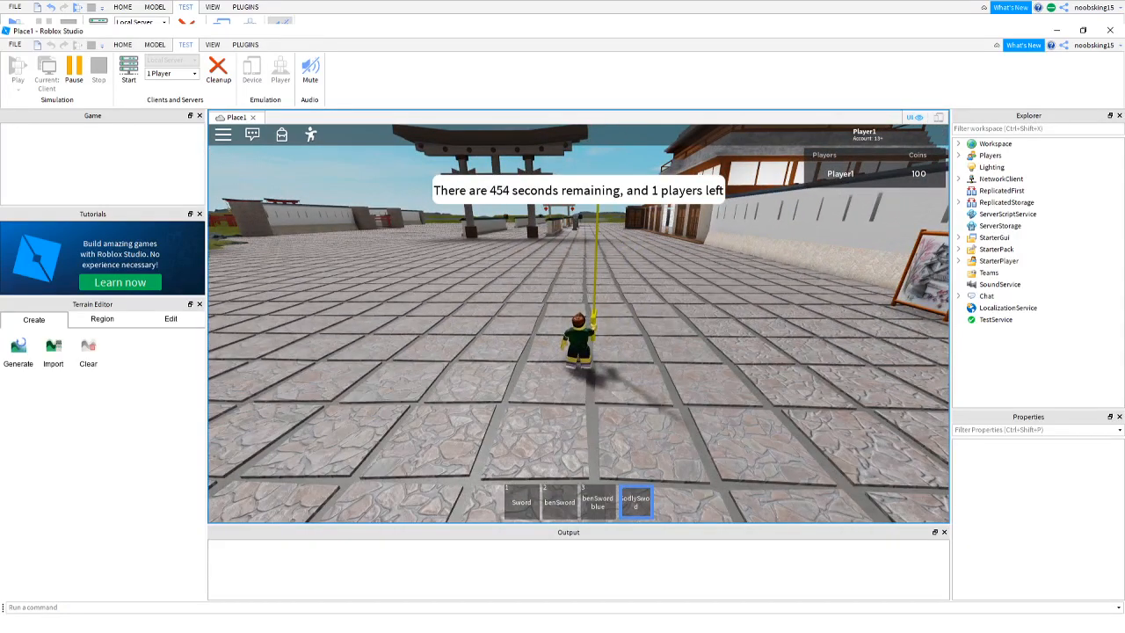